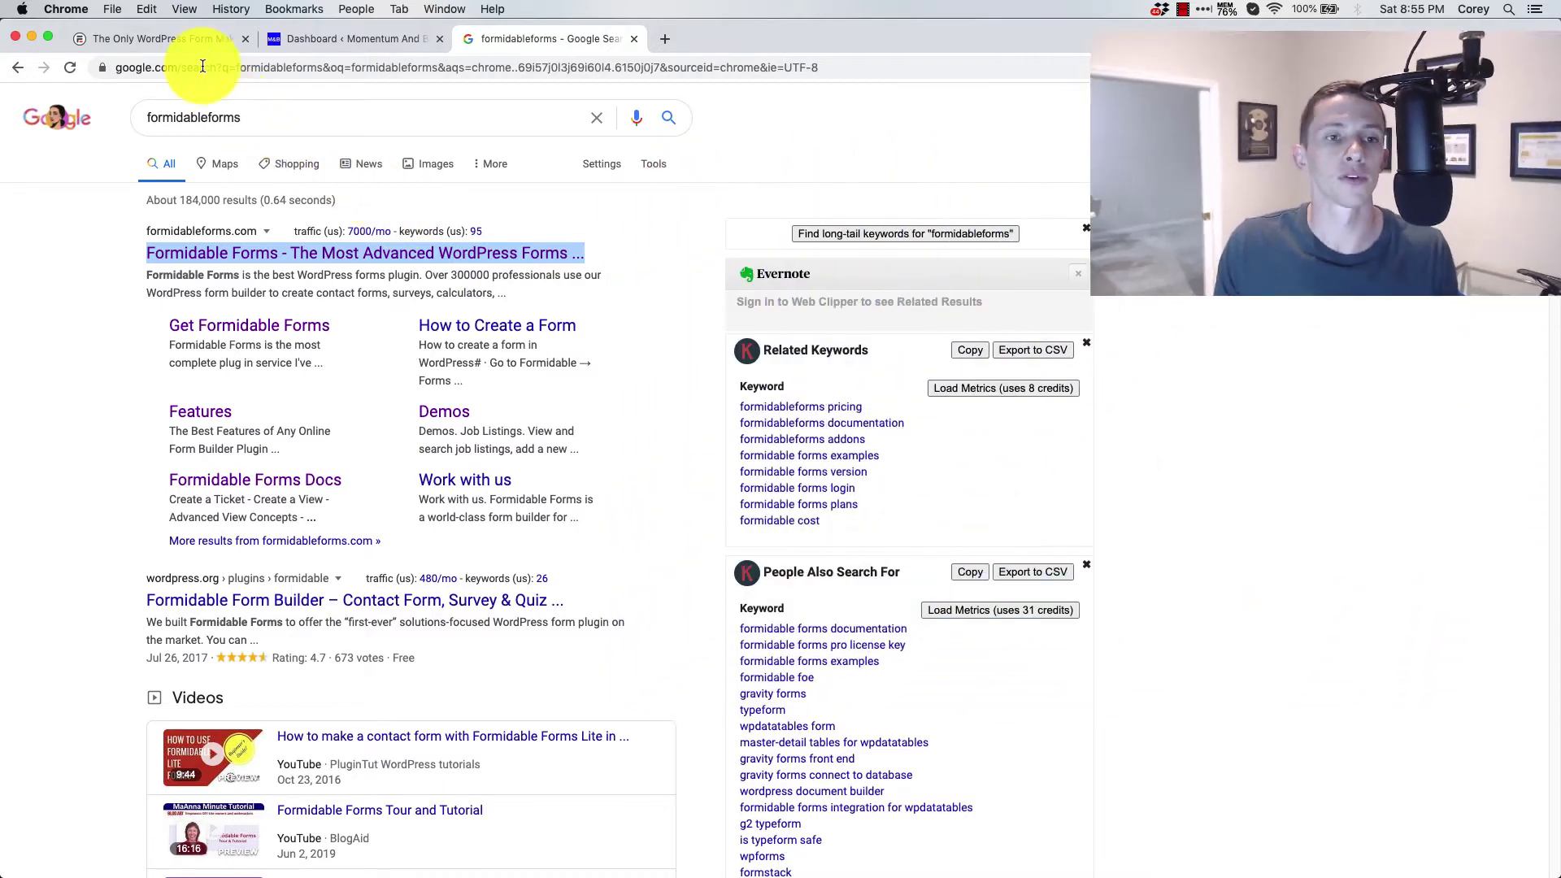
Open the Formidable Forms homepage from the pricing page and review the form types and plugin introduction.
{"action": "left_click", "coordinate": [202, 37]}
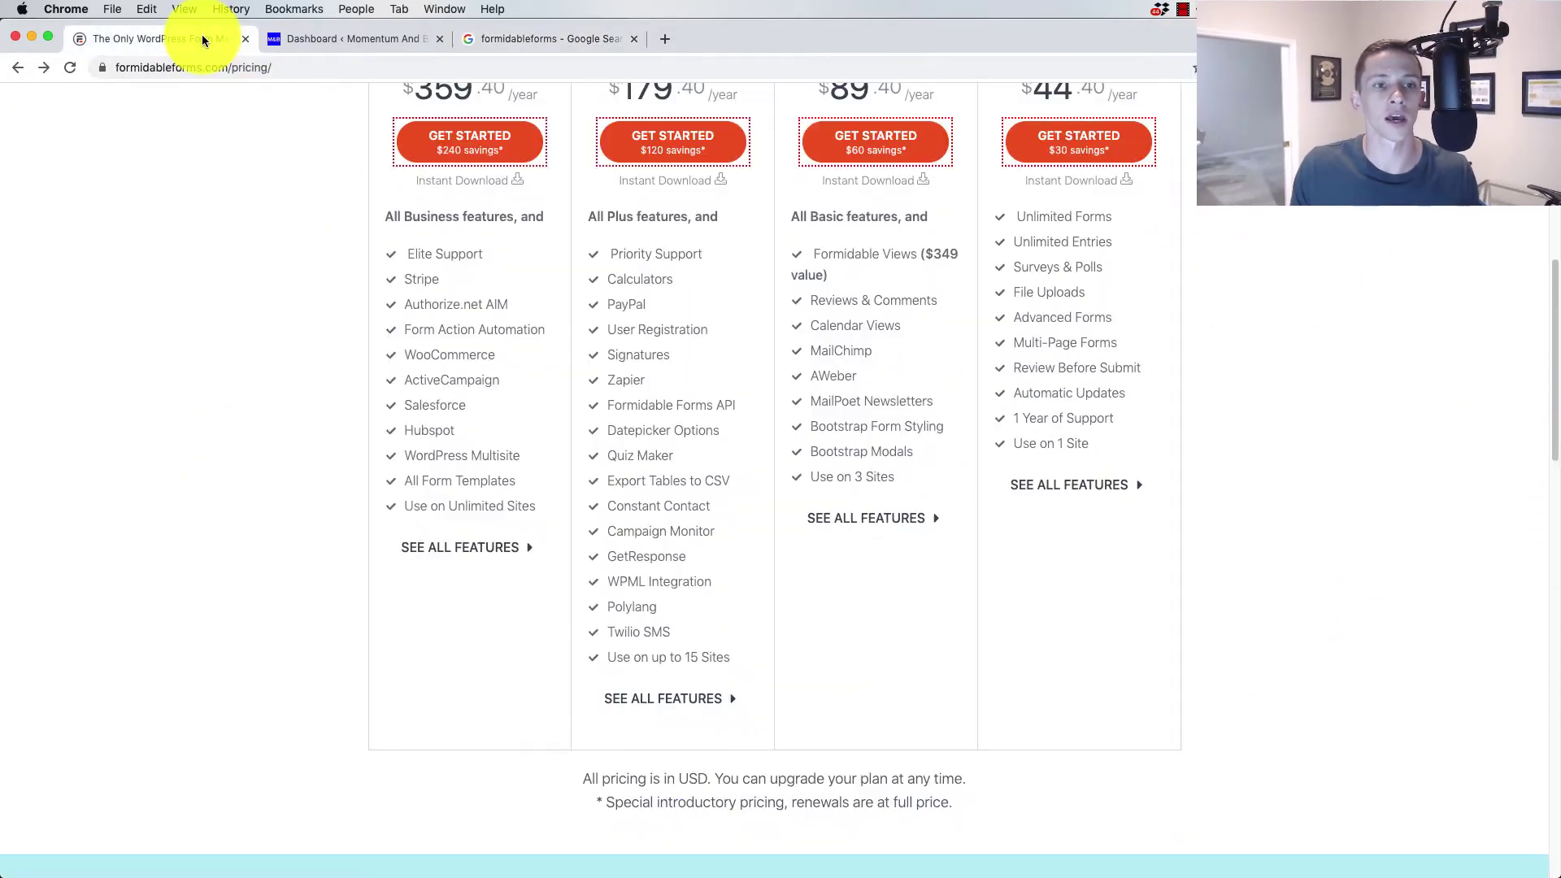
{"action": "scroll", "coordinate": [567, 438], "scroll_direction": "up", "scroll_amount": 5}
{"action": "scroll", "coordinate": [567, 439], "scroll_direction": "up", "scroll_amount": 2}
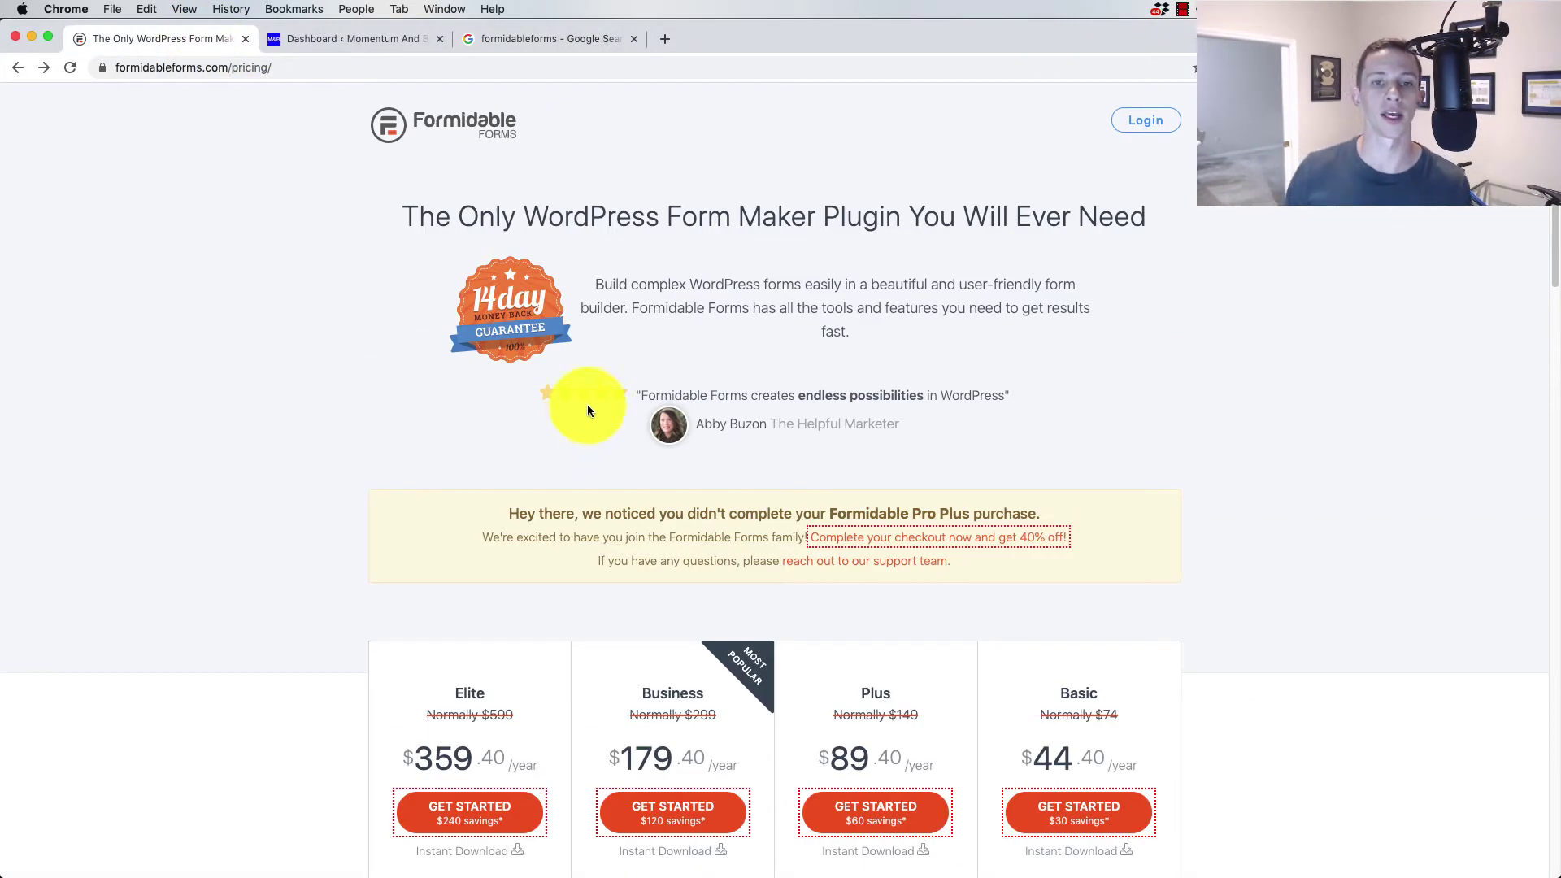
{"action": "left_click", "coordinate": [424, 127]}
{"action": "scroll", "coordinate": [506, 309], "scroll_direction": "down", "scroll_amount": 3}
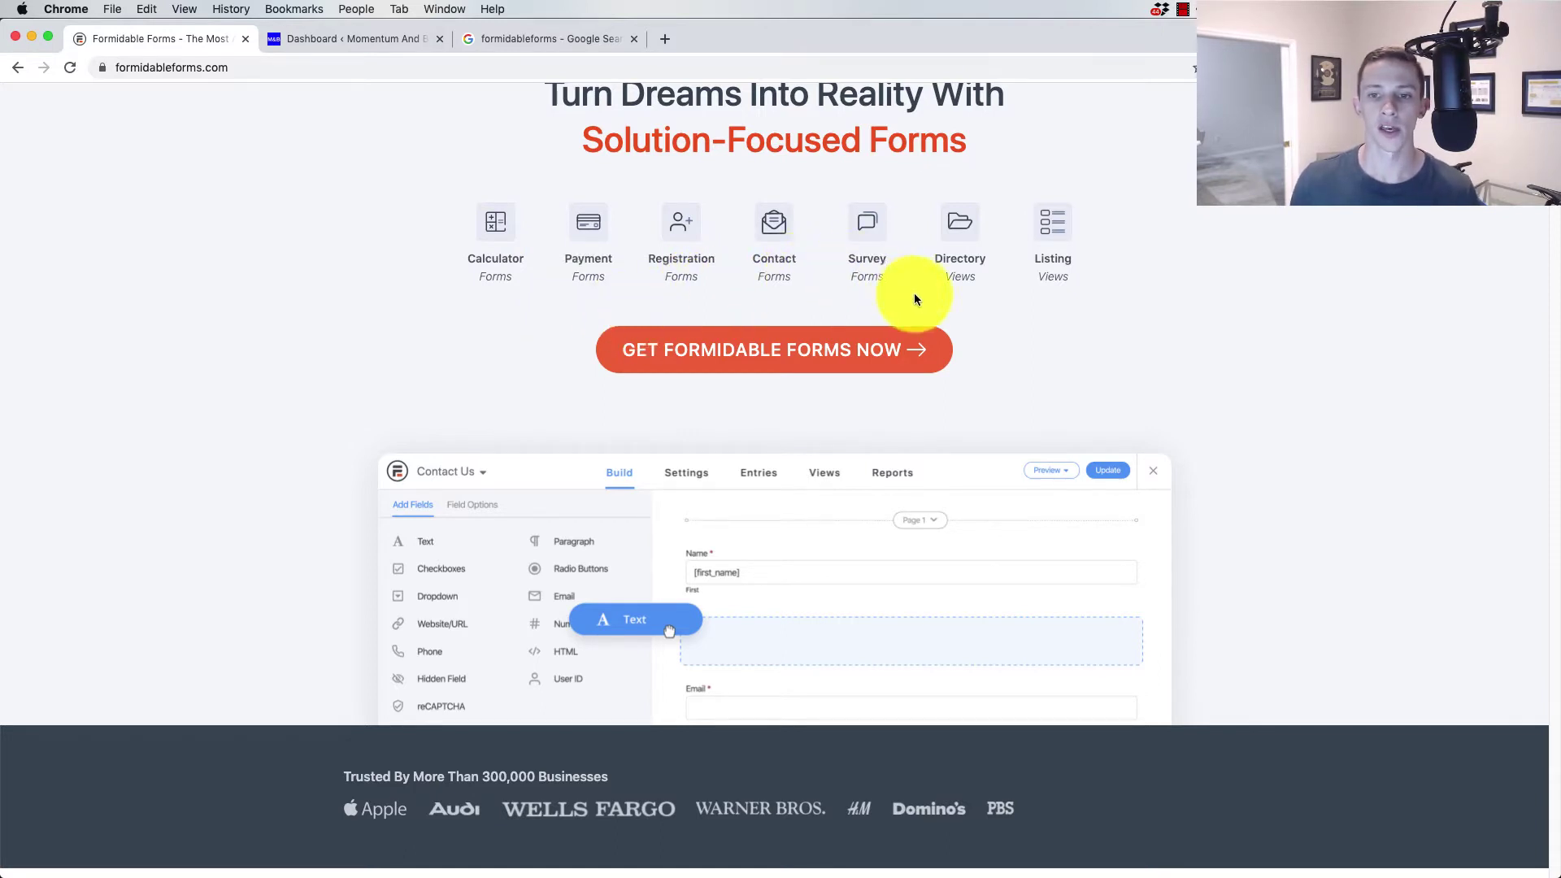
{"action": "scroll", "coordinate": [1034, 281], "scroll_direction": "down", "scroll_amount": 3}
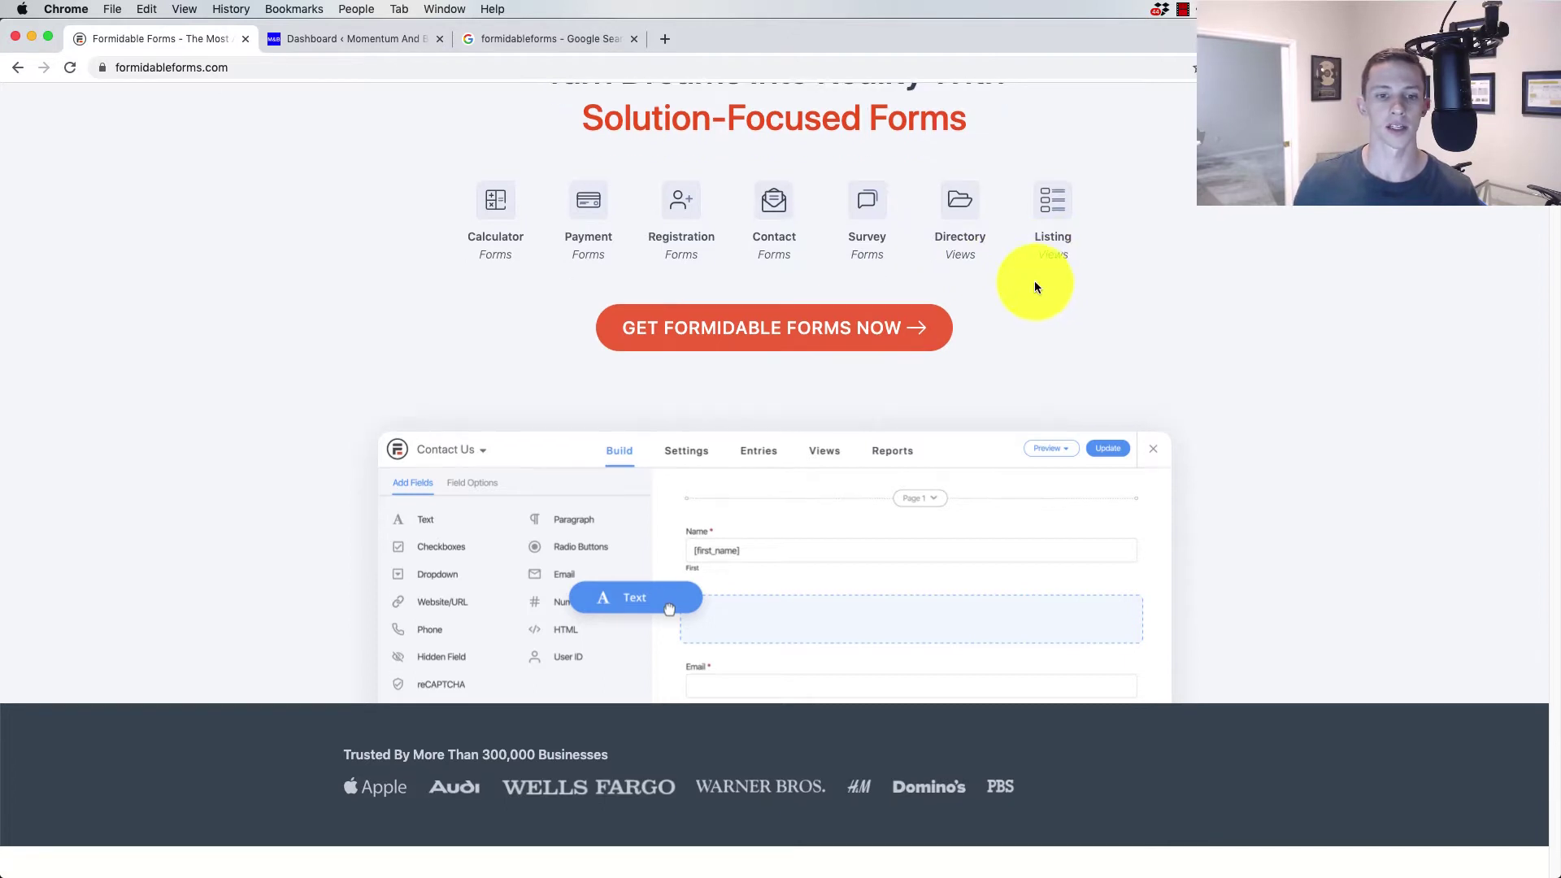
{"action": "scroll", "coordinate": [805, 424], "scroll_direction": "down", "scroll_amount": 3}
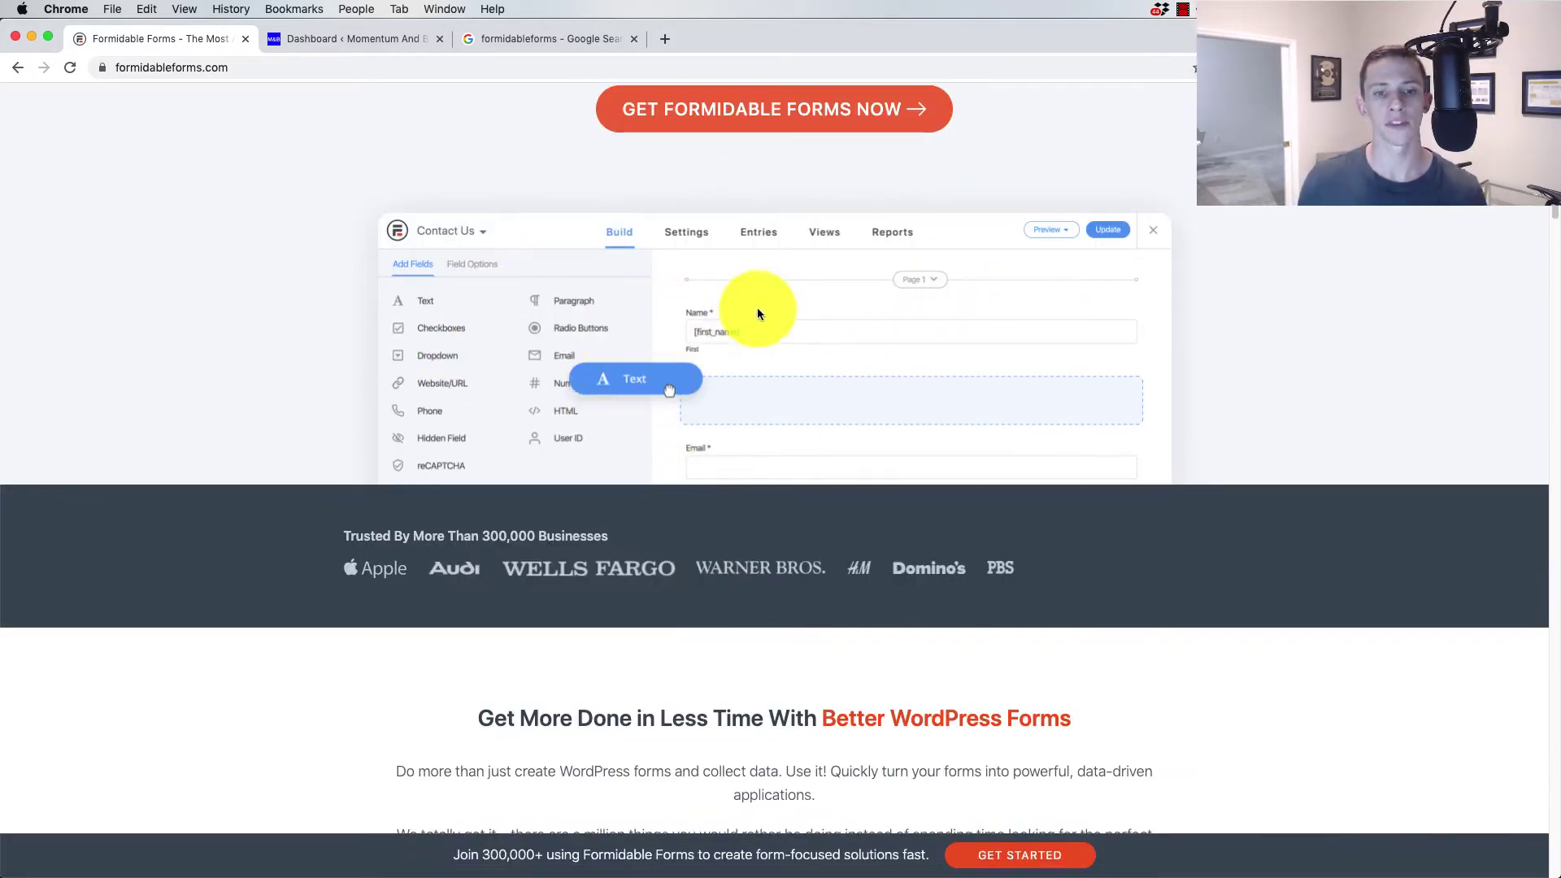
{"action": "scroll", "coordinate": [684, 255], "scroll_direction": "down", "scroll_amount": 10}
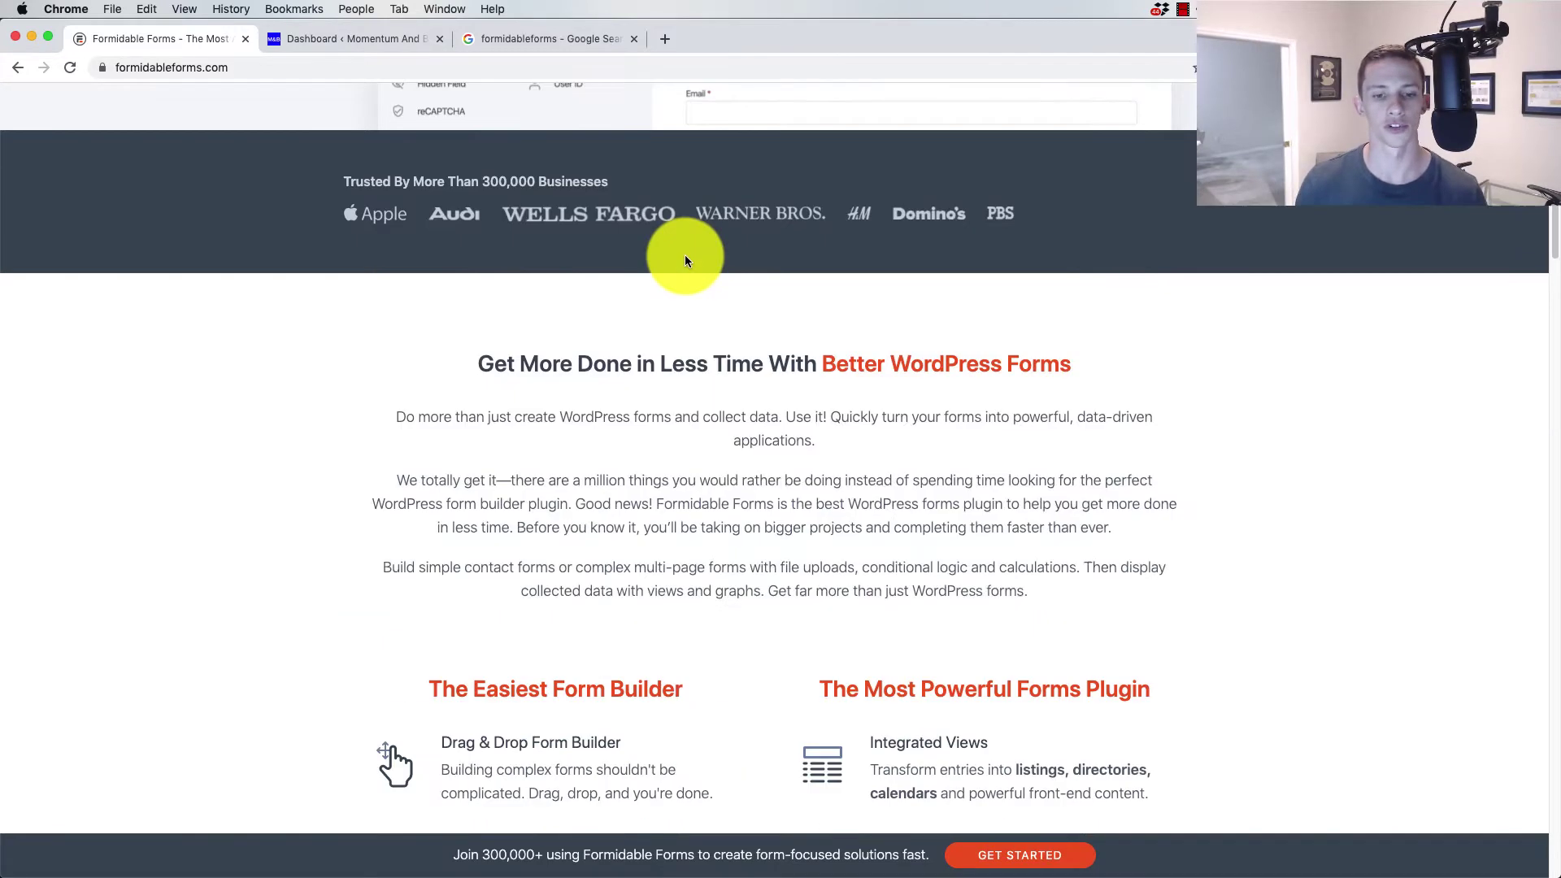
{"action": "scroll", "coordinate": [680, 260], "scroll_direction": "down", "scroll_amount": 3}
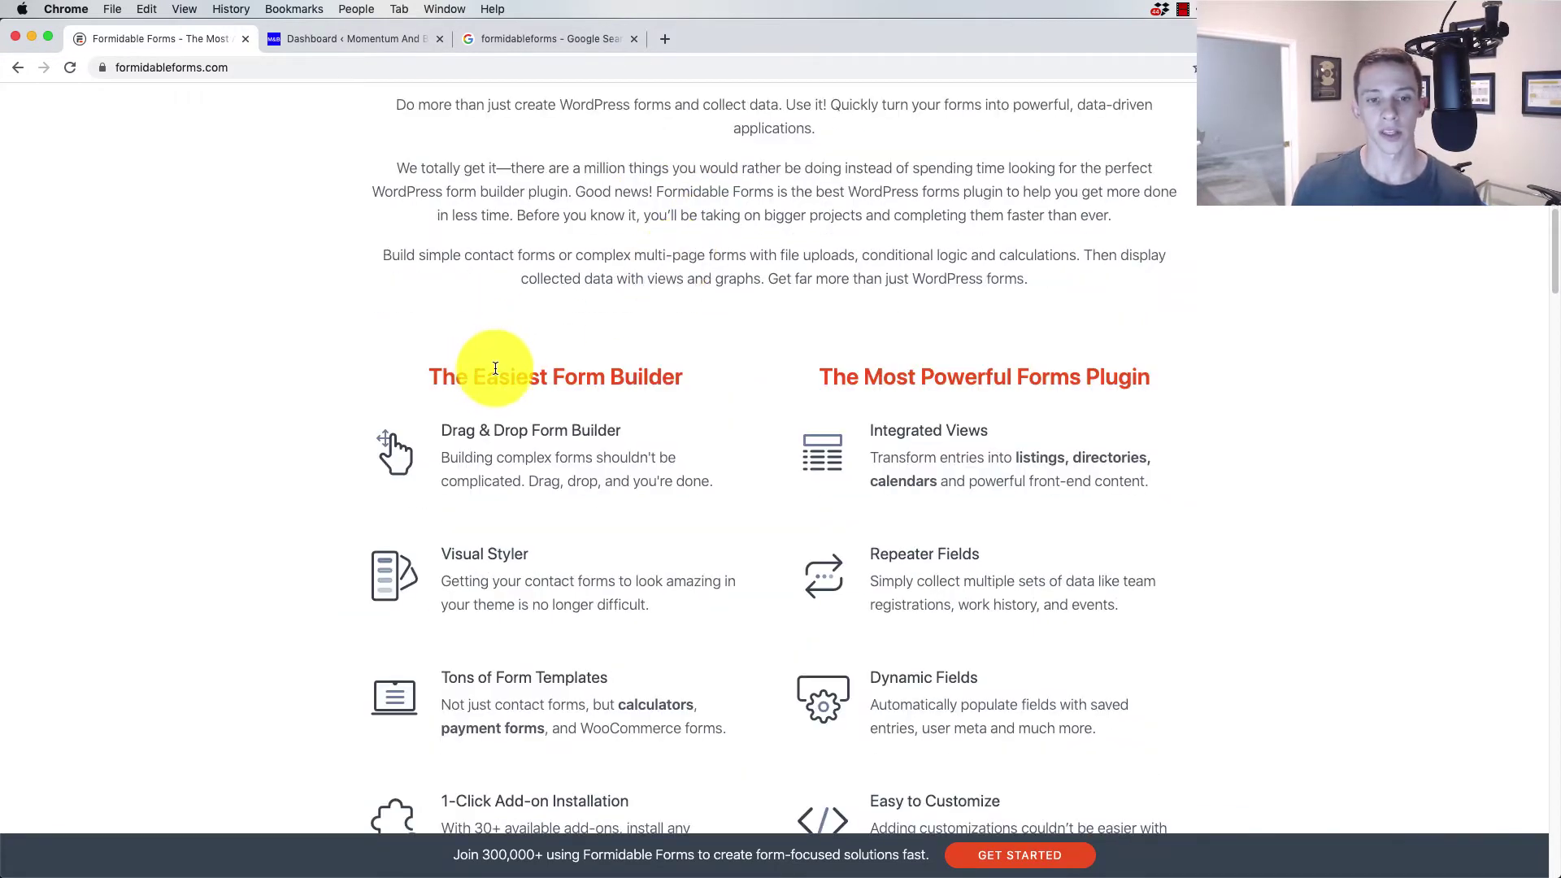
Examine the homepage feature highlights, including Visual Styler under the form builder and Repeater Fields under the forms plugin.
{"action": "left_click_drag", "start_coordinate": [463, 554], "coordinate": [528, 557]}
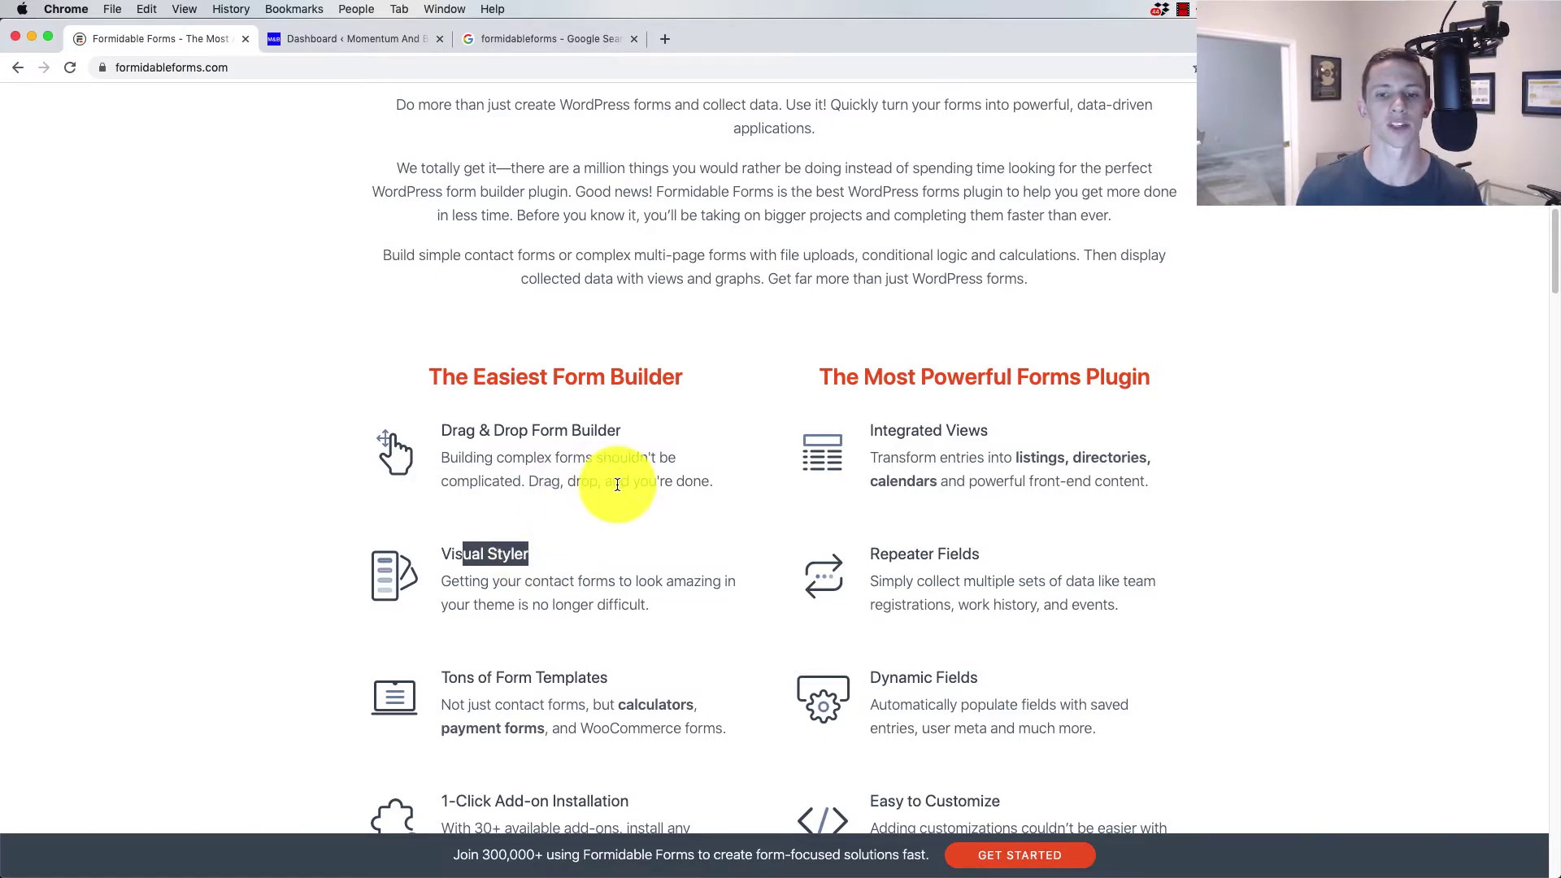
{"action": "scroll", "coordinate": [620, 470], "scroll_direction": "down", "scroll_amount": 3}
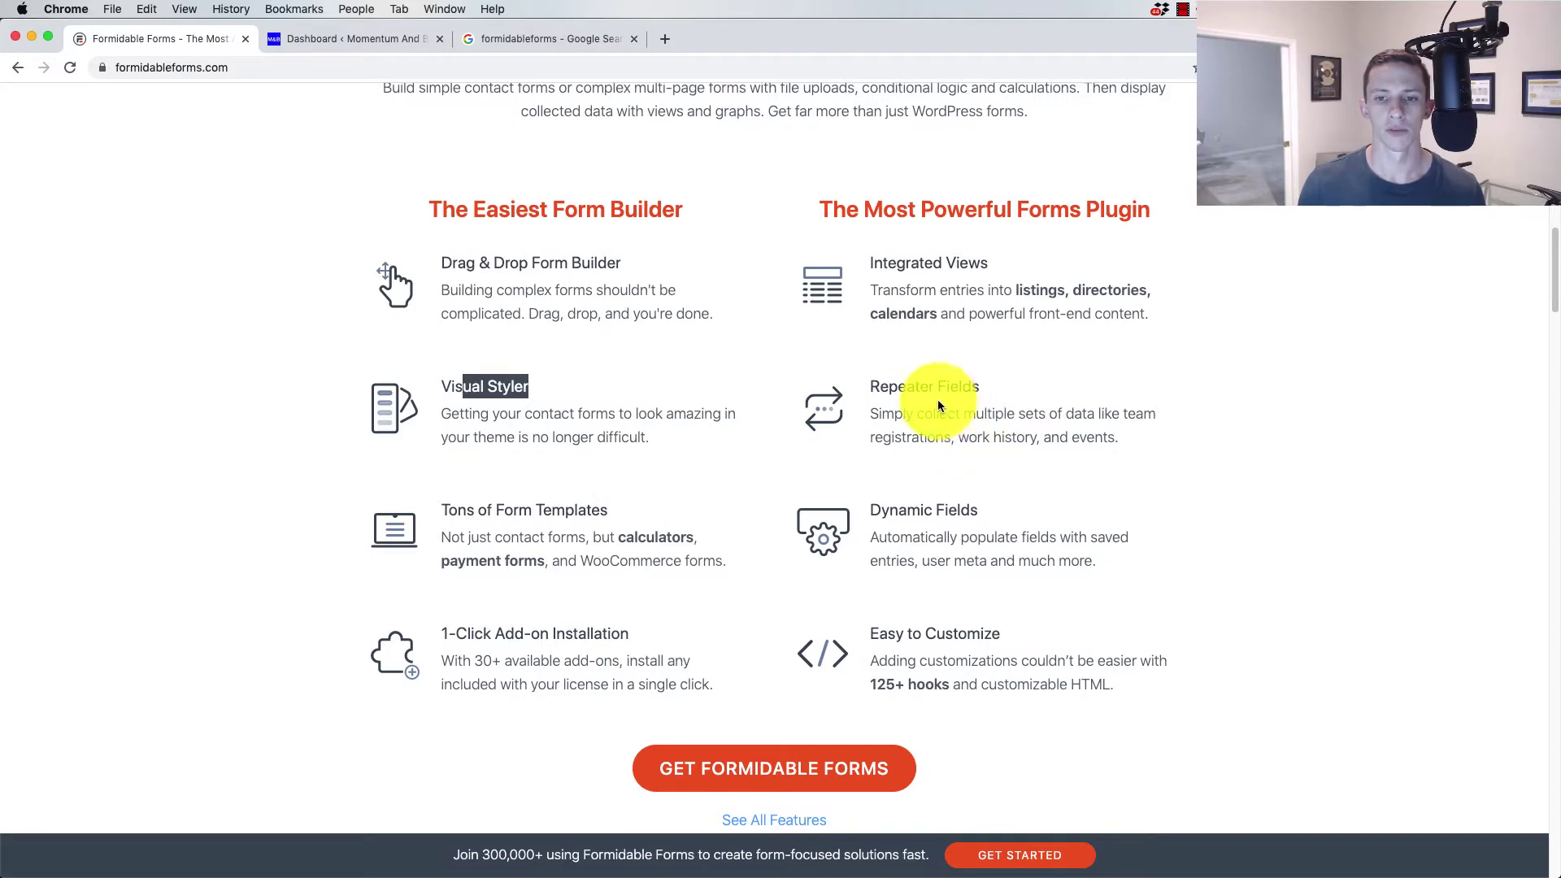
{"action": "left_click_drag", "start_coordinate": [918, 388], "coordinate": [937, 388]}
{"action": "scroll", "coordinate": [732, 447], "scroll_direction": "down", "scroll_amount": 3}
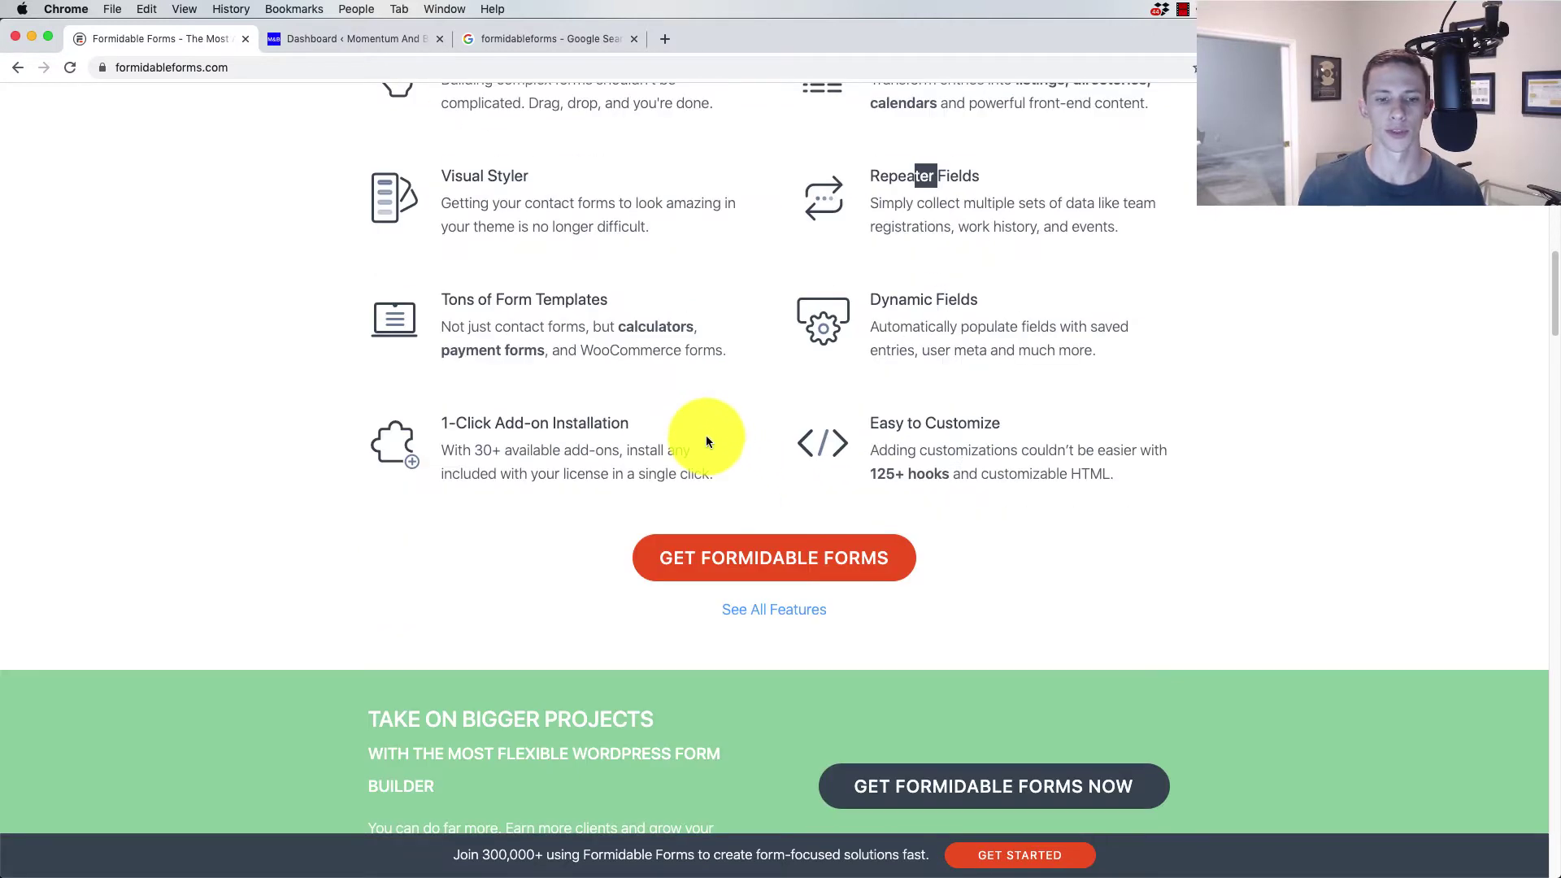
{"action": "scroll", "coordinate": [468, 462], "scroll_direction": "down", "scroll_amount": 5}
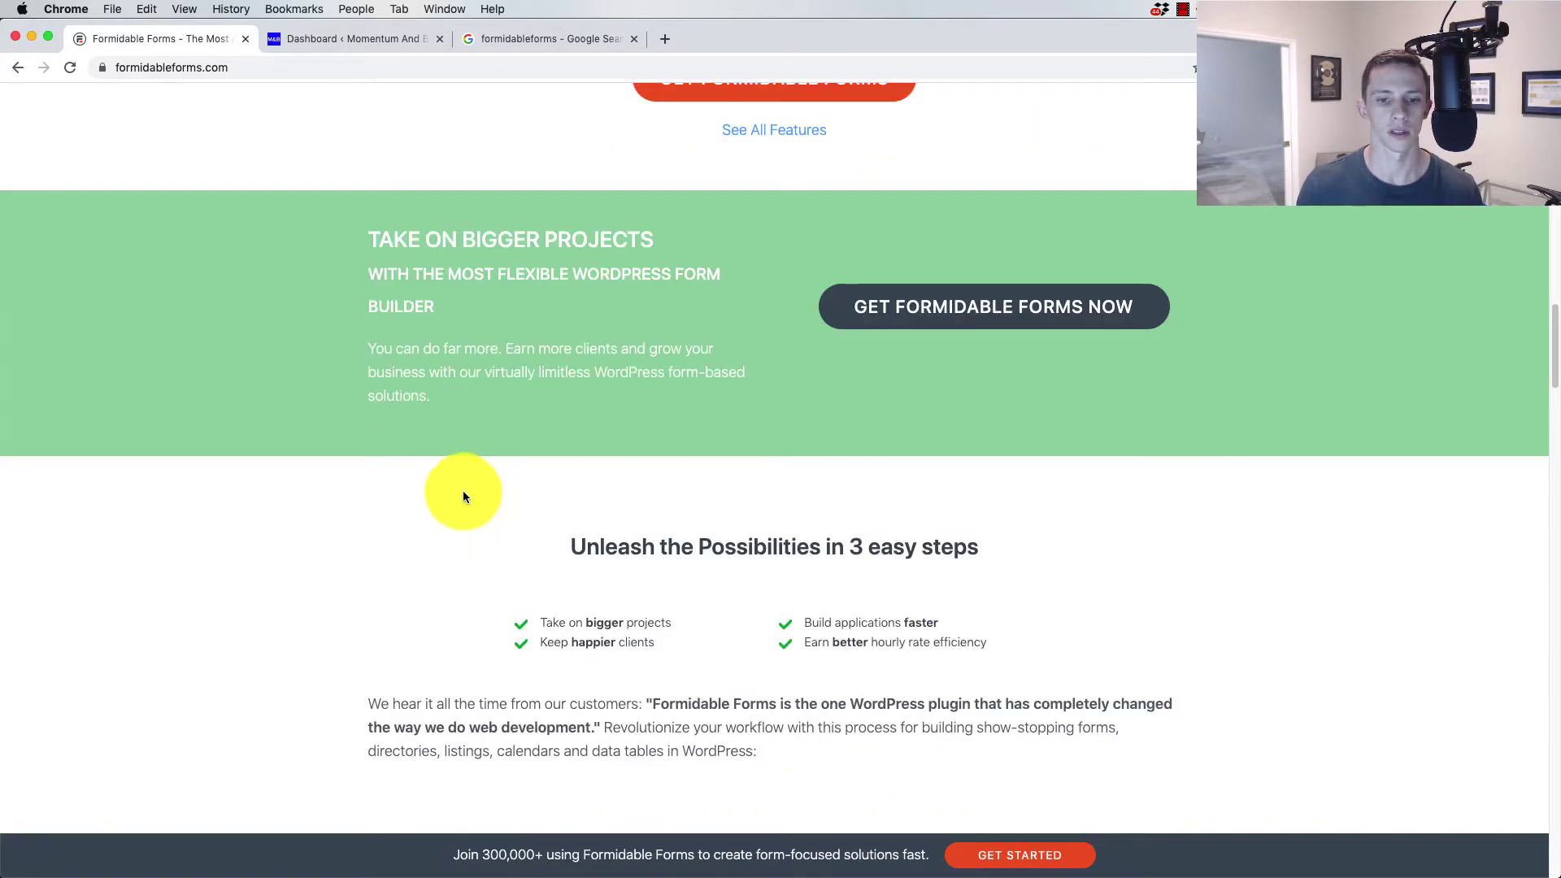
Review the homepage's three-step overview of building advanced forms, managing form entries and displaying data.
{"action": "scroll", "coordinate": [461, 490], "scroll_direction": "down", "scroll_amount": 5}
{"action": "scroll", "coordinate": [447, 594], "scroll_direction": "down", "scroll_amount": 4}
{"action": "scroll", "coordinate": [423, 636], "scroll_direction": "up", "scroll_amount": 4}
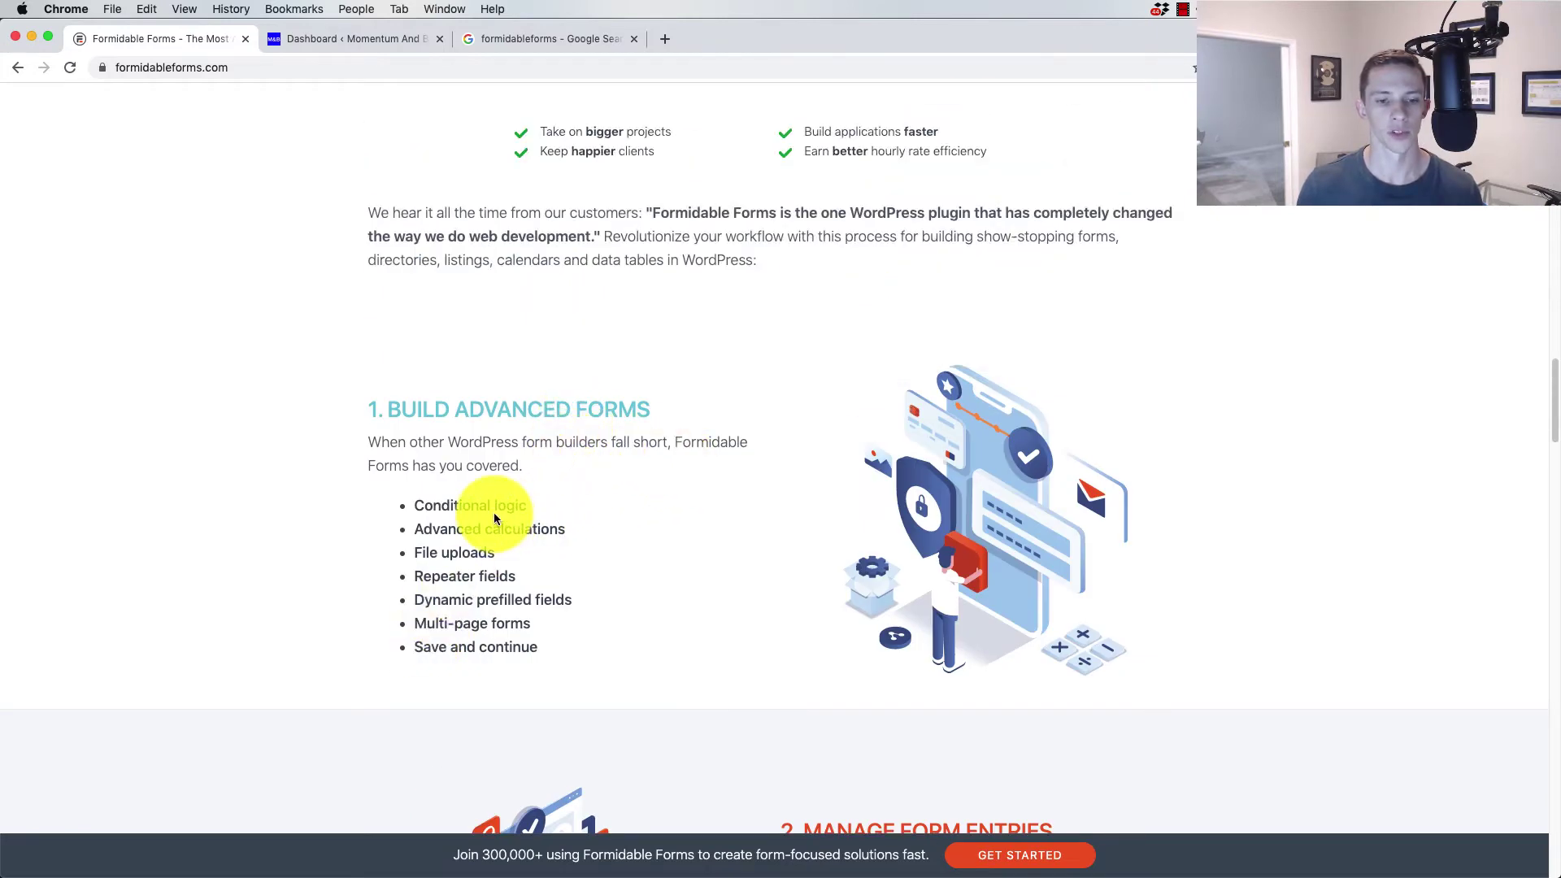
{"action": "scroll", "coordinate": [494, 517], "scroll_direction": "down", "scroll_amount": 1}
{"action": "left_click_drag", "start_coordinate": [425, 609], "coordinate": [670, 610]}
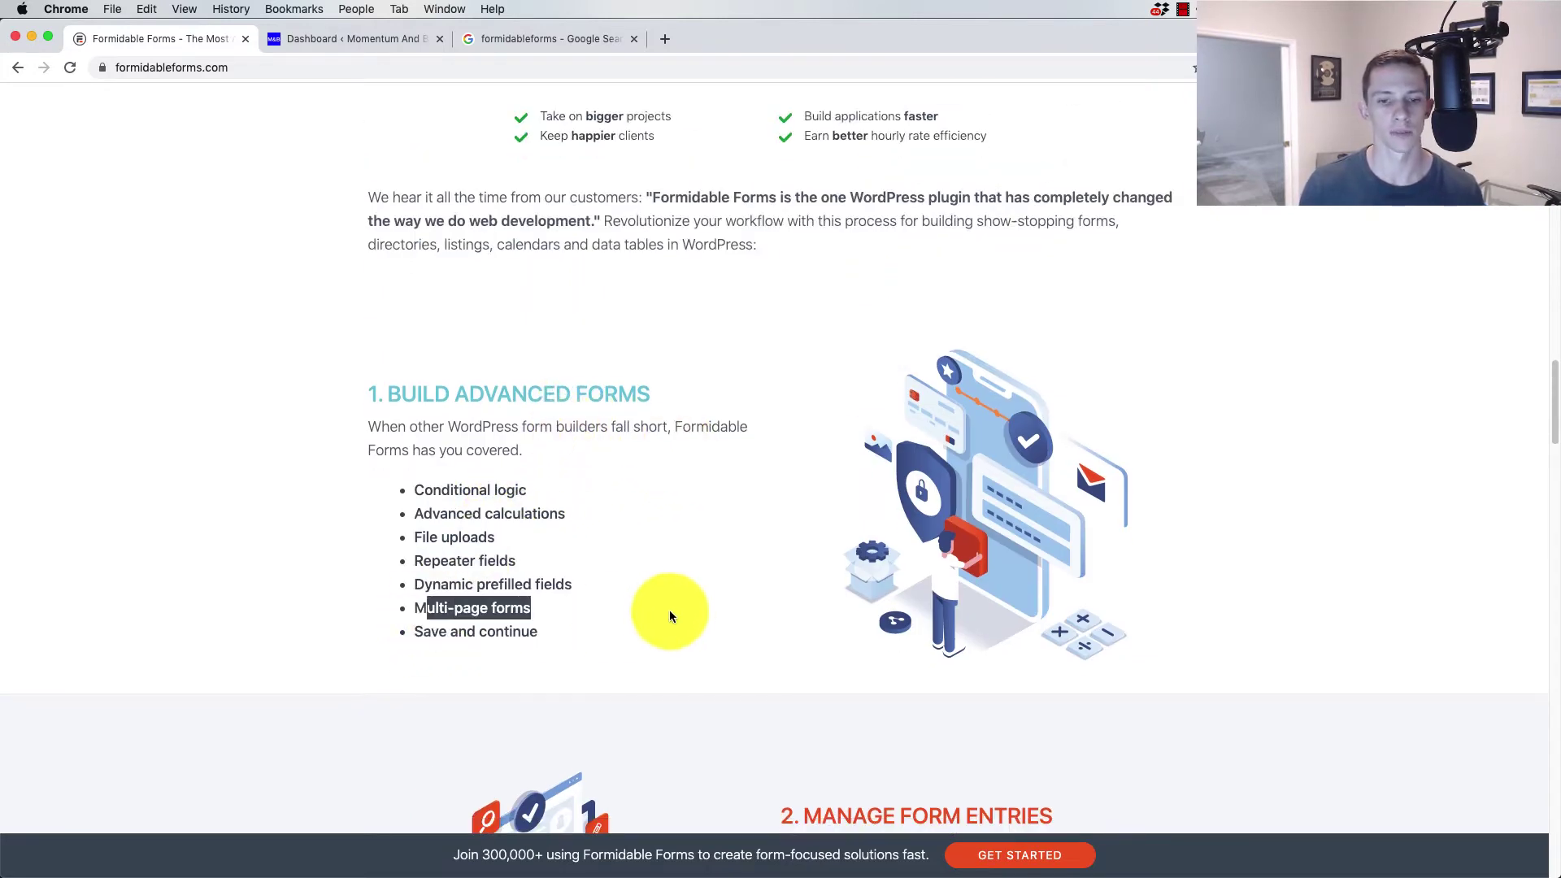
{"action": "scroll", "coordinate": [558, 478], "scroll_direction": "down", "scroll_amount": 4}
{"action": "scroll", "coordinate": [464, 521], "scroll_direction": "down", "scroll_amount": 7}
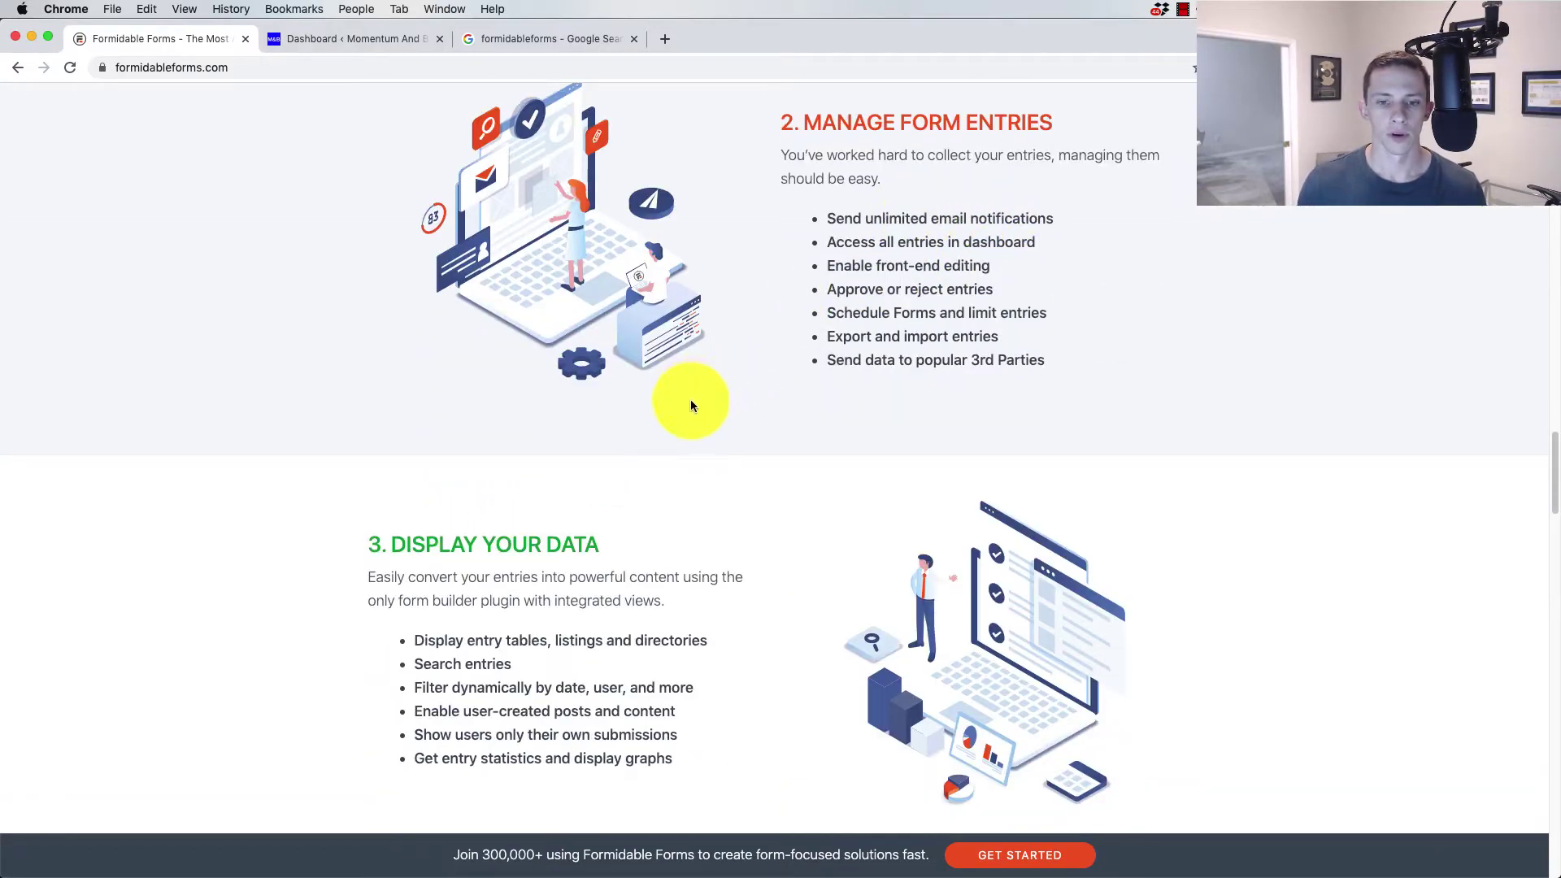
{"action": "scroll", "coordinate": [651, 439], "scroll_direction": "down", "scroll_amount": 4}
{"action": "scroll", "coordinate": [416, 618], "scroll_direction": "up", "scroll_amount": 20}
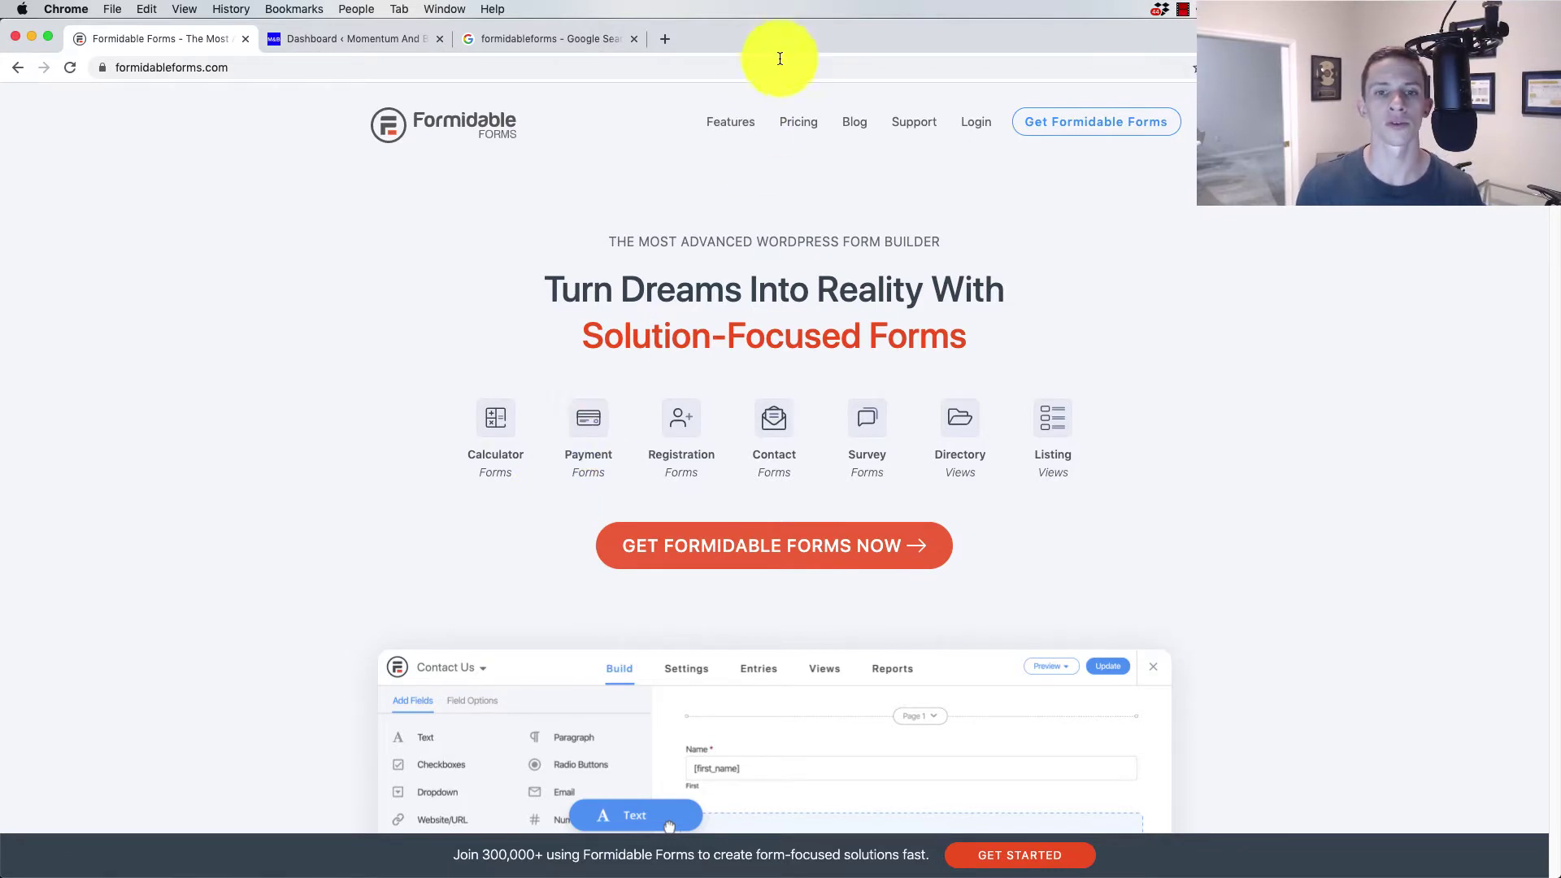
Open the Formidable Forms features page and look through the Build Forms and Style Forms sections.
{"action": "left_click", "coordinate": [740, 117]}
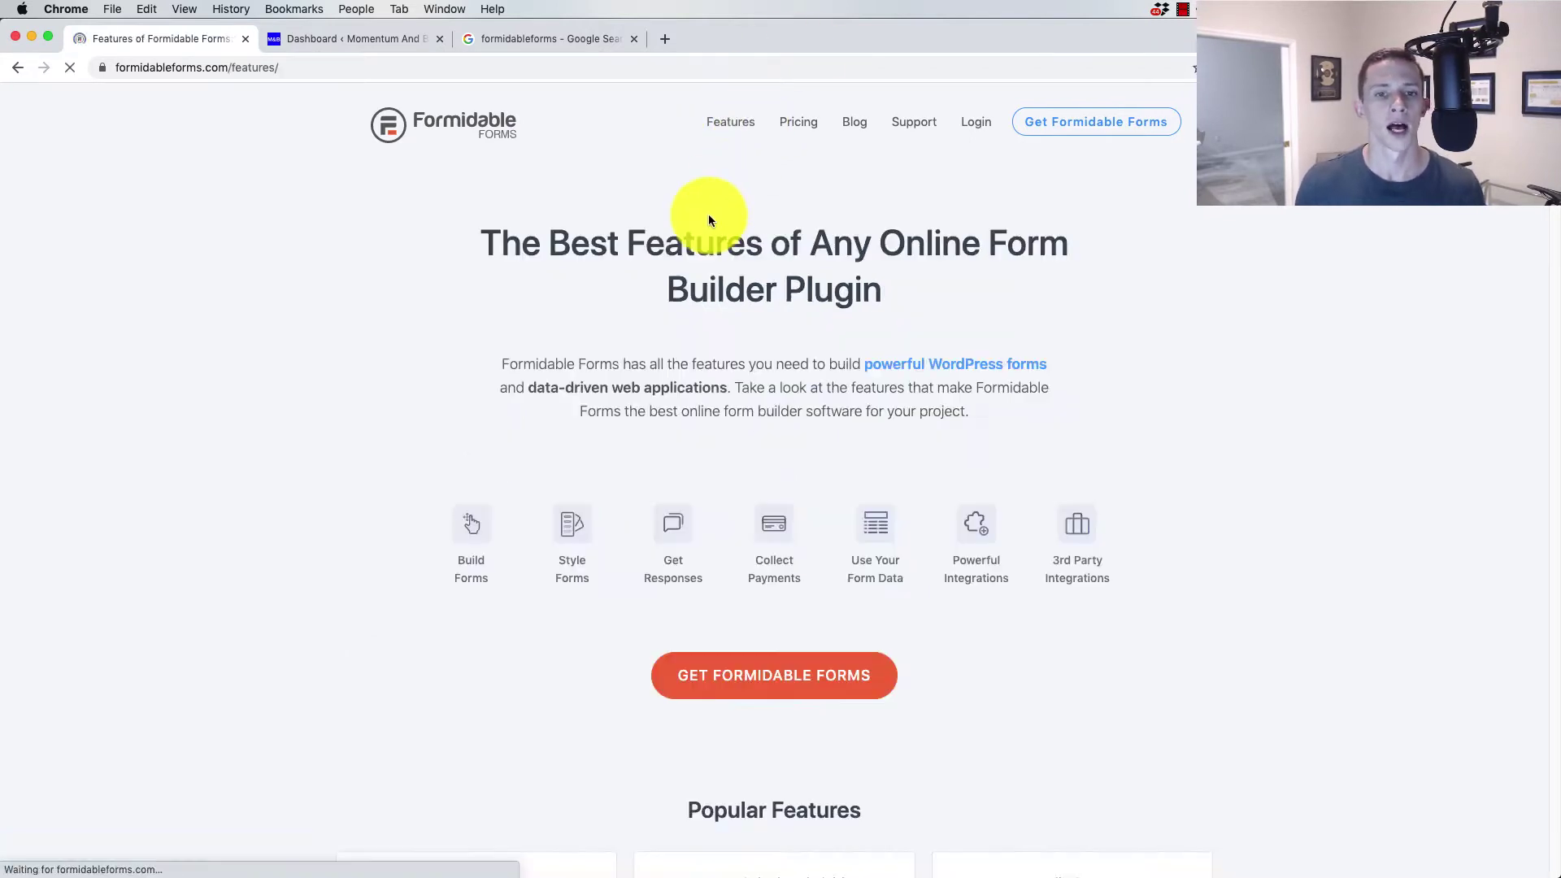
{"action": "scroll", "coordinate": [709, 213], "scroll_direction": "down", "scroll_amount": 2}
{"action": "scroll", "coordinate": [561, 306], "scroll_direction": "down", "scroll_amount": 10}
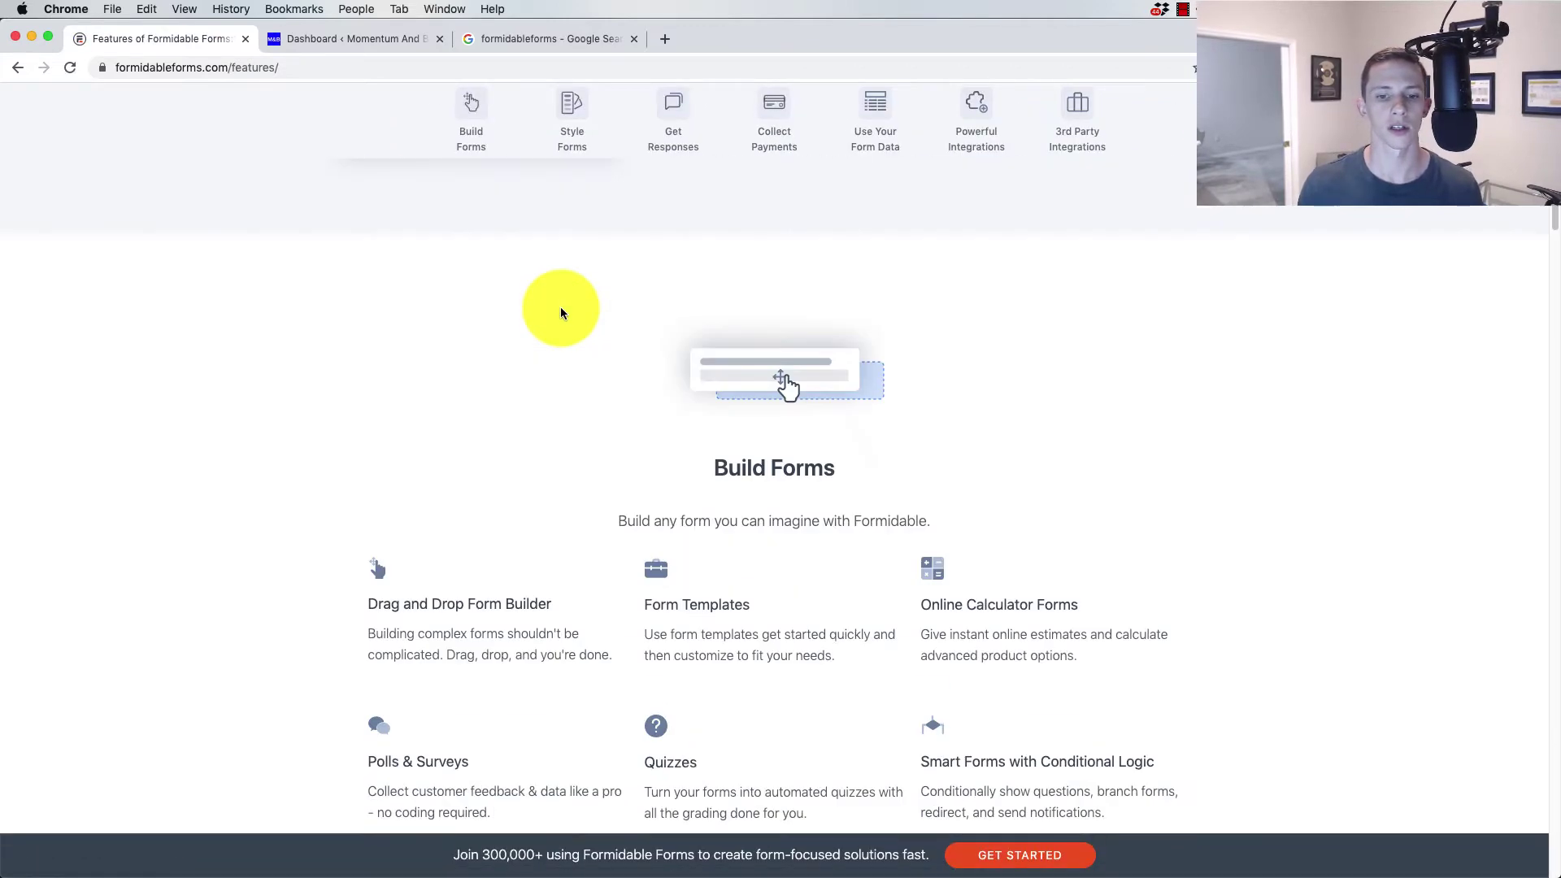
{"action": "scroll", "coordinate": [436, 515], "scroll_direction": "down", "scroll_amount": 2}
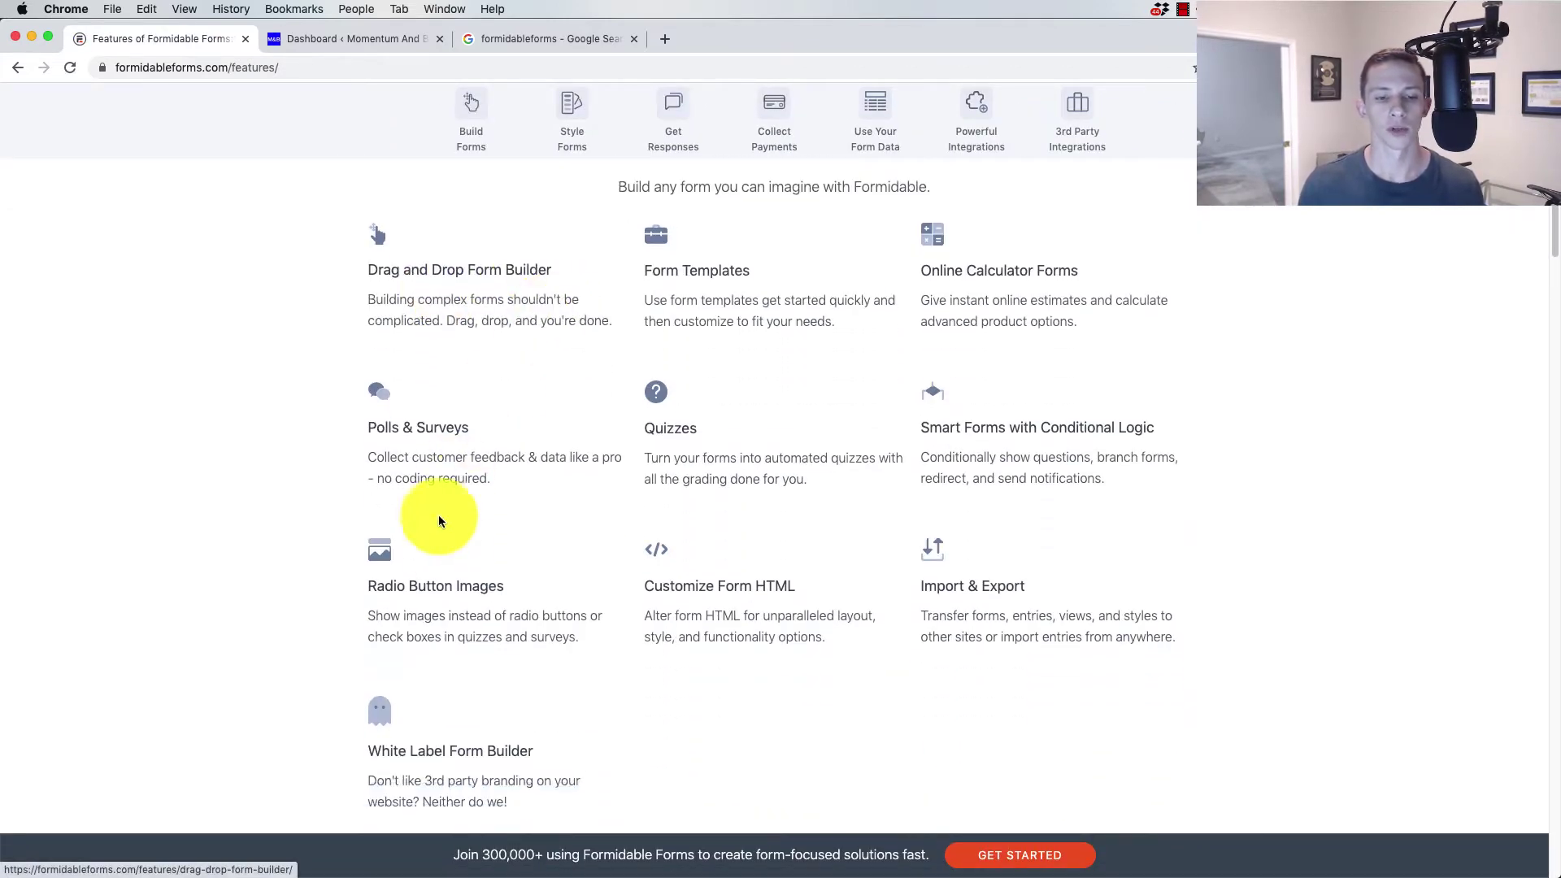
{"action": "scroll", "coordinate": [370, 566], "scroll_direction": "down", "scroll_amount": 4}
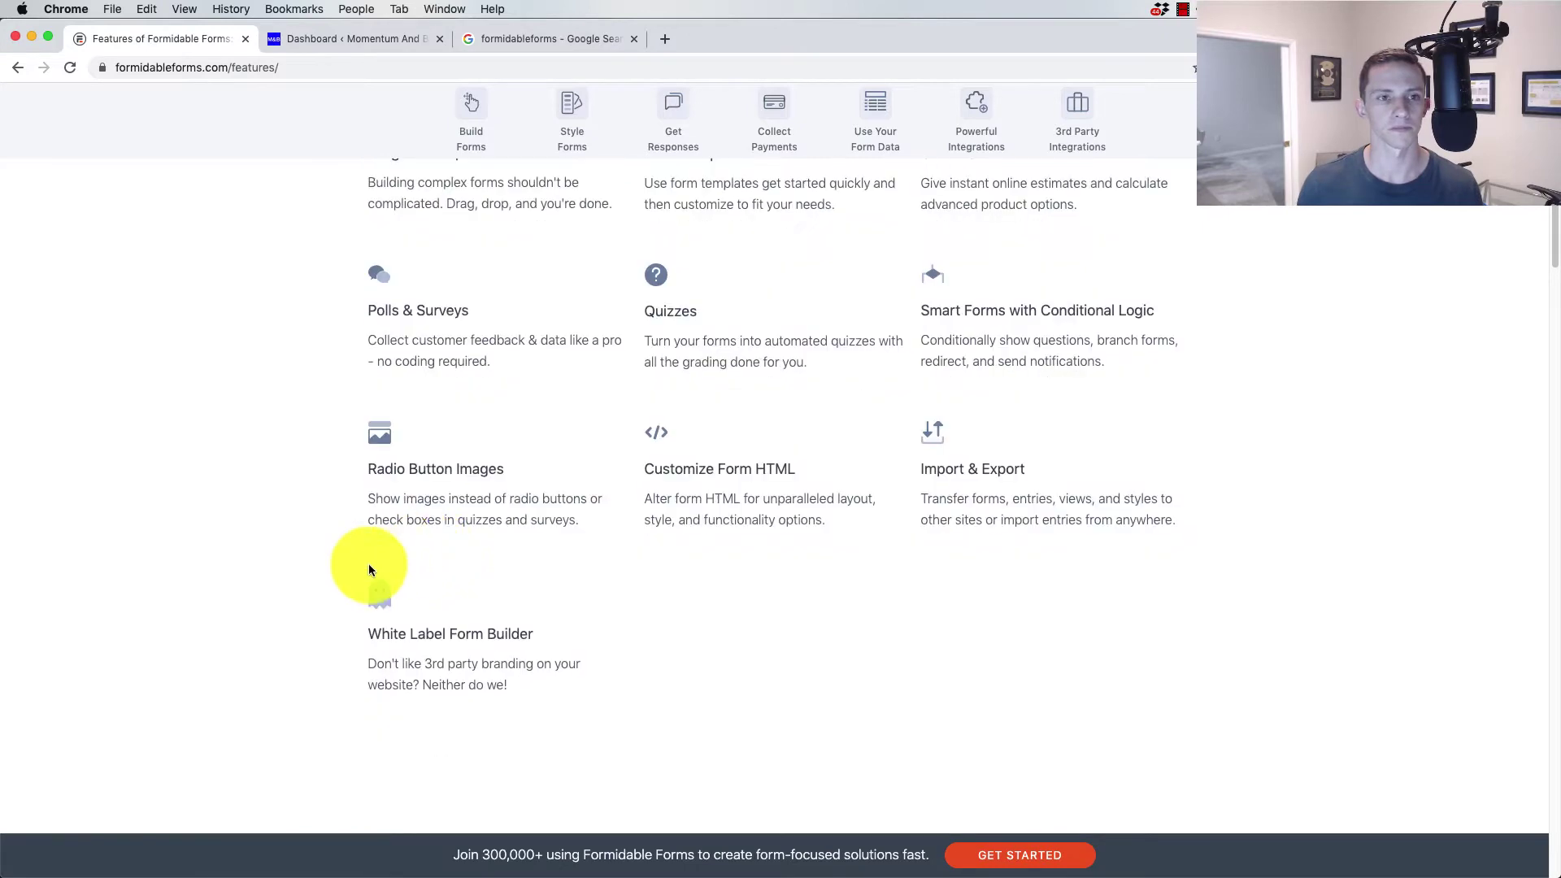
{"action": "scroll", "coordinate": [368, 570], "scroll_direction": "down", "scroll_amount": 6}
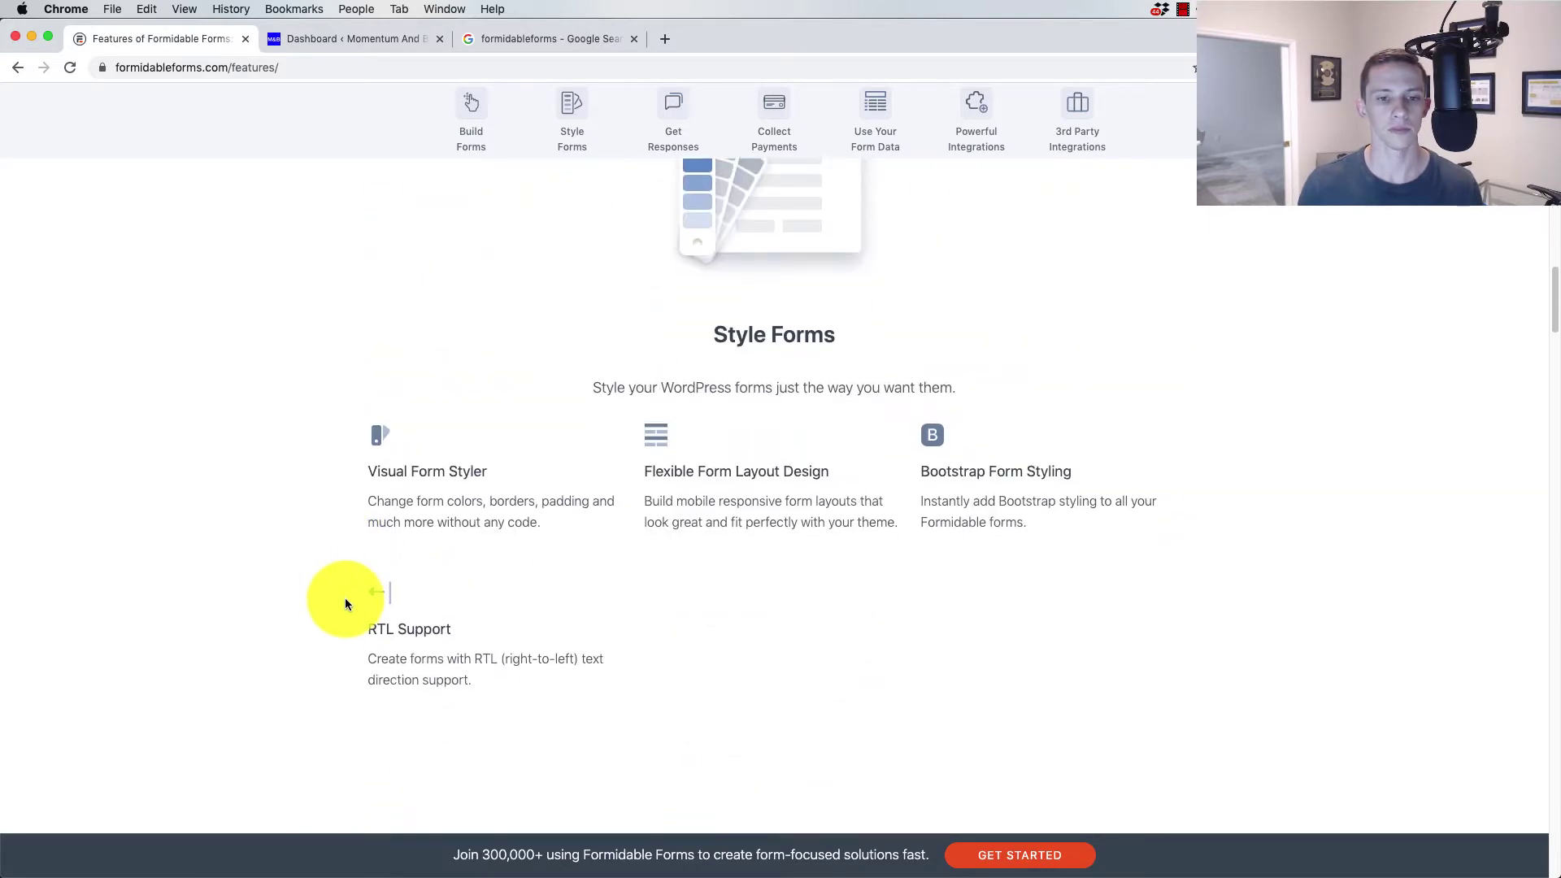
Examine the Get Responses features, such as multi-page forms and file uploads, and return to the page's beginning.
{"action": "scroll", "coordinate": [337, 606], "scroll_direction": "down", "scroll_amount": 10}
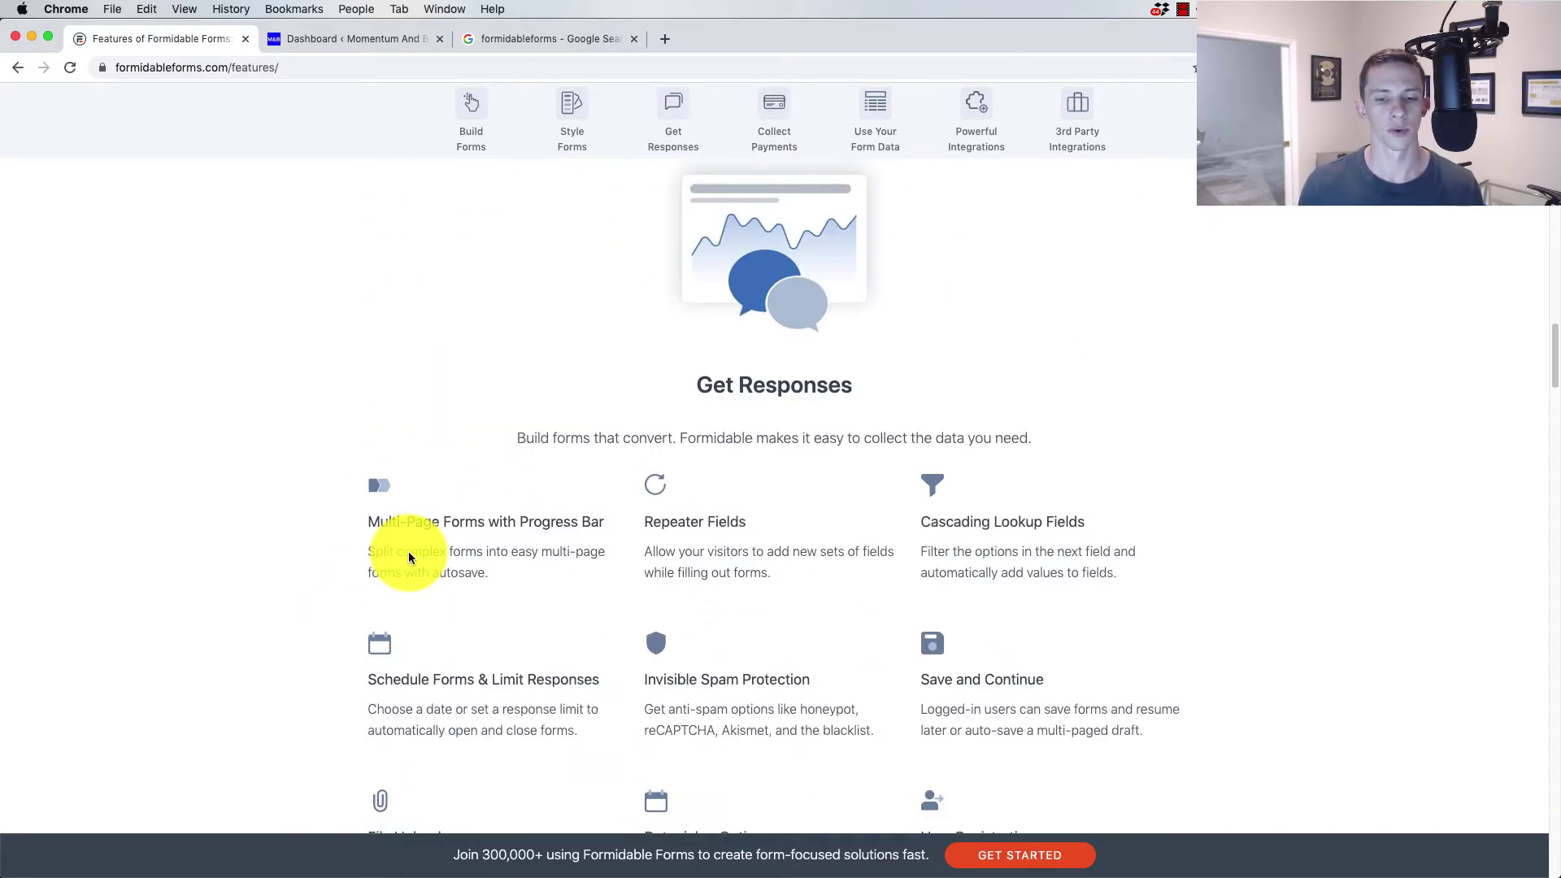
{"action": "scroll", "coordinate": [408, 551], "scroll_direction": "up", "scroll_amount": 1}
{"action": "scroll", "coordinate": [396, 563], "scroll_direction": "down", "scroll_amount": 6}
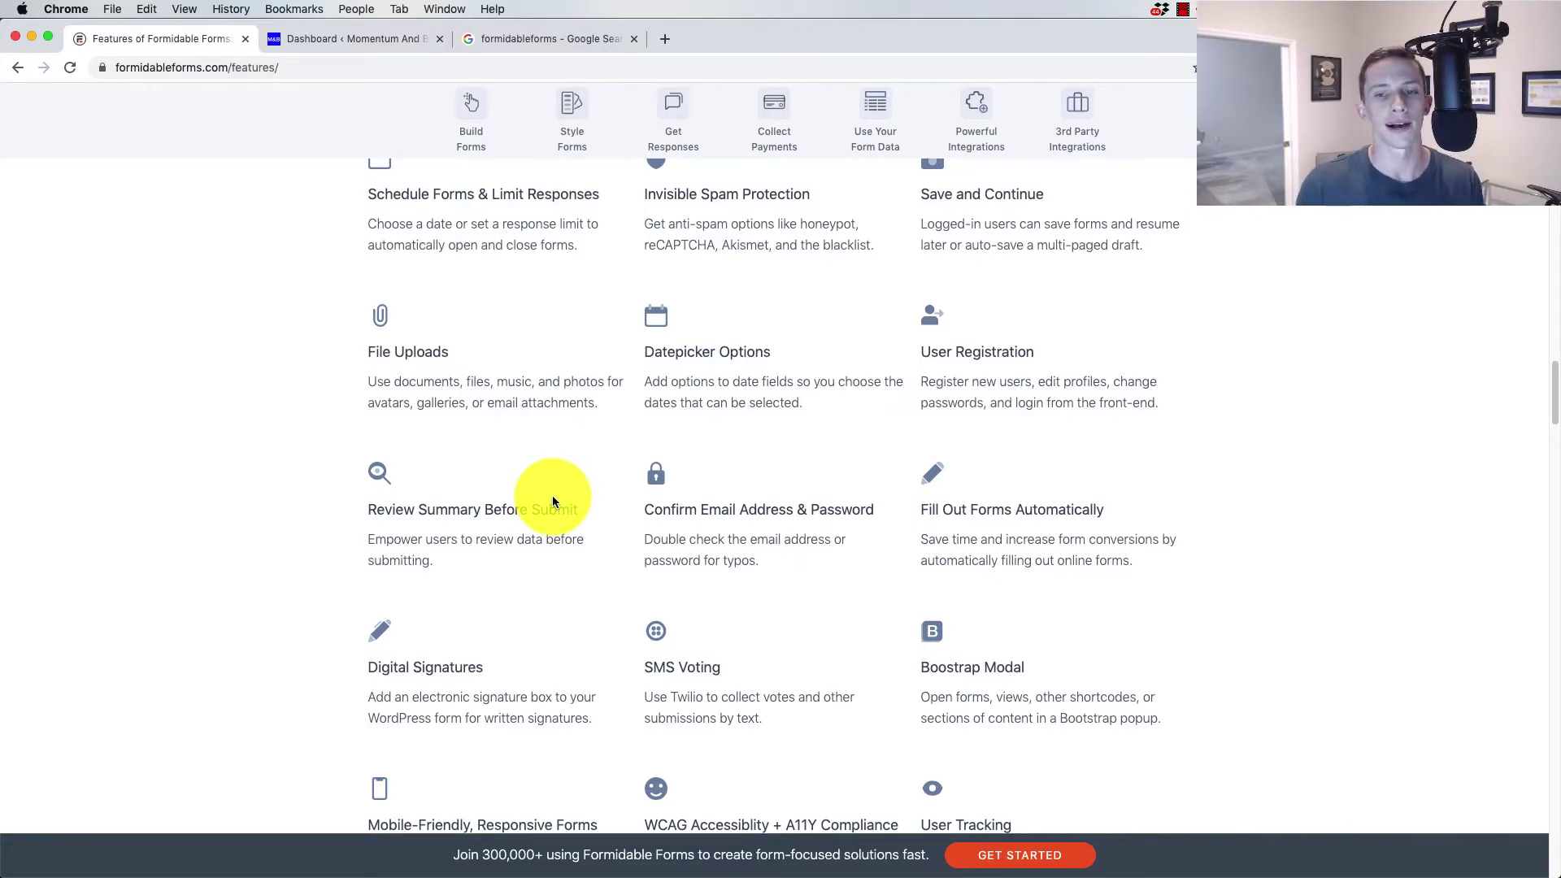
{"action": "scroll", "coordinate": [736, 398], "scroll_direction": "up", "scroll_amount": 20}
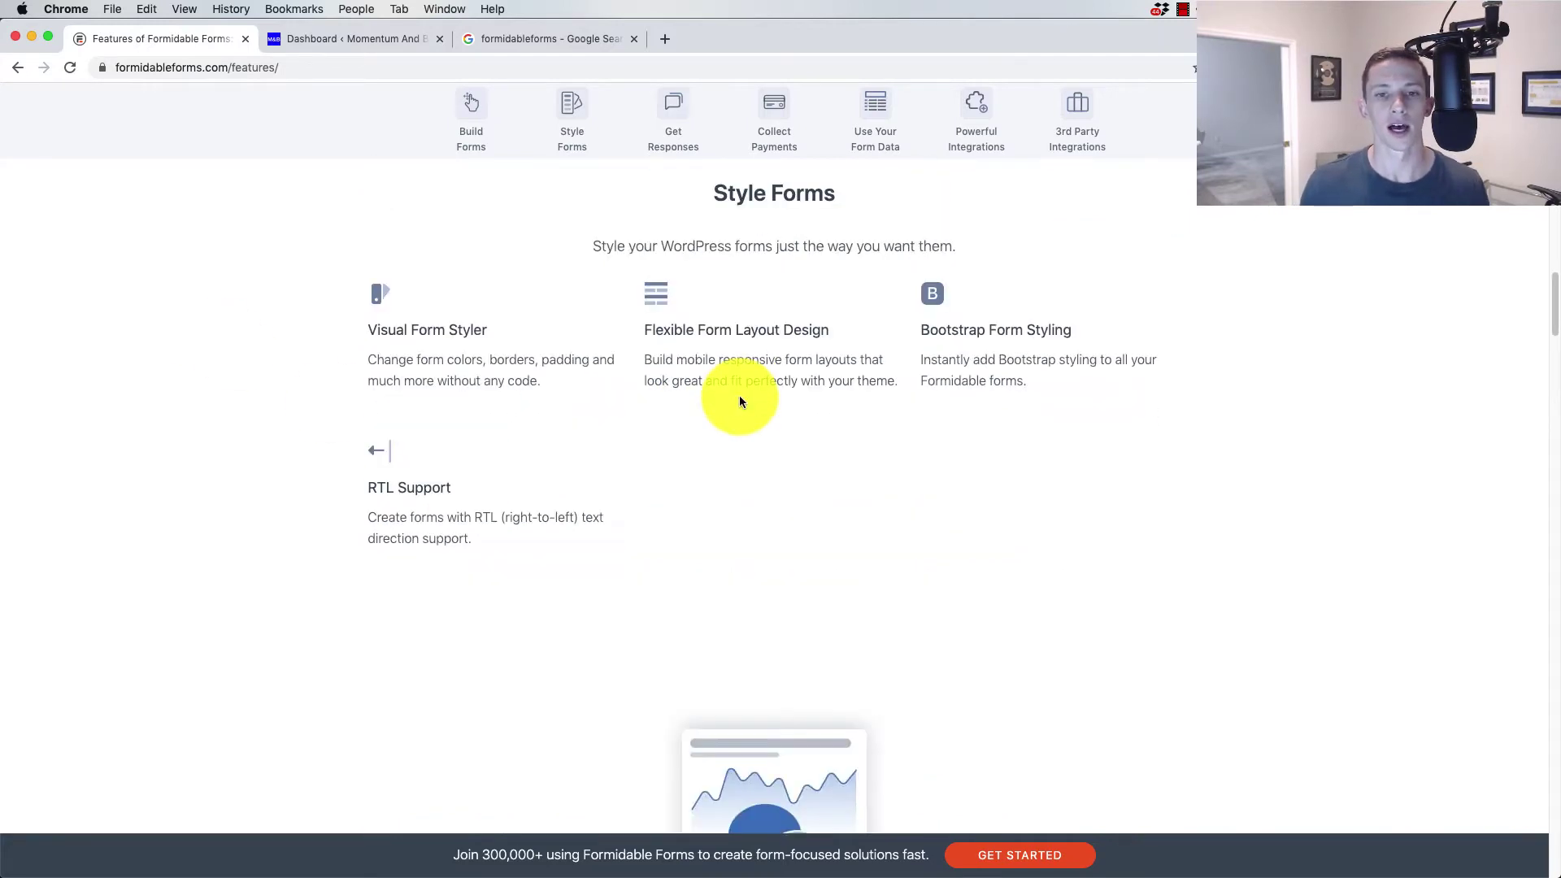
{"action": "scroll", "coordinate": [738, 402], "scroll_direction": "up", "scroll_amount": 8}
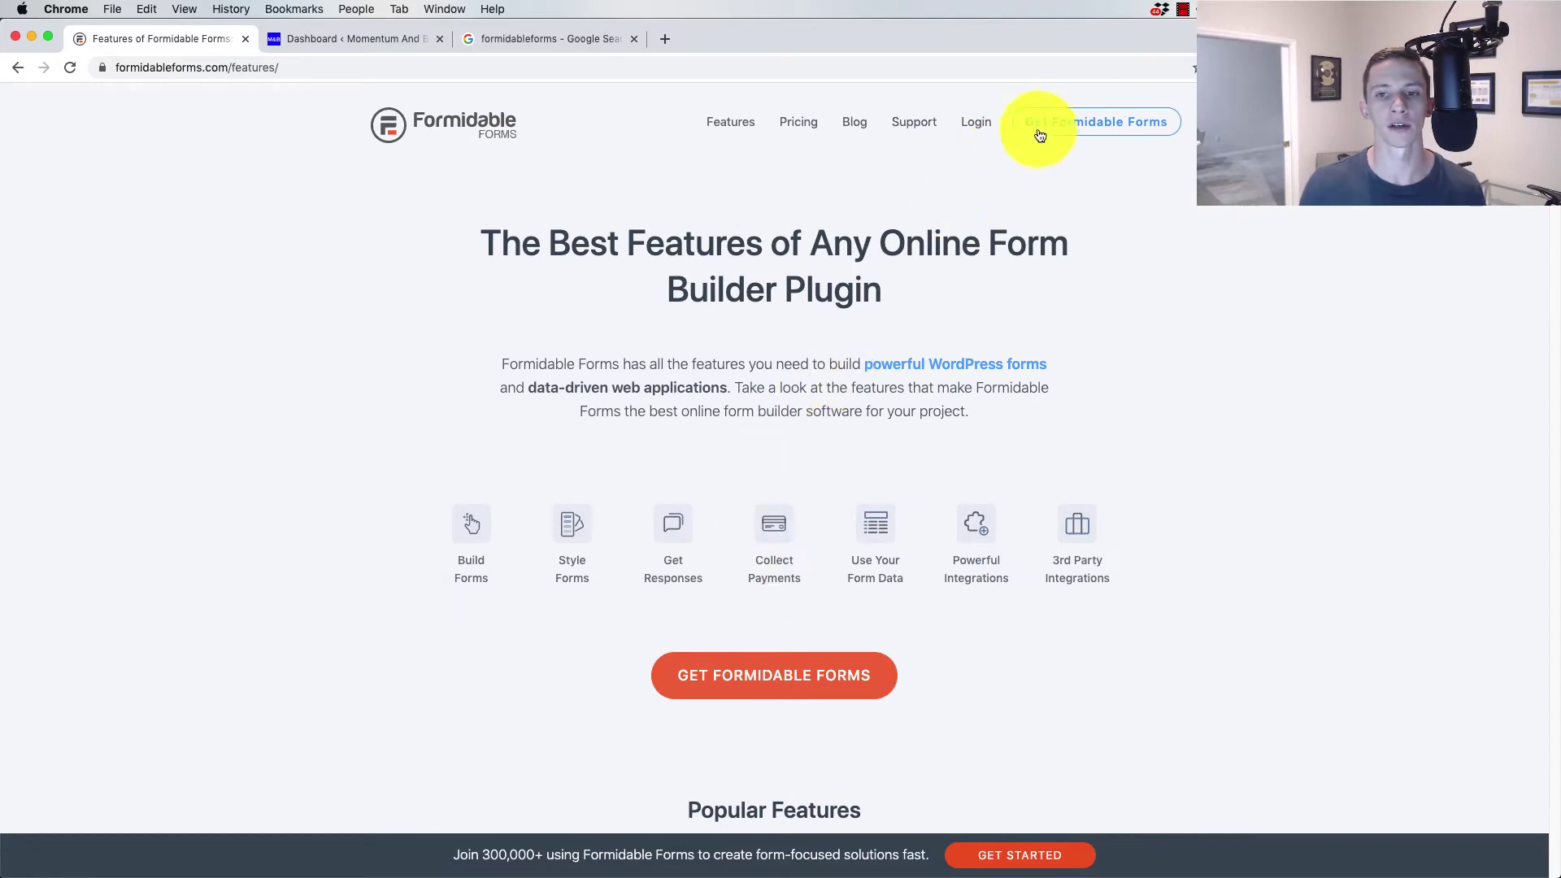
Open the pricing page and compare the Elite, Business, Plus and Basic plans' prices and included features.
{"action": "scroll", "coordinate": [848, 197], "scroll_direction": "down", "scroll_amount": 5}
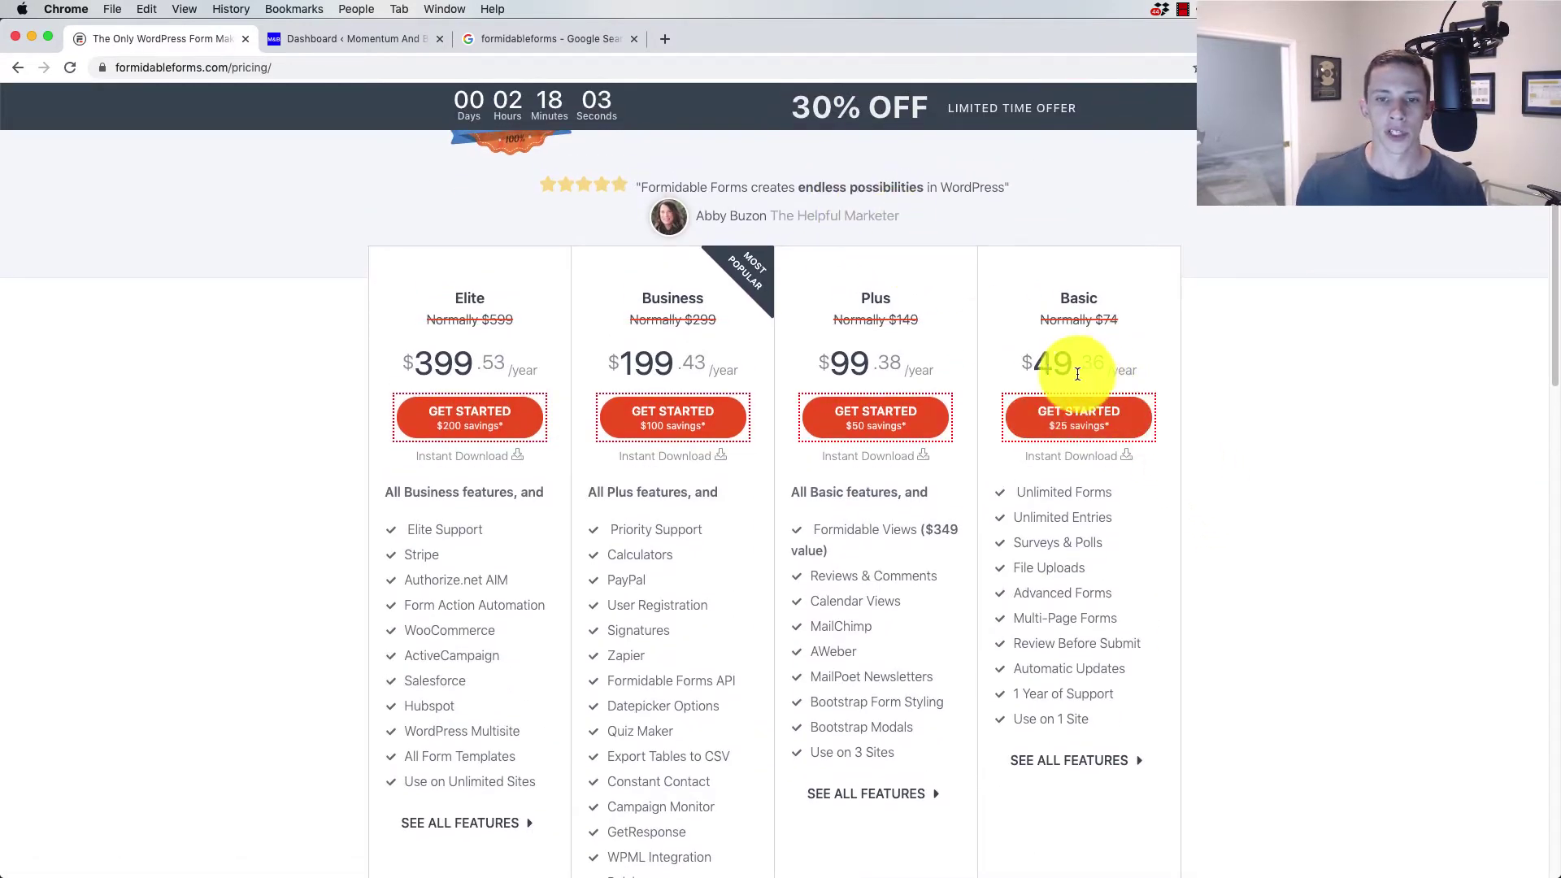
{"action": "scroll", "coordinate": [849, 390], "scroll_direction": "down", "scroll_amount": 1}
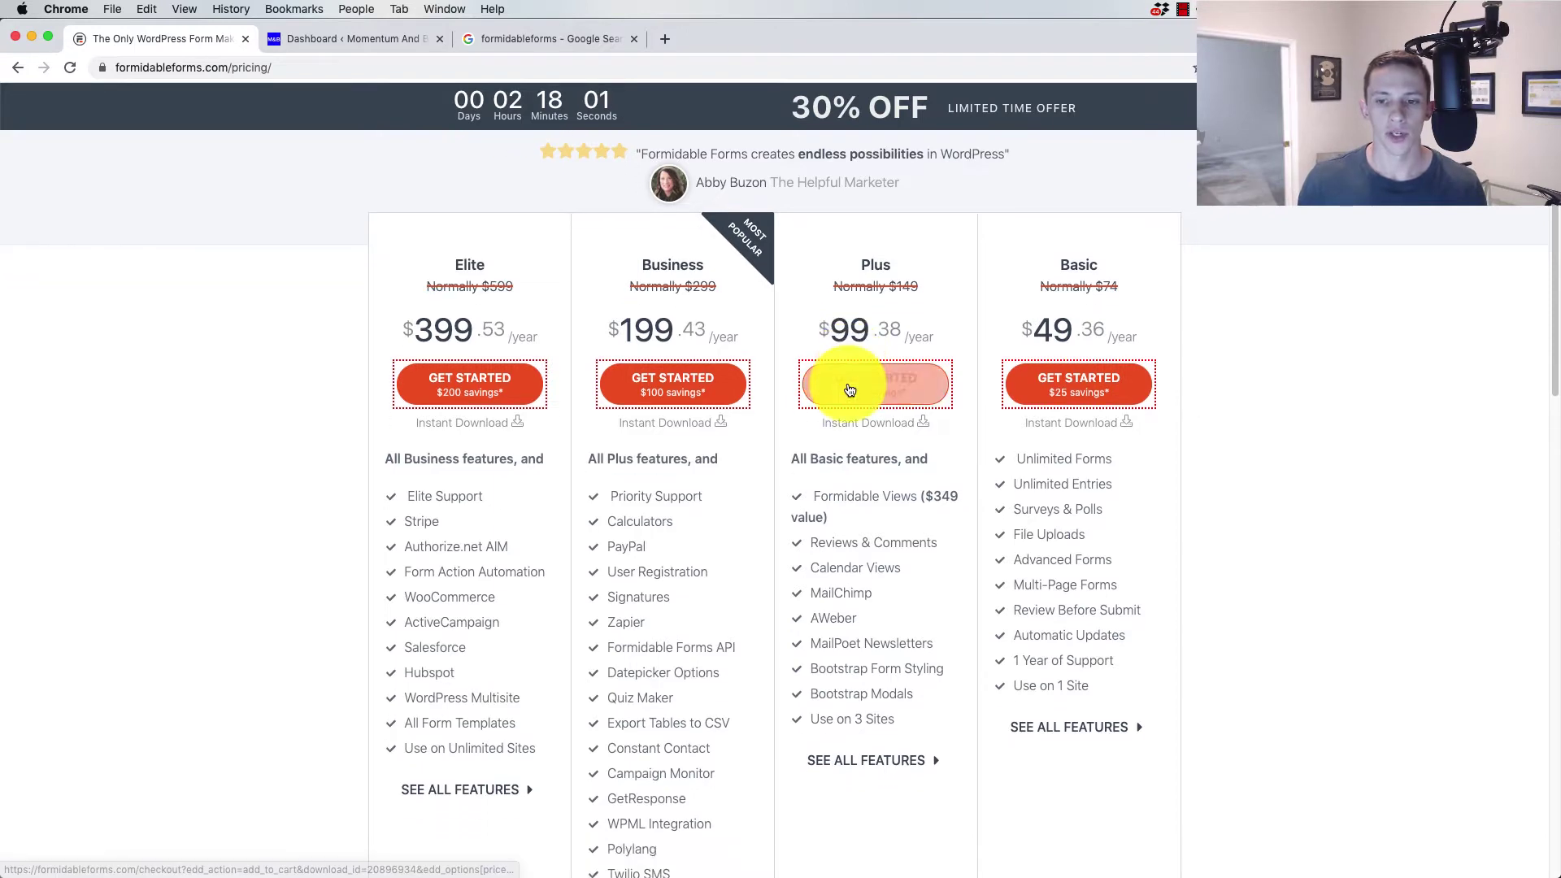
{"action": "scroll", "coordinate": [895, 529], "scroll_direction": "down", "scroll_amount": 5}
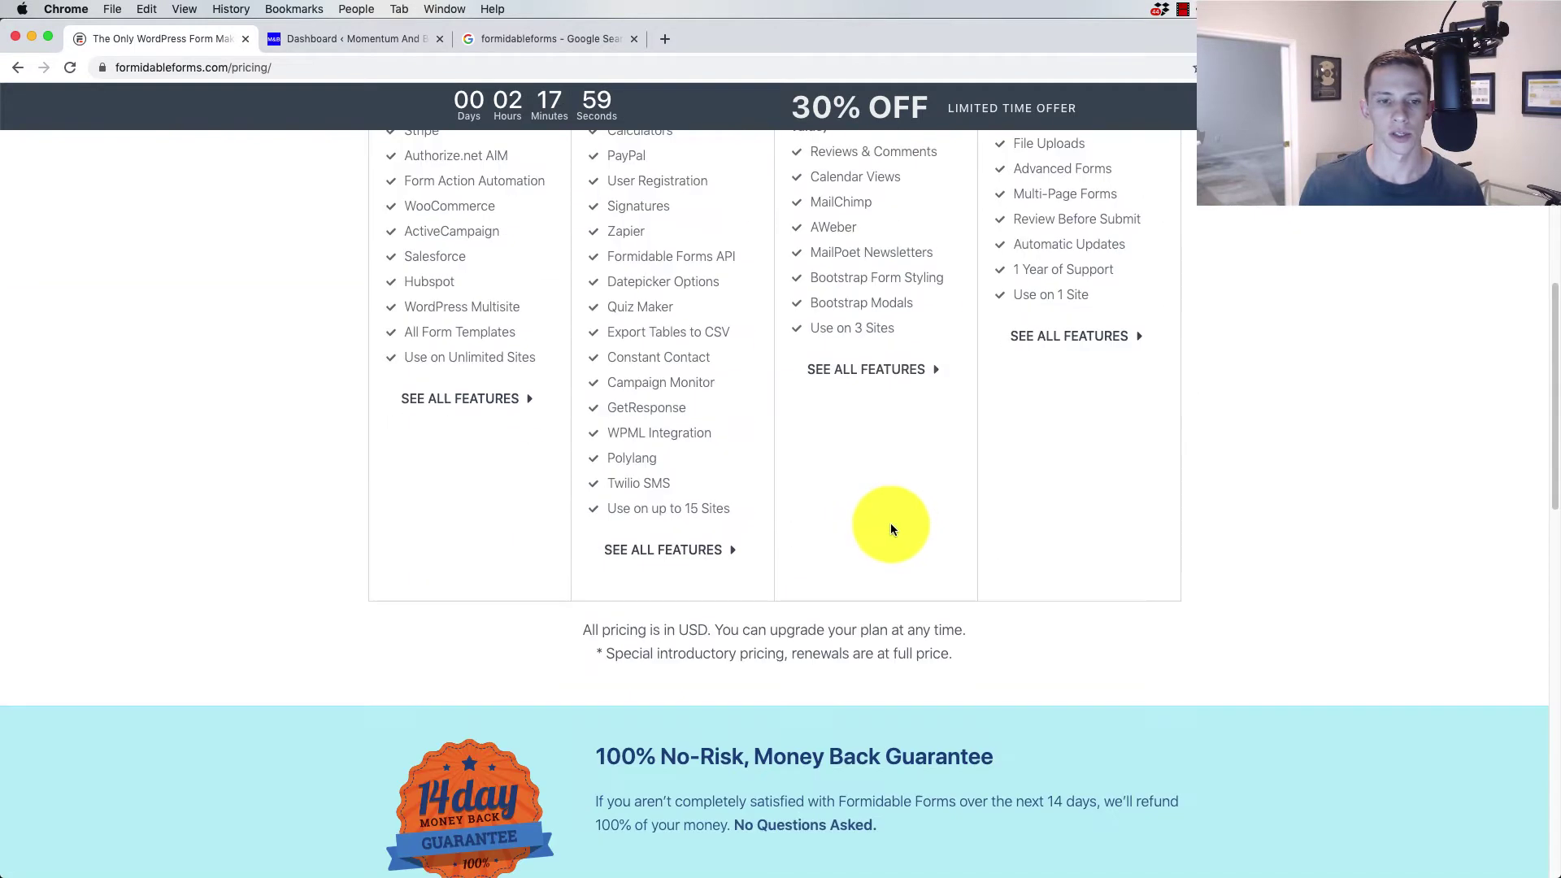
{"action": "scroll", "coordinate": [890, 527], "scroll_direction": "up", "scroll_amount": 6}
{"action": "scroll", "coordinate": [870, 585], "scroll_direction": "down", "scroll_amount": 3}
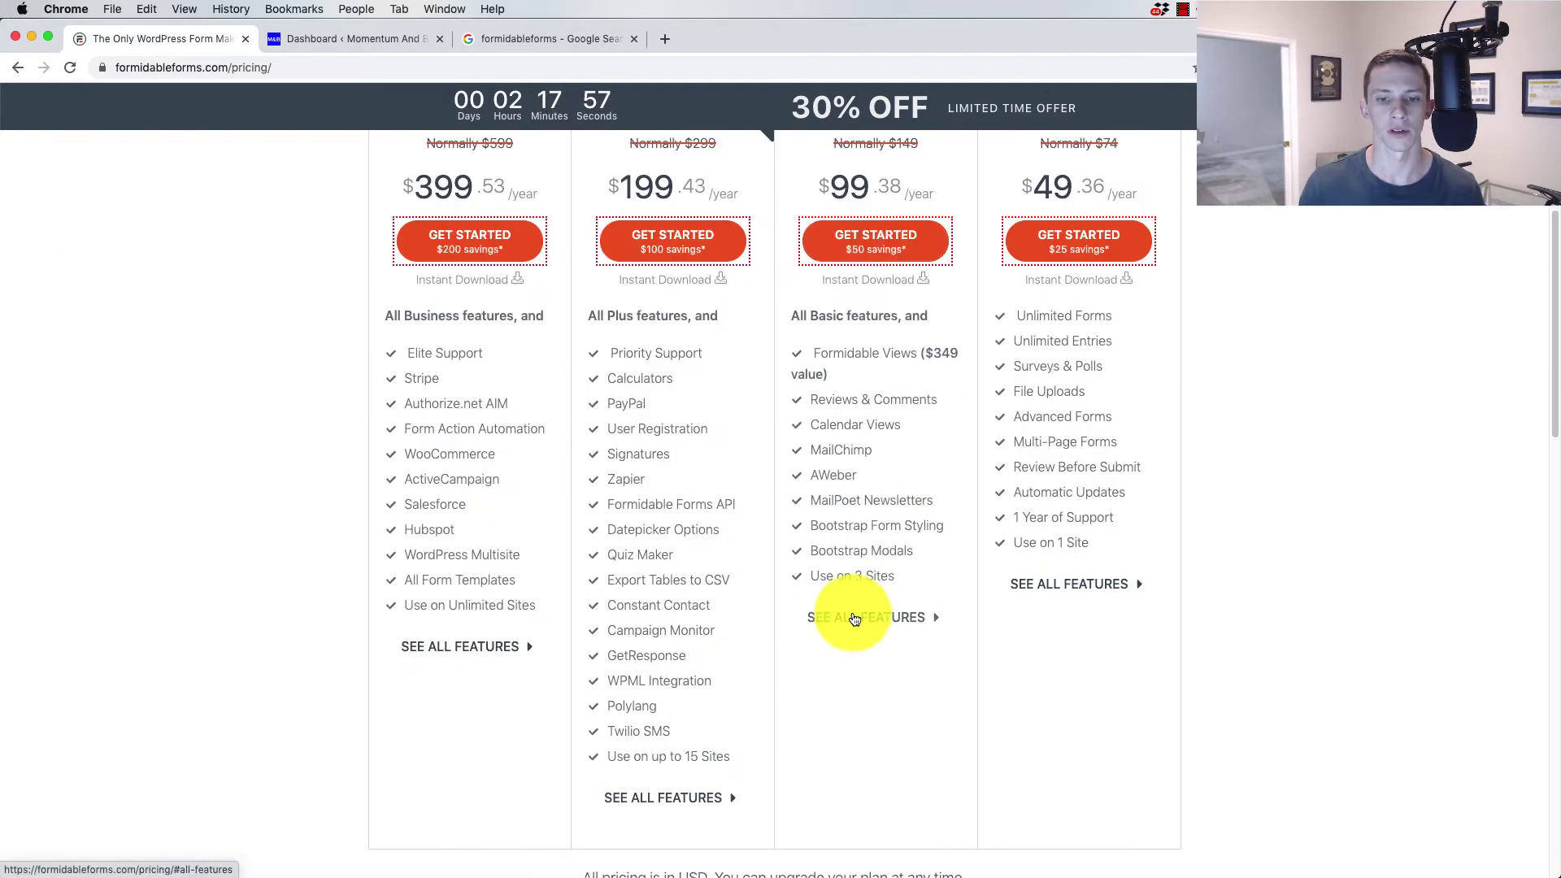
Open the full feature comparison of all plans and examine the supported sites, support levels and Advanced Forms features.
{"action": "left_click", "coordinate": [854, 616]}
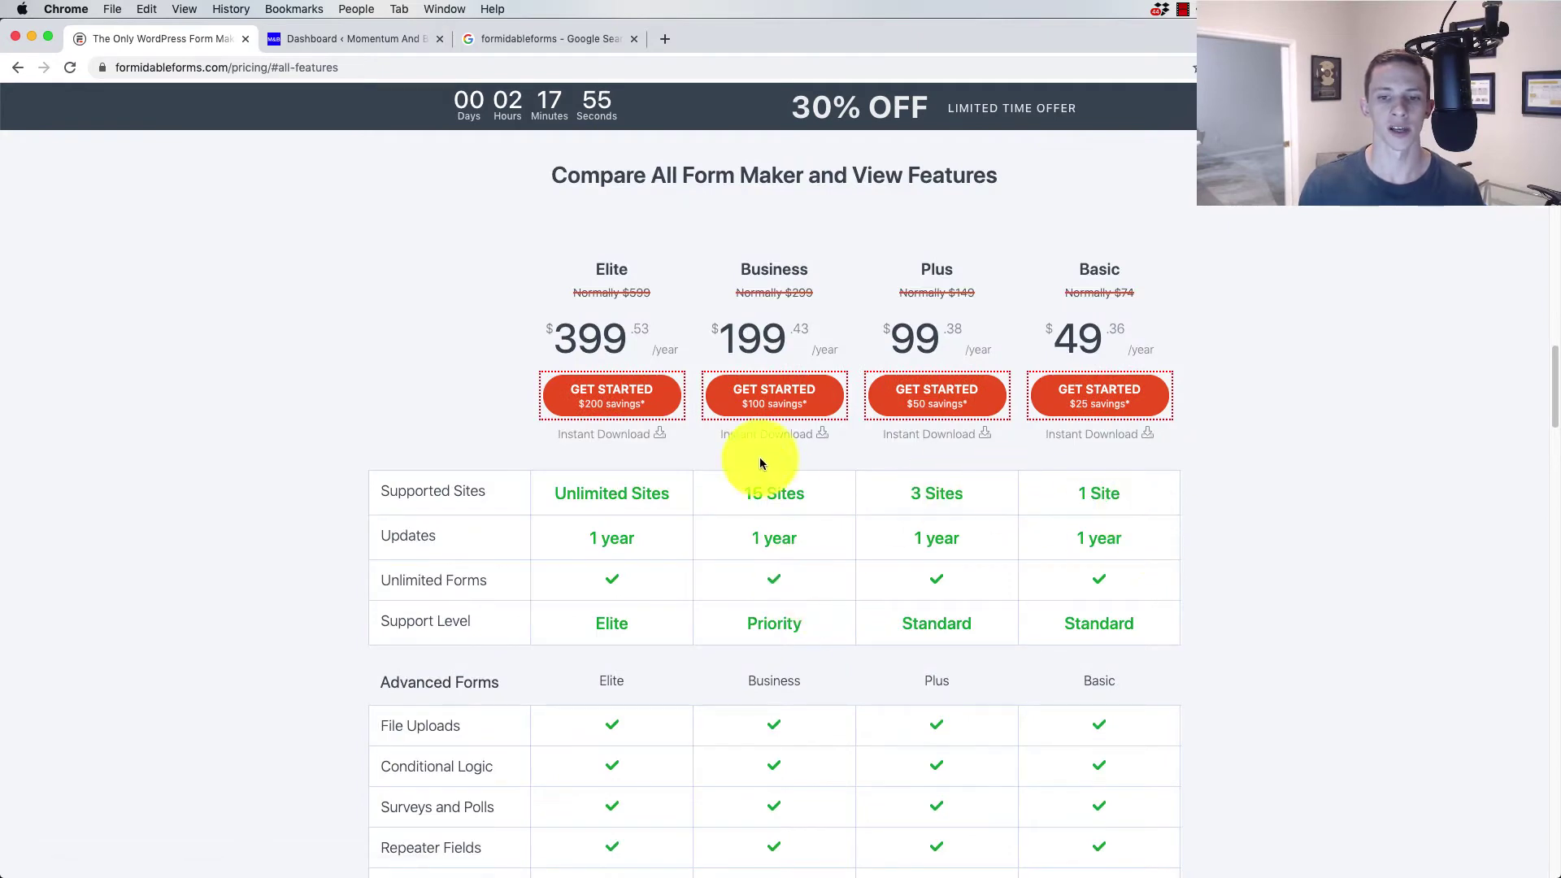
{"action": "scroll", "coordinate": [759, 454], "scroll_direction": "down", "scroll_amount": 3}
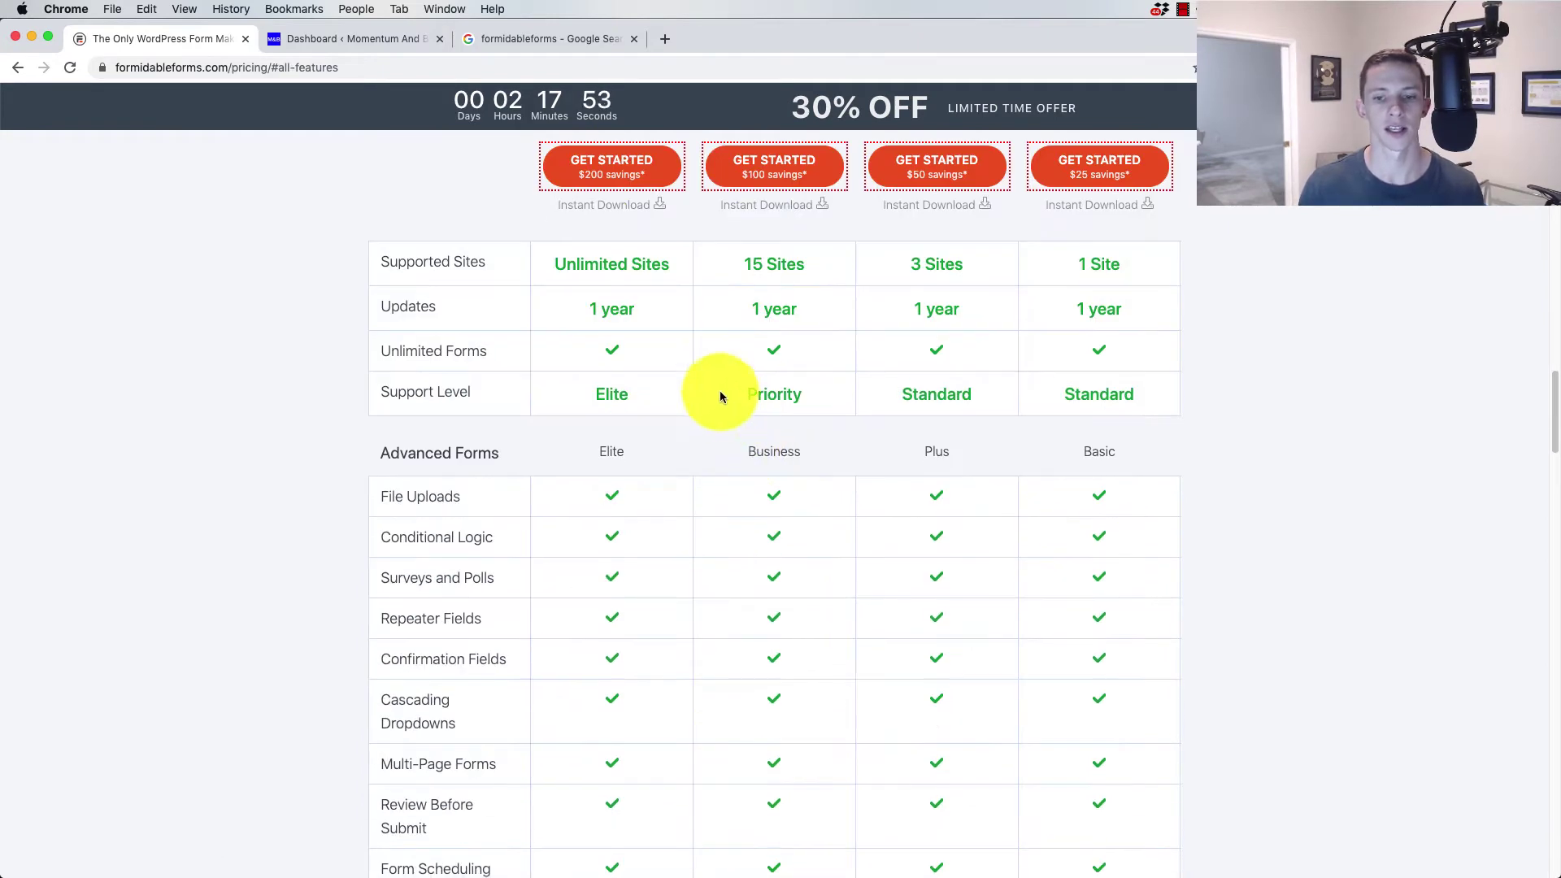
{"action": "scroll", "coordinate": [719, 390], "scroll_direction": "down", "scroll_amount": 4}
{"action": "scroll", "coordinate": [660, 397], "scroll_direction": "down", "scroll_amount": 6}
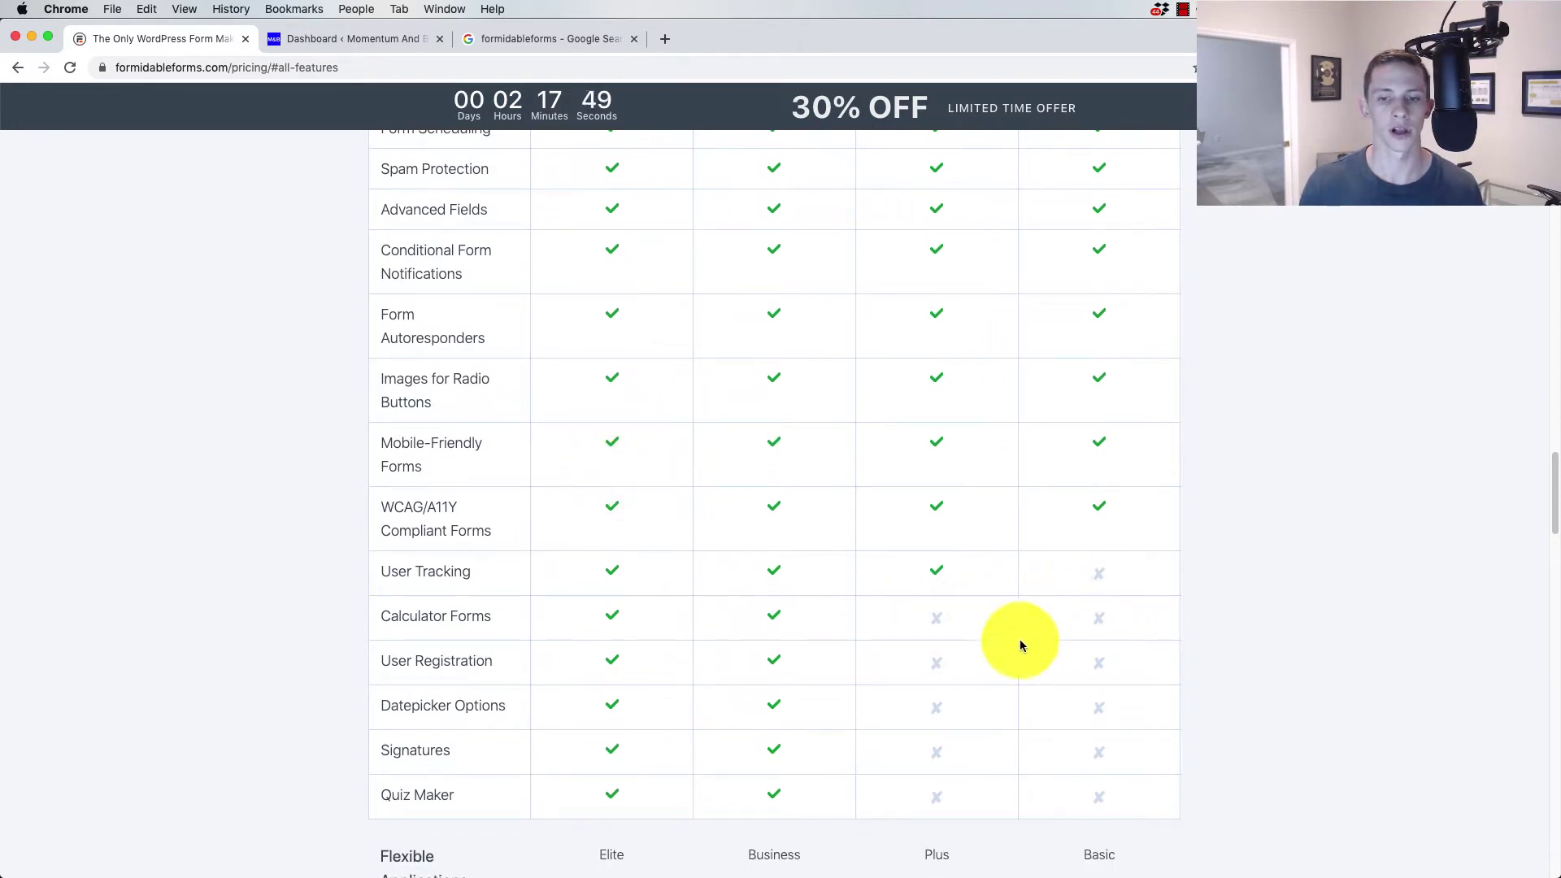
{"action": "left_click_drag", "start_coordinate": [934, 614], "coordinate": [959, 614]}
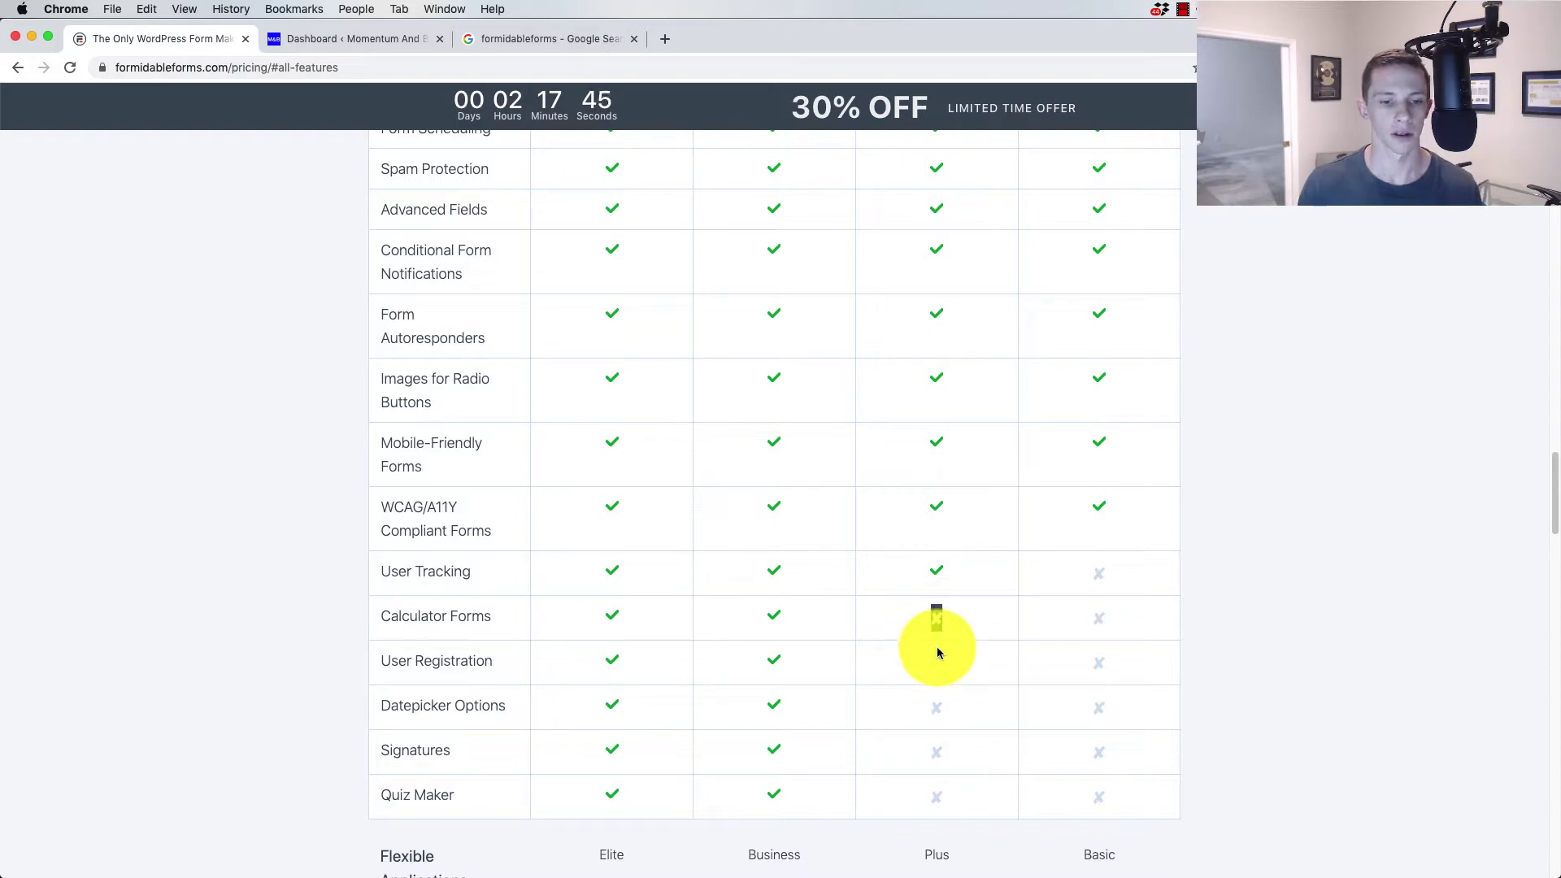
{"action": "scroll", "coordinate": [936, 646], "scroll_direction": "down", "scroll_amount": 1}
{"action": "scroll", "coordinate": [569, 569], "scroll_direction": "down", "scroll_amount": 6}
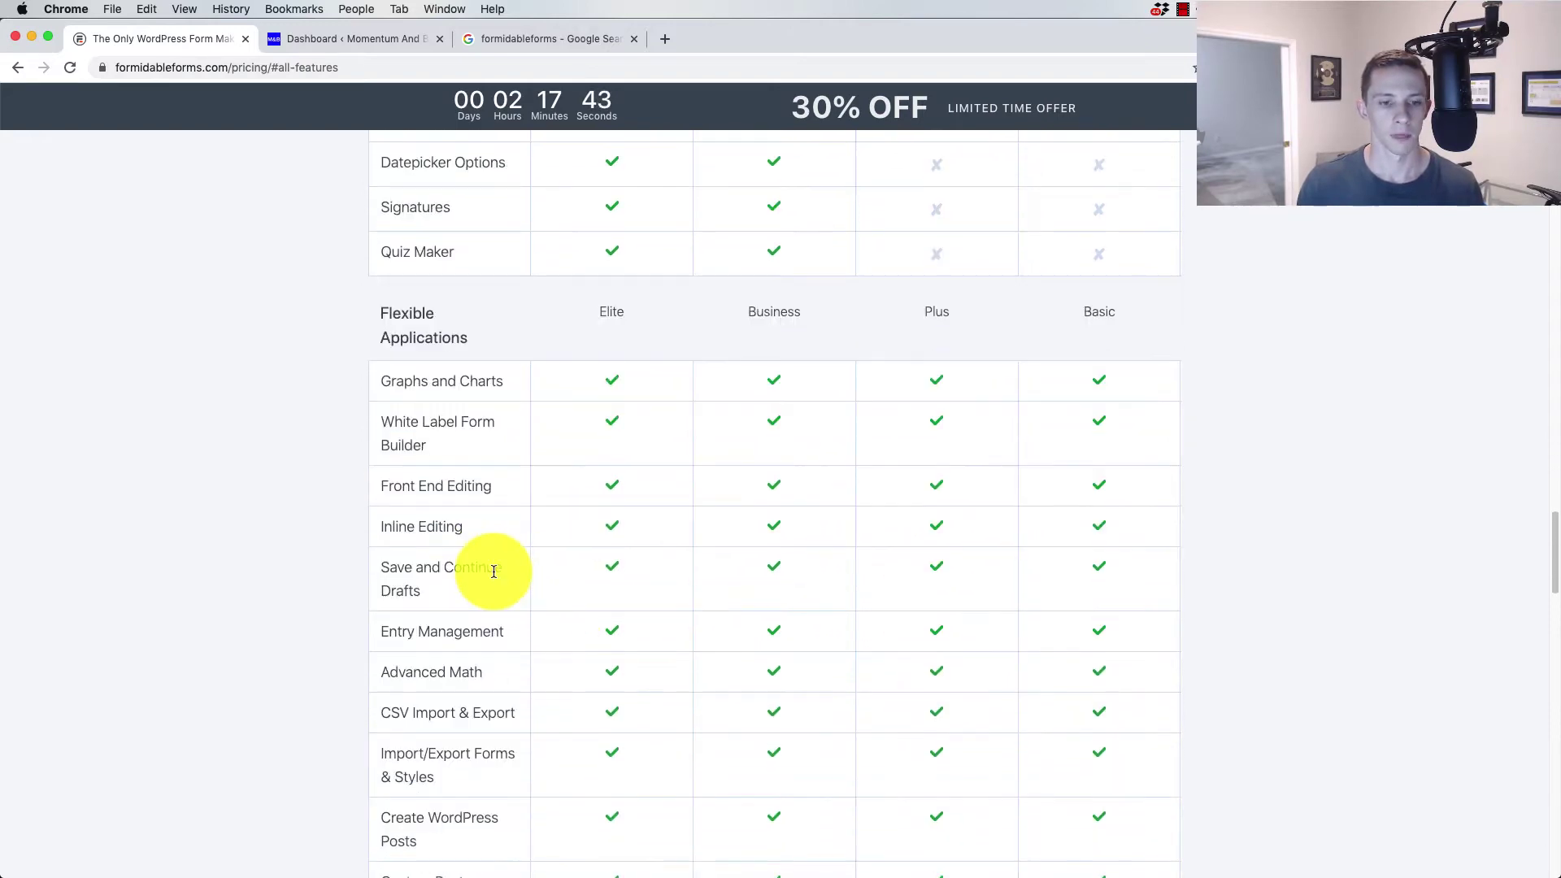
Compare the plans' Flexible Applications, Automation, Form Appearance and Integrations features in the comparison table.
{"action": "scroll", "coordinate": [695, 512], "scroll_direction": "down", "scroll_amount": 9}
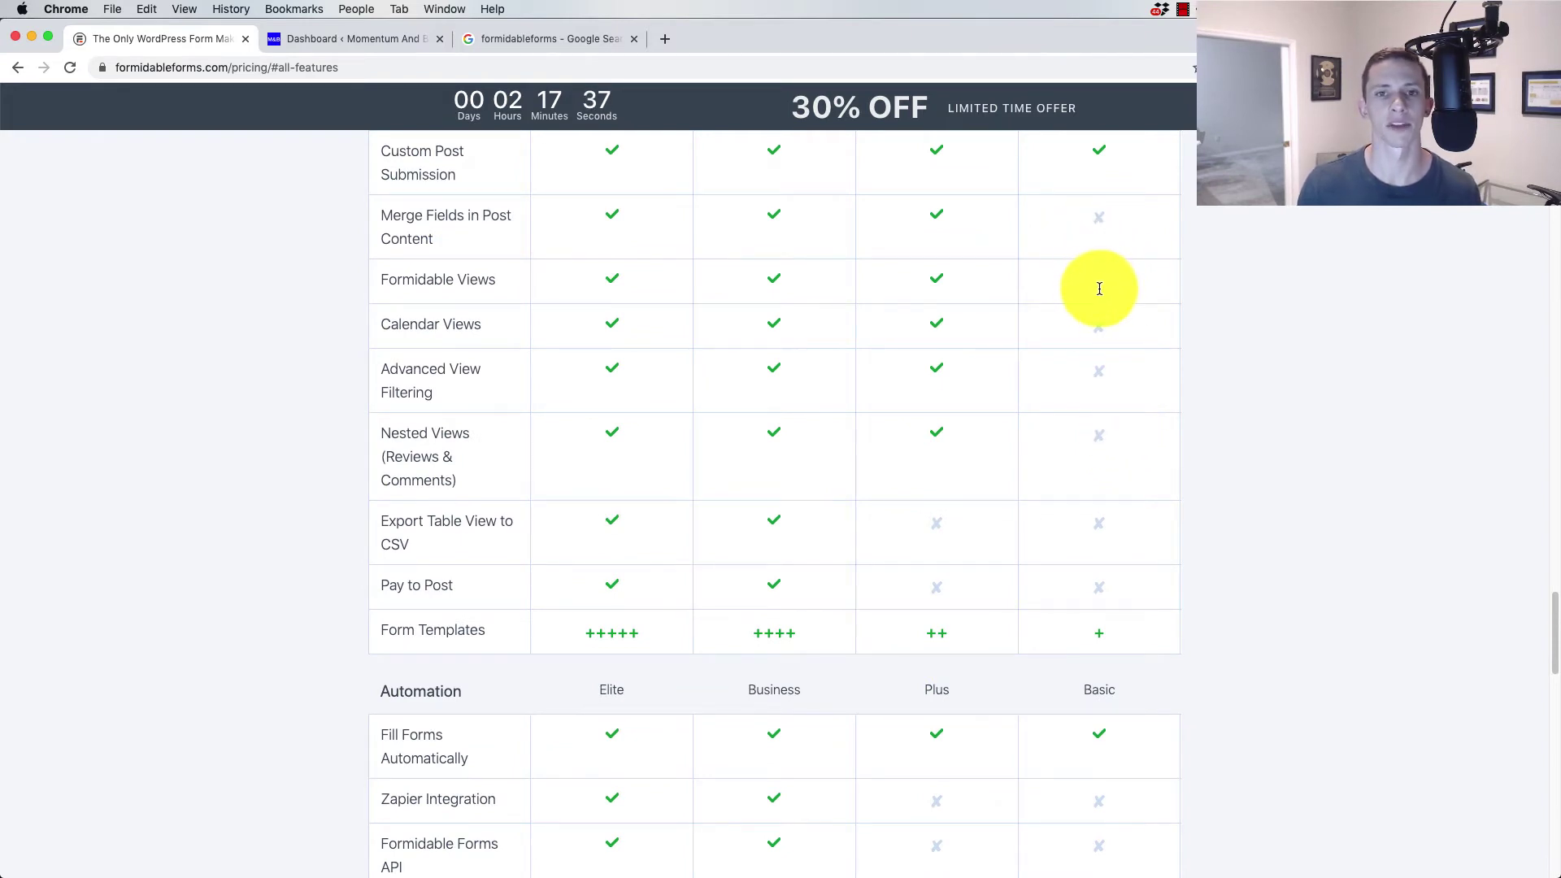
{"action": "scroll", "coordinate": [1099, 317], "scroll_direction": "down", "scroll_amount": 5}
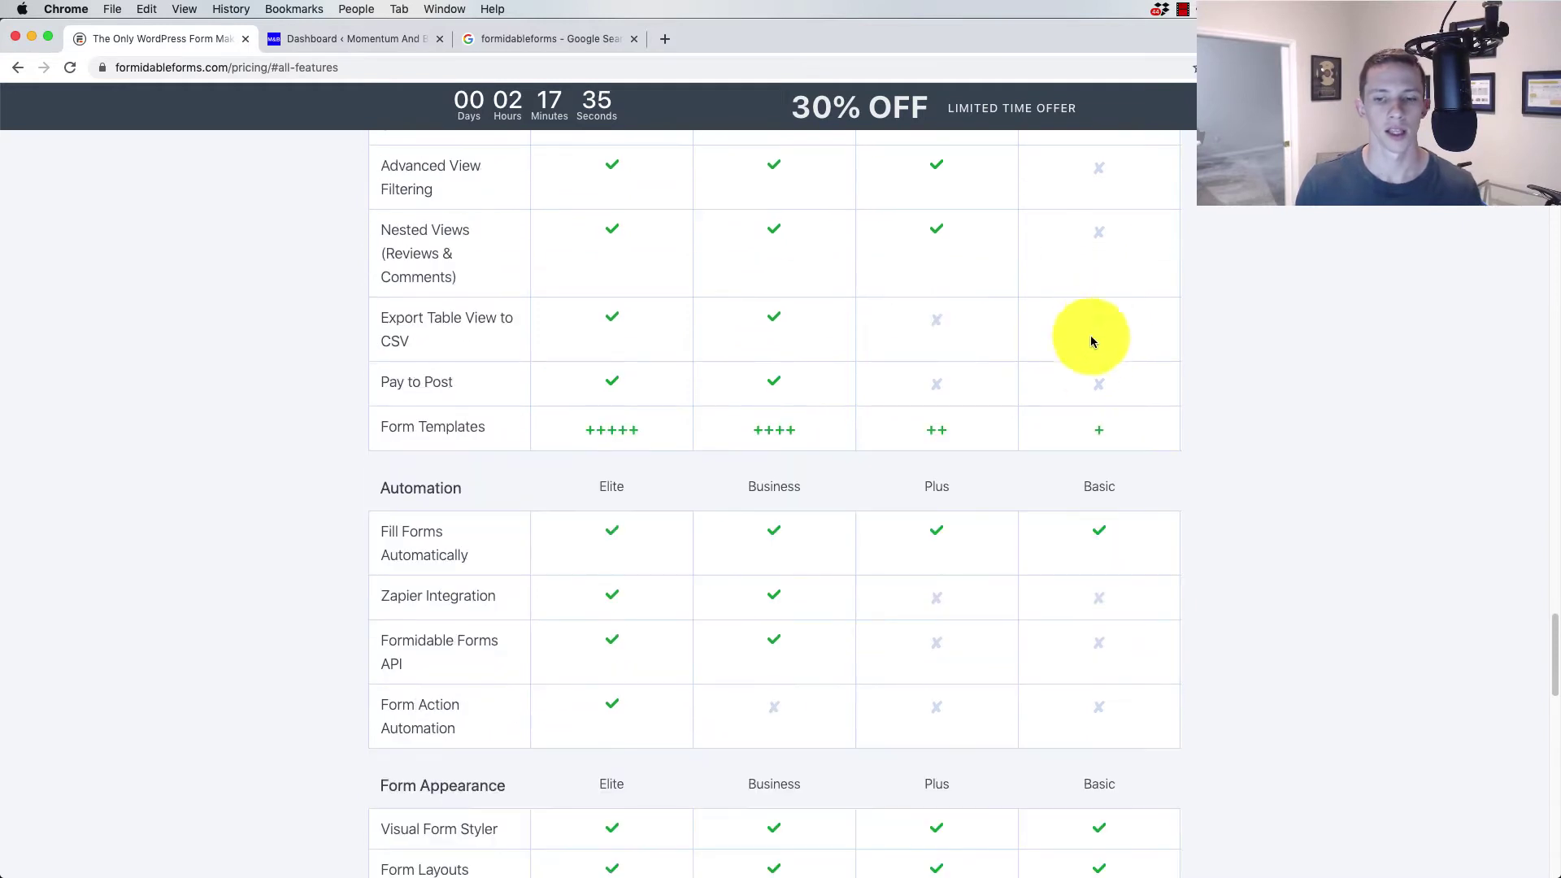
{"action": "scroll", "coordinate": [1082, 358], "scroll_direction": "up", "scroll_amount": 1}
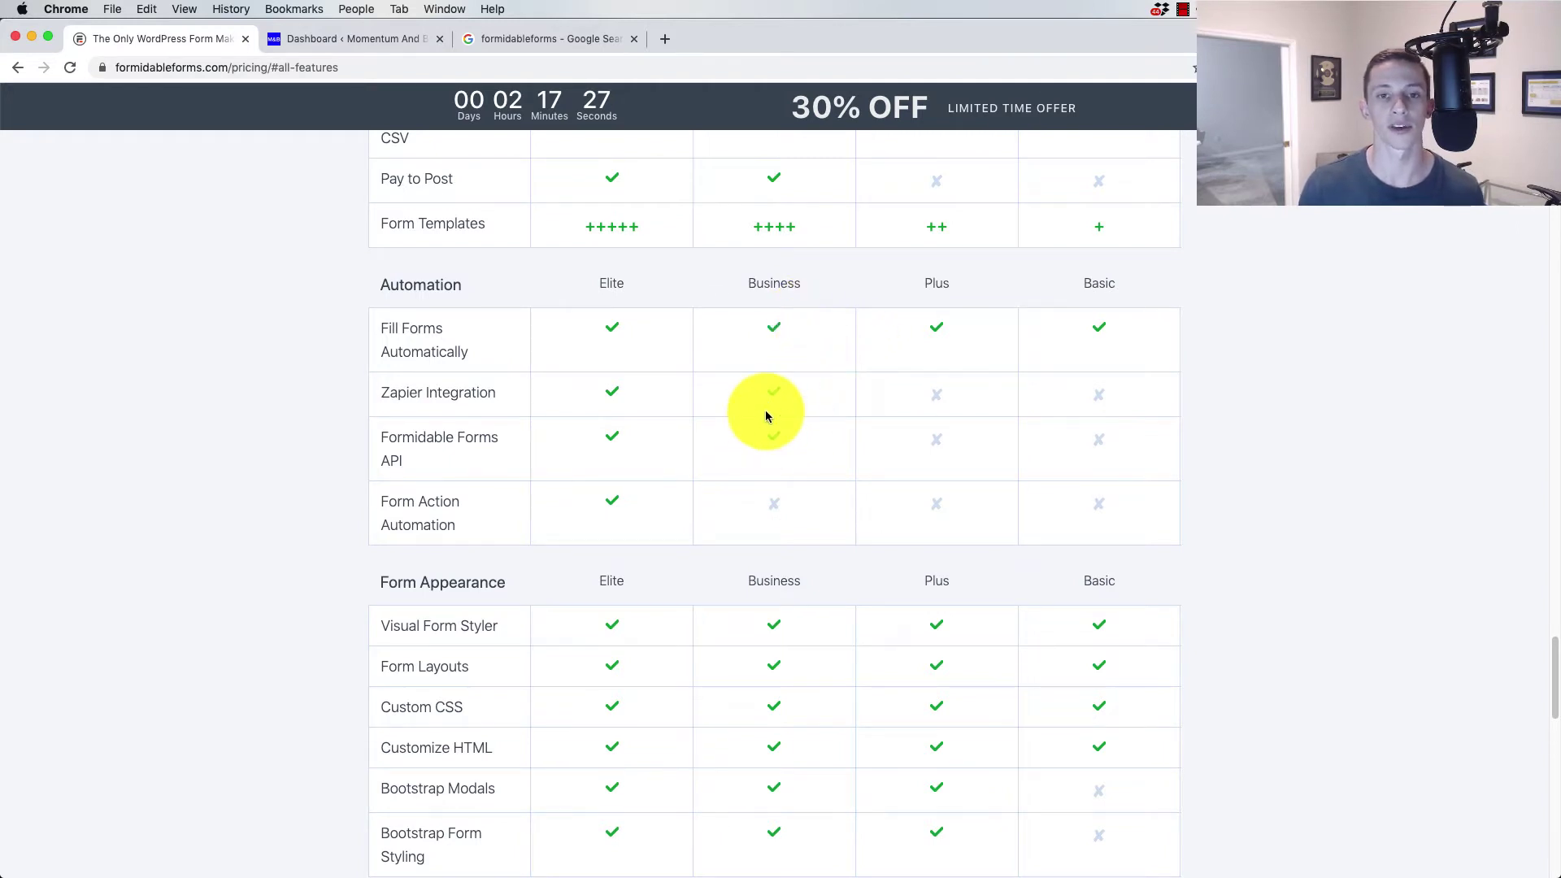
{"action": "scroll", "coordinate": [764, 412], "scroll_direction": "down", "scroll_amount": 2}
{"action": "scroll", "coordinate": [764, 411], "scroll_direction": "down", "scroll_amount": 3}
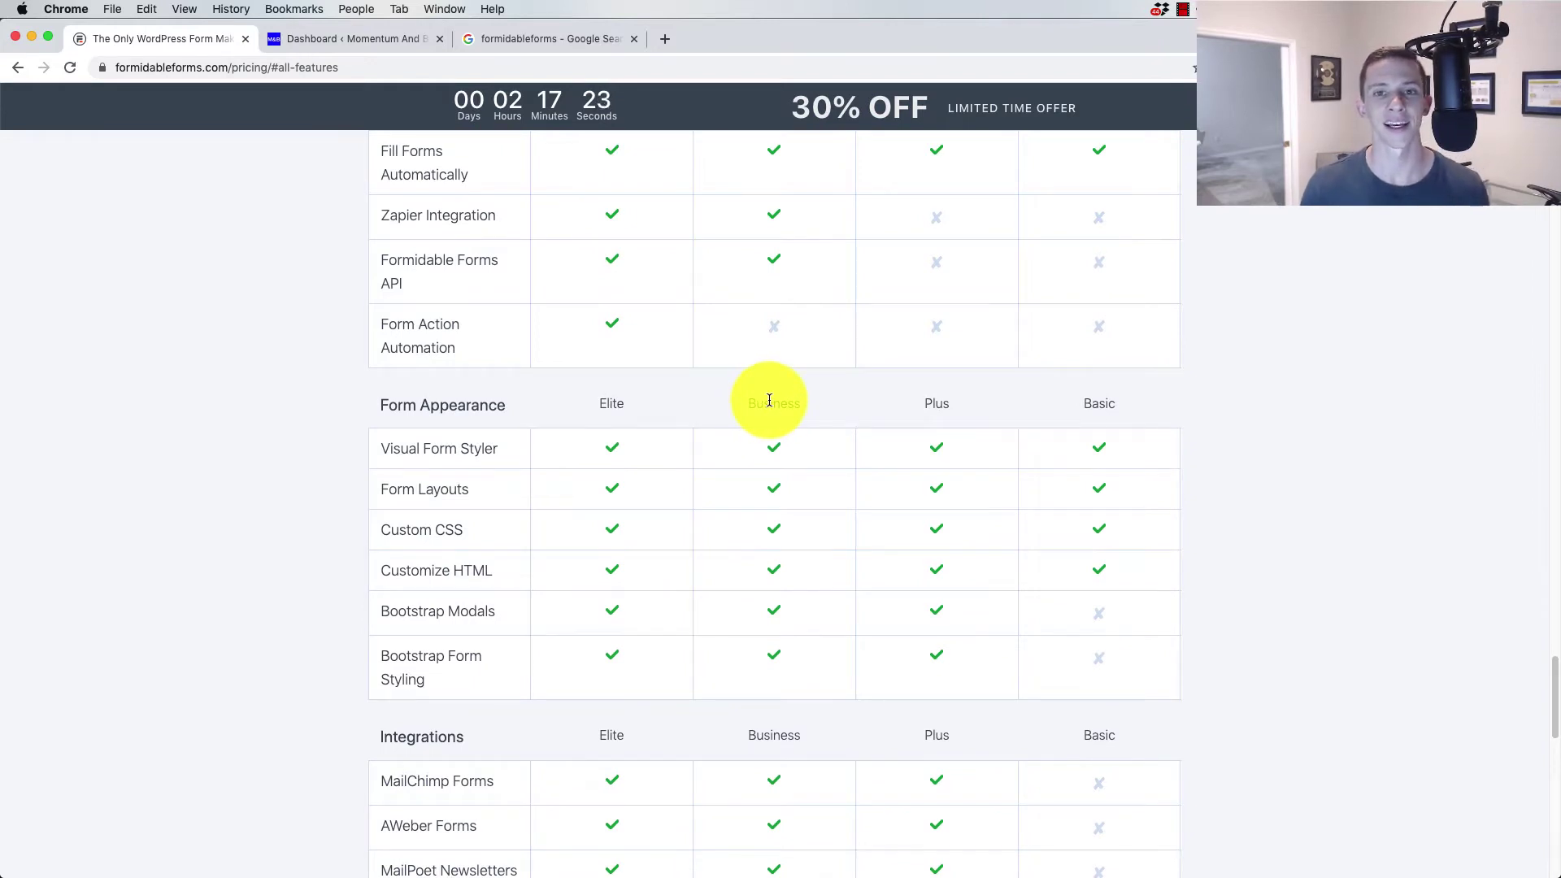
{"action": "scroll", "coordinate": [770, 400], "scroll_direction": "down", "scroll_amount": 5}
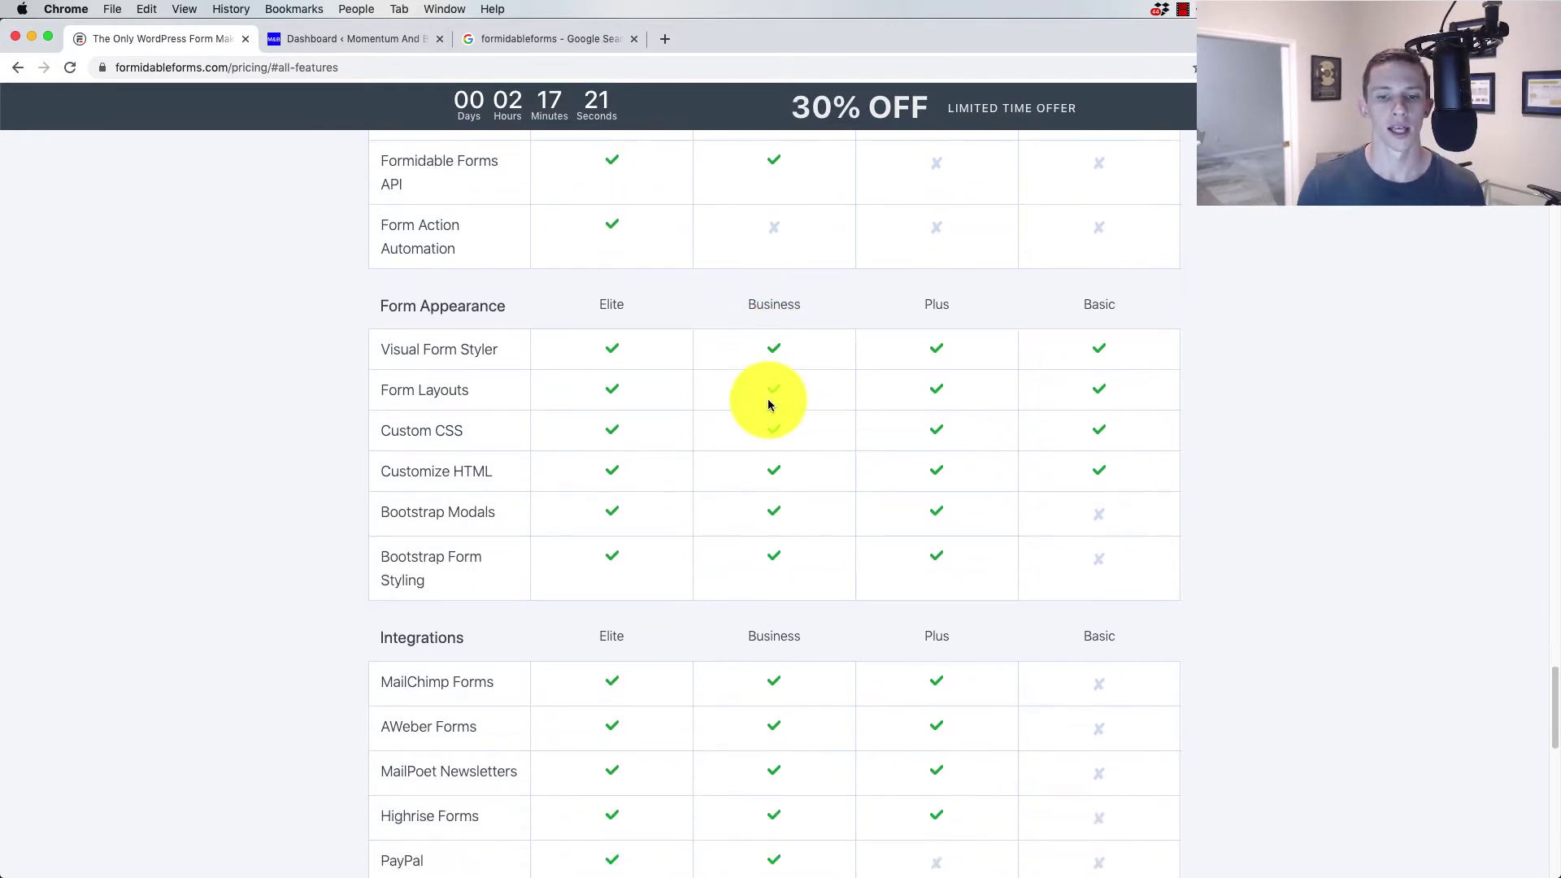
{"action": "scroll", "coordinate": [768, 404], "scroll_direction": "down", "scroll_amount": 15}
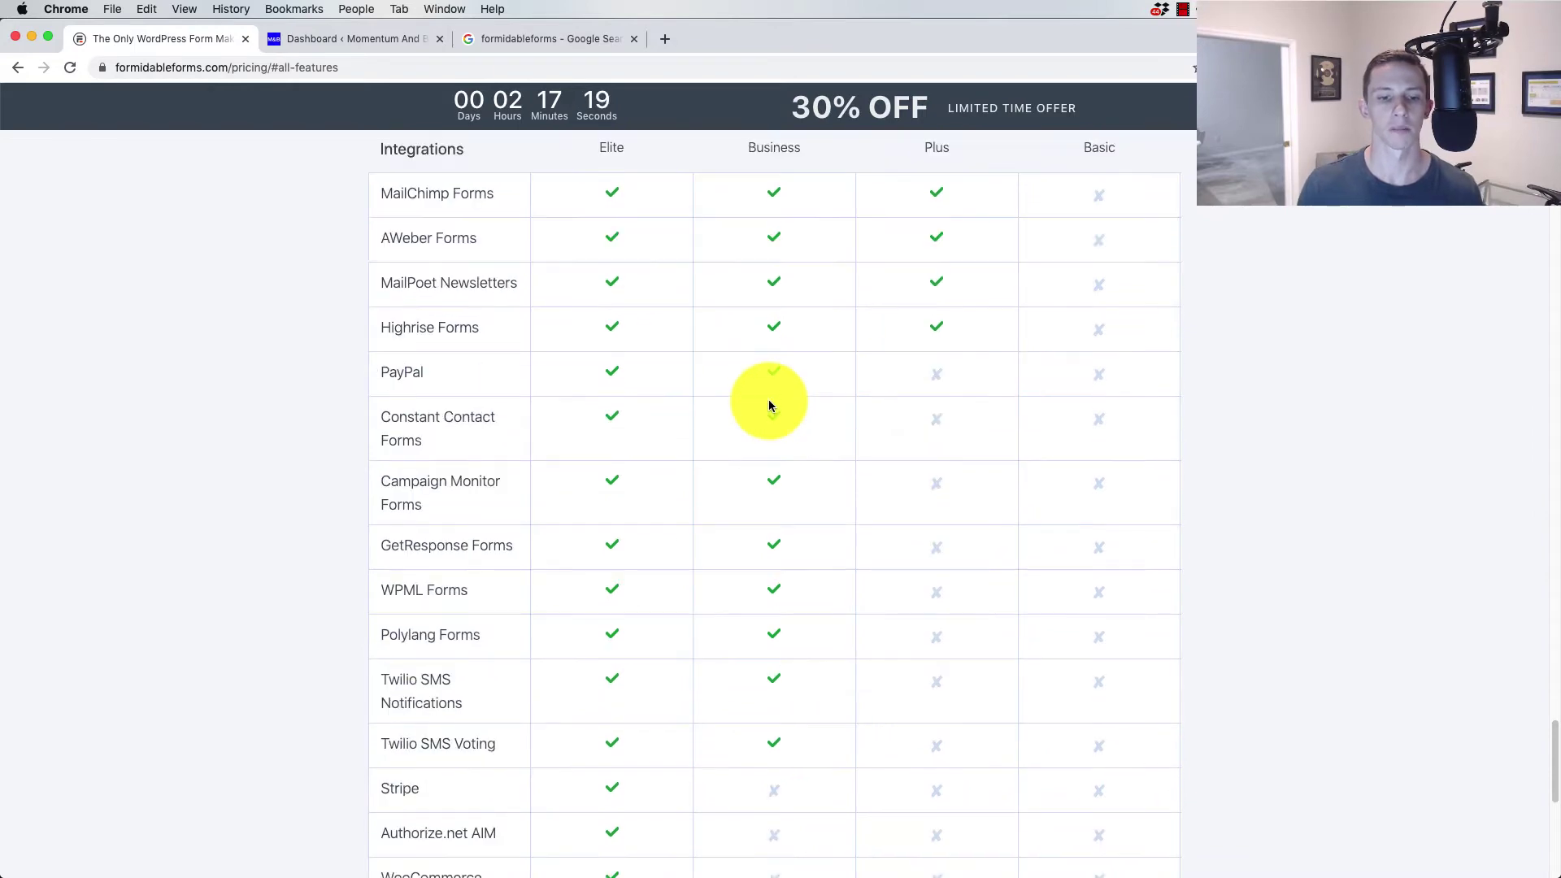
{"action": "scroll", "coordinate": [770, 404], "scroll_direction": "down", "scroll_amount": 10}
Recheck the Basic plan's included features, then return to the comparison table's prices and supported sites.
{"action": "scroll", "coordinate": [813, 464], "scroll_direction": "up", "scroll_amount": 20}
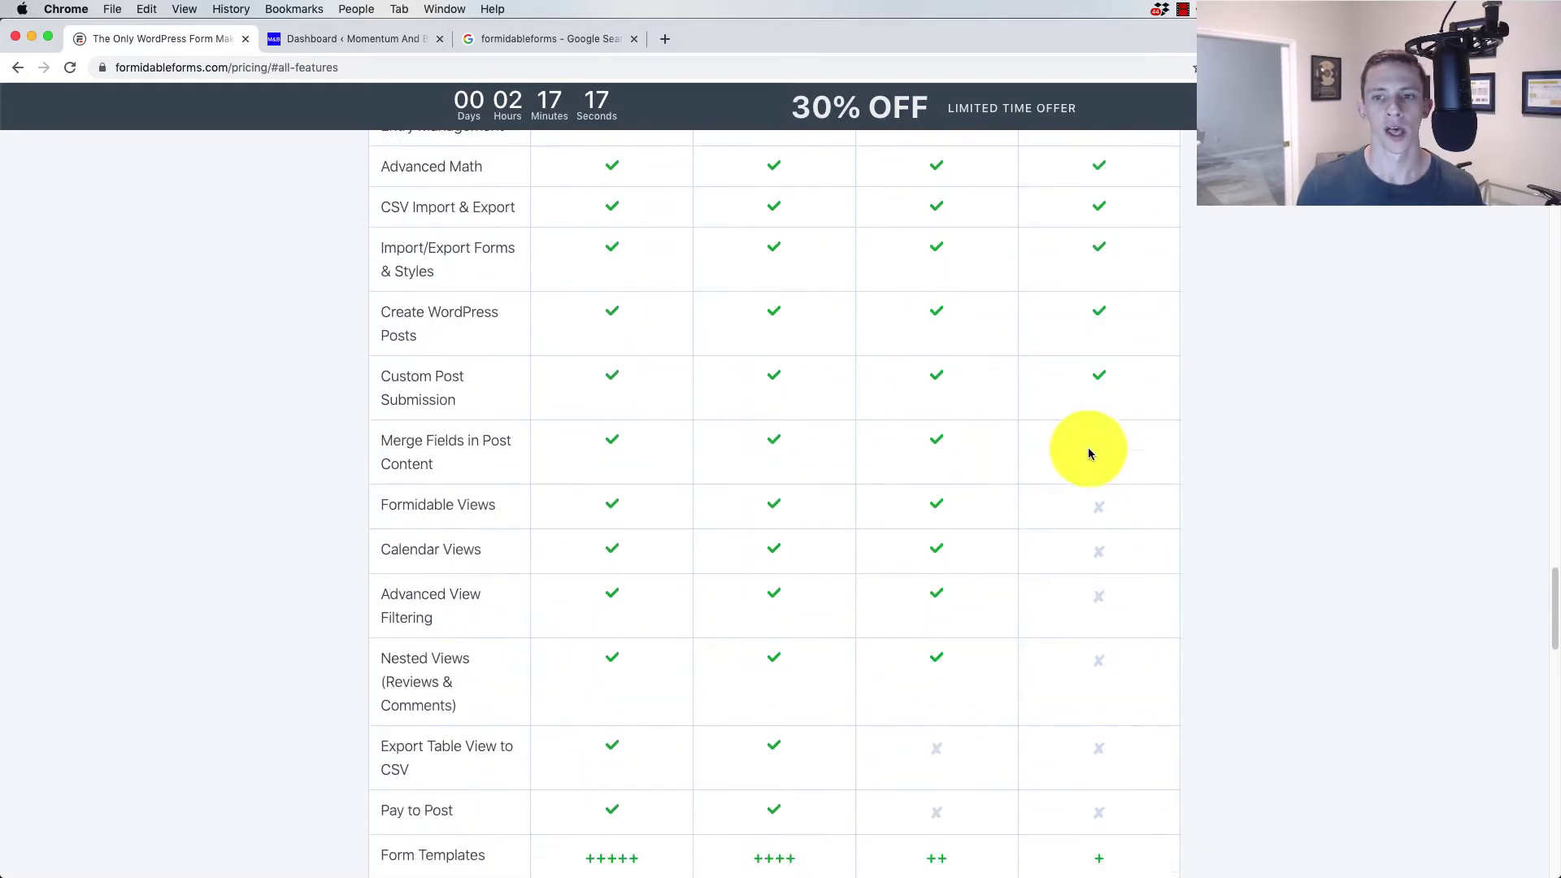
{"action": "scroll", "coordinate": [1114, 485], "scroll_direction": "up", "scroll_amount": 18}
{"action": "scroll", "coordinate": [1114, 486], "scroll_direction": "down", "scroll_amount": 6}
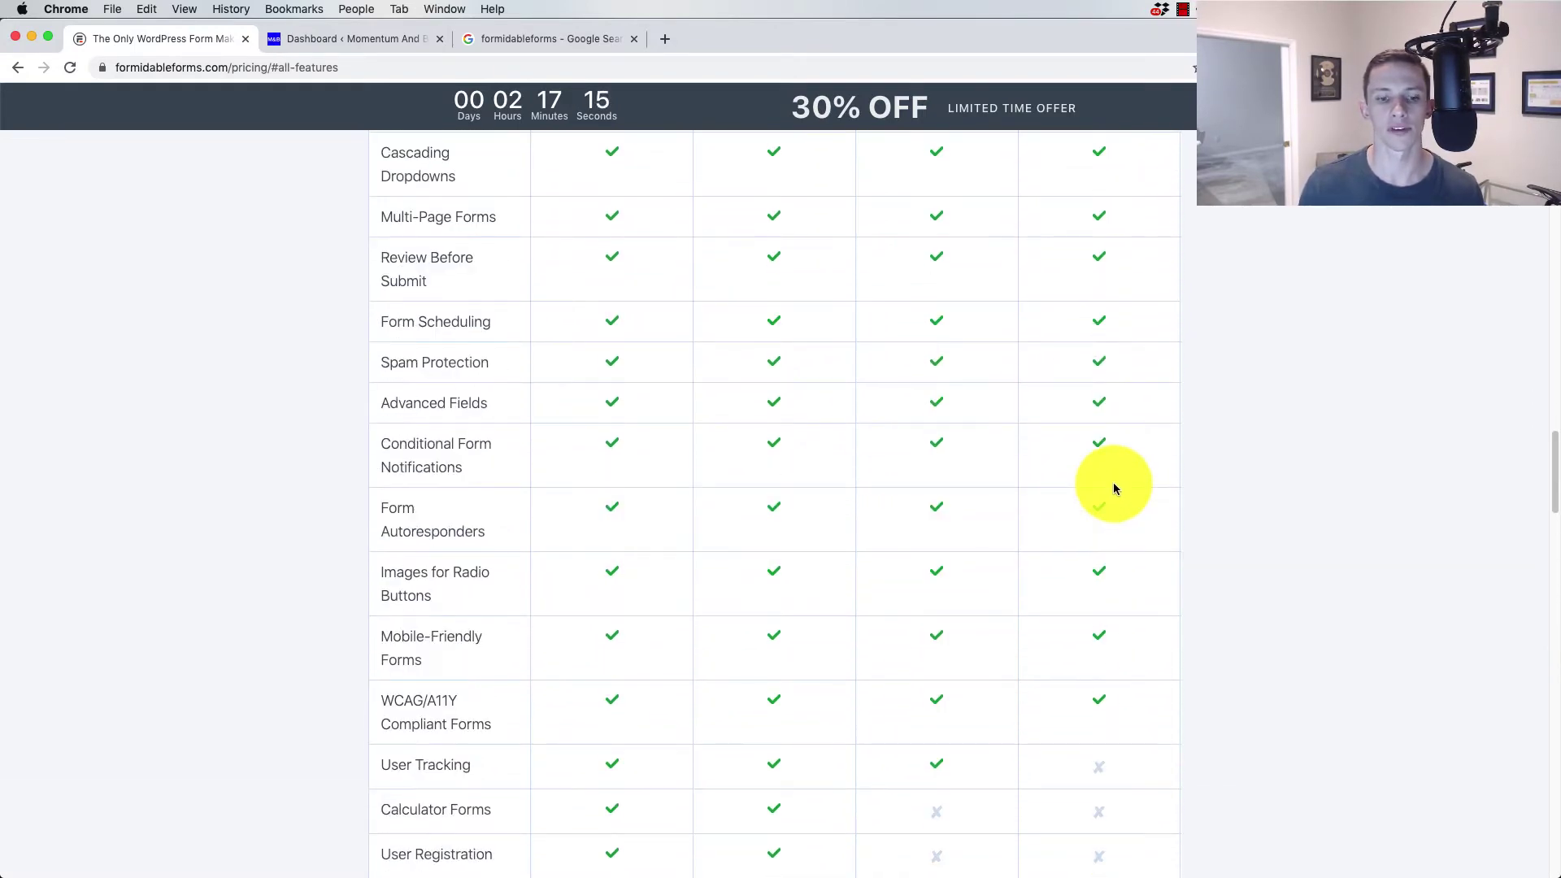
{"action": "scroll", "coordinate": [1114, 488], "scroll_direction": "up", "scroll_amount": 12}
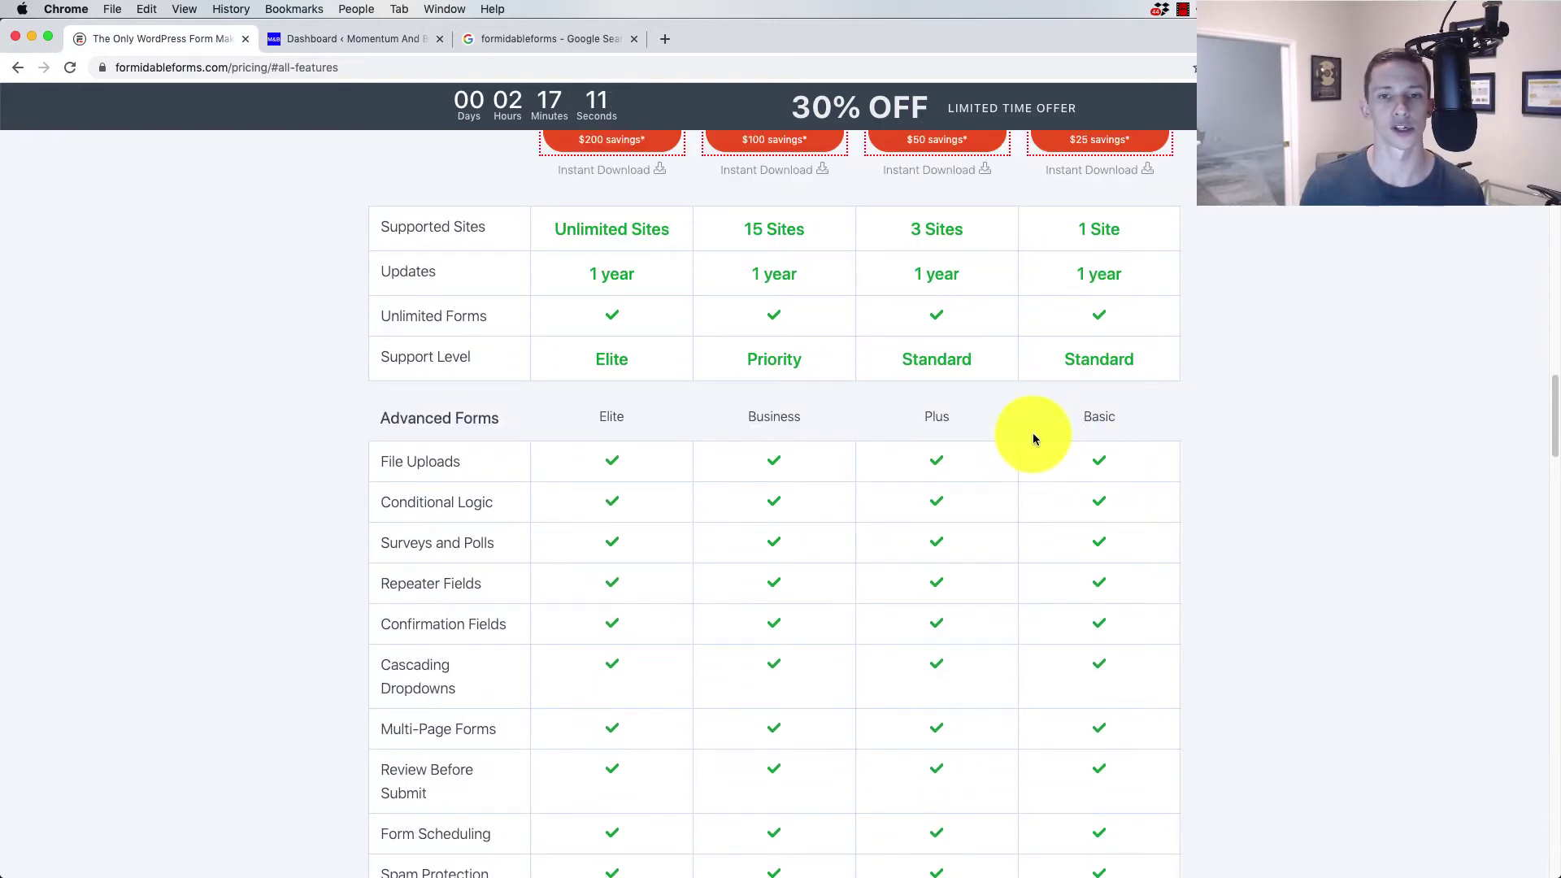
{"action": "scroll", "coordinate": [1081, 480], "scroll_direction": "up", "scroll_amount": 7}
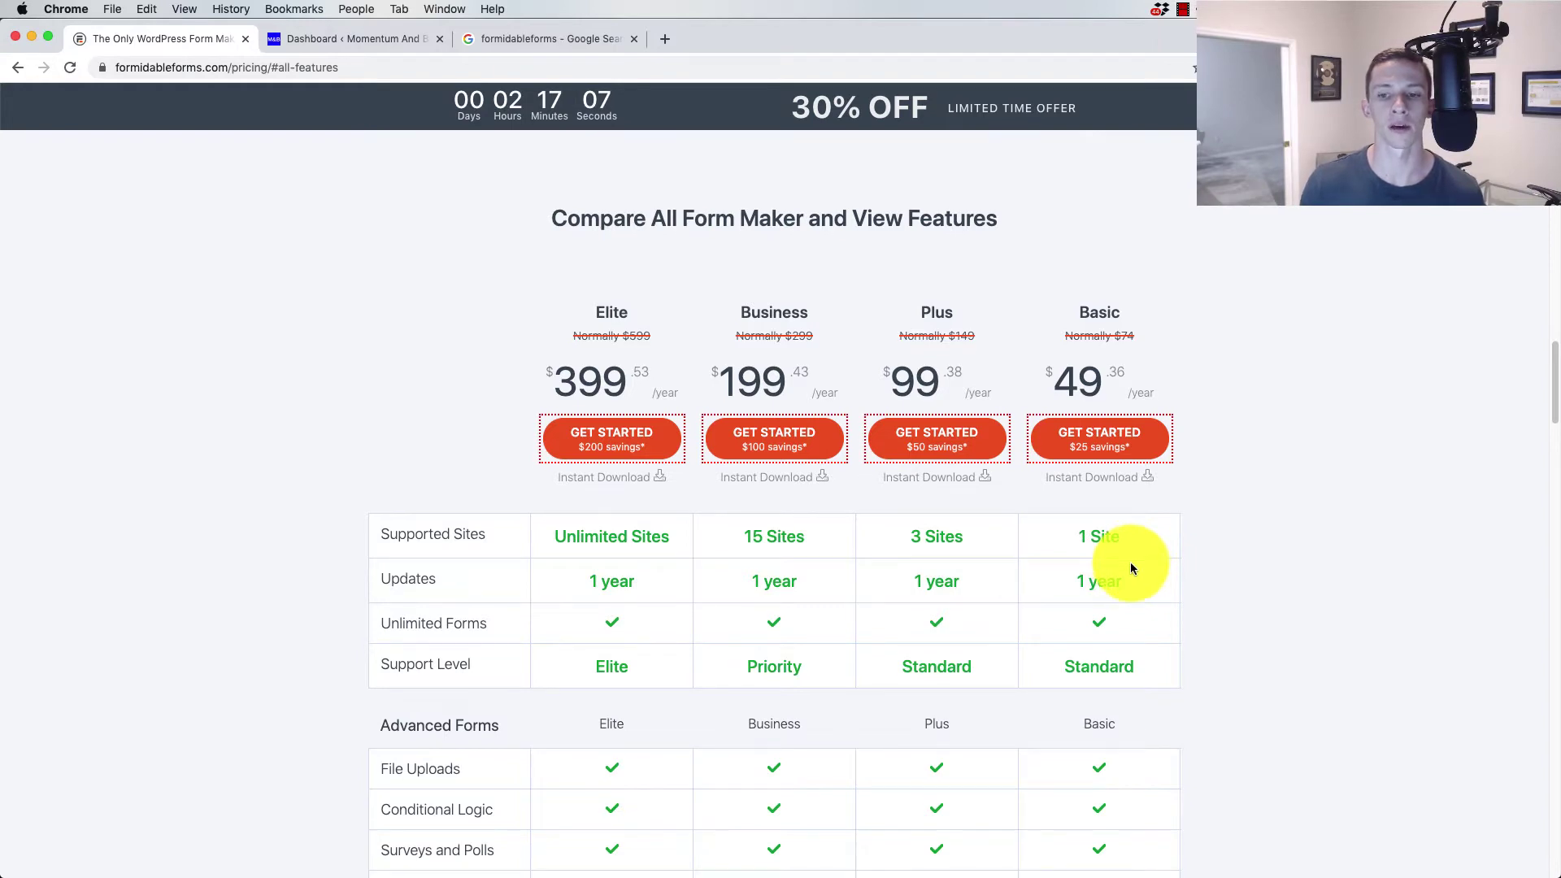
{"action": "scroll", "coordinate": [1057, 579], "scroll_direction": "down", "scroll_amount": 5}
{"action": "scroll", "coordinate": [1016, 622], "scroll_direction": "up", "scroll_amount": 5}
{"action": "scroll", "coordinate": [1026, 659], "scroll_direction": "down", "scroll_amount": 2}
{"action": "scroll", "coordinate": [1008, 678], "scroll_direction": "up", "scroll_amount": 2}
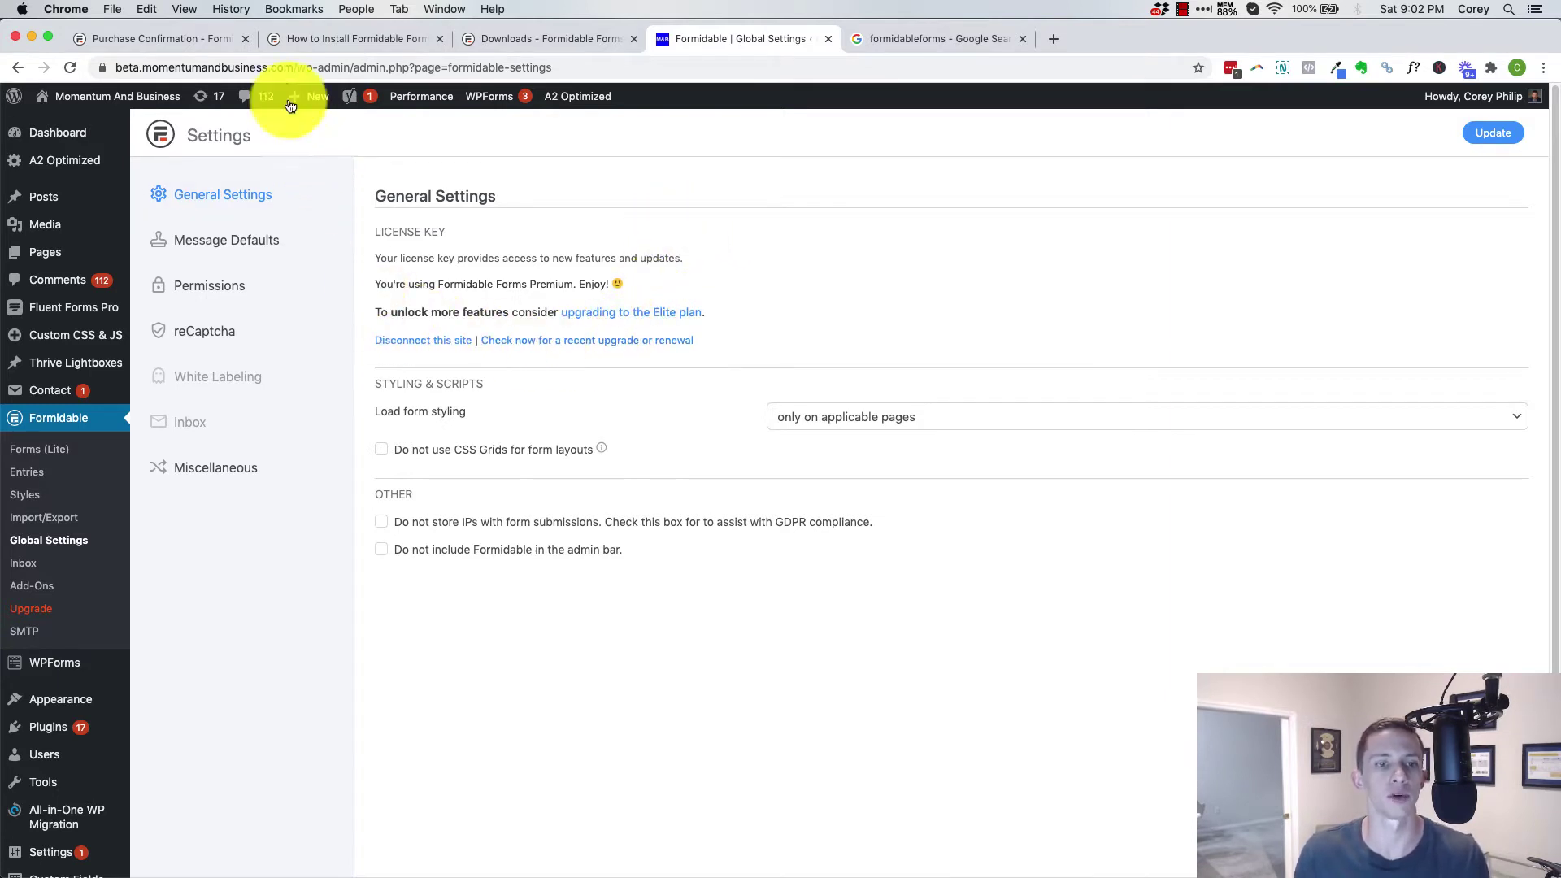
Close the purchase confirmation page, set form styling to load only on applicable pages and save Formidable's general settings.
{"action": "left_click", "coordinate": [245, 39]}
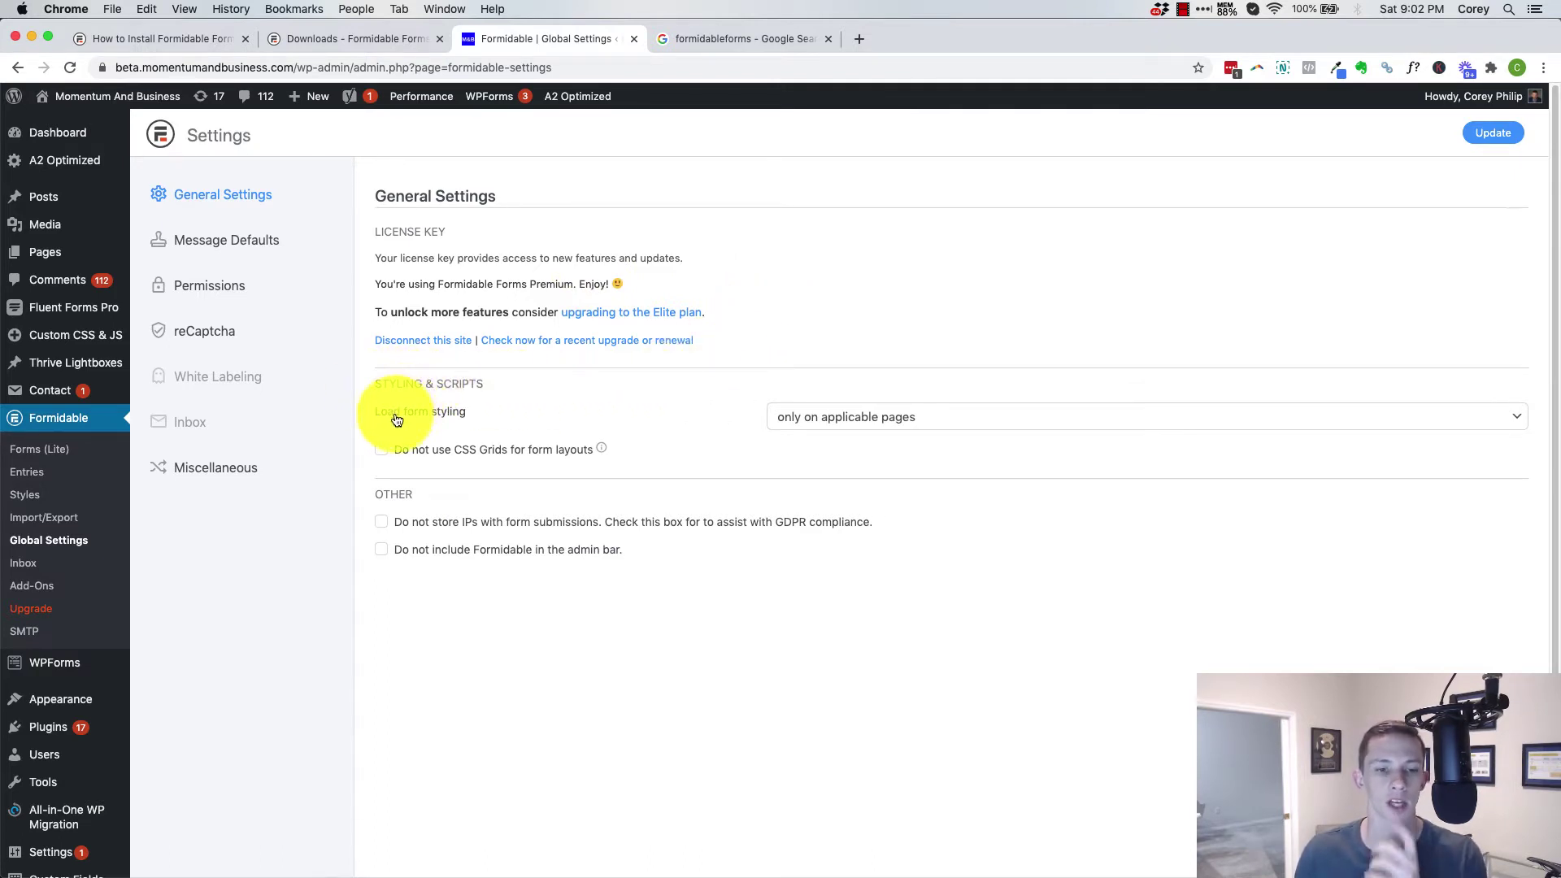
{"action": "left_click", "coordinate": [812, 420]}
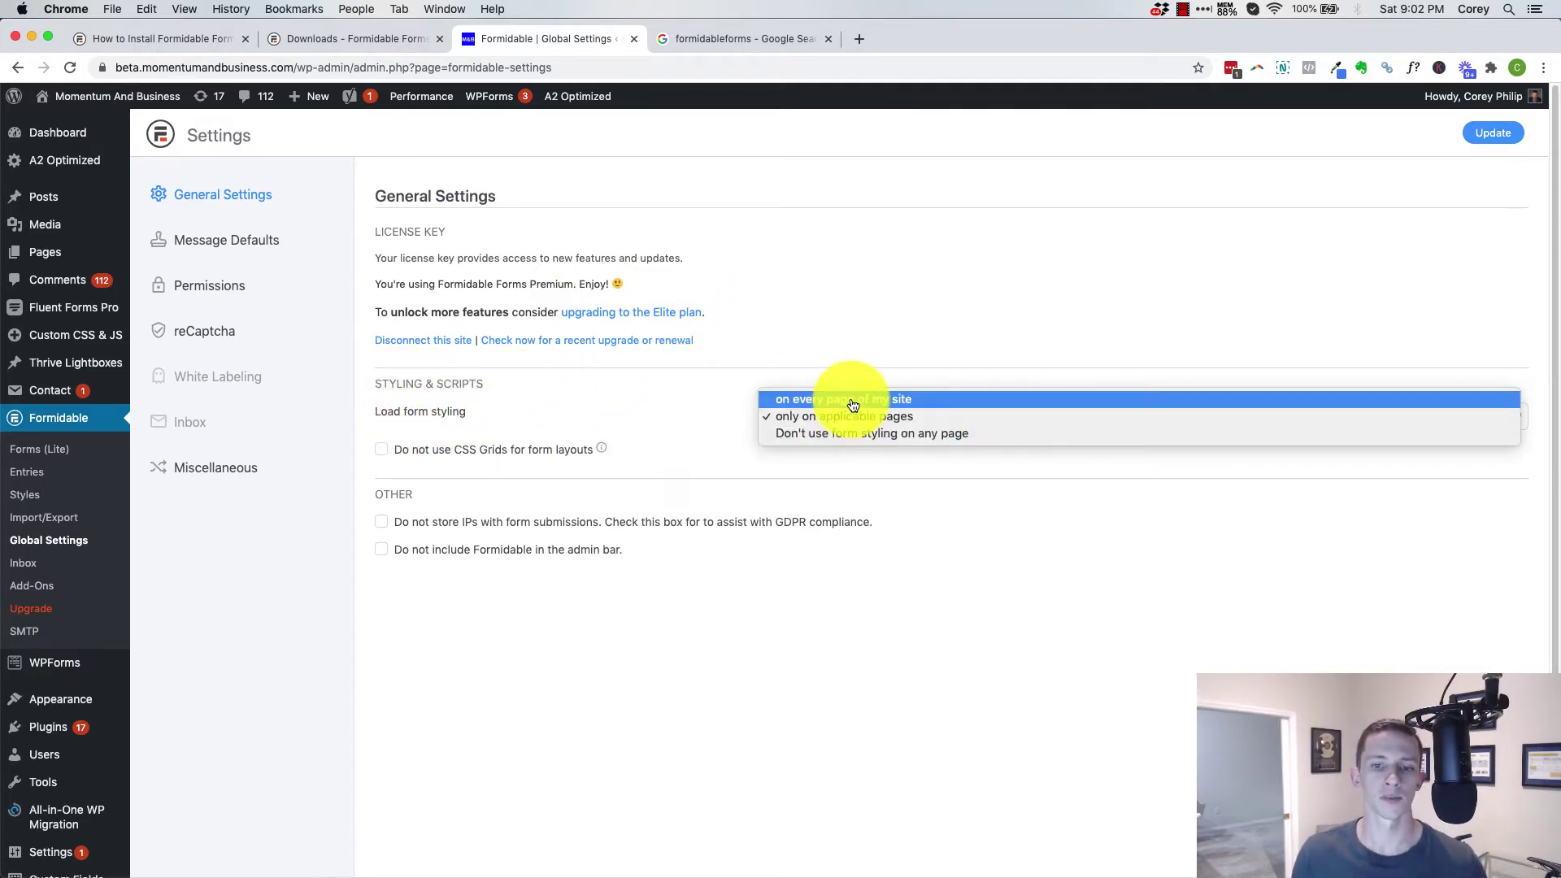
{"action": "left_click", "coordinate": [853, 401]}
{"action": "left_click", "coordinate": [826, 419]}
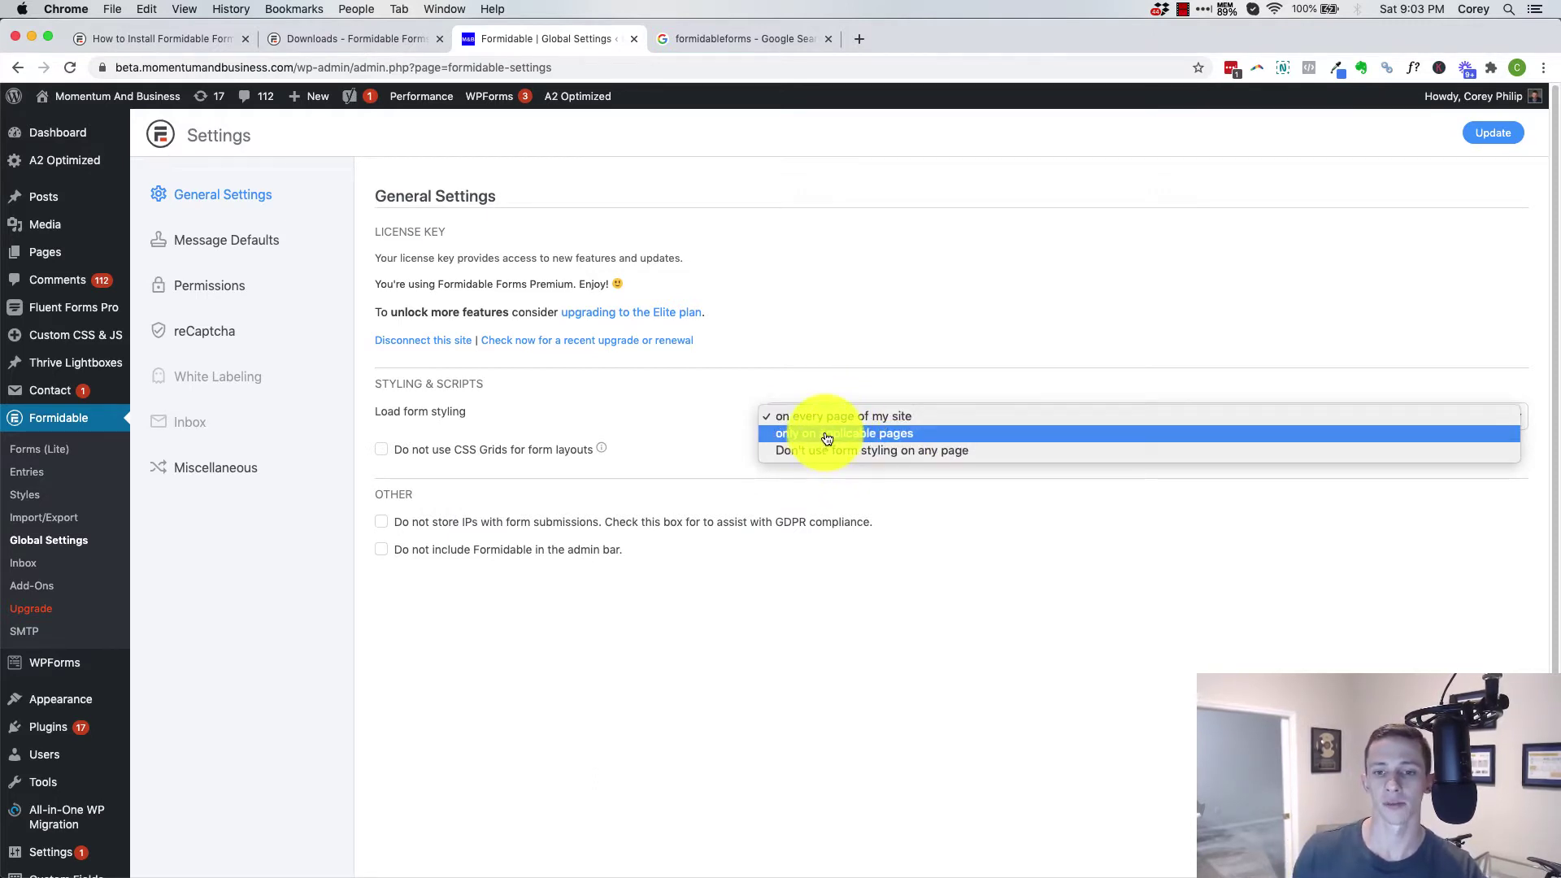
{"action": "left_click", "coordinate": [825, 435]}
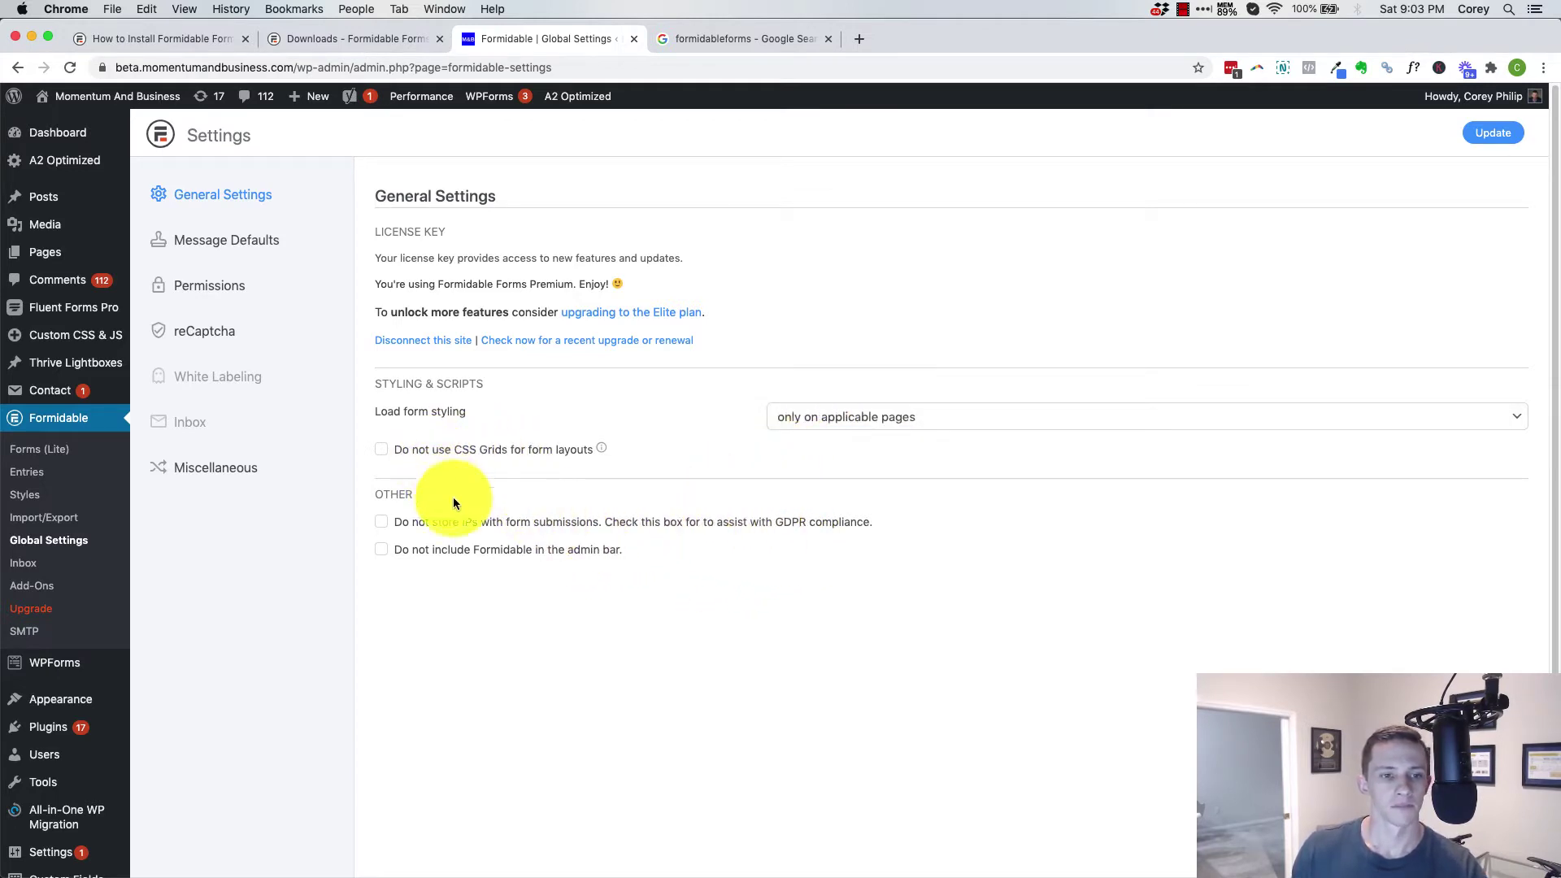
{"action": "left_click", "coordinate": [1490, 131]}
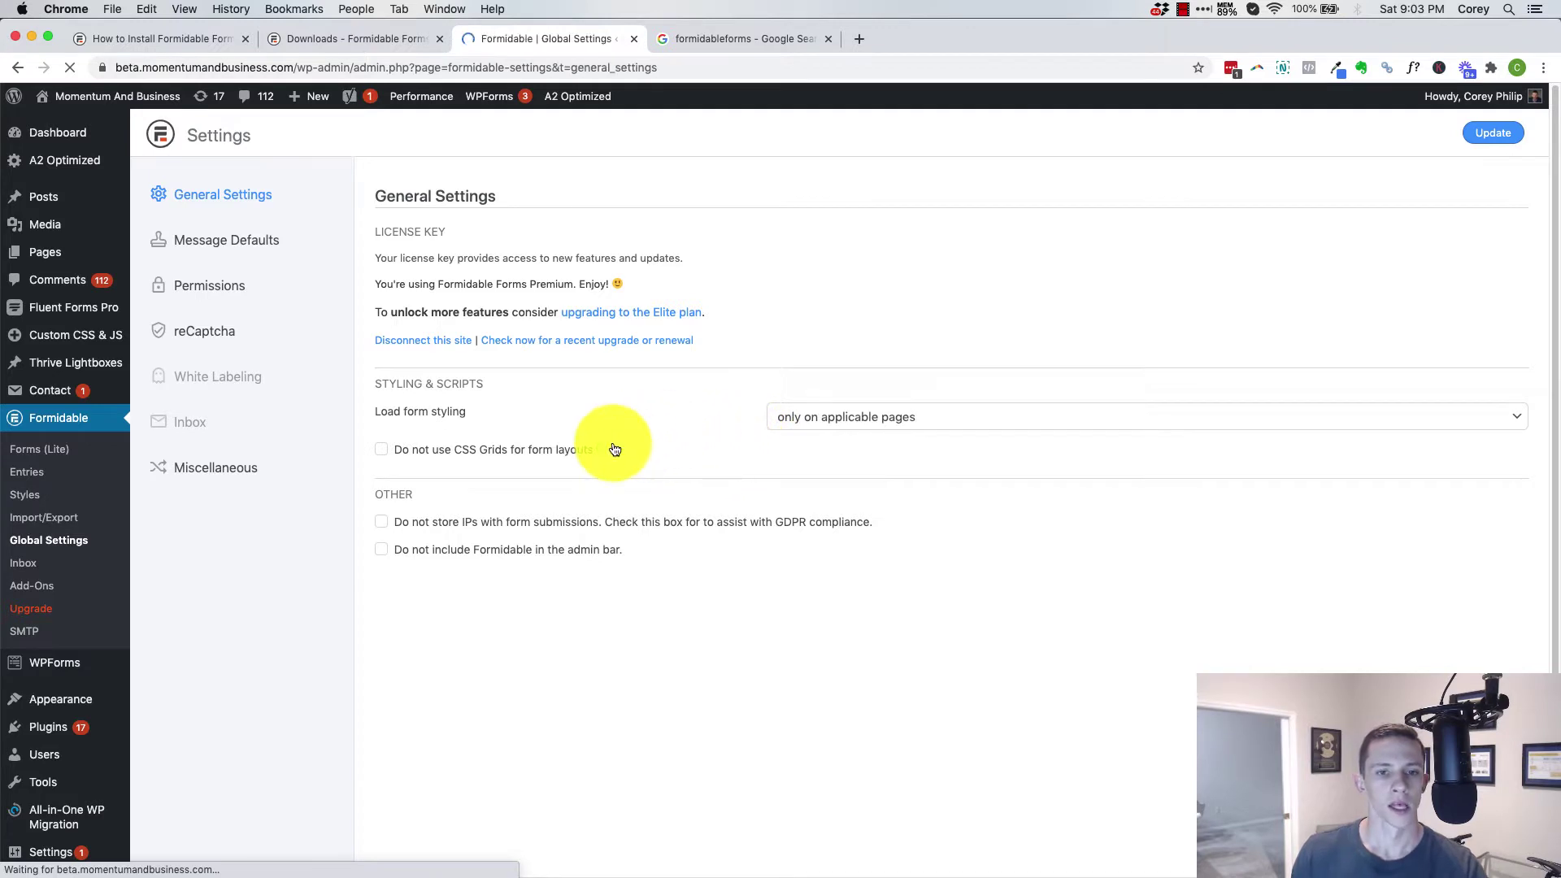
Browse the new-form template categories from Formidable's forms list and create a blank form named Testing Multistep.
{"action": "left_click", "coordinate": [39, 453]}
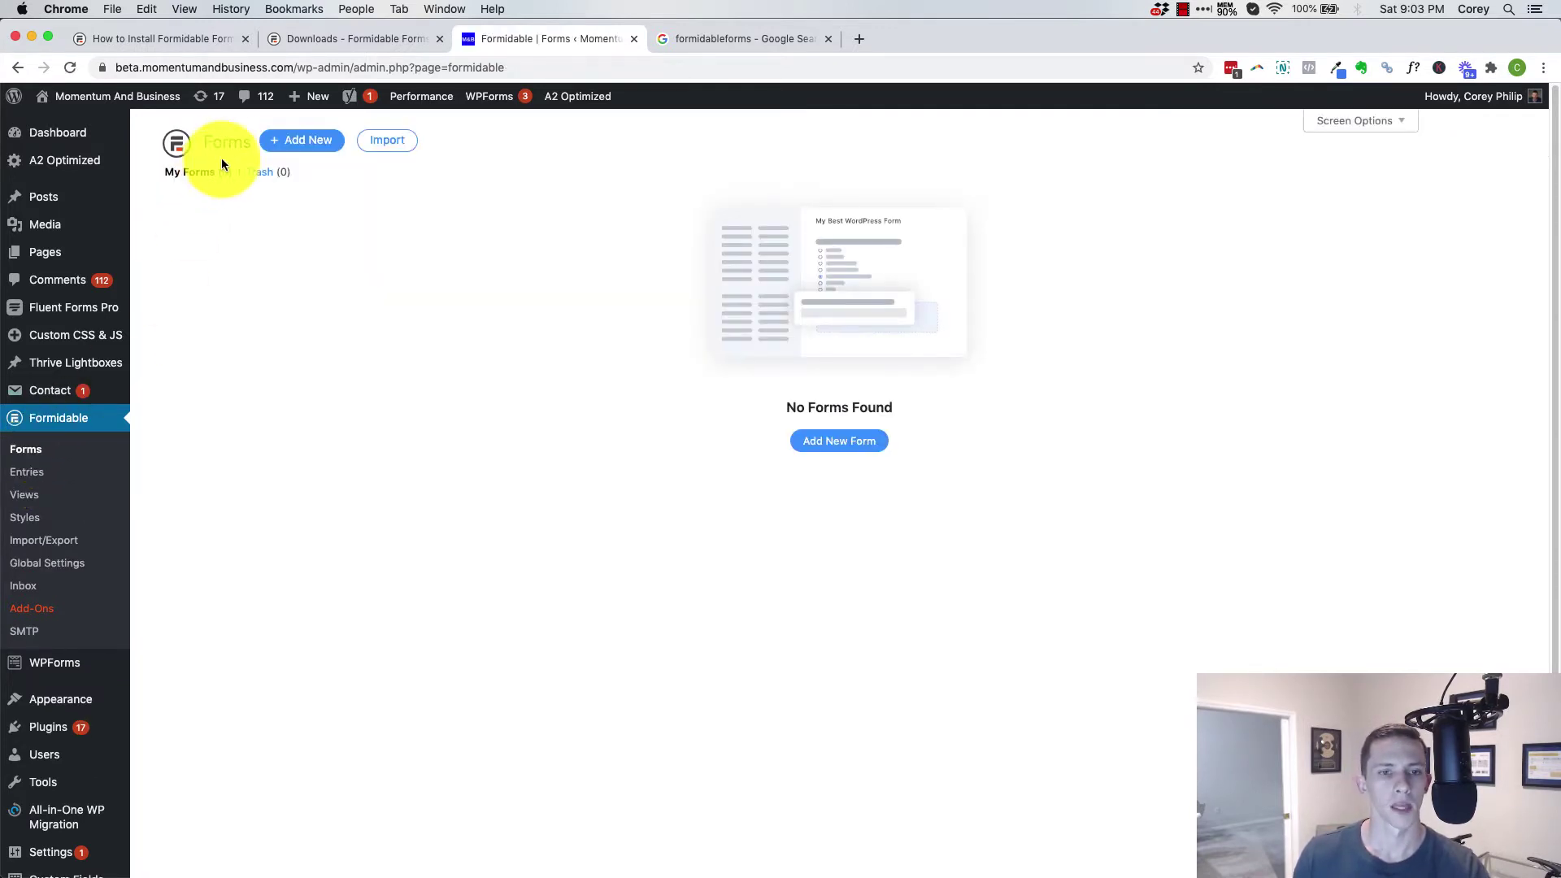
{"action": "left_click", "coordinate": [840, 446]}
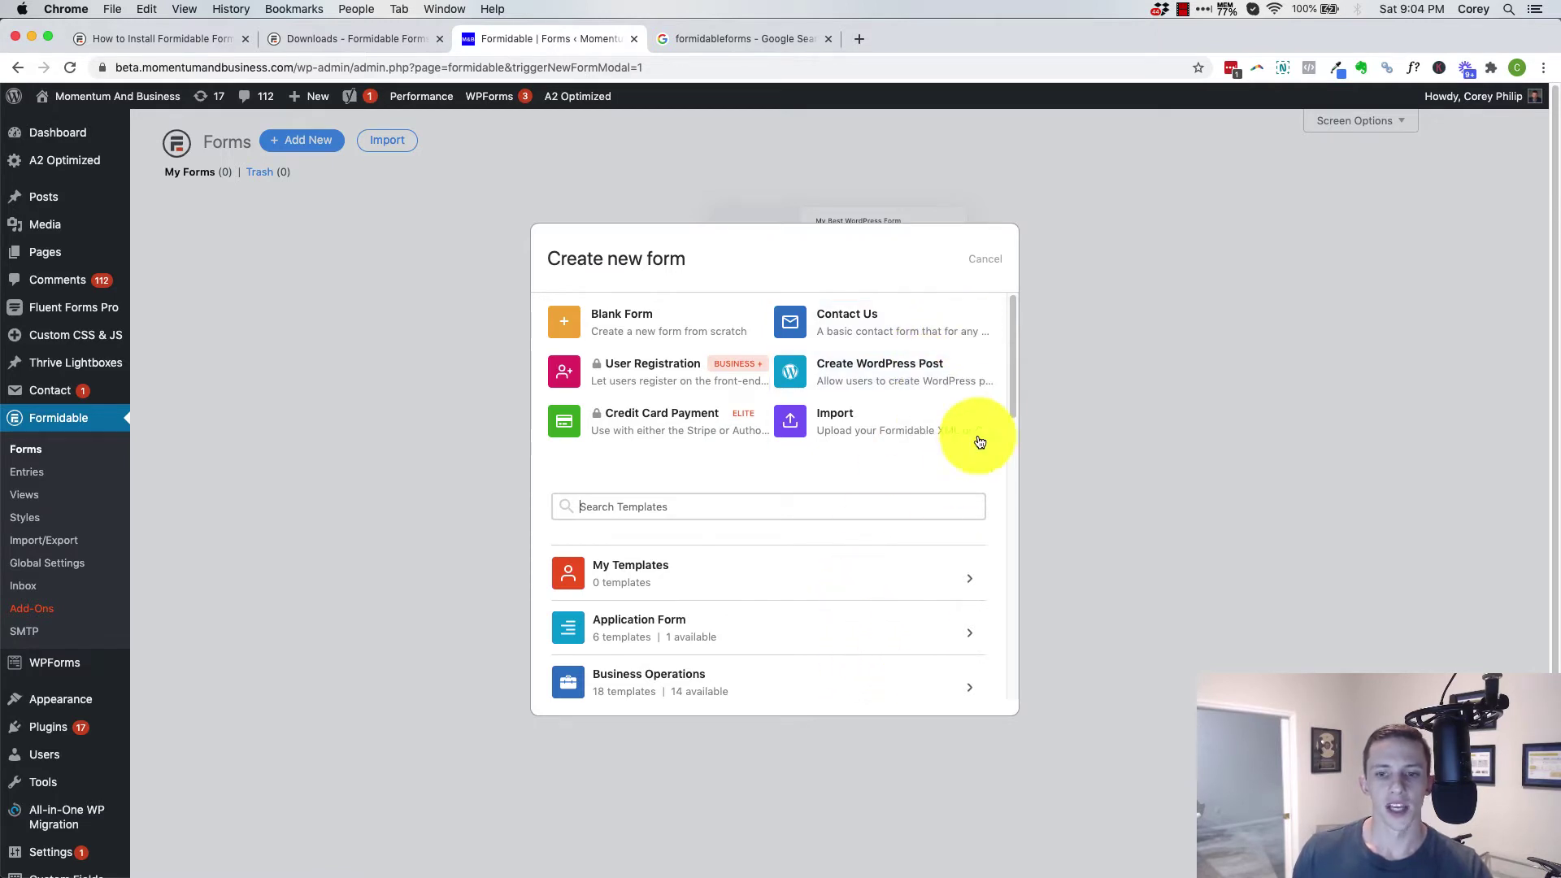
{"action": "left_click_drag", "start_coordinate": [1012, 351], "coordinate": [1009, 452]}
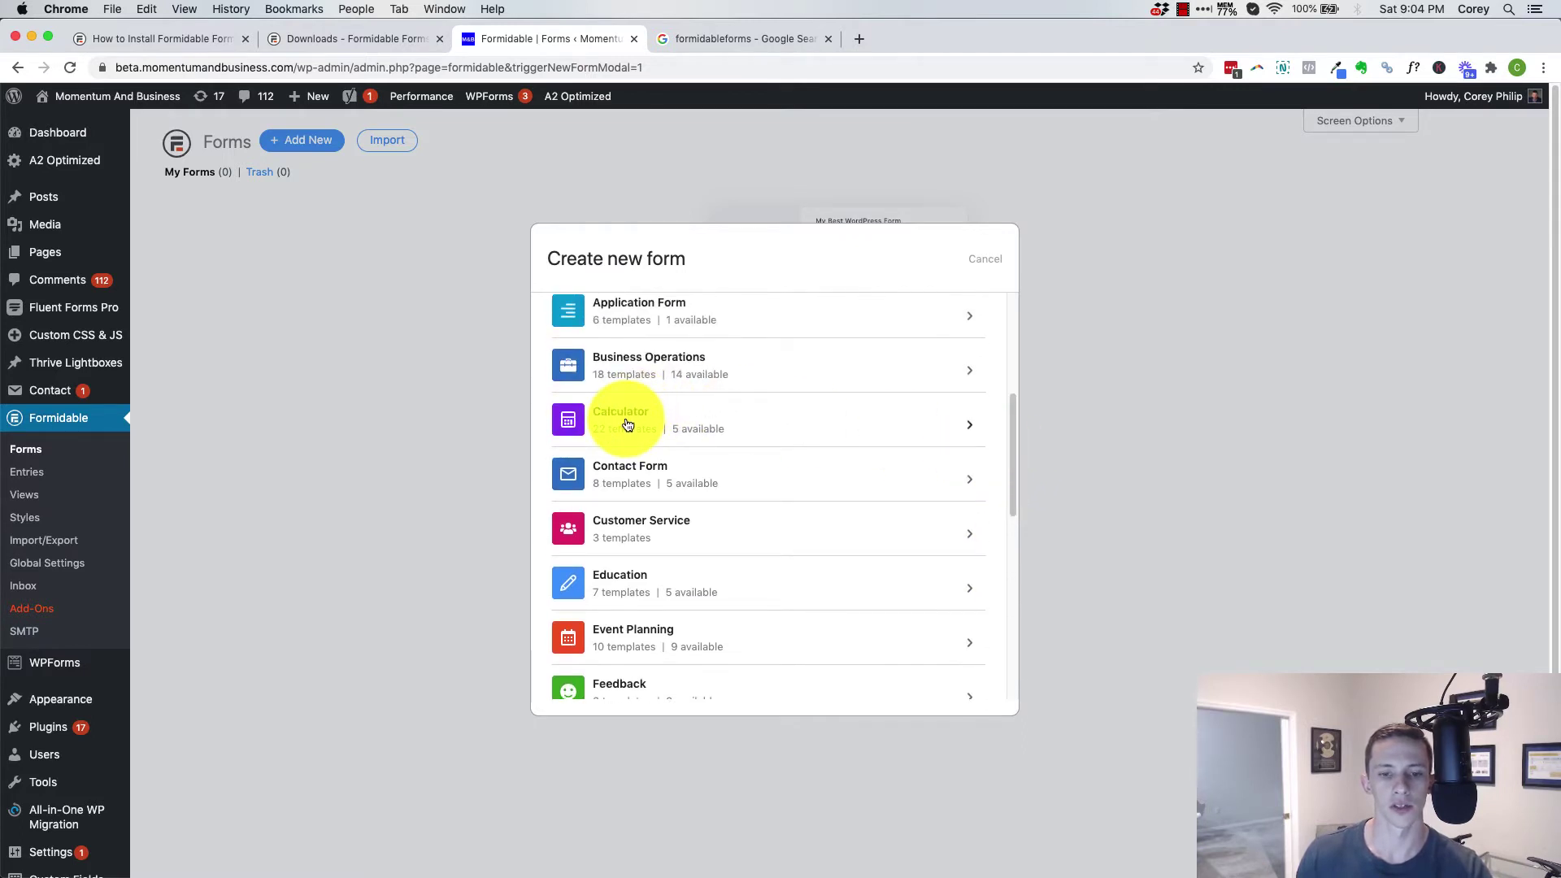
{"action": "scroll", "coordinate": [626, 424], "scroll_direction": "down", "scroll_amount": 7}
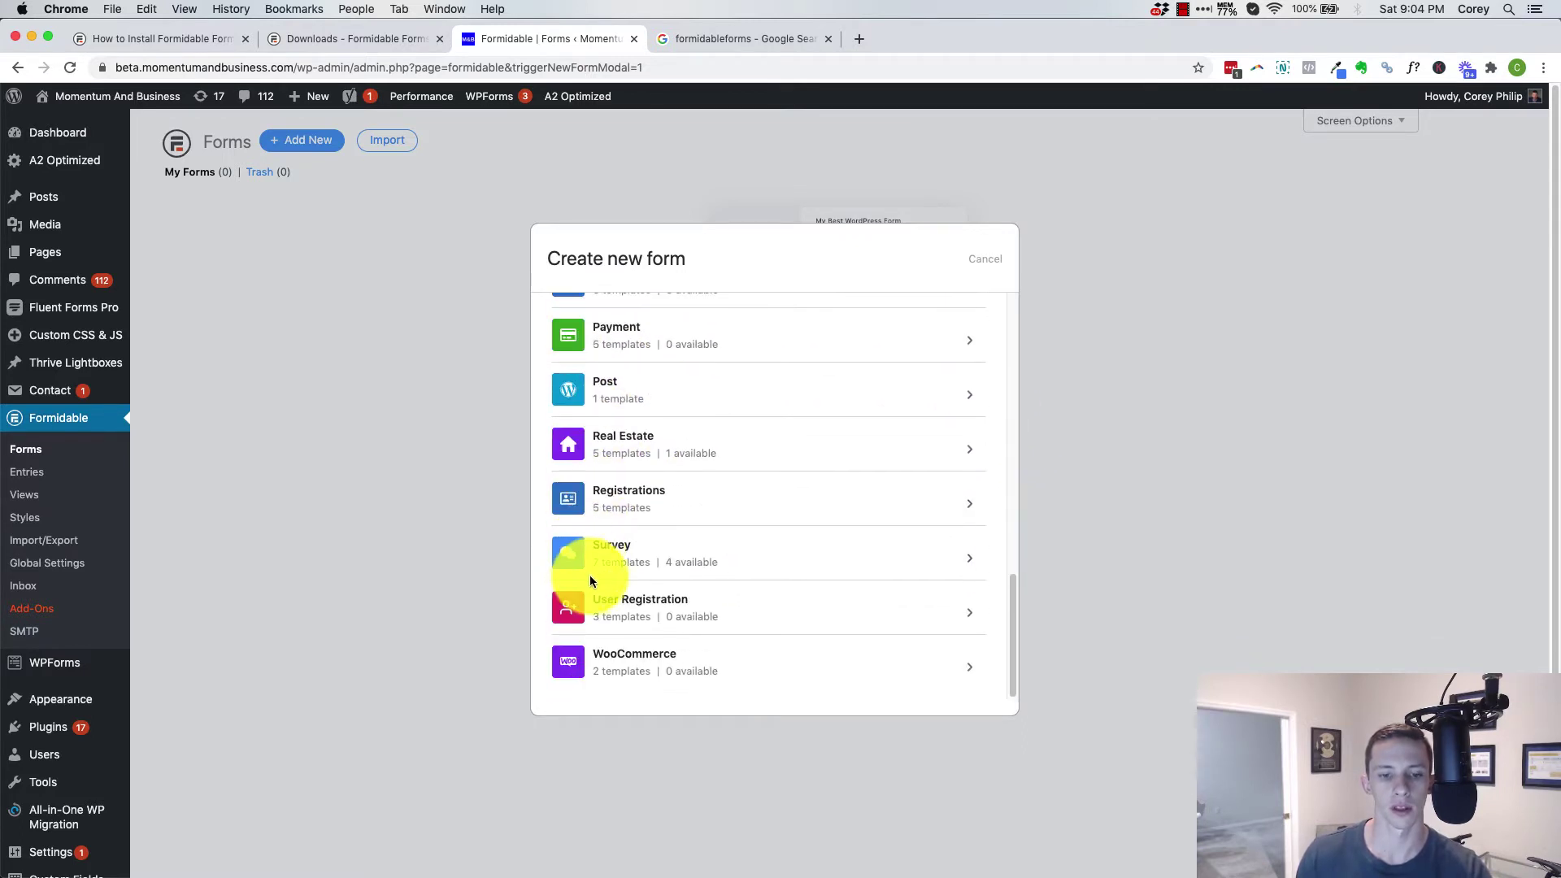
{"action": "left_click_drag", "start_coordinate": [1017, 651], "coordinate": [1000, 355]}
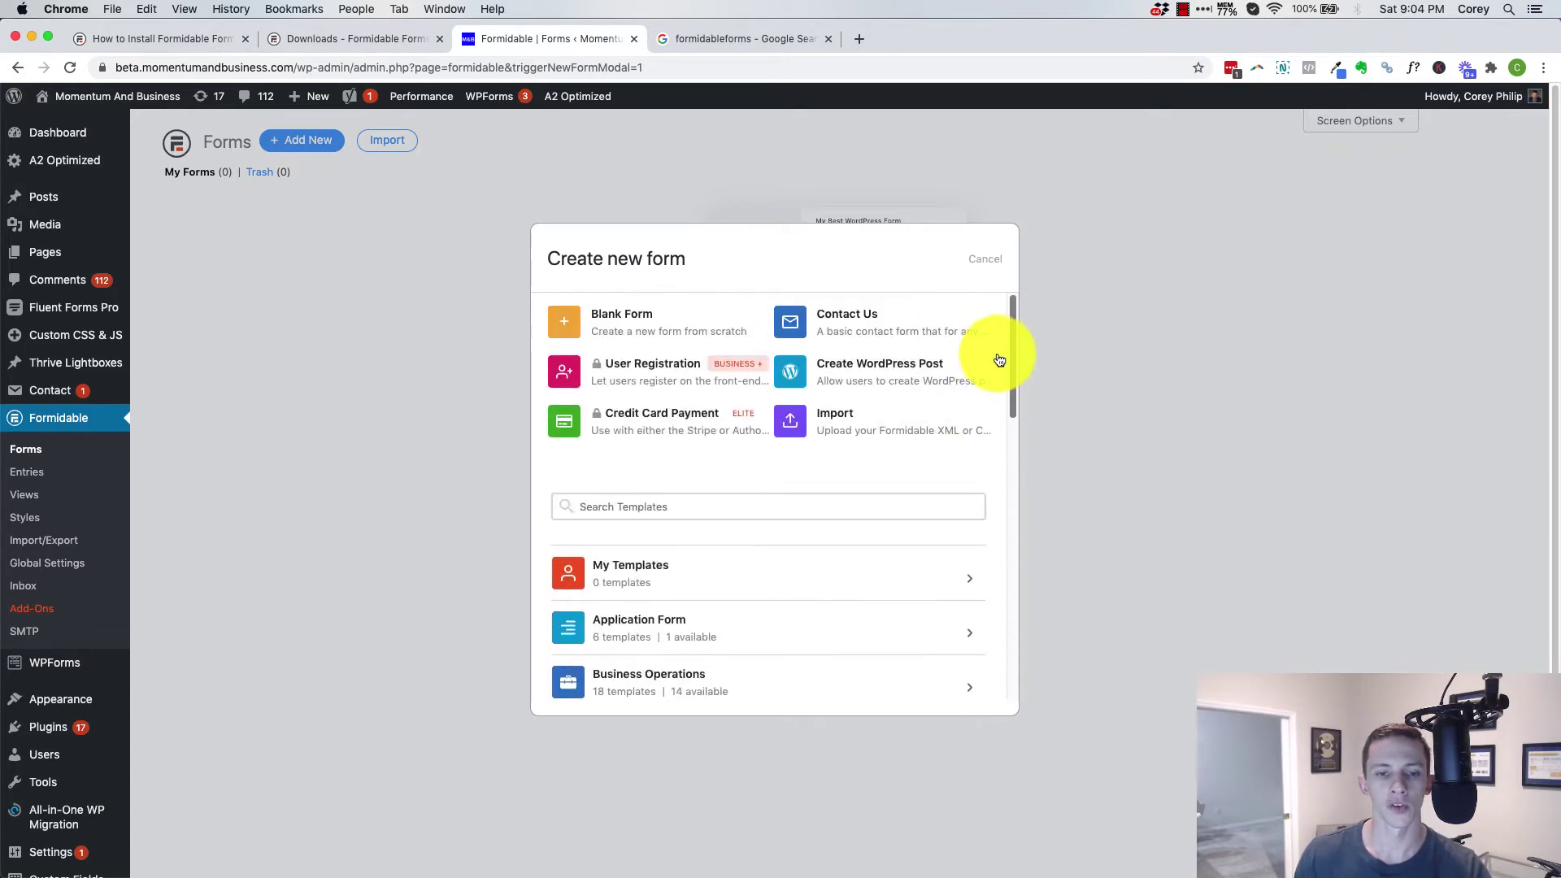
{"action": "left_click", "coordinate": [599, 307]}
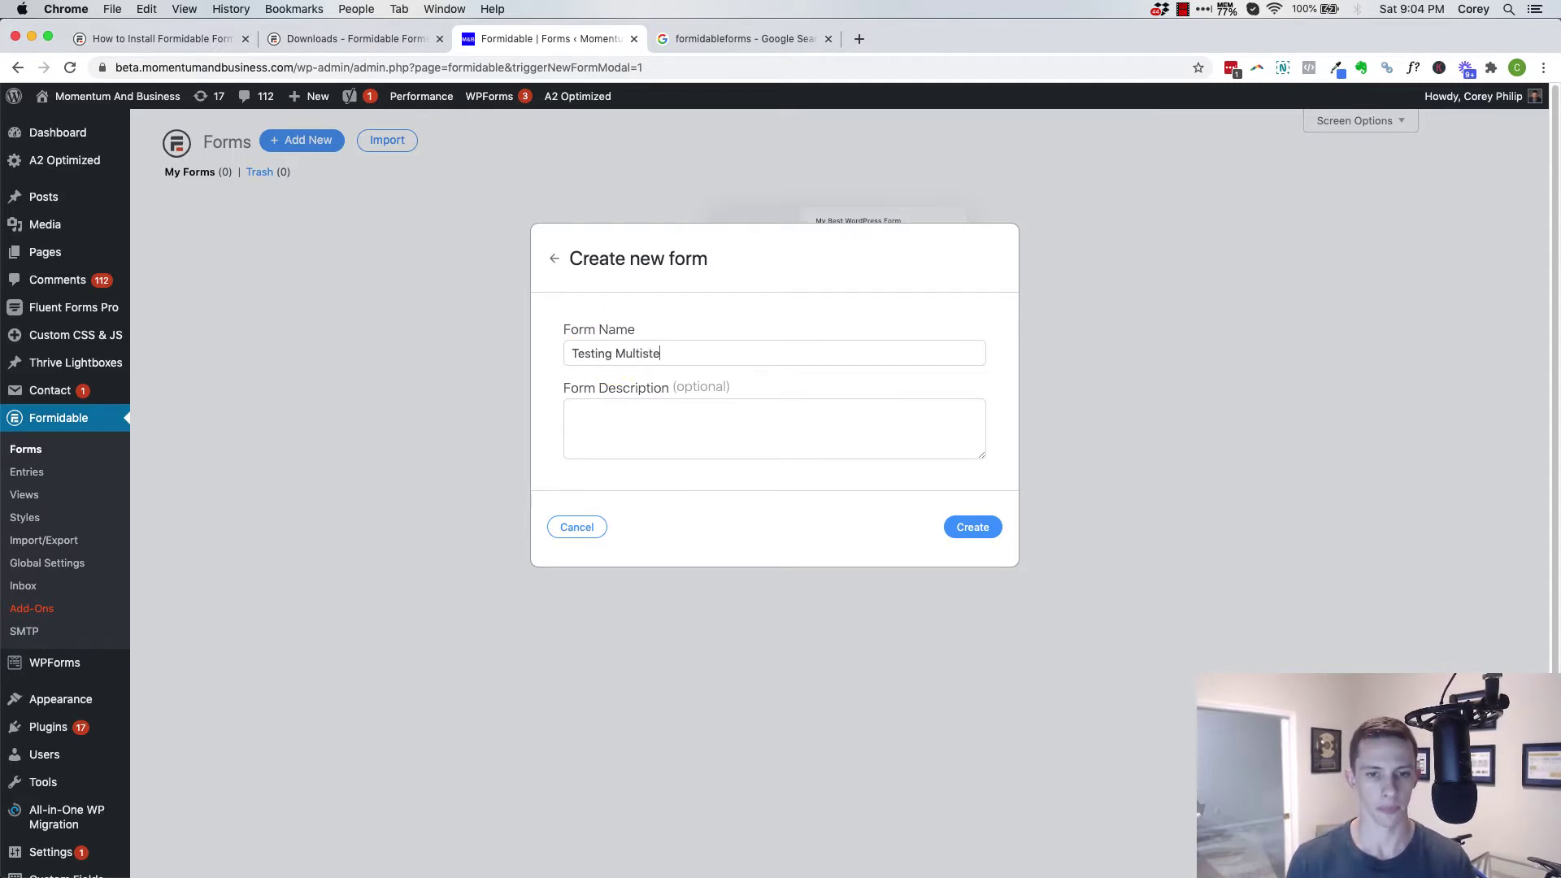
{"action": "left_click", "coordinate": [976, 527]}
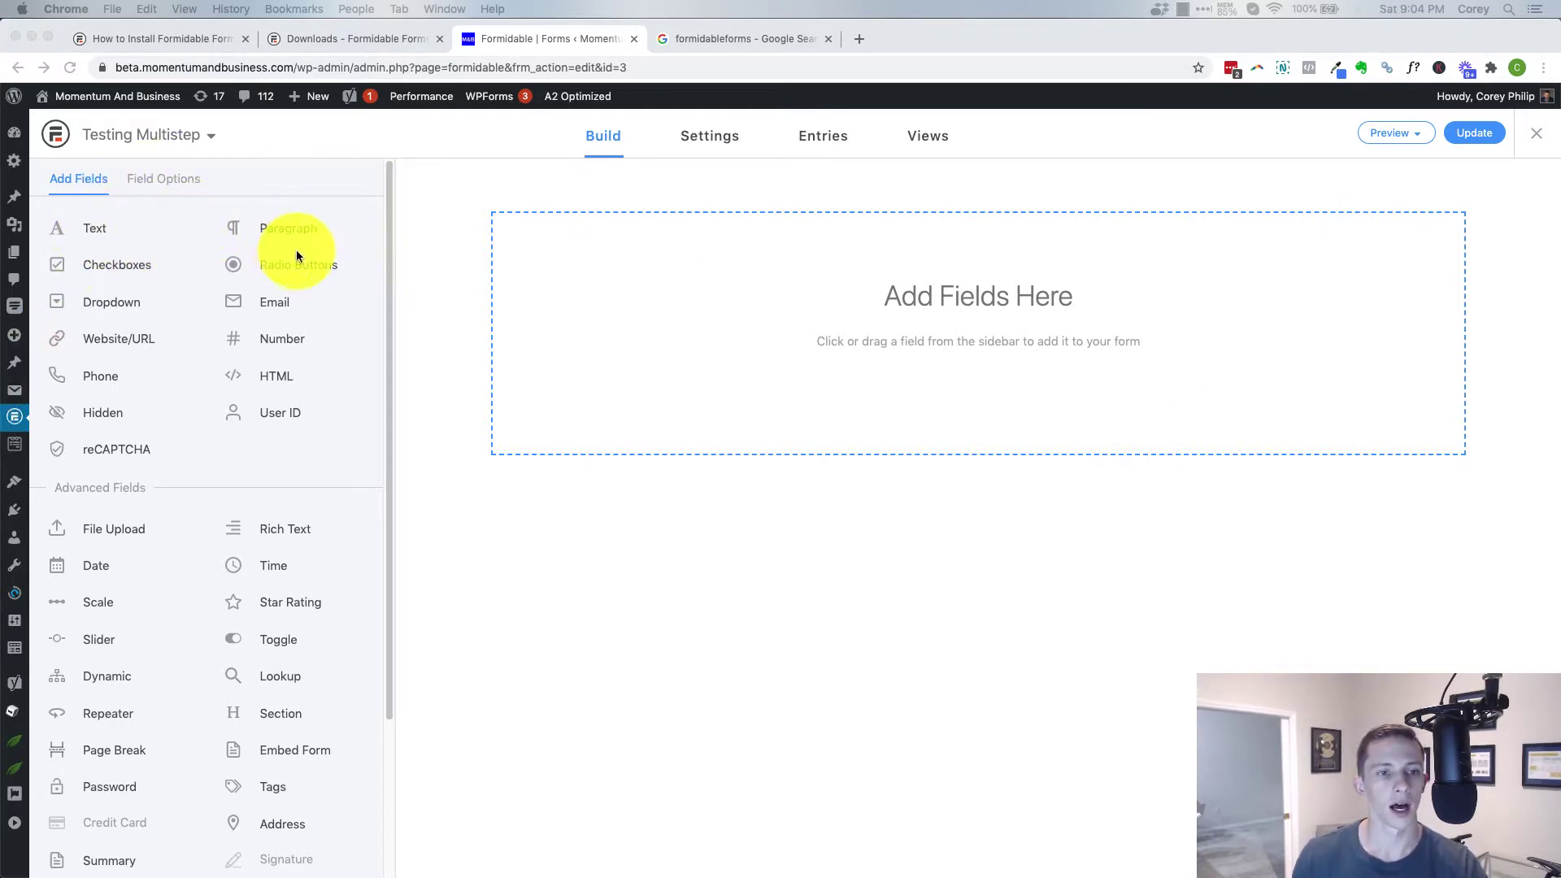
Look through the form builder's advanced and pricing fields and check whether the Credit Card field is available.
{"action": "scroll", "coordinate": [208, 366], "scroll_direction": "down", "scroll_amount": 3}
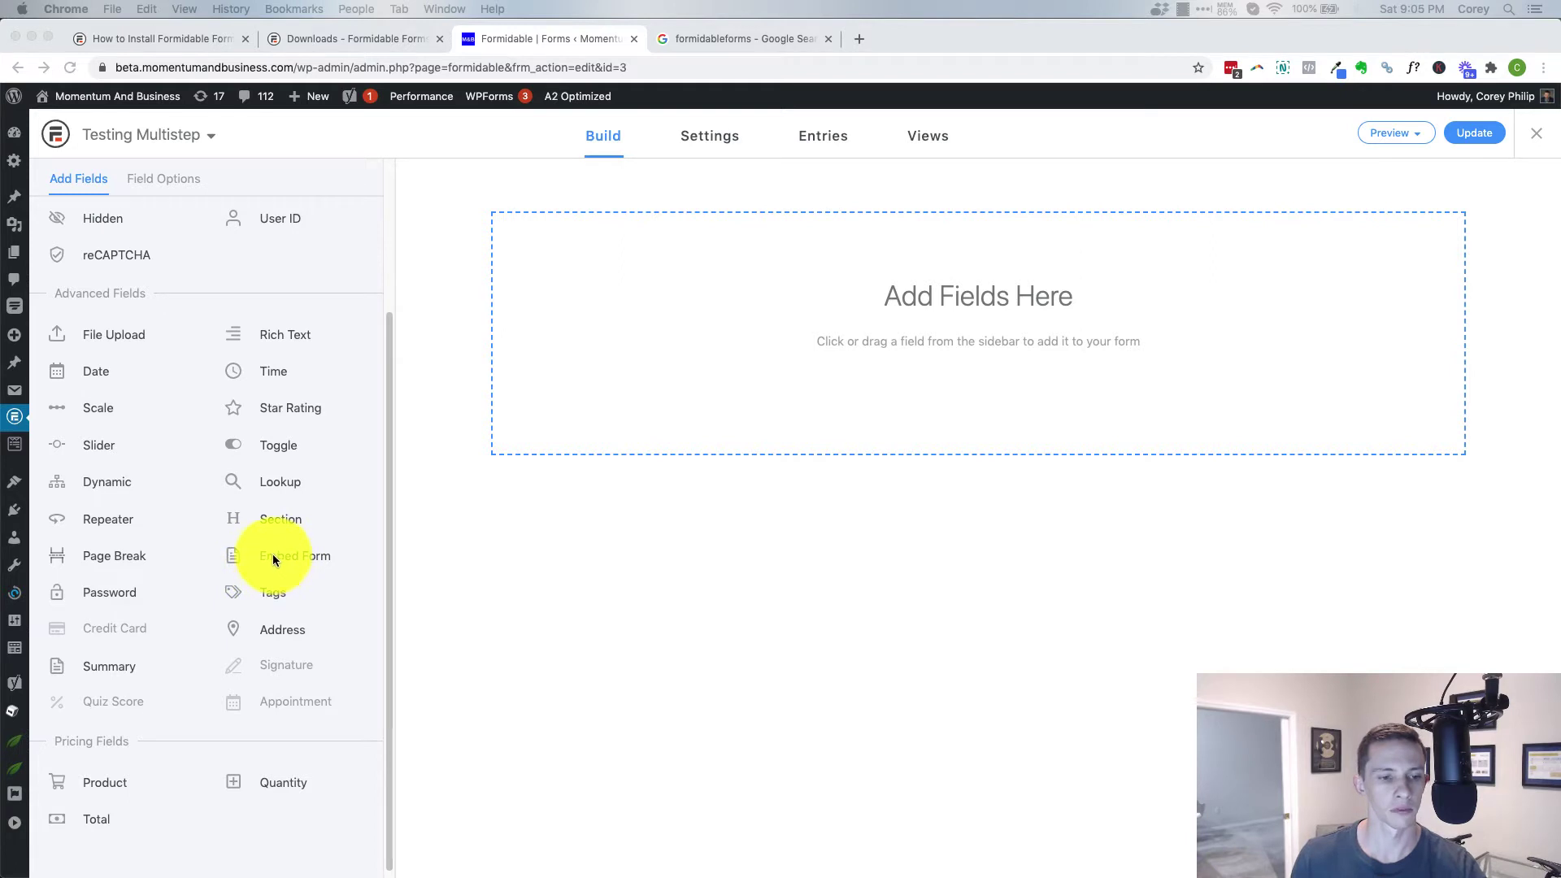
{"action": "left_click", "coordinate": [126, 634]}
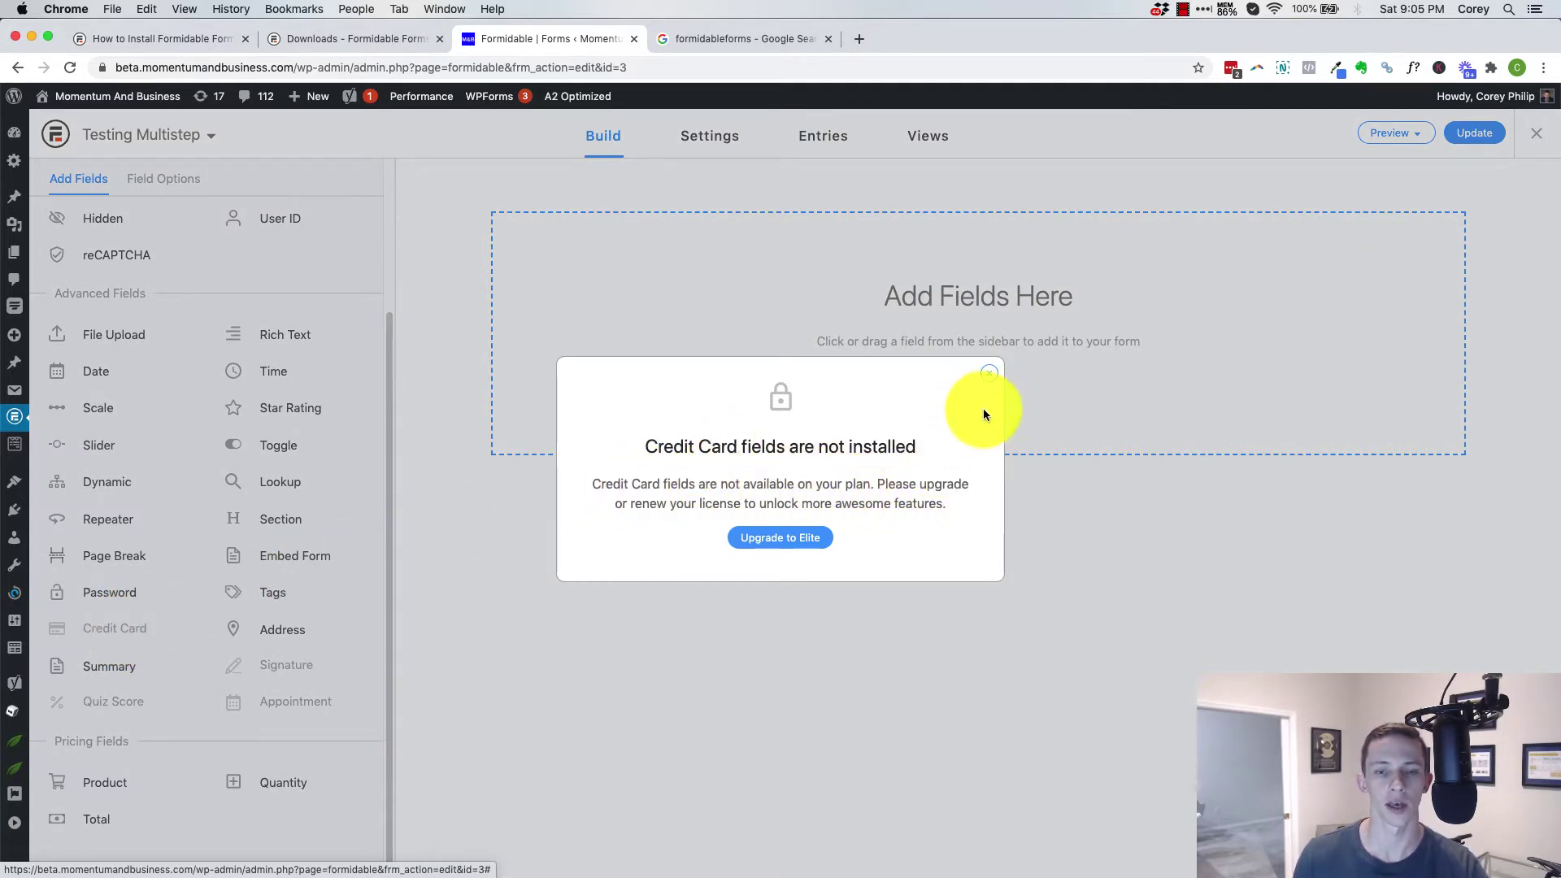
{"action": "left_click", "coordinate": [988, 374]}
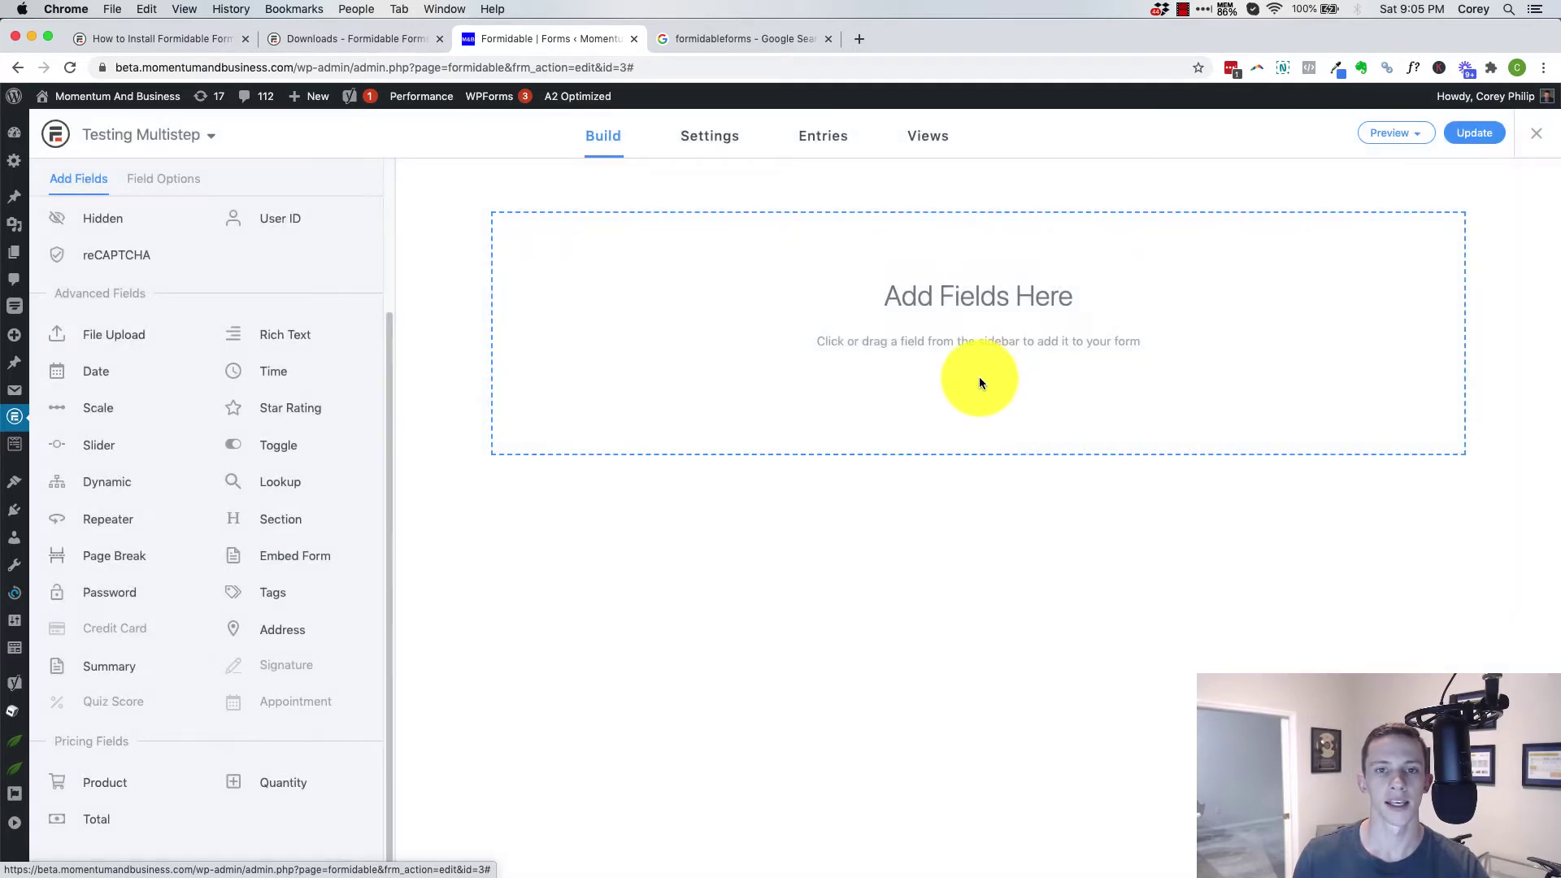
Open the Formidable Forms website from the Google results and review the features listed for each plan on its pricing page.
{"action": "left_click", "coordinate": [730, 36]}
{"action": "left_click", "coordinate": [210, 256]}
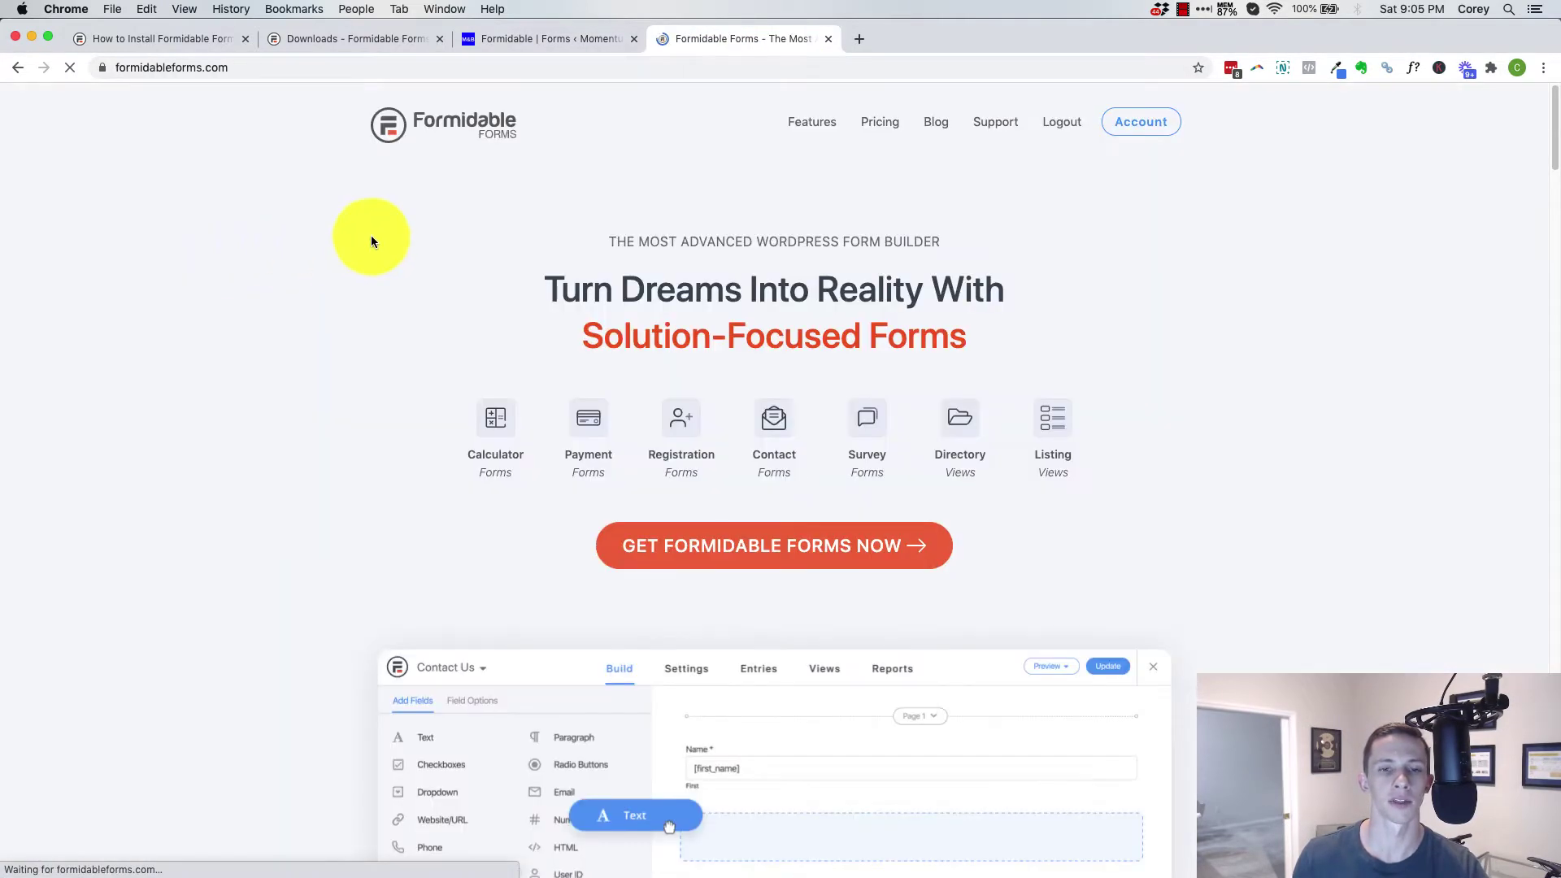
{"action": "left_click", "coordinate": [889, 123]}
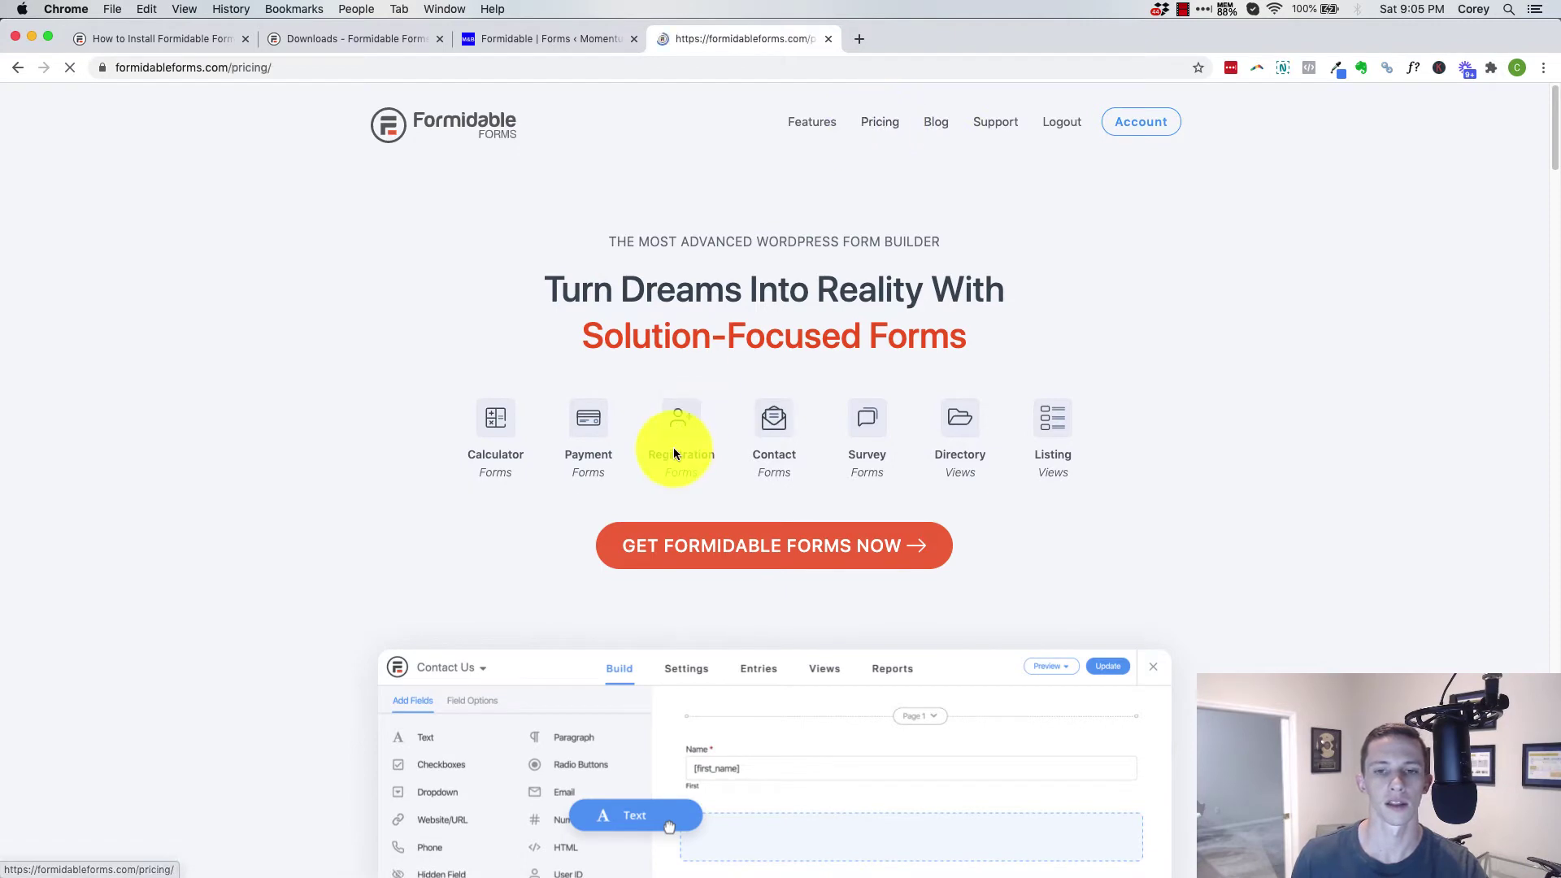
{"action": "scroll", "coordinate": [871, 505], "scroll_direction": "down", "scroll_amount": 3}
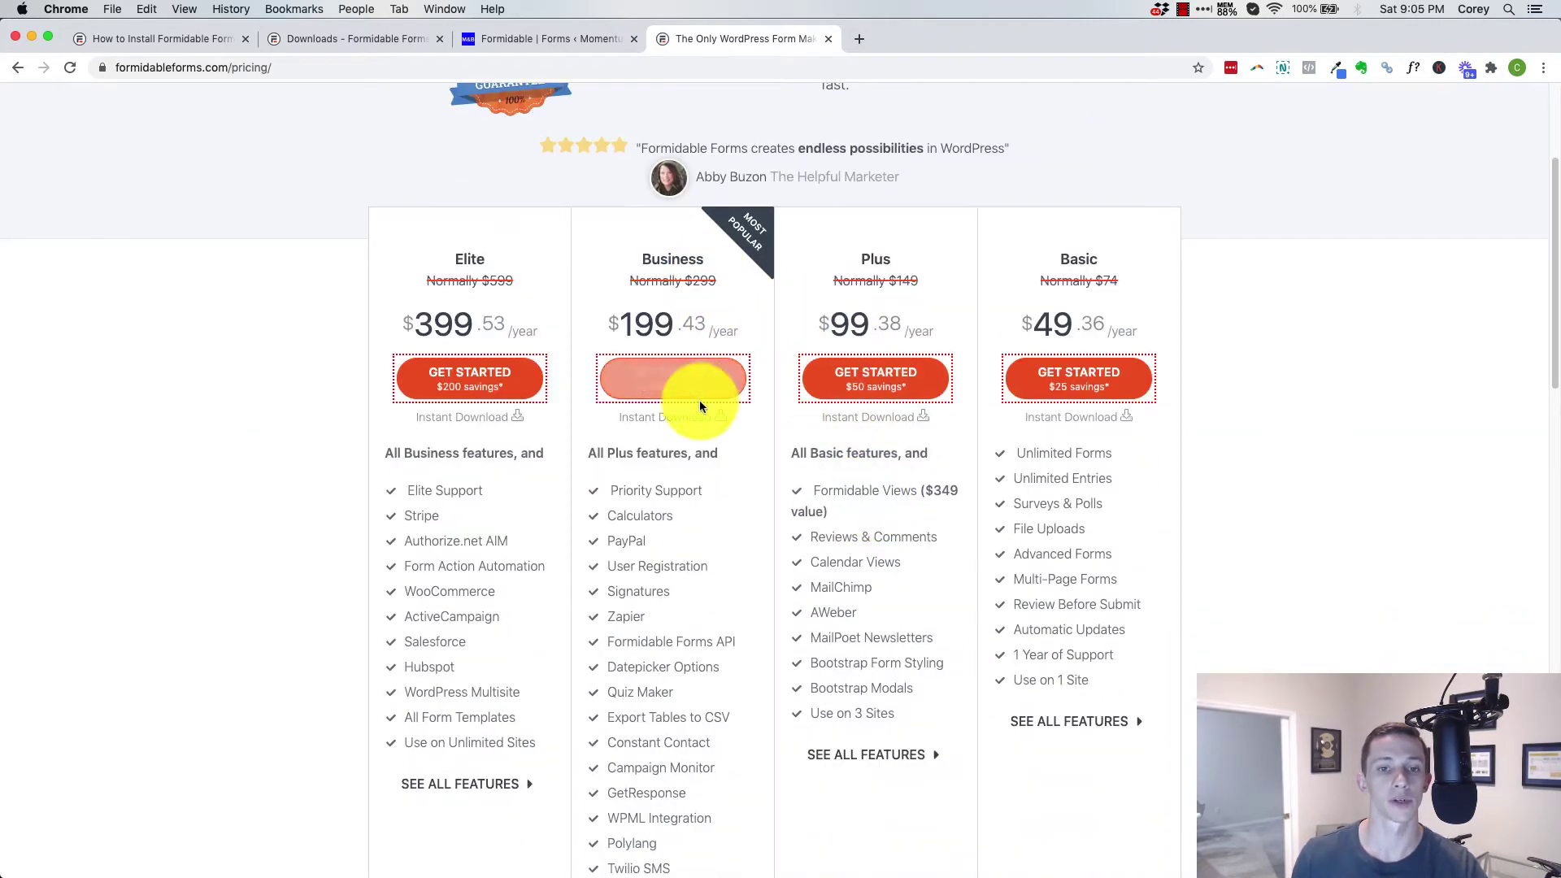
{"action": "scroll", "coordinate": [753, 437], "scroll_direction": "down", "scroll_amount": 3}
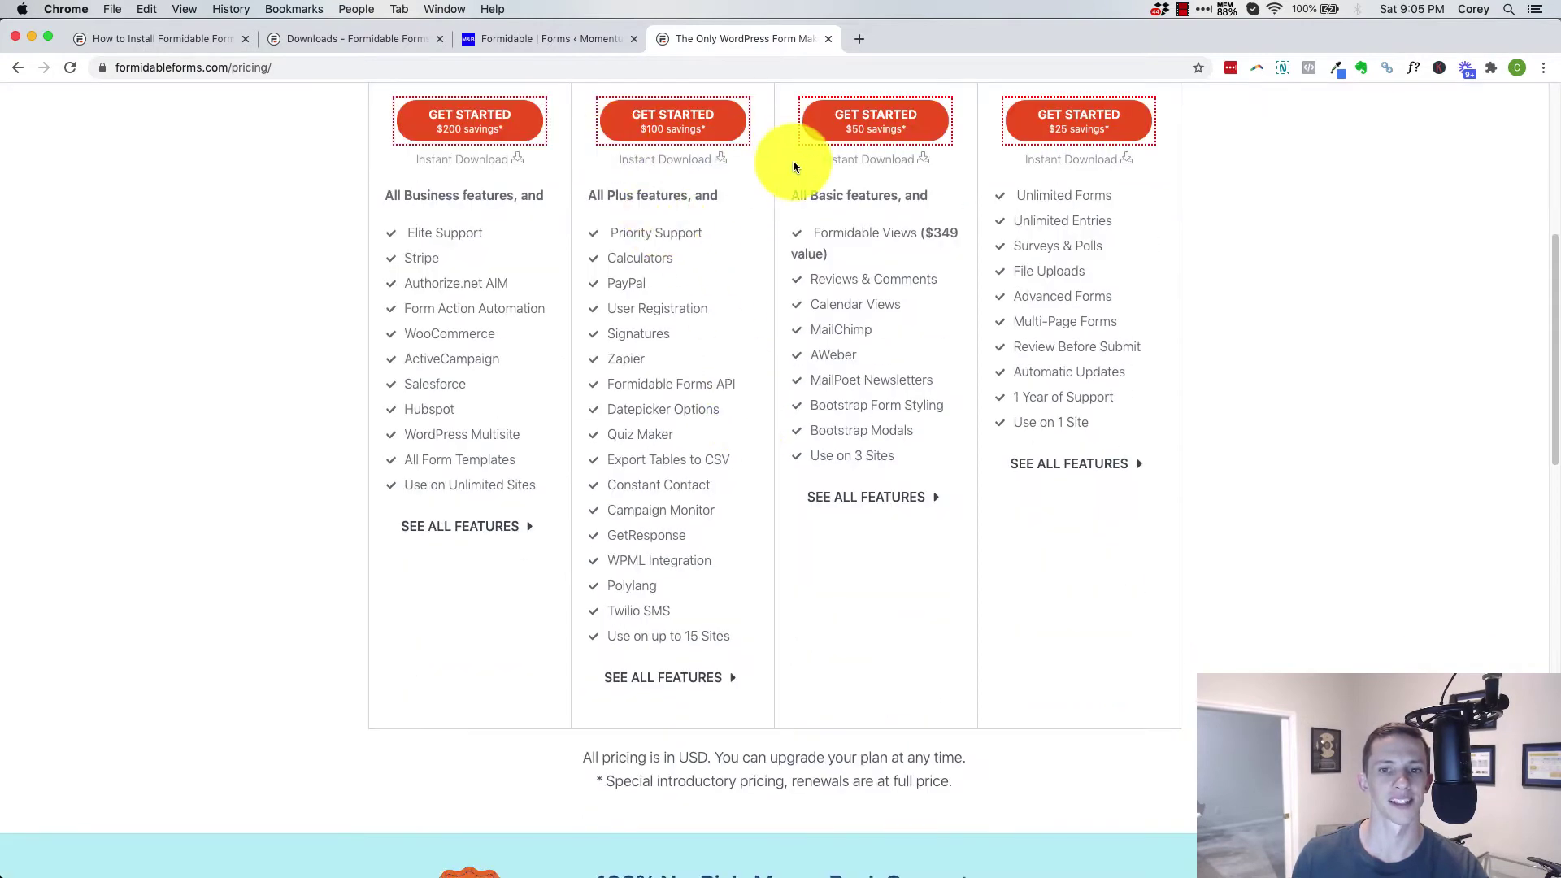
Return to the Testing Multistep form builder and add two Radio Buttons fields to the blank form.
{"action": "scroll", "coordinate": [657, 192], "scroll_direction": "up", "scroll_amount": 3}
{"action": "left_click", "coordinate": [511, 47]}
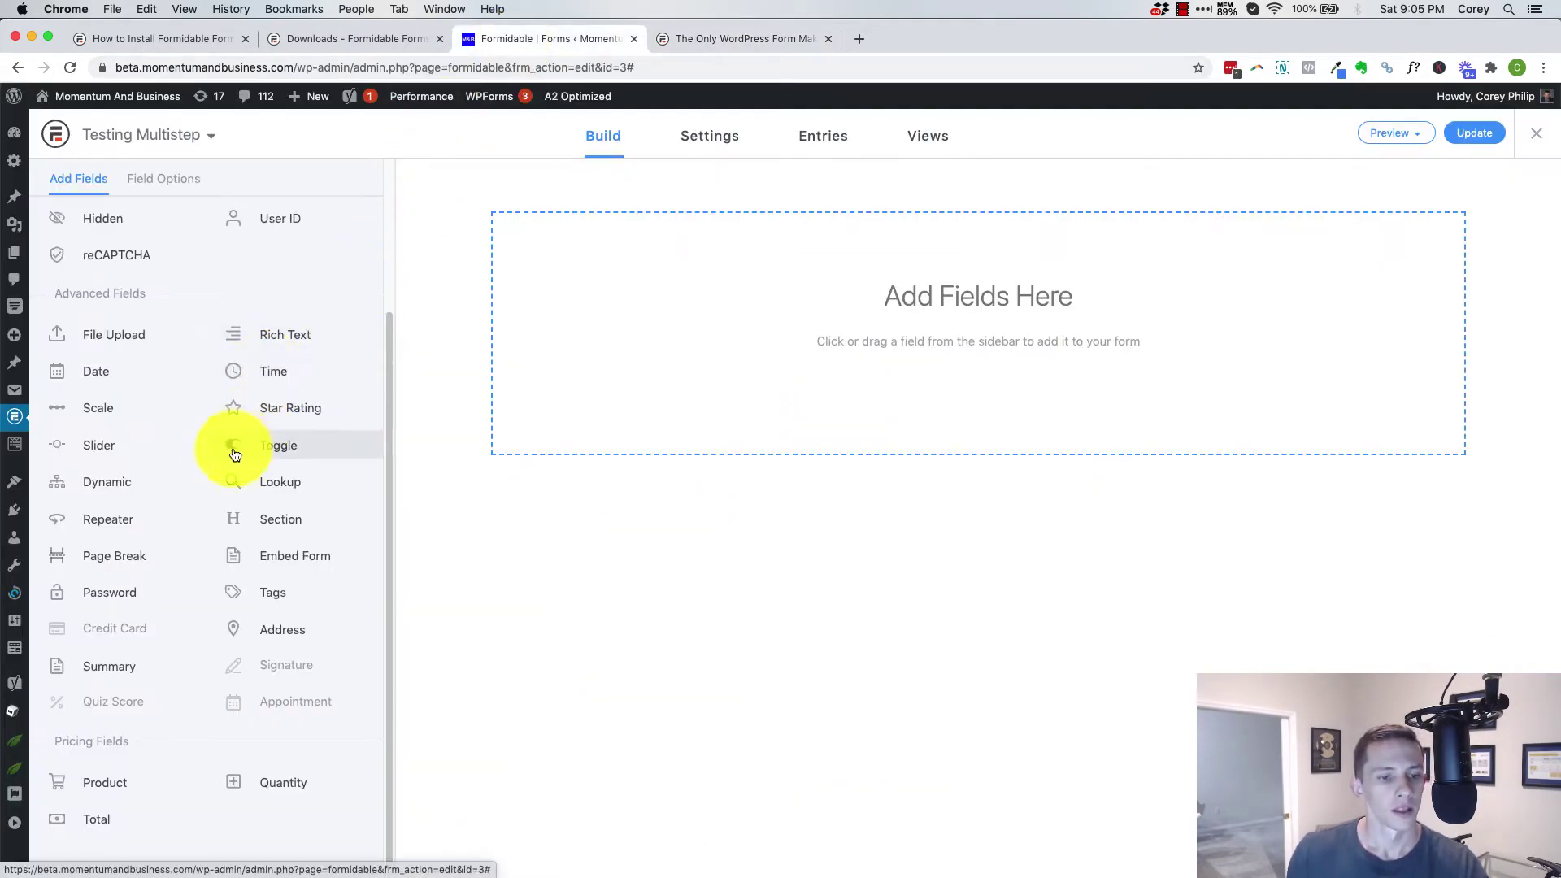
{"action": "scroll", "coordinate": [181, 547], "scroll_direction": "down", "scroll_amount": 1}
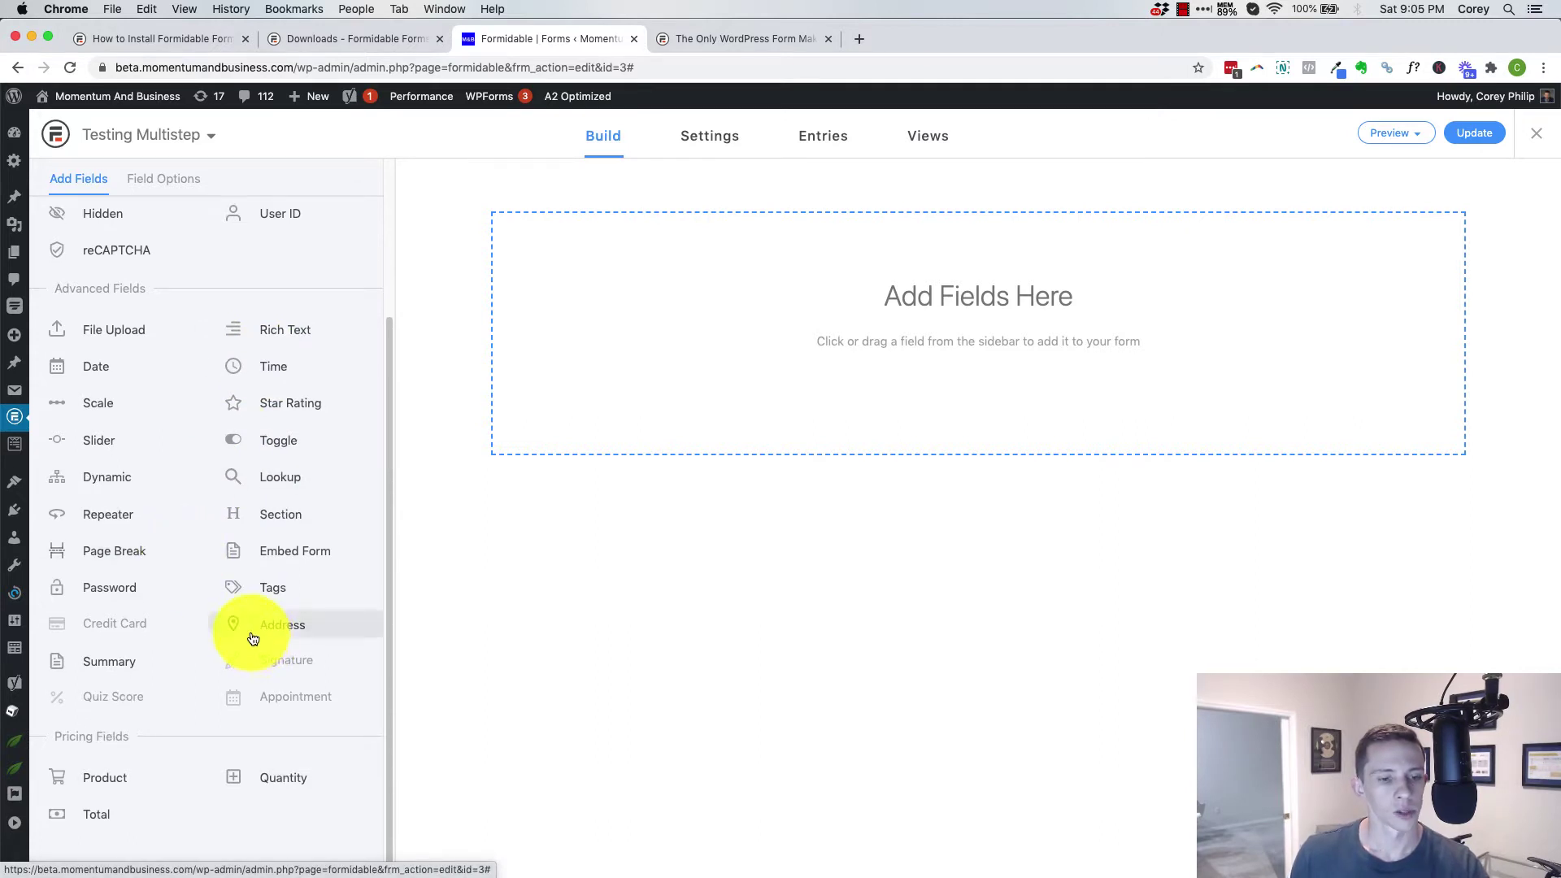
{"action": "scroll", "coordinate": [139, 662], "scroll_direction": "up", "scroll_amount": 5}
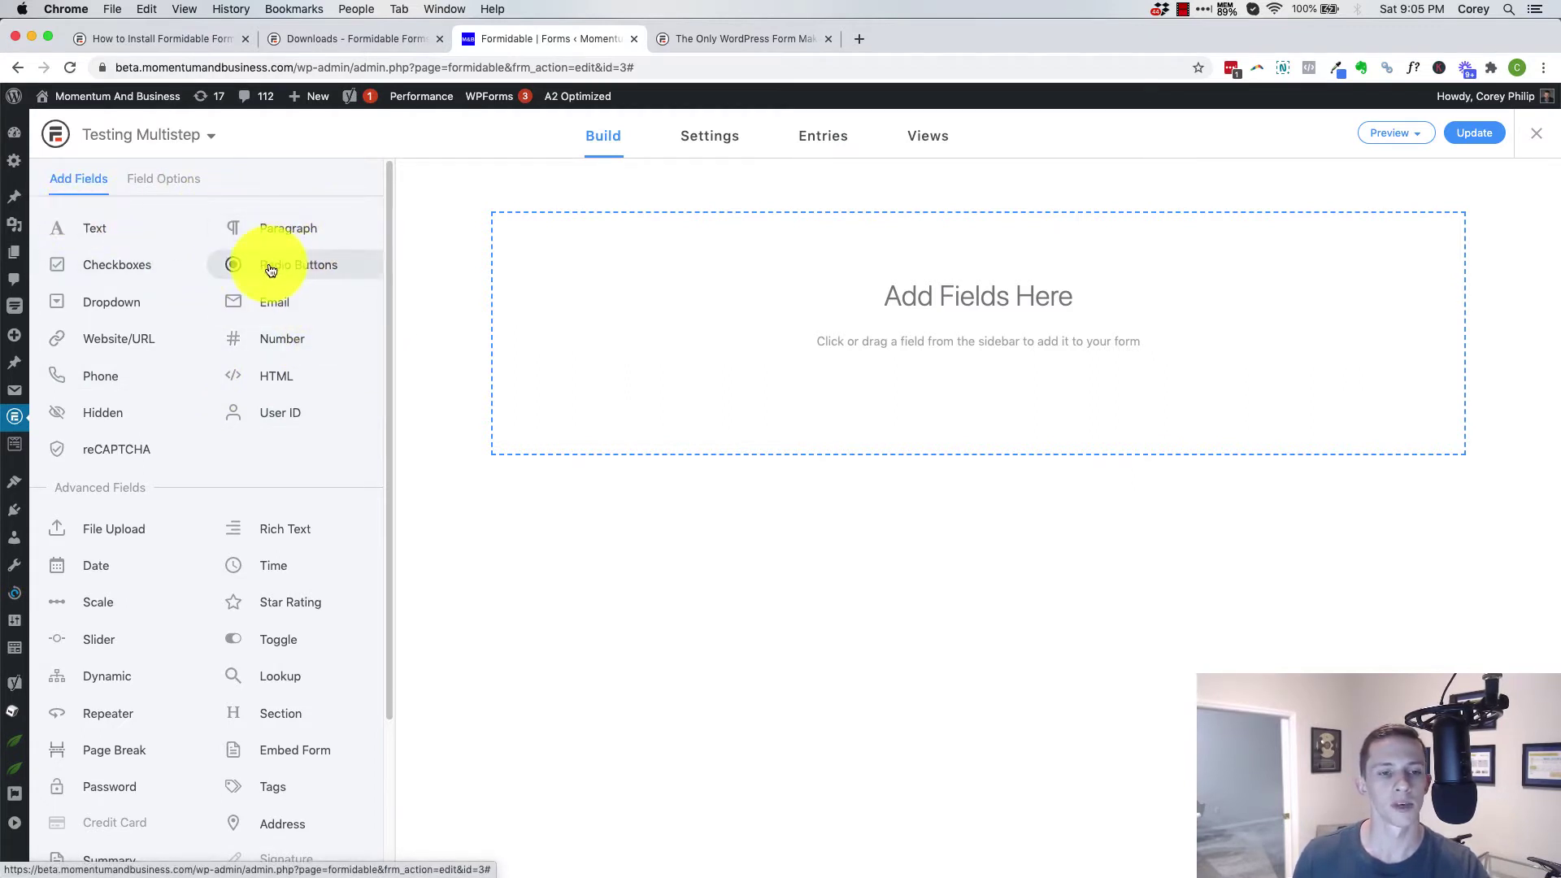
{"action": "left_click_drag", "start_coordinate": [271, 270], "coordinate": [852, 325]}
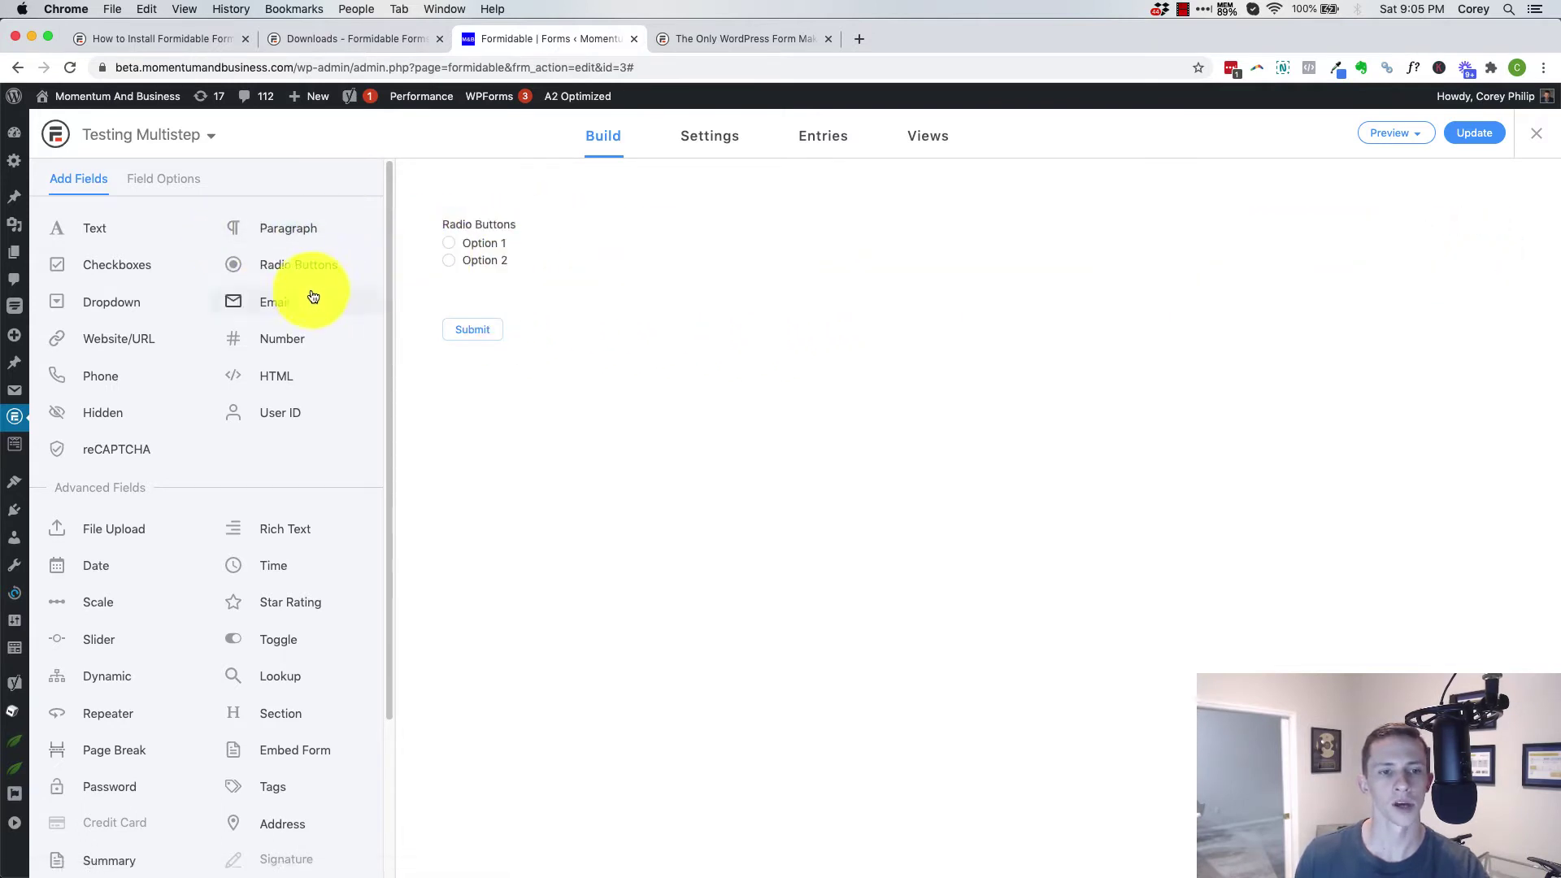
{"action": "left_click_drag", "start_coordinate": [298, 269], "coordinate": [611, 313]}
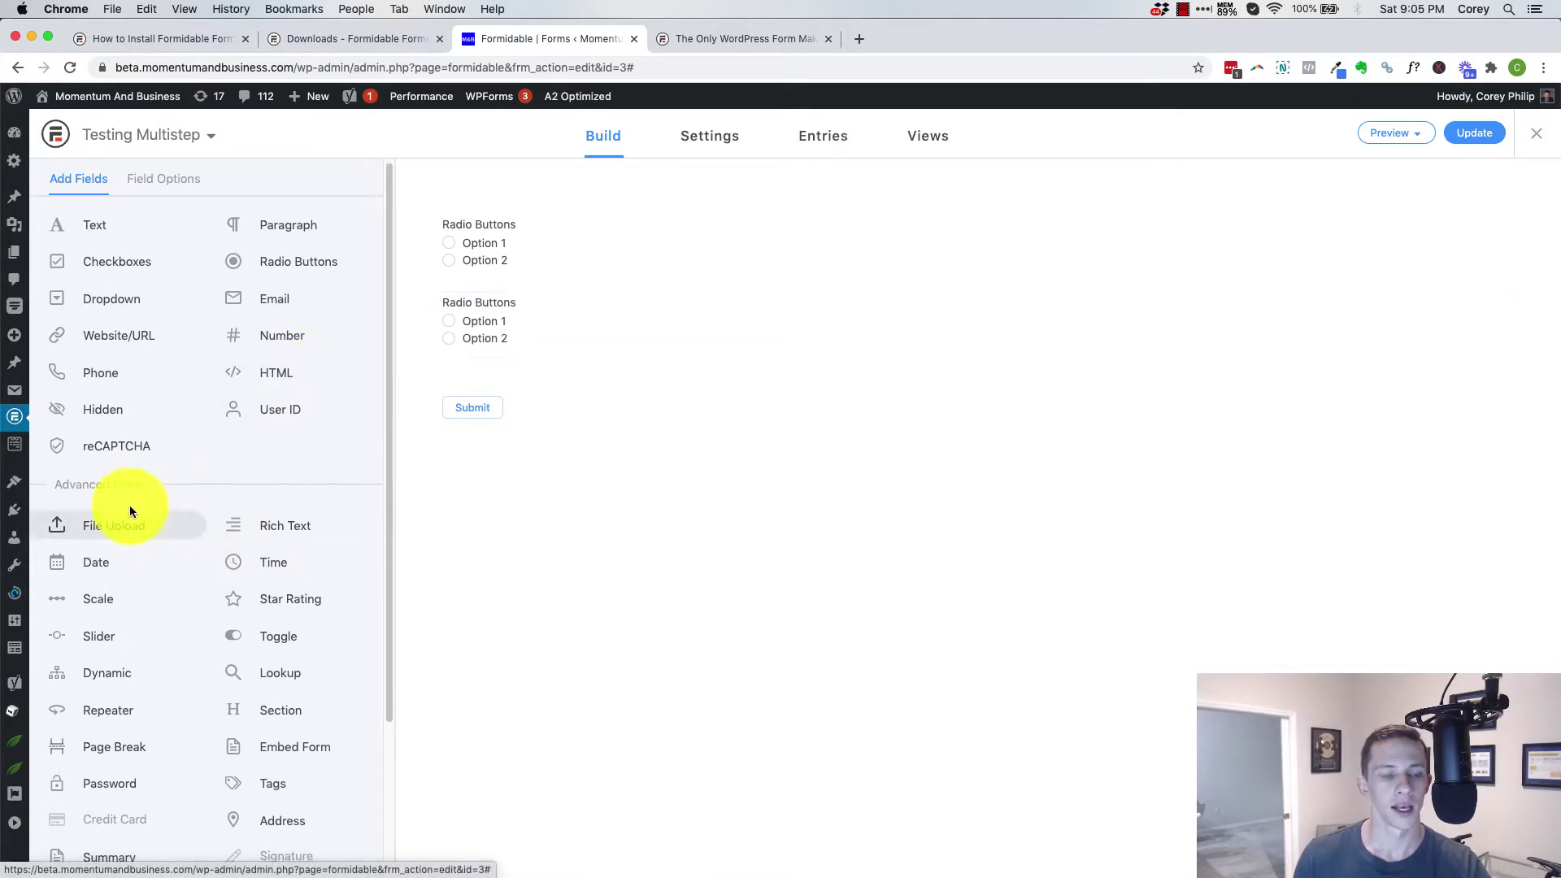
Add a Phone field below the radio button fields and place an Email field directly above it.
{"action": "scroll", "coordinate": [147, 521], "scroll_direction": "down", "scroll_amount": 3}
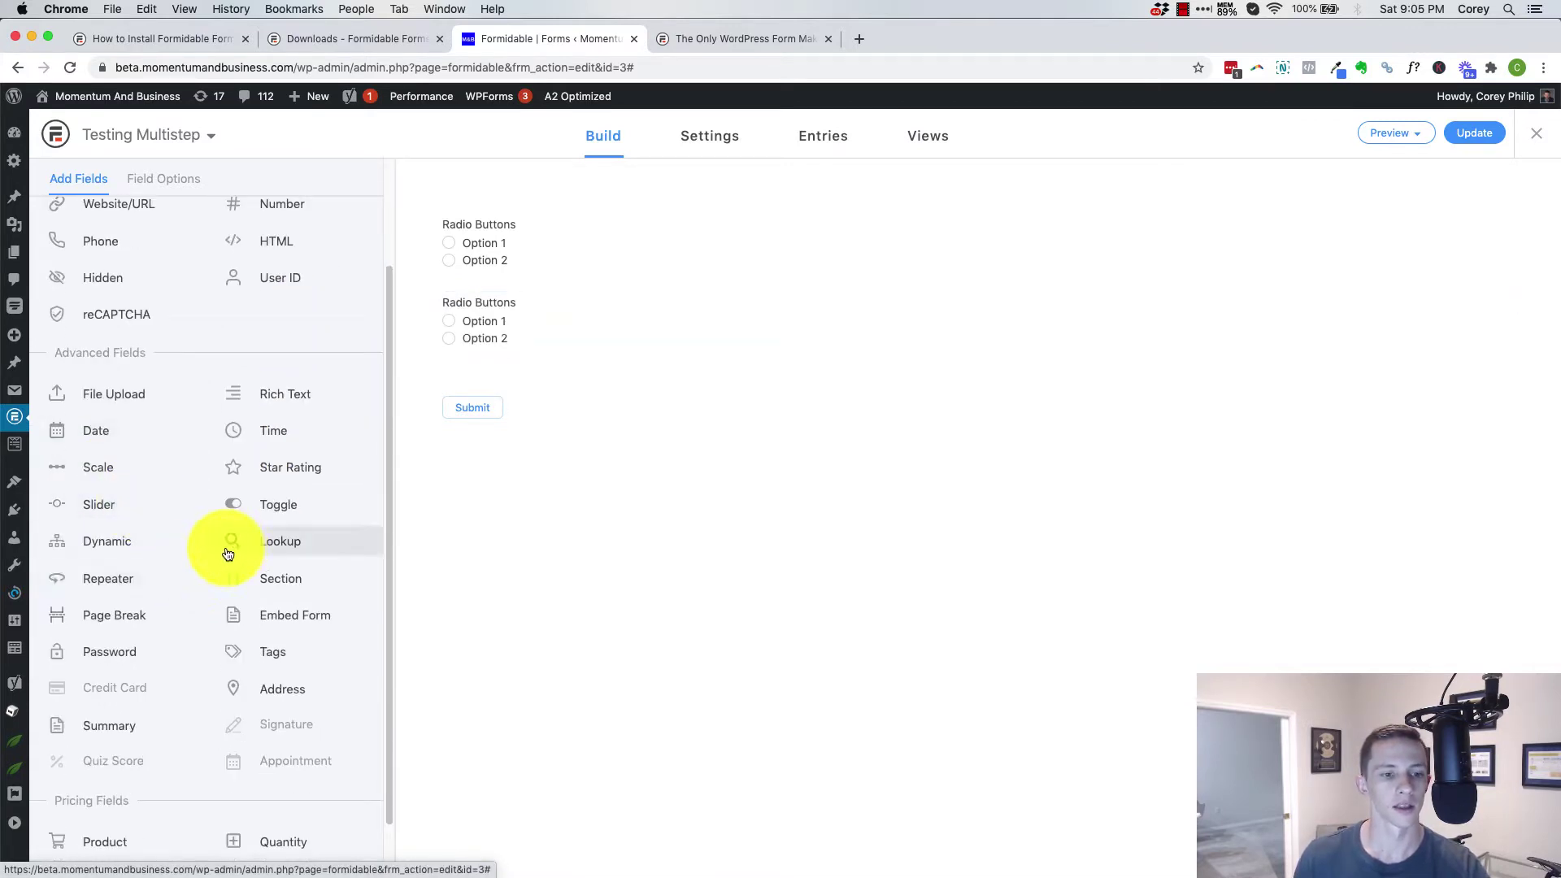
{"action": "scroll", "coordinate": [130, 504], "scroll_direction": "up", "scroll_amount": 3}
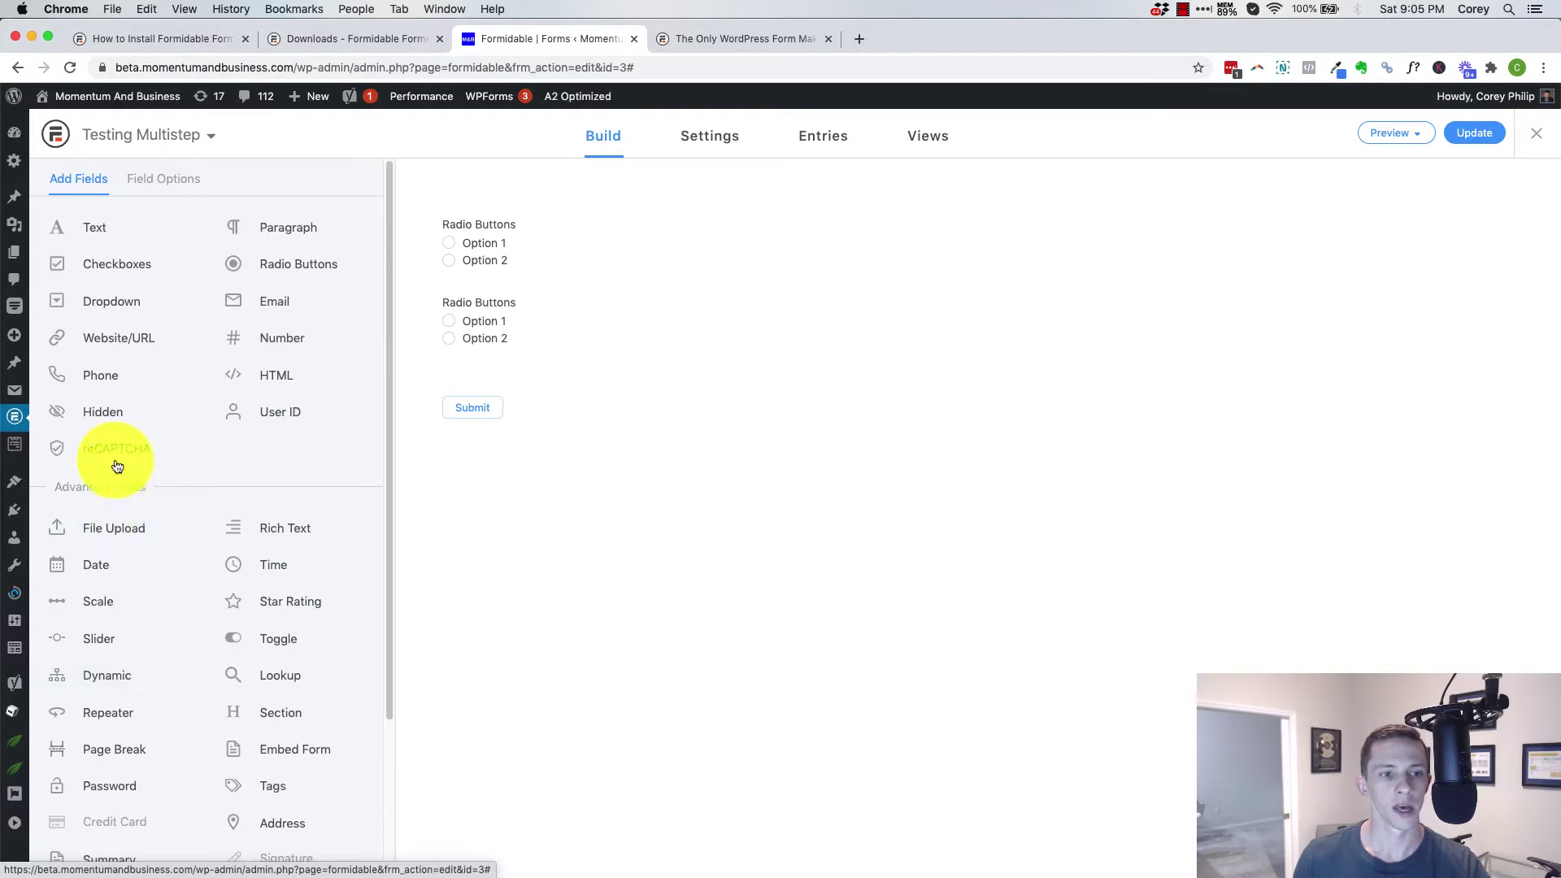
{"action": "left_click_drag", "start_coordinate": [120, 398], "coordinate": [530, 374]}
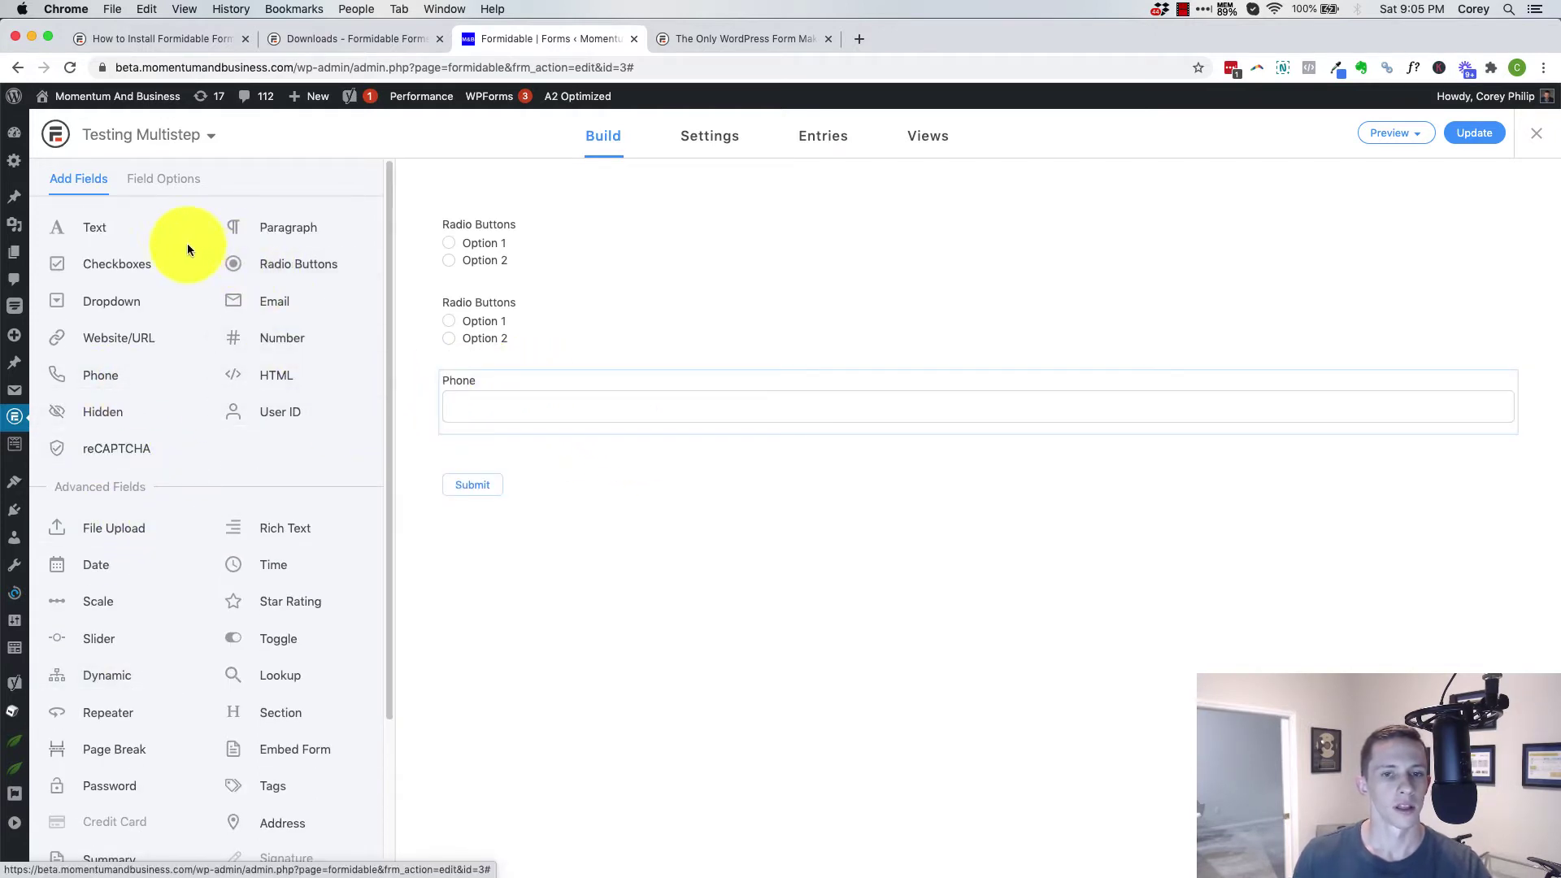
{"action": "left_click_drag", "start_coordinate": [234, 299], "coordinate": [505, 361]}
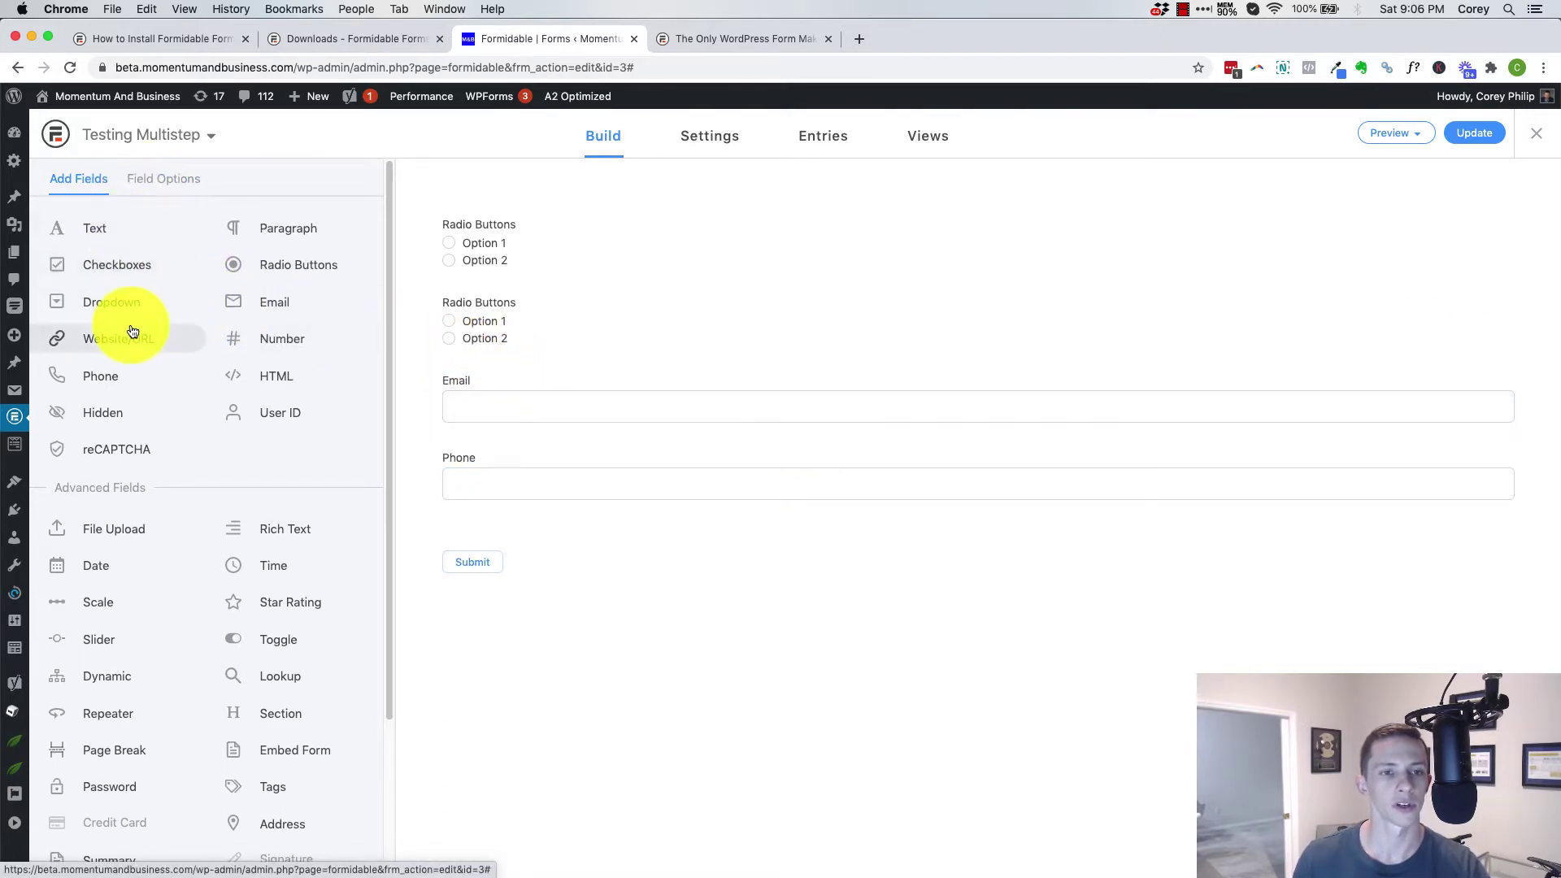
Look through the available field types and search the page for "name" to find a name field.
{"action": "left_click", "coordinate": [163, 180]}
{"action": "left_click", "coordinate": [79, 179]}
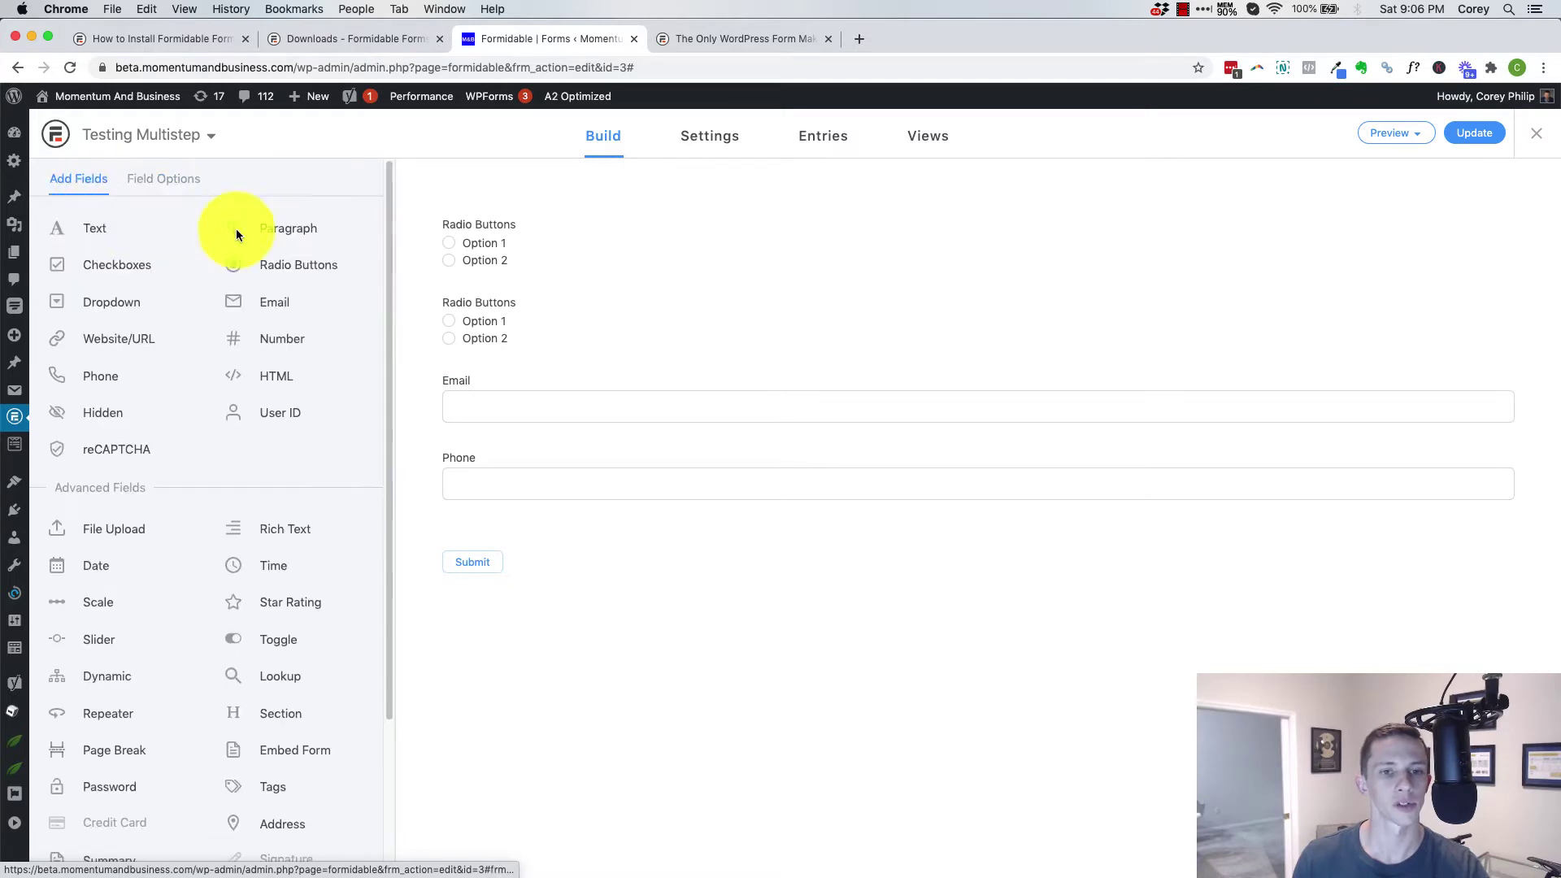
{"action": "scroll", "coordinate": [251, 339], "scroll_direction": "down", "scroll_amount": 5}
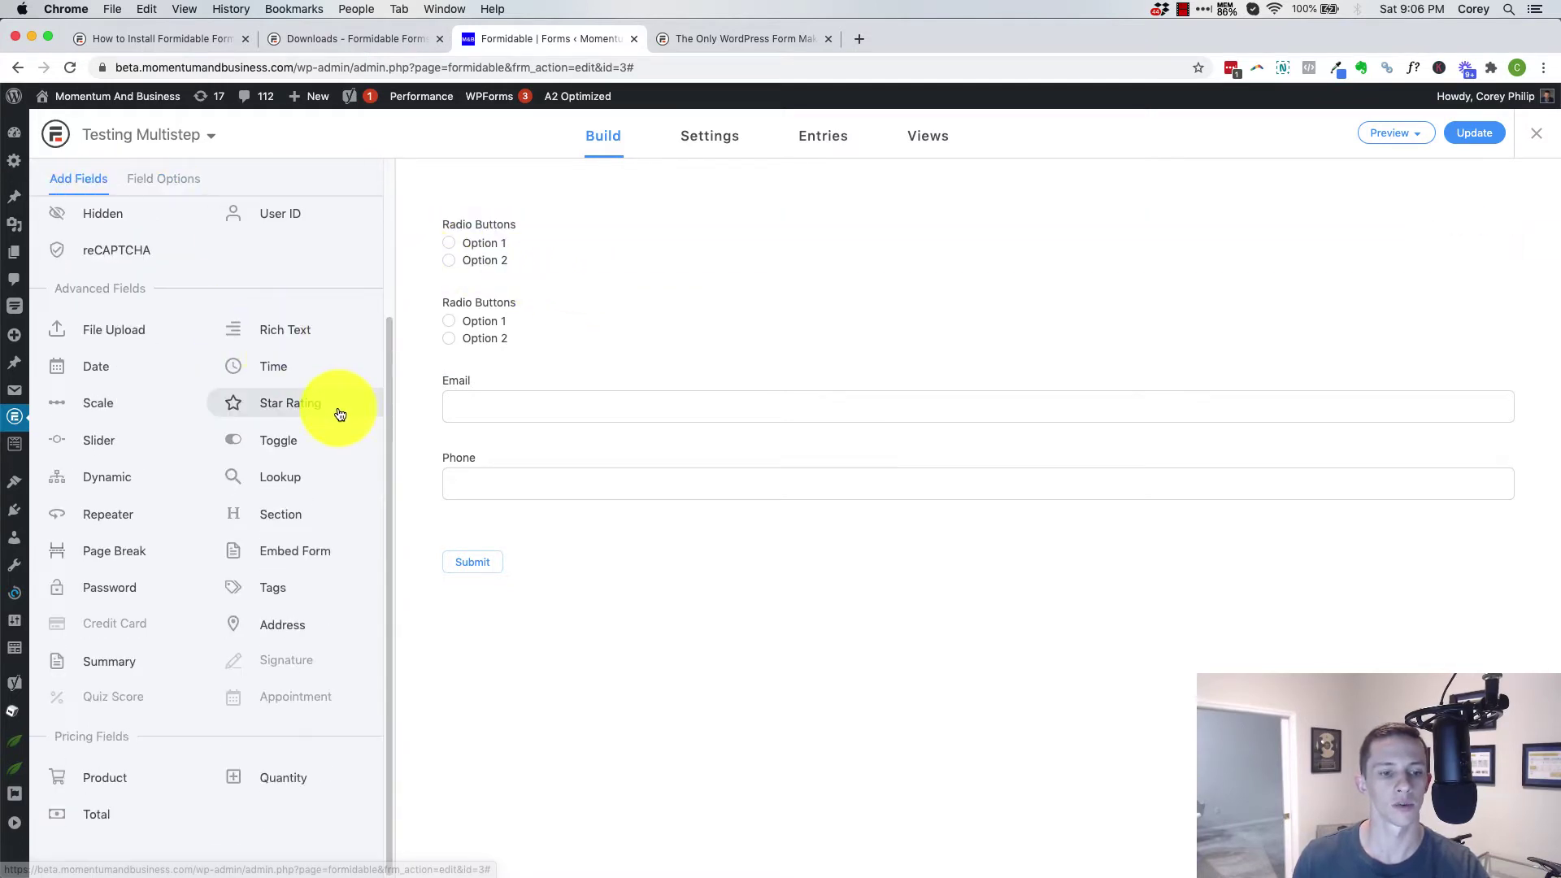
{"action": "scroll", "coordinate": [335, 412], "scroll_direction": "up", "scroll_amount": 5}
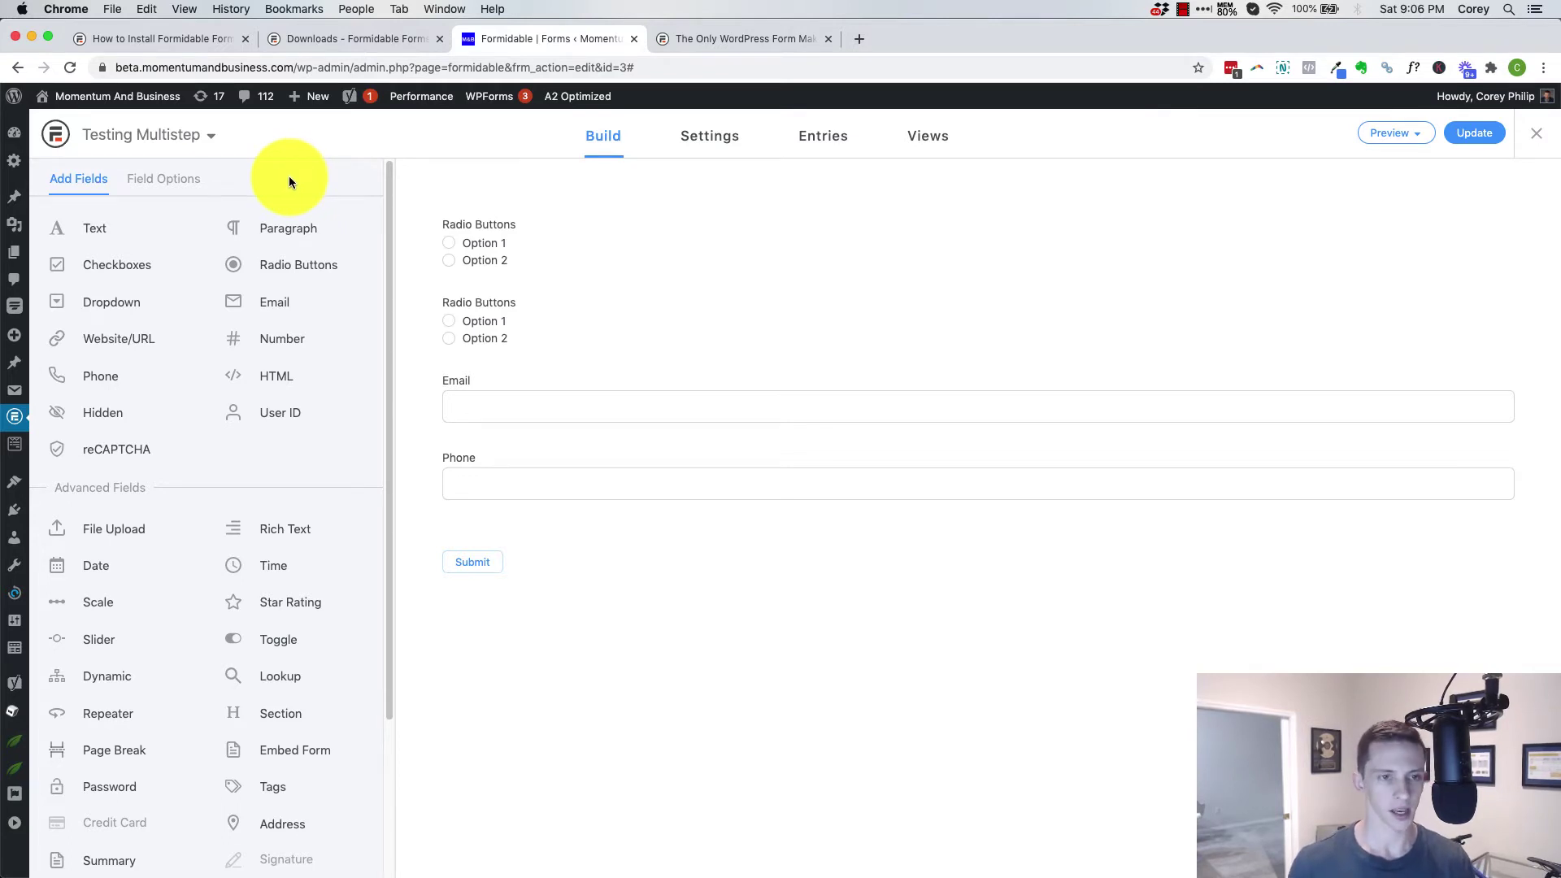
{"action": "key", "text": "super+f"}
{"action": "type", "text": "name"}
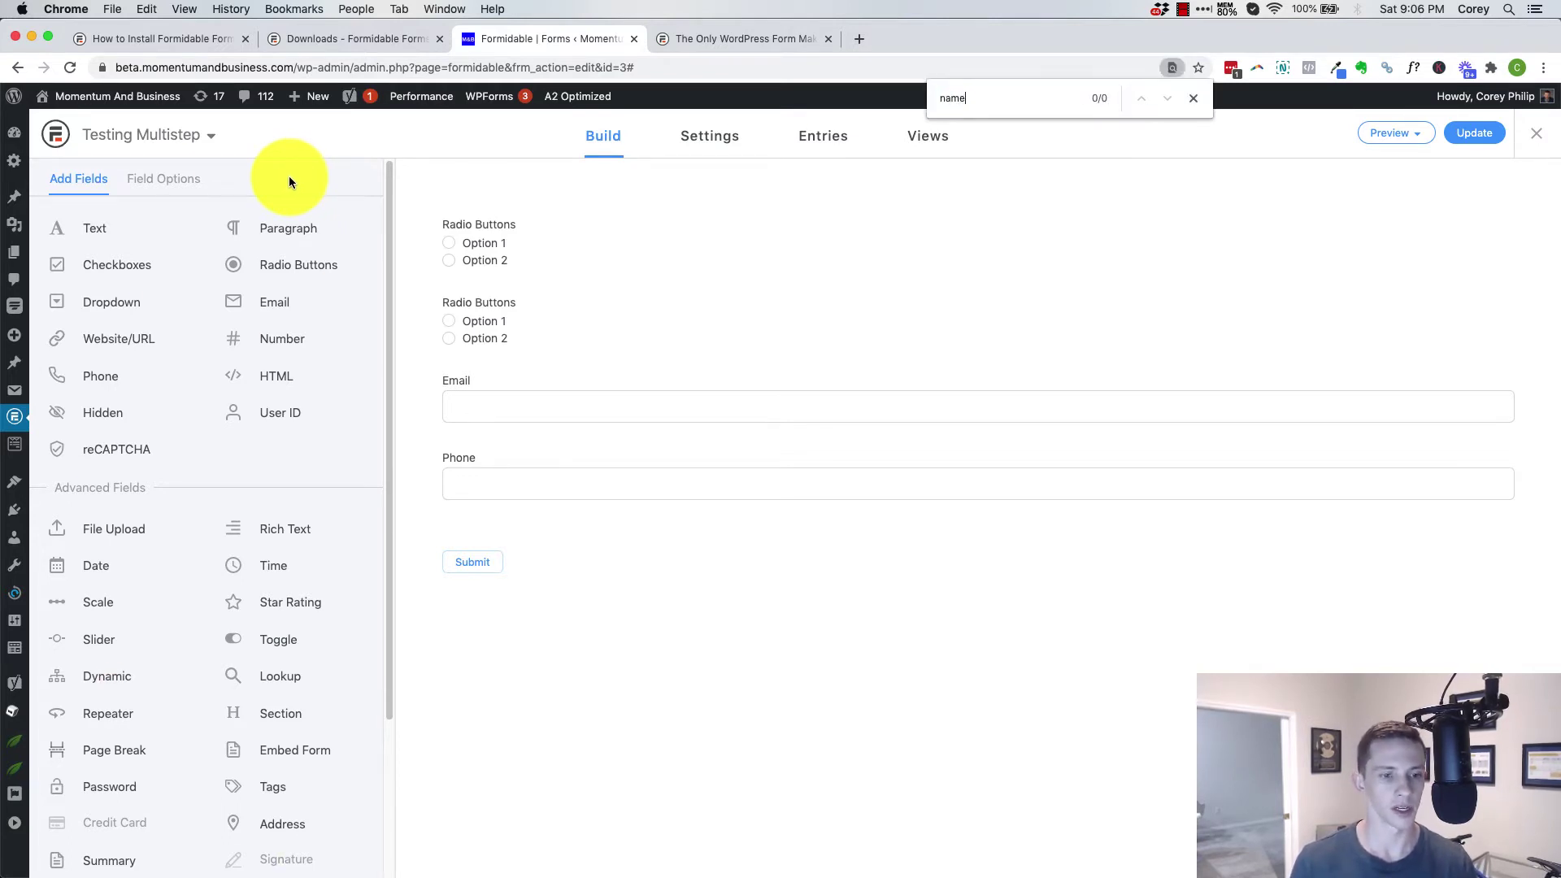
{"action": "key", "text": "BackSpace"}
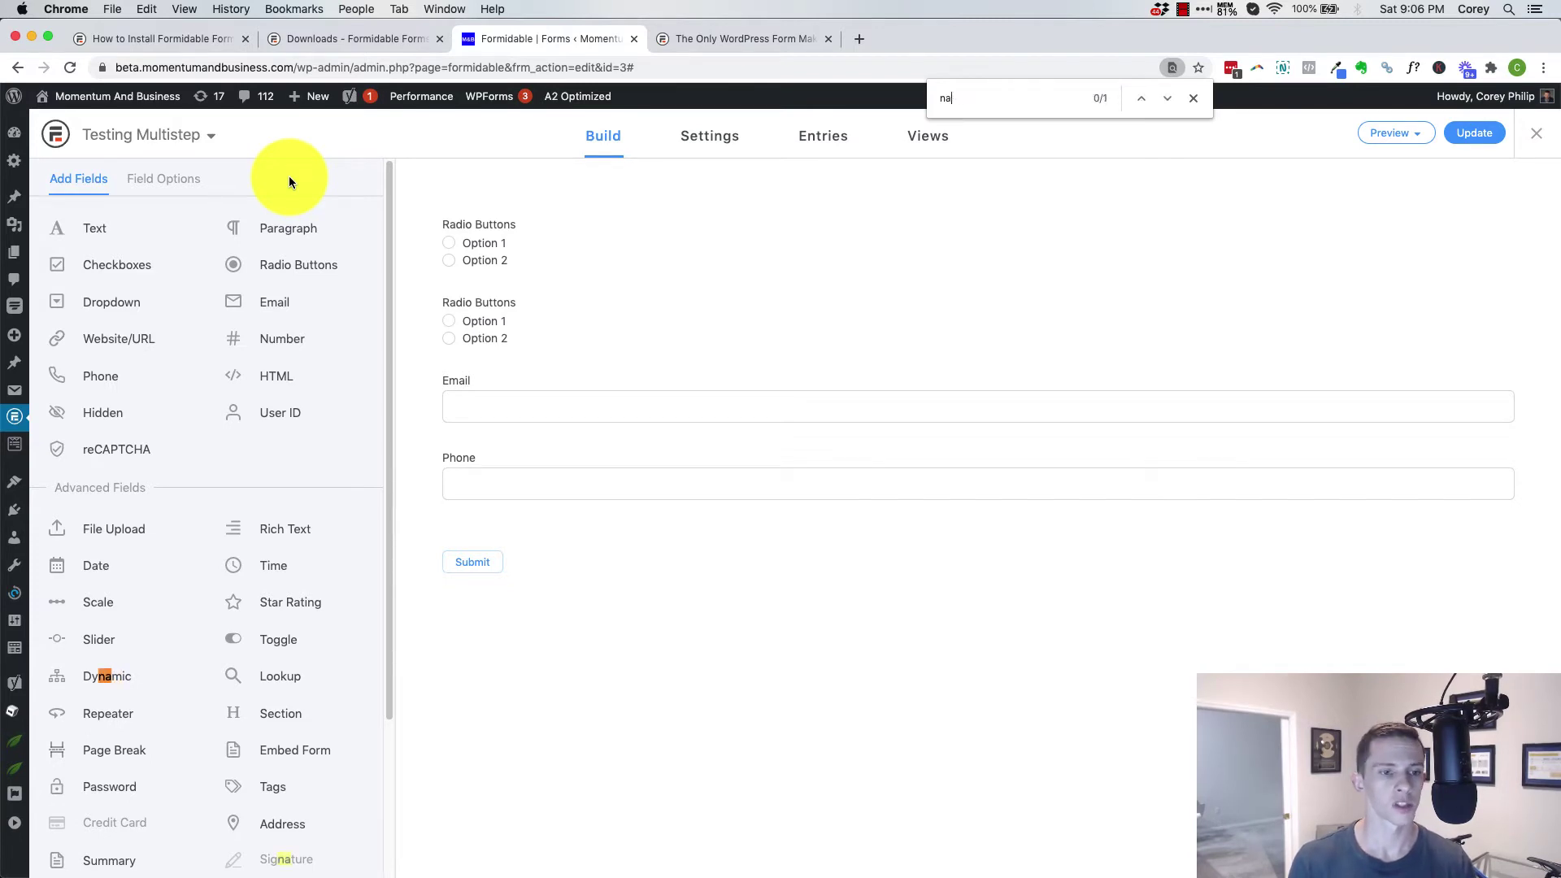
{"action": "key", "text": "BackSpace"}
{"action": "key", "text": "BackSpace"}
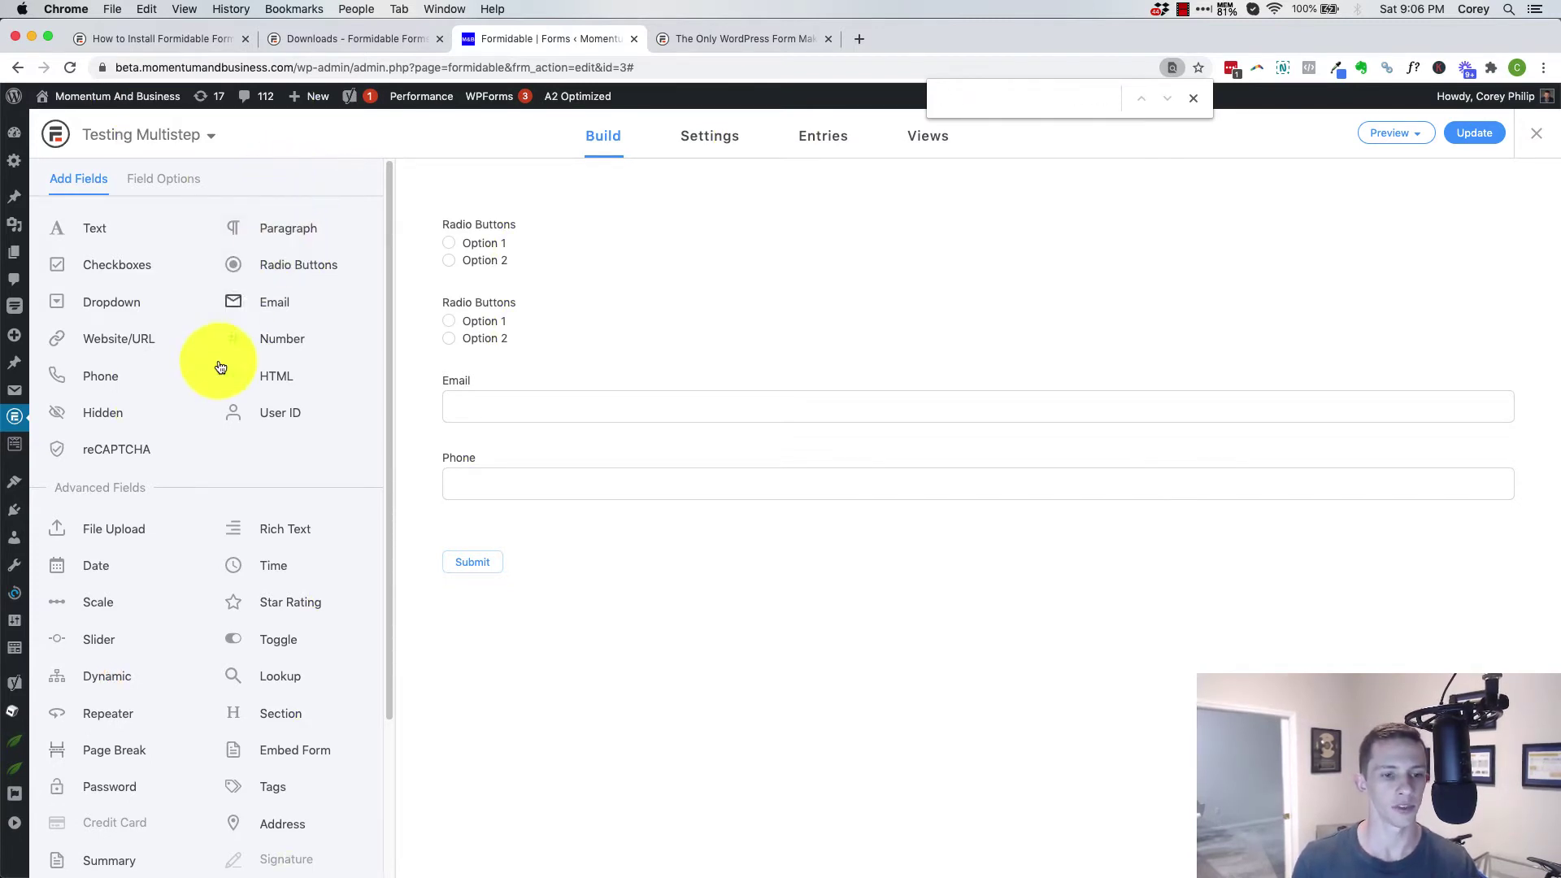
Add a Text field to the form and move it above the Email field.
{"action": "scroll", "coordinate": [128, 543], "scroll_direction": "down", "scroll_amount": 3}
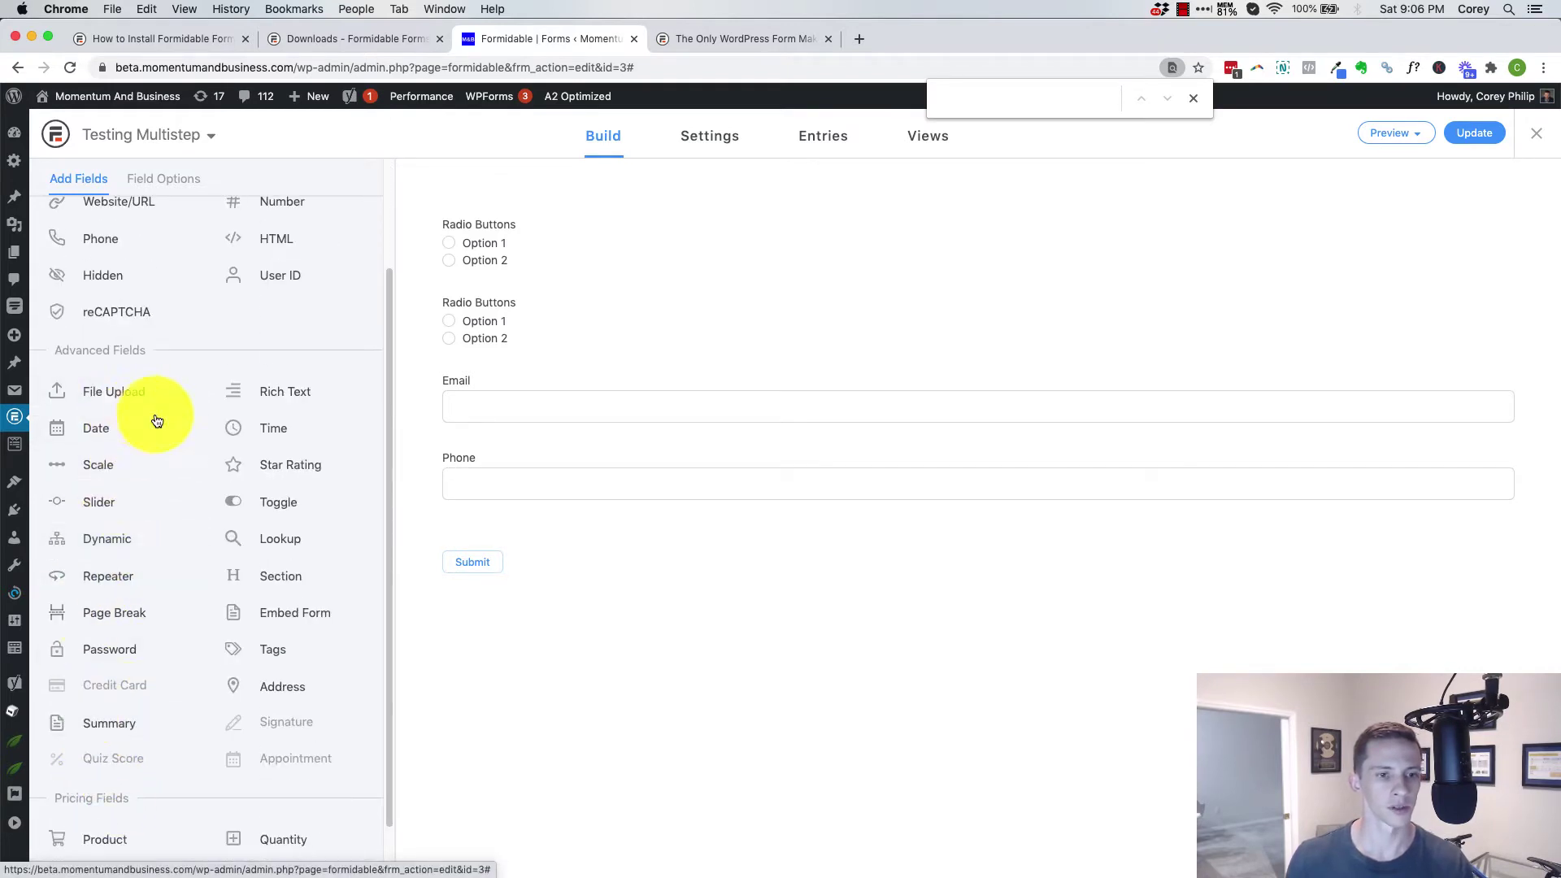
{"action": "scroll", "coordinate": [119, 407], "scroll_direction": "up", "scroll_amount": 3}
{"action": "left_click_drag", "start_coordinate": [98, 246], "coordinate": [512, 476]}
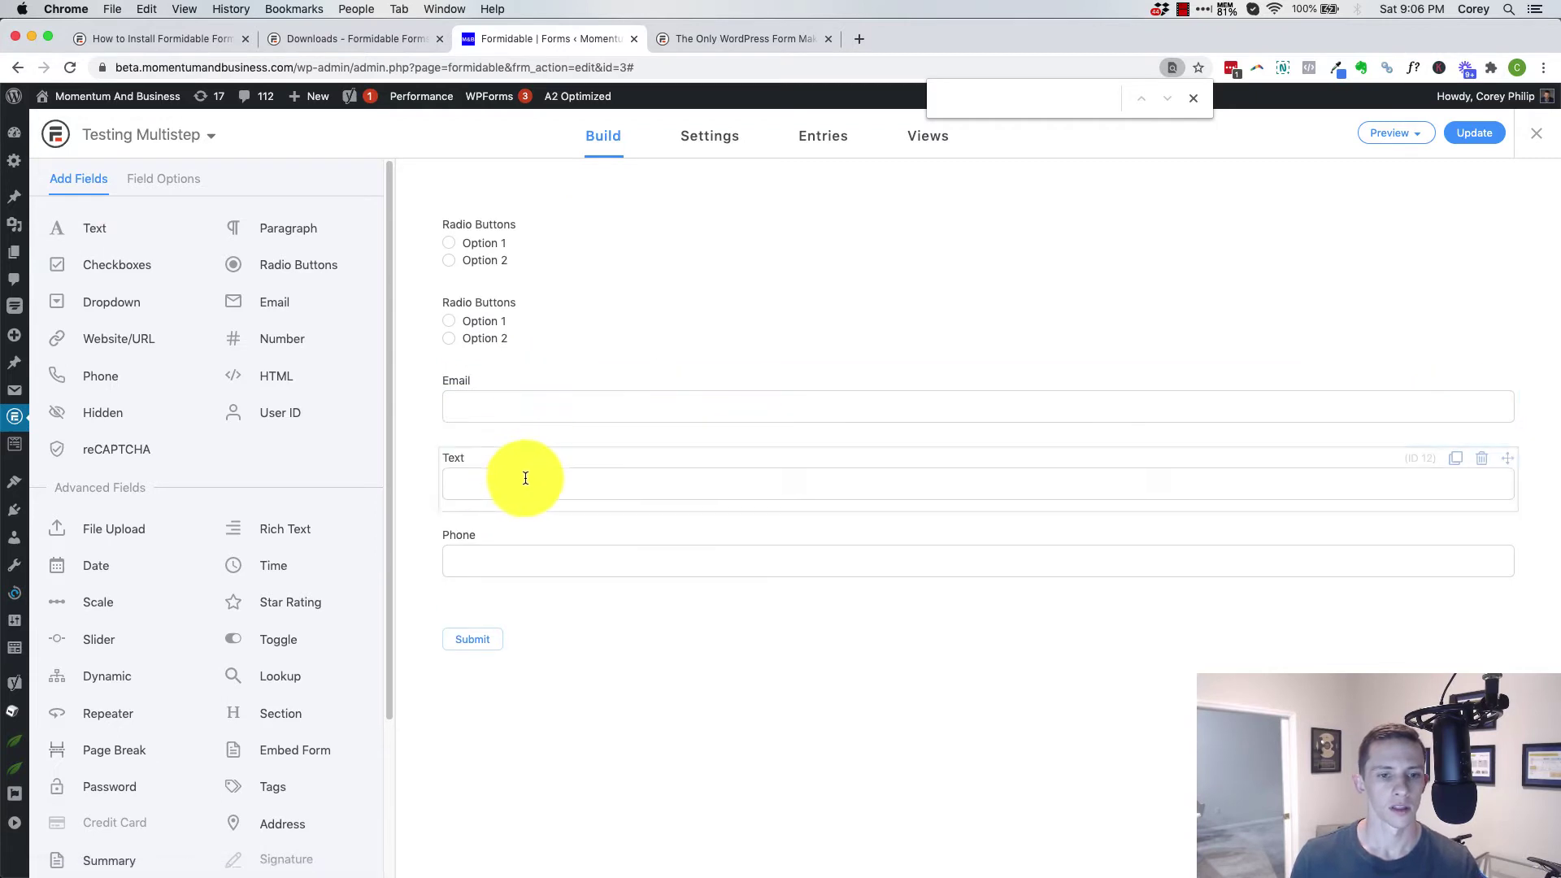
{"action": "left_click_drag", "start_coordinate": [1507, 456], "coordinate": [1095, 385]}
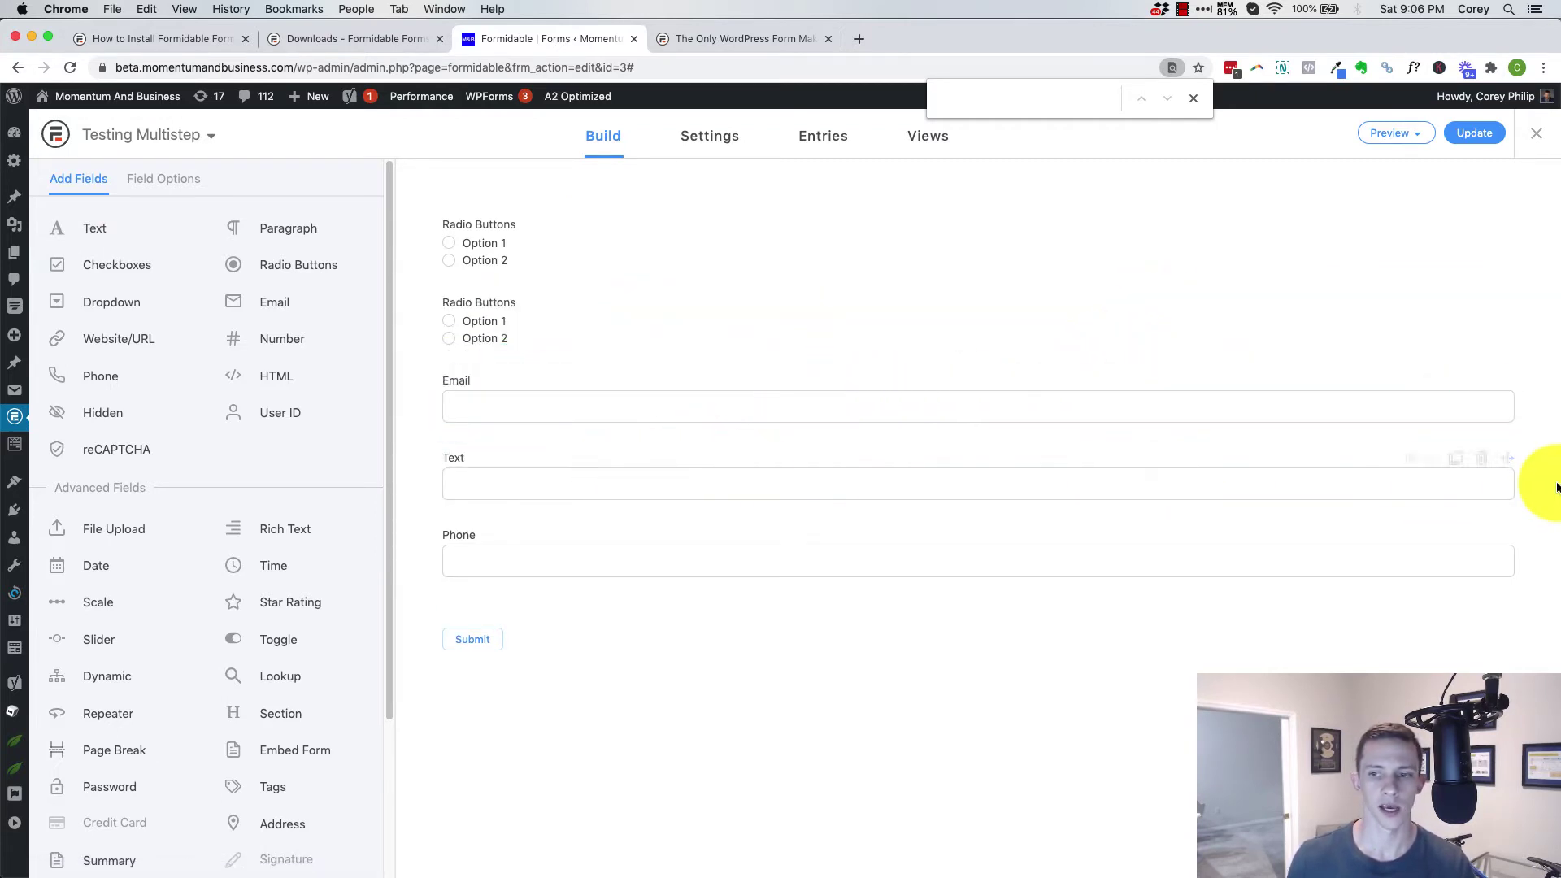
{"action": "left_click_drag", "start_coordinate": [1508, 459], "coordinate": [1384, 362]}
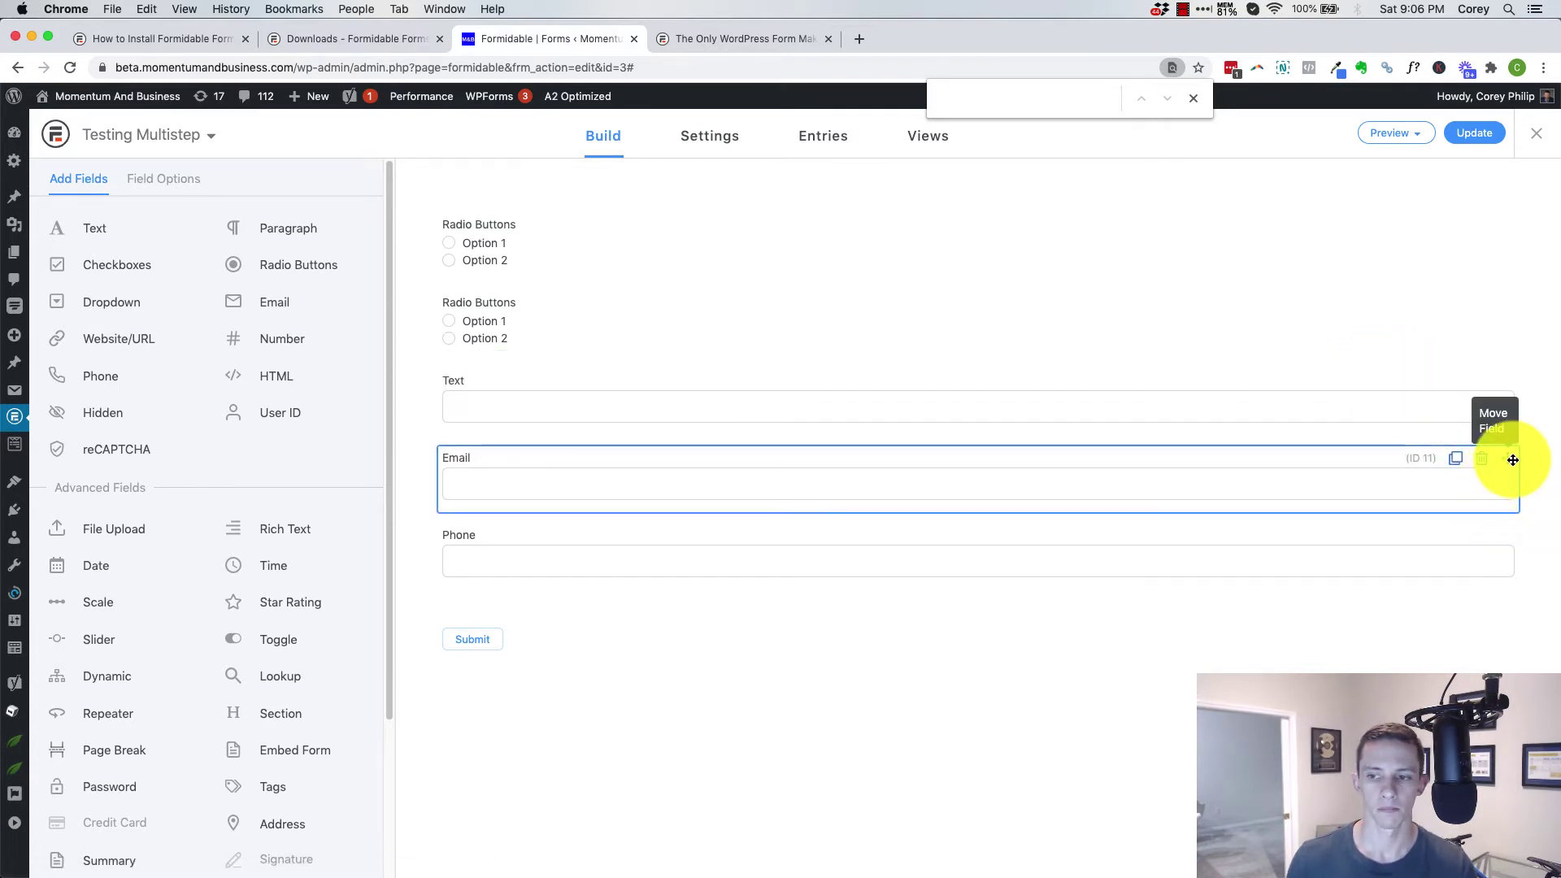
Try placing the Email and Text fields between the two Radio Buttons fields, and restore the previous field order.
{"action": "left_click_drag", "start_coordinate": [1509, 457], "coordinate": [1456, 350]}
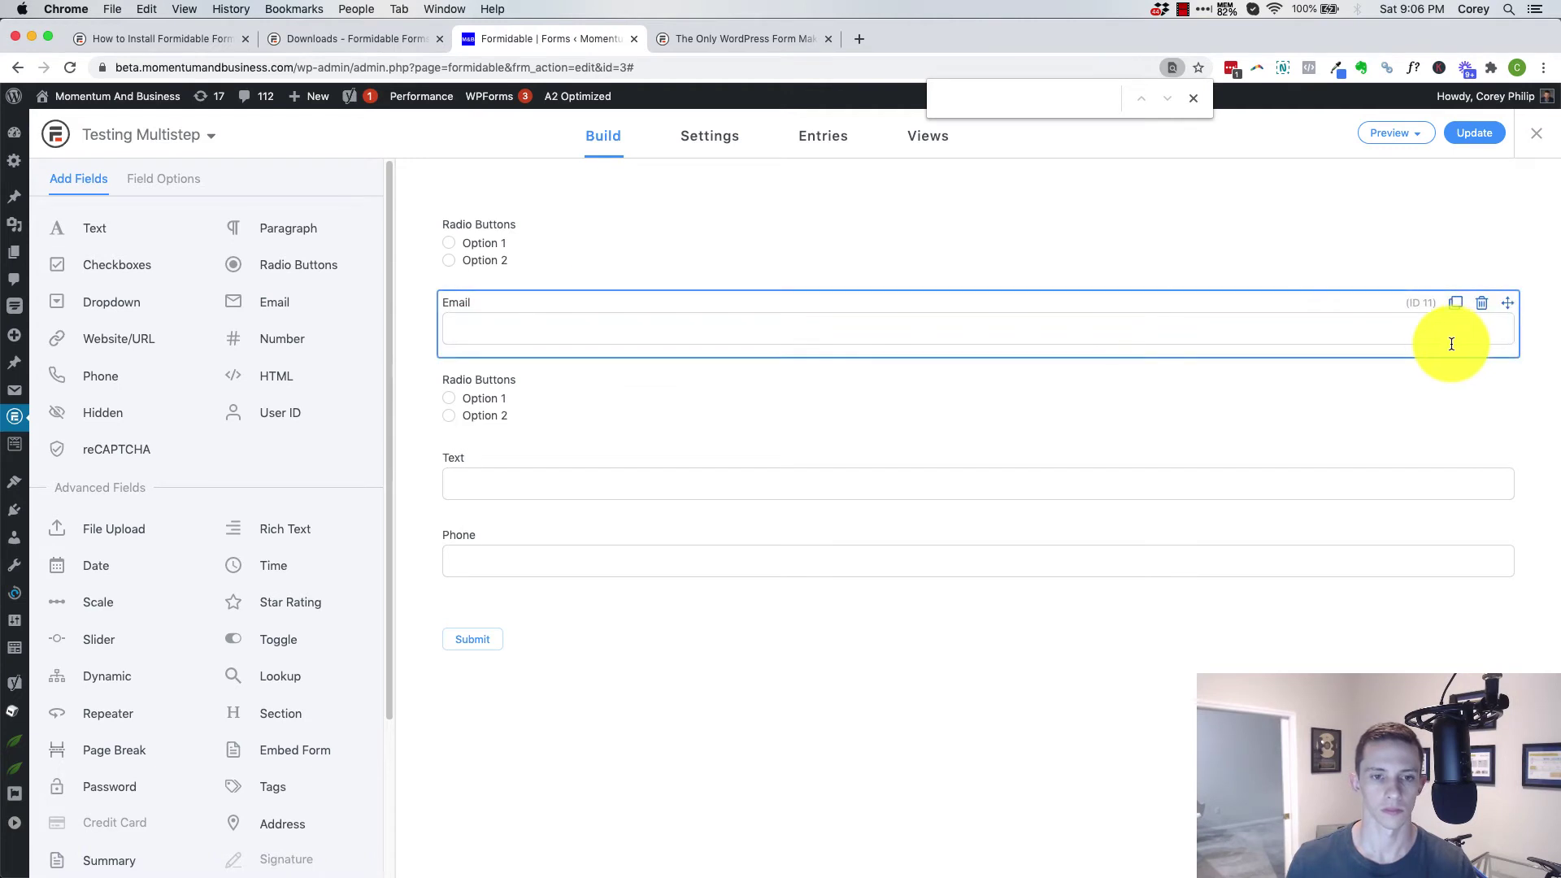
{"action": "left_click_drag", "start_coordinate": [1507, 304], "coordinate": [1455, 311]}
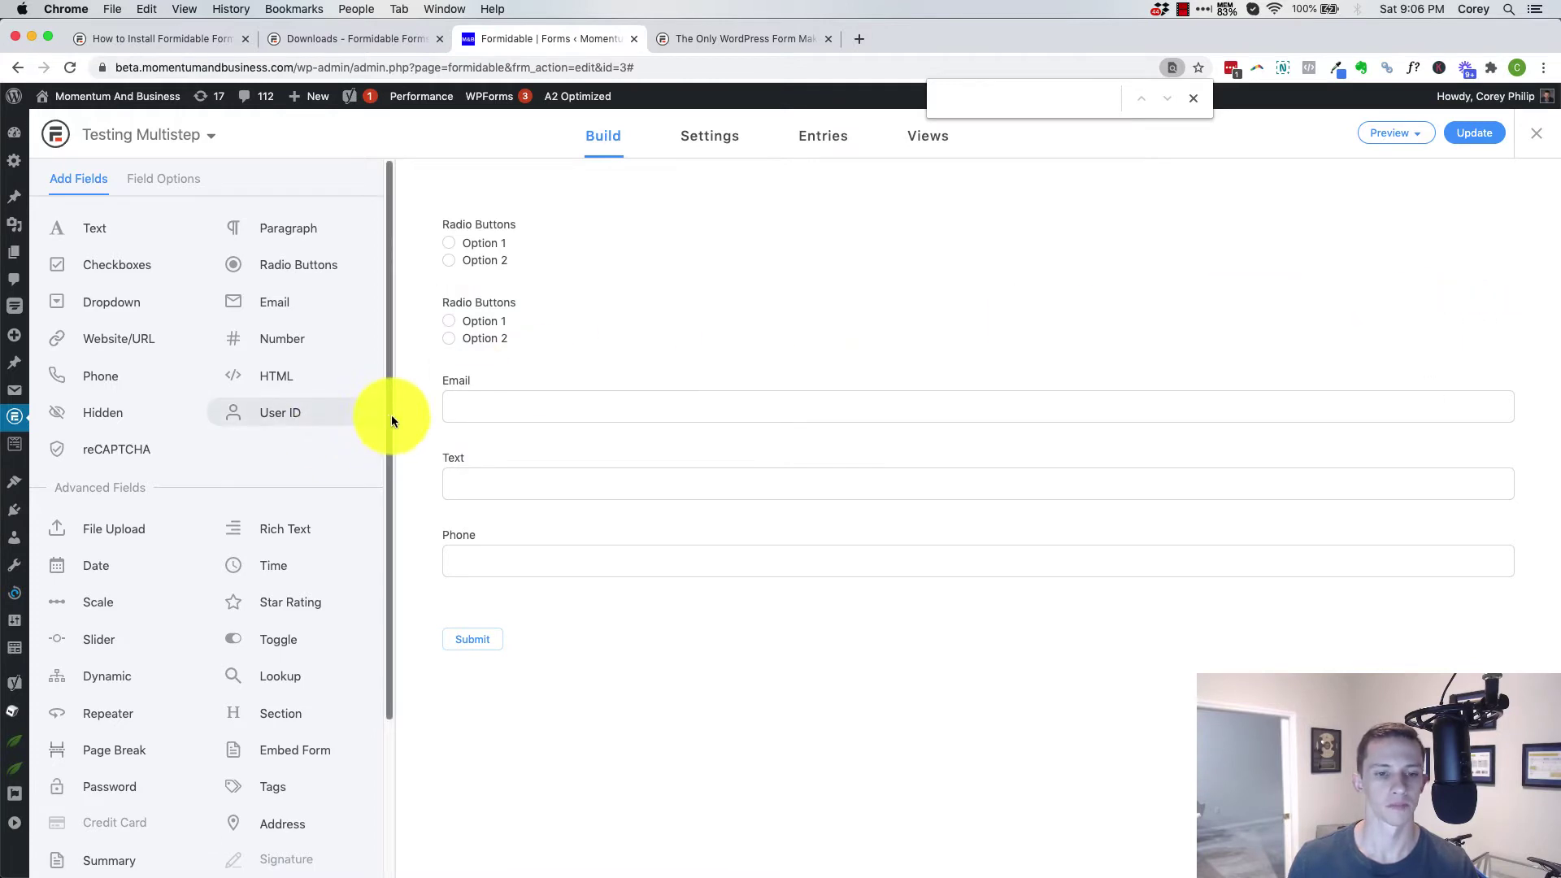
{"action": "left_click_drag", "start_coordinate": [1506, 457], "coordinate": [1290, 350]}
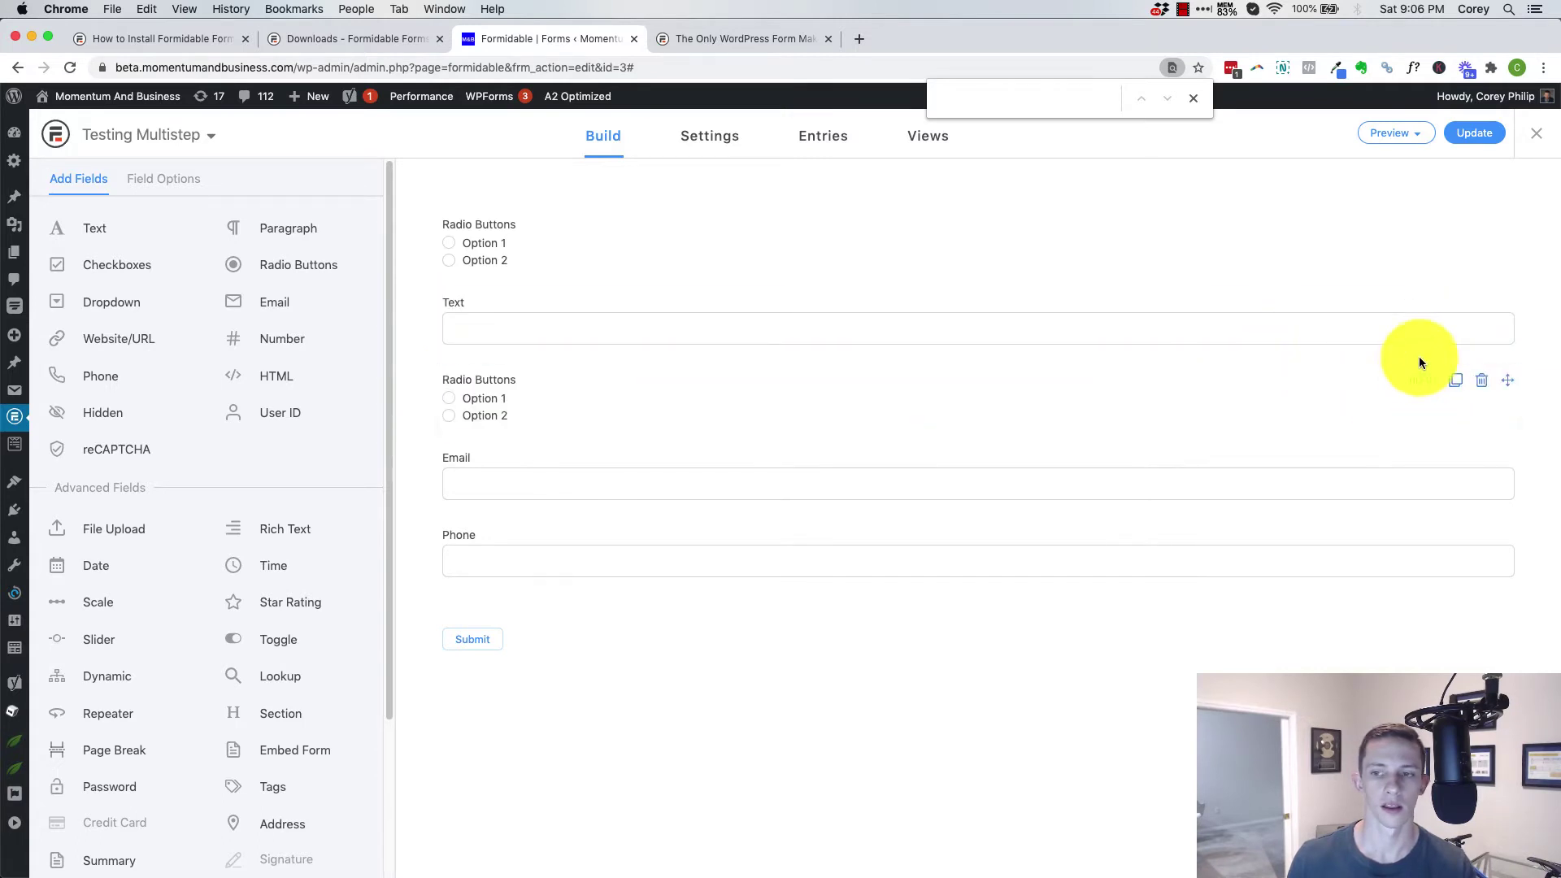
{"action": "left_click_drag", "start_coordinate": [1508, 380], "coordinate": [1408, 306]}
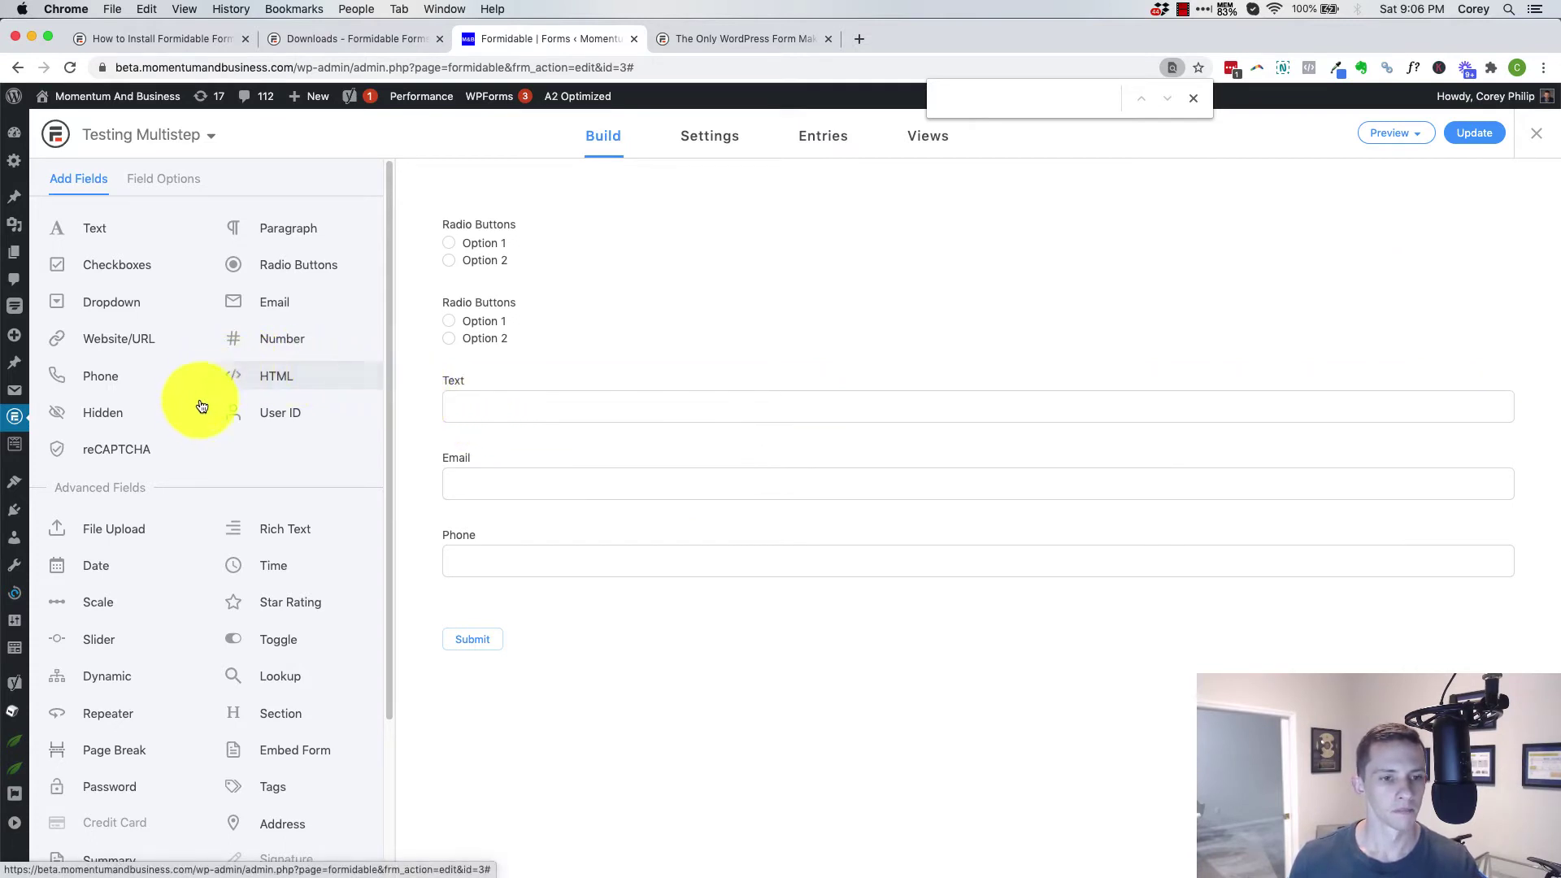
Try out a User ID field above the Text field and delete both User ID fields from the form.
{"action": "left_click_drag", "start_coordinate": [241, 420], "coordinate": [567, 376]}
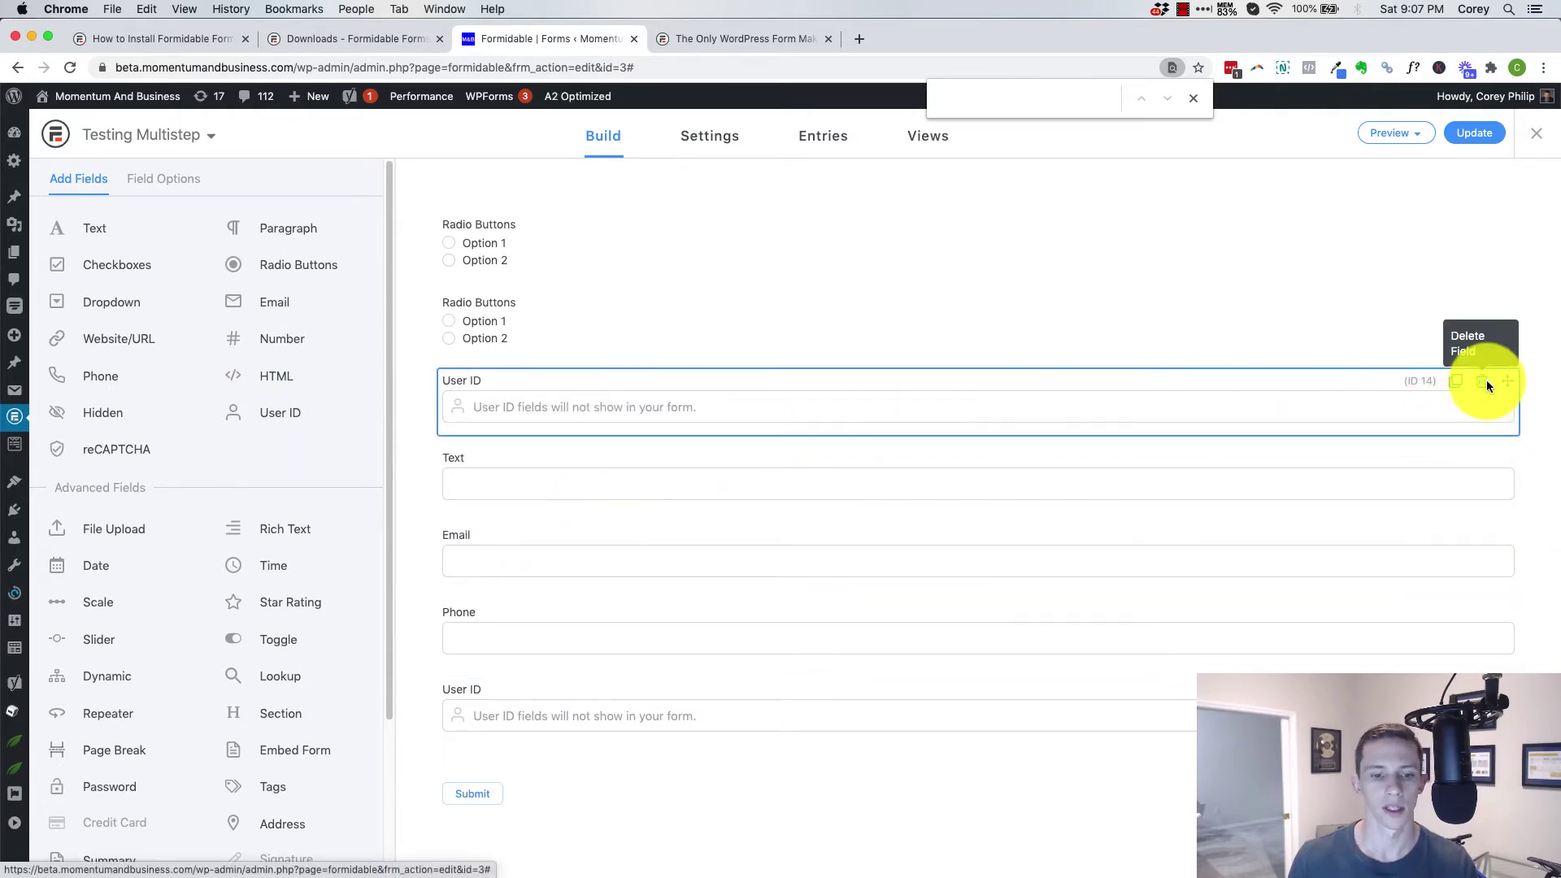
{"action": "left_click", "coordinate": [1491, 382]}
{"action": "left_click", "coordinate": [813, 505]}
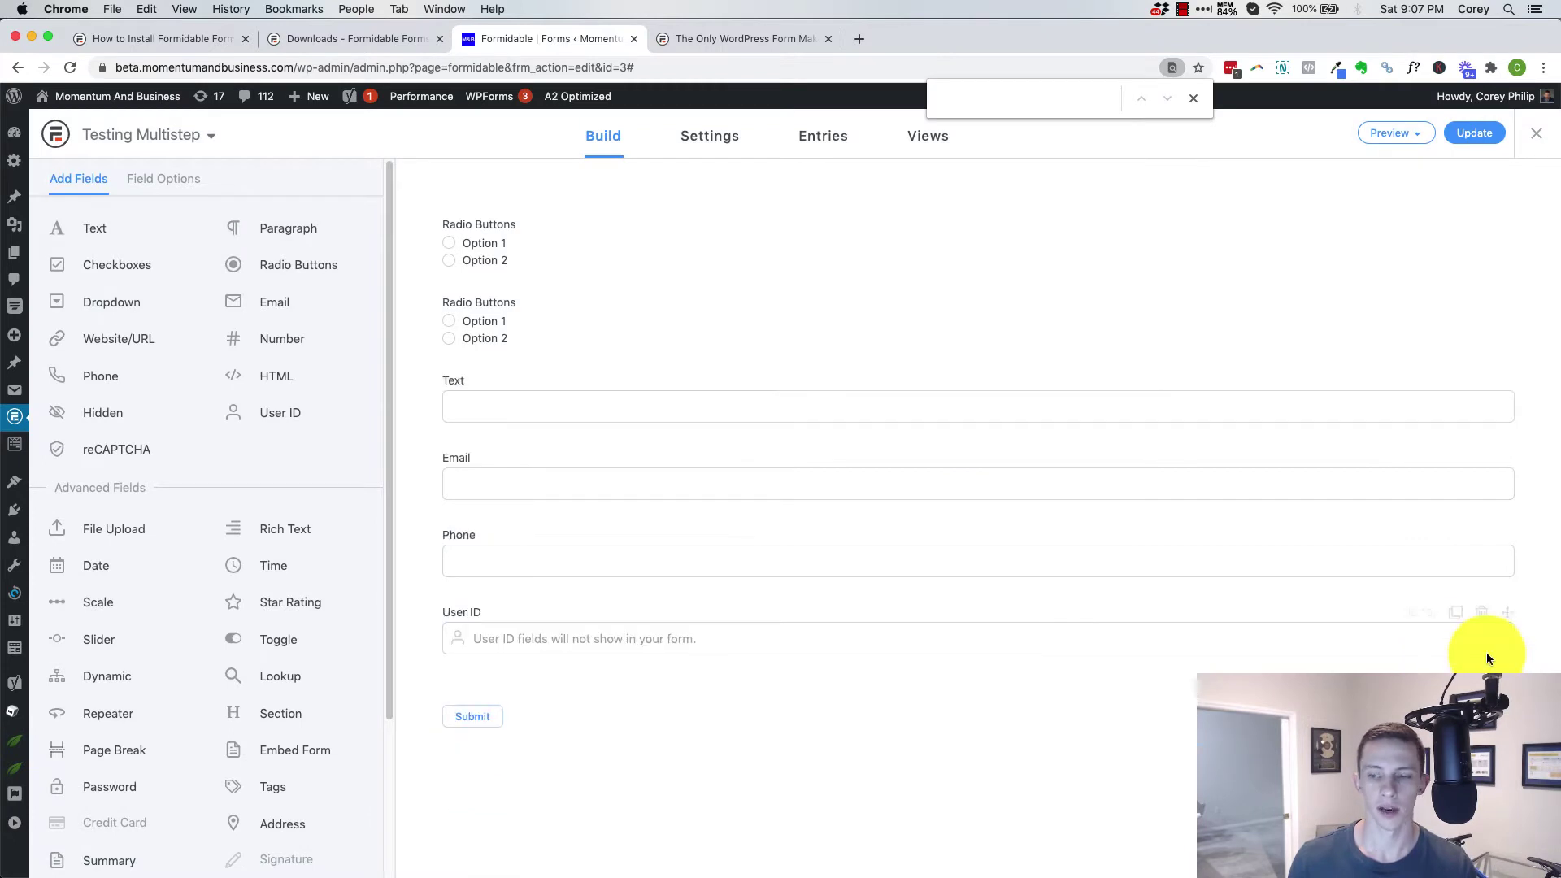
{"action": "left_click", "coordinate": [1481, 612]}
{"action": "left_click", "coordinate": [824, 516]}
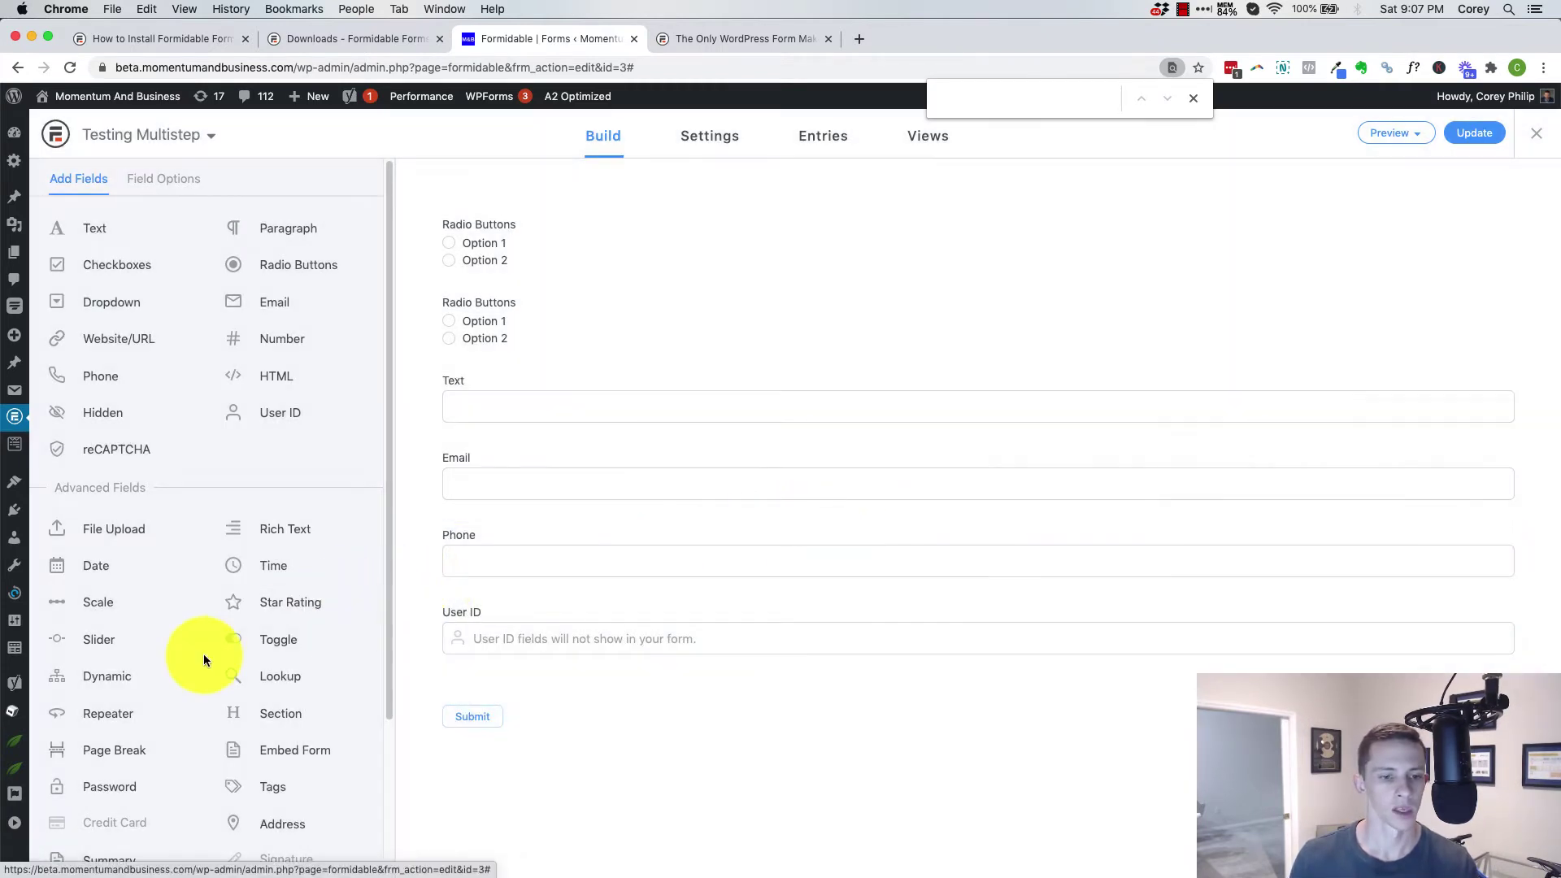
Add a second Text field next to the existing one, above the Email field.
{"action": "scroll", "coordinate": [204, 655], "scroll_direction": "down", "scroll_amount": 3}
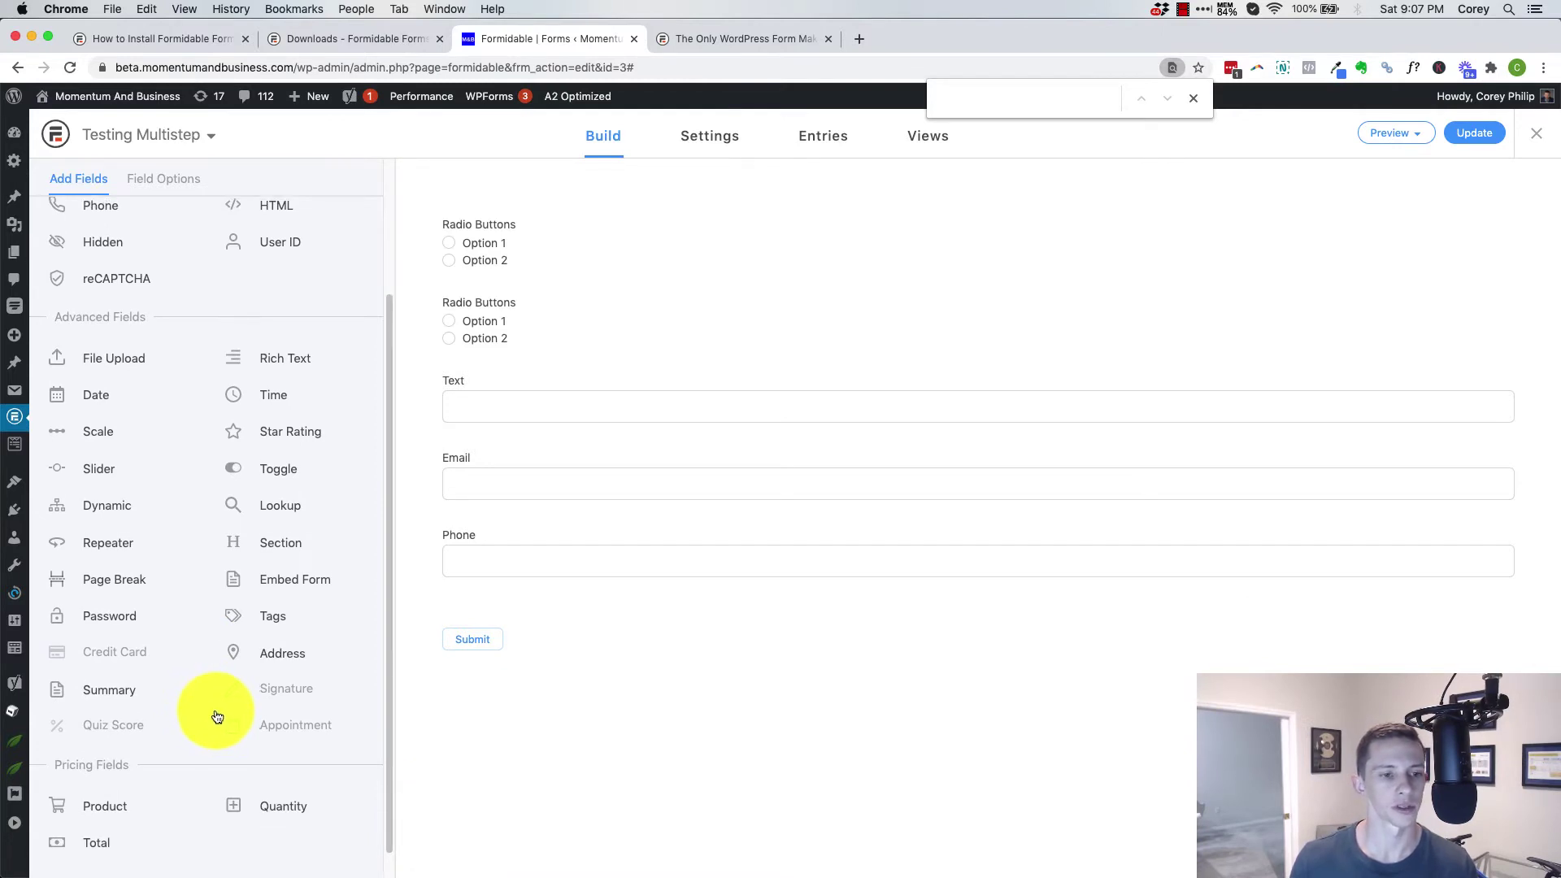
{"action": "scroll", "coordinate": [215, 717], "scroll_direction": "up", "scroll_amount": 3}
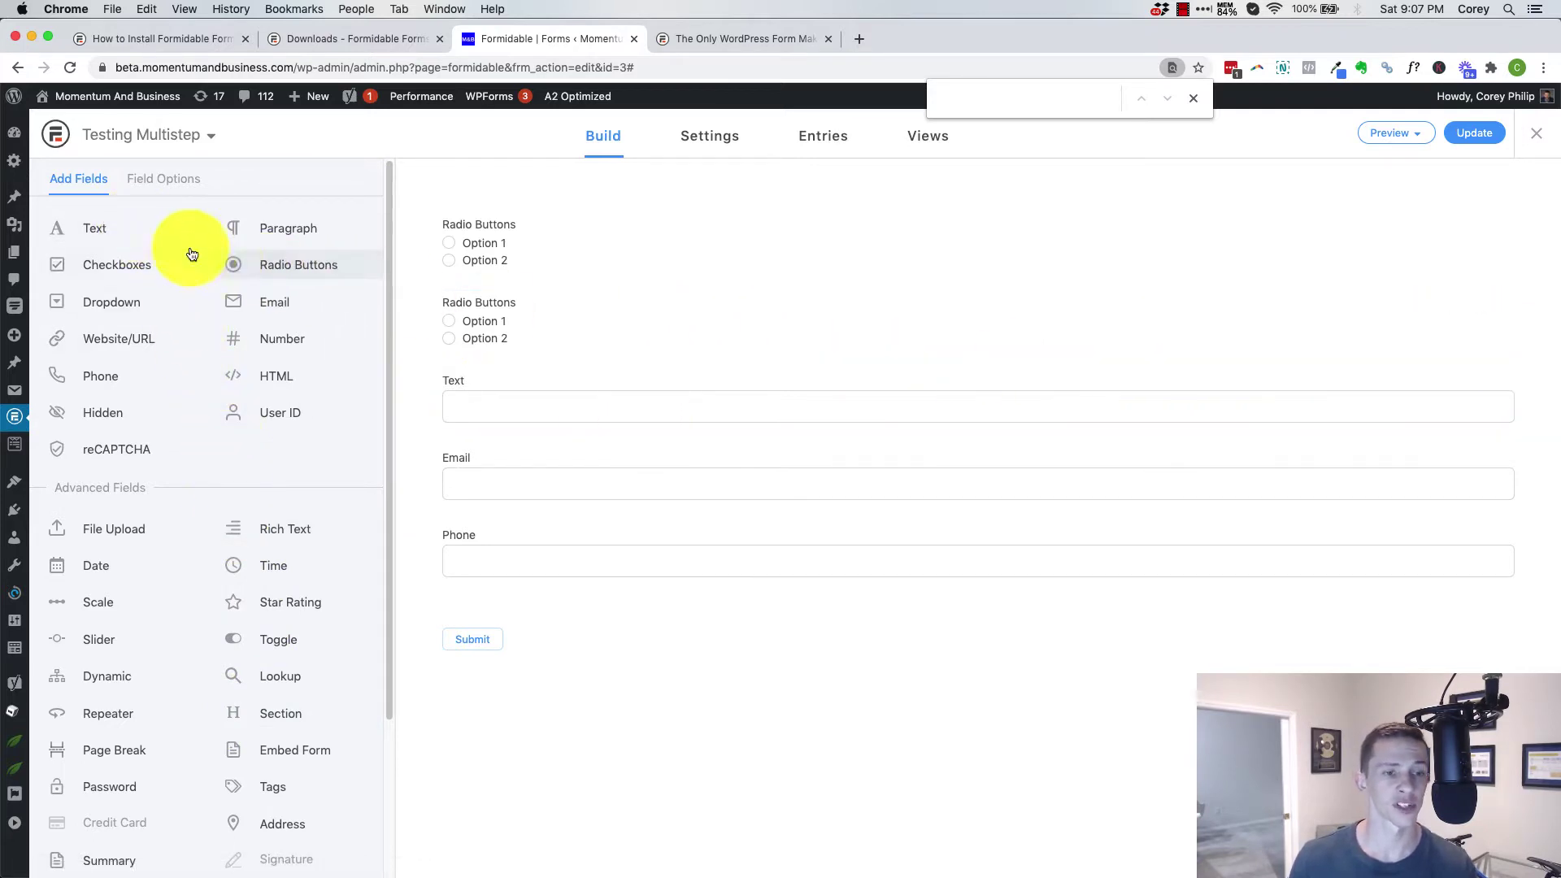
{"action": "left_click_drag", "start_coordinate": [97, 229], "coordinate": [1386, 413]}
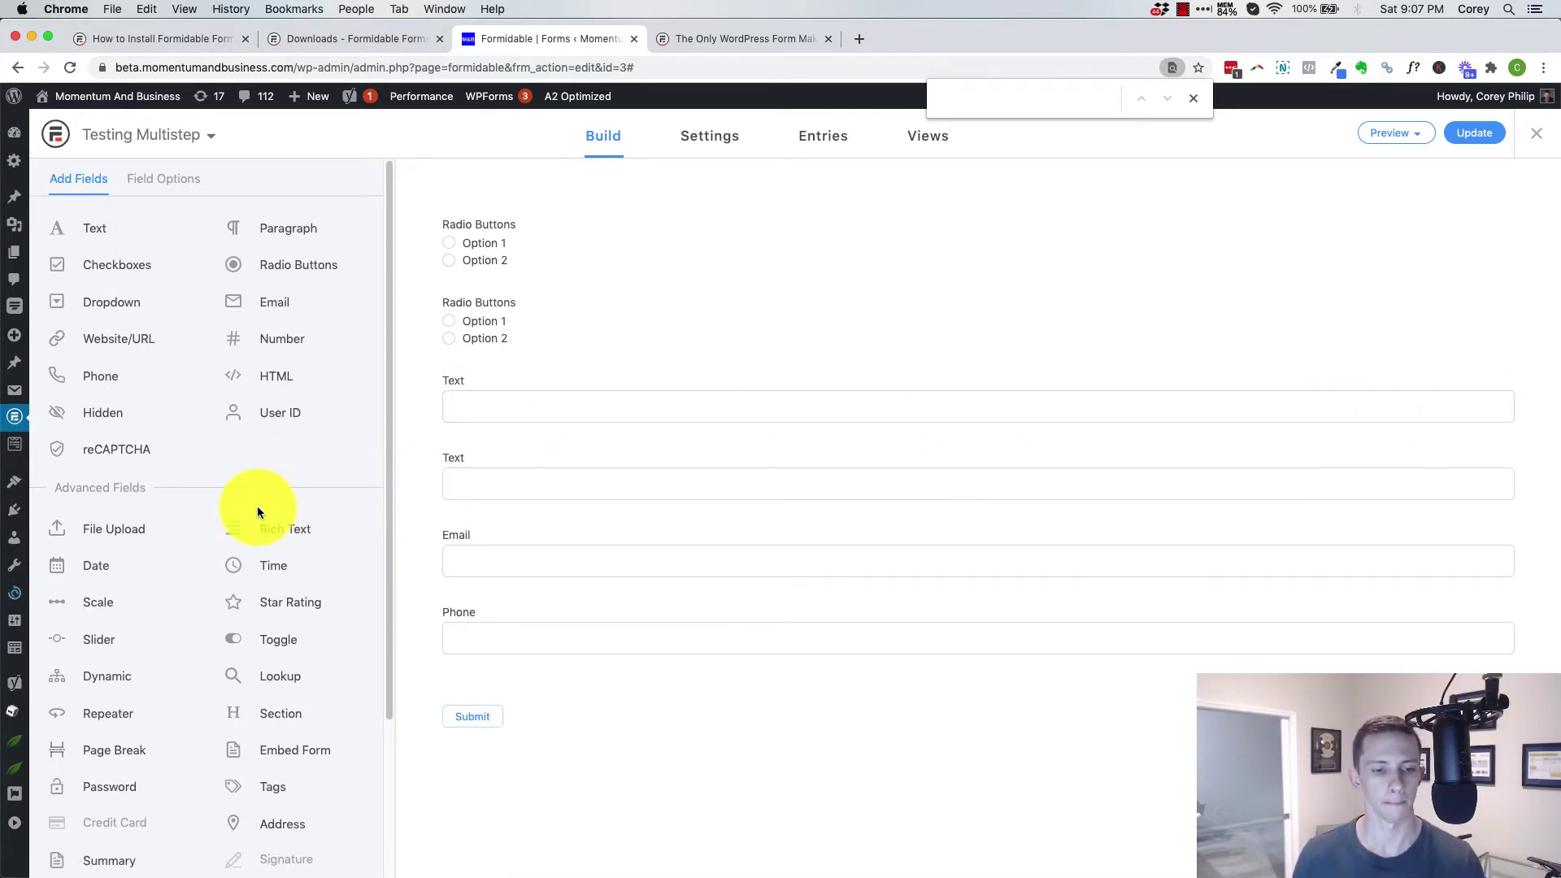
{"action": "scroll", "coordinate": [257, 511], "scroll_direction": "down", "scroll_amount": 5}
{"action": "scroll", "coordinate": [213, 492], "scroll_direction": "up", "scroll_amount": 2}
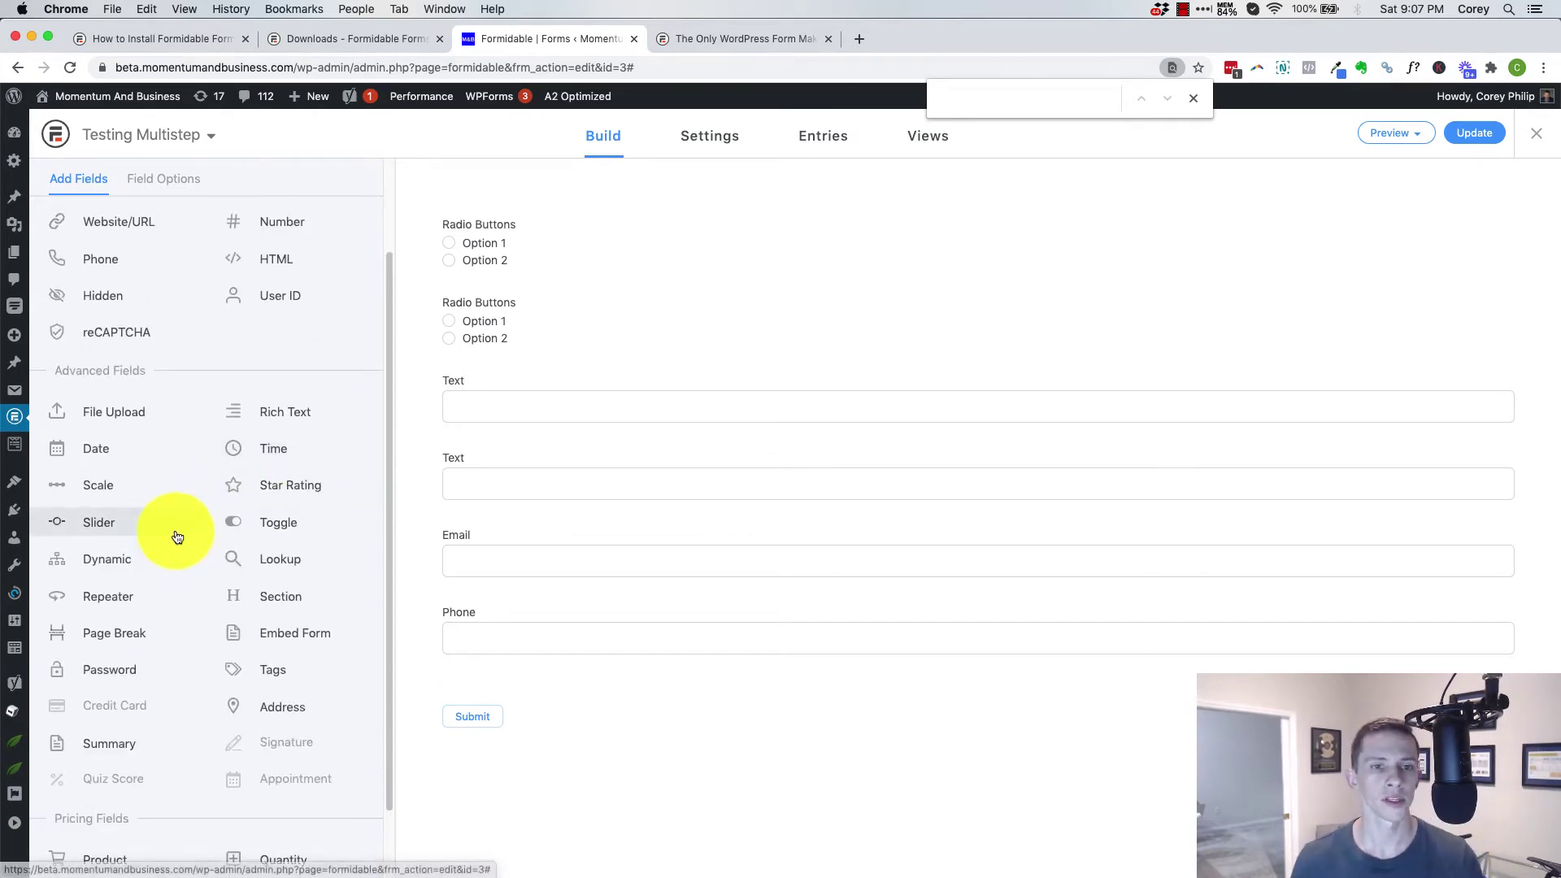
{"action": "scroll", "coordinate": [172, 537], "scroll_direction": "up", "scroll_amount": 3}
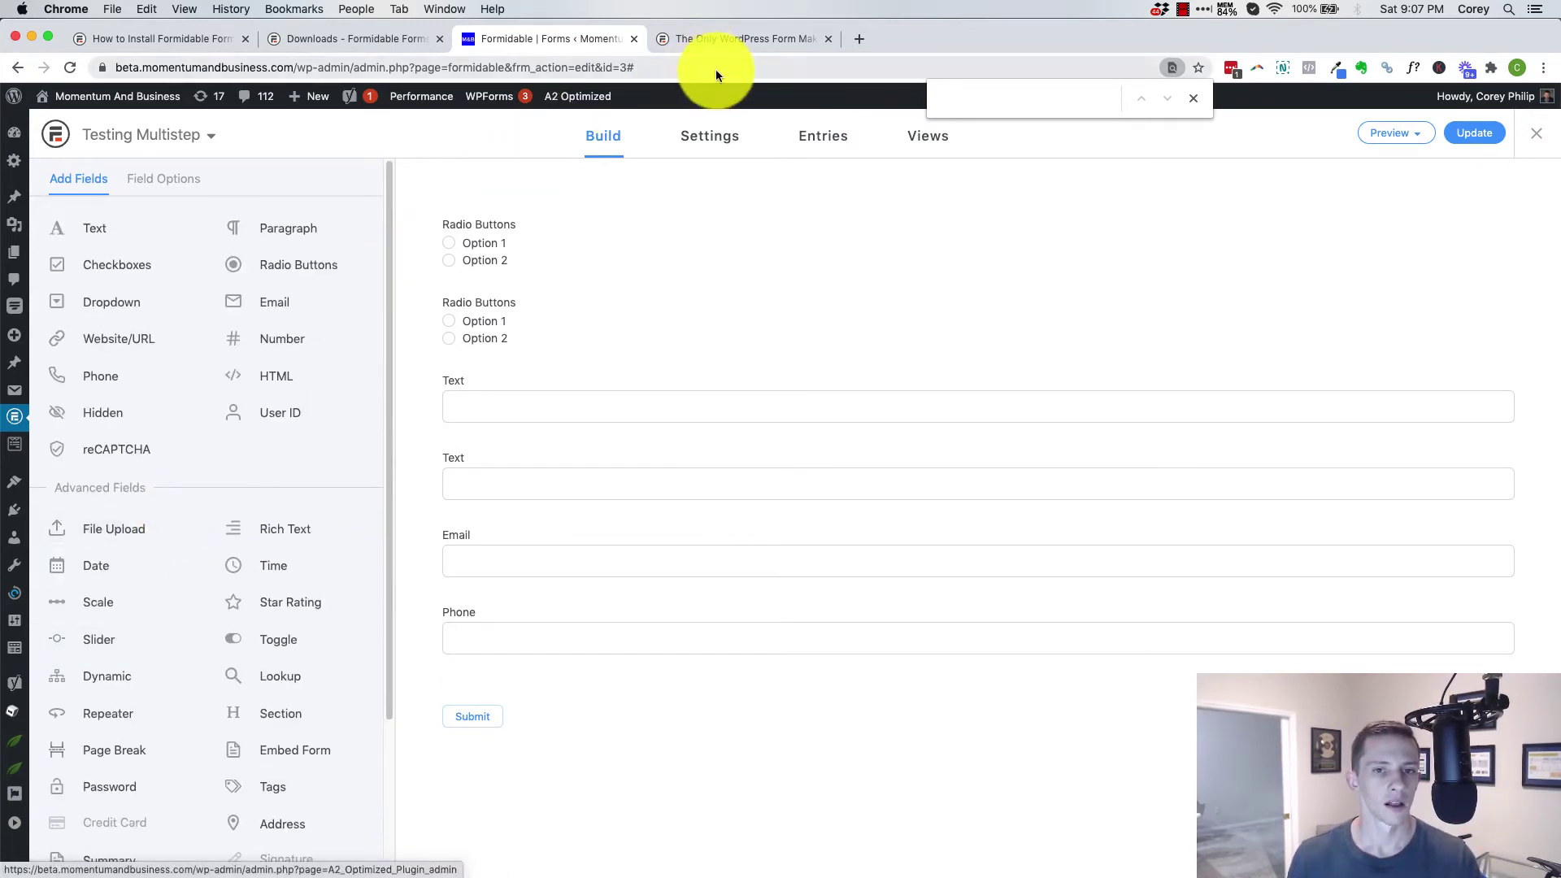
Save the form with its new fields and open its general form settings.
{"action": "left_click", "coordinate": [709, 138]}
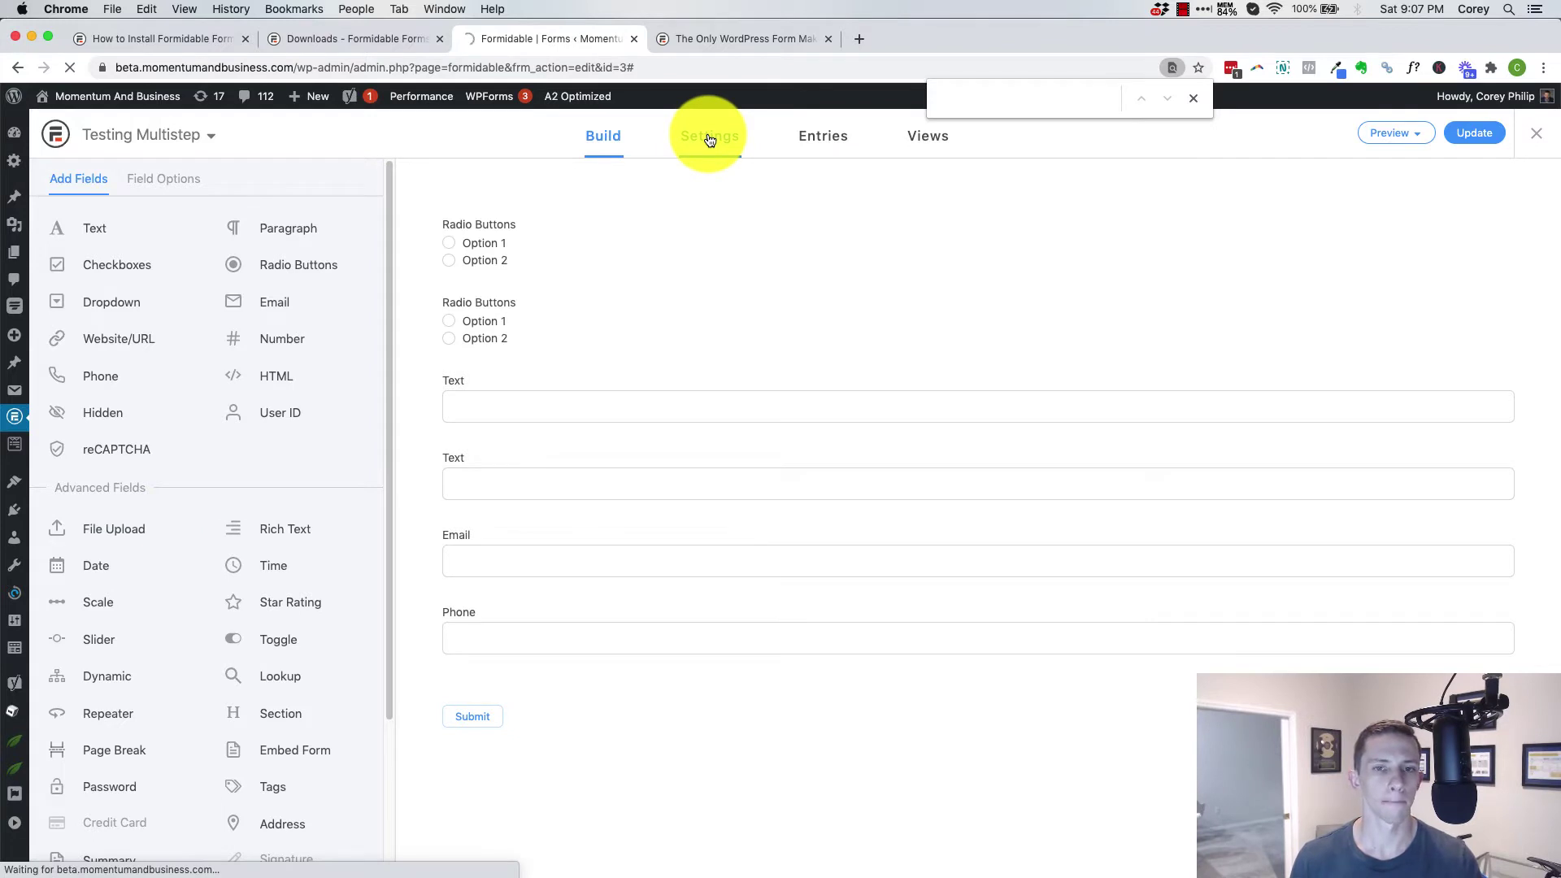
{"action": "left_click", "coordinate": [1473, 135]}
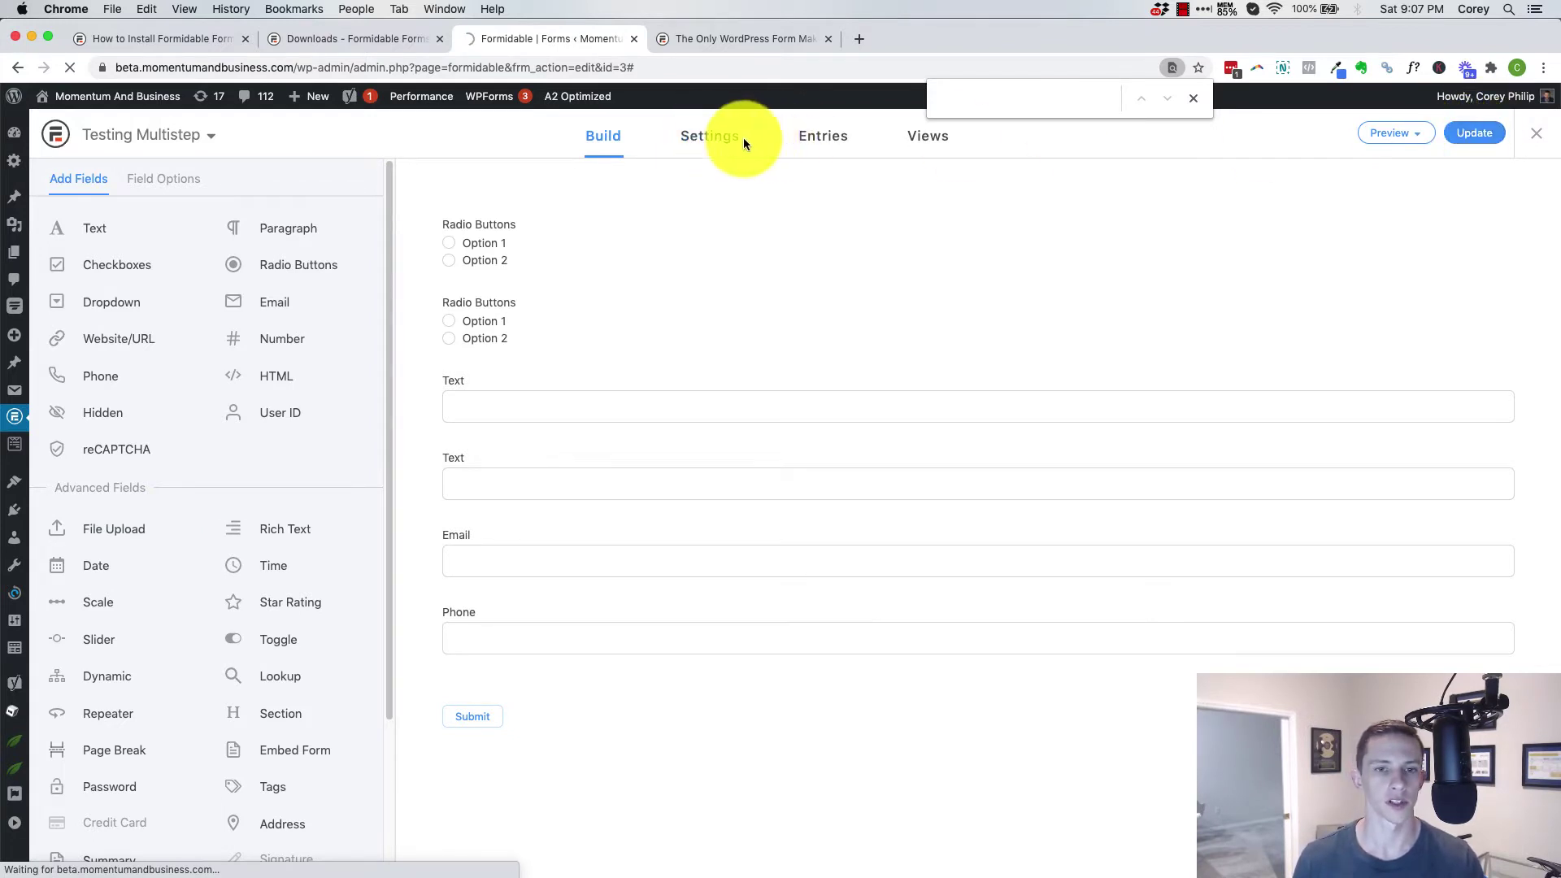
{"action": "left_click", "coordinate": [717, 138]}
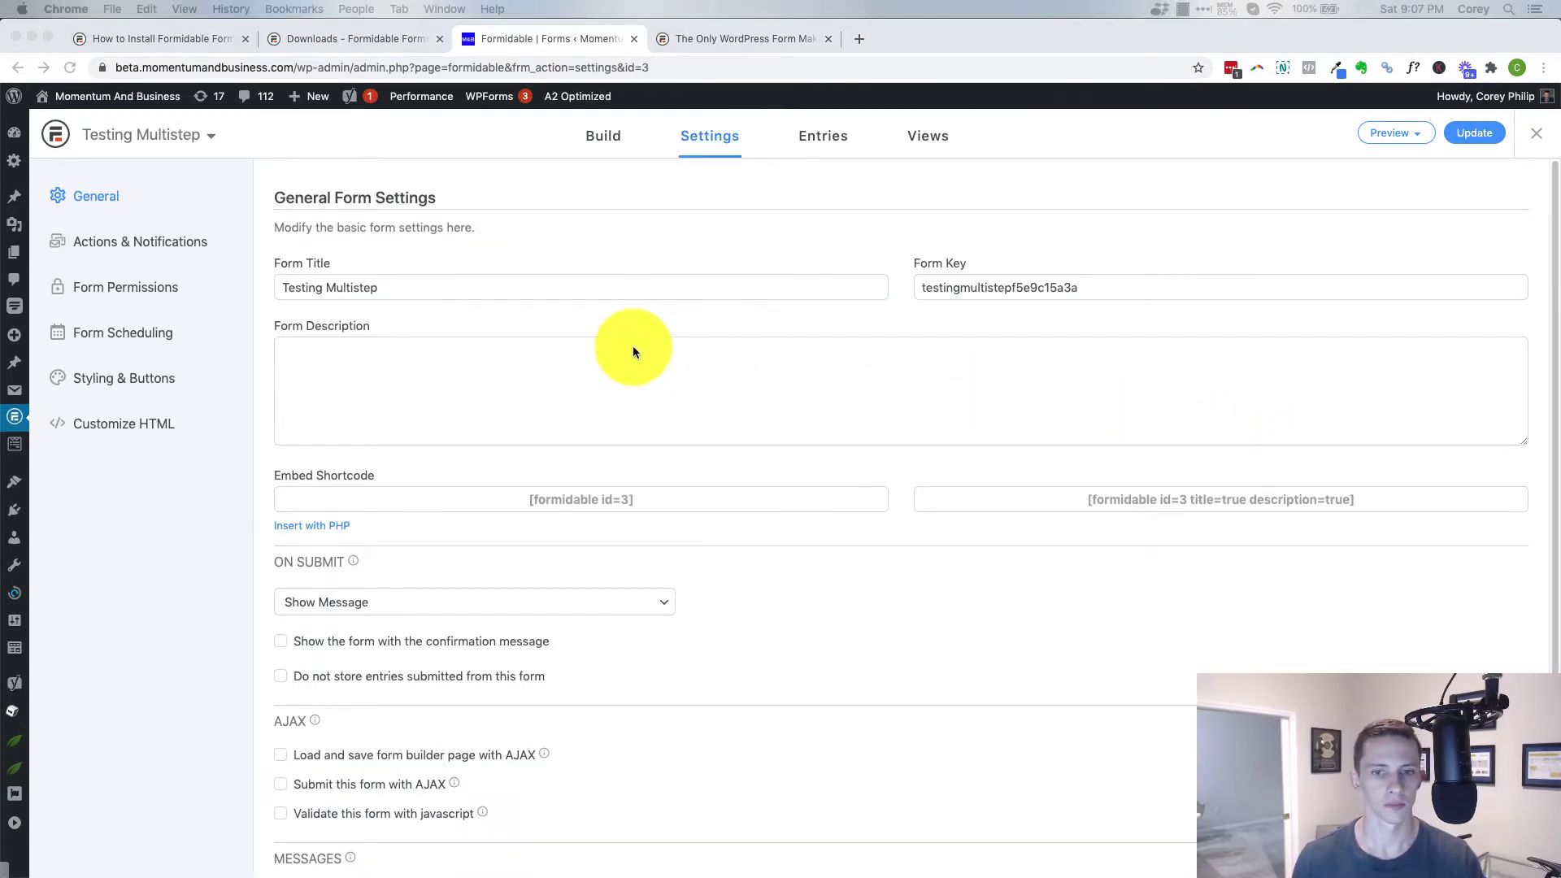
{"action": "scroll", "coordinate": [561, 328], "scroll_direction": "down", "scroll_amount": 3}
{"action": "scroll", "coordinate": [559, 330], "scroll_direction": "up", "scroll_amount": 3}
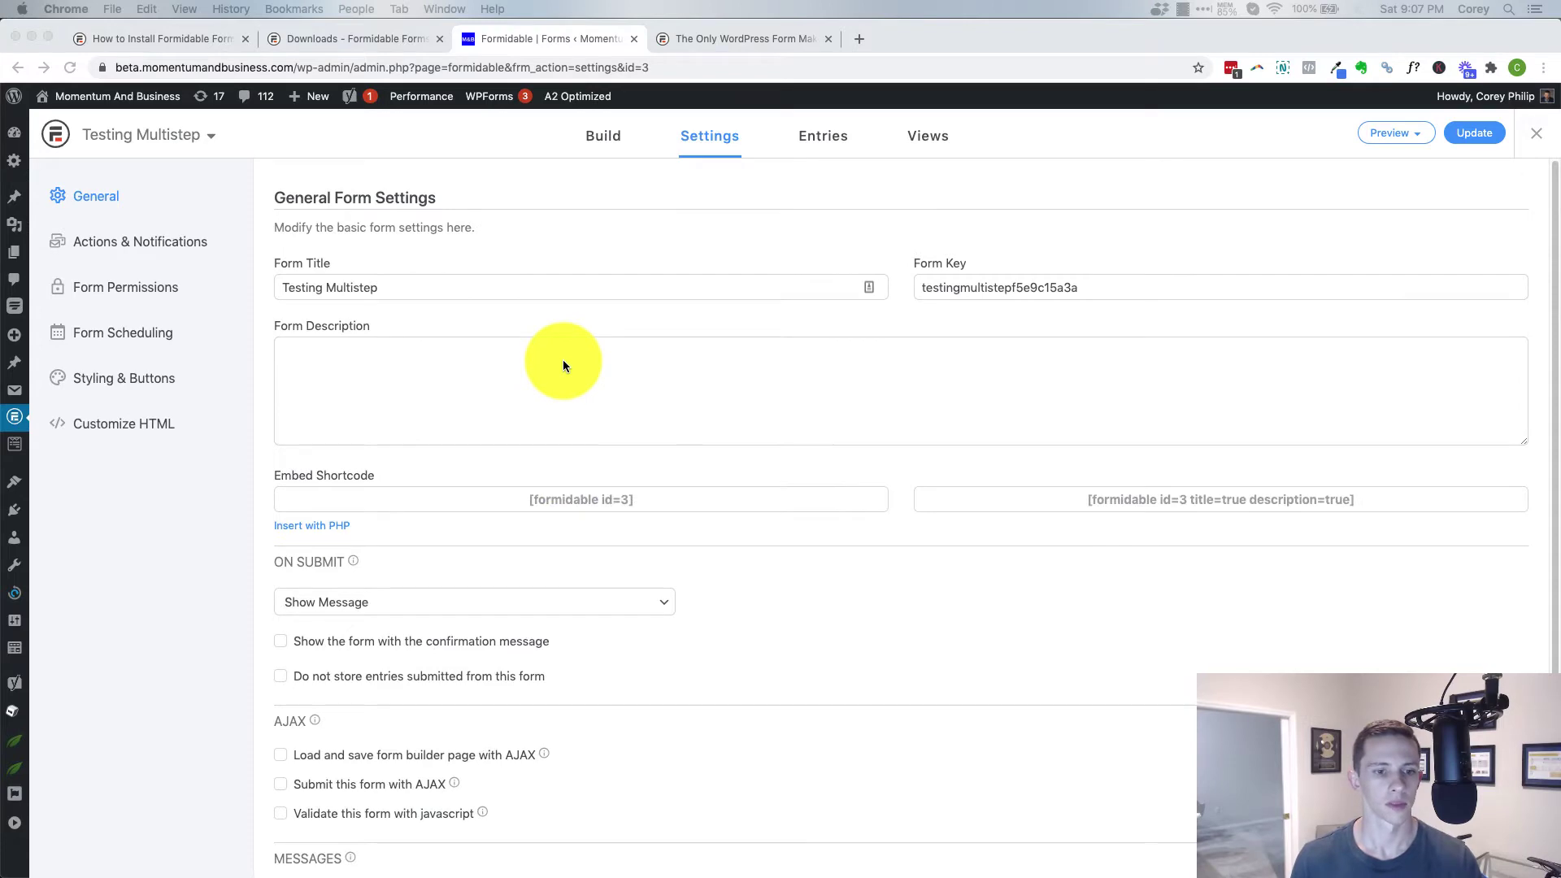
Look through the general form settings and return to the form builder to check the available field types.
{"action": "scroll", "coordinate": [565, 366], "scroll_direction": "down", "scroll_amount": 1}
{"action": "scroll", "coordinate": [570, 367], "scroll_direction": "down", "scroll_amount": 2}
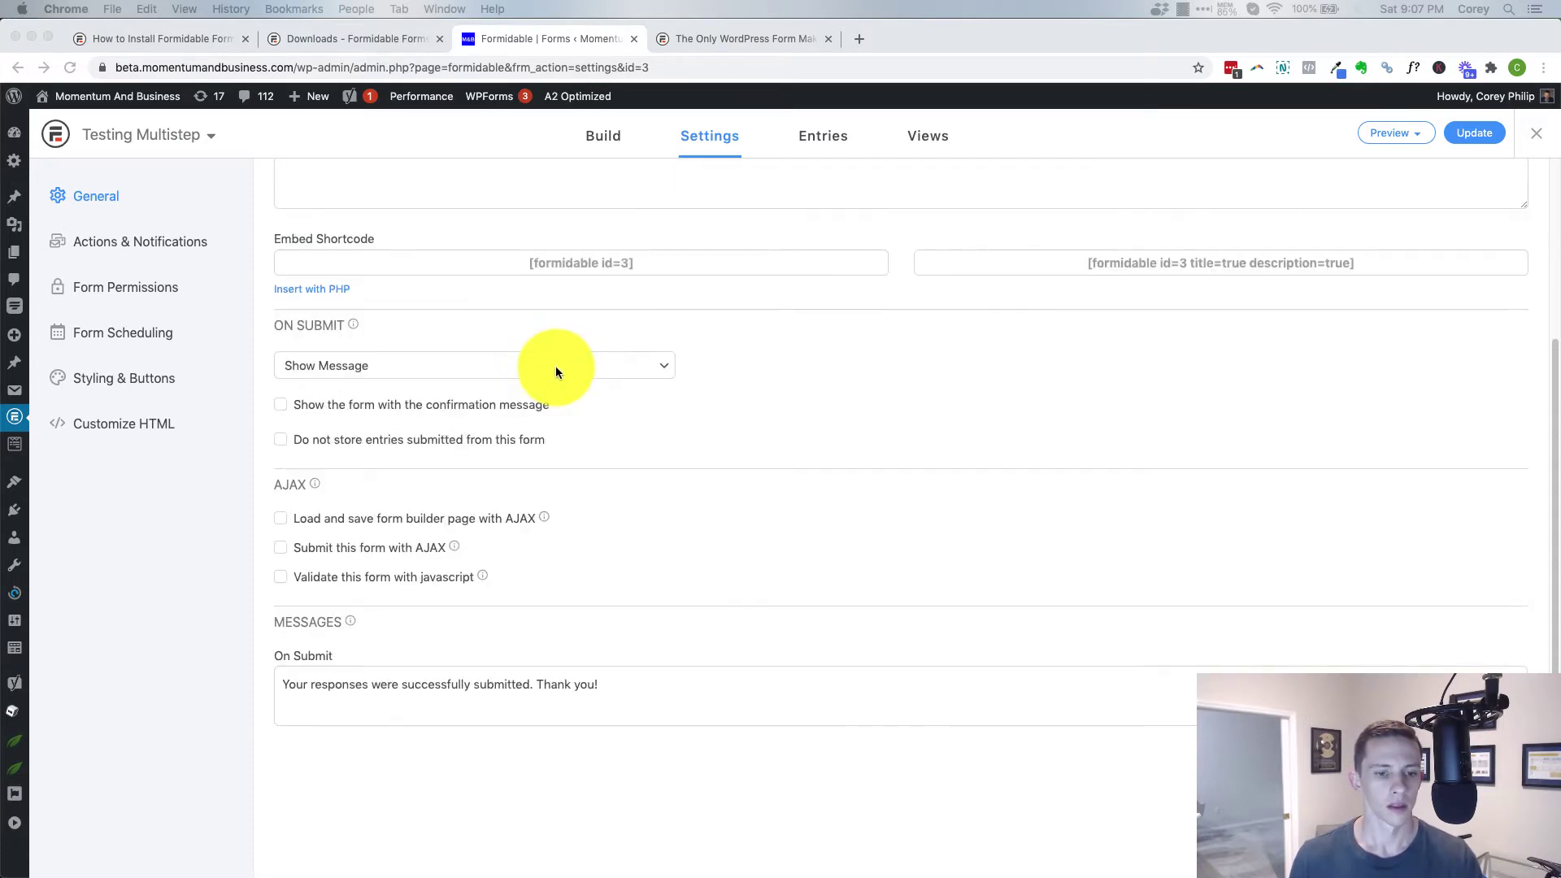
{"action": "scroll", "coordinate": [662, 544], "scroll_direction": "up", "scroll_amount": 3}
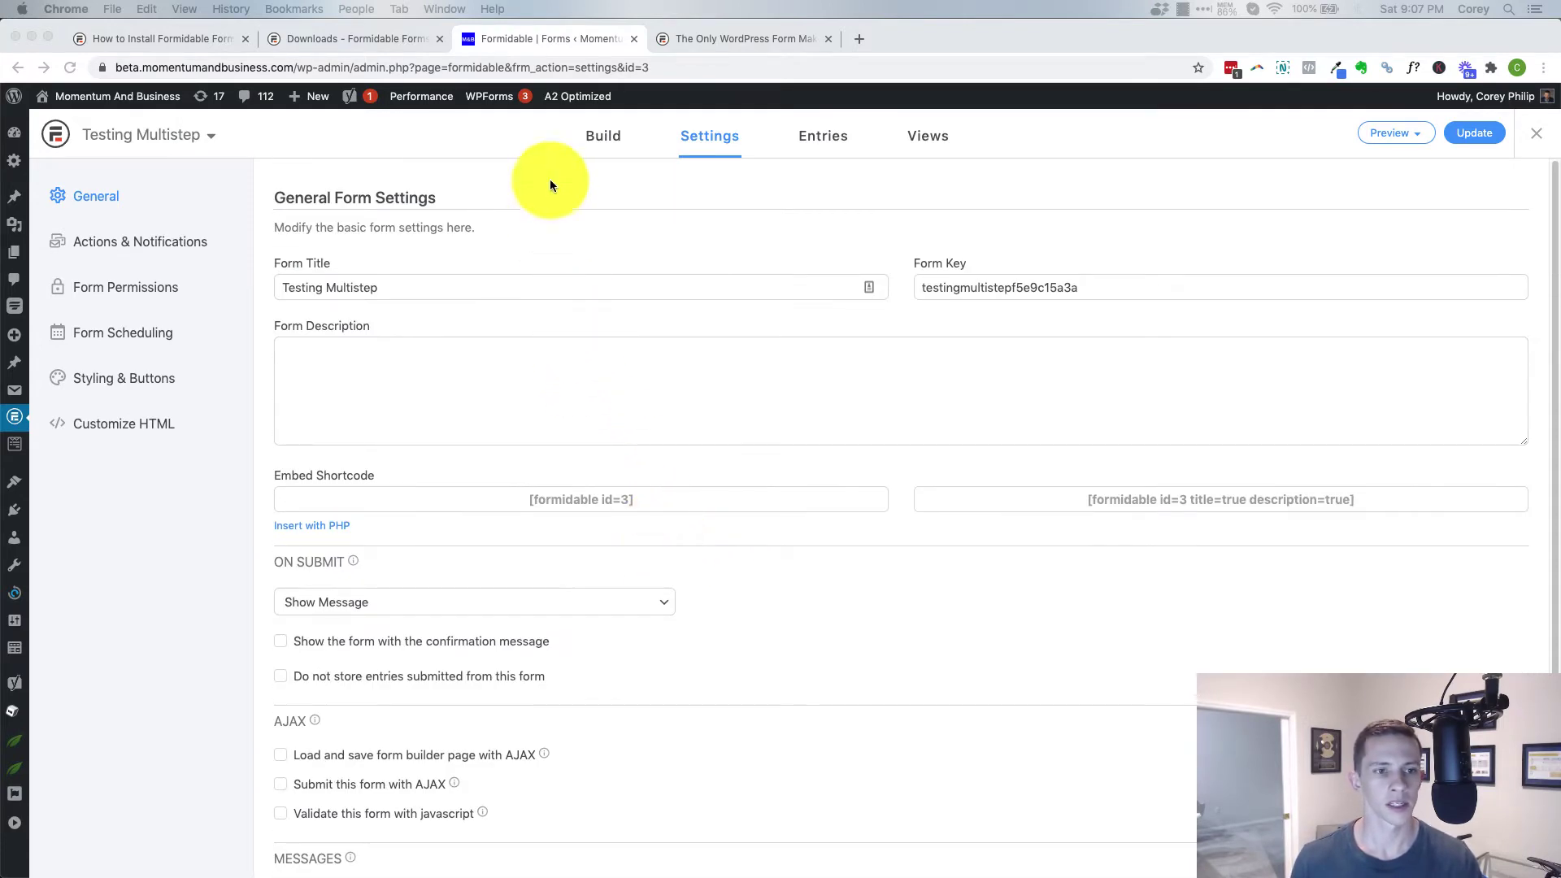
{"action": "left_click", "coordinate": [606, 137]}
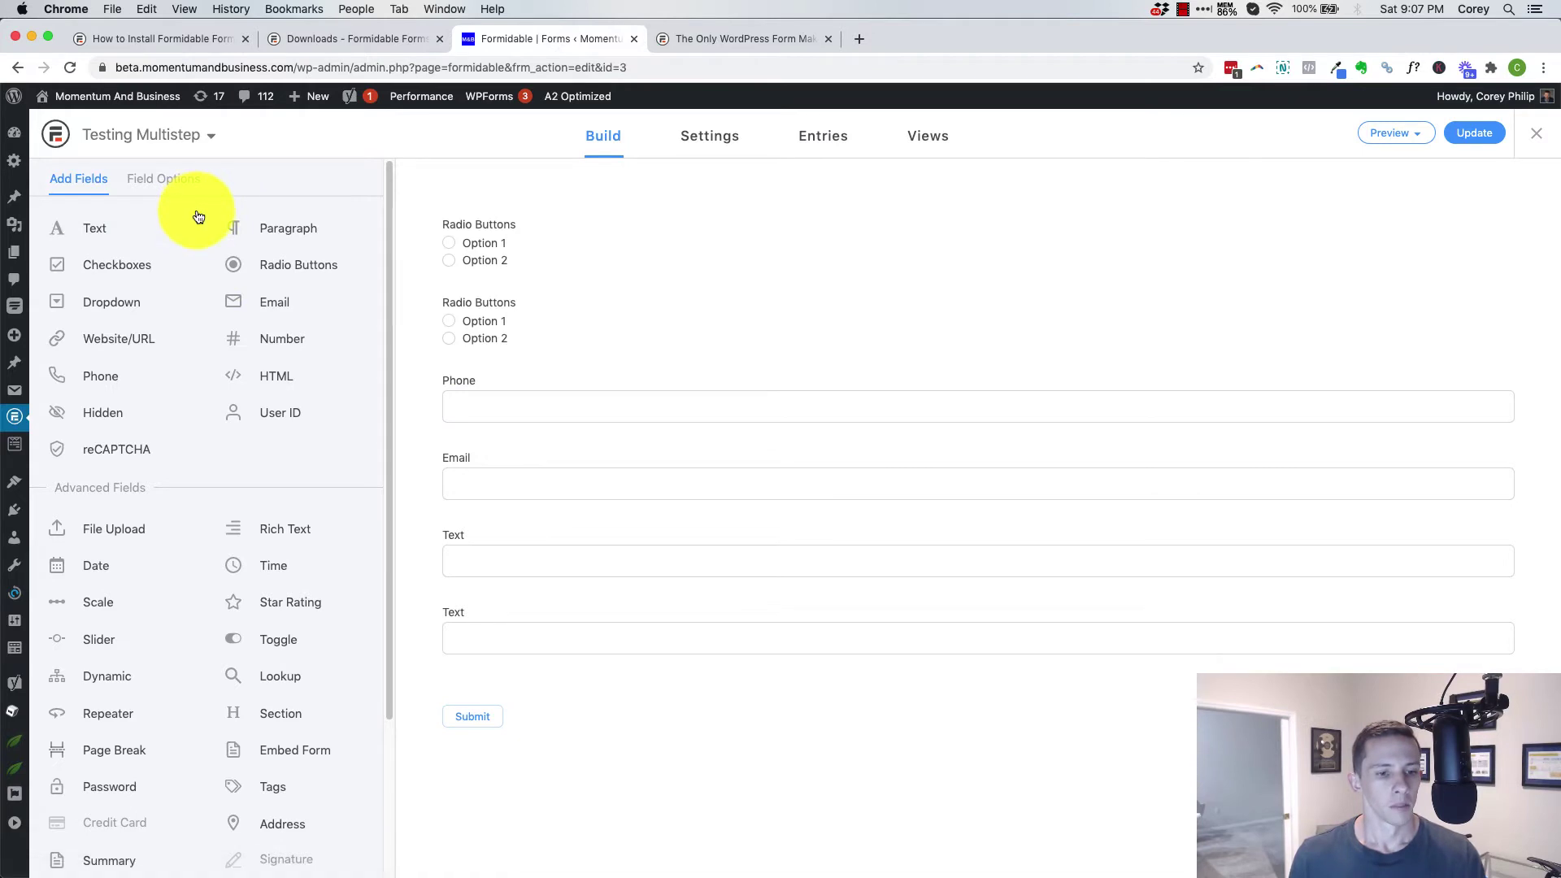
{"action": "scroll", "coordinate": [236, 488], "scroll_direction": "down", "scroll_amount": 3}
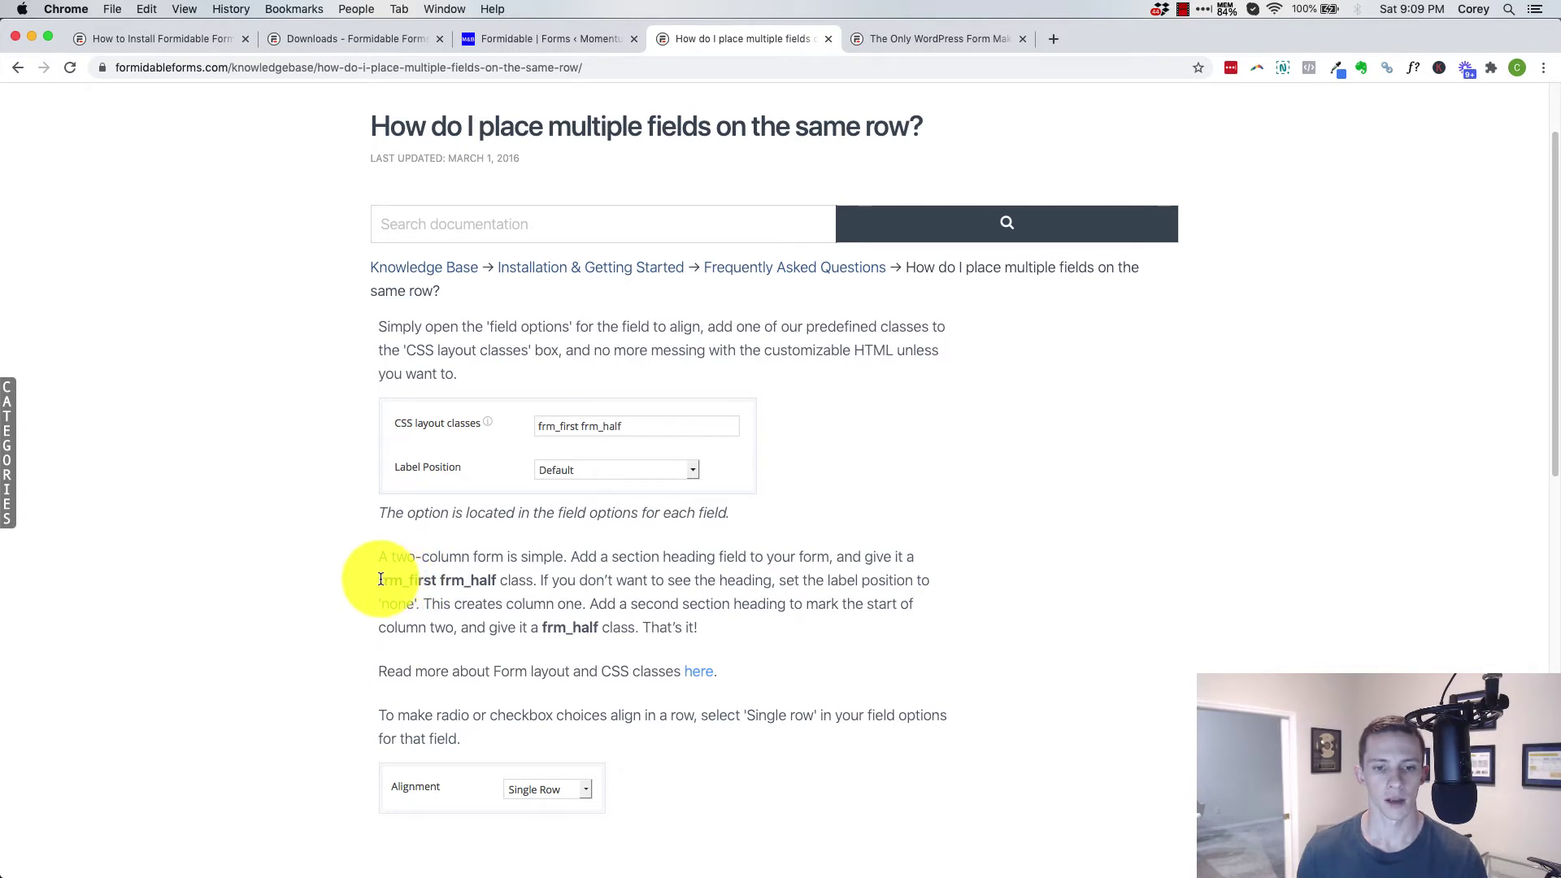
Copy the class names "frm_first frm_half" from the knowledge base article's two-column form instructions.
{"action": "left_click_drag", "start_coordinate": [380, 580], "coordinate": [492, 575]}
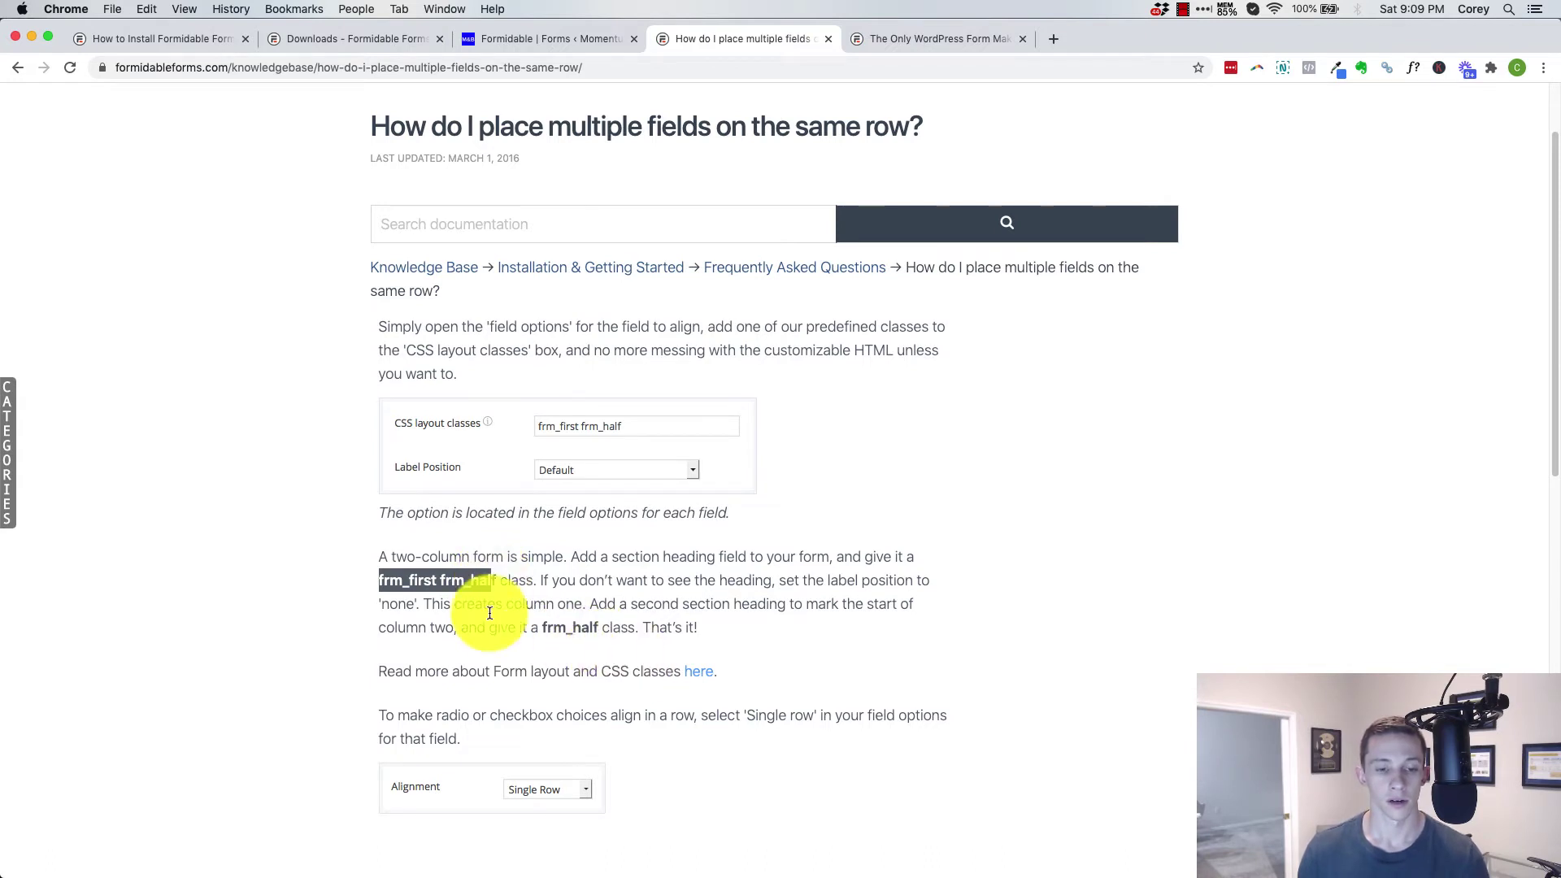
{"action": "left_click", "coordinate": [380, 580]}
{"action": "left_click_drag", "start_coordinate": [380, 580], "coordinate": [501, 573]}
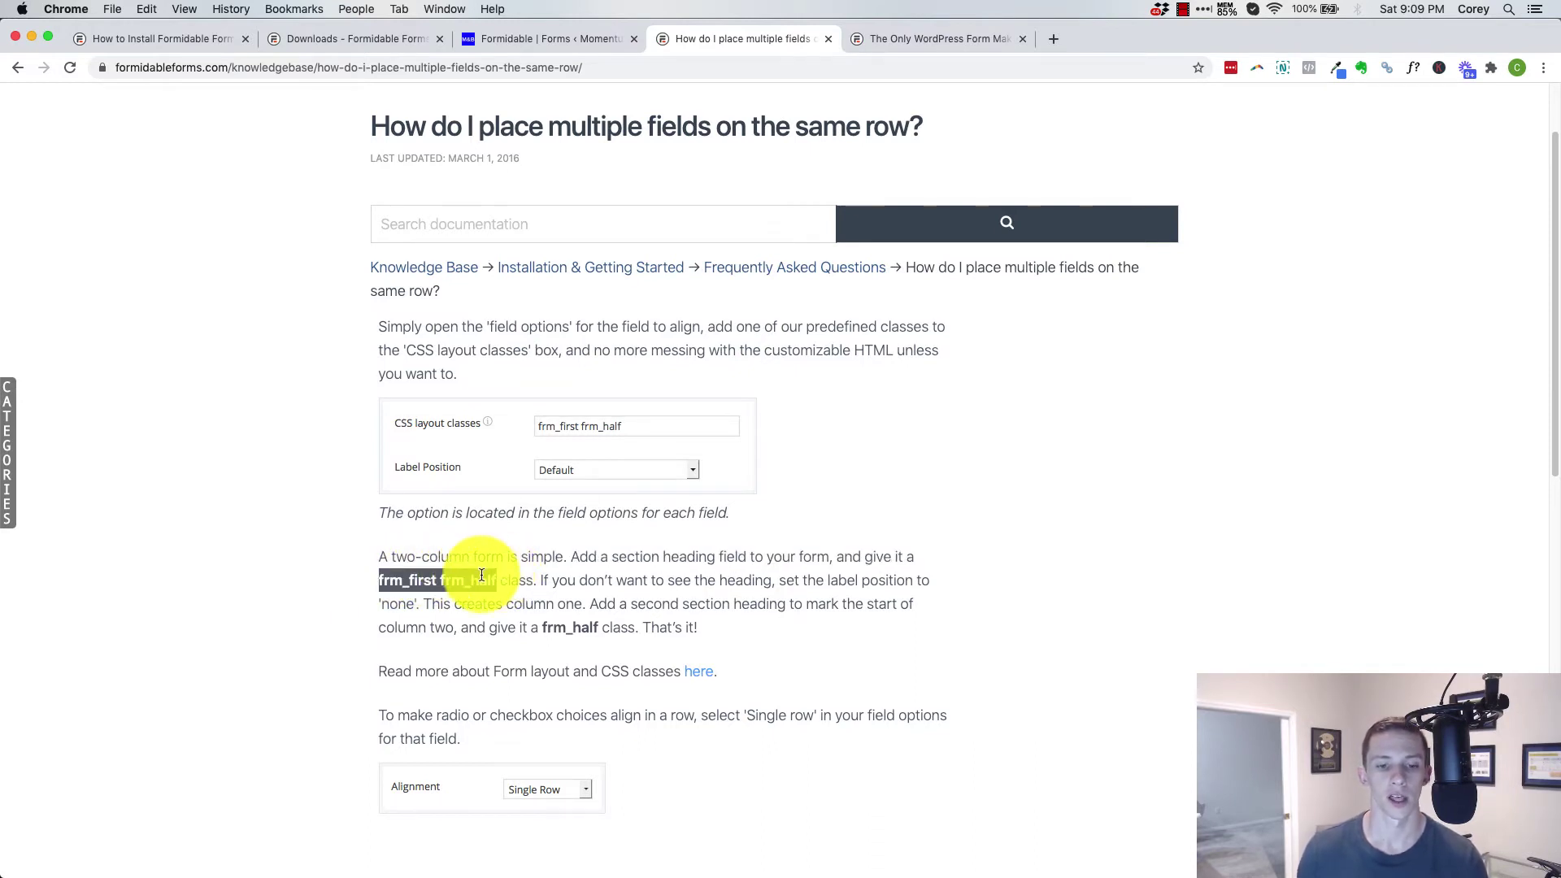
{"action": "right_click", "coordinate": [480, 570]}
{"action": "left_click", "coordinate": [519, 601]}
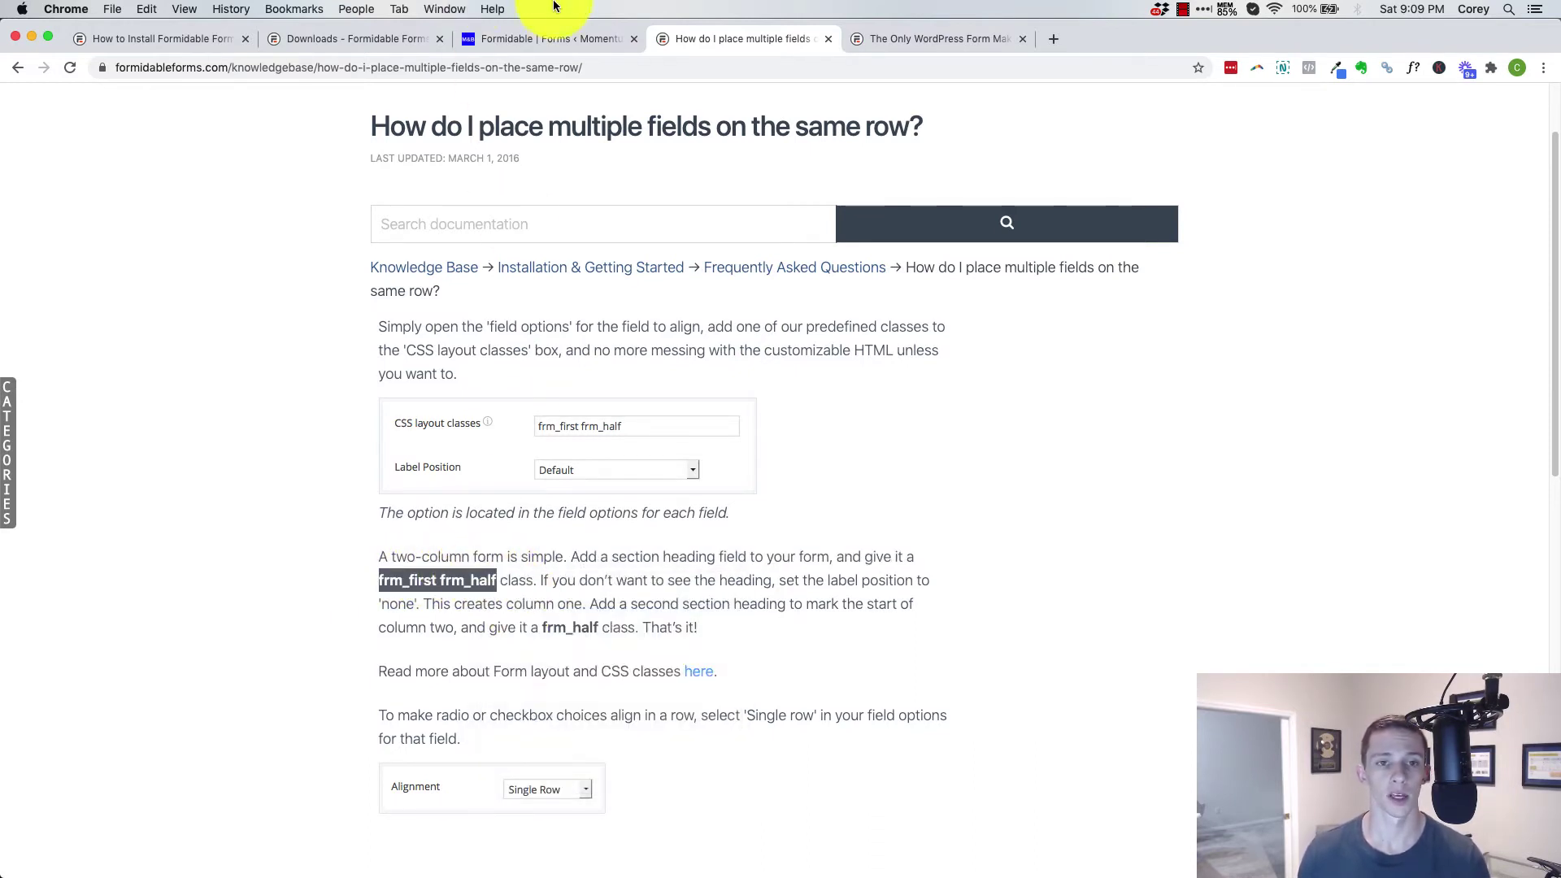
Return to the form builder and give the first Text field the half-width layout class frm_half.
{"action": "left_click", "coordinate": [544, 33]}
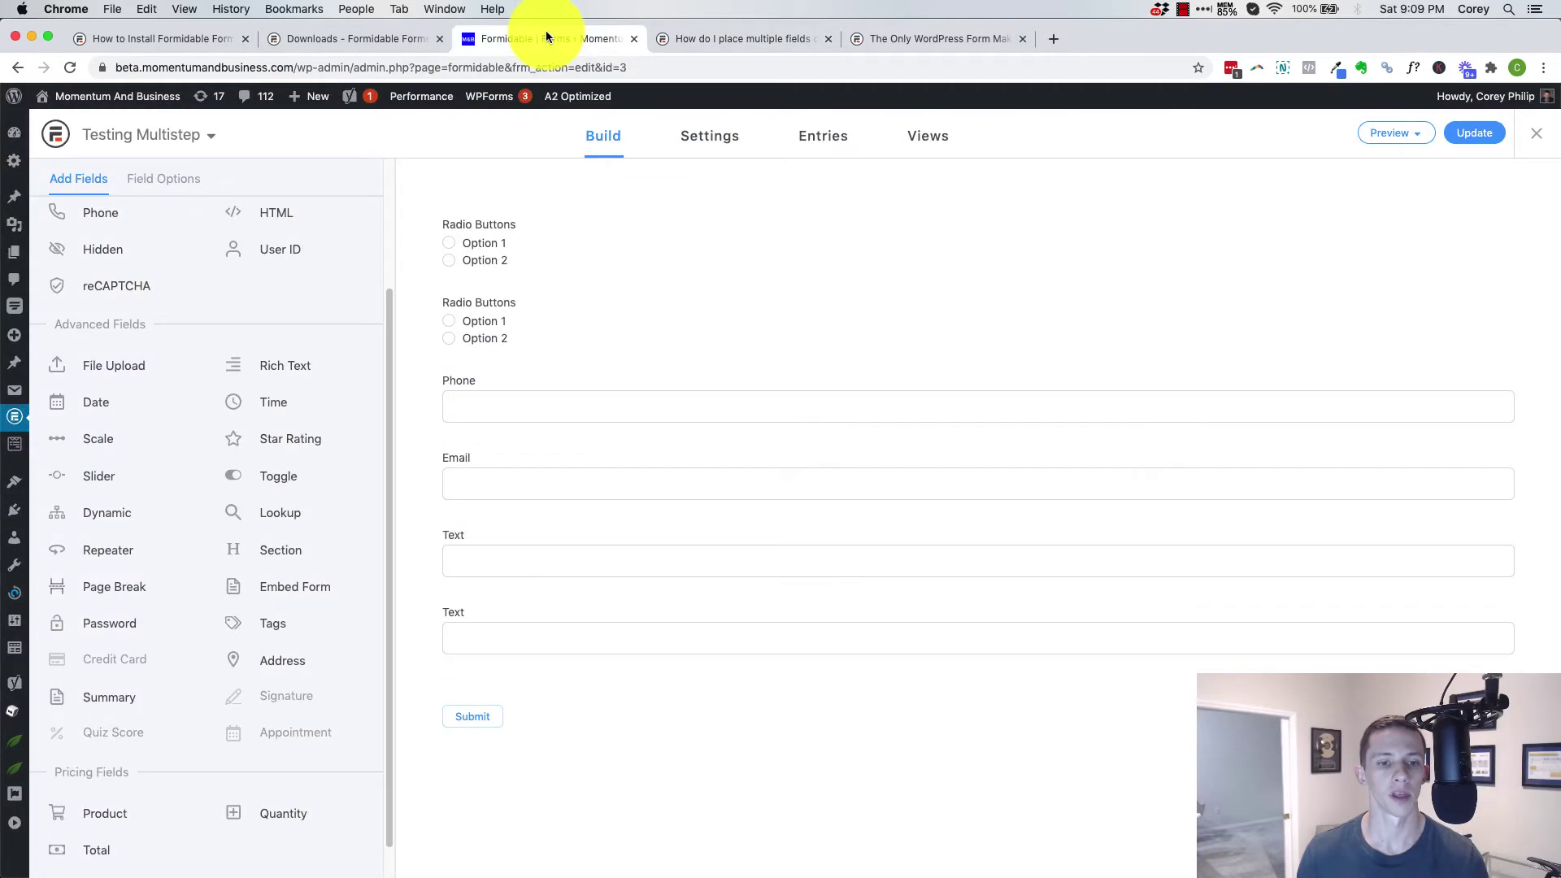
{"action": "left_click", "coordinate": [501, 535]}
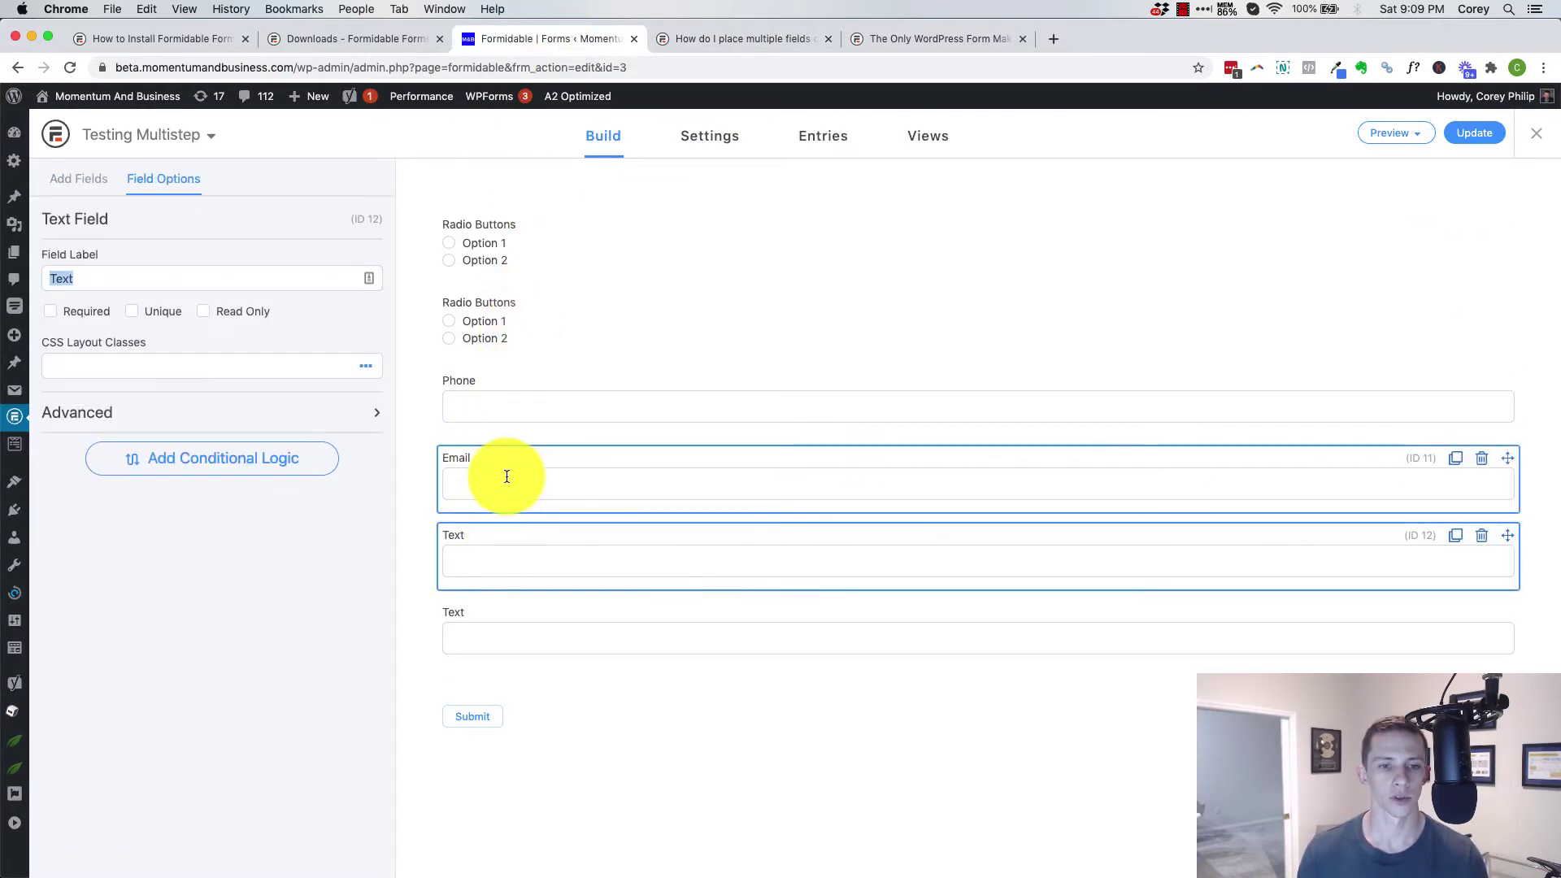
{"action": "left_click", "coordinate": [234, 367]}
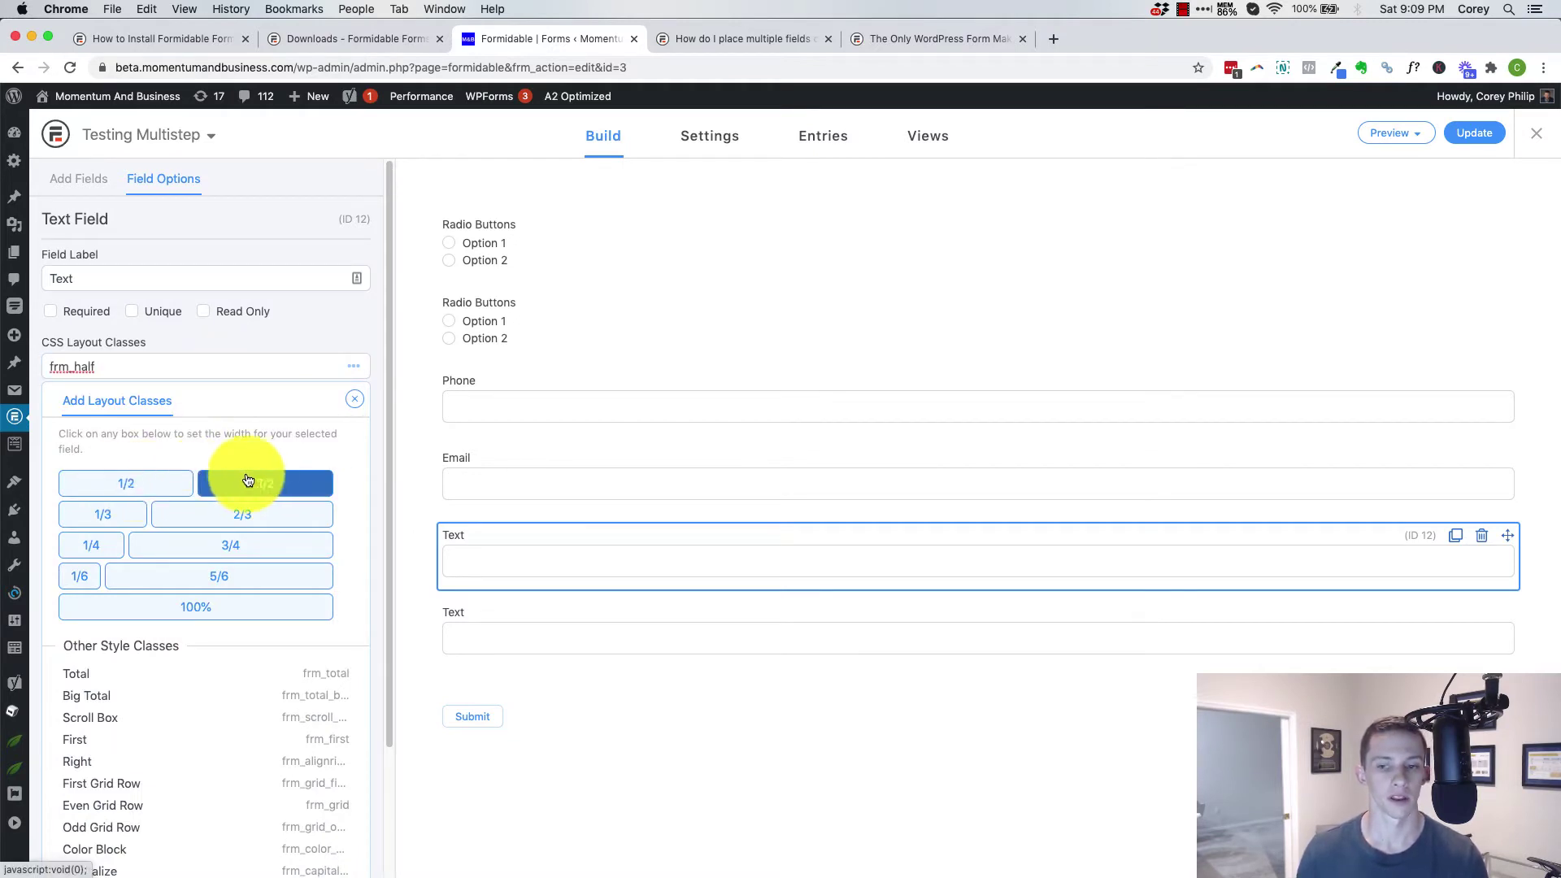
{"action": "left_click", "coordinate": [95, 484]}
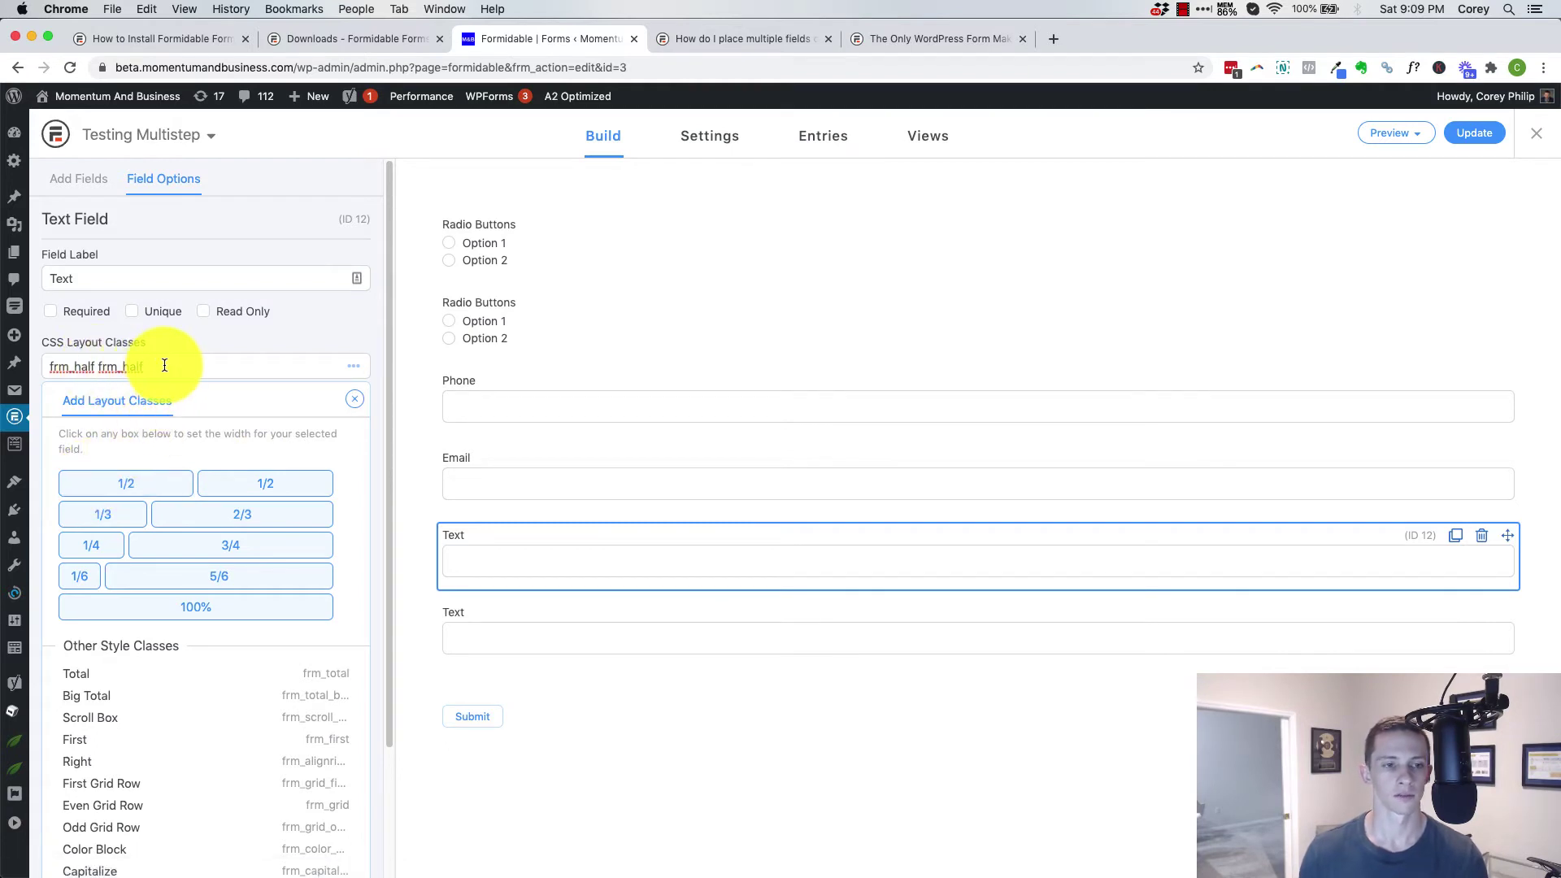
{"action": "key", "text": "BackSpace"}
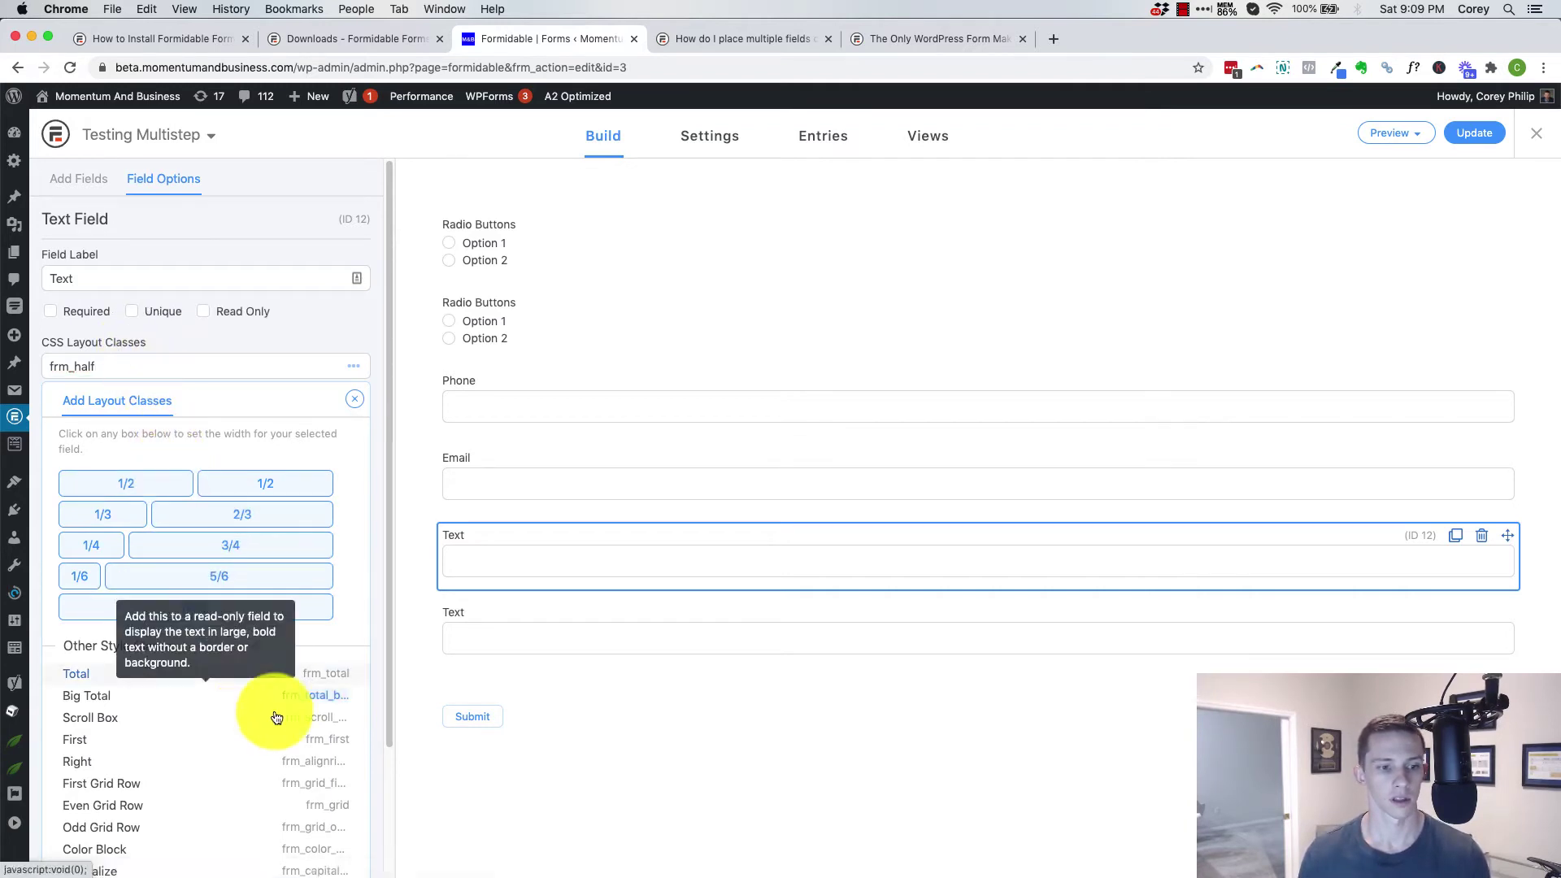
{"action": "left_click", "coordinate": [353, 374]}
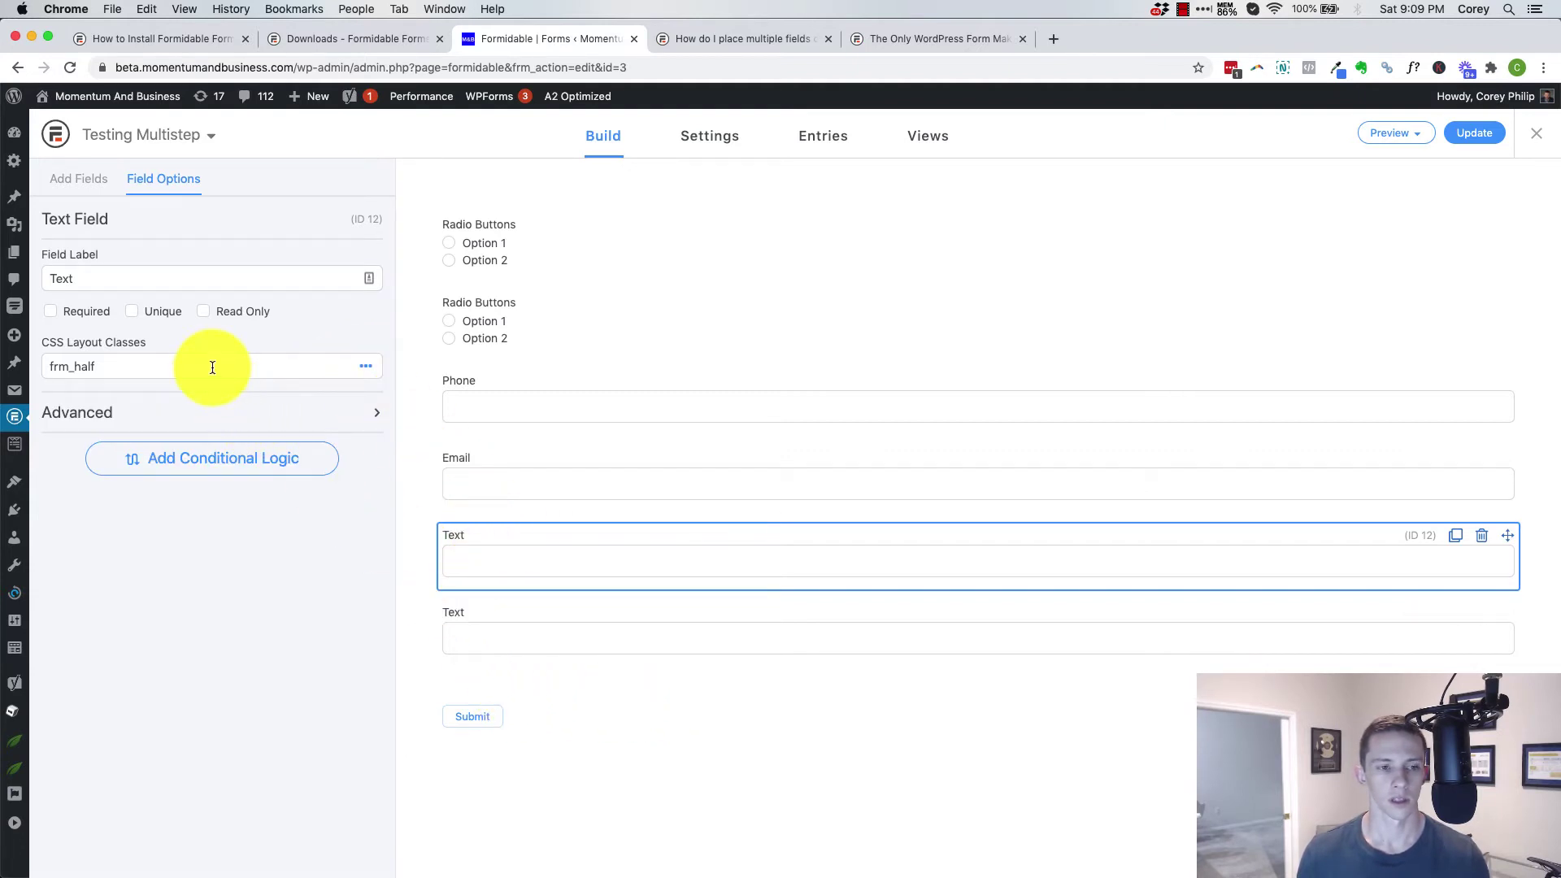
Give the second Text field the half-width layout class frm_half and save the form.
{"action": "left_click", "coordinate": [593, 637]}
{"action": "left_click", "coordinate": [309, 366]}
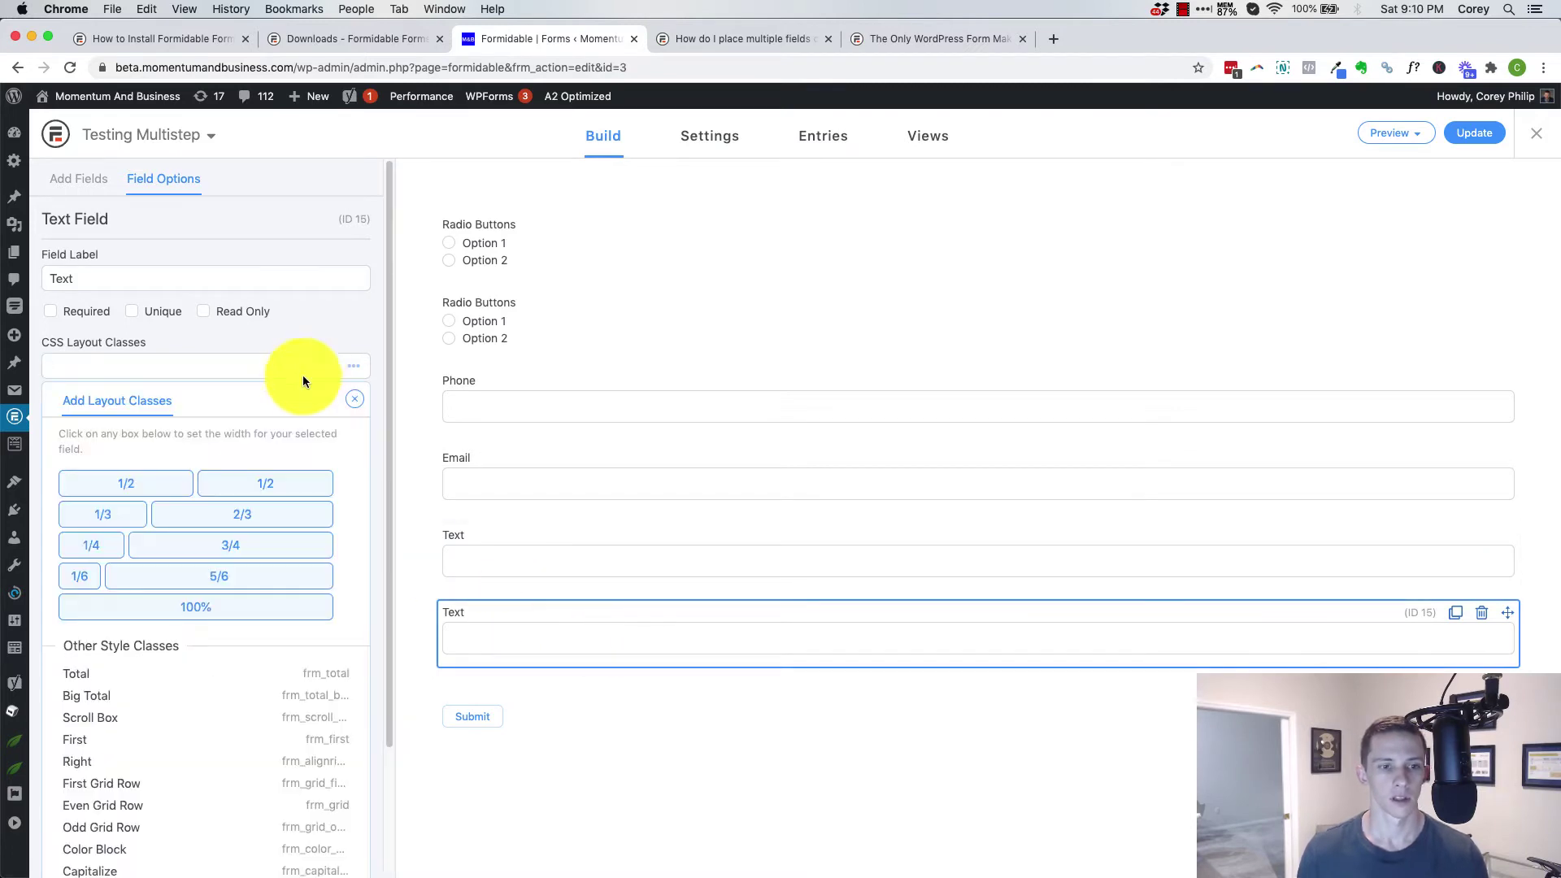
{"action": "left_click", "coordinate": [265, 483]}
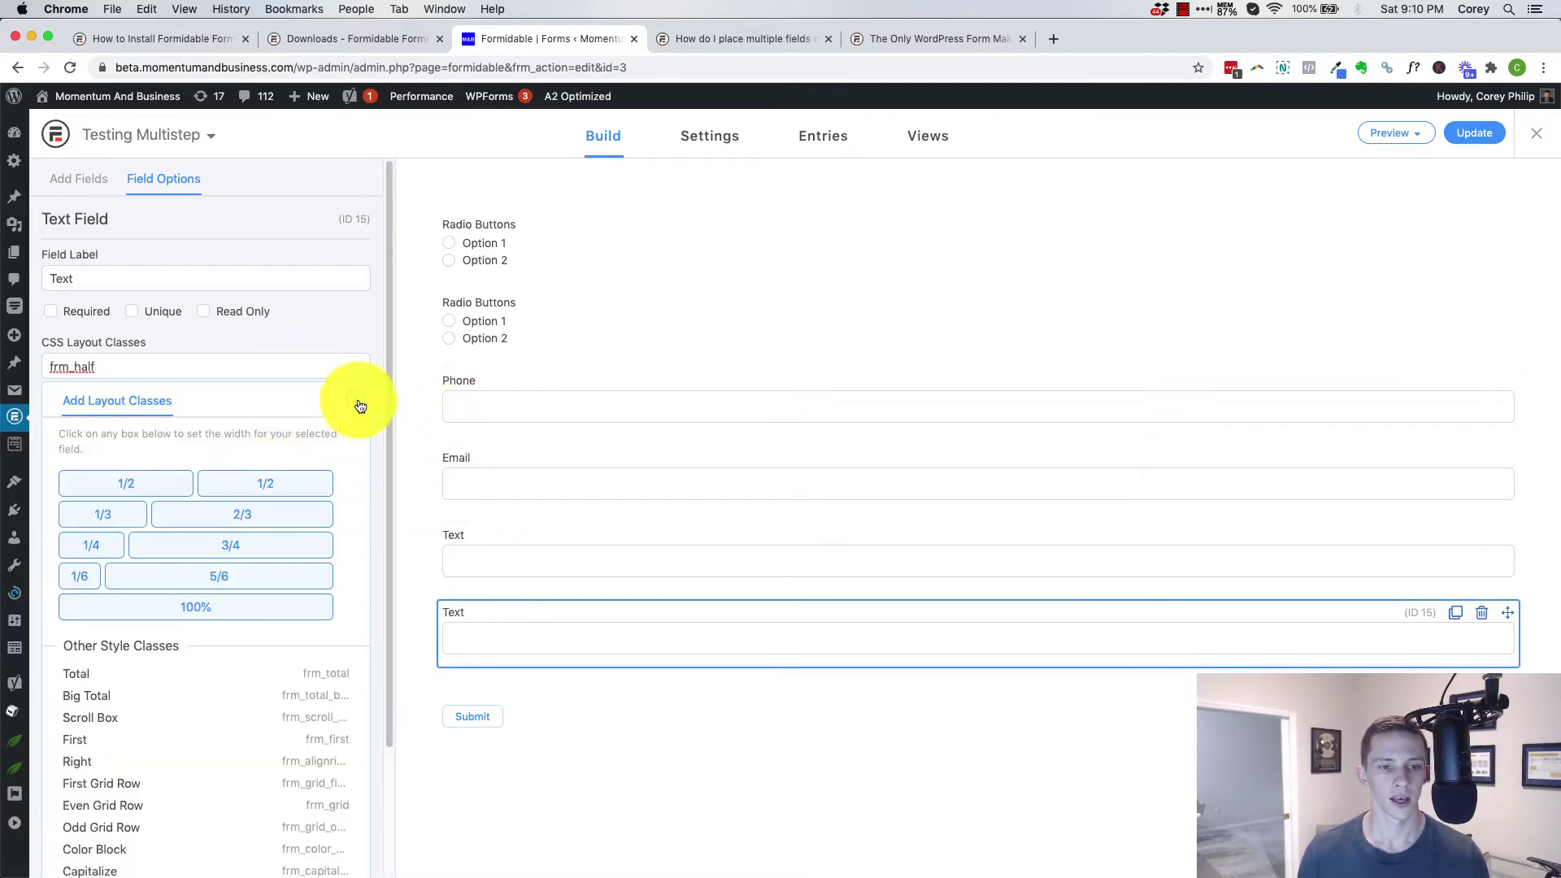
{"action": "left_click", "coordinate": [1478, 134]}
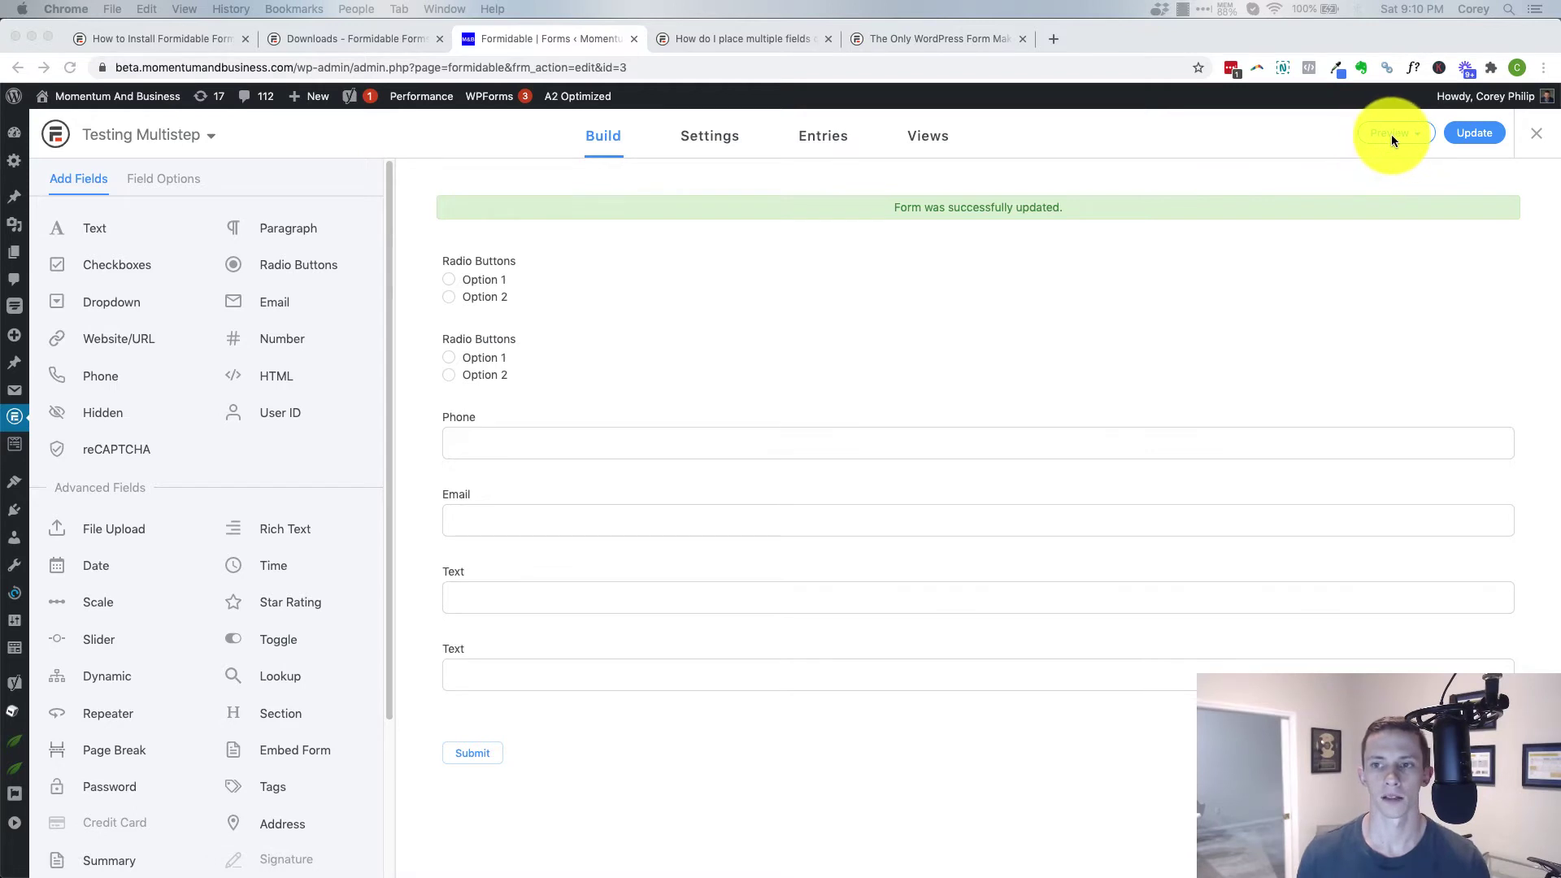
Preview the saved form on a blank page to check its layout.
{"action": "left_click", "coordinate": [1366, 165]}
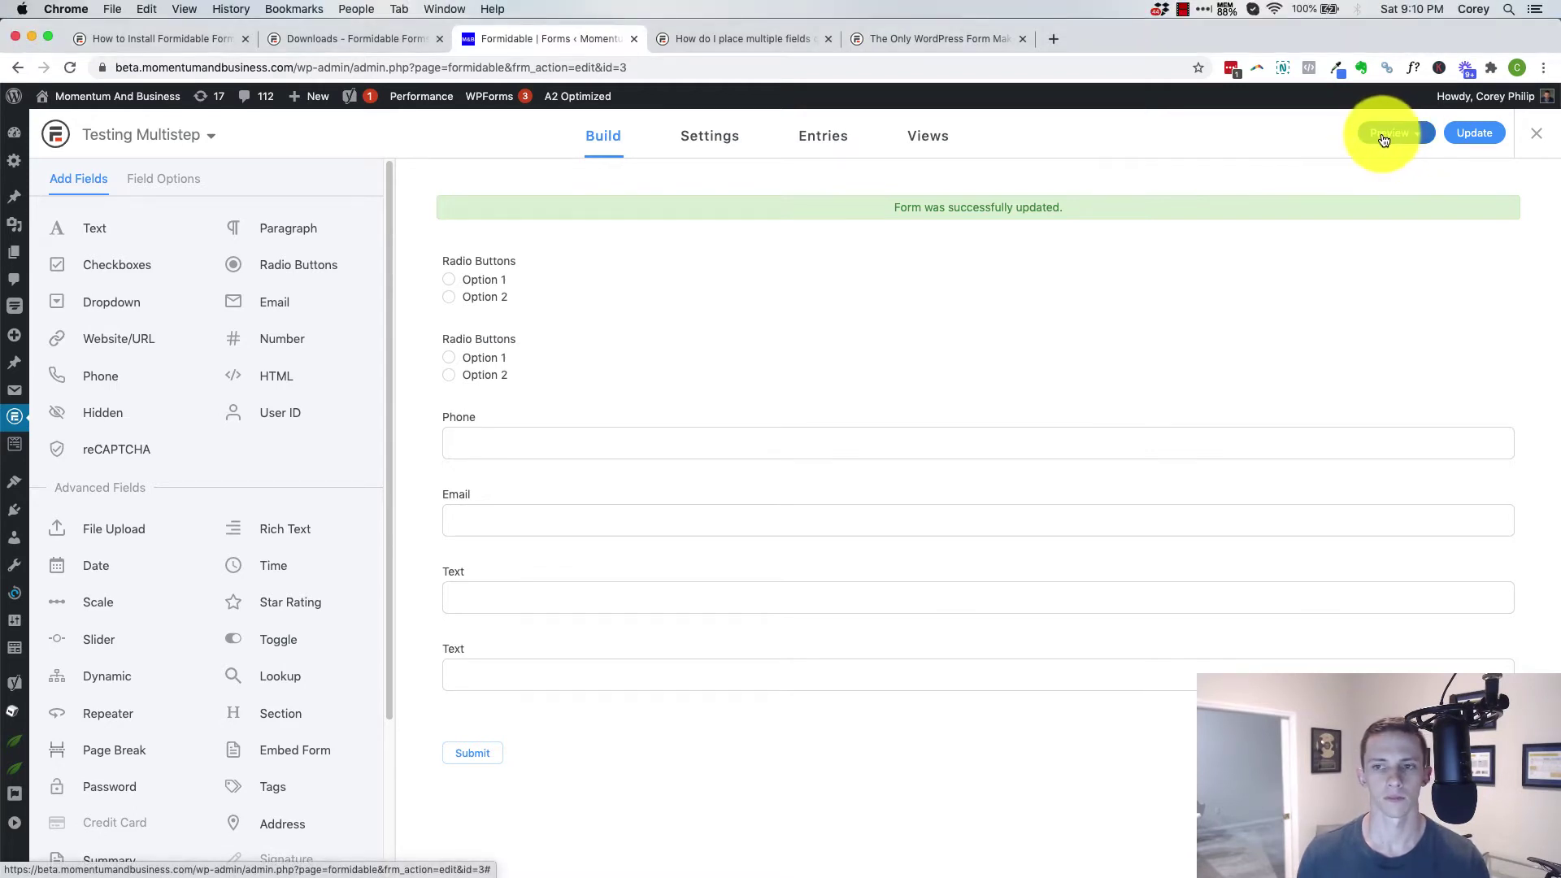
{"action": "left_click", "coordinate": [1384, 140]}
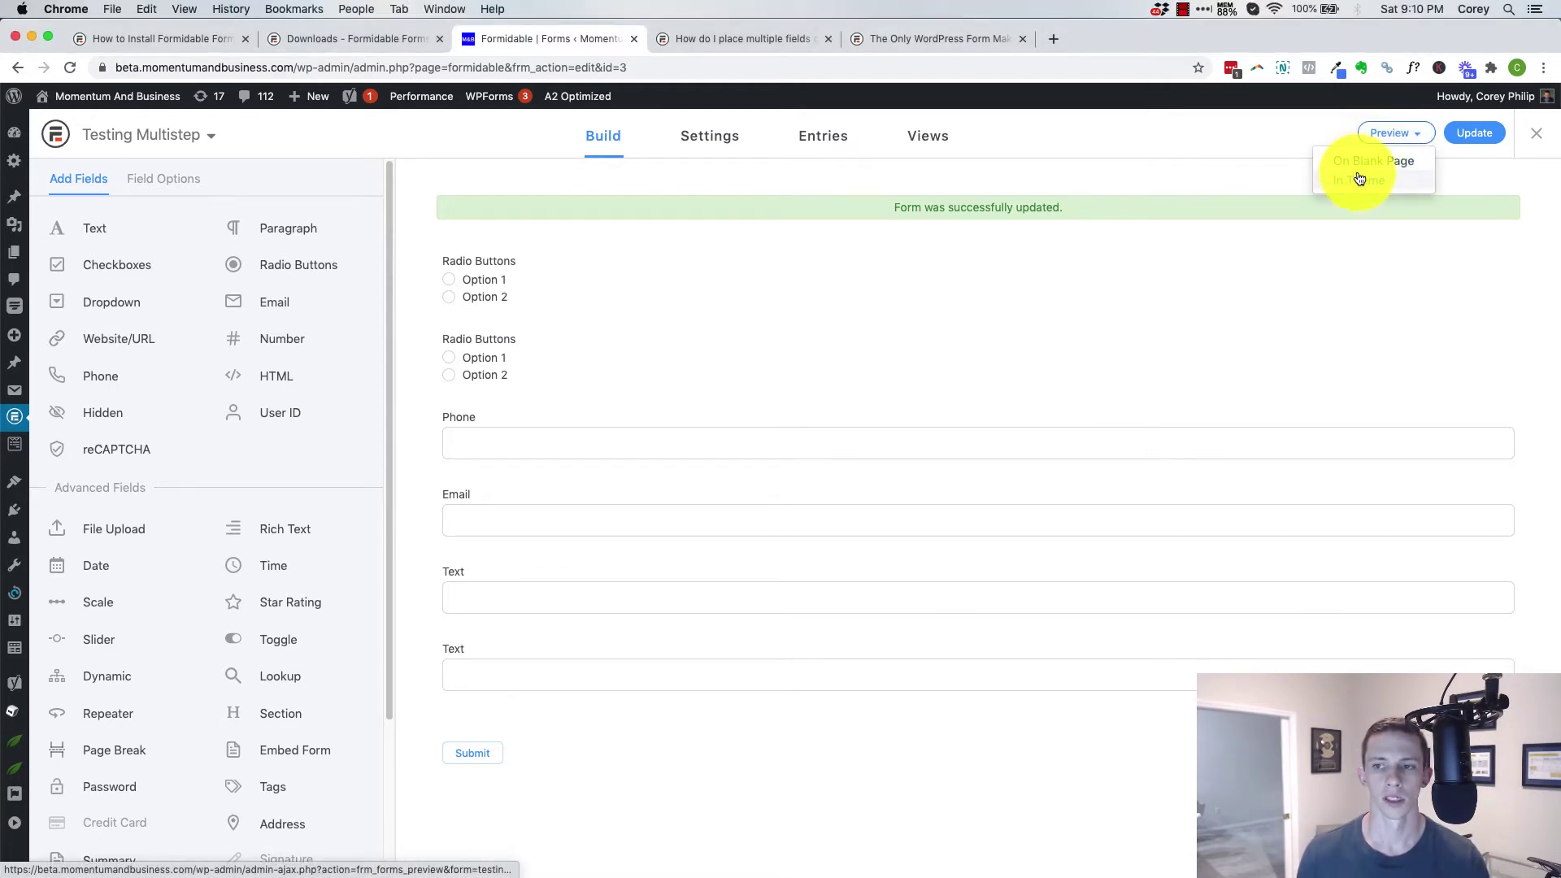
{"action": "left_click", "coordinate": [1360, 179]}
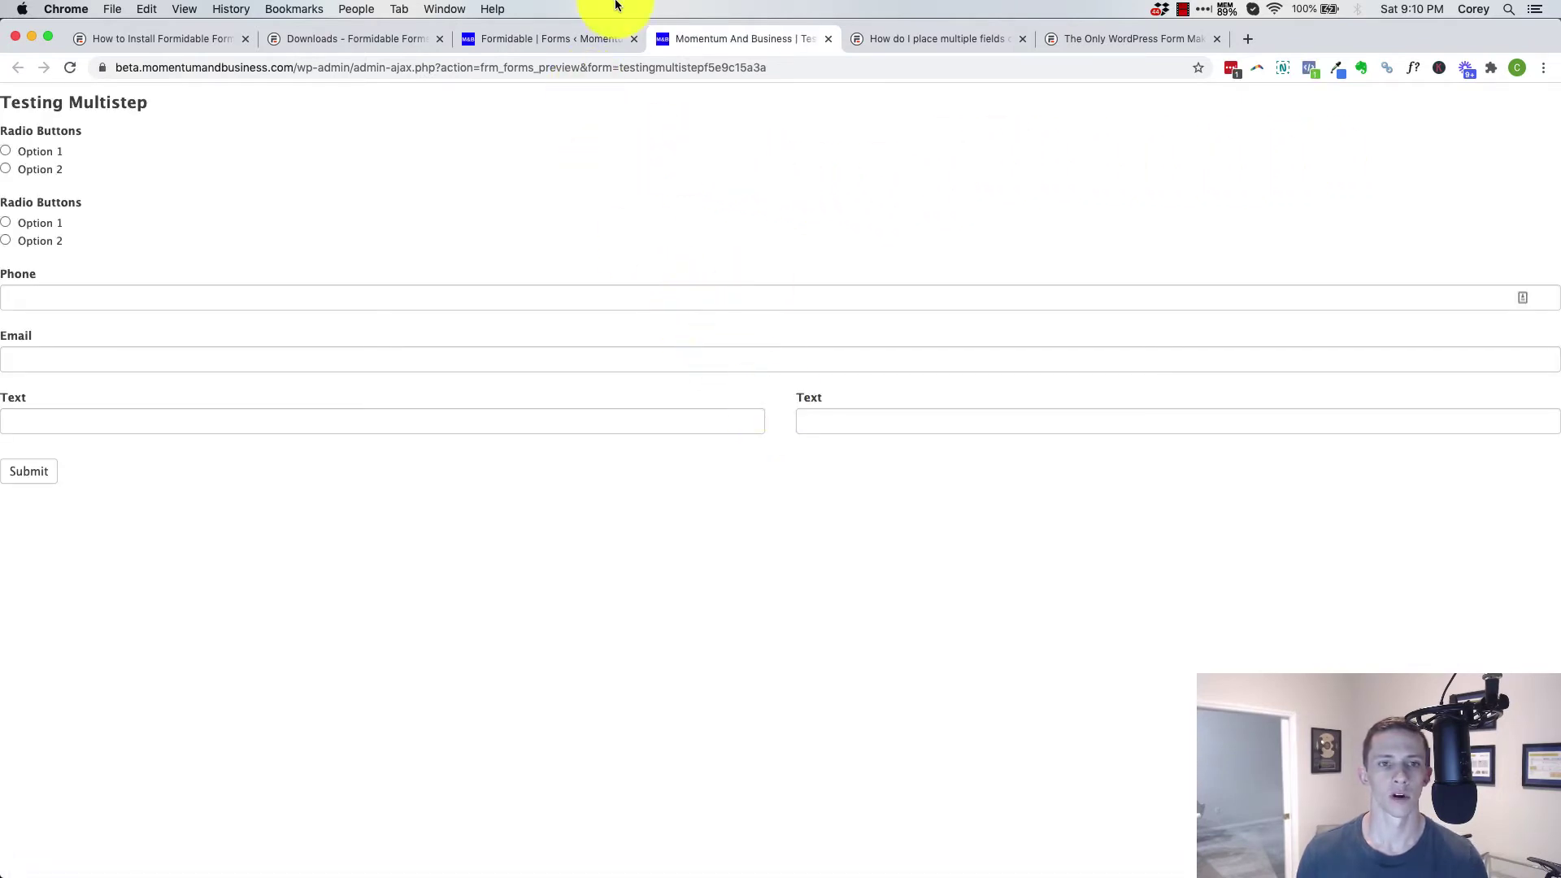
Preview the form in the site theme and reload that preview page.
{"action": "left_click", "coordinate": [587, 29]}
{"action": "left_click", "coordinate": [1424, 143]}
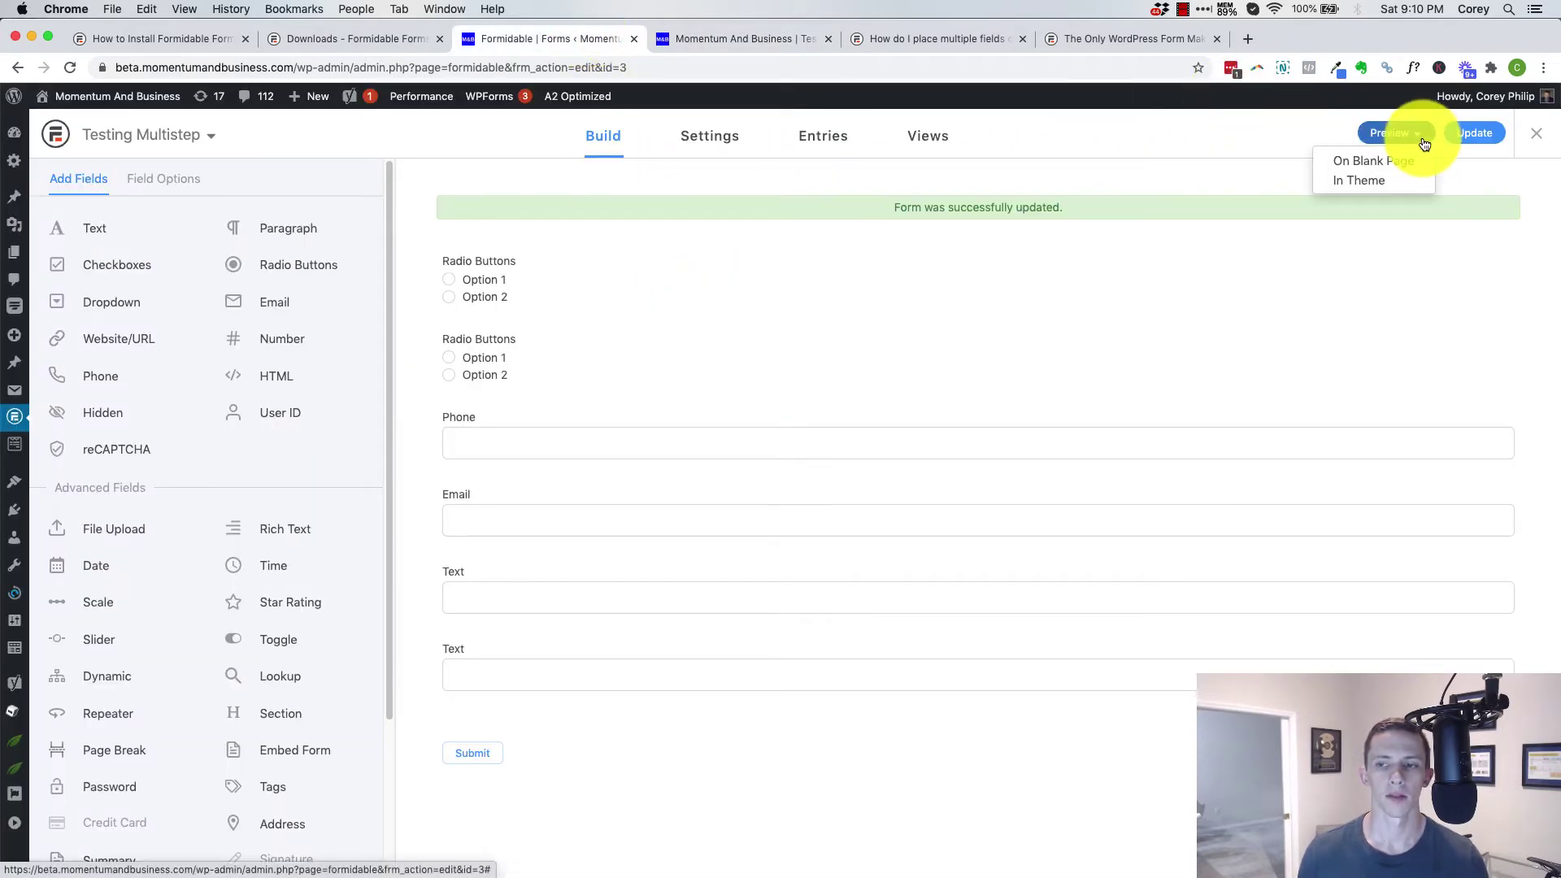
{"action": "left_click", "coordinate": [1359, 179]}
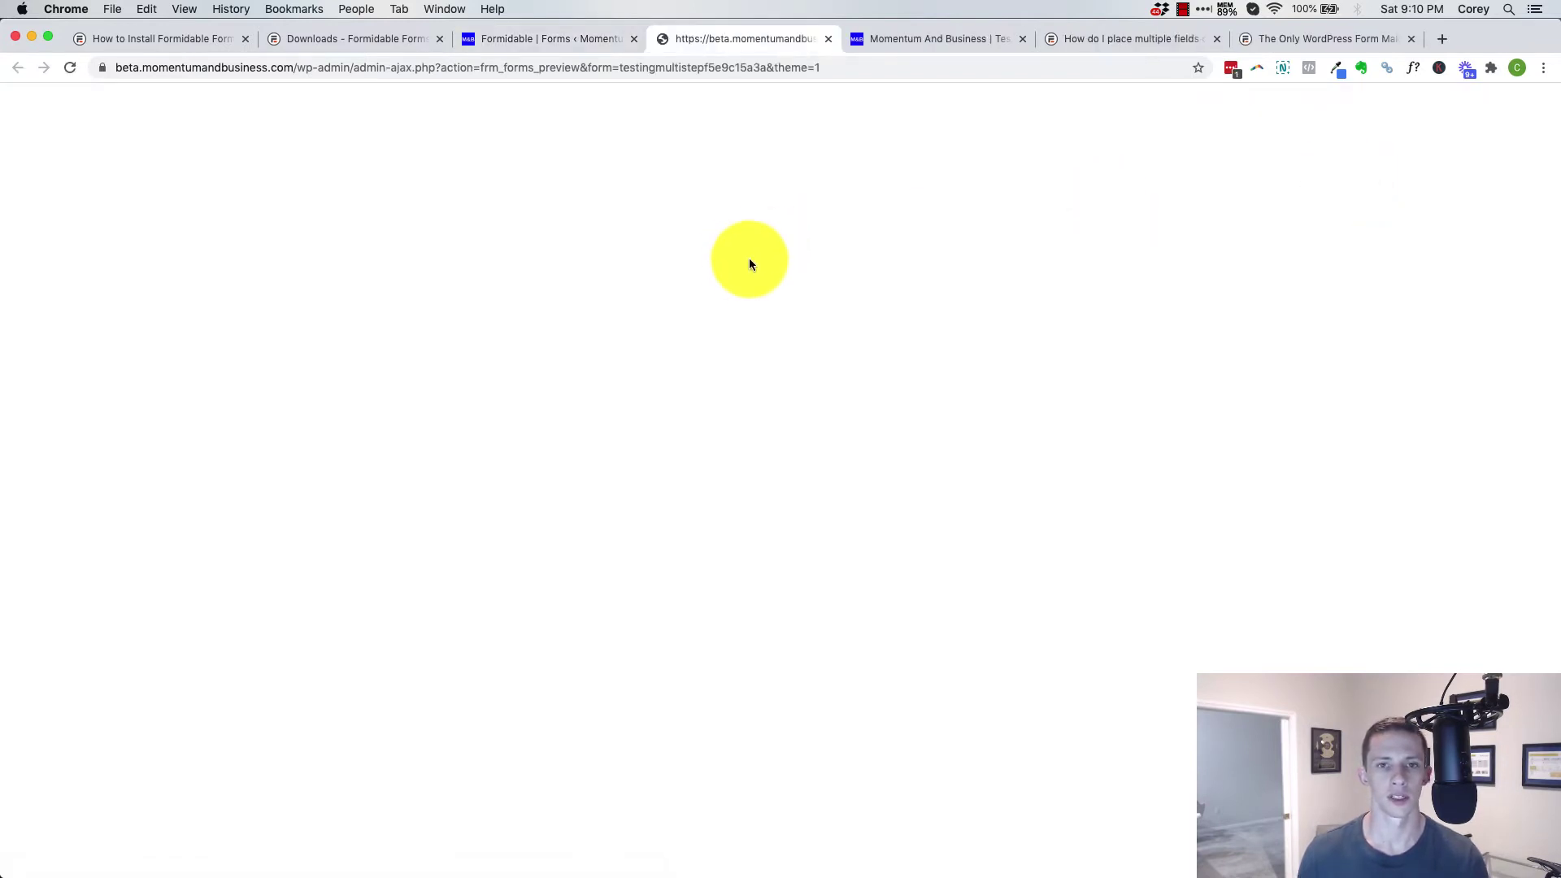
{"action": "left_click", "coordinate": [757, 68]}
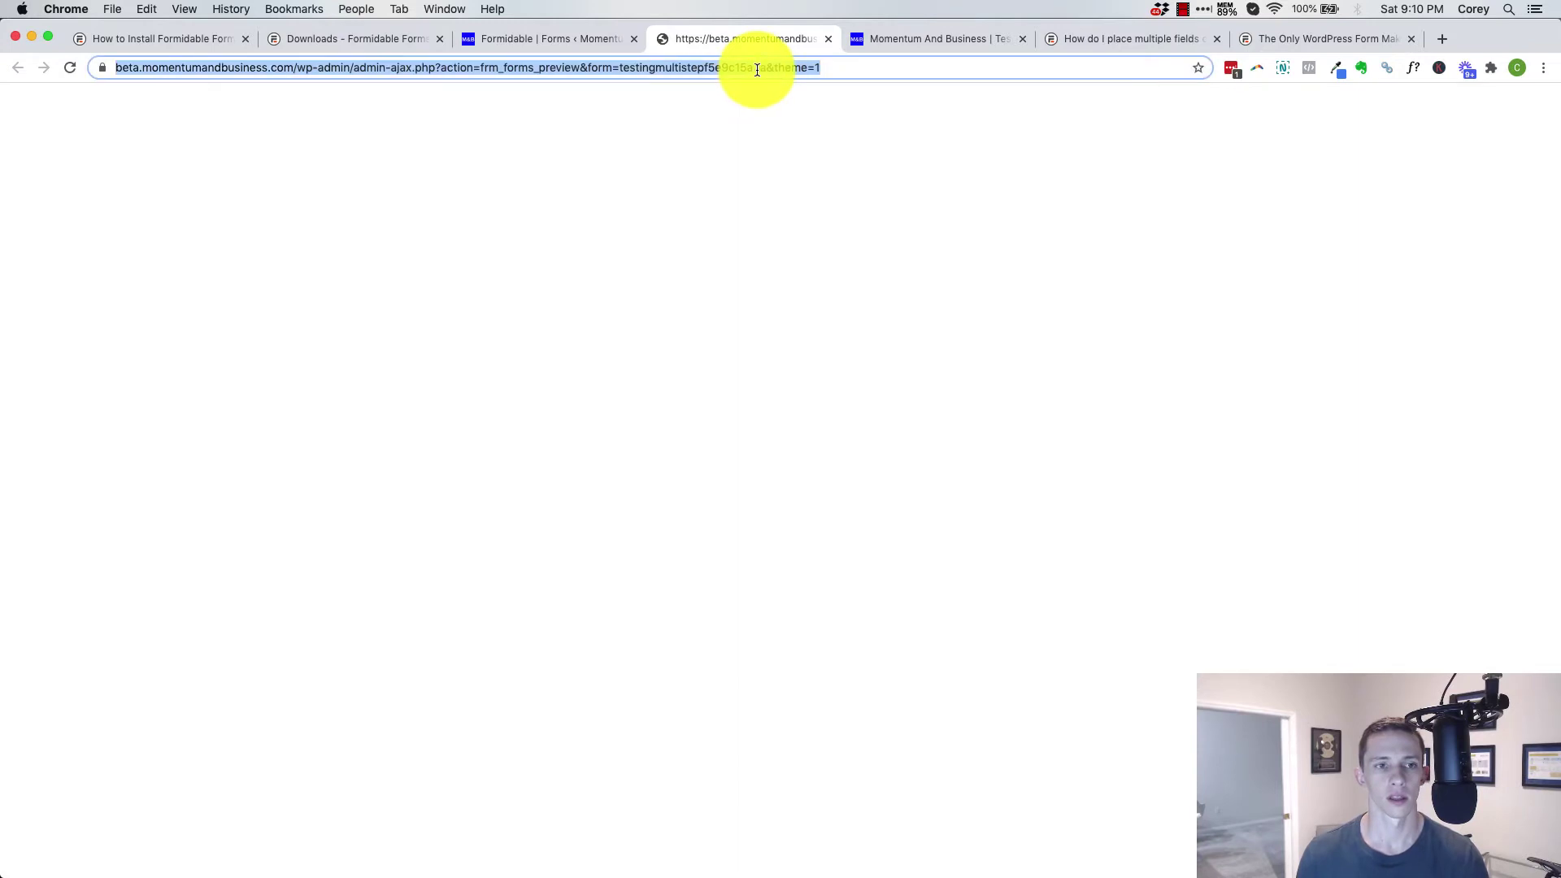
{"action": "key", "text": "Return"}
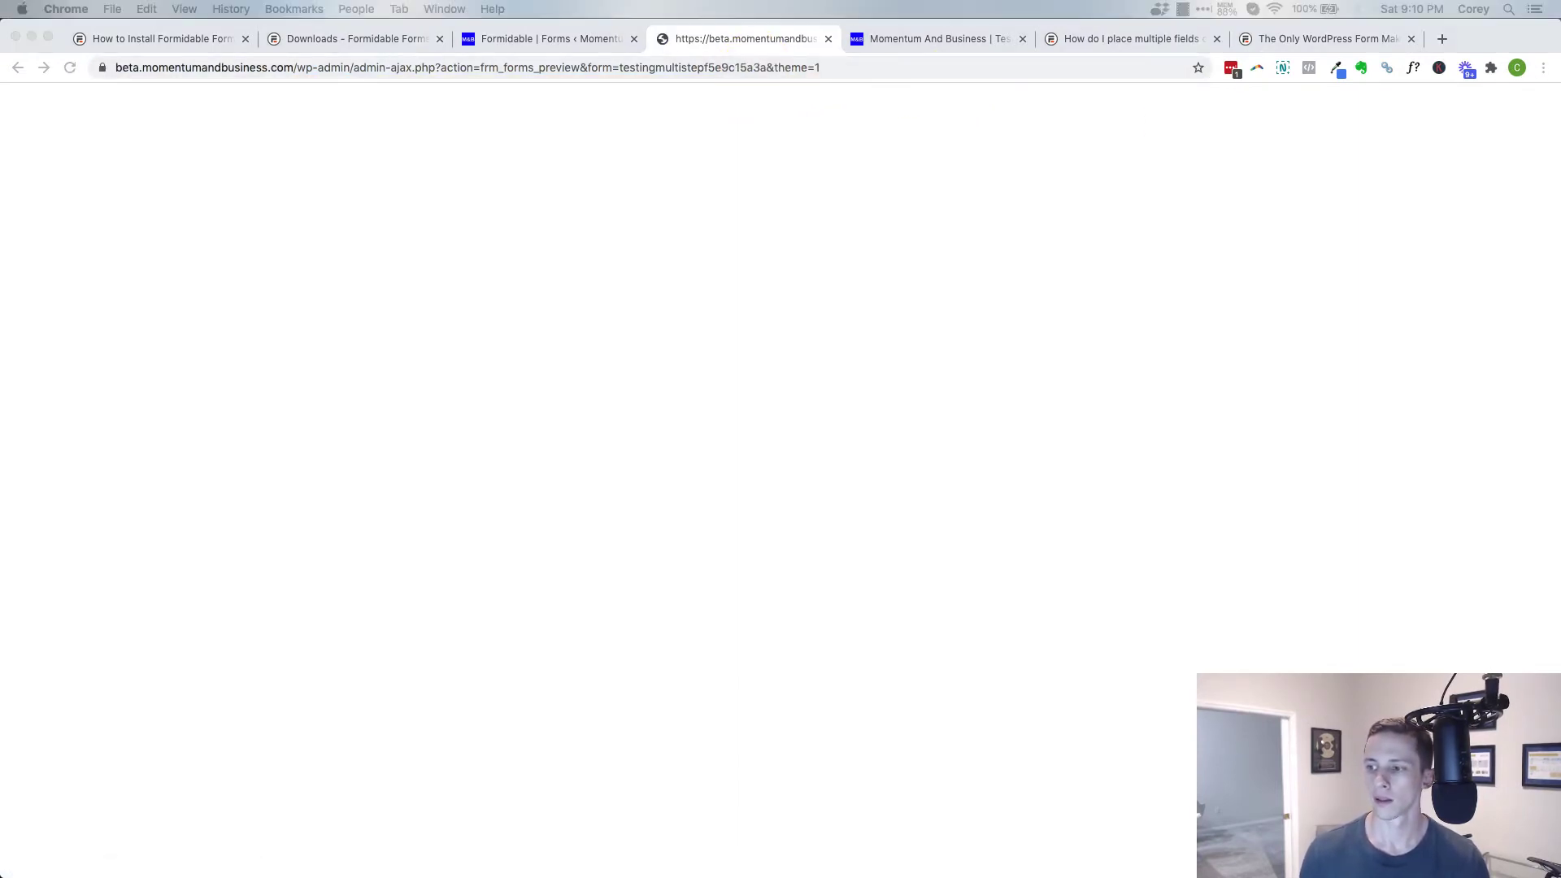
Close the in-theme preview and review the two Text fields in the blank-page preview.
{"action": "left_click", "coordinate": [499, 36]}
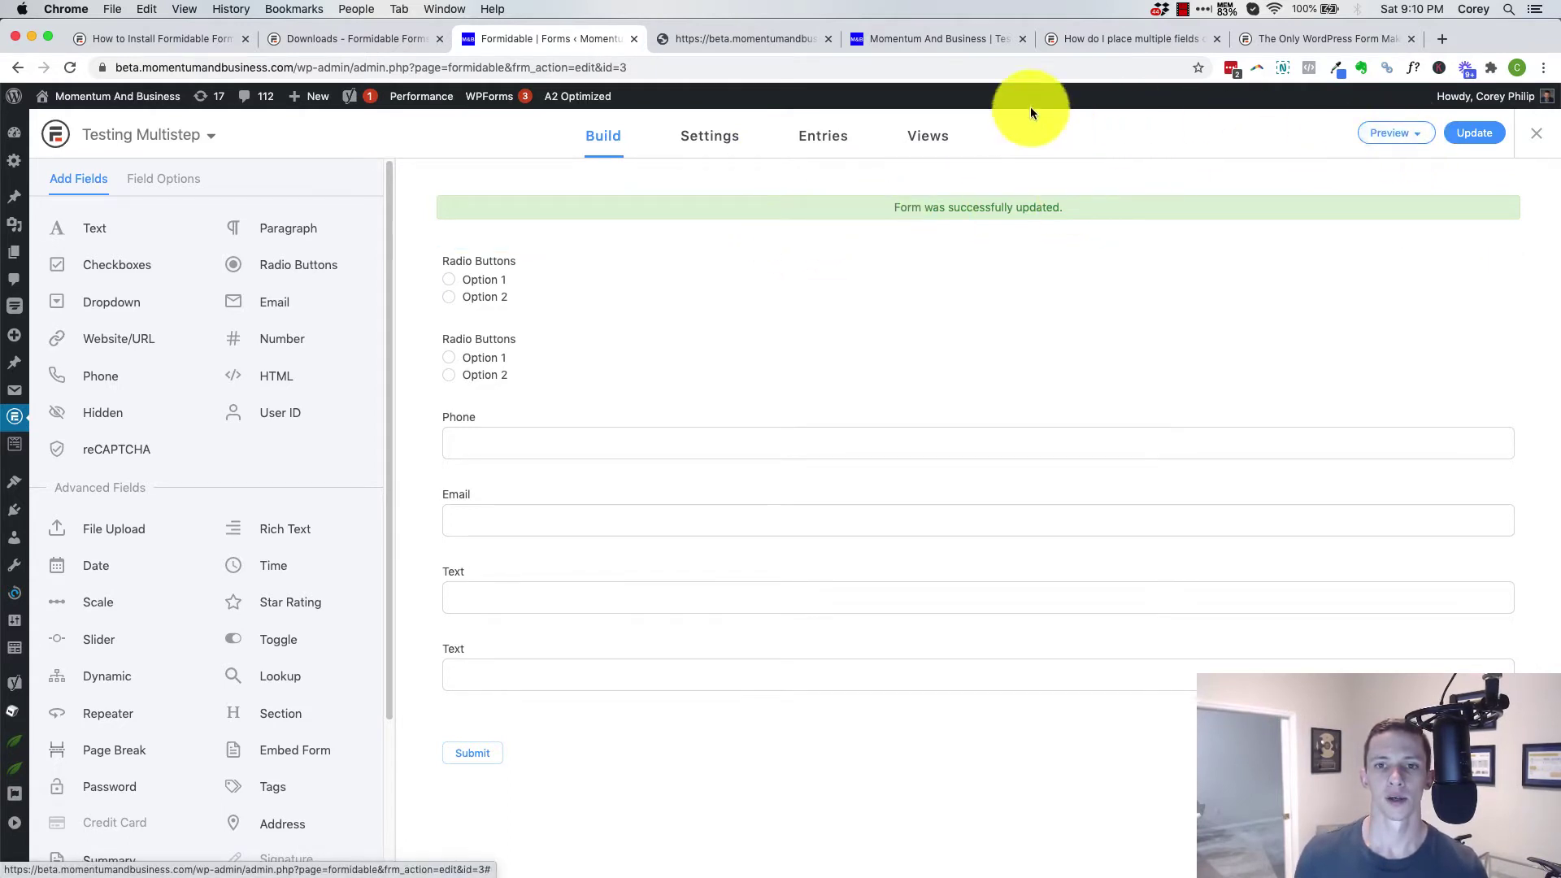
{"action": "left_click", "coordinate": [735, 38]}
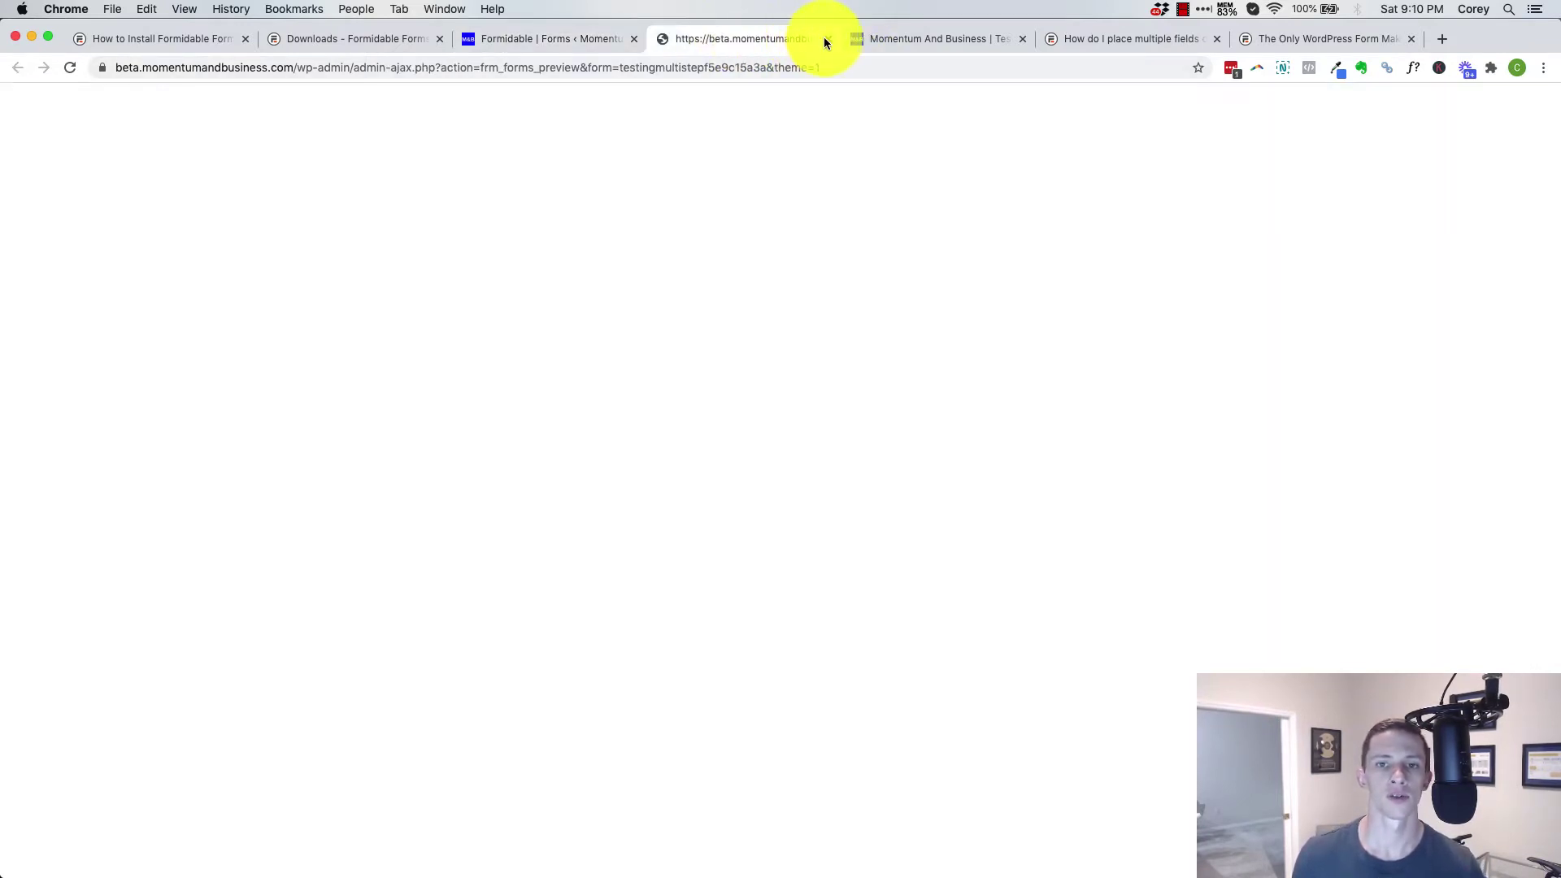
{"action": "left_click", "coordinate": [826, 38]}
{"action": "left_click", "coordinate": [710, 32]}
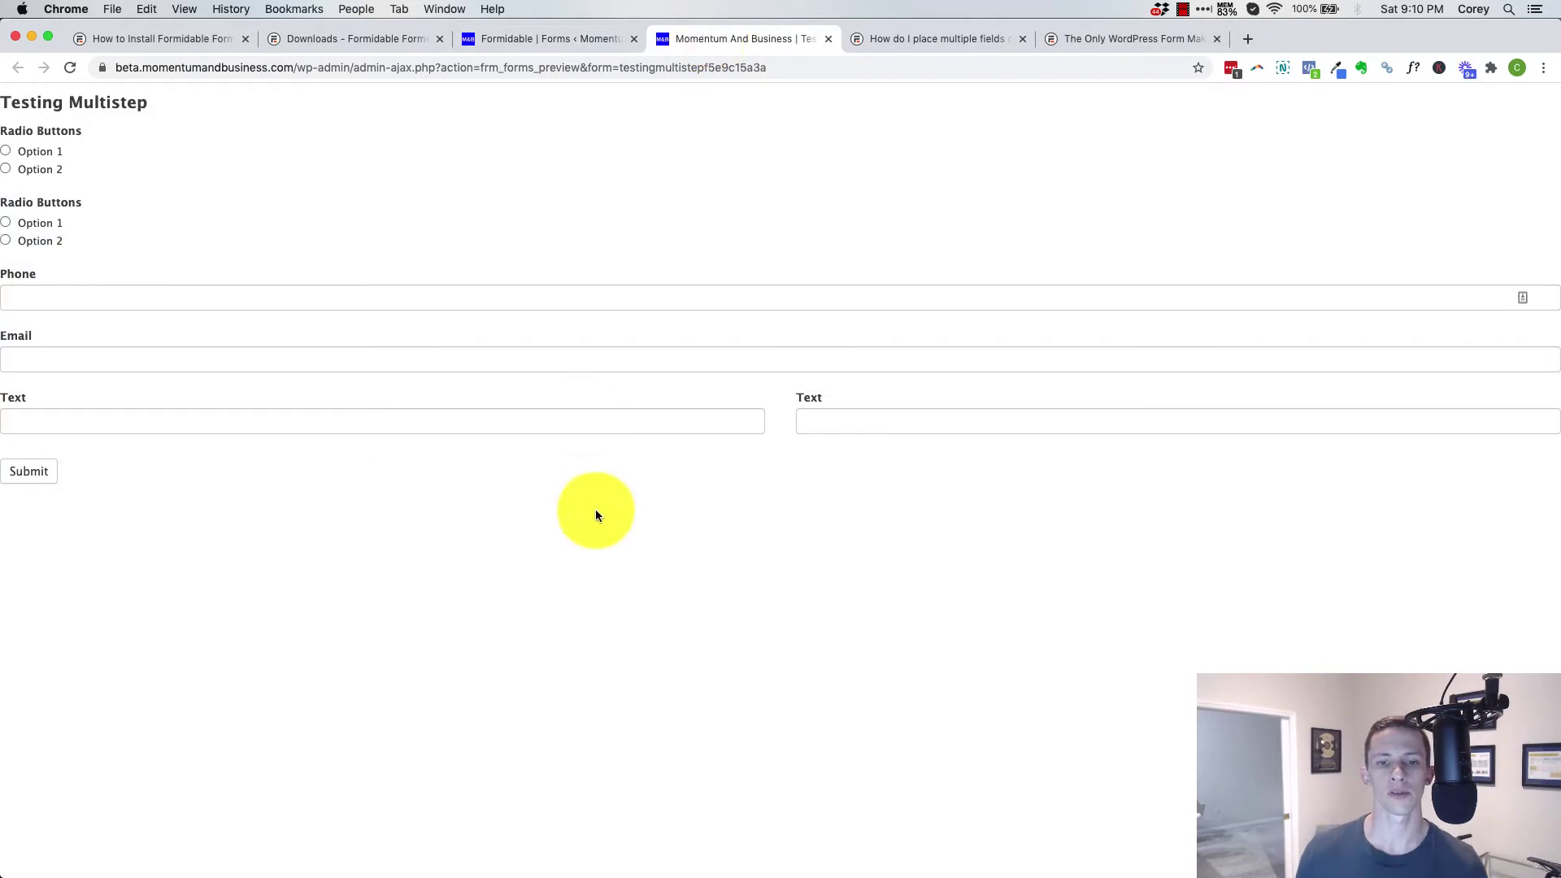
Return to the form builder and label the first Text field "First Name".
{"action": "left_click", "coordinate": [541, 47]}
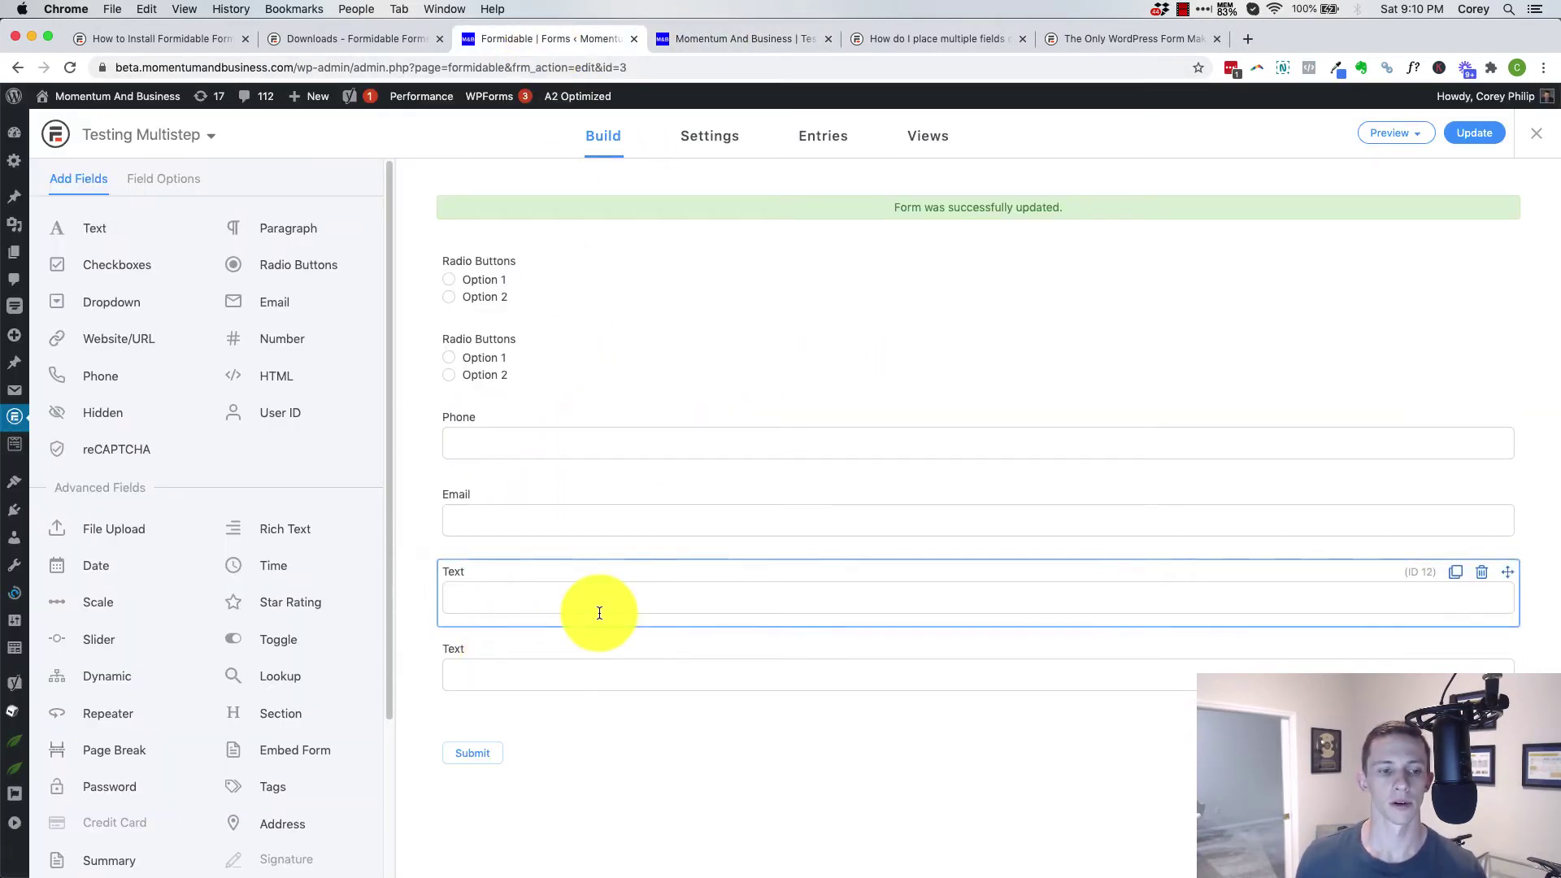
{"action": "left_click", "coordinate": [488, 584]}
{"action": "left_click", "coordinate": [142, 276]}
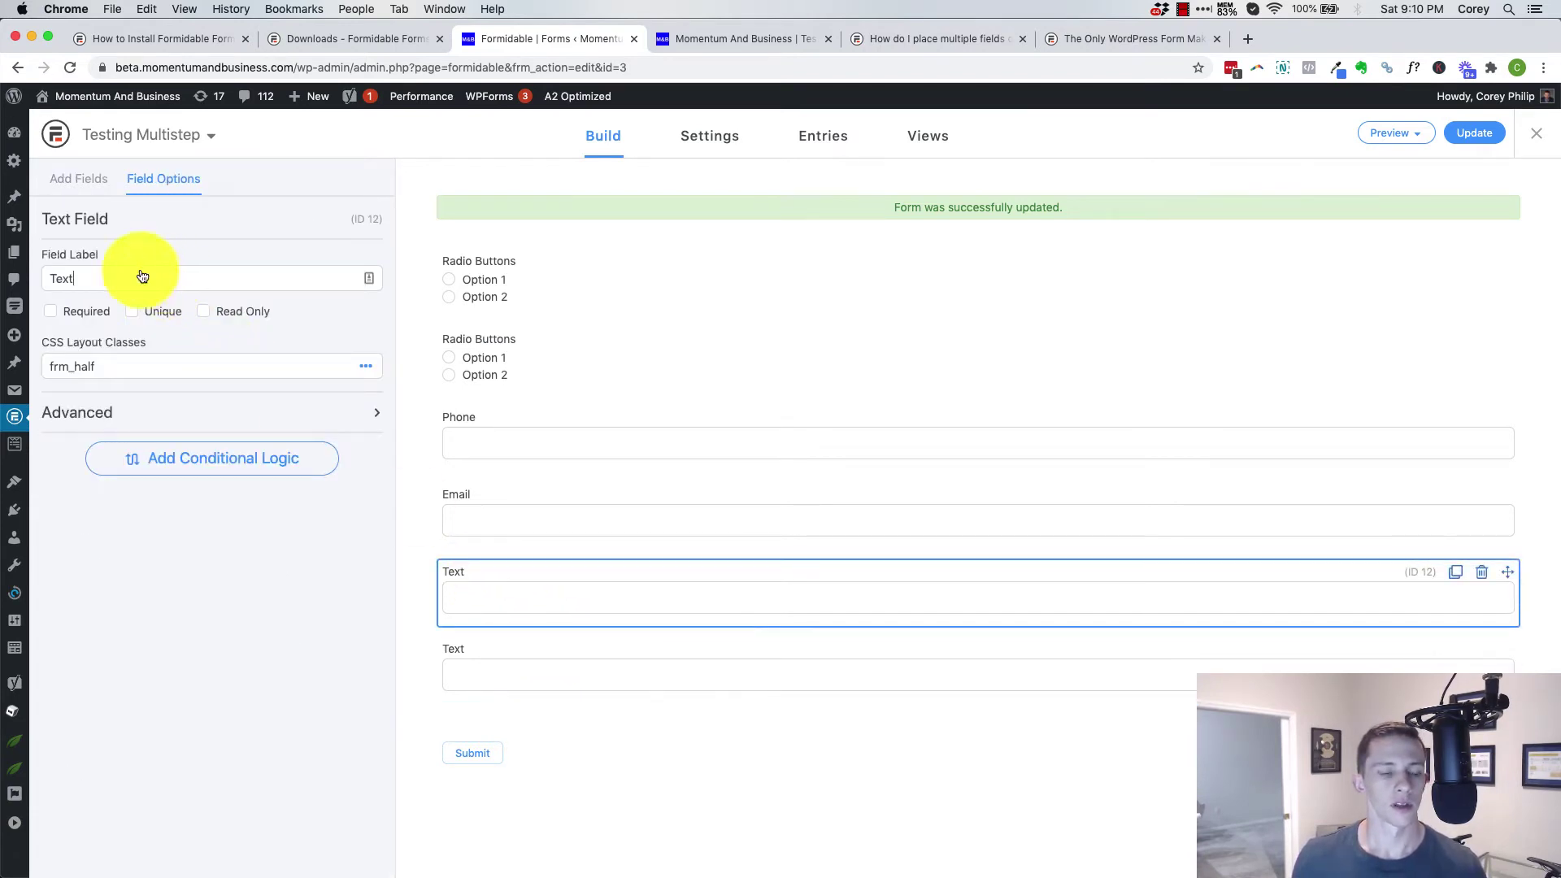
{"action": "double_click", "coordinate": [142, 276]}
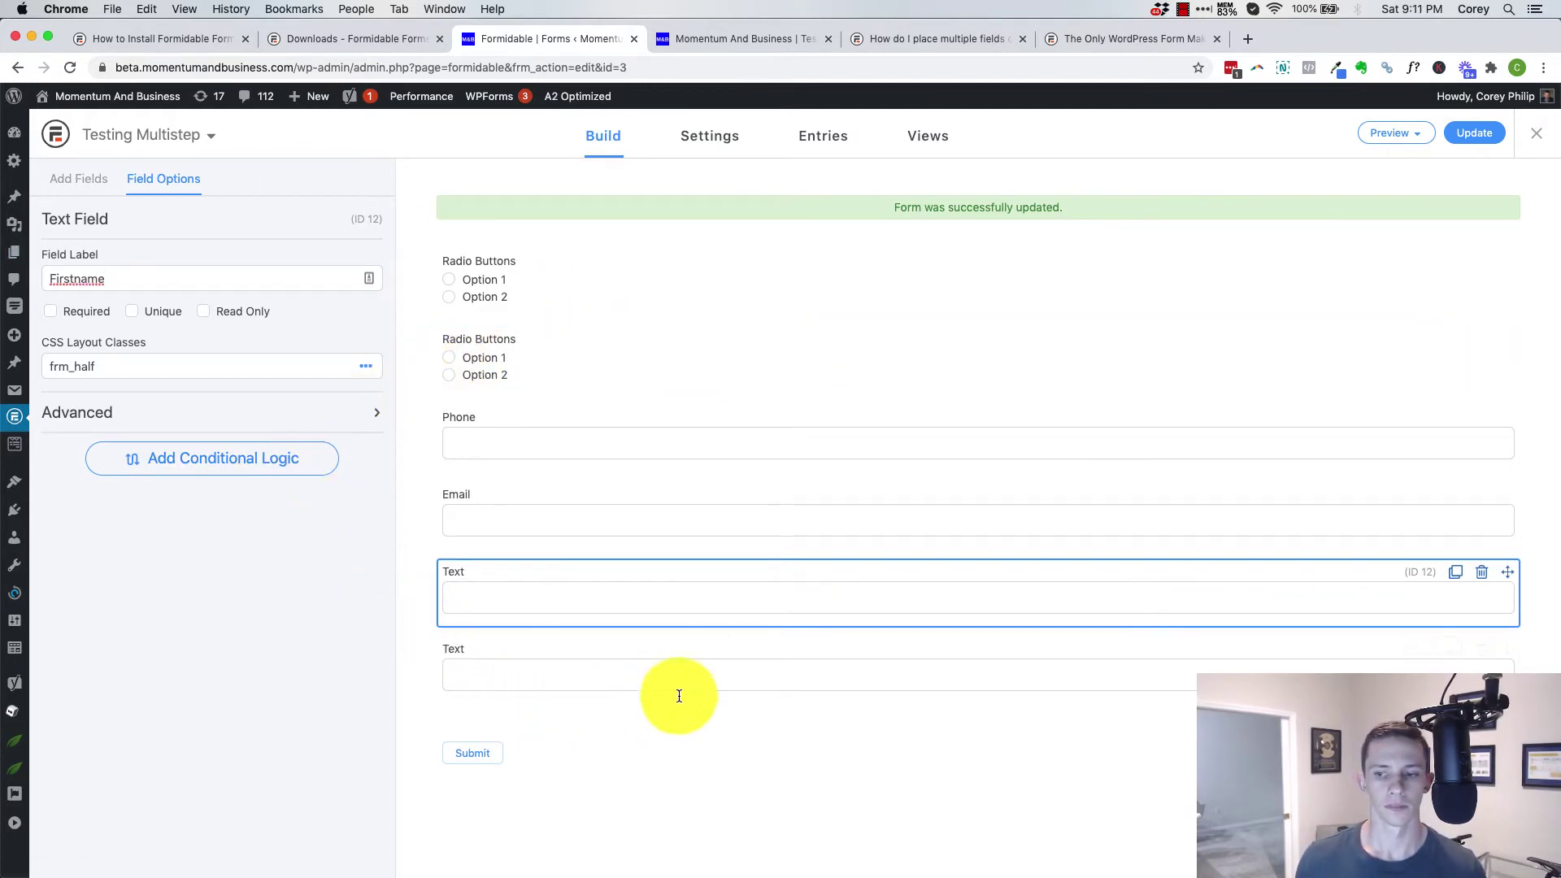
{"action": "key", "text": "Return"}
{"action": "double_click", "coordinate": [80, 279]}
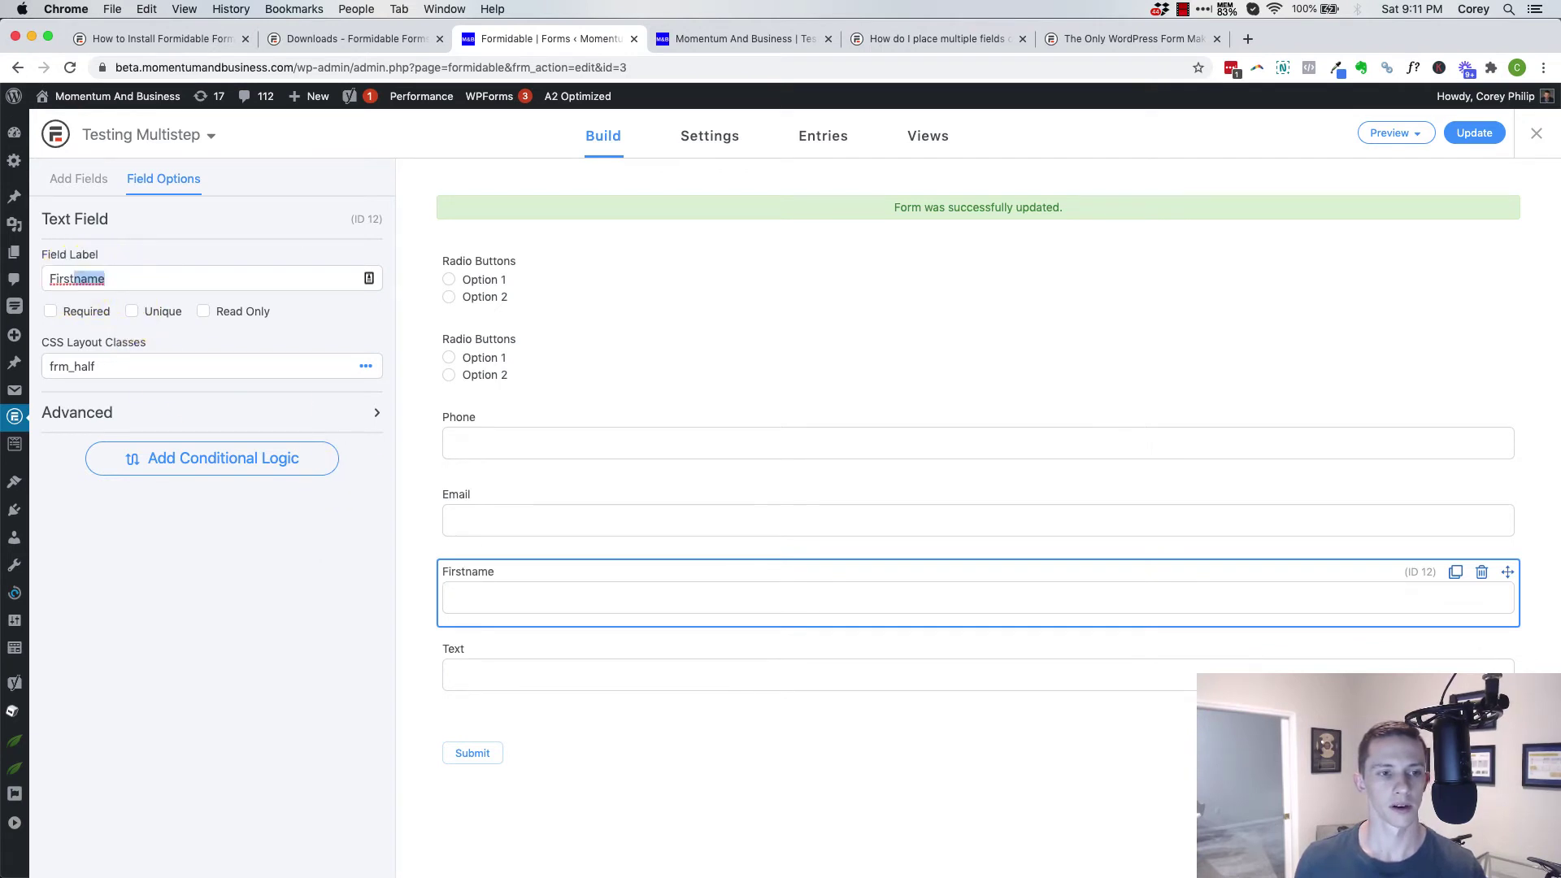
{"action": "type", "text": "First Nam"}
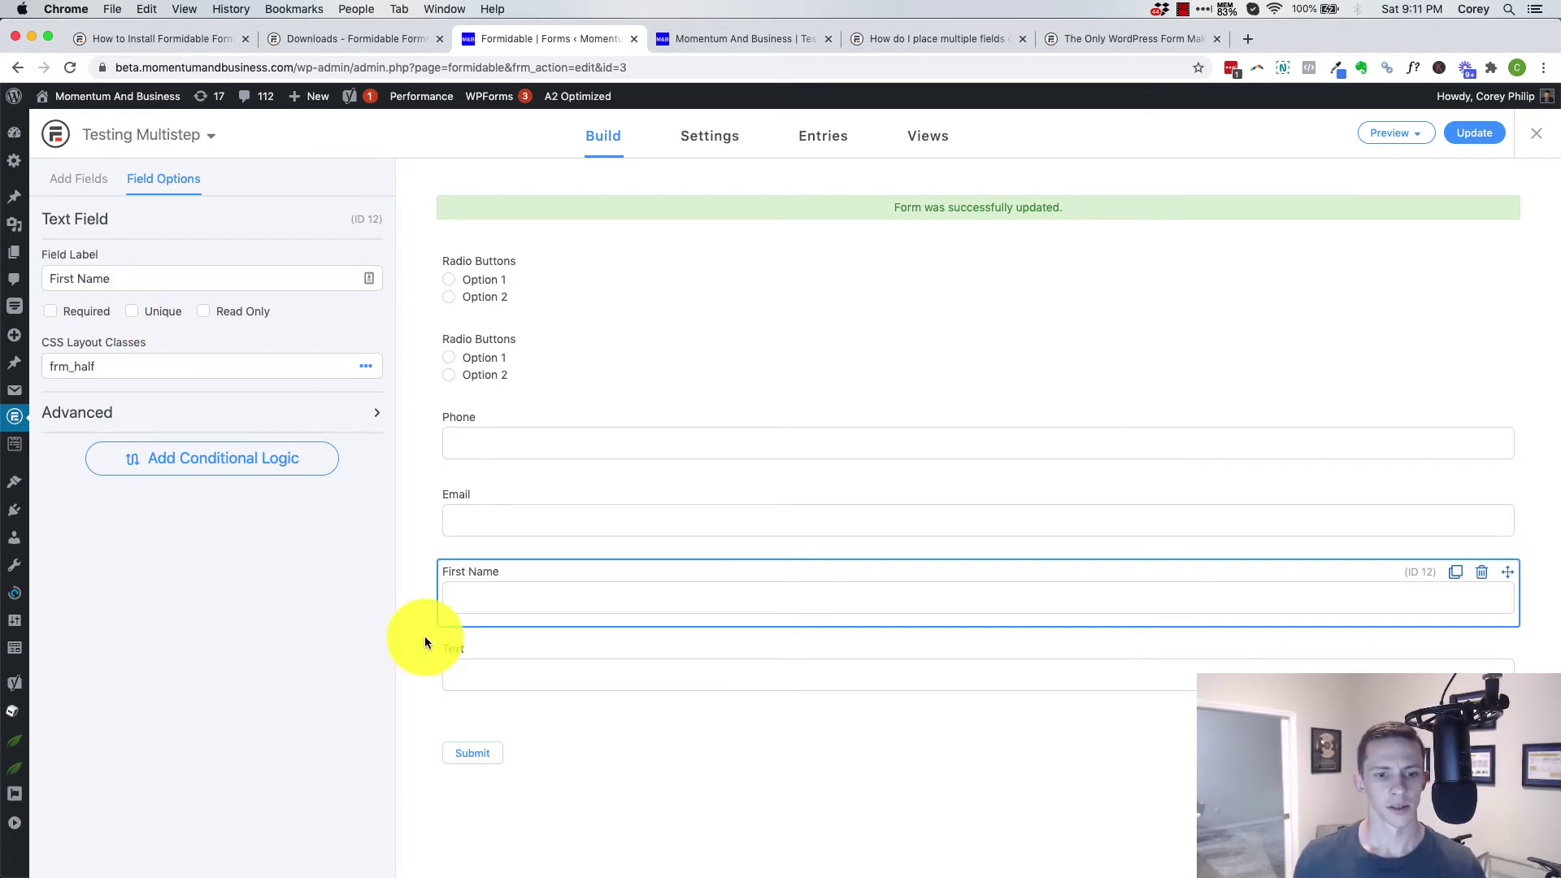
Label the second Text field "Last Name".
{"action": "left_click", "coordinate": [463, 655]}
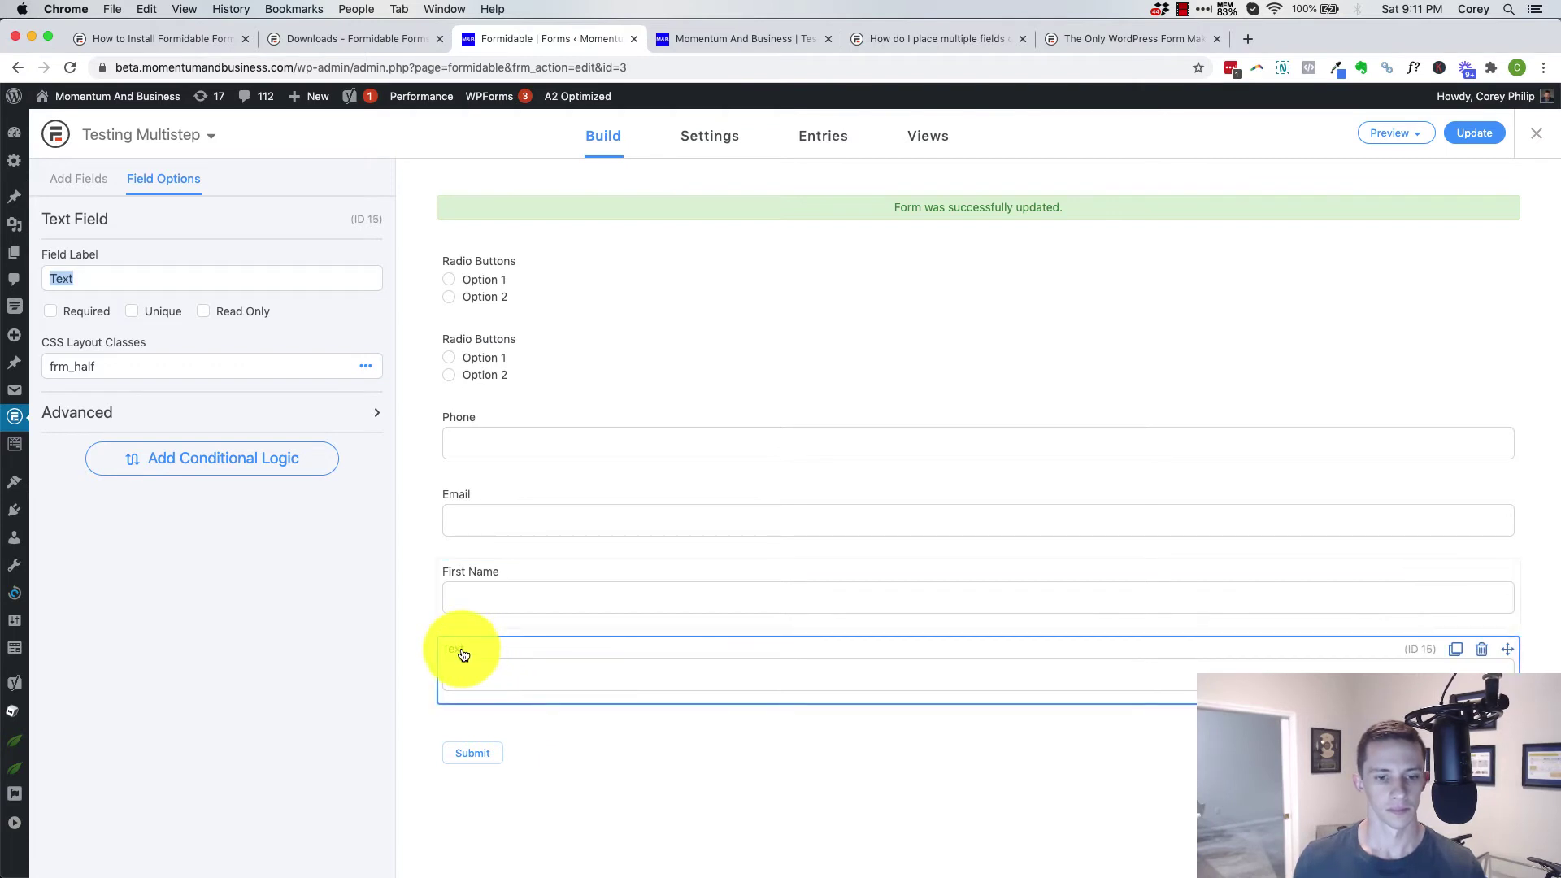
{"action": "type", "text": "Last Name"}
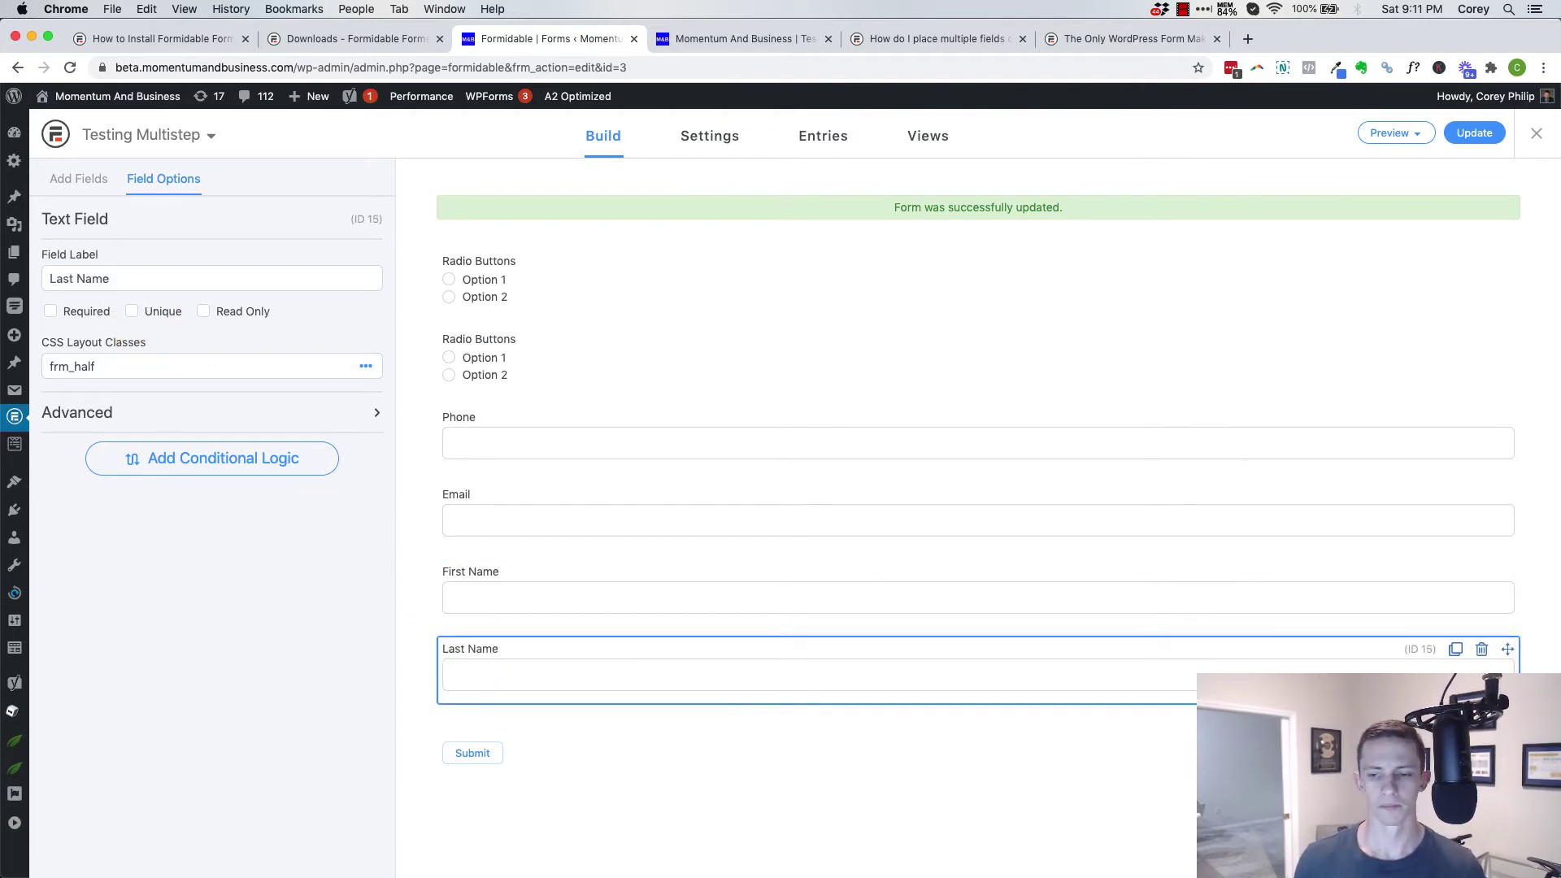
{"action": "left_click", "coordinate": [826, 655]}
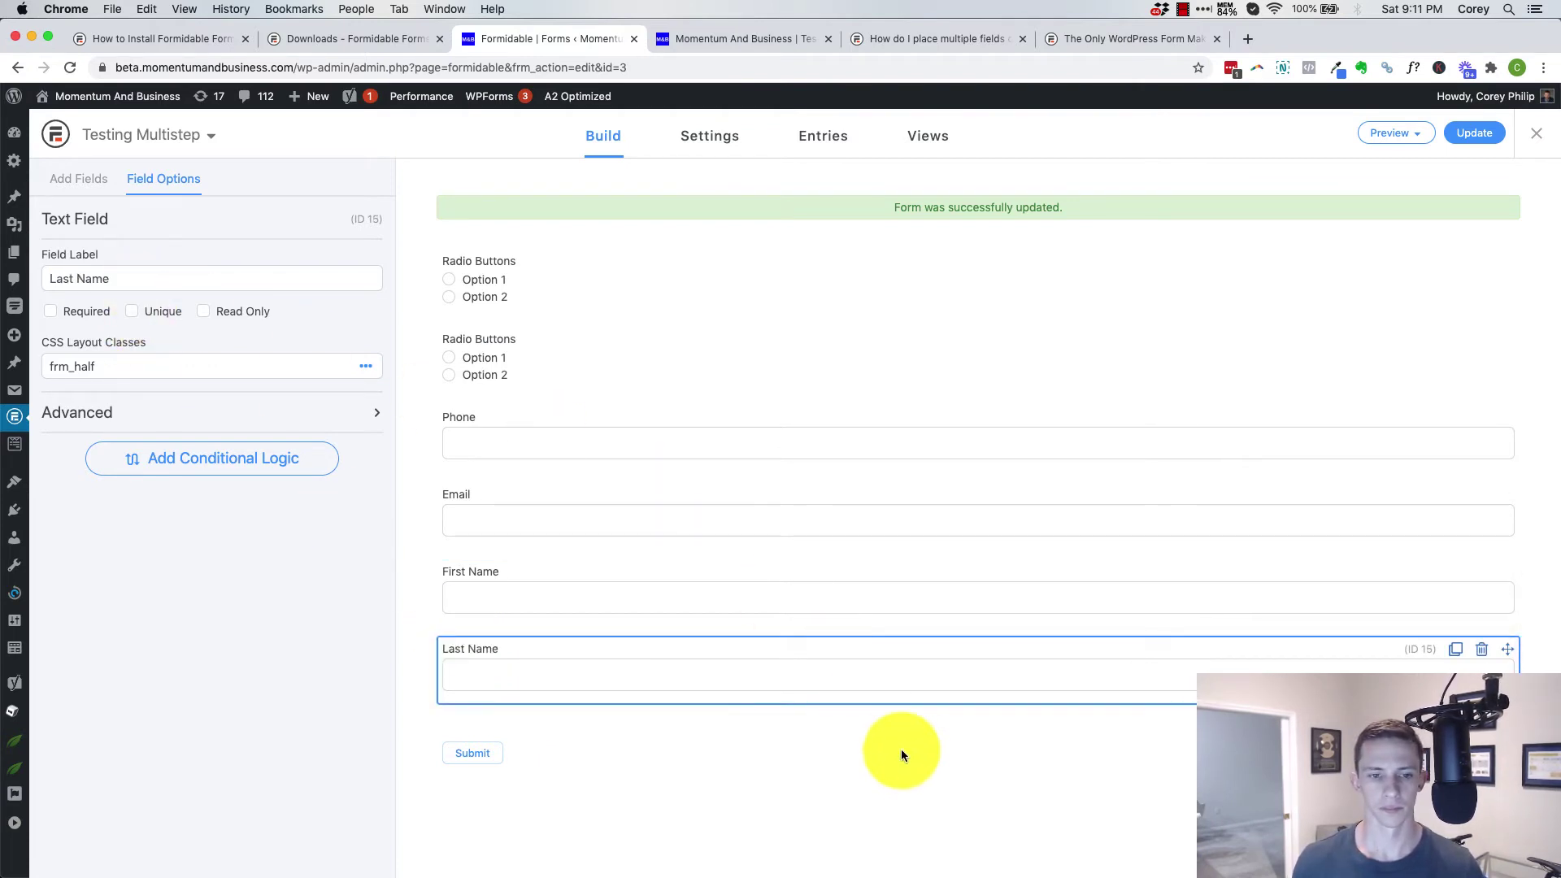
Move the First Name and Last Name fields directly above Phone, with First Name placed before Last Name.
{"action": "left_click_drag", "start_coordinate": [1508, 570], "coordinate": [941, 431]}
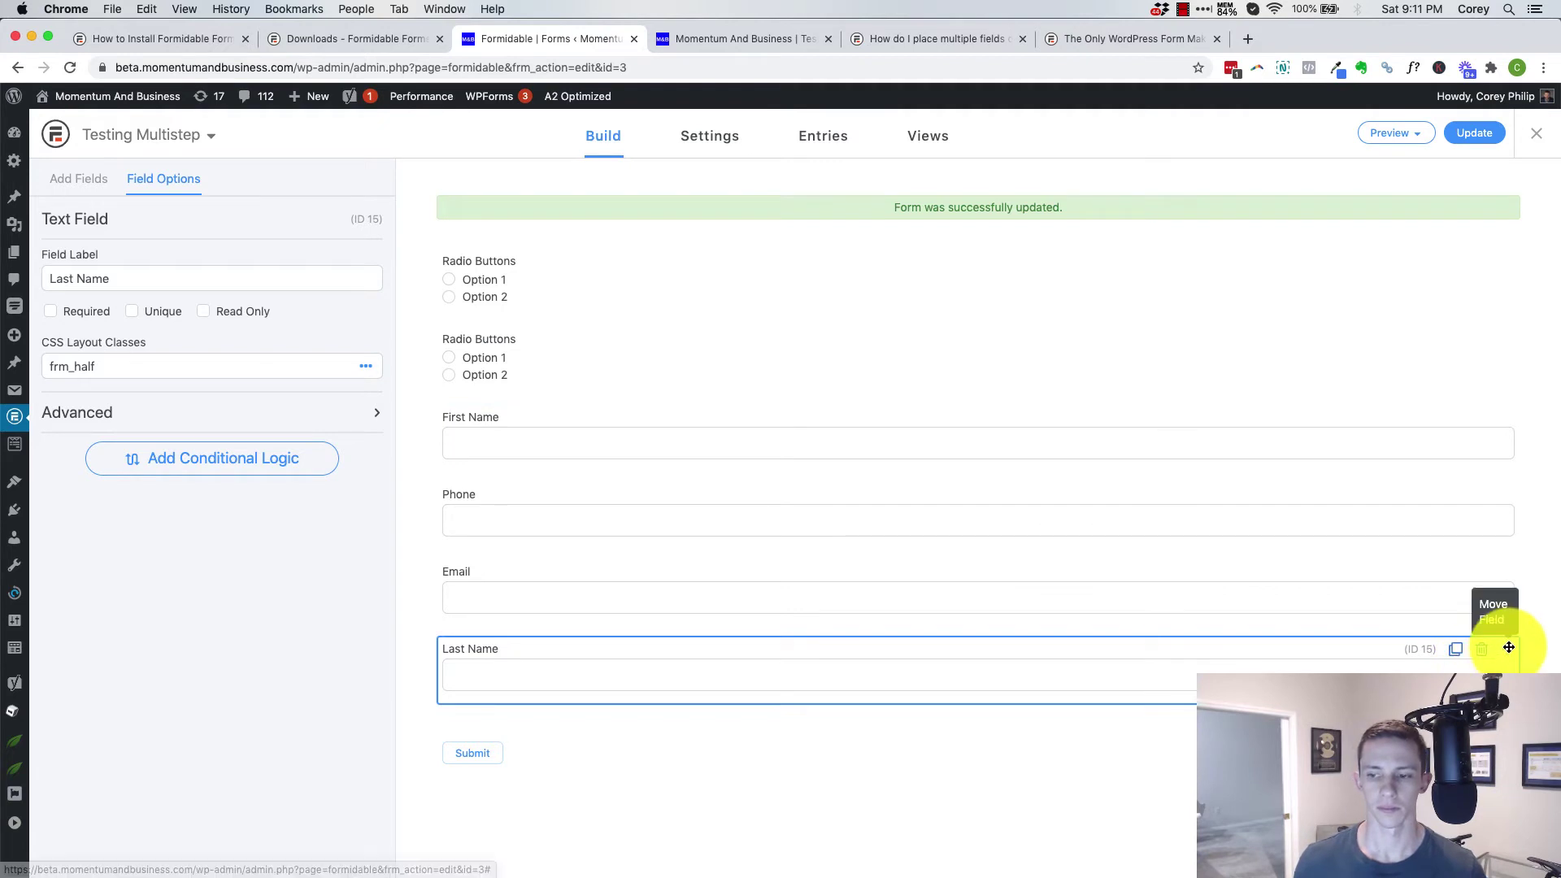
{"action": "left_click_drag", "start_coordinate": [1510, 648], "coordinate": [1229, 478]}
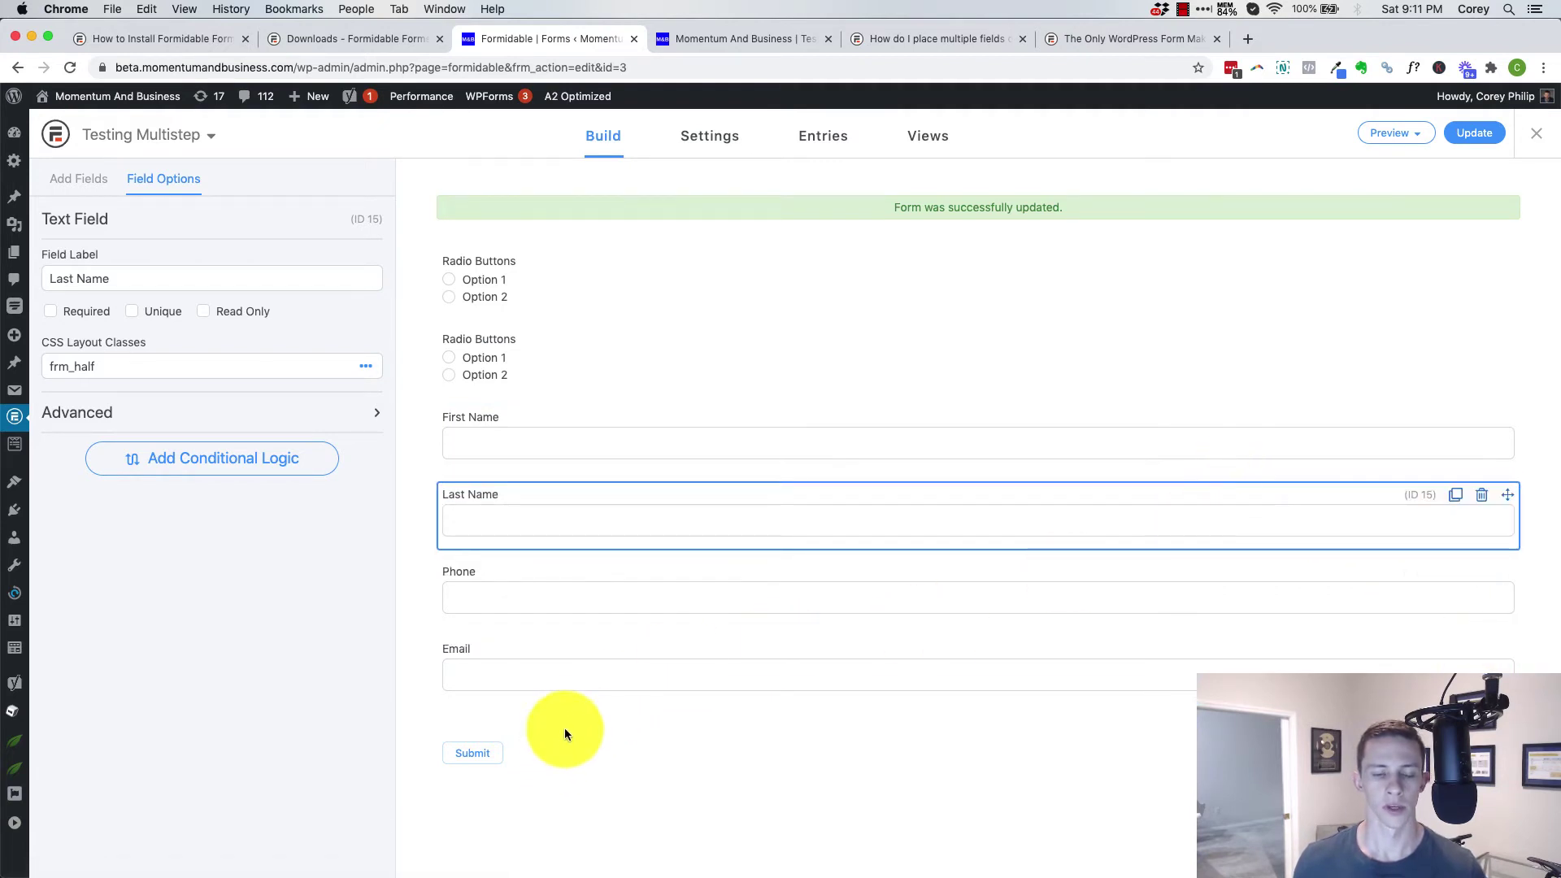
{"action": "left_click", "coordinate": [1392, 134]}
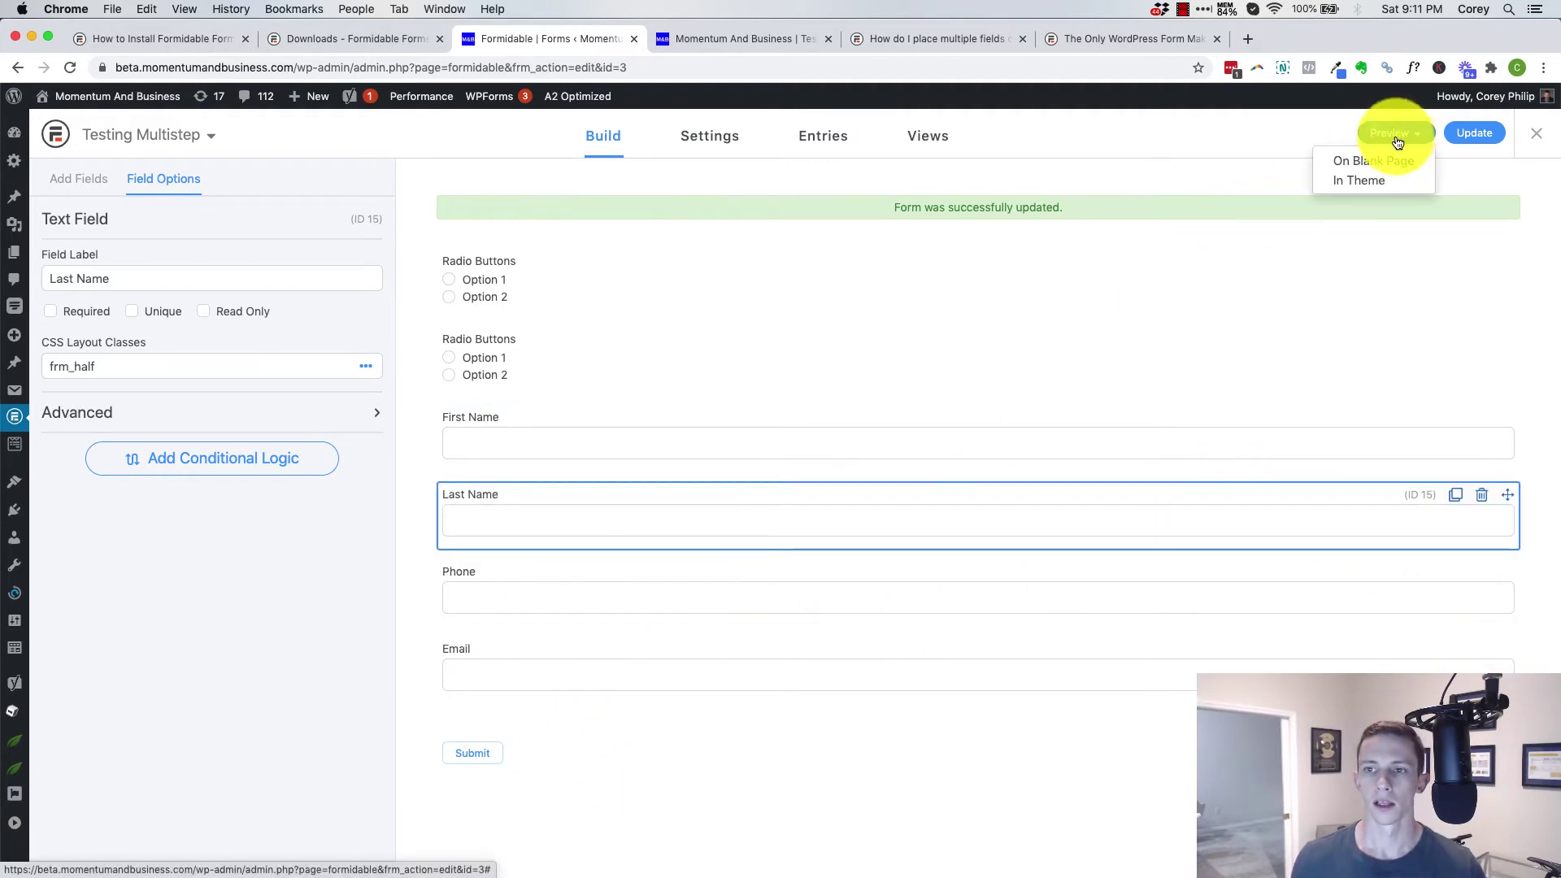
{"action": "left_click", "coordinate": [1360, 178]}
{"action": "left_click", "coordinate": [598, 50]}
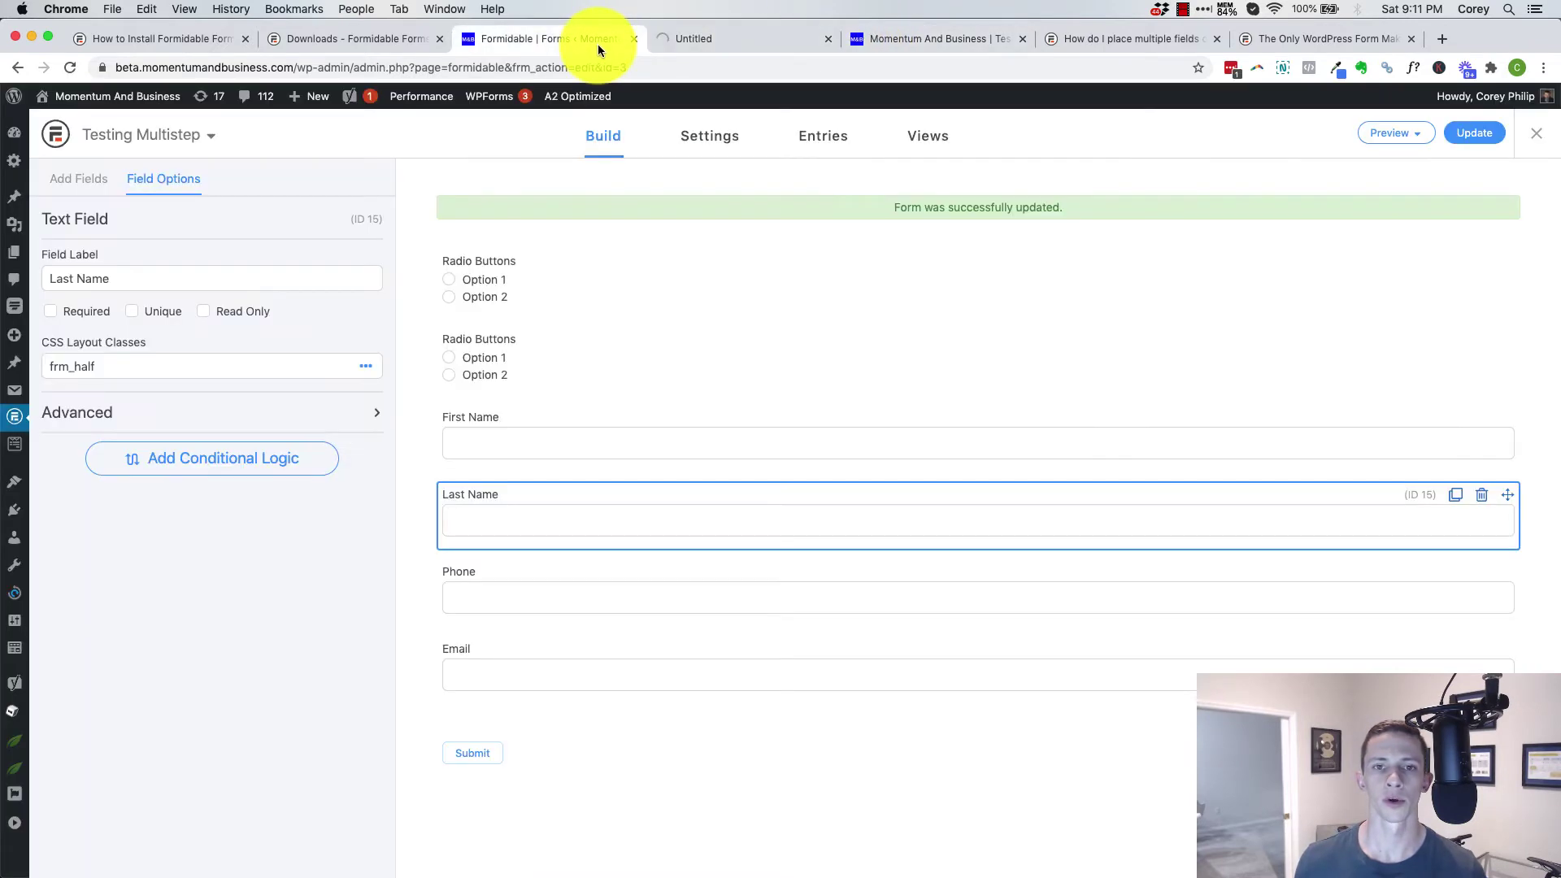
{"action": "left_click", "coordinate": [1409, 140]}
{"action": "left_click", "coordinate": [1363, 177]}
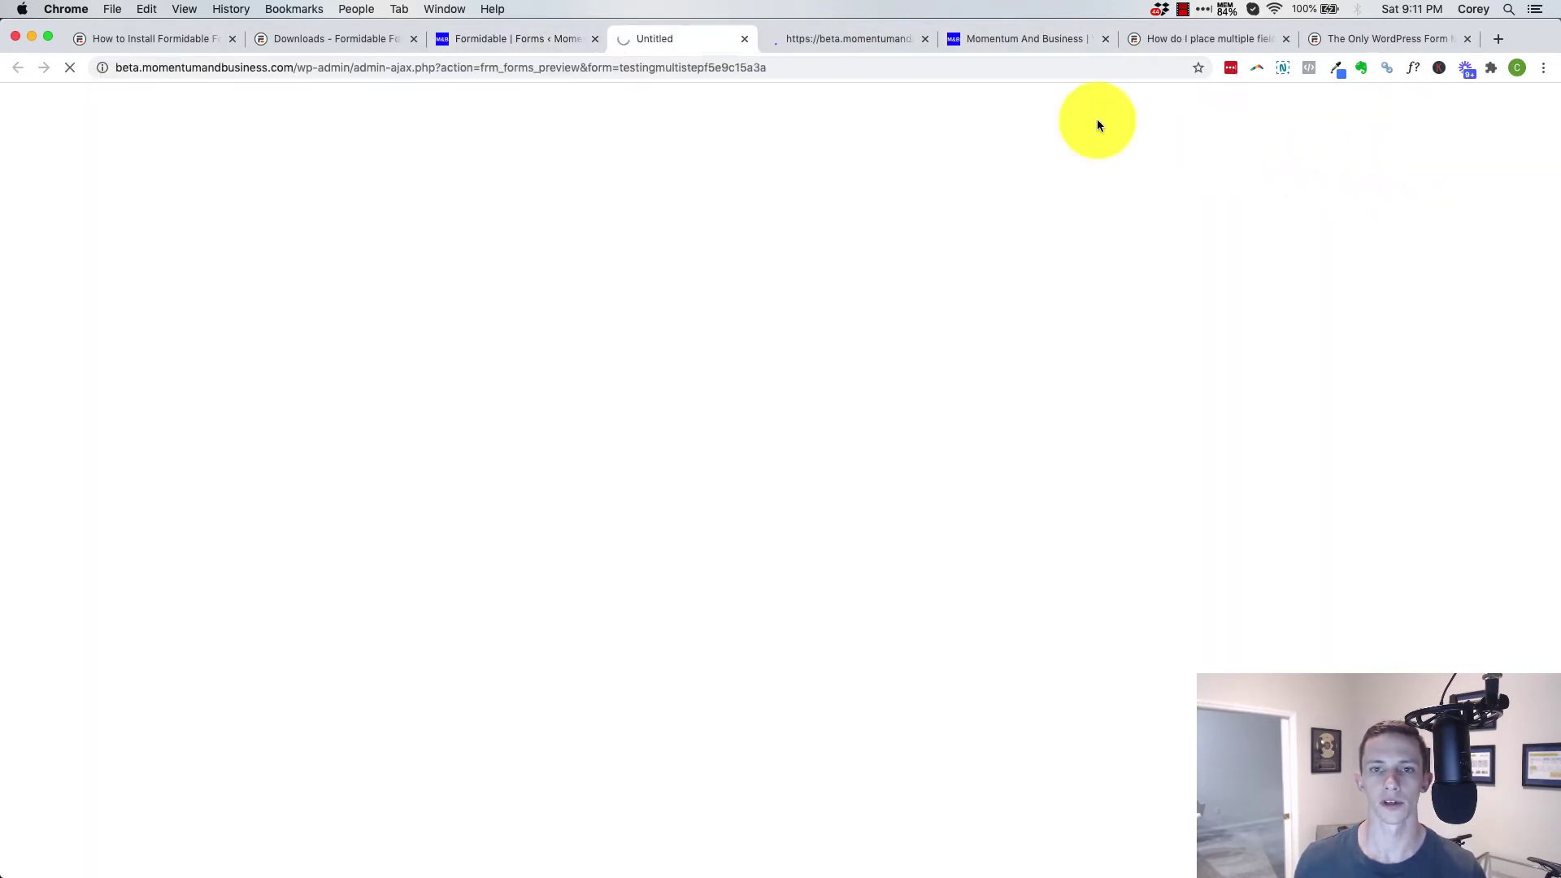
{"action": "left_click", "coordinate": [943, 38]}
{"action": "key", "text": "super+w"}
{"action": "left_click", "coordinate": [720, 38]}
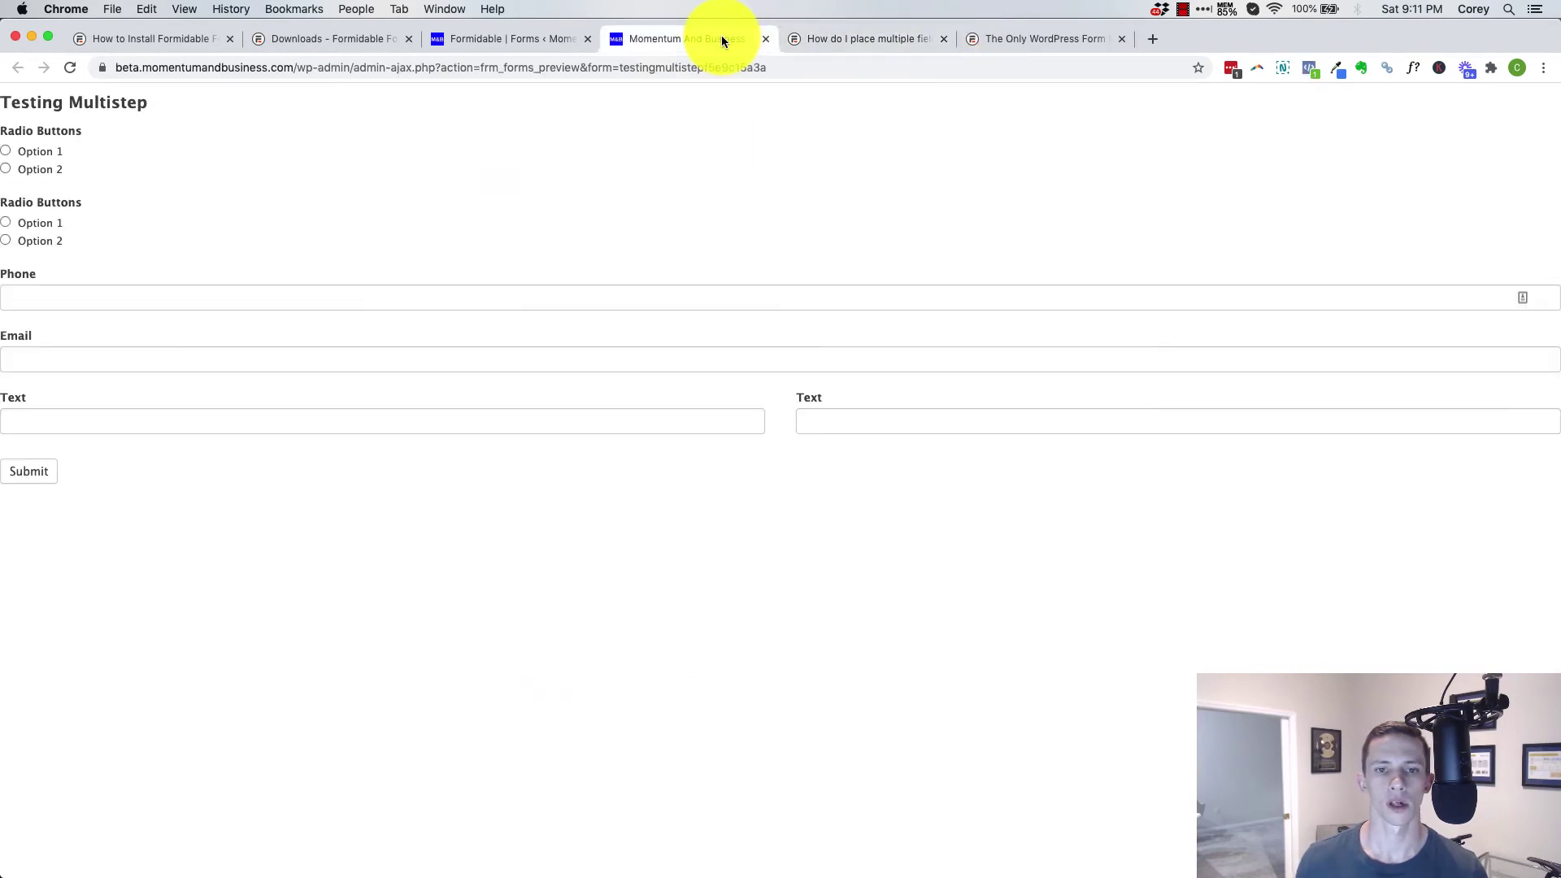
{"action": "left_click", "coordinate": [512, 31]}
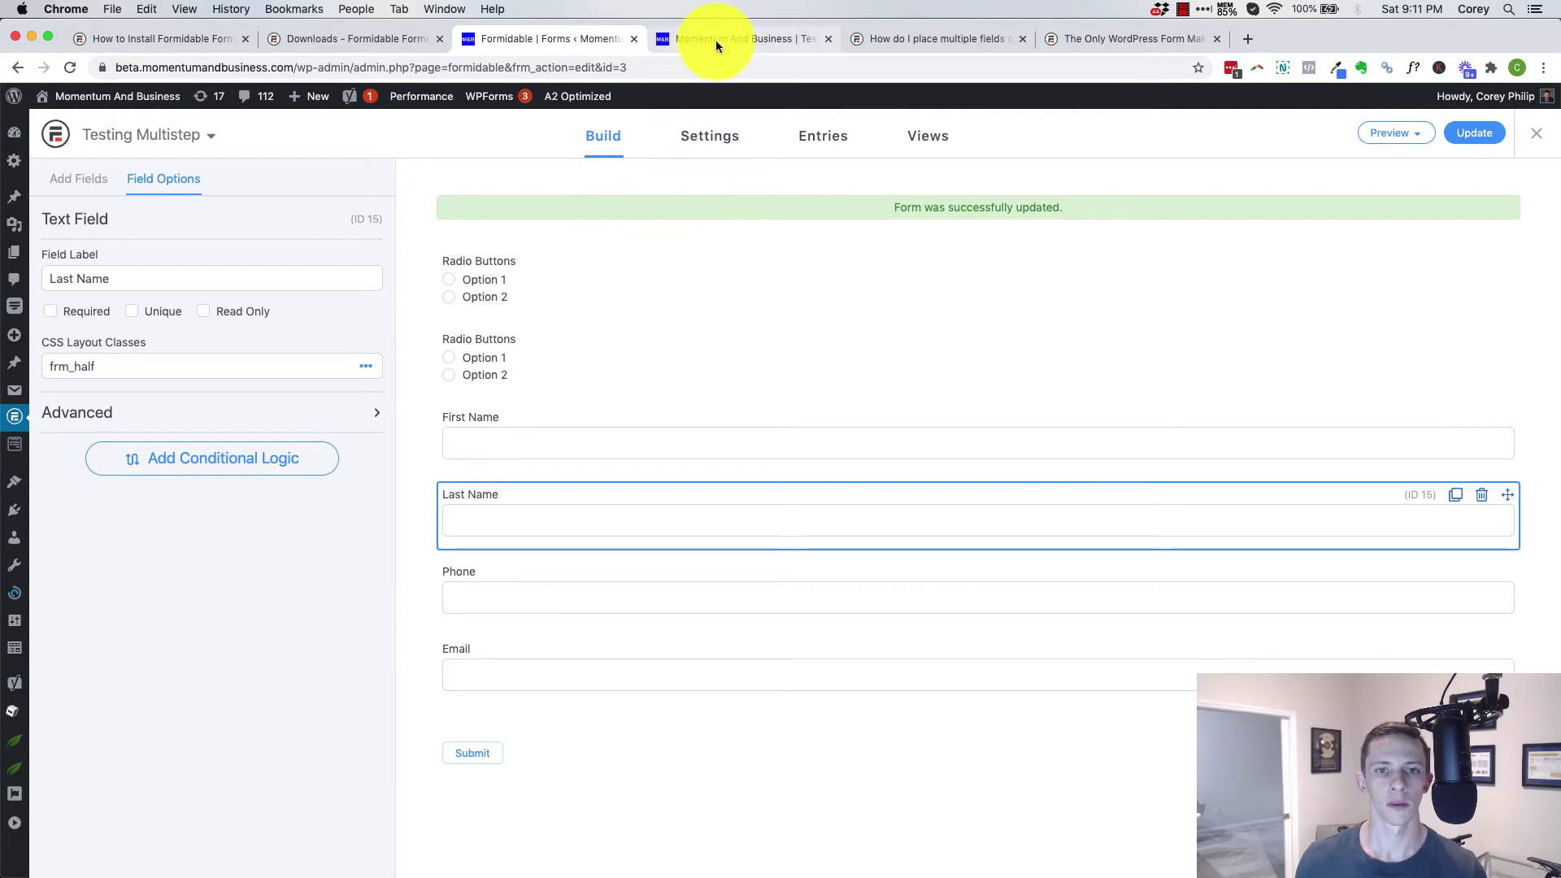
Update the form and review the reordered name fields in the blank-page preview.
{"action": "left_click", "coordinate": [1470, 133]}
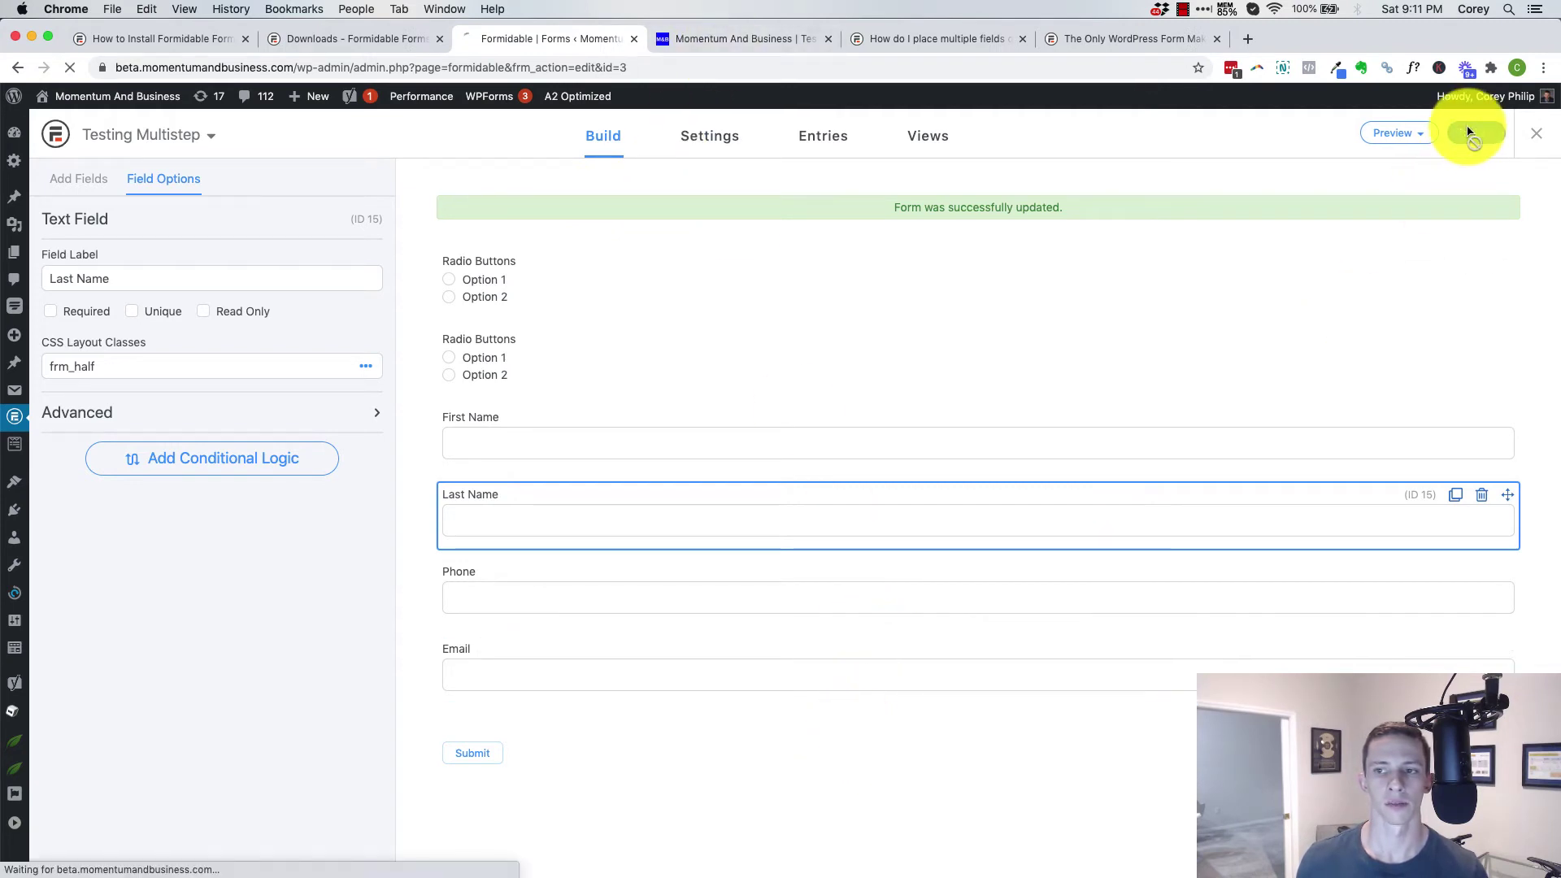
{"action": "left_click", "coordinate": [705, 37]}
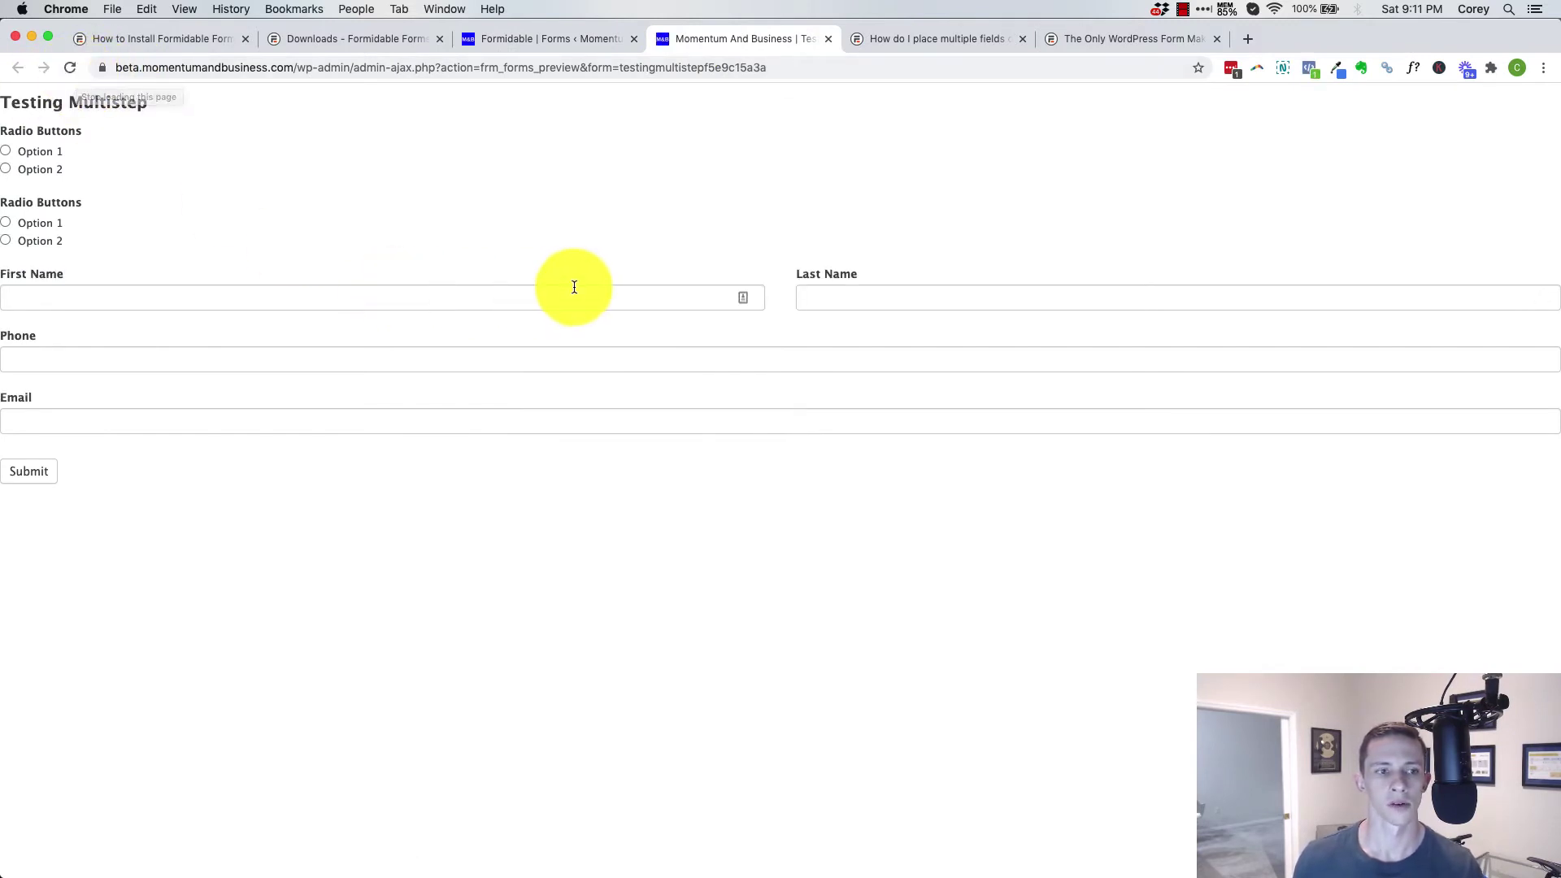
Return to the form builder and insert page breaks above First Name and between the two Radio Buttons fields.
{"action": "left_click", "coordinate": [549, 38]}
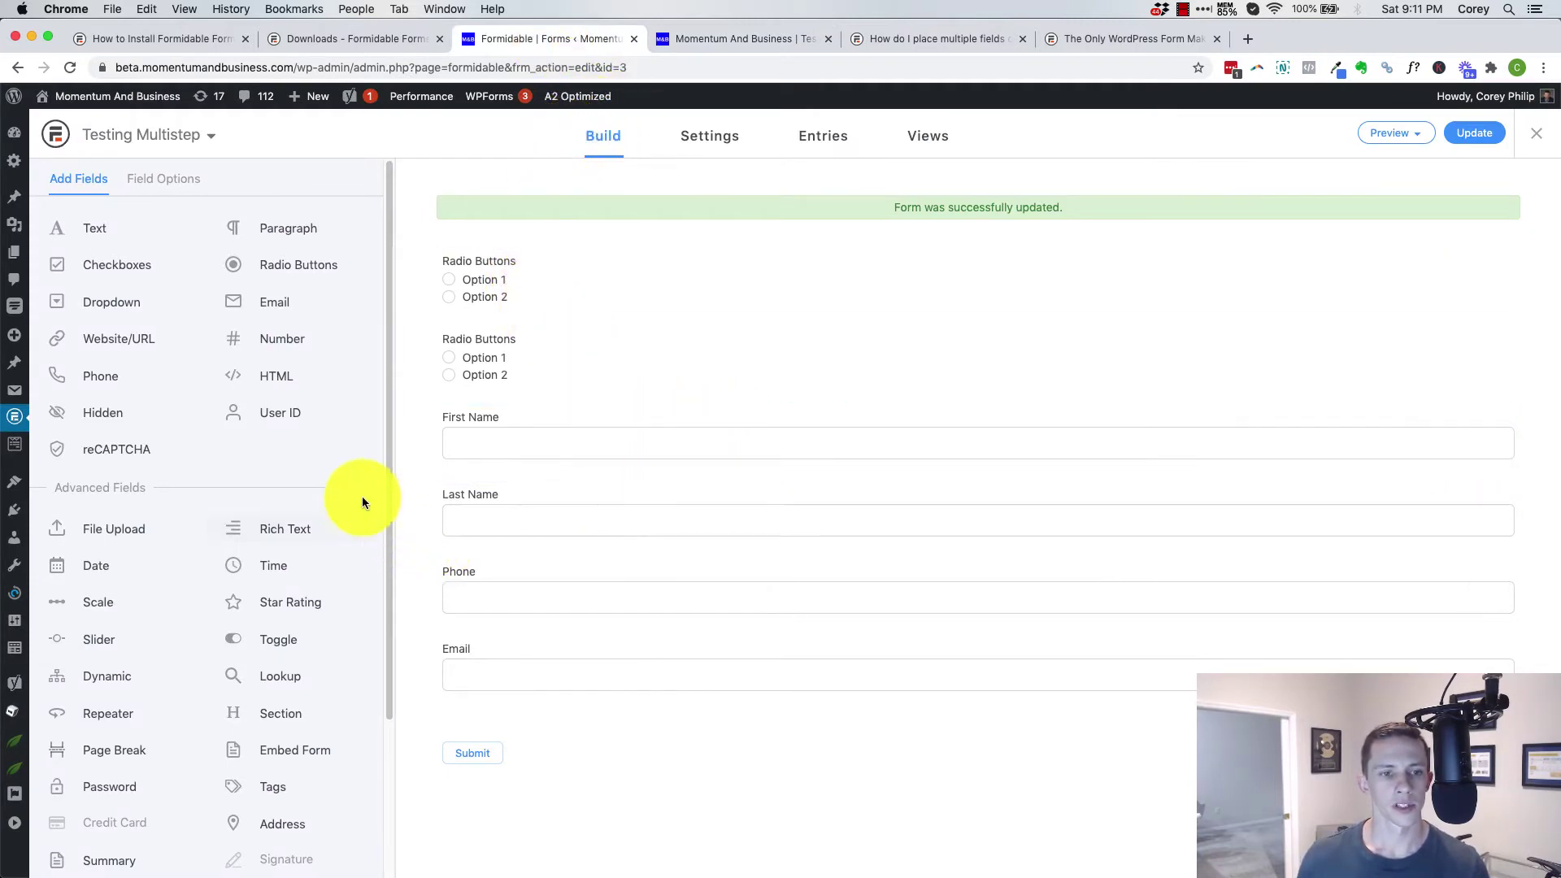
{"action": "left_click_drag", "start_coordinate": [392, 372], "coordinate": [393, 474]}
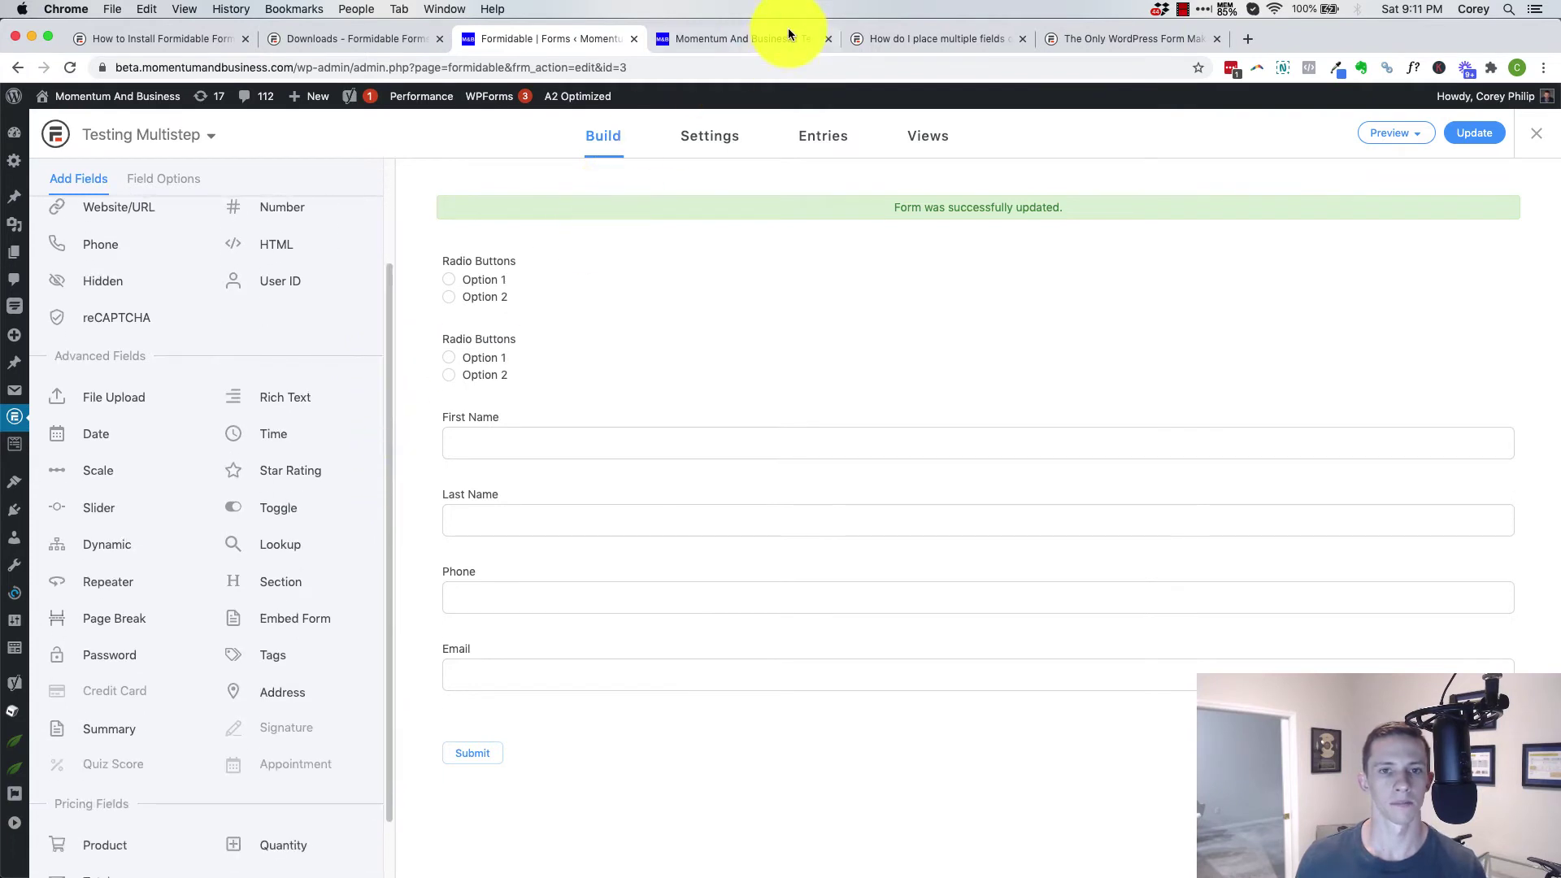
{"action": "scroll", "coordinate": [207, 488], "scroll_direction": "down", "scroll_amount": 2}
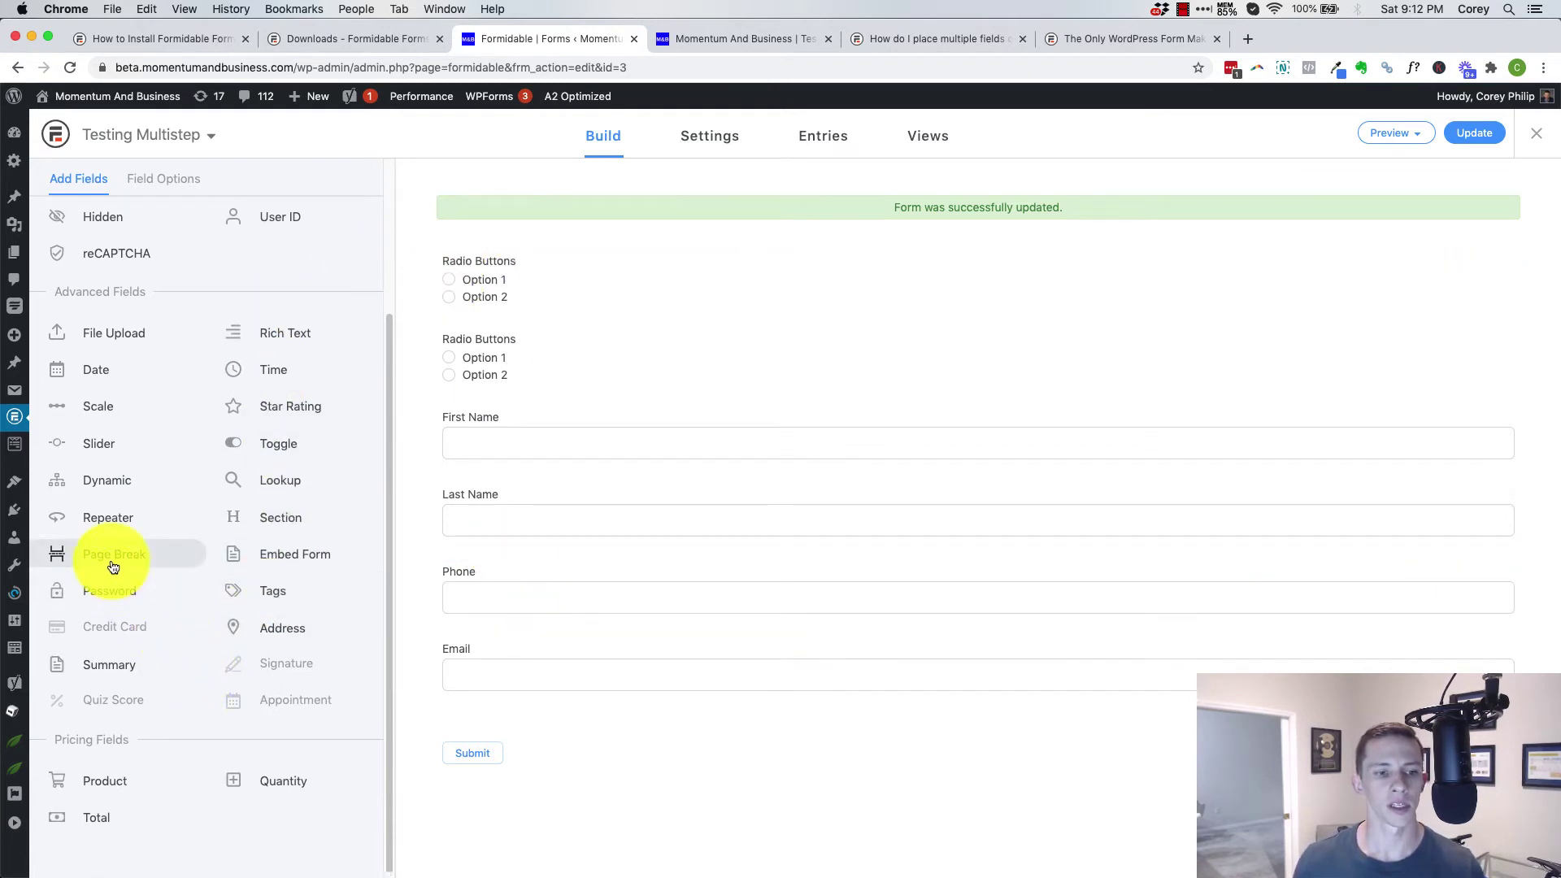
{"action": "left_click_drag", "start_coordinate": [114, 555], "coordinate": [604, 444]}
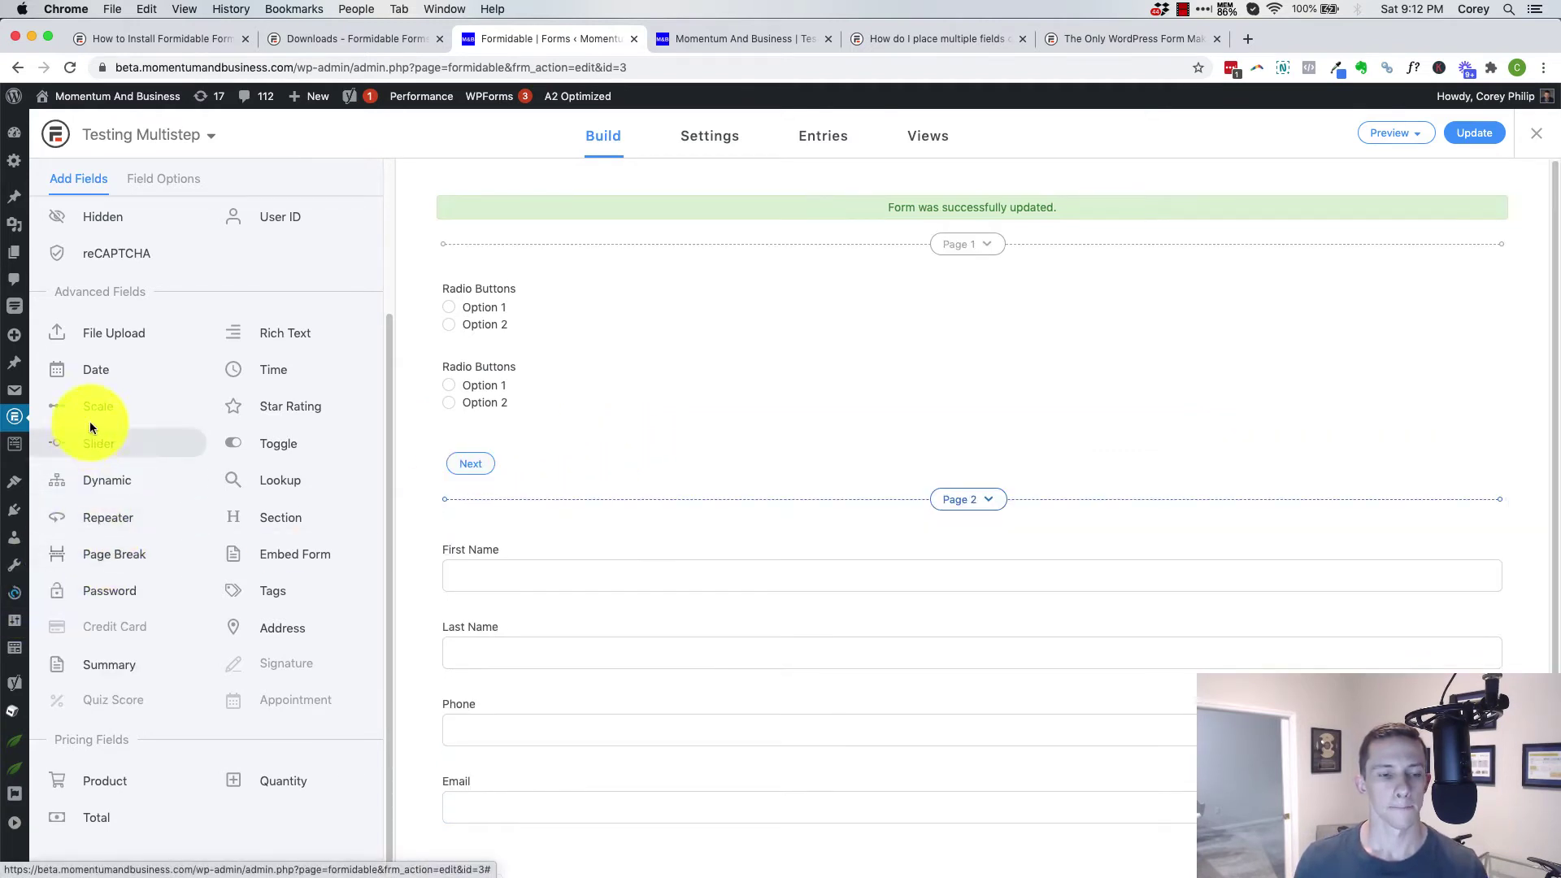
{"action": "left_click_drag", "start_coordinate": [105, 553], "coordinate": [535, 404]}
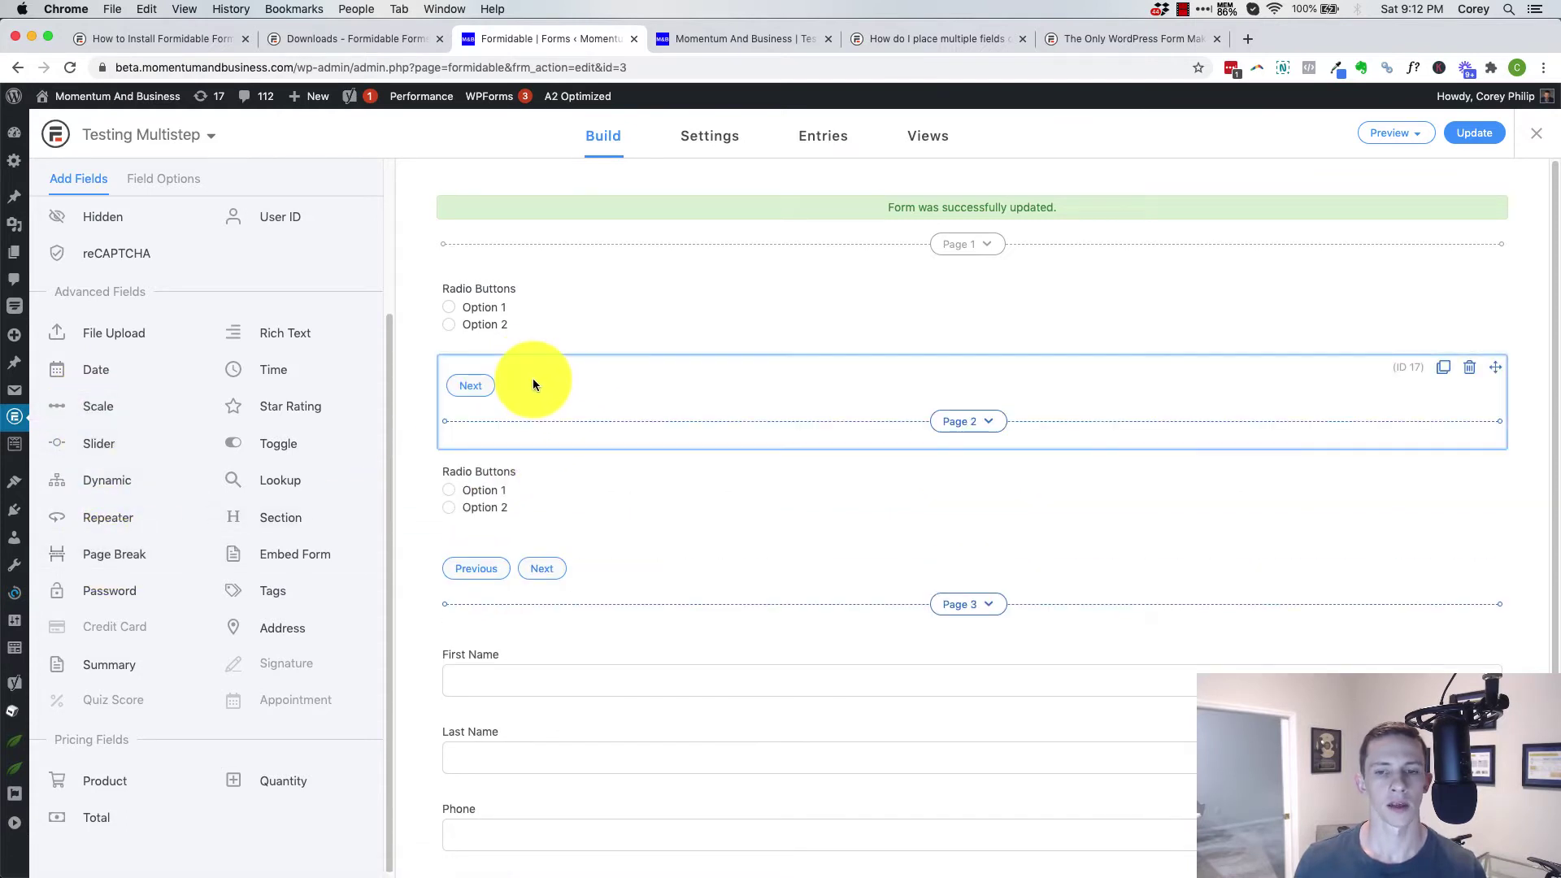
Test collapsing and expanding Page 1, and examine the advanced options of the page break that starts Page 2.
{"action": "left_click", "coordinate": [998, 246]}
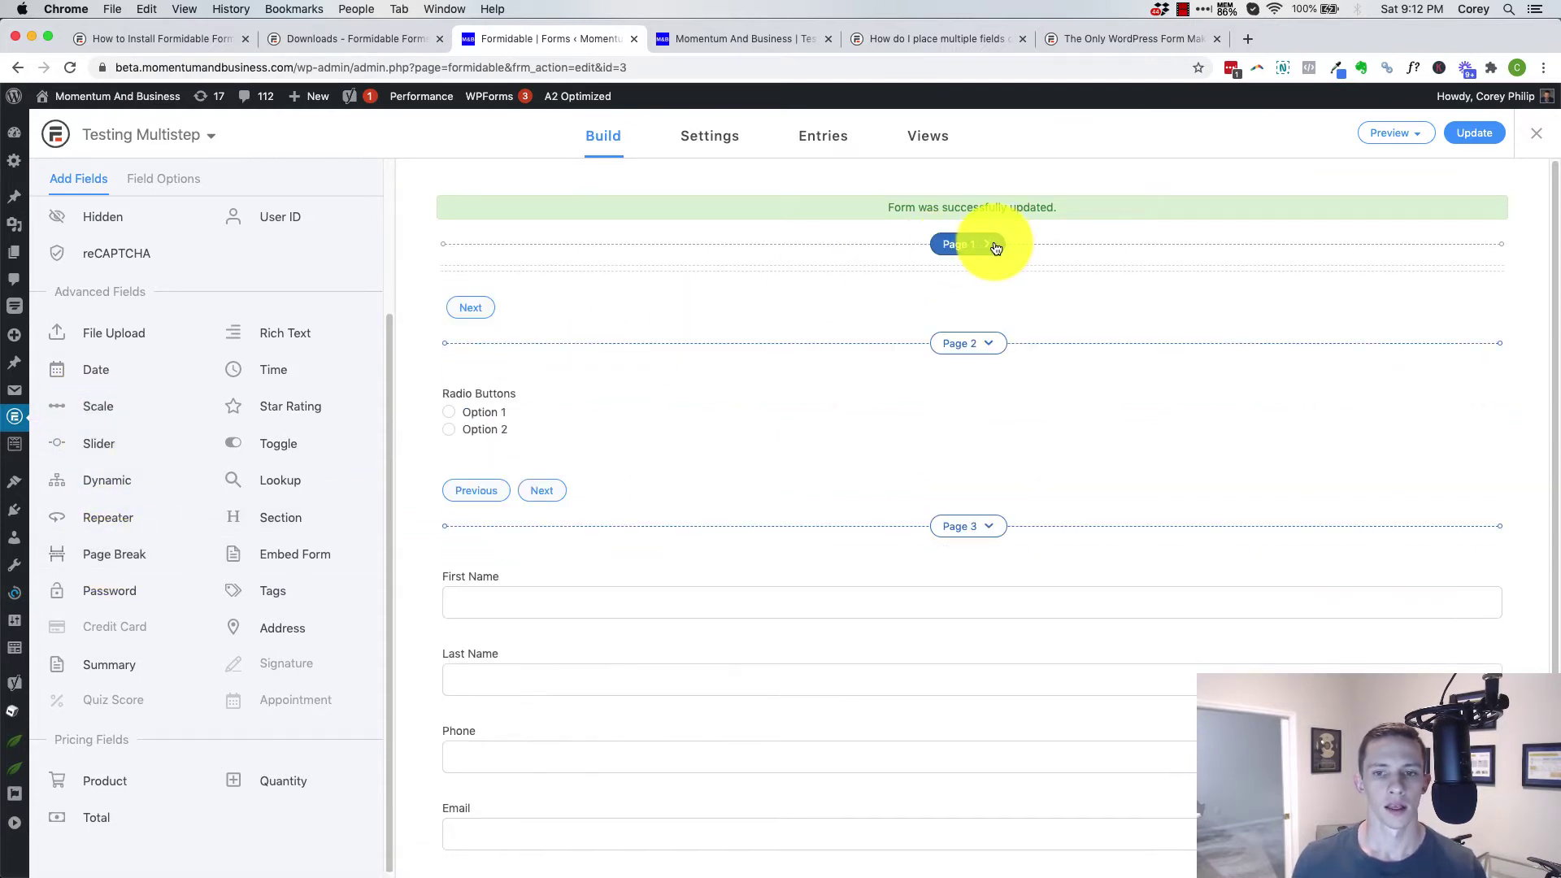
{"action": "left_click", "coordinate": [992, 246]}
{"action": "left_click", "coordinate": [987, 249]}
{"action": "left_click", "coordinate": [987, 250]}
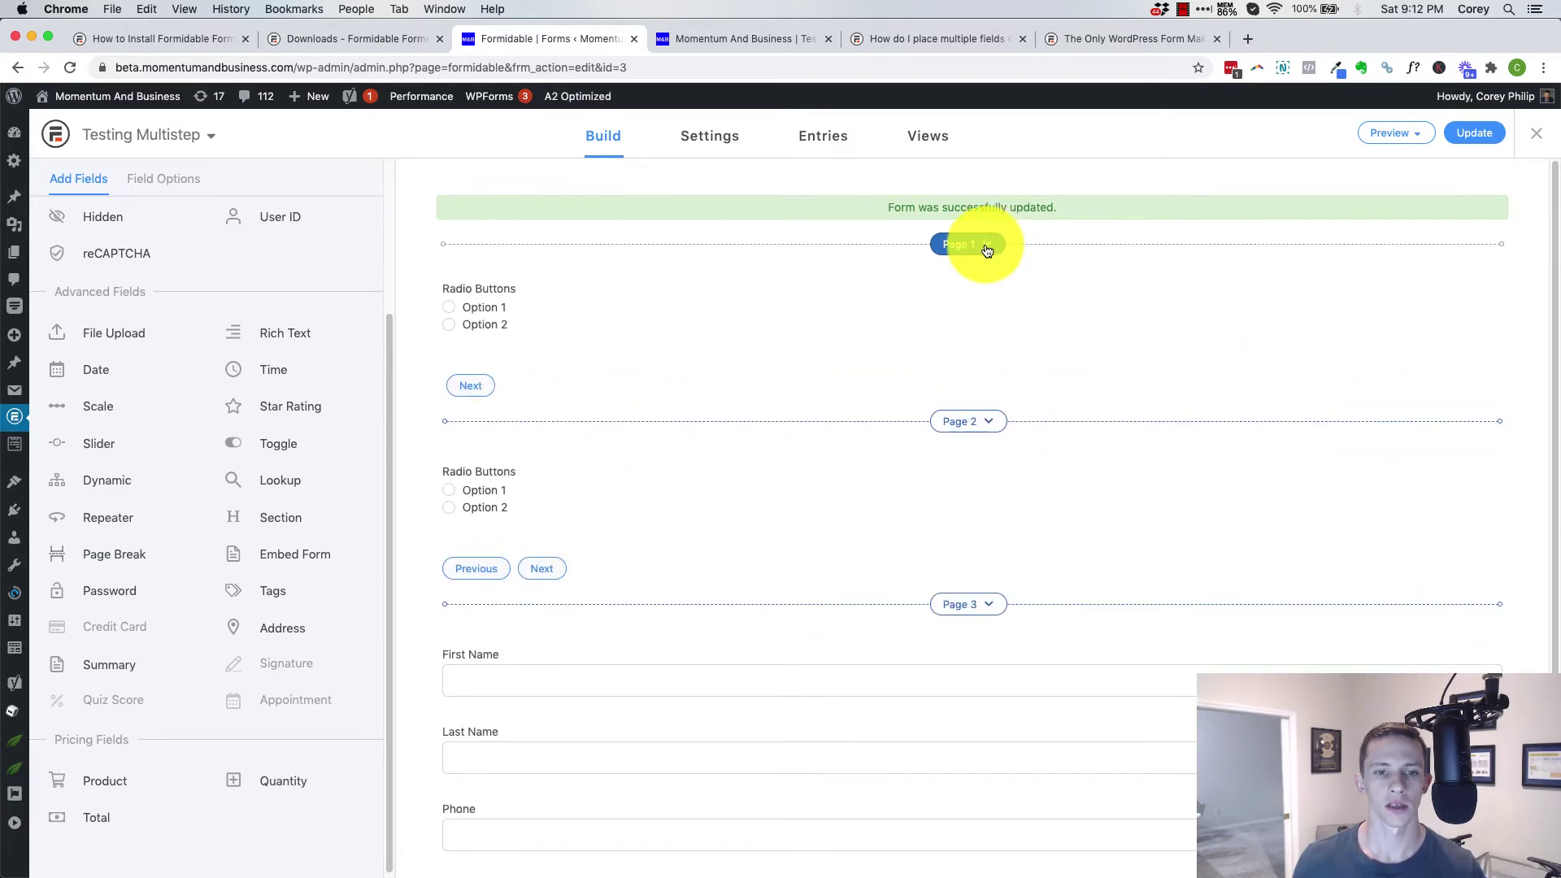
{"action": "left_click", "coordinate": [972, 247]}
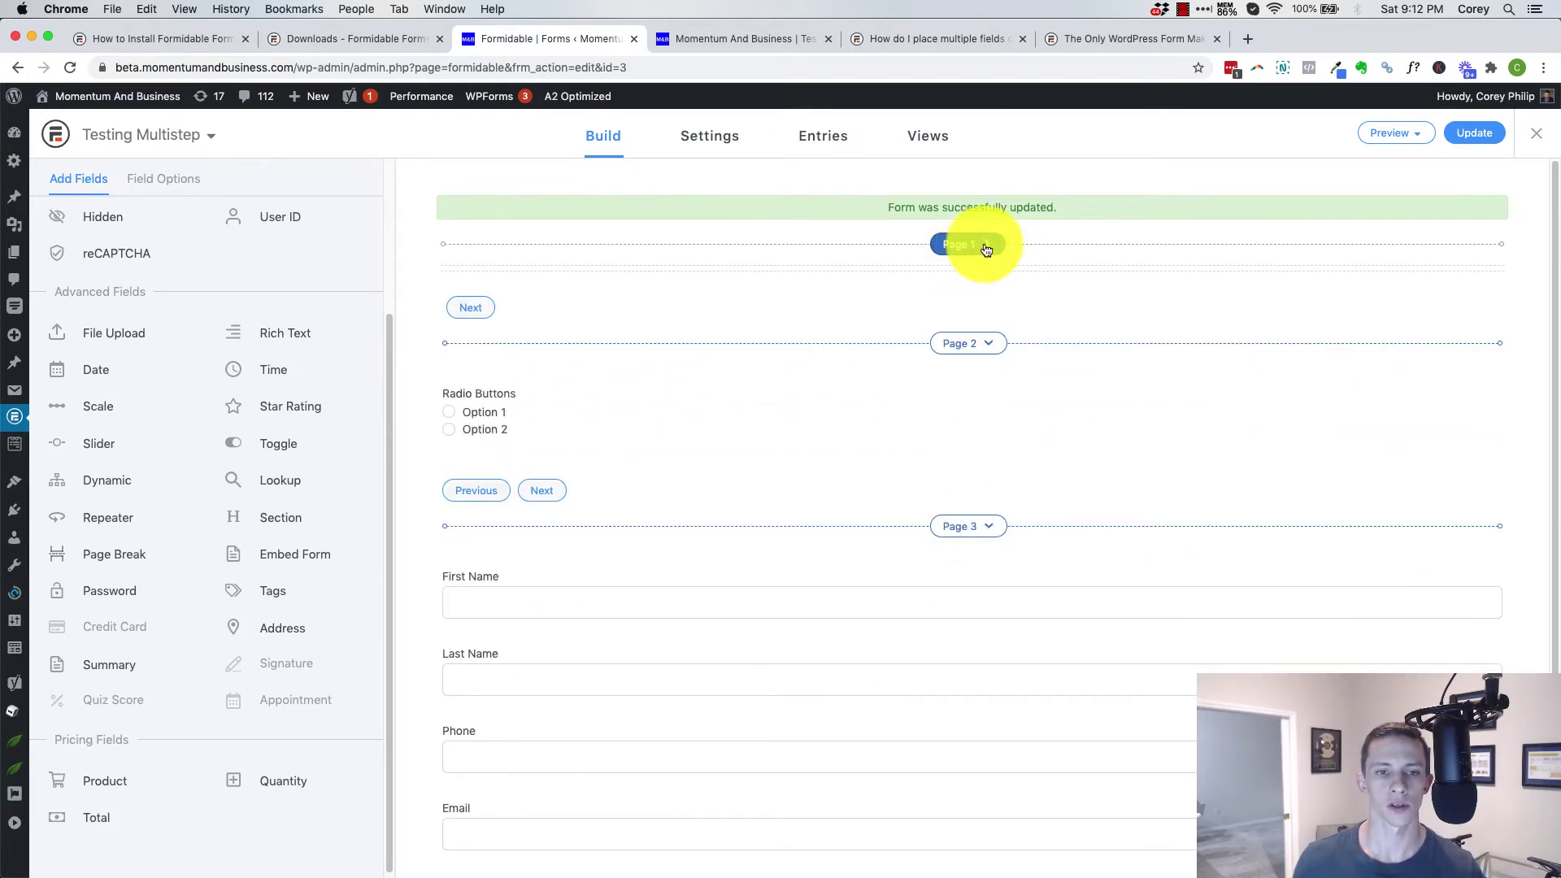
{"action": "left_click", "coordinate": [983, 254]}
{"action": "left_click", "coordinate": [969, 390]}
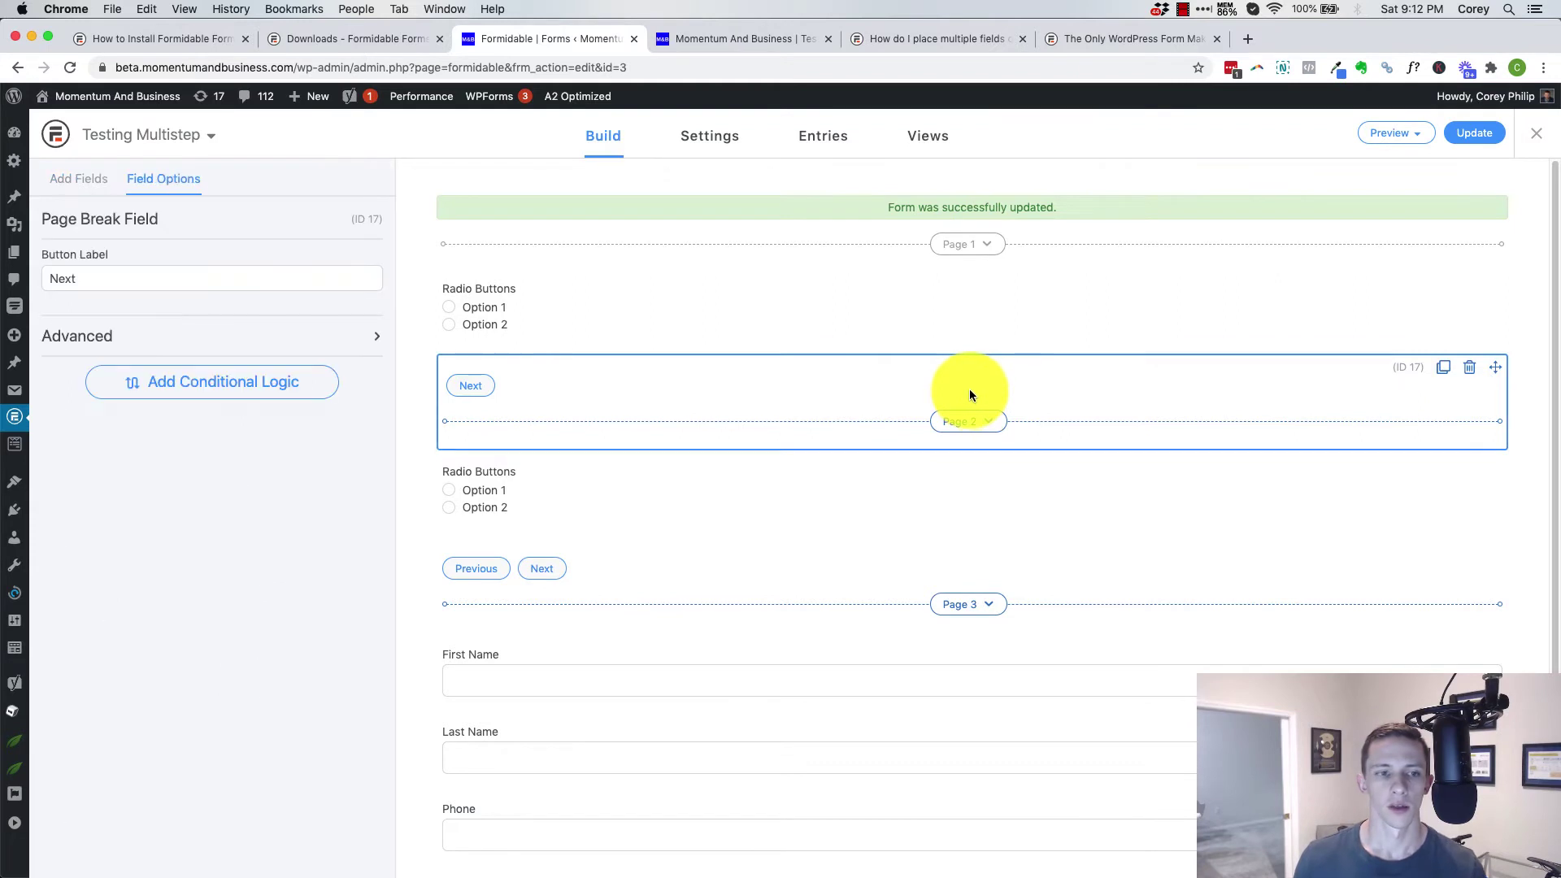
{"action": "left_click", "coordinate": [271, 341]}
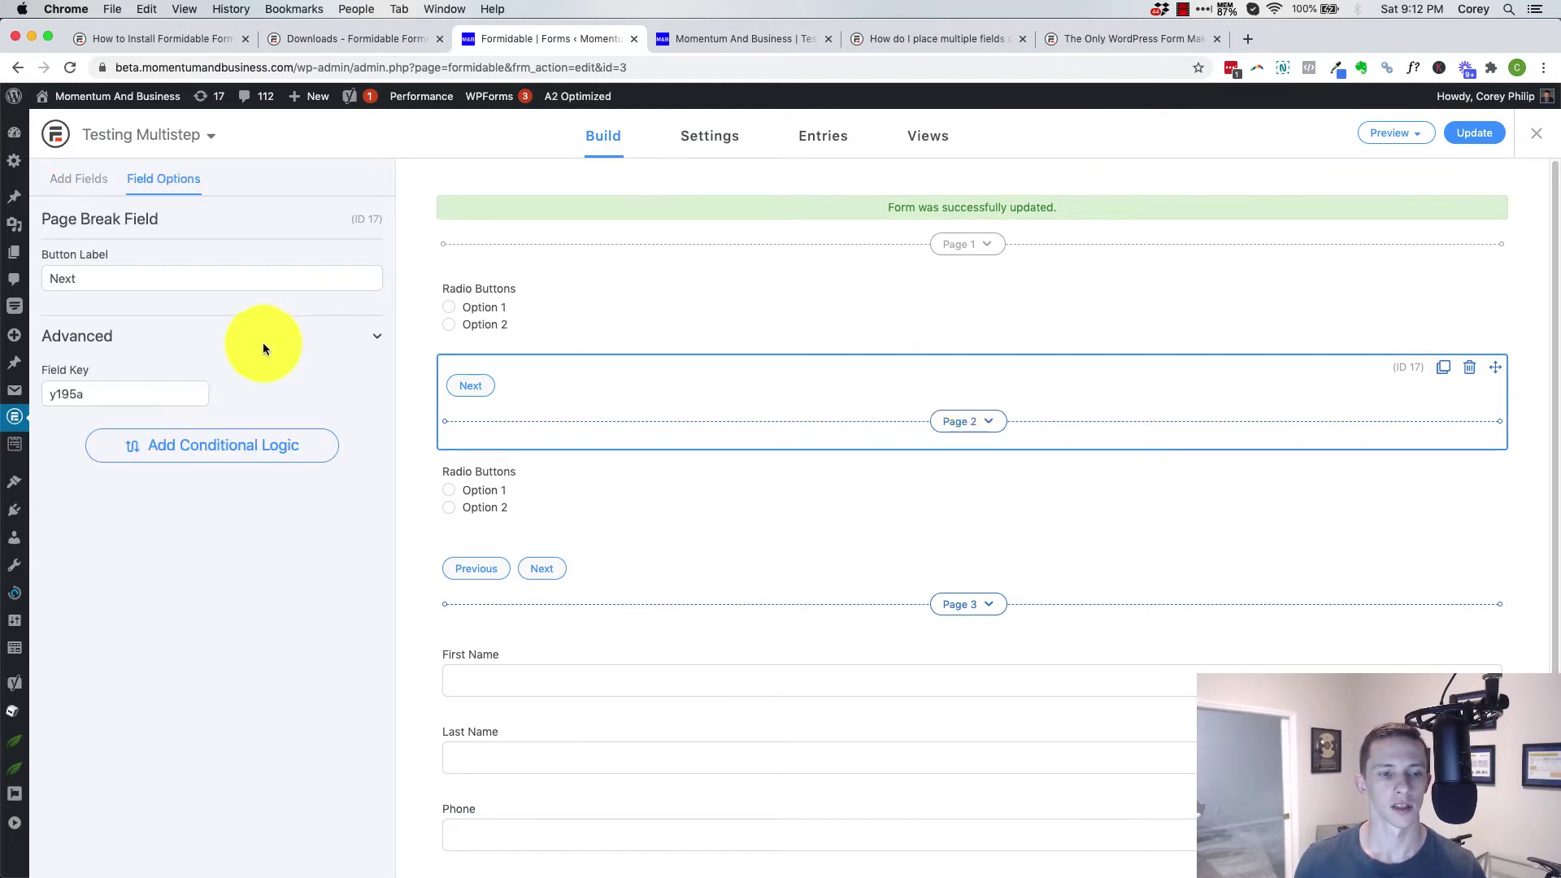
{"action": "left_click", "coordinate": [81, 179]}
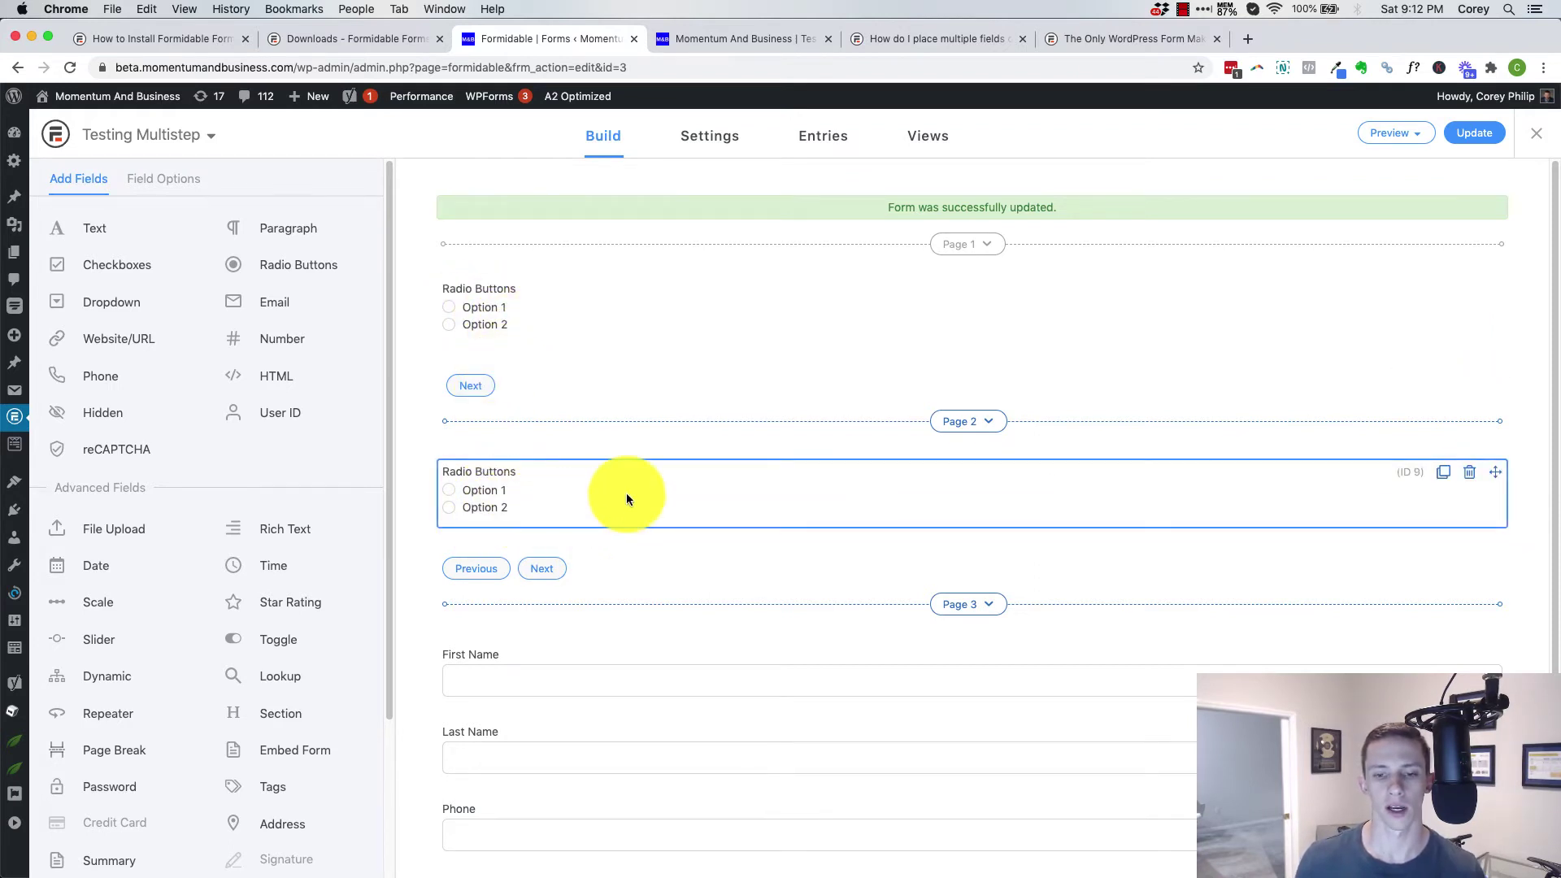
Update the form with its page breaks and reload the blank-page preview.
{"action": "scroll", "coordinate": [626, 499], "scroll_direction": "down", "scroll_amount": 3}
{"action": "left_click", "coordinate": [1469, 138]}
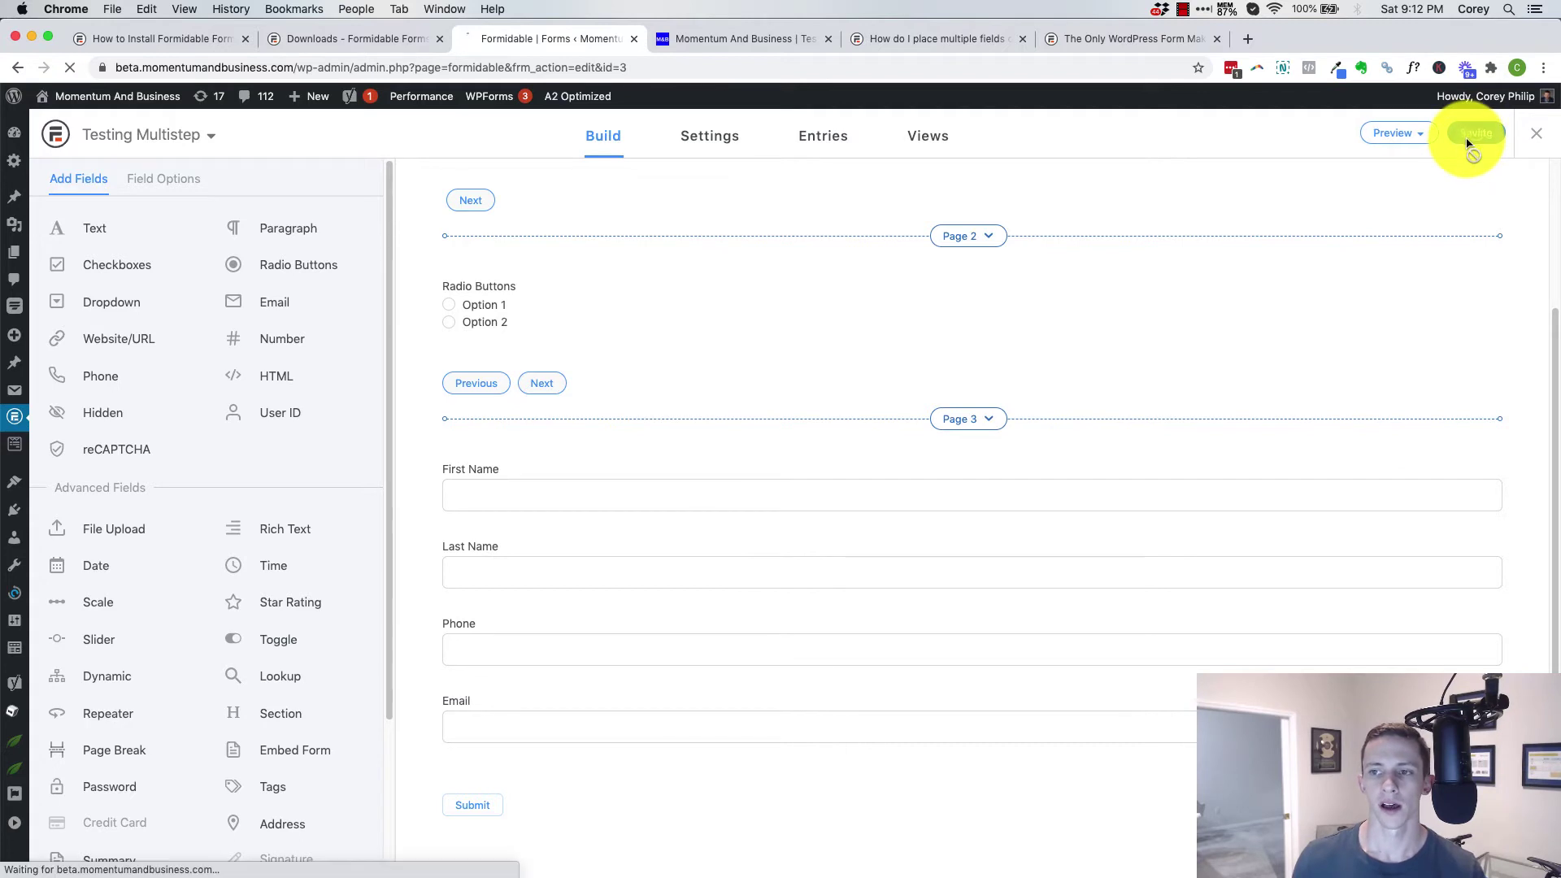
{"action": "left_click", "coordinate": [776, 37]}
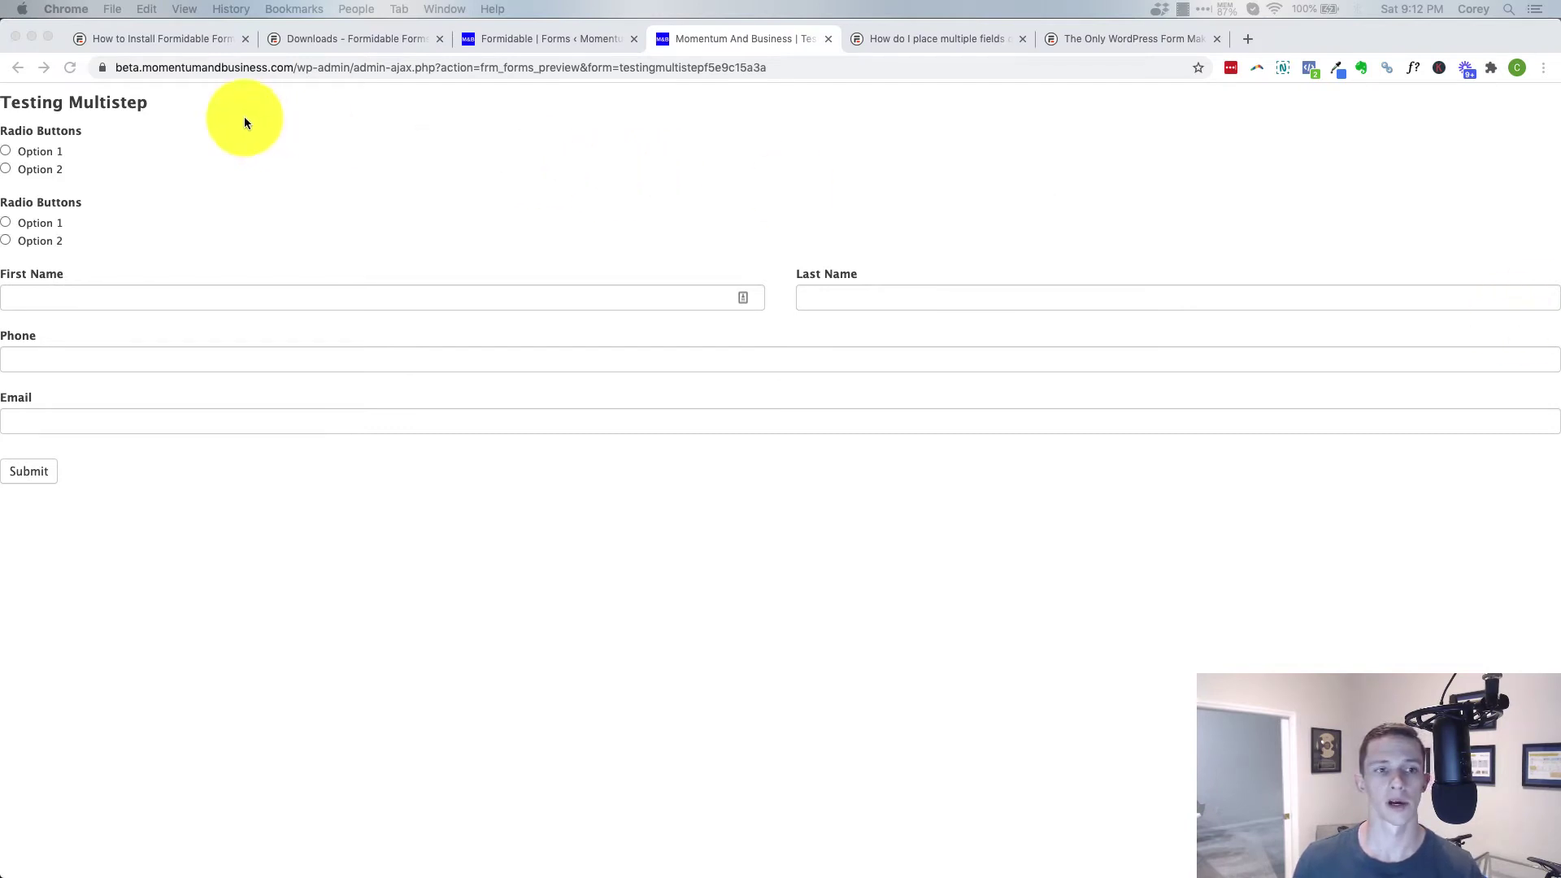
{"action": "left_click", "coordinate": [71, 65]}
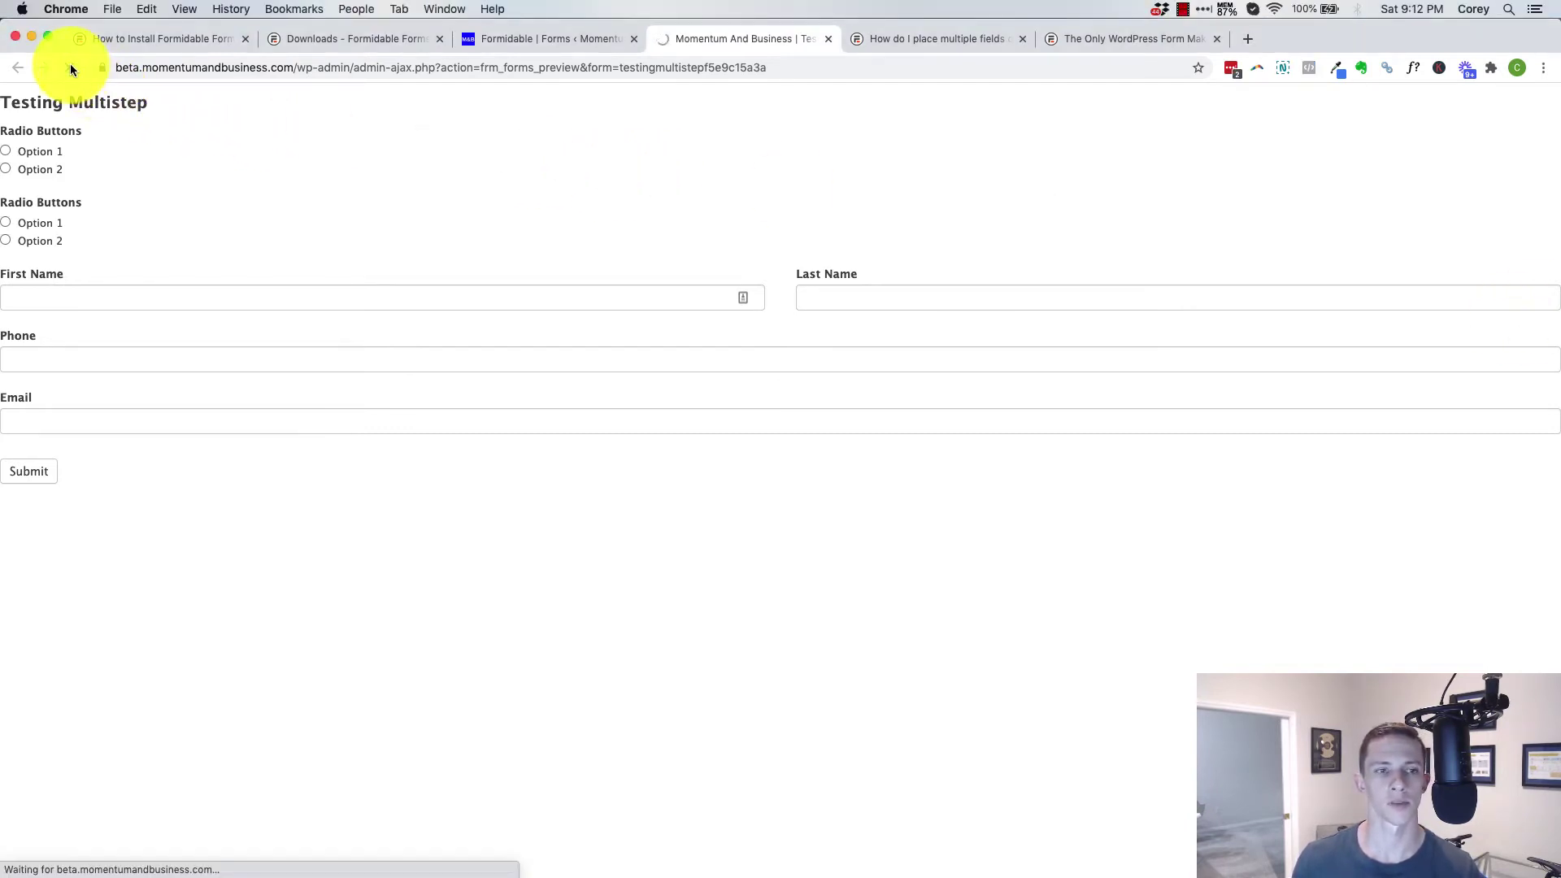
Test the form preview by choosing Option 1 on each of the first two pages and advancing to the contact page.
{"action": "left_click", "coordinate": [36, 153]}
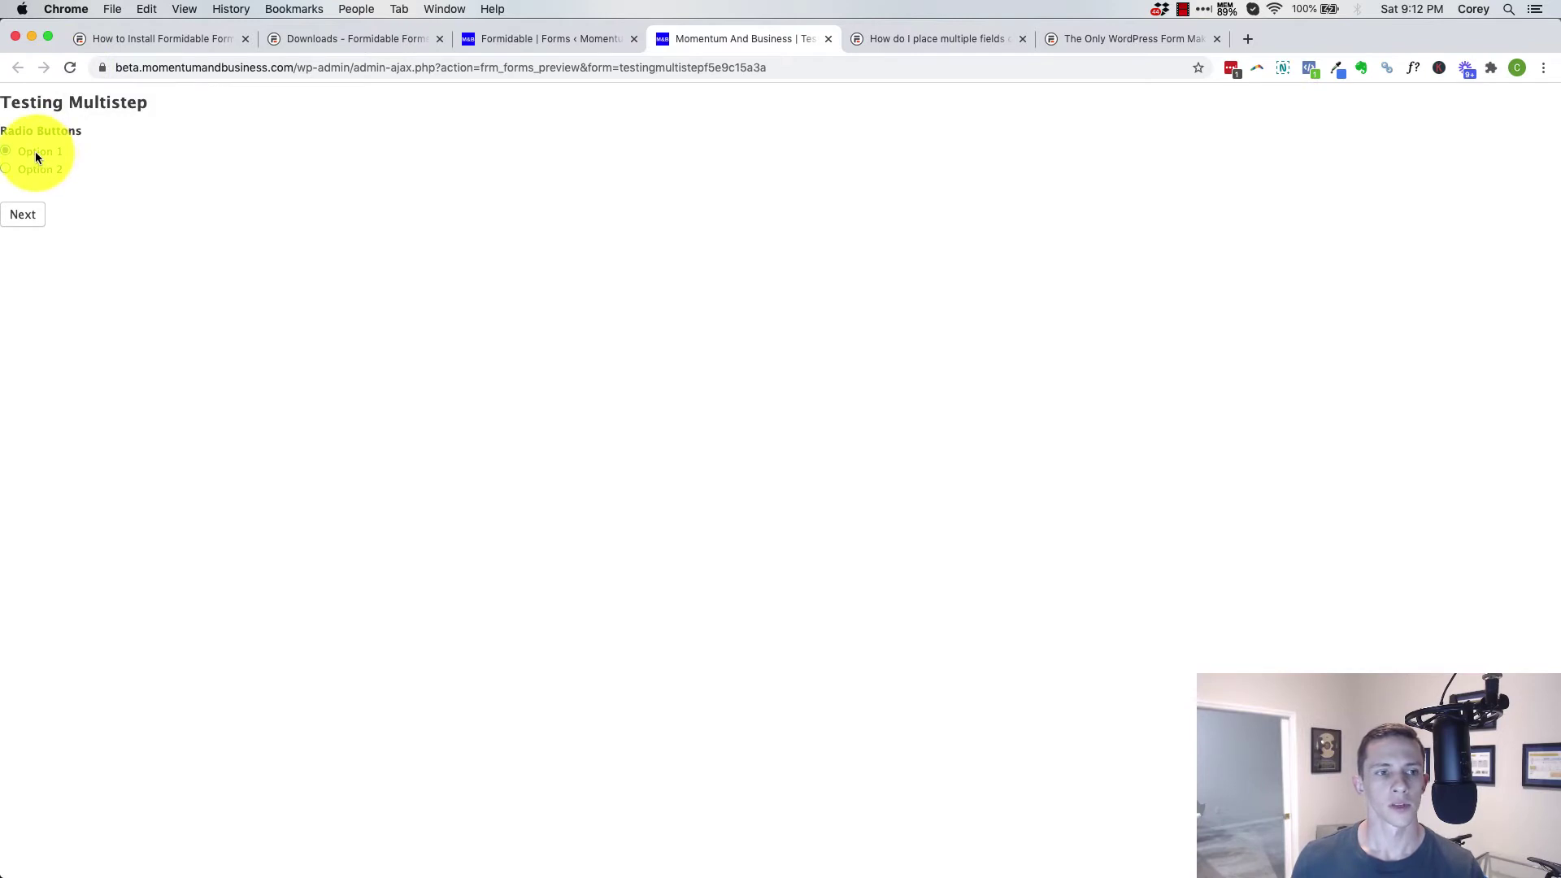
{"action": "left_click", "coordinate": [17, 211]}
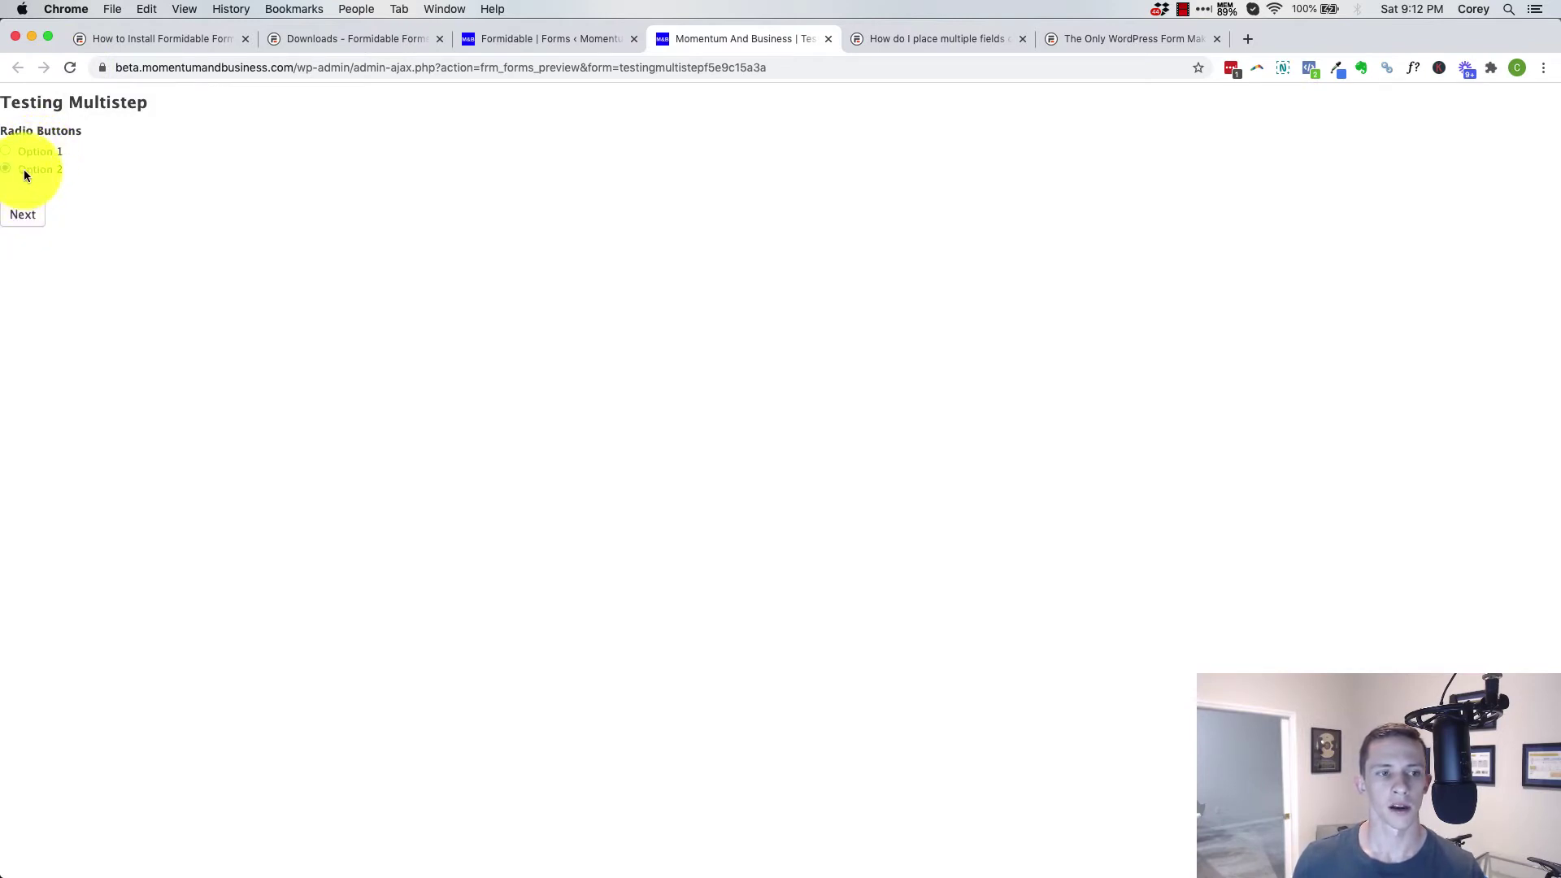
{"action": "left_click", "coordinate": [27, 150]}
{"action": "left_click", "coordinate": [23, 216]}
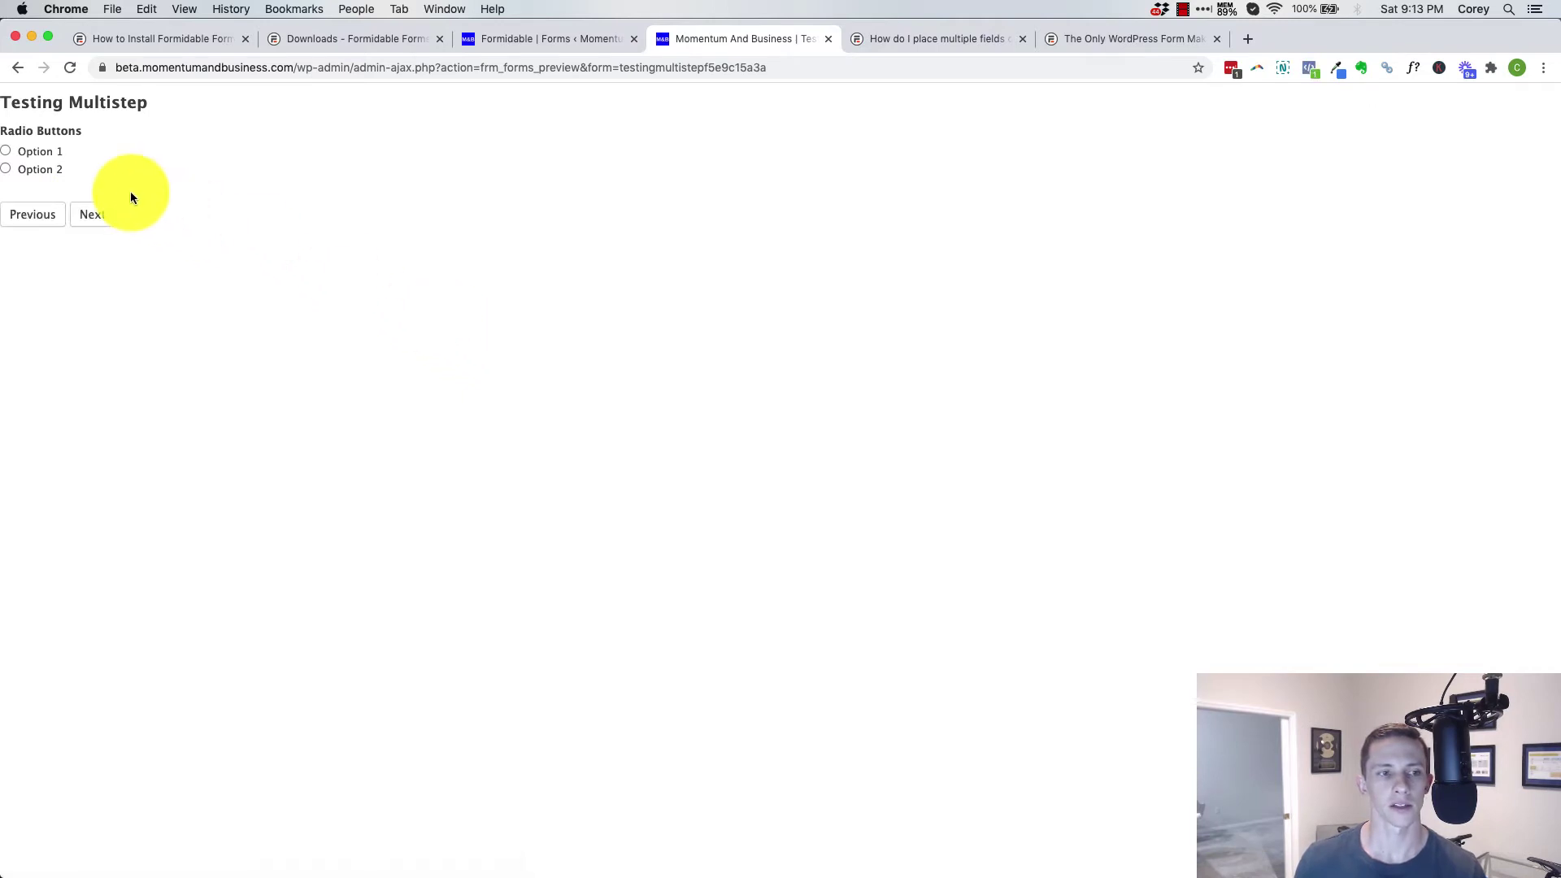
{"action": "left_click", "coordinate": [45, 155]}
{"action": "left_click", "coordinate": [99, 218]}
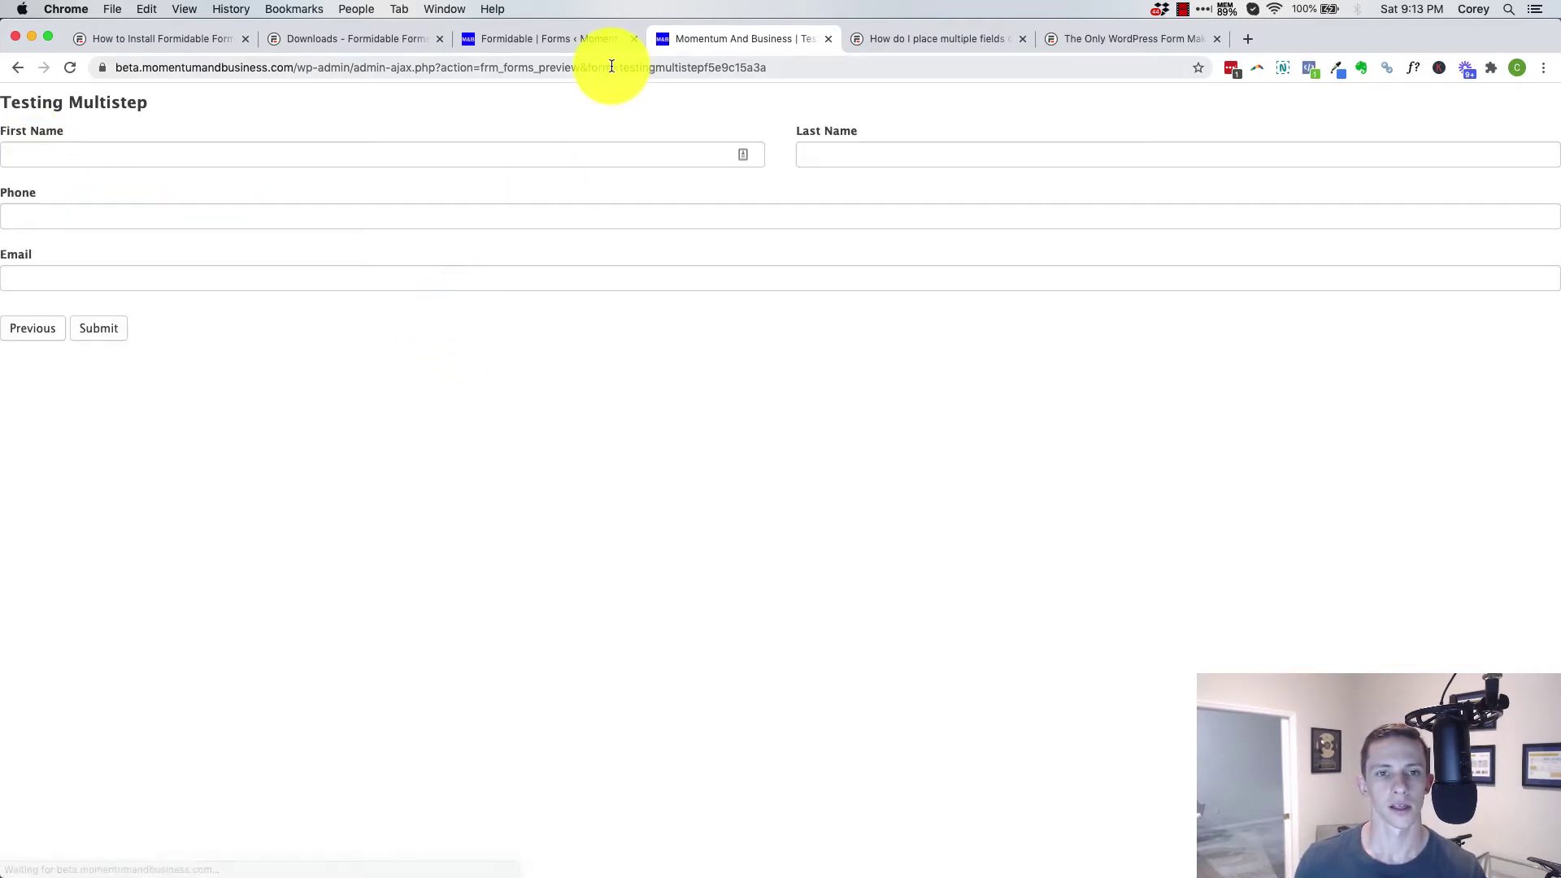
Return to the form builder and look through the available basic, advanced and pricing field types.
{"action": "left_click", "coordinate": [537, 36]}
{"action": "left_click", "coordinate": [717, 37]}
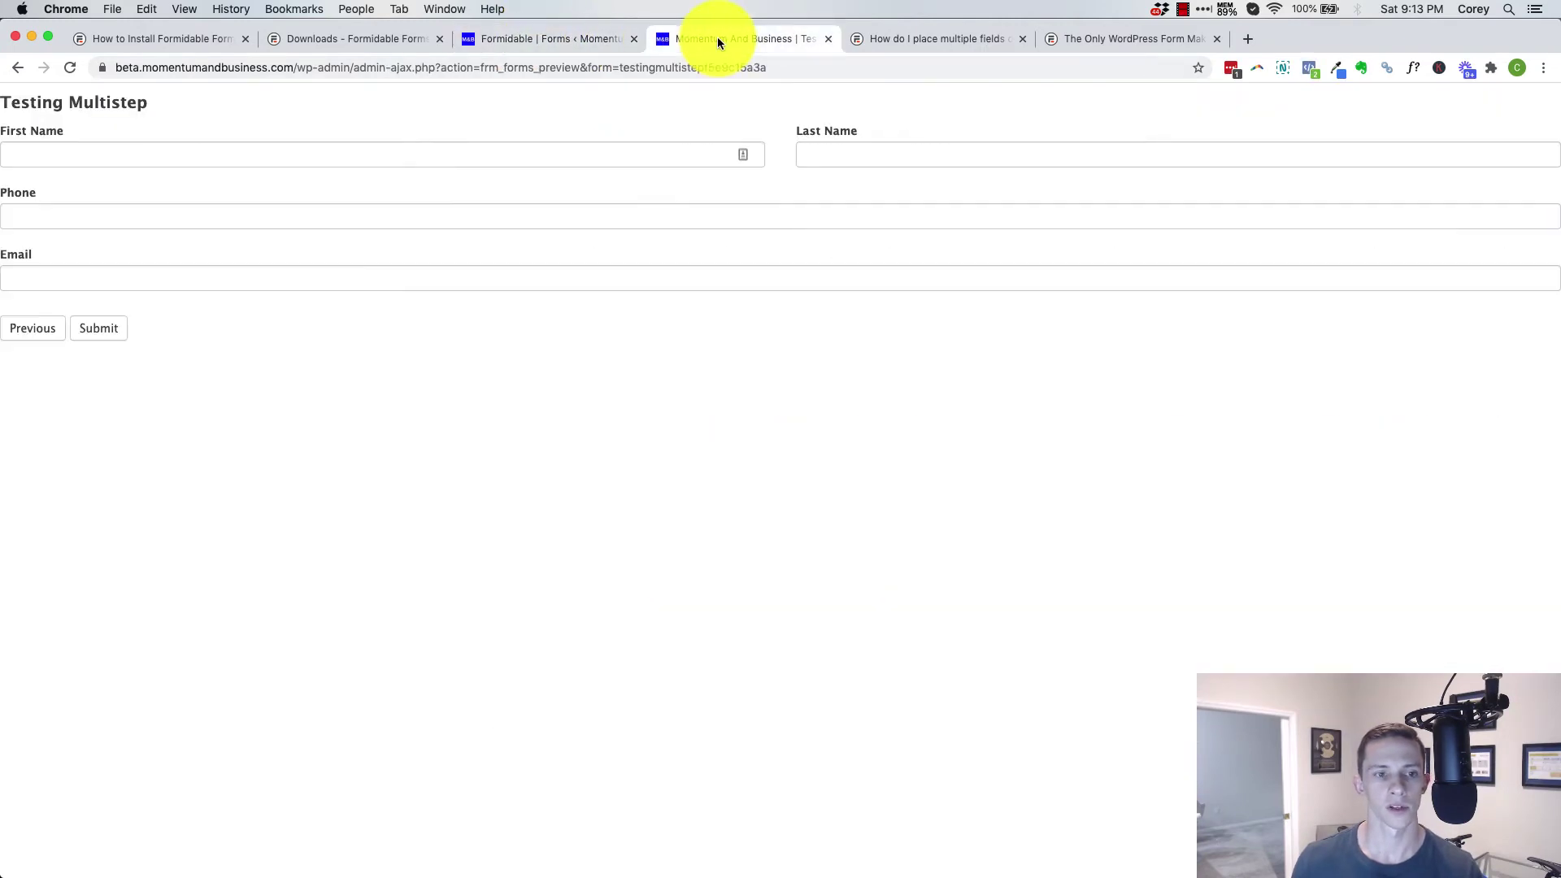
{"action": "left_click", "coordinate": [534, 38]}
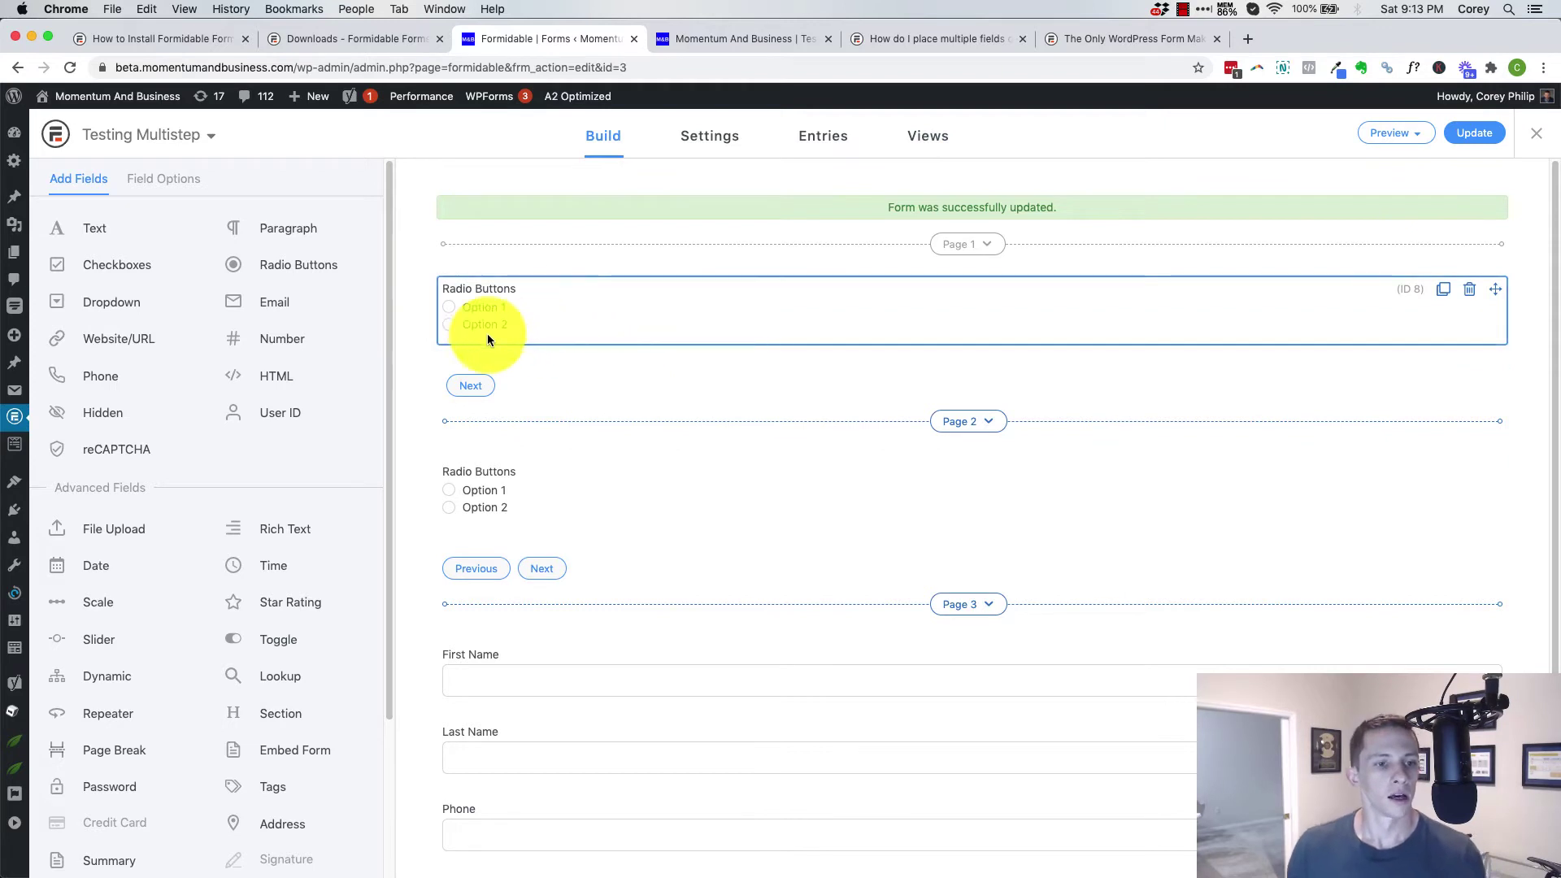
{"action": "scroll", "coordinate": [325, 350], "scroll_direction": "down", "scroll_amount": 5}
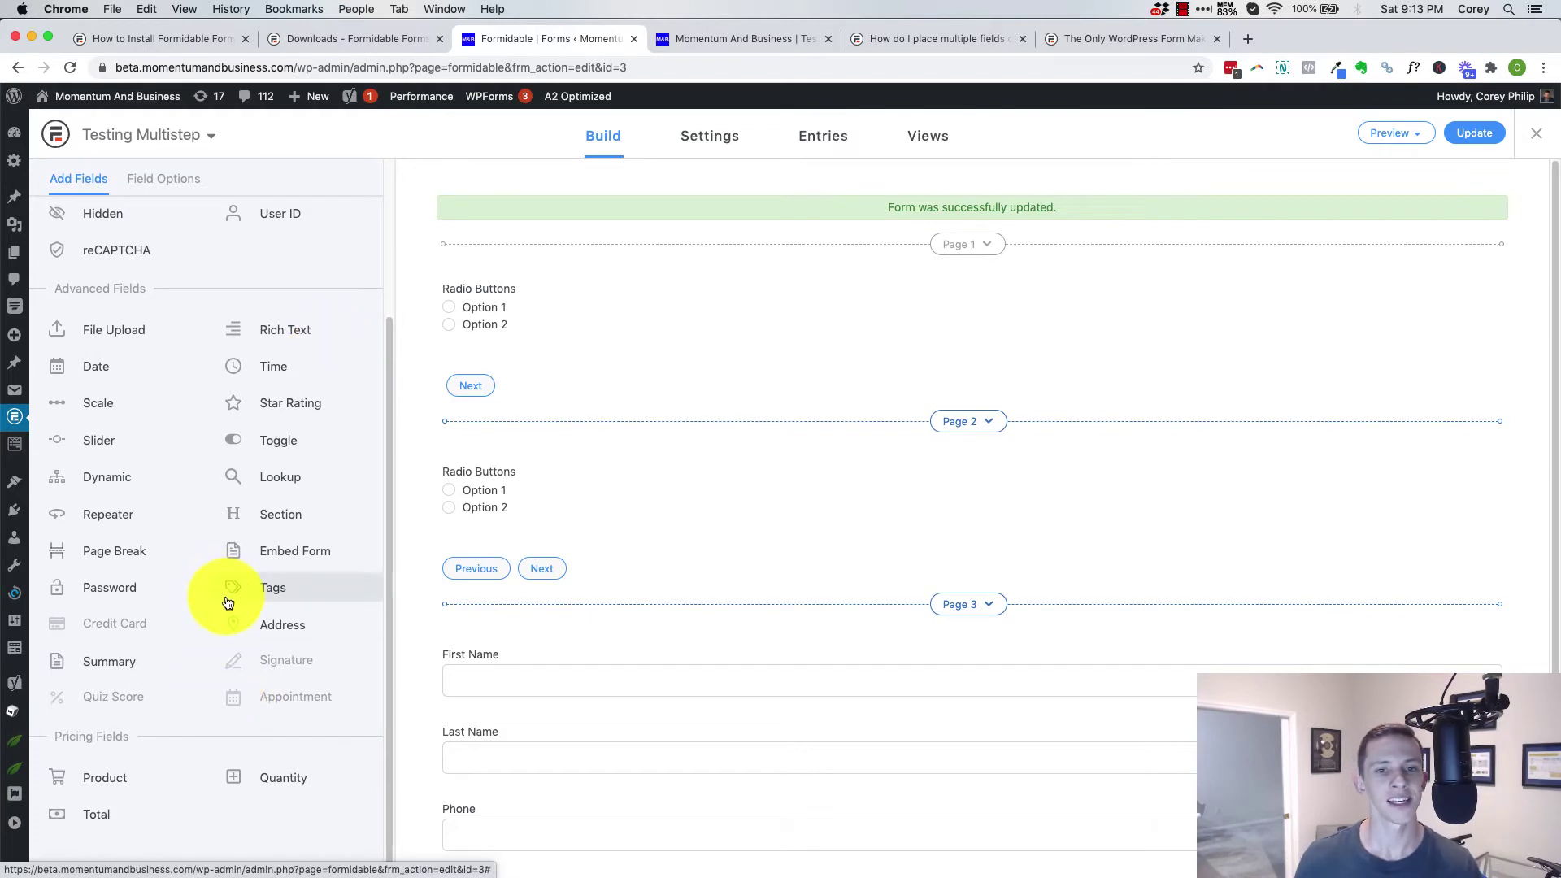
{"action": "scroll", "coordinate": [229, 597], "scroll_direction": "up", "scroll_amount": 4}
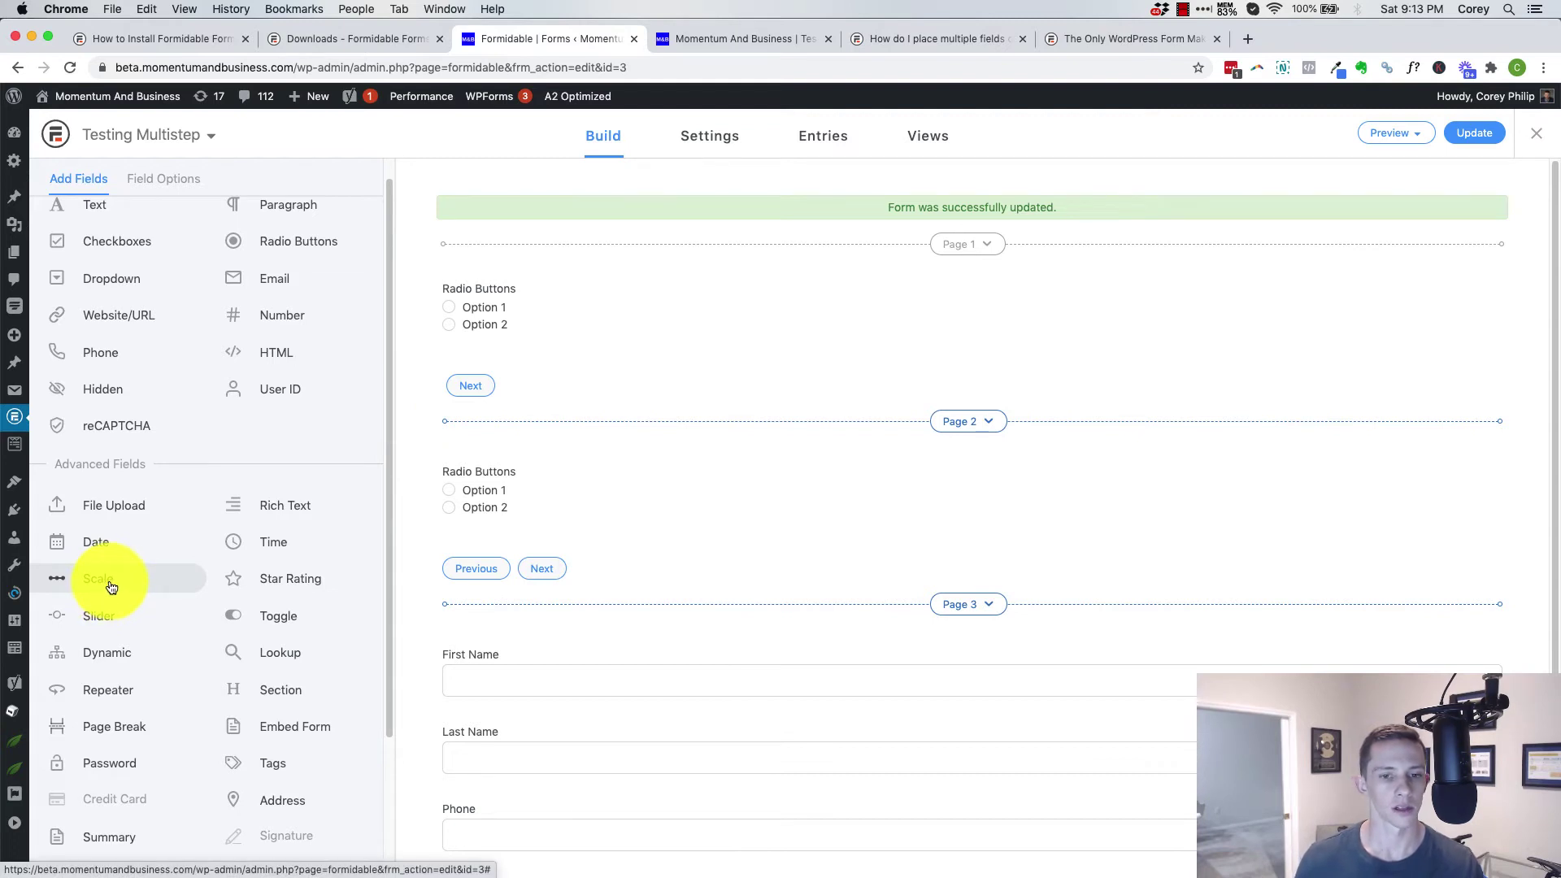
Add a Scale field below the Page 1 Radio Buttons field, and delete it again.
{"action": "left_click_drag", "start_coordinate": [111, 587], "coordinate": [817, 241]}
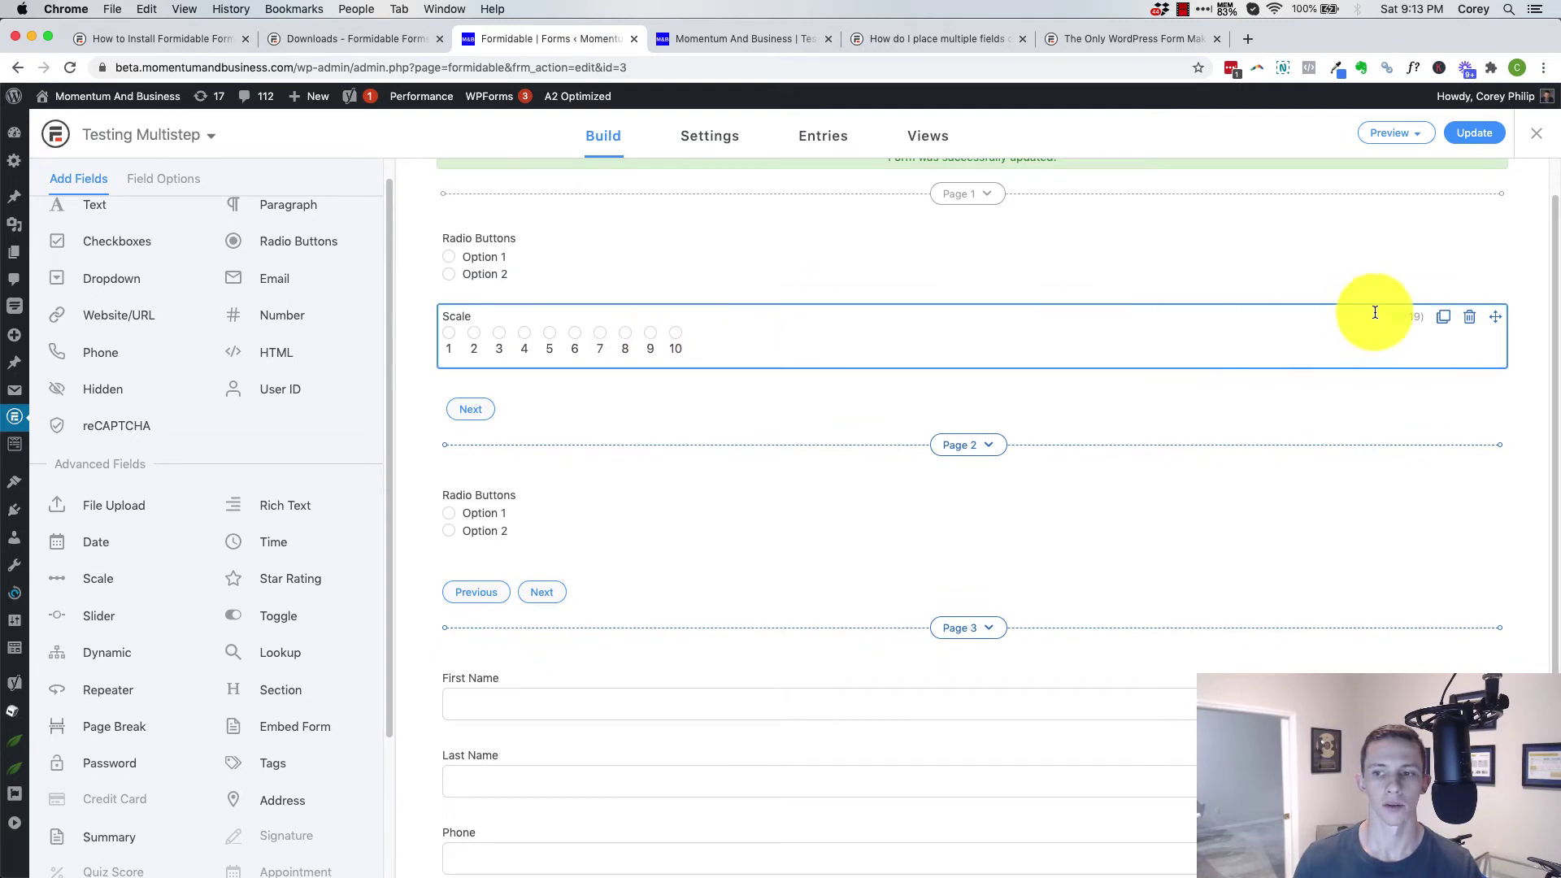
{"action": "left_click", "coordinate": [1469, 317]}
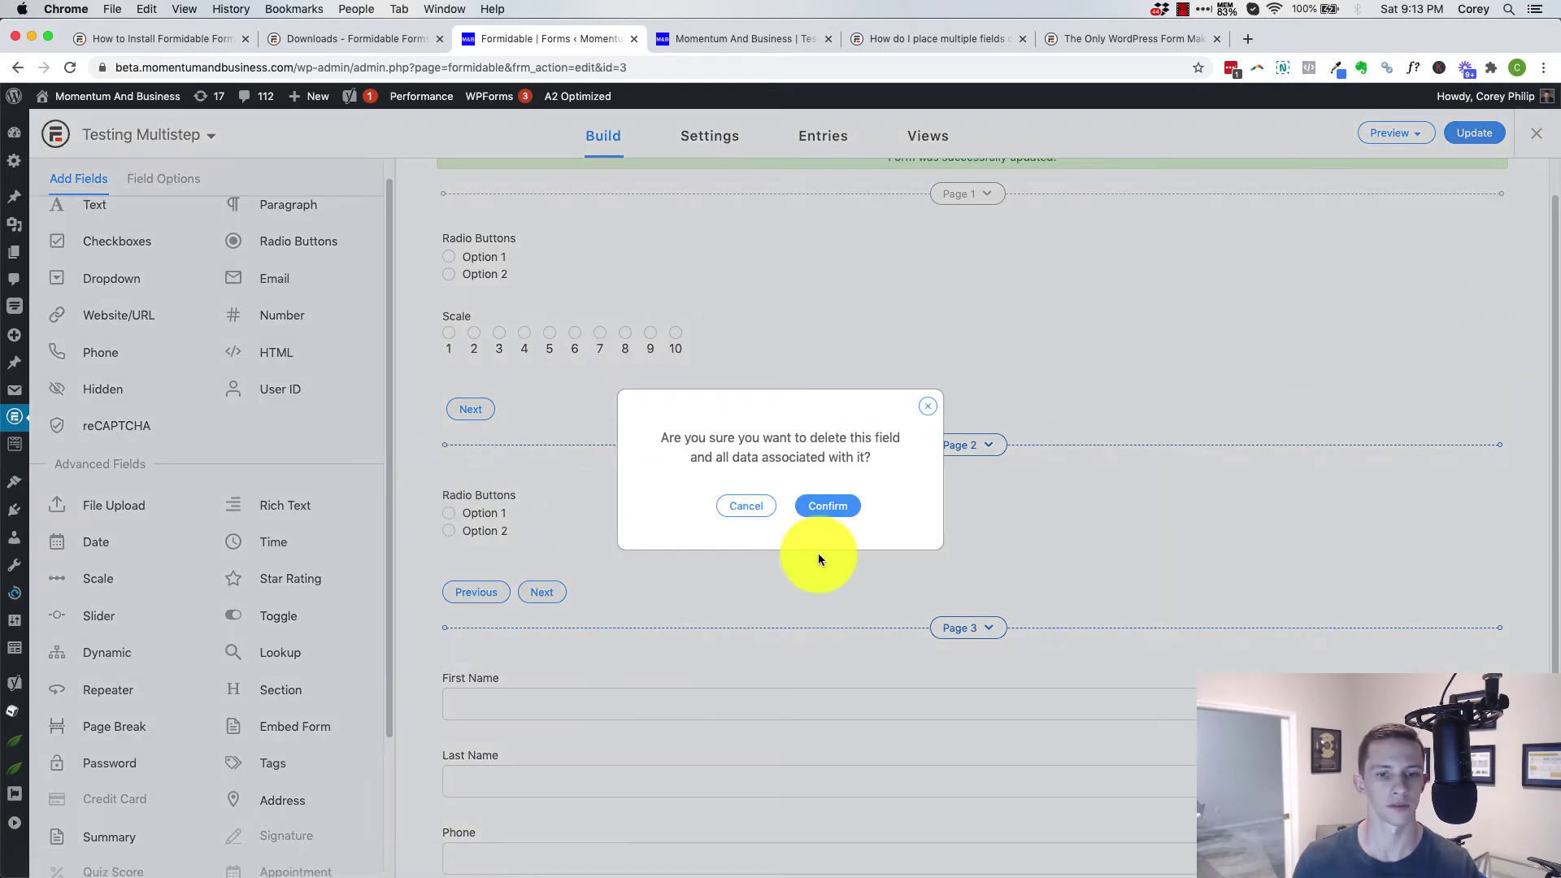
{"action": "left_click", "coordinate": [830, 506]}
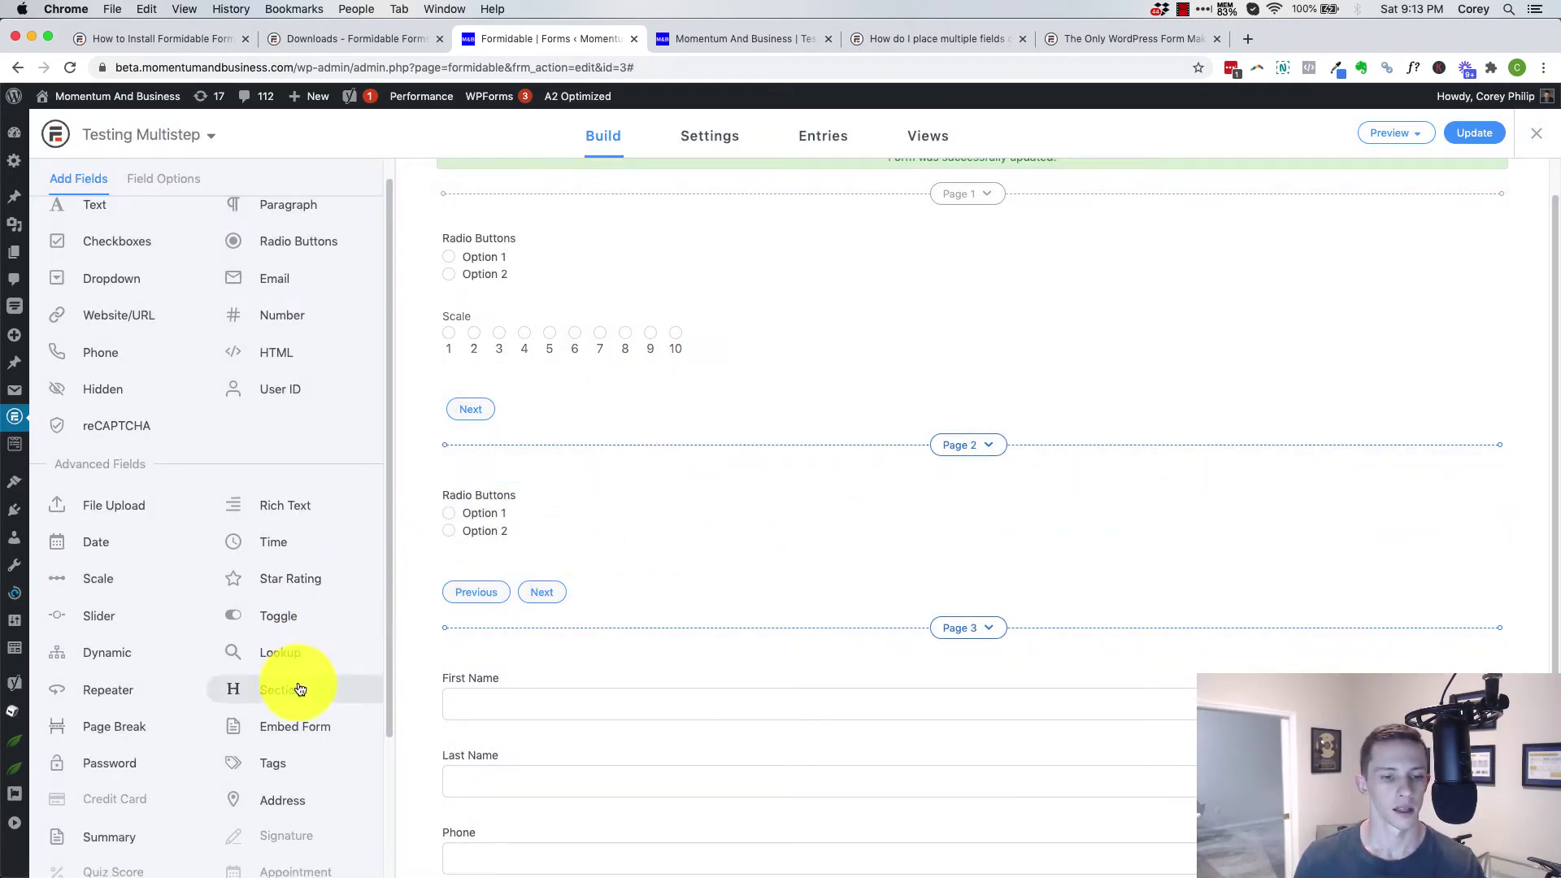
Read in the multi-step form article how to turn on a progress bar through the form's Pagination setting.
{"action": "left_click", "coordinate": [1062, 36]}
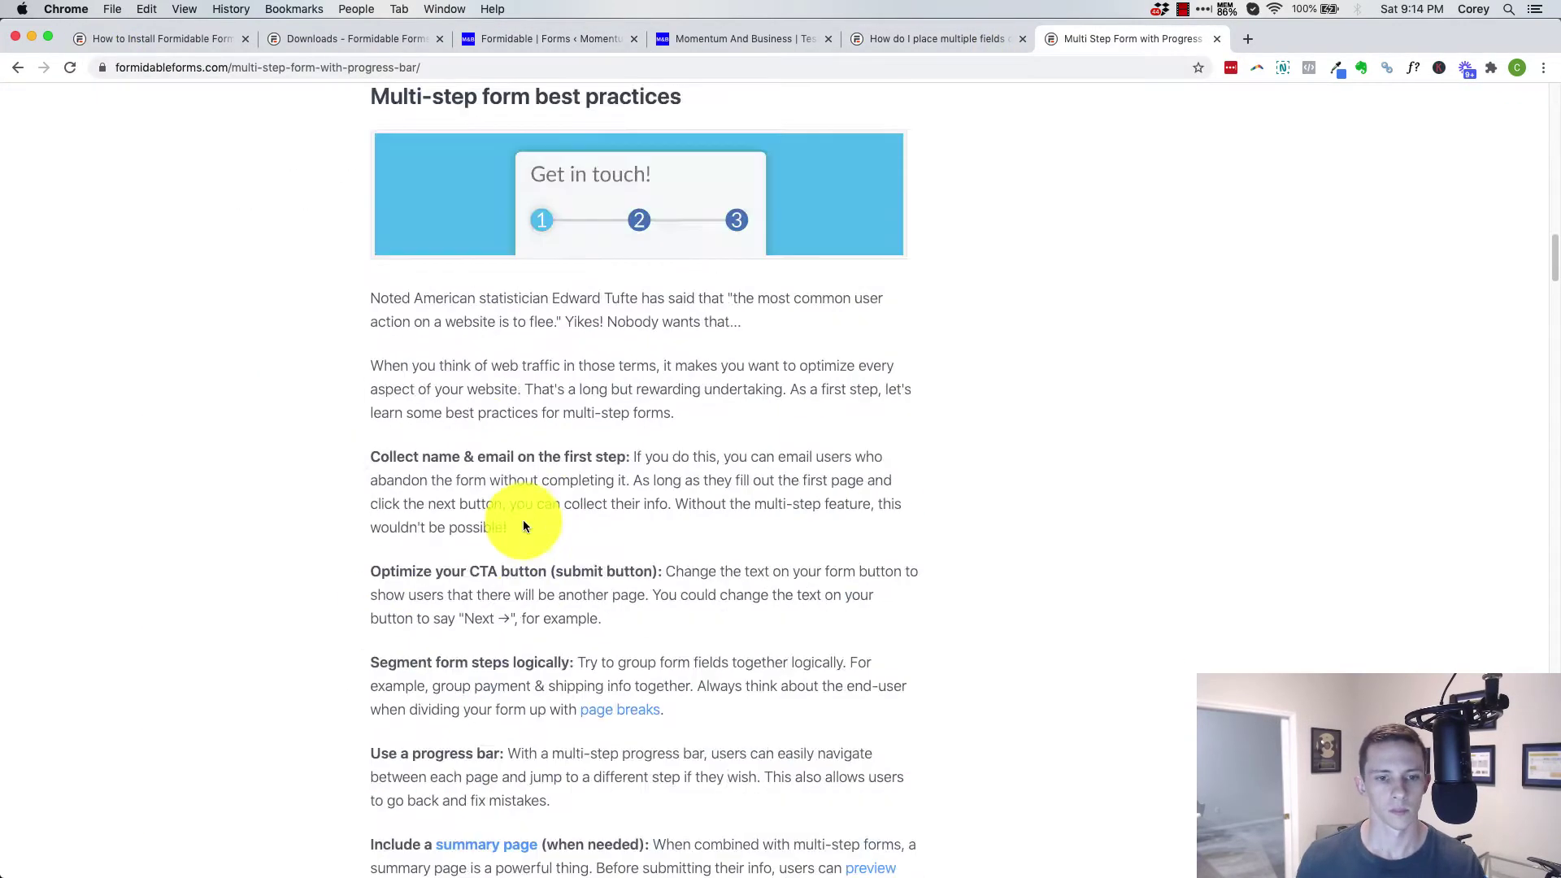
{"action": "scroll", "coordinate": [523, 520], "scroll_direction": "down", "scroll_amount": 10}
{"action": "left_click_drag", "start_coordinate": [371, 524], "coordinate": [693, 642]}
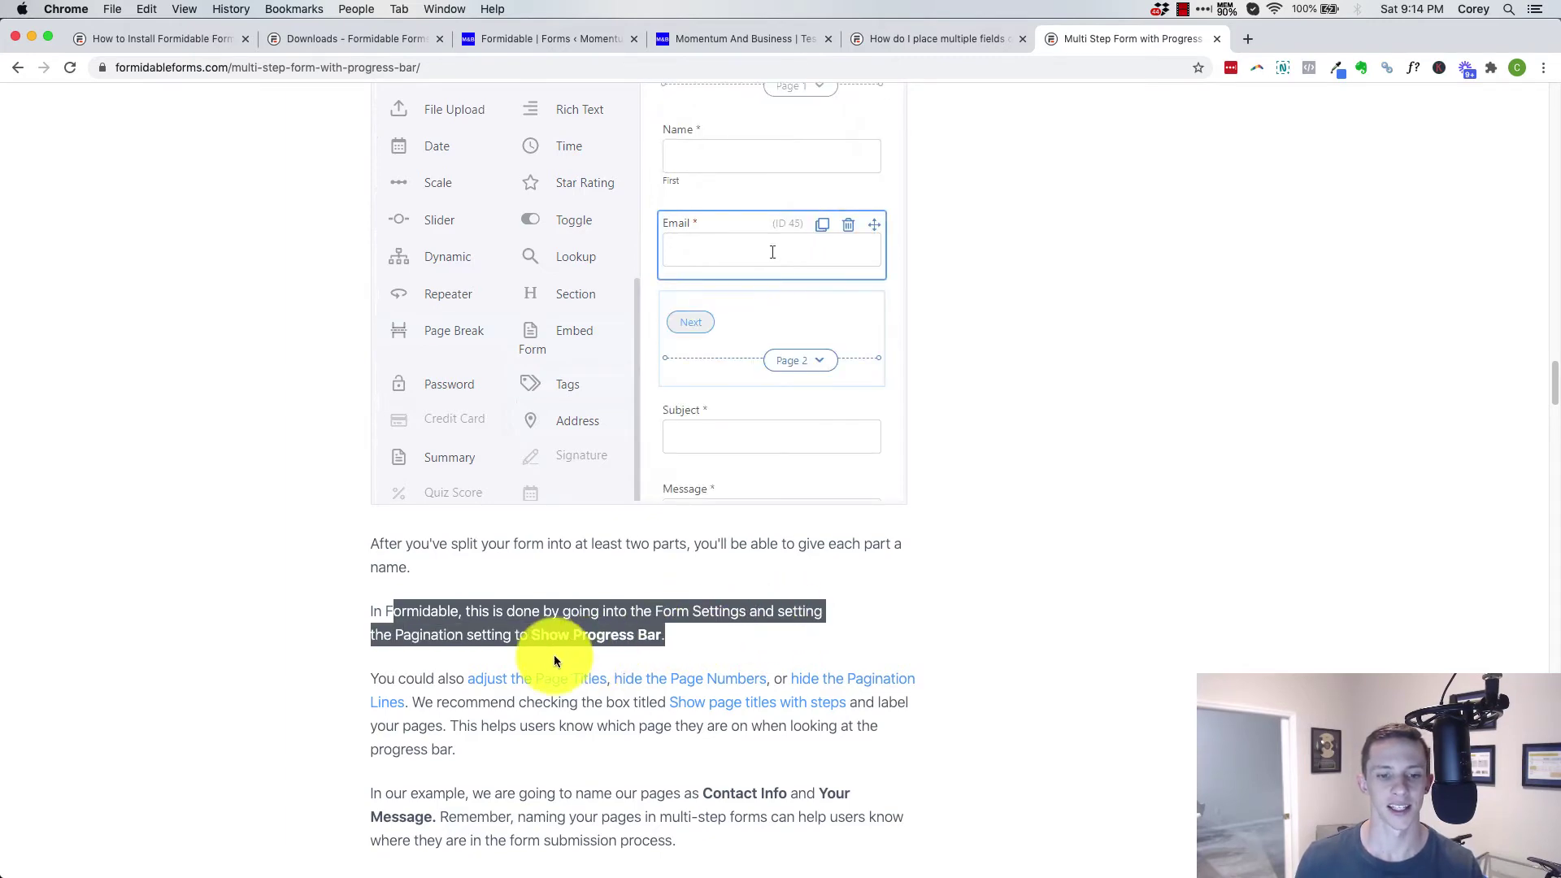
Check the form's Styling & Buttons settings for a progress bar option, and reread the multi-step form article's instructions.
{"action": "left_click", "coordinate": [914, 41]}
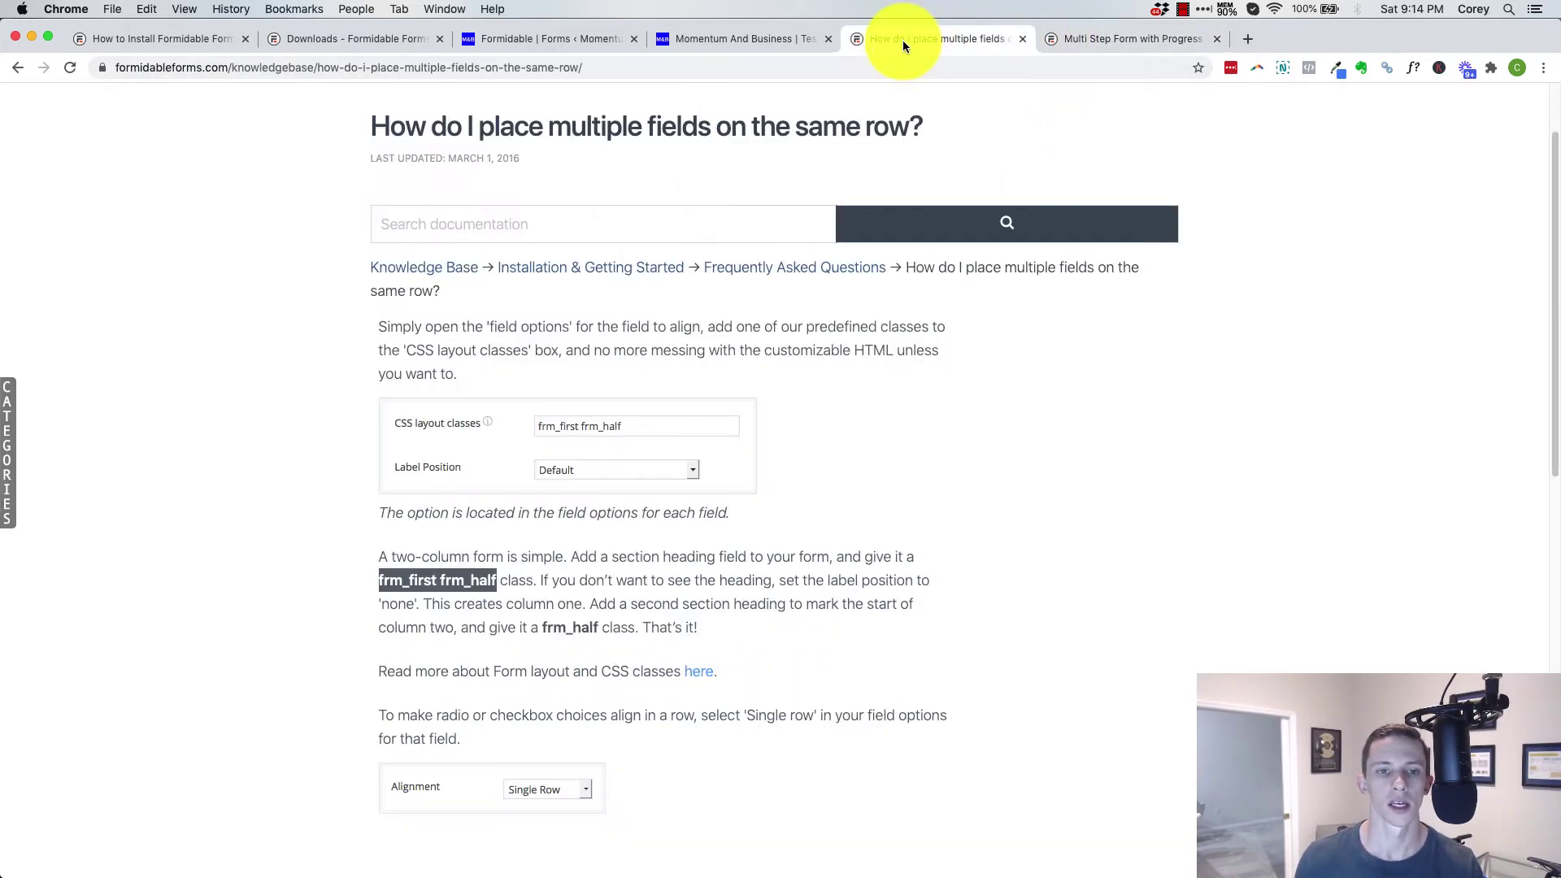
{"action": "left_click", "coordinate": [668, 45]}
{"action": "left_click", "coordinate": [544, 51]}
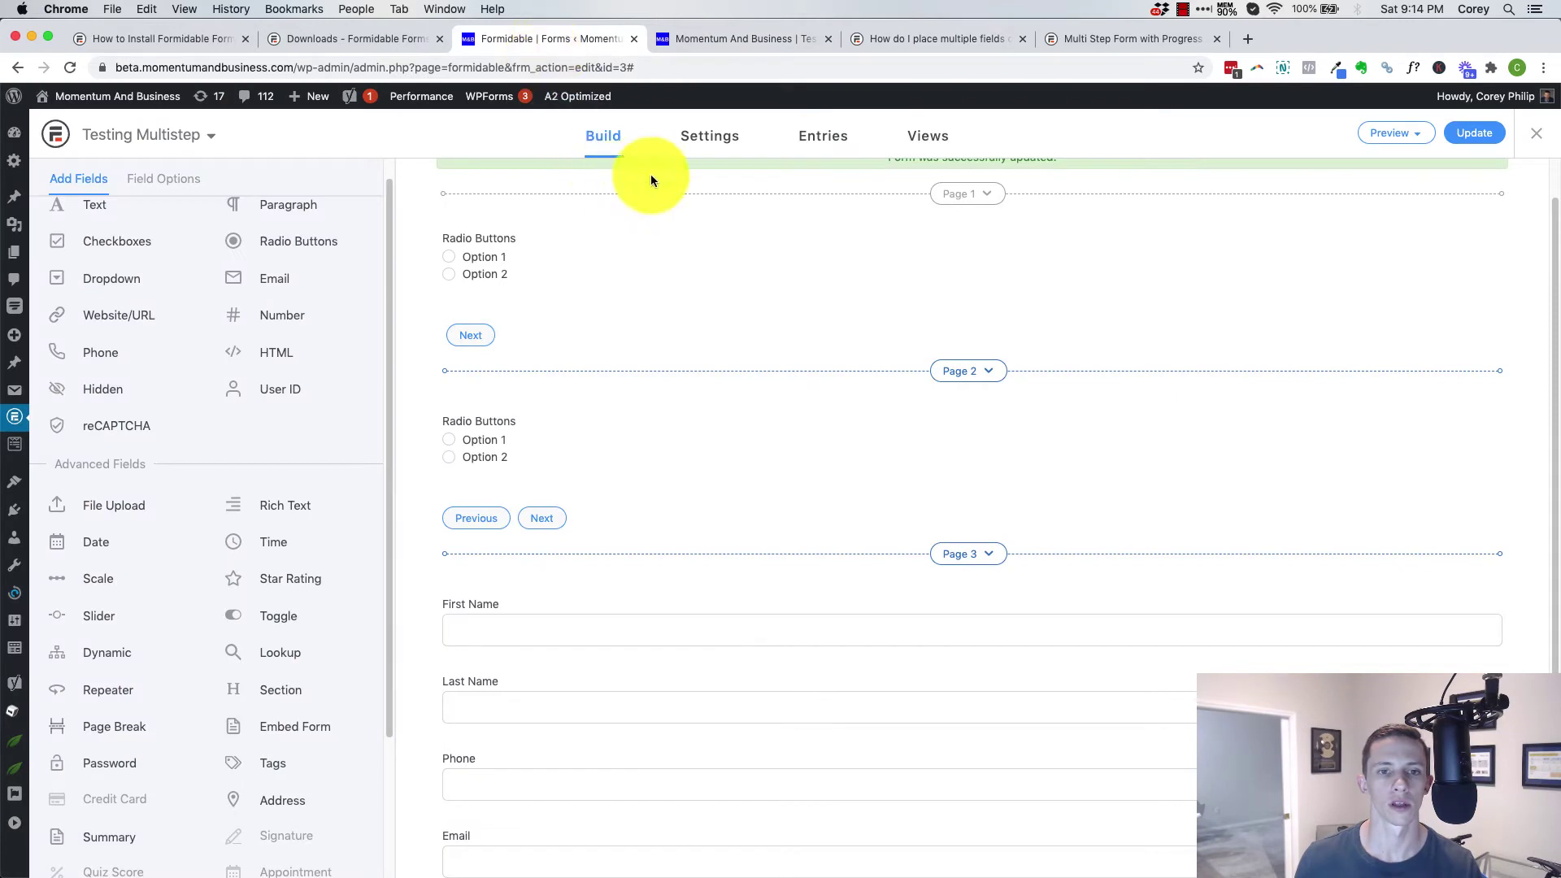
{"action": "left_click", "coordinate": [716, 149]}
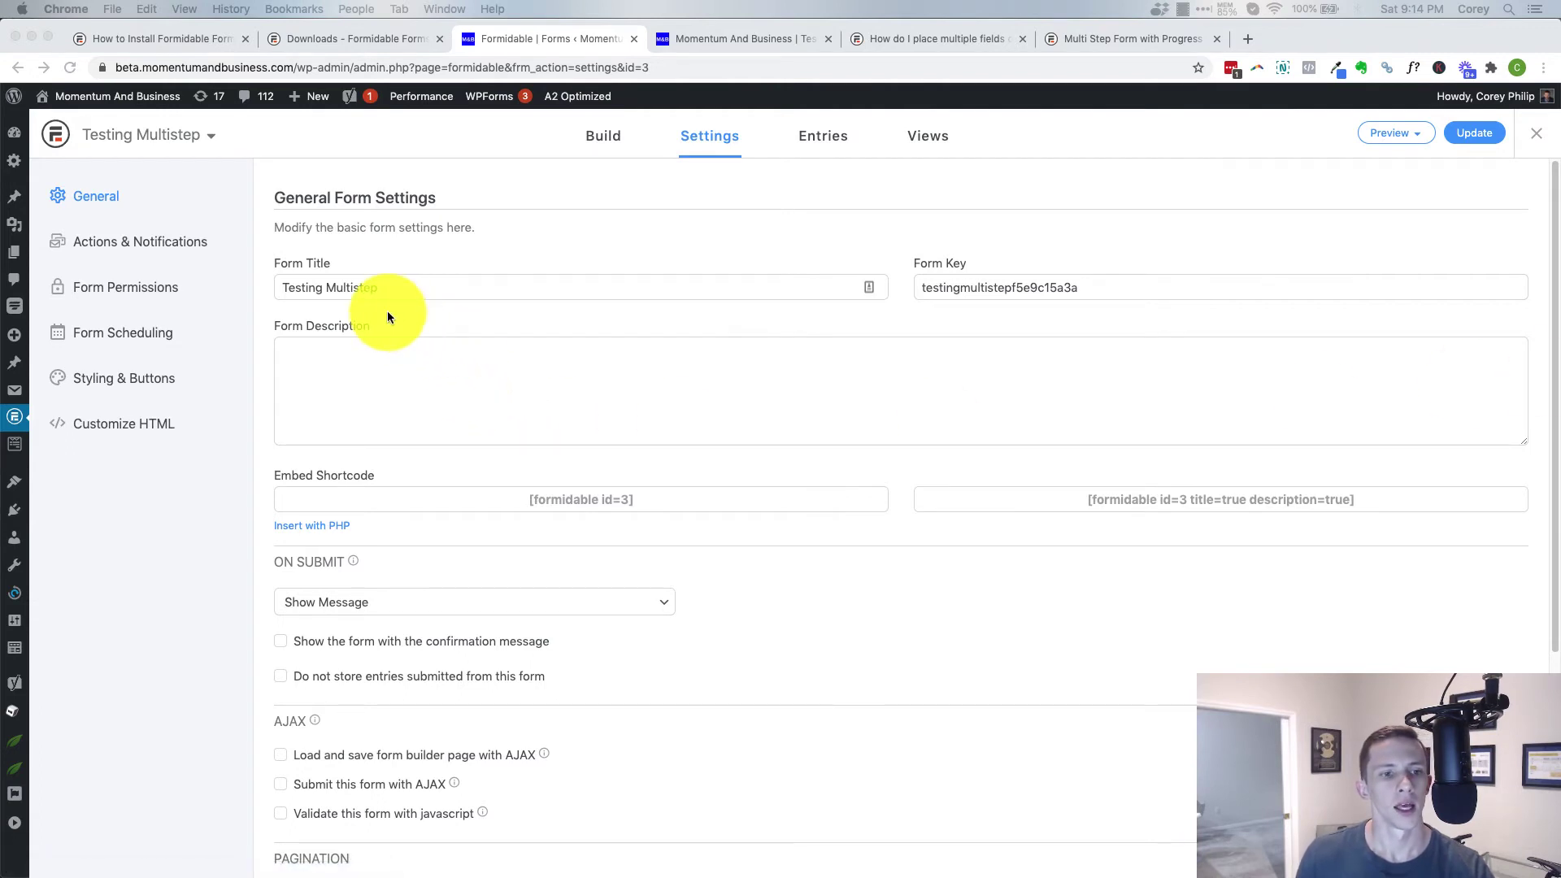
{"action": "left_click", "coordinate": [120, 383]}
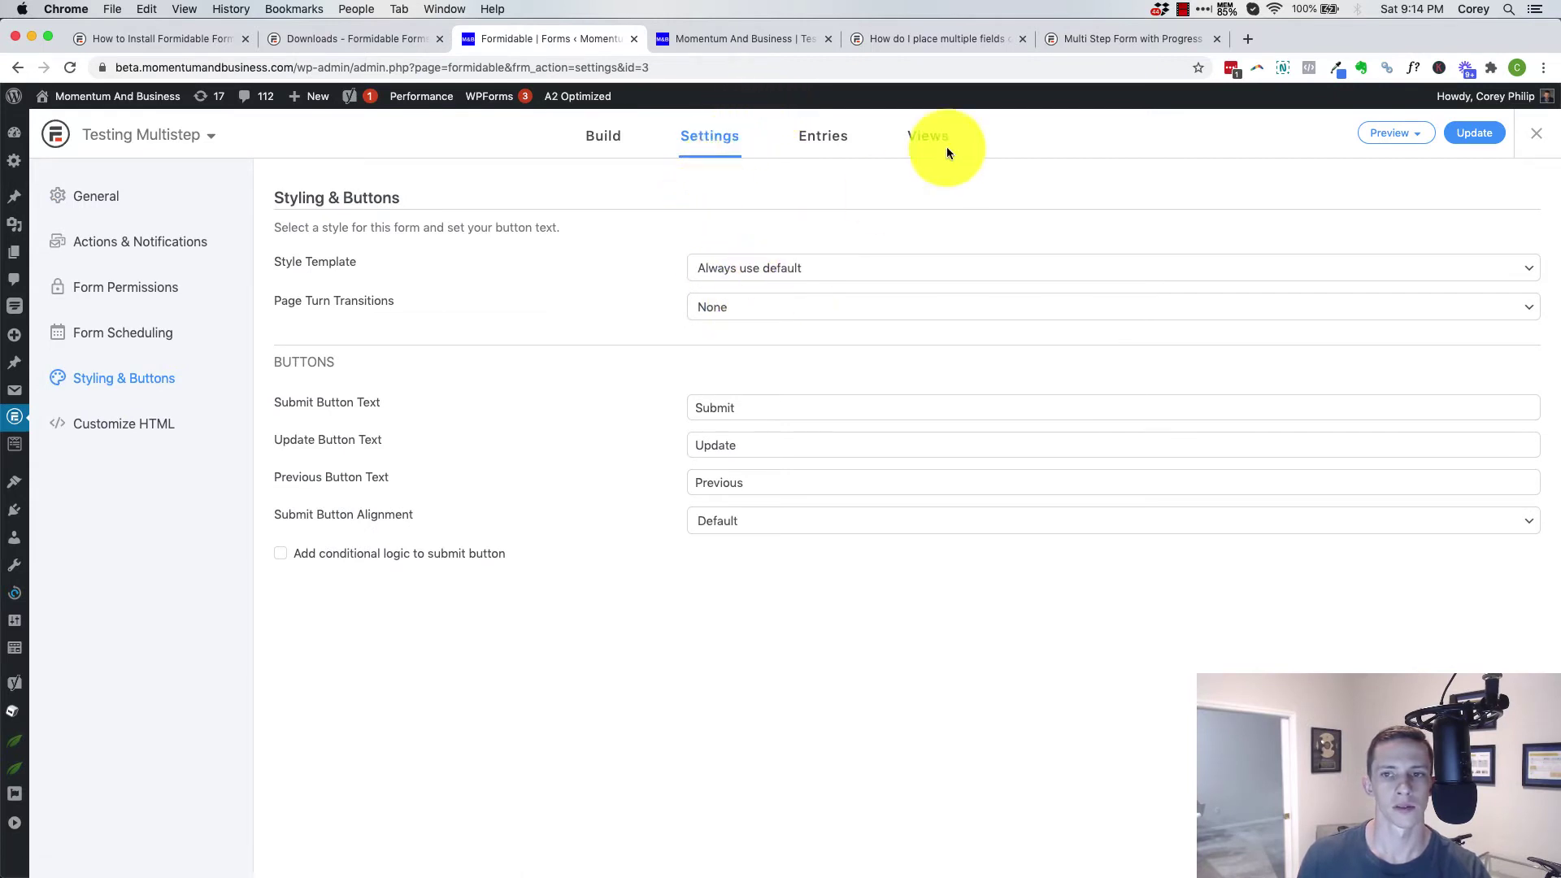
{"action": "left_click", "coordinate": [1083, 42]}
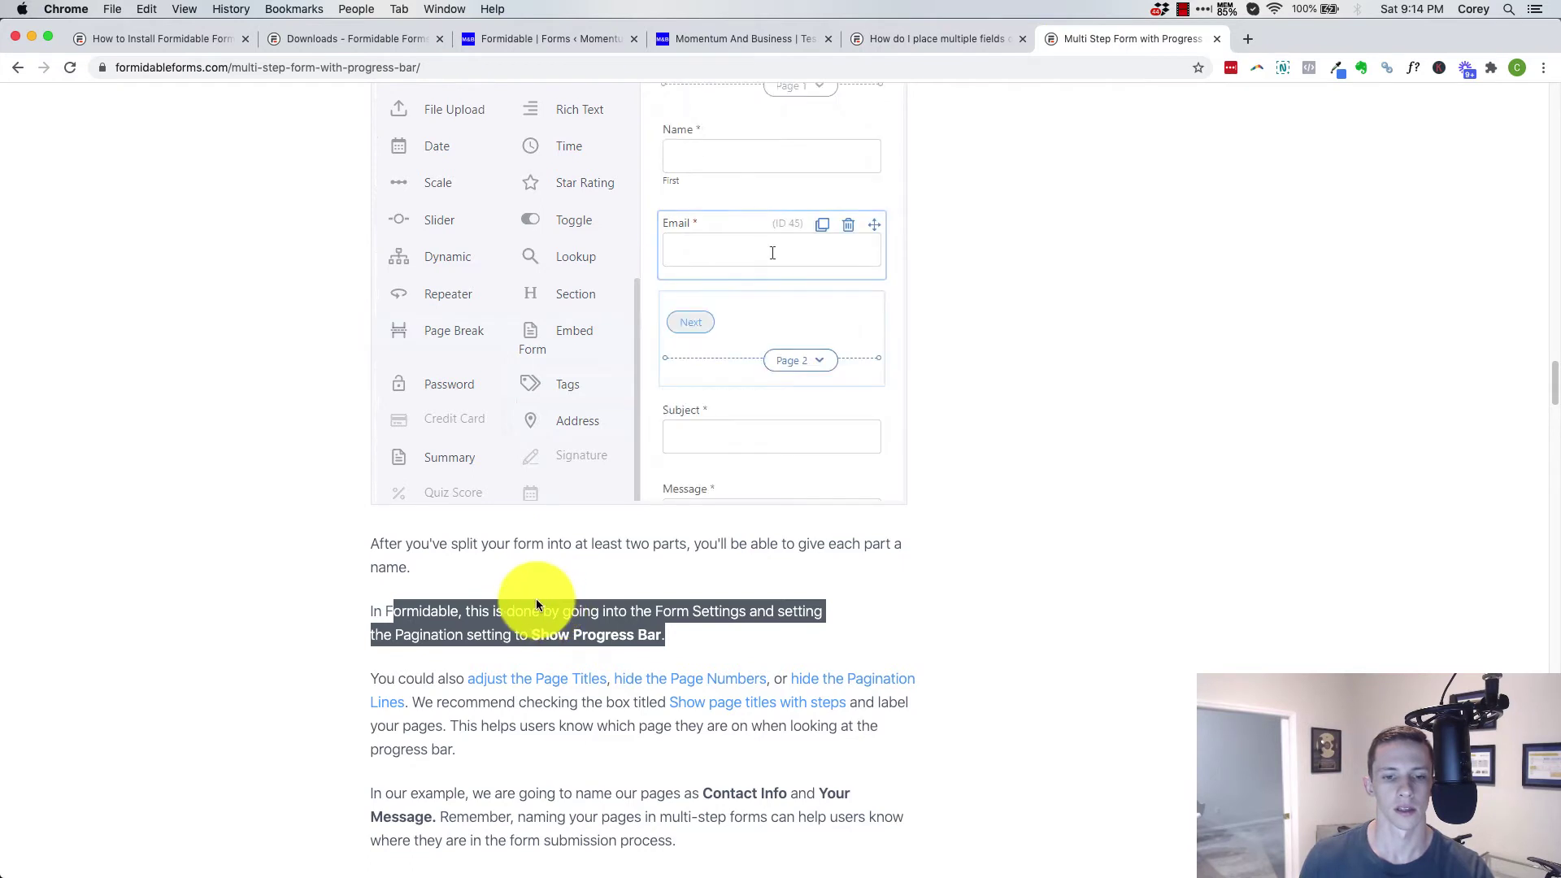
{"action": "scroll", "coordinate": [558, 586], "scroll_direction": "down", "scroll_amount": 1}
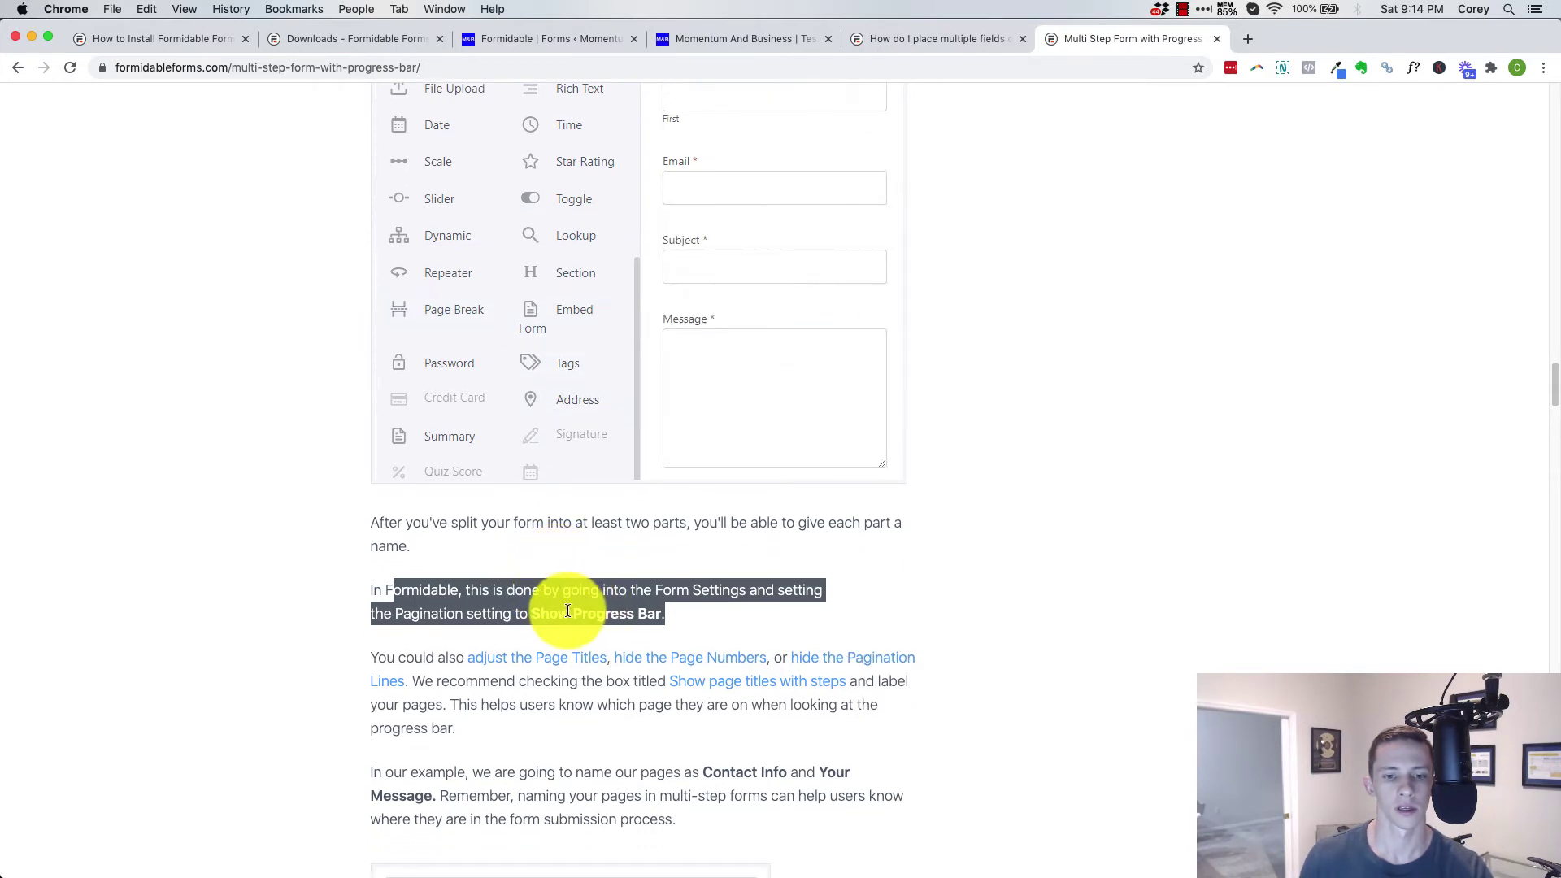
In the general form settings, set the pagination to Show Progress bar.
{"action": "left_click", "coordinate": [576, 37]}
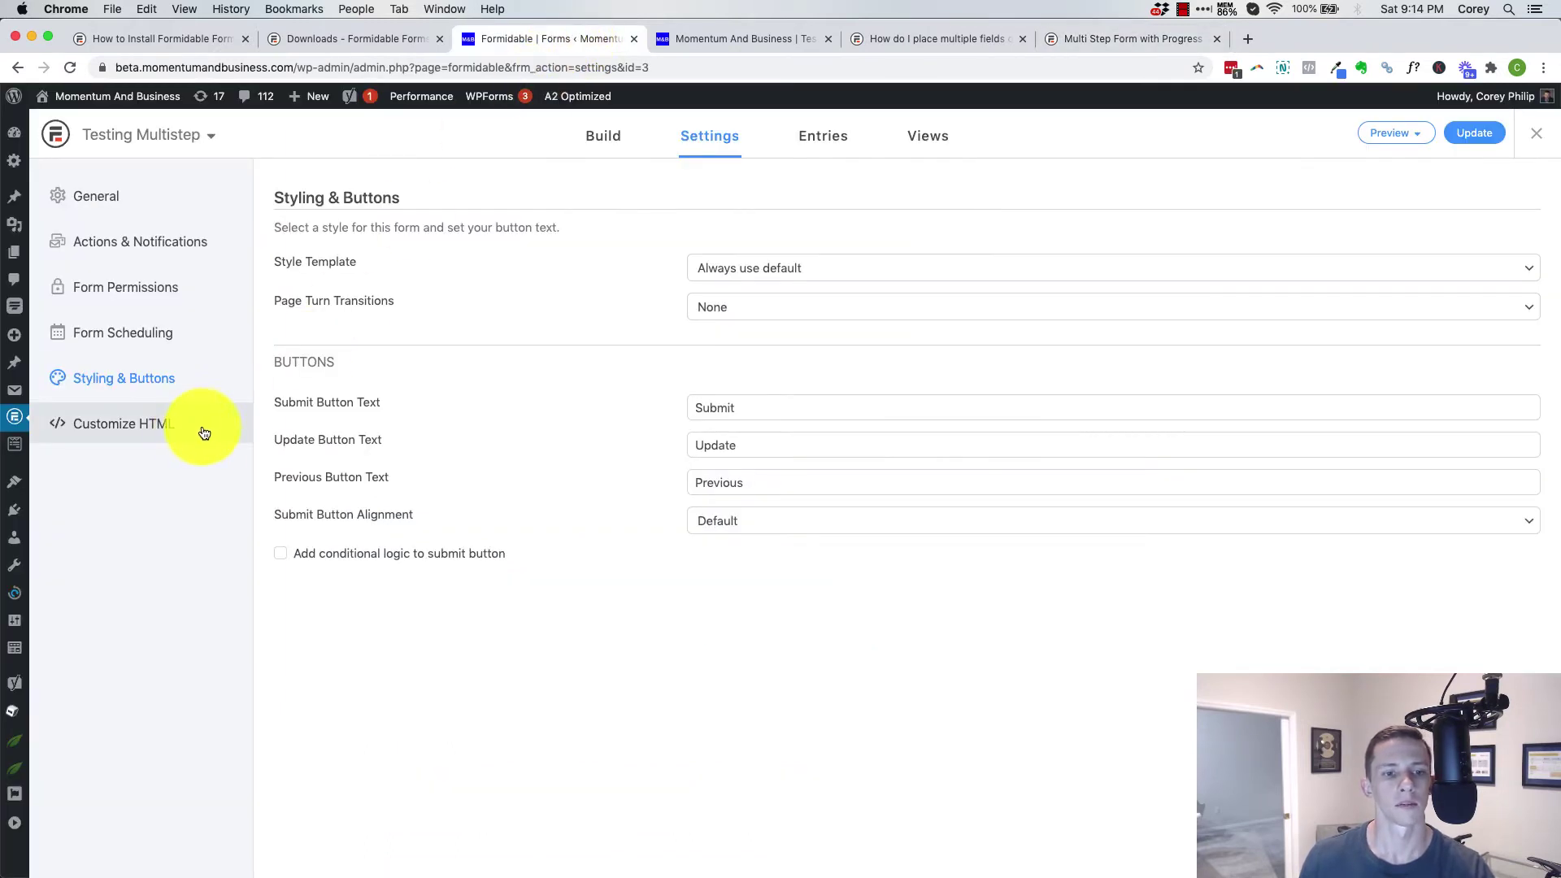
{"action": "left_click", "coordinate": [128, 214]}
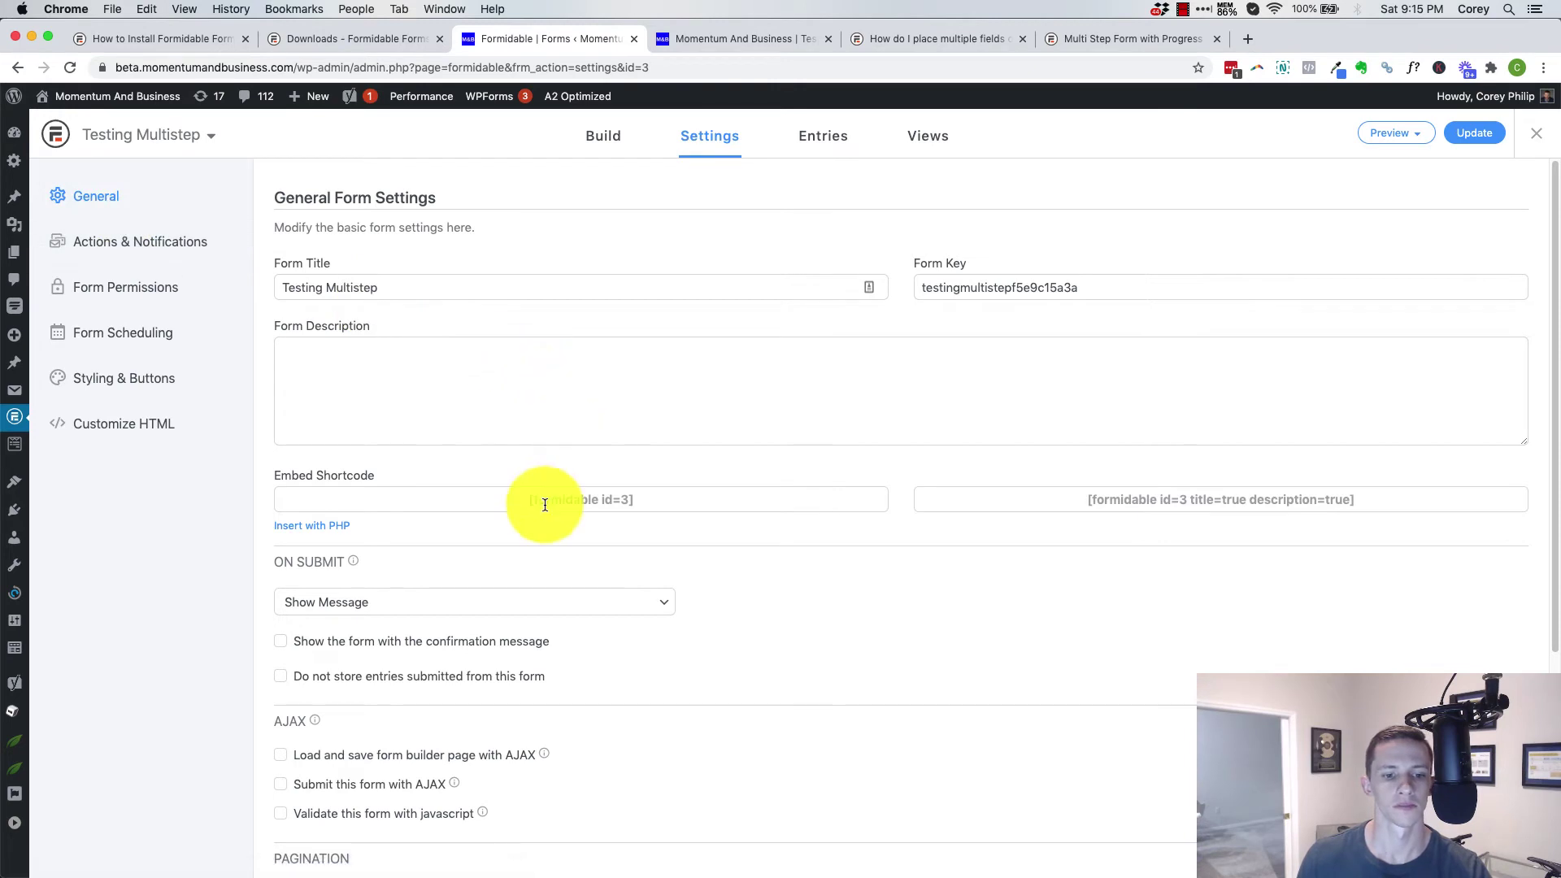
{"action": "scroll", "coordinate": [540, 504], "scroll_direction": "down", "scroll_amount": 5}
{"action": "left_click", "coordinate": [368, 571]}
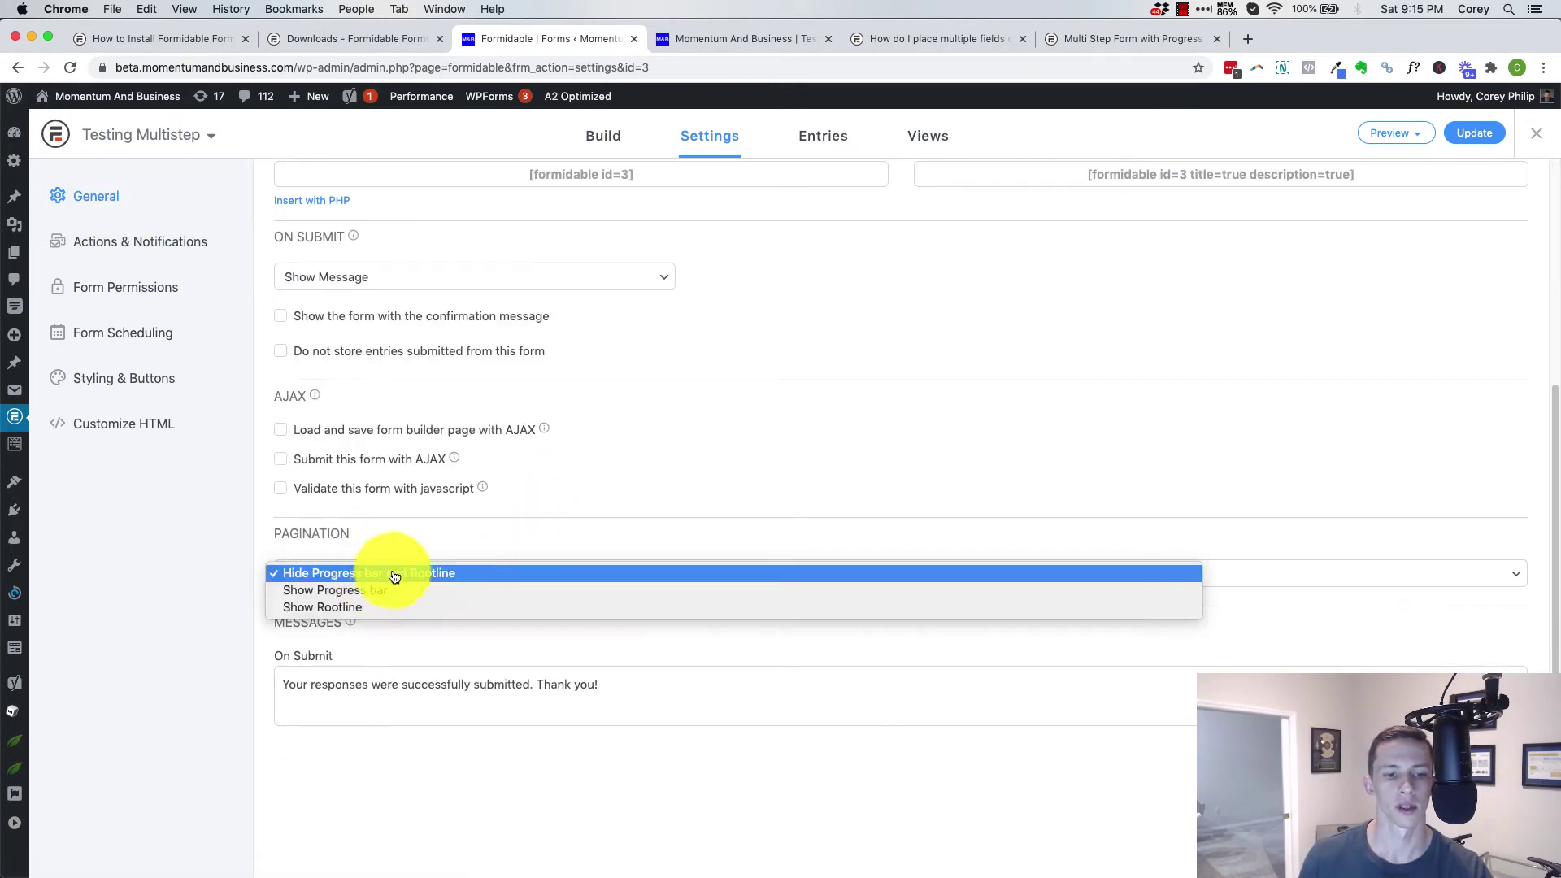
{"action": "left_click", "coordinate": [451, 596]}
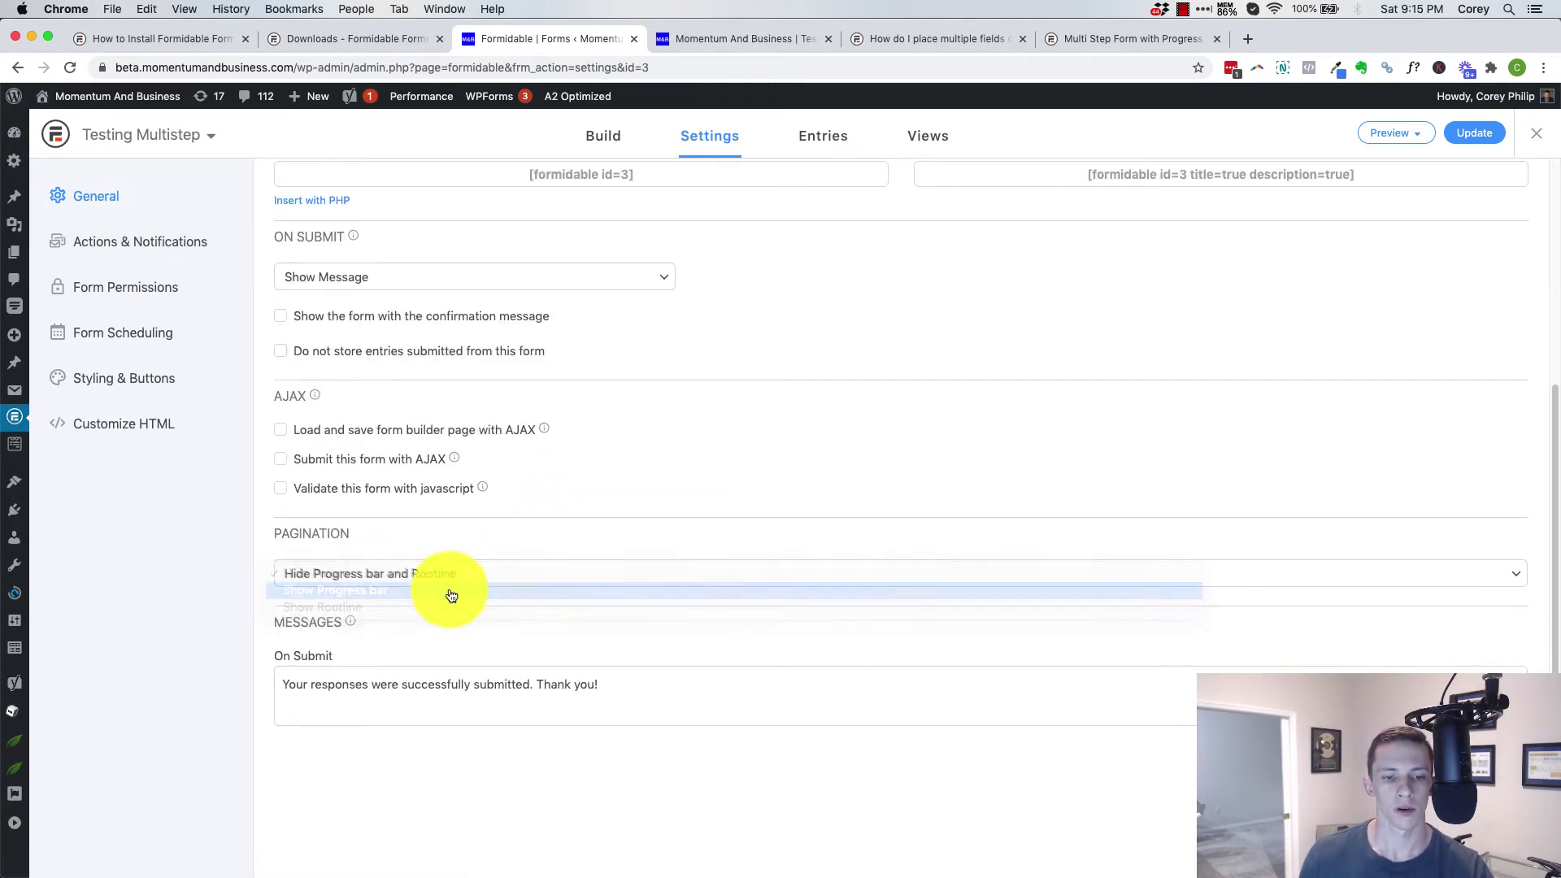
Turn on page titles with steps for the progress bar and update the form.
{"action": "scroll", "coordinate": [445, 590], "scroll_direction": "down", "scroll_amount": 2}
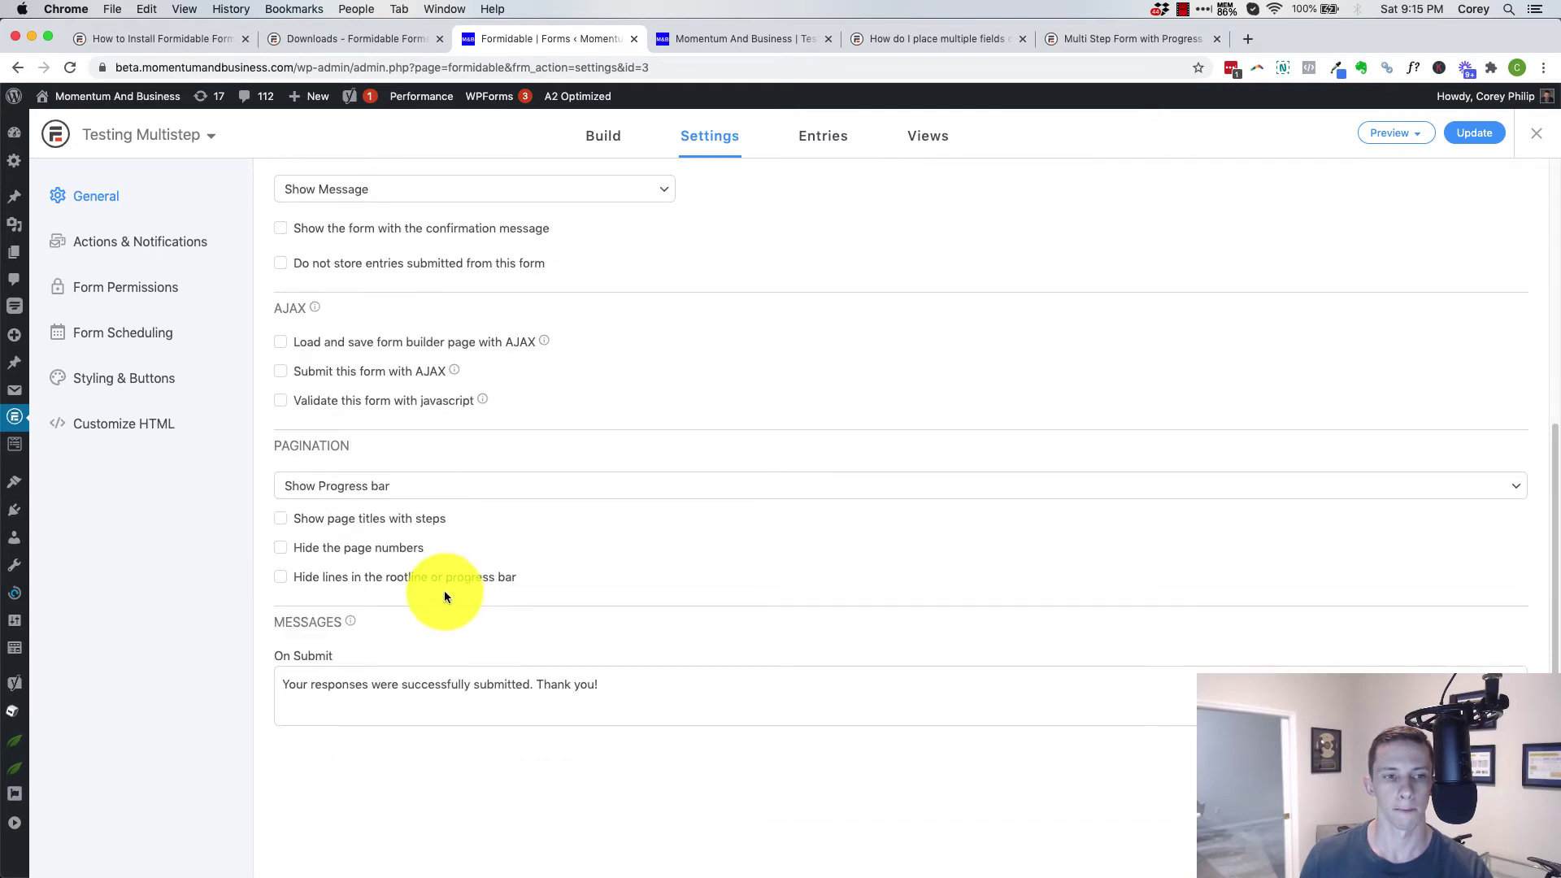
{"action": "left_click", "coordinate": [376, 519]}
{"action": "left_click", "coordinate": [315, 633]}
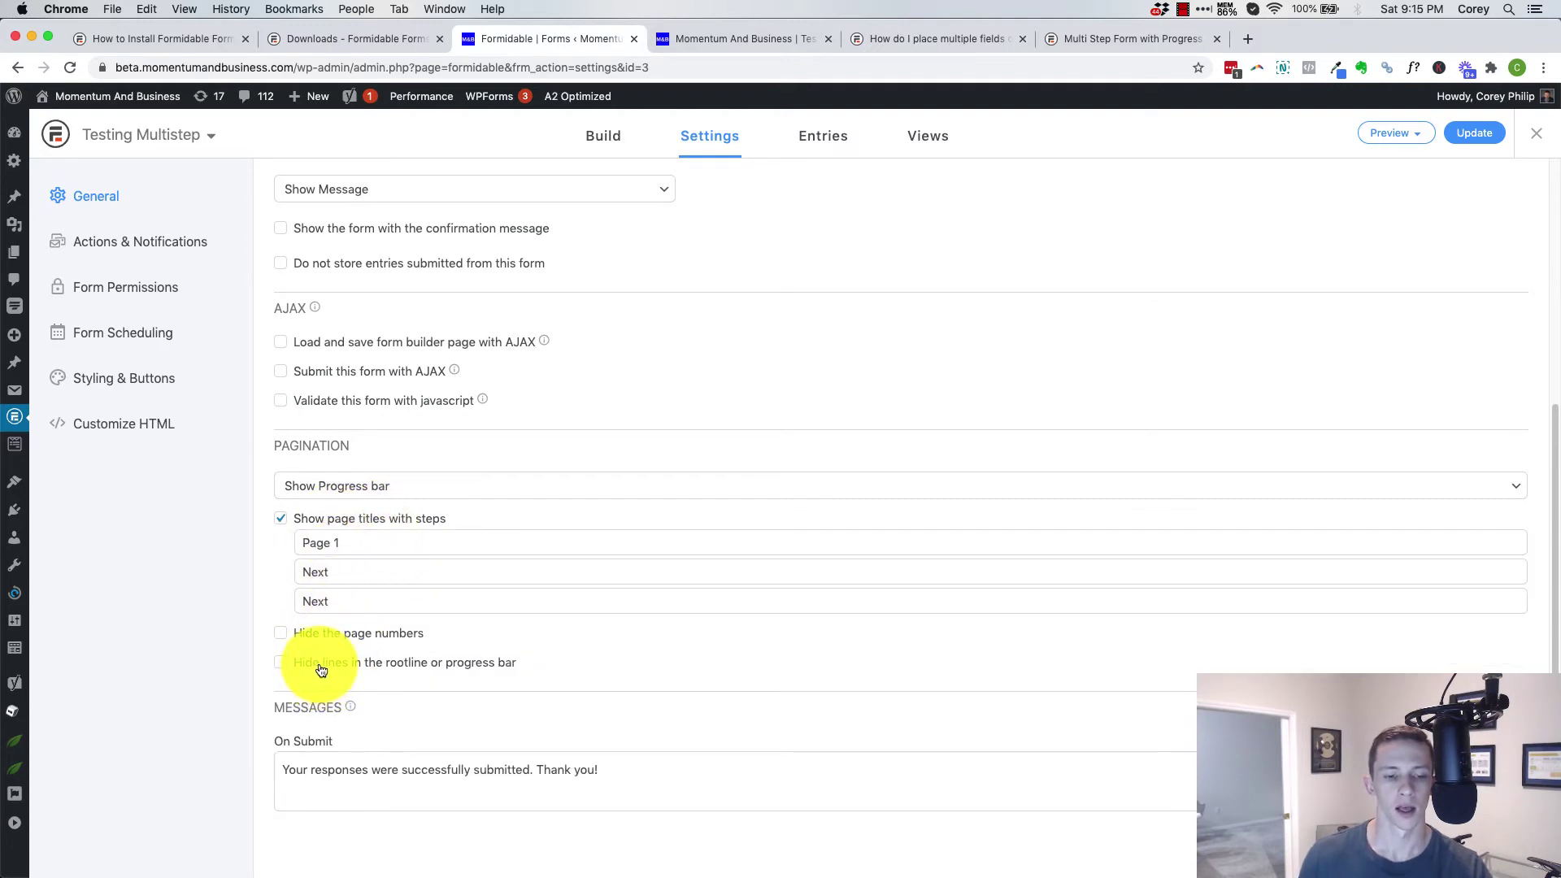
{"action": "left_click", "coordinate": [1461, 133]}
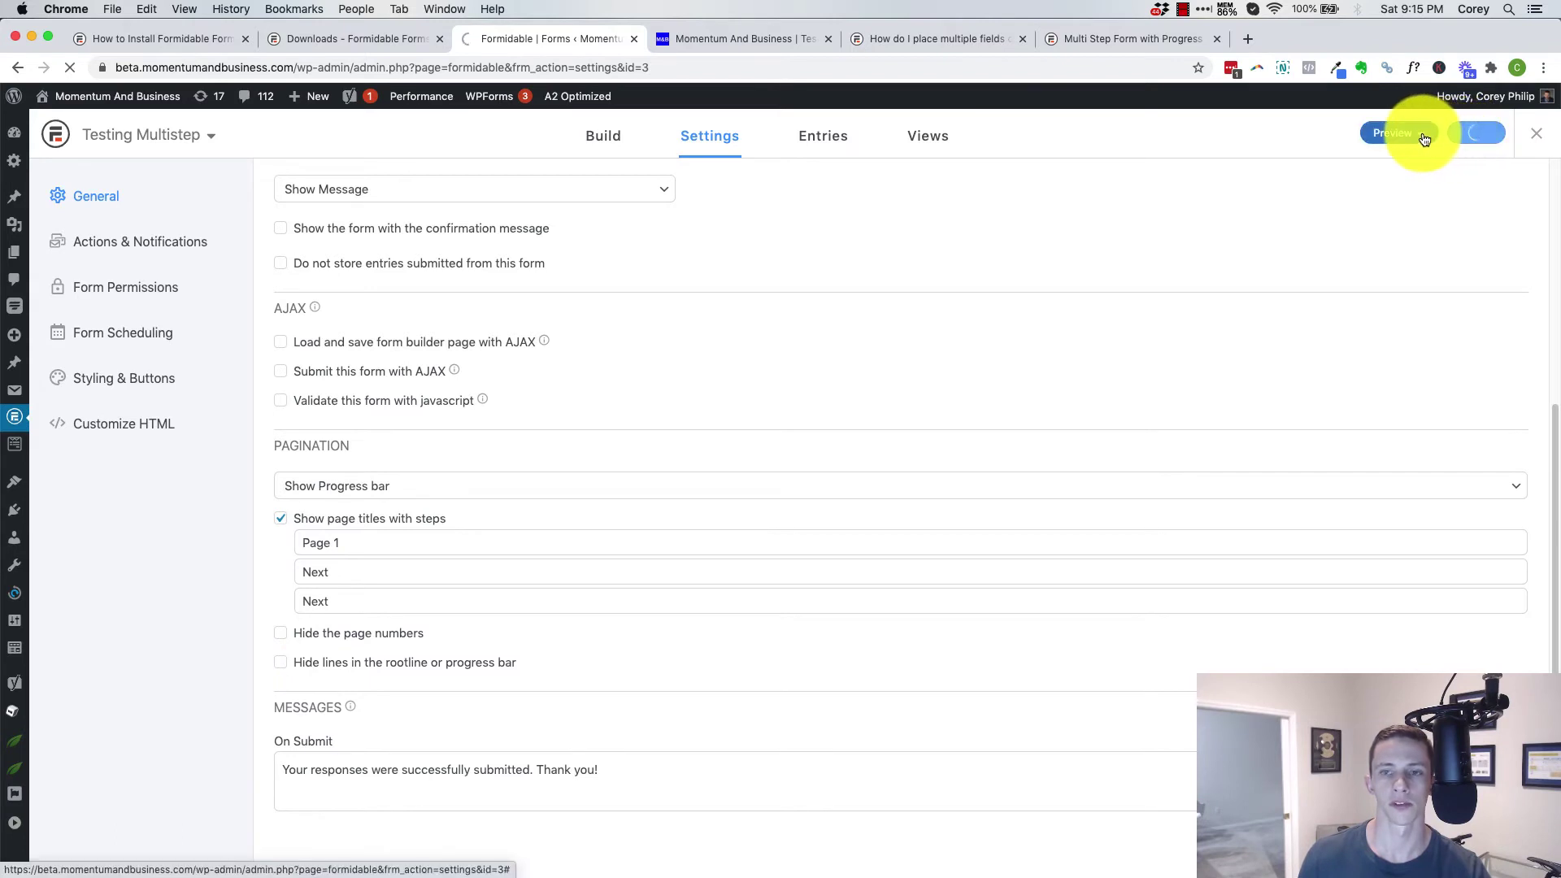
Reload the form preview, allowing resubmission, and go back through its pages to Page 1 to check the progress bar.
{"action": "left_click", "coordinate": [725, 38]}
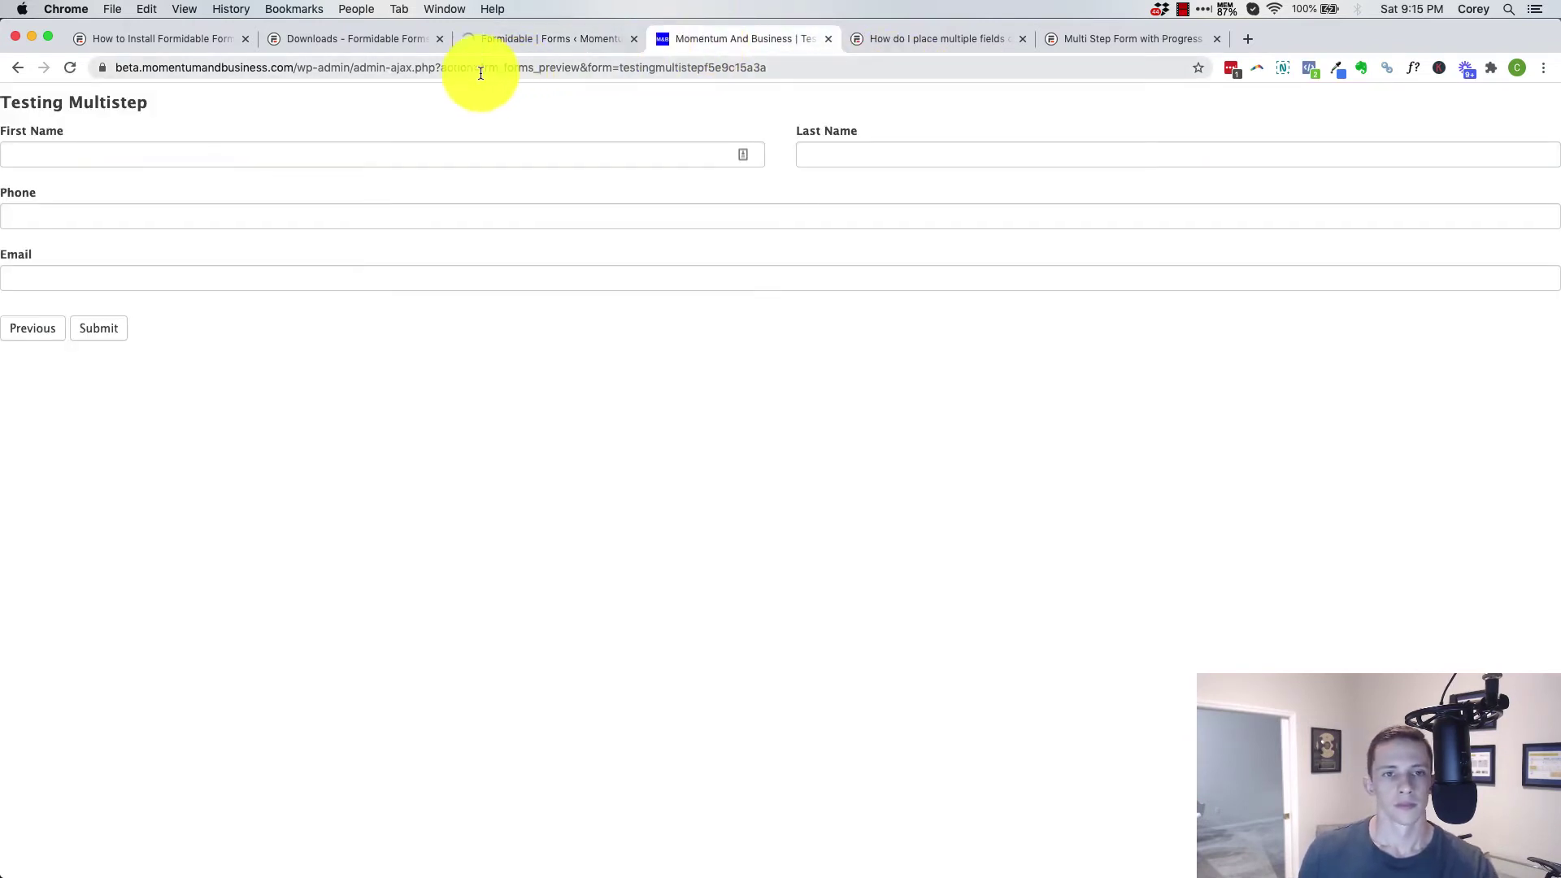
{"action": "left_click", "coordinate": [65, 65]}
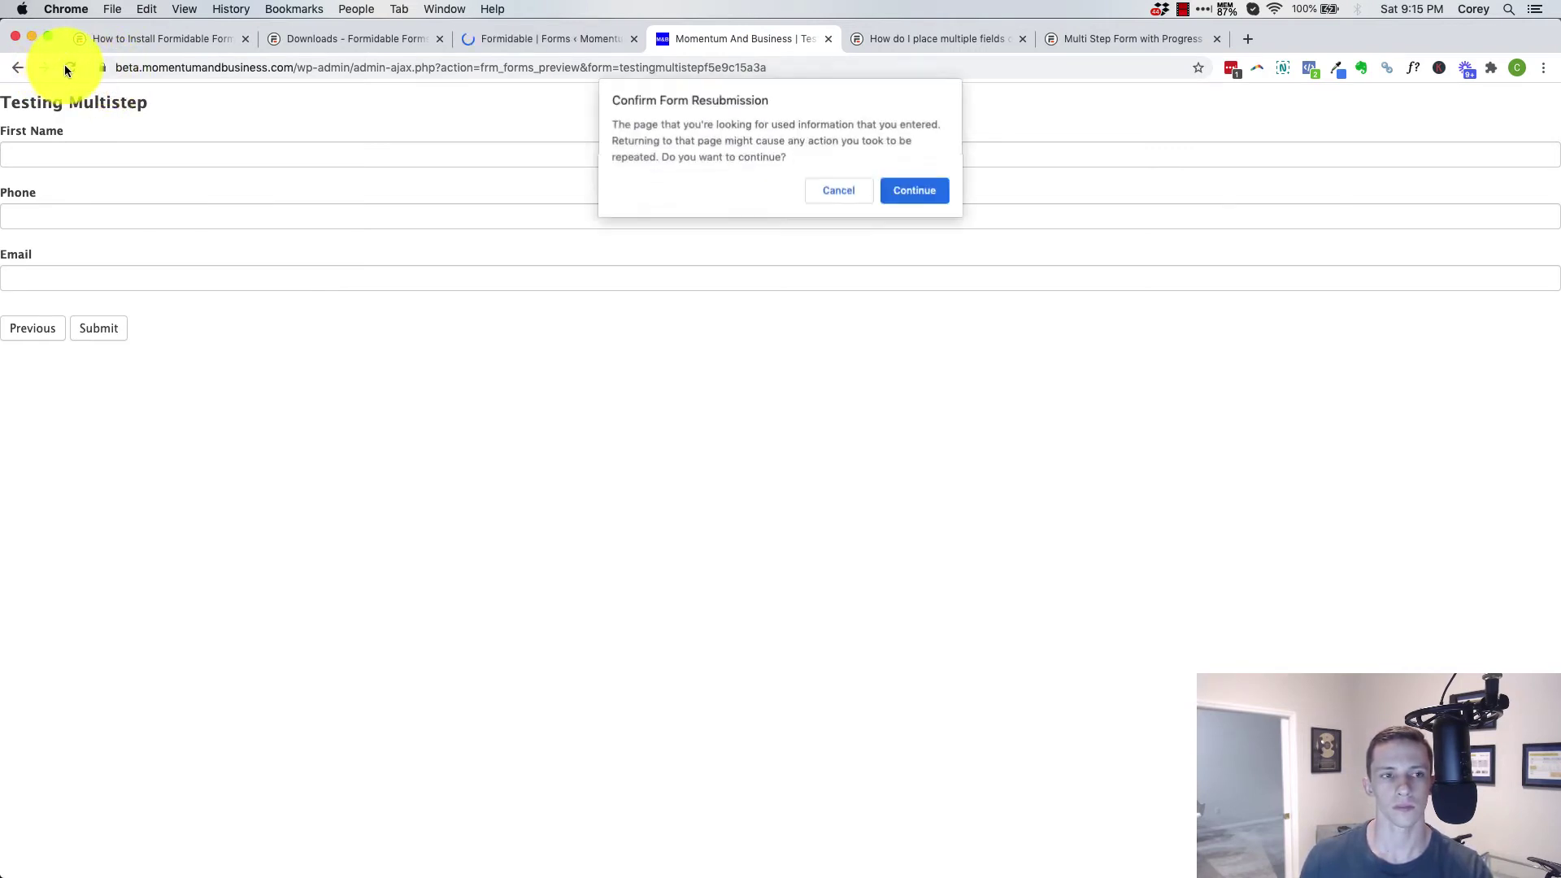
{"action": "left_click", "coordinate": [898, 183]}
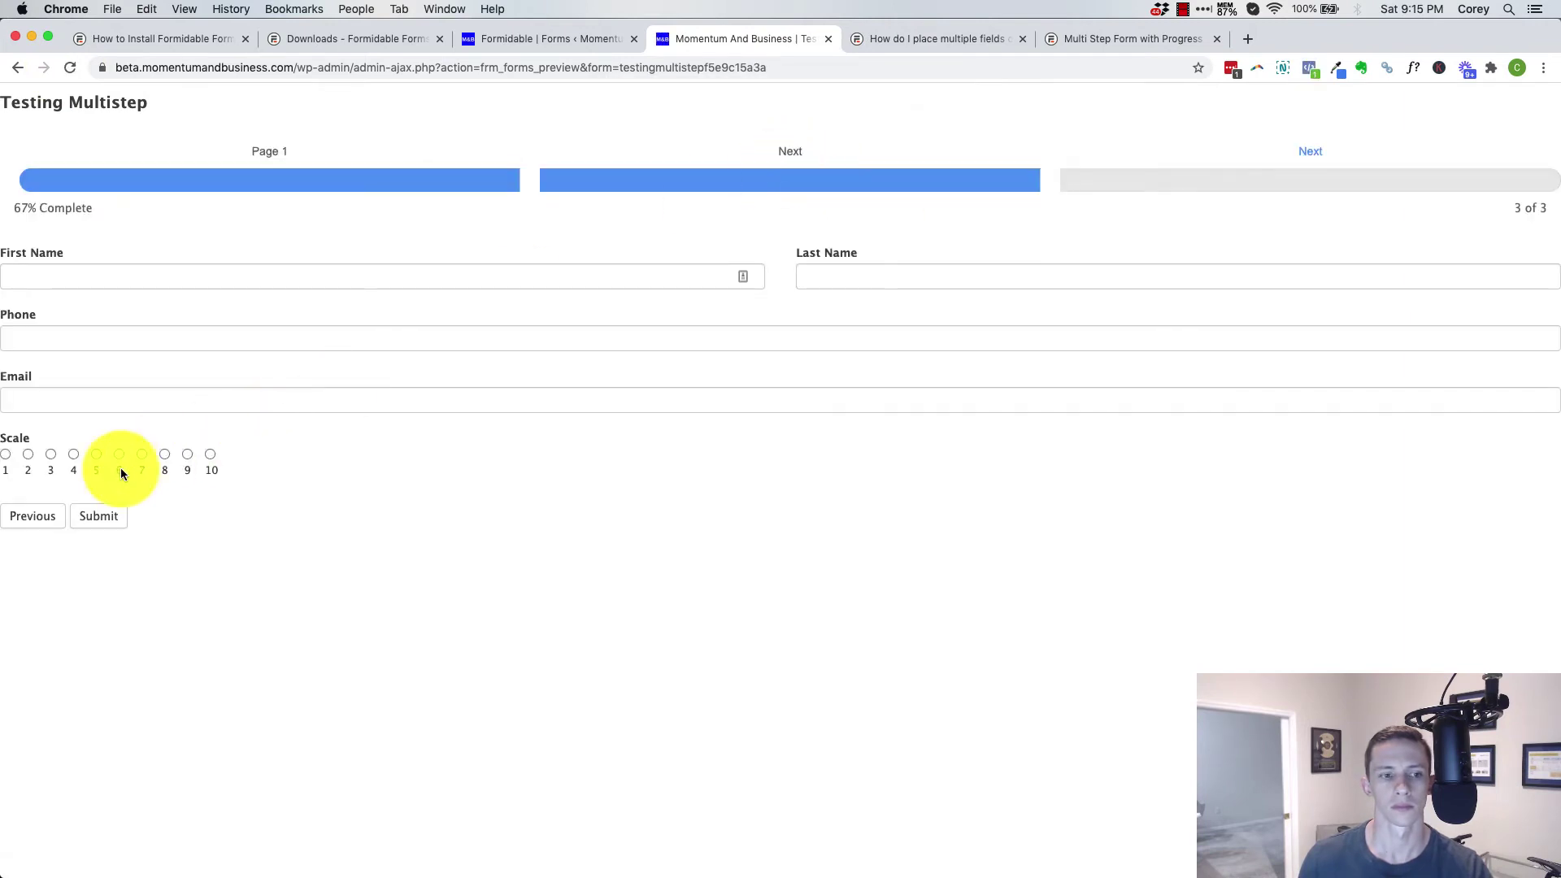
{"action": "left_click", "coordinate": [45, 516]}
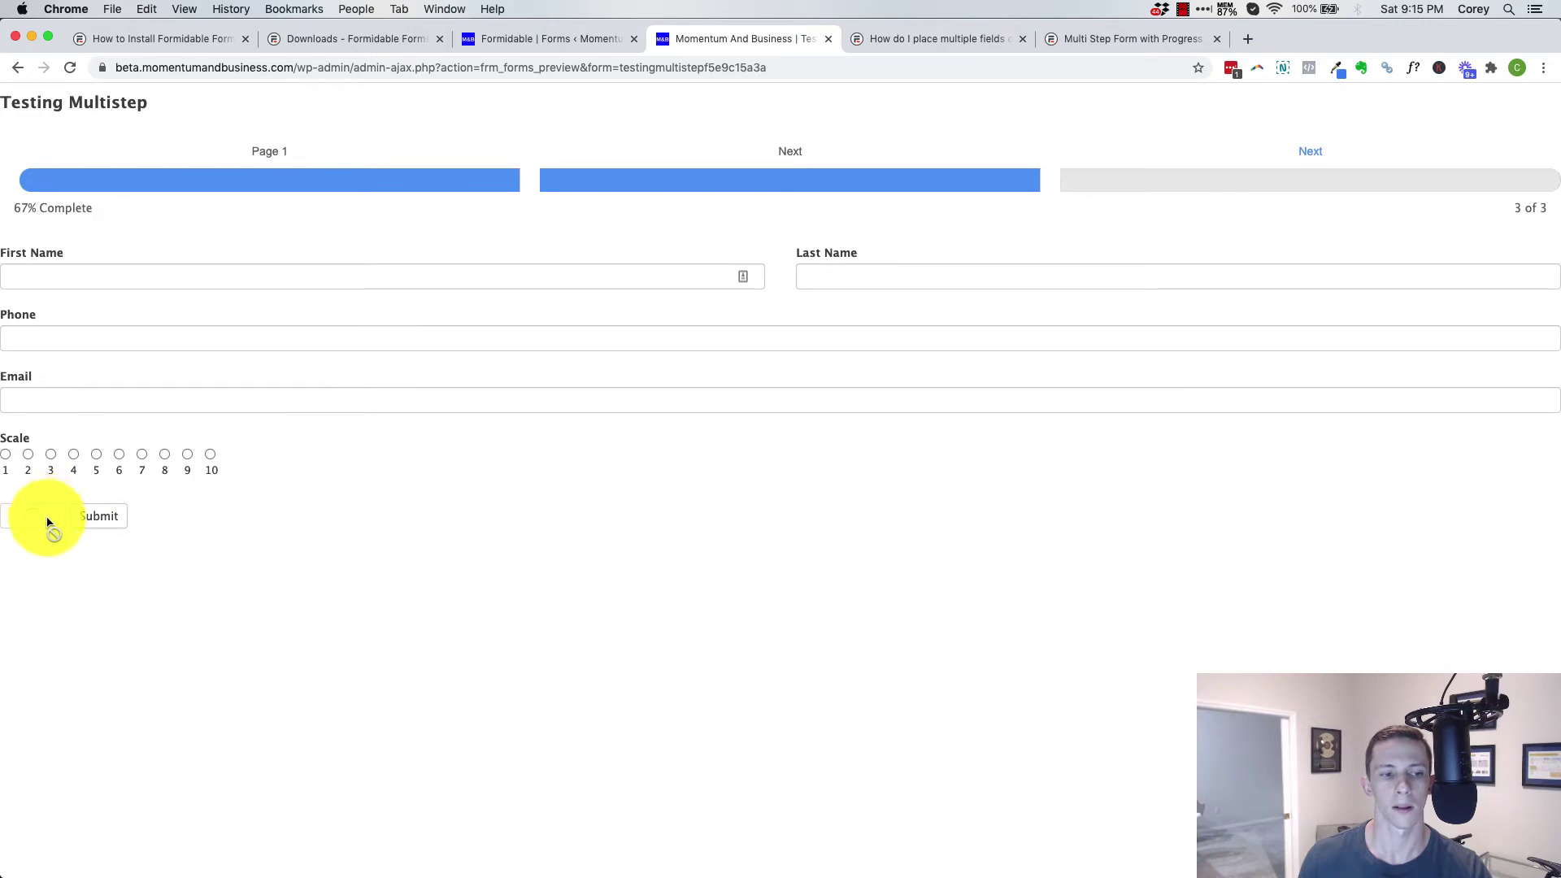
{"action": "left_click", "coordinate": [44, 345]}
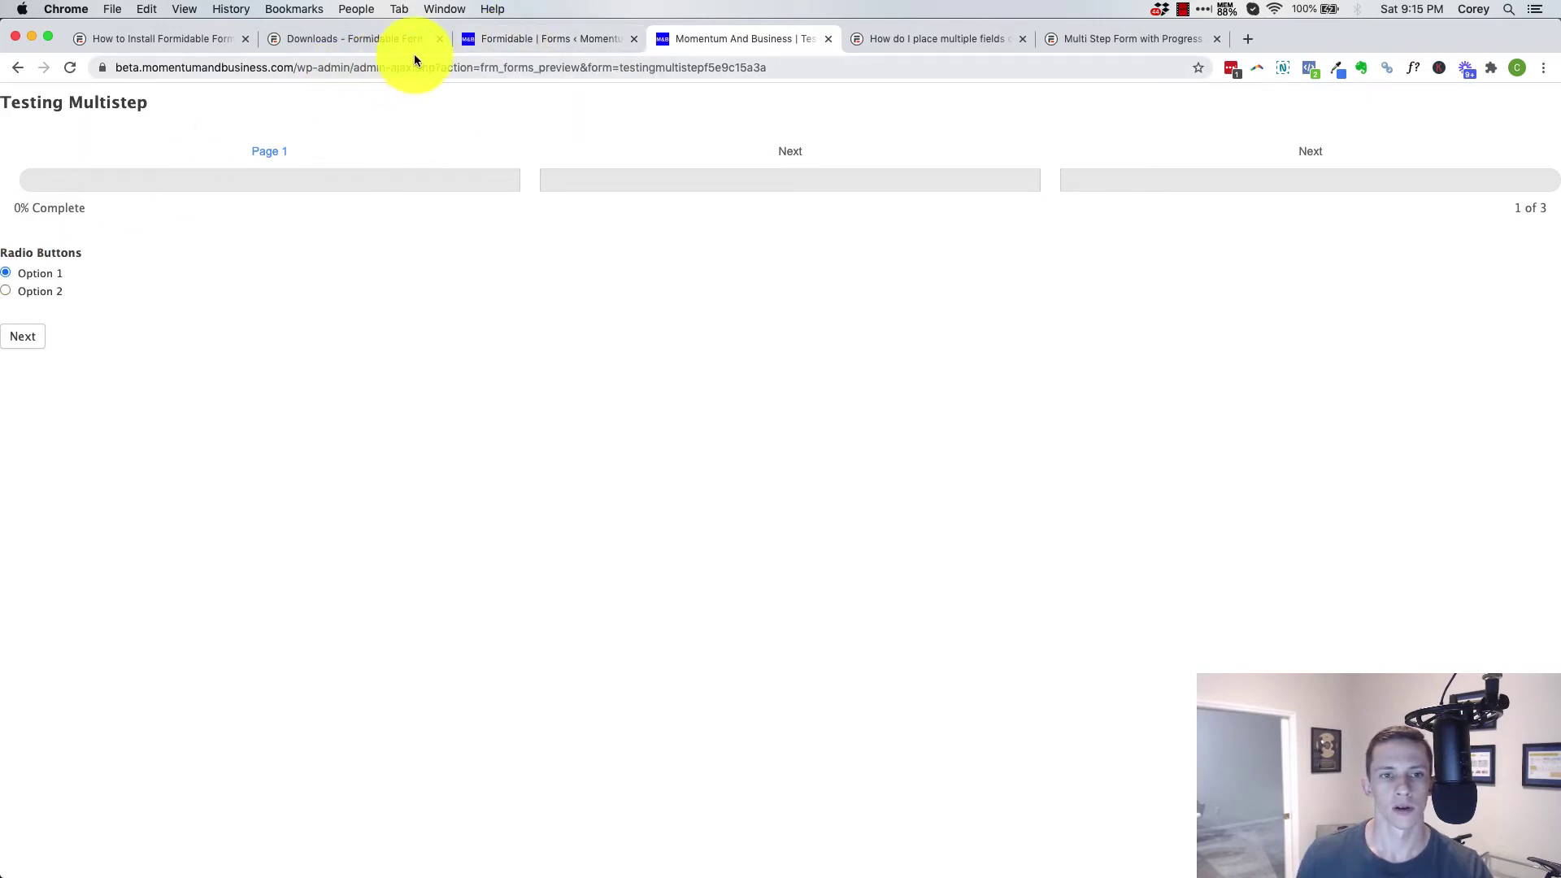
Review the form's pagination options and its Styling & Buttons settings.
{"action": "left_click", "coordinate": [497, 39]}
{"action": "scroll", "coordinate": [452, 448], "scroll_direction": "down", "scroll_amount": 5}
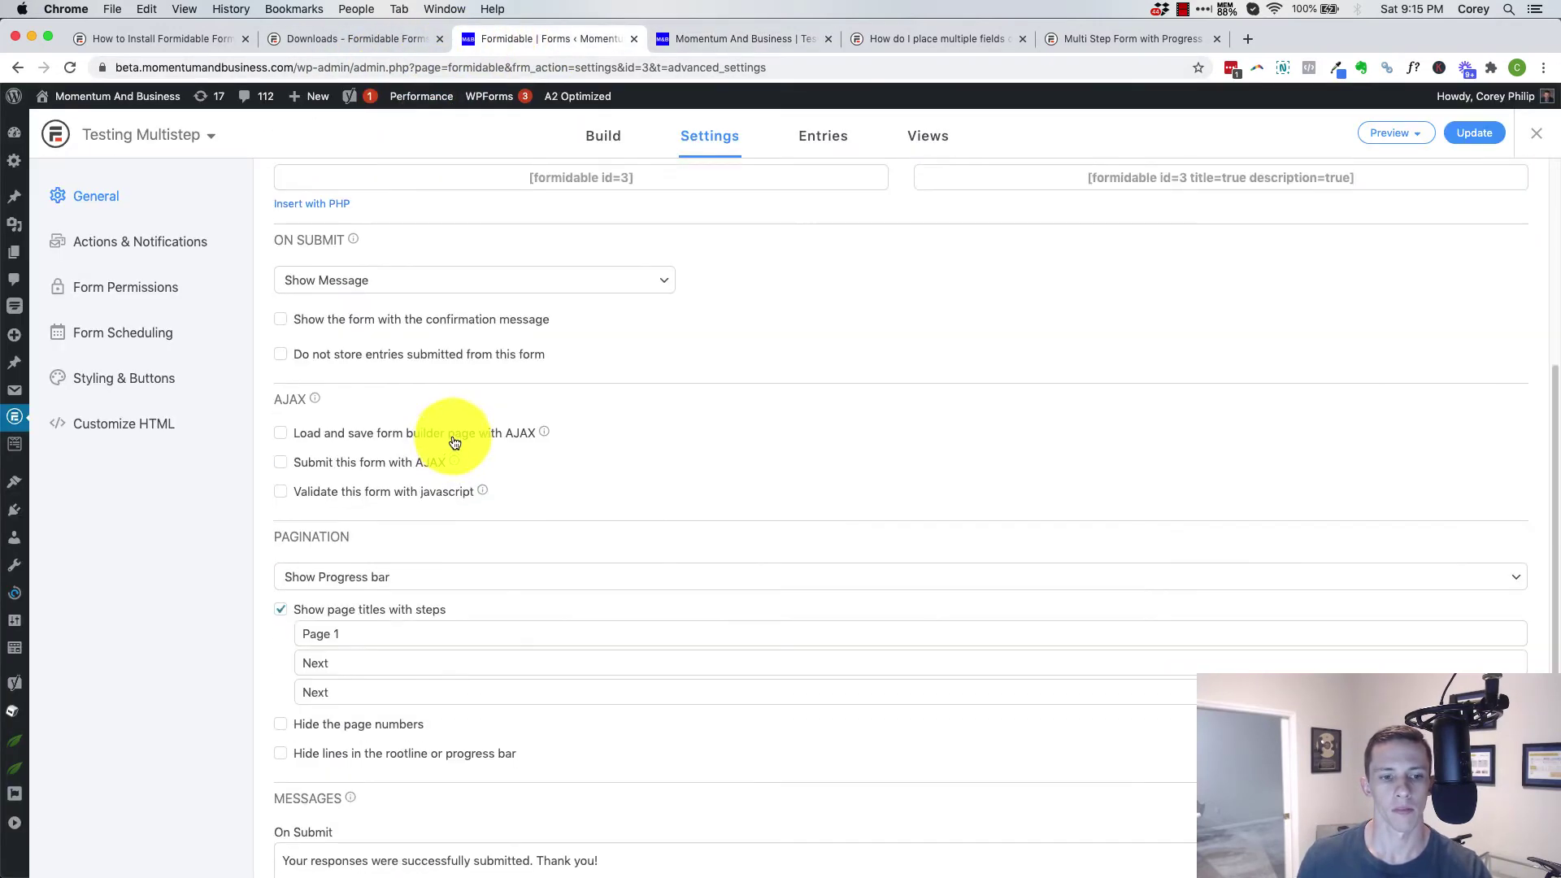
{"action": "scroll", "coordinate": [651, 488], "scroll_direction": "down", "scroll_amount": 2}
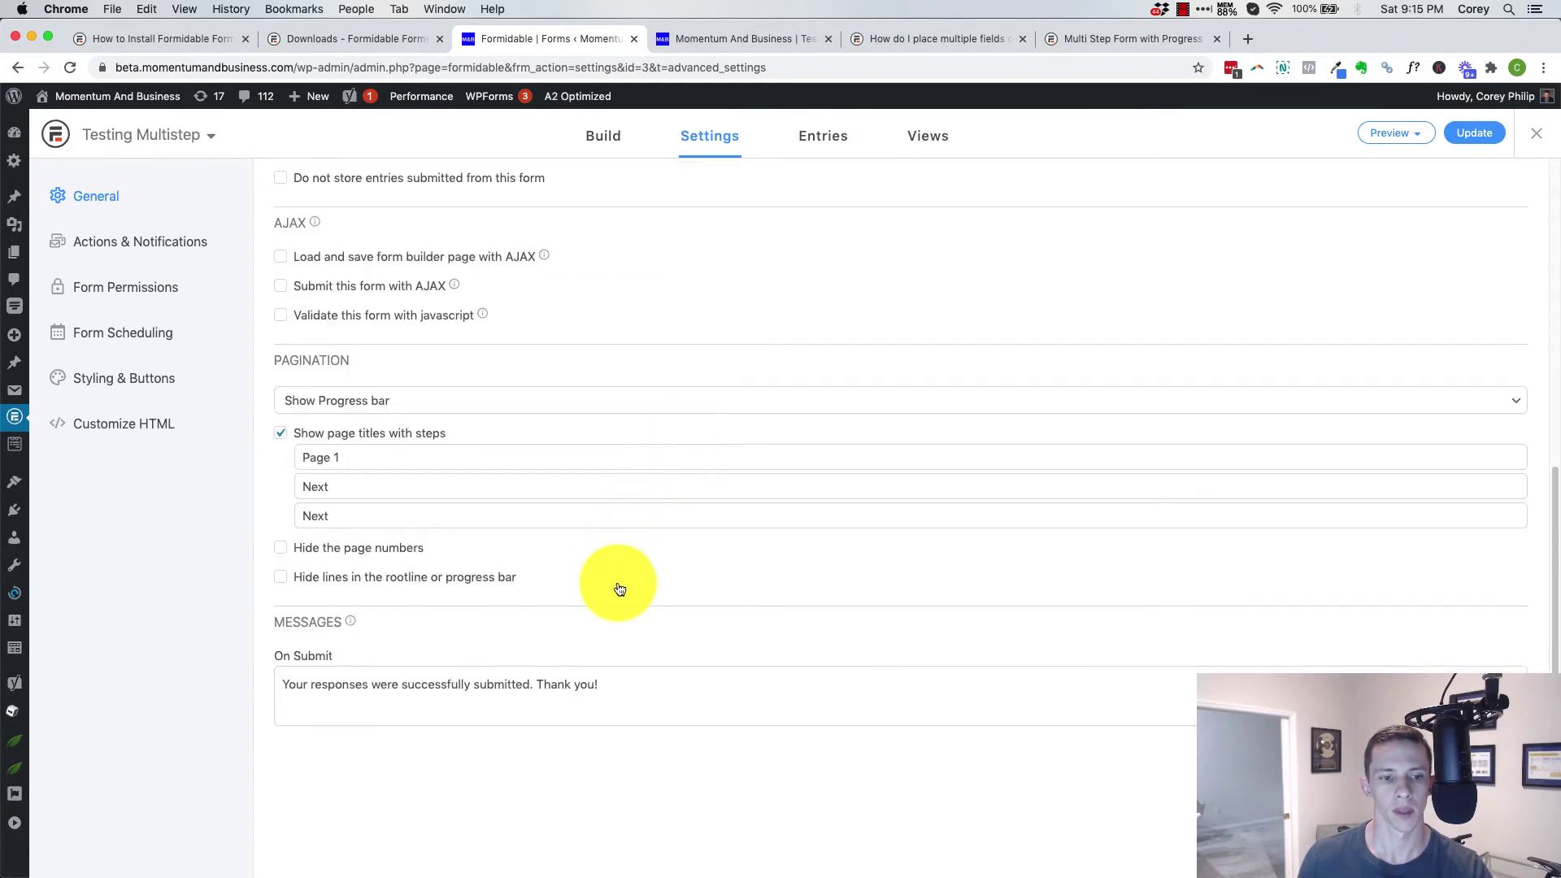
{"action": "left_click", "coordinate": [164, 394]}
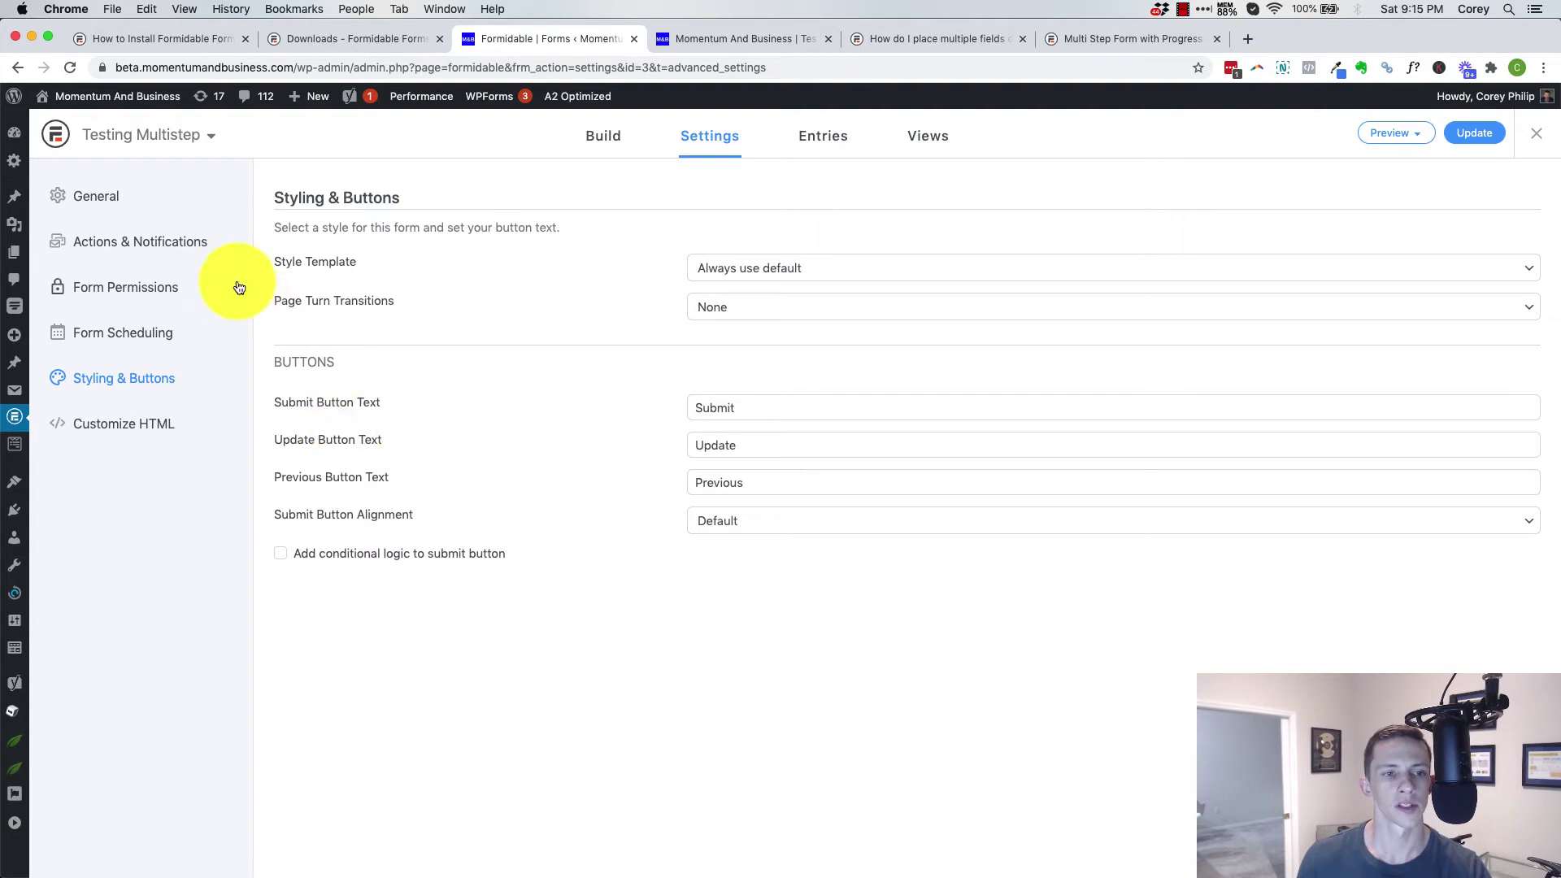
{"action": "left_click", "coordinate": [725, 36]}
{"action": "left_click", "coordinate": [567, 29]}
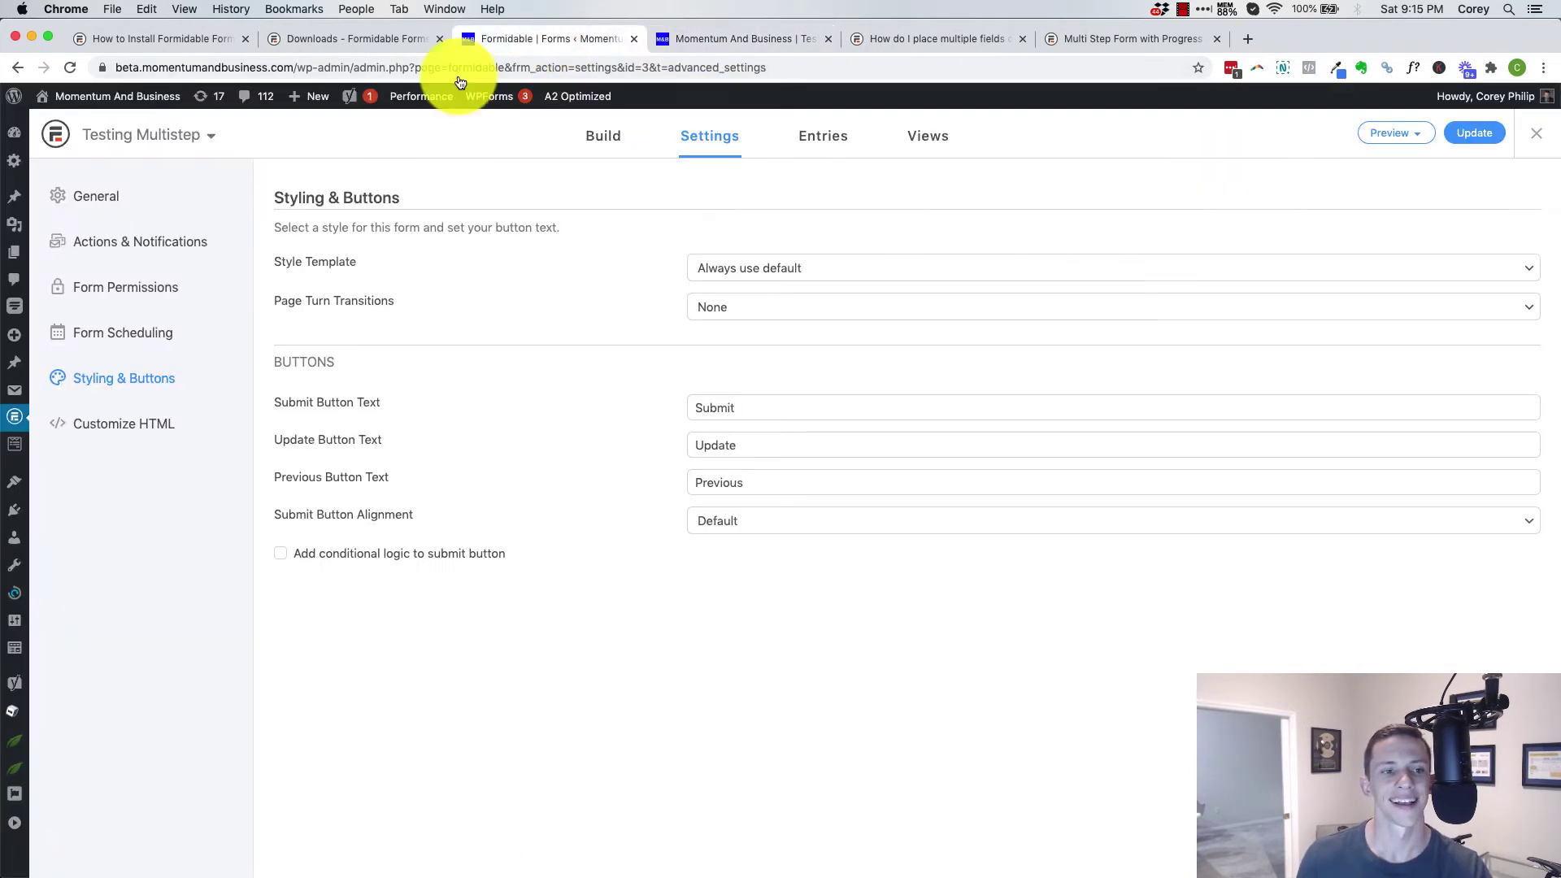
Examine the form's Actions & Notifications, showing all available form actions including the ecommerce, email marketing and CRM integrations.
{"action": "left_click", "coordinate": [149, 245]}
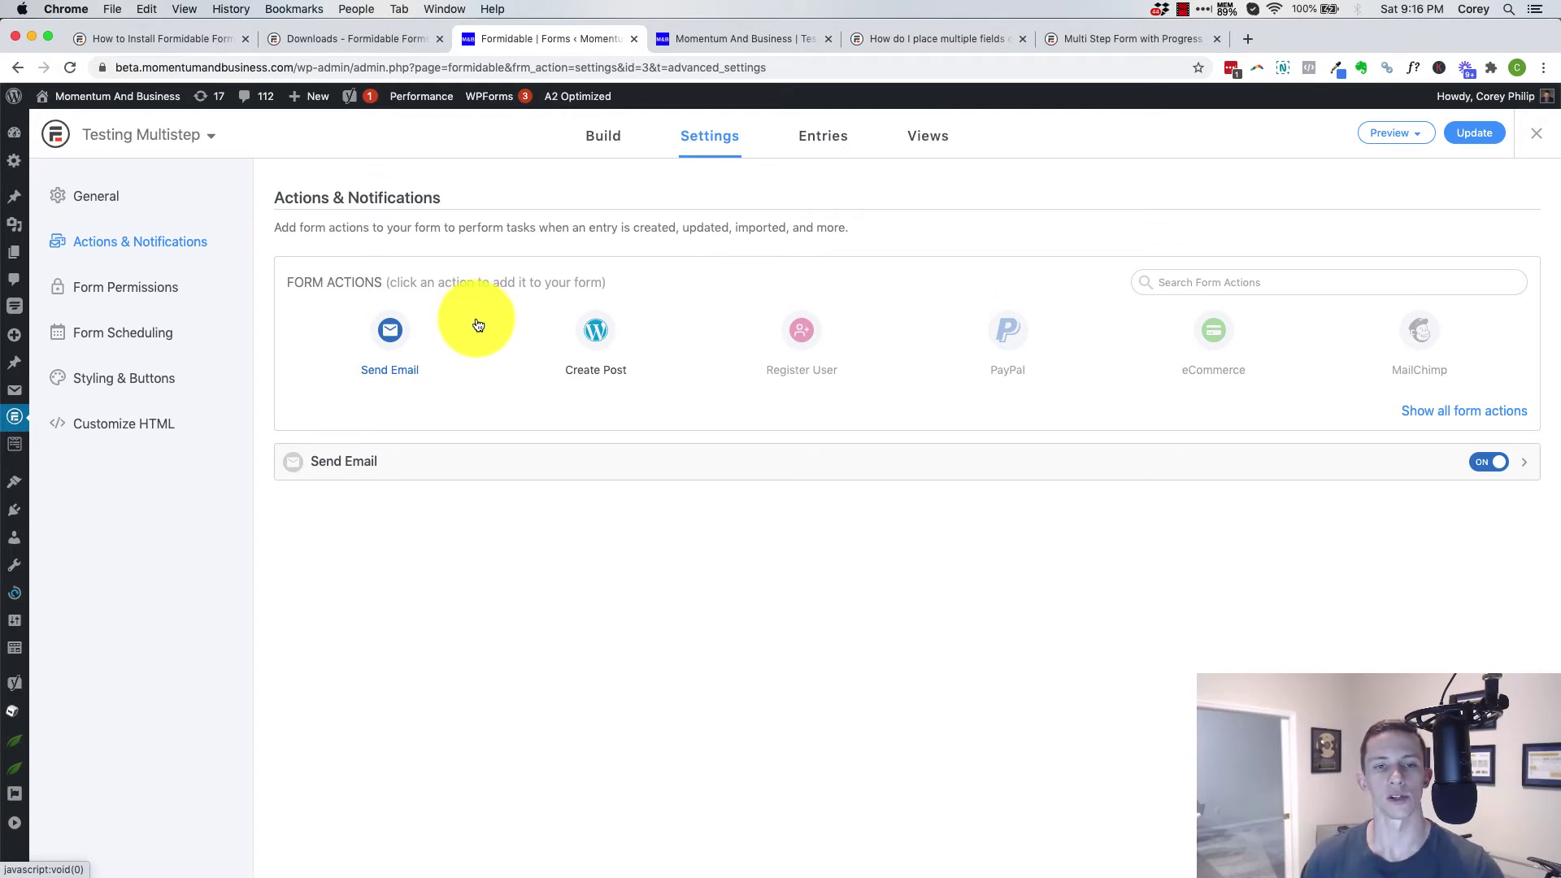
{"action": "left_click", "coordinate": [722, 39]}
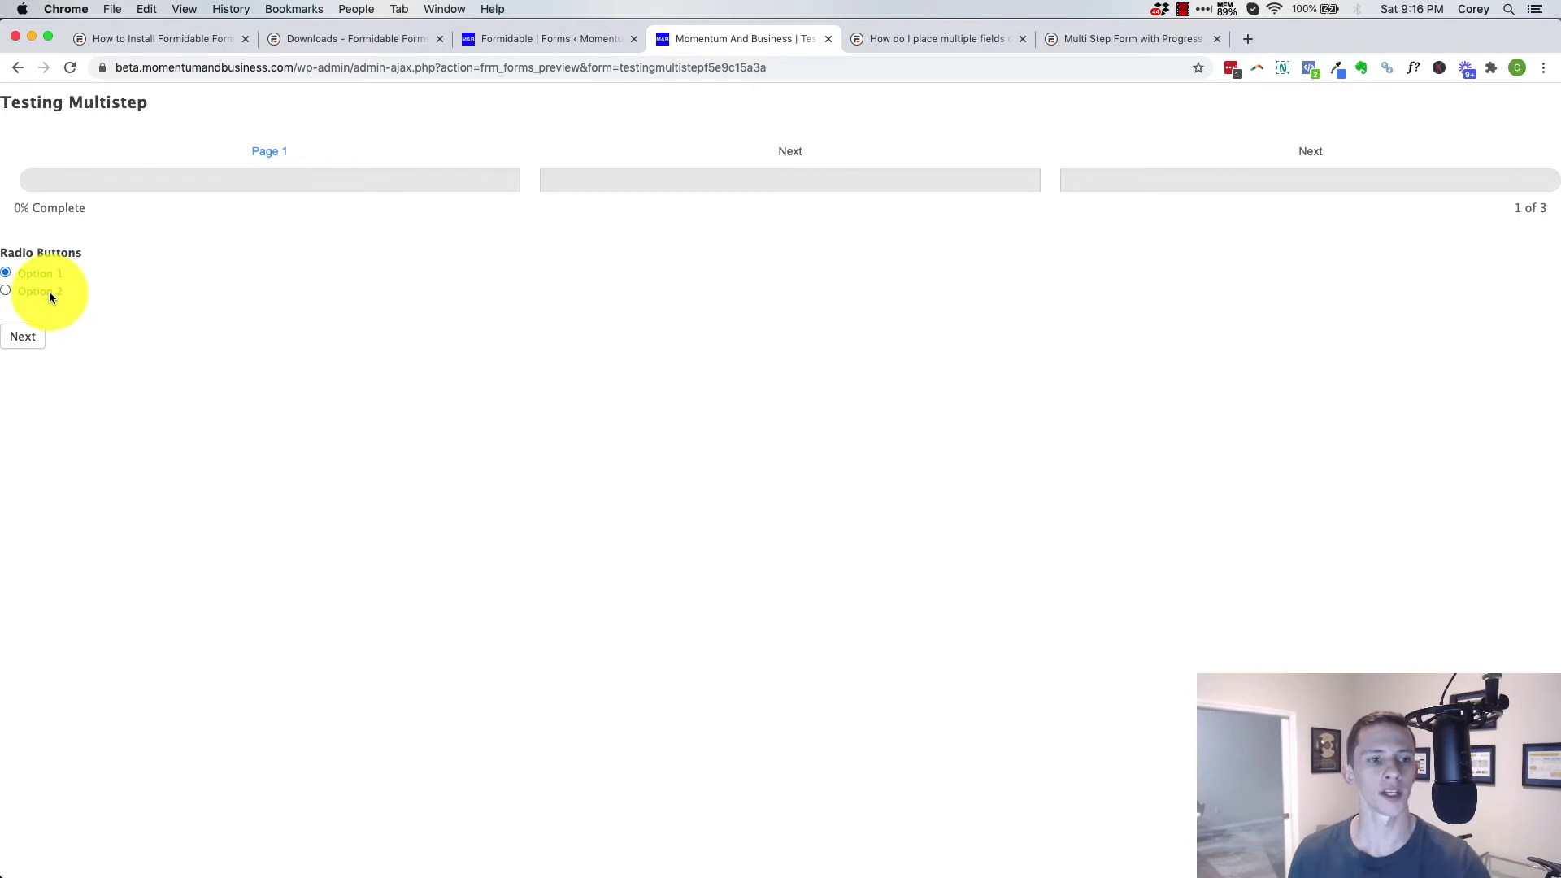
{"action": "left_click", "coordinate": [514, 37]}
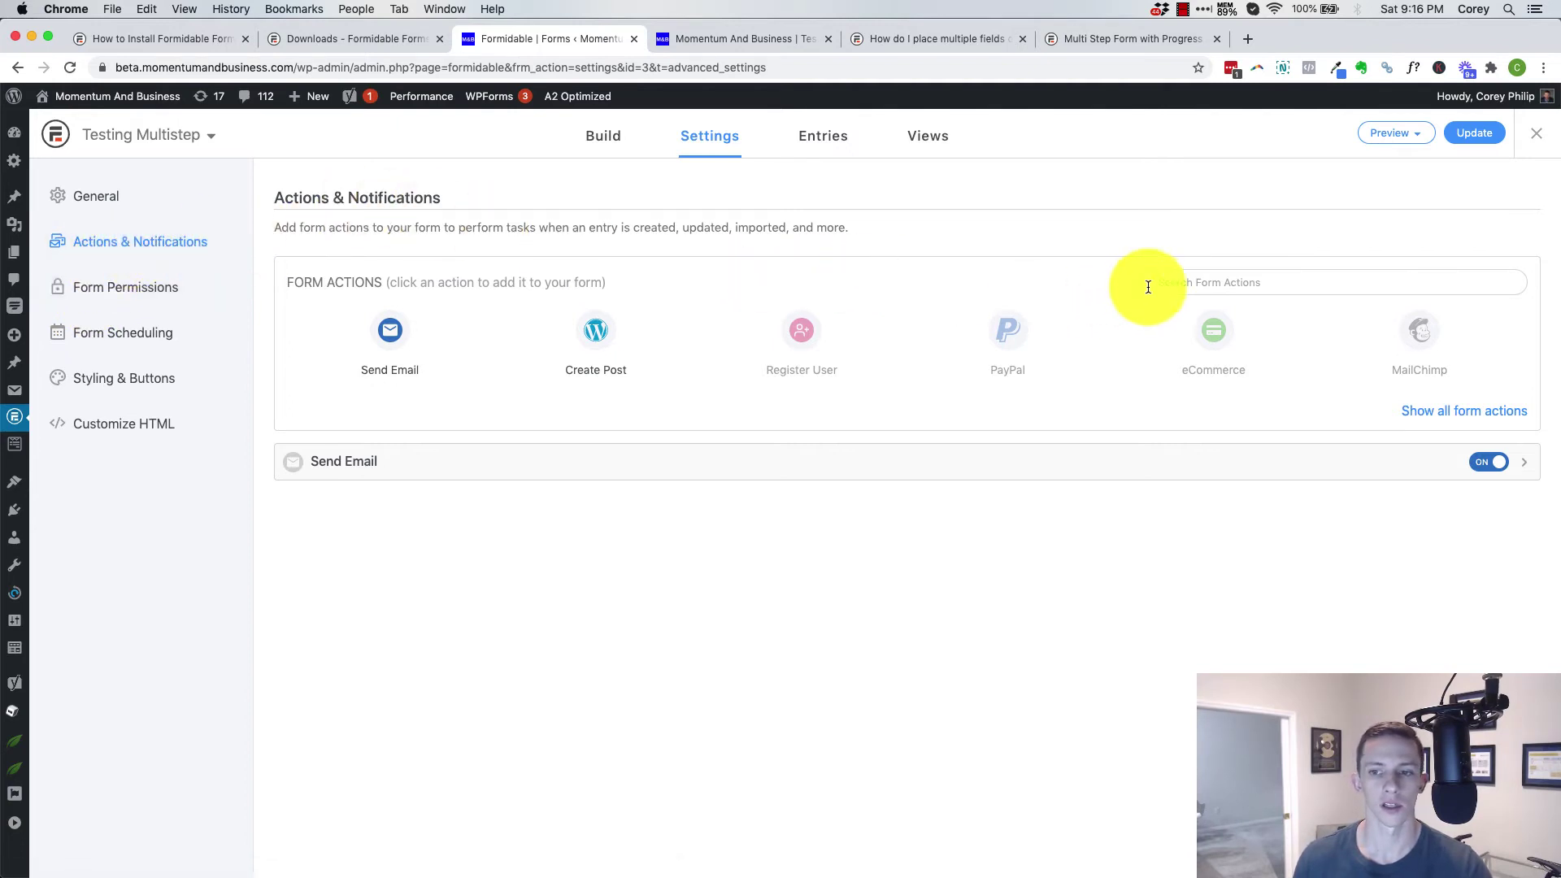
{"action": "left_click", "coordinate": [1423, 410]}
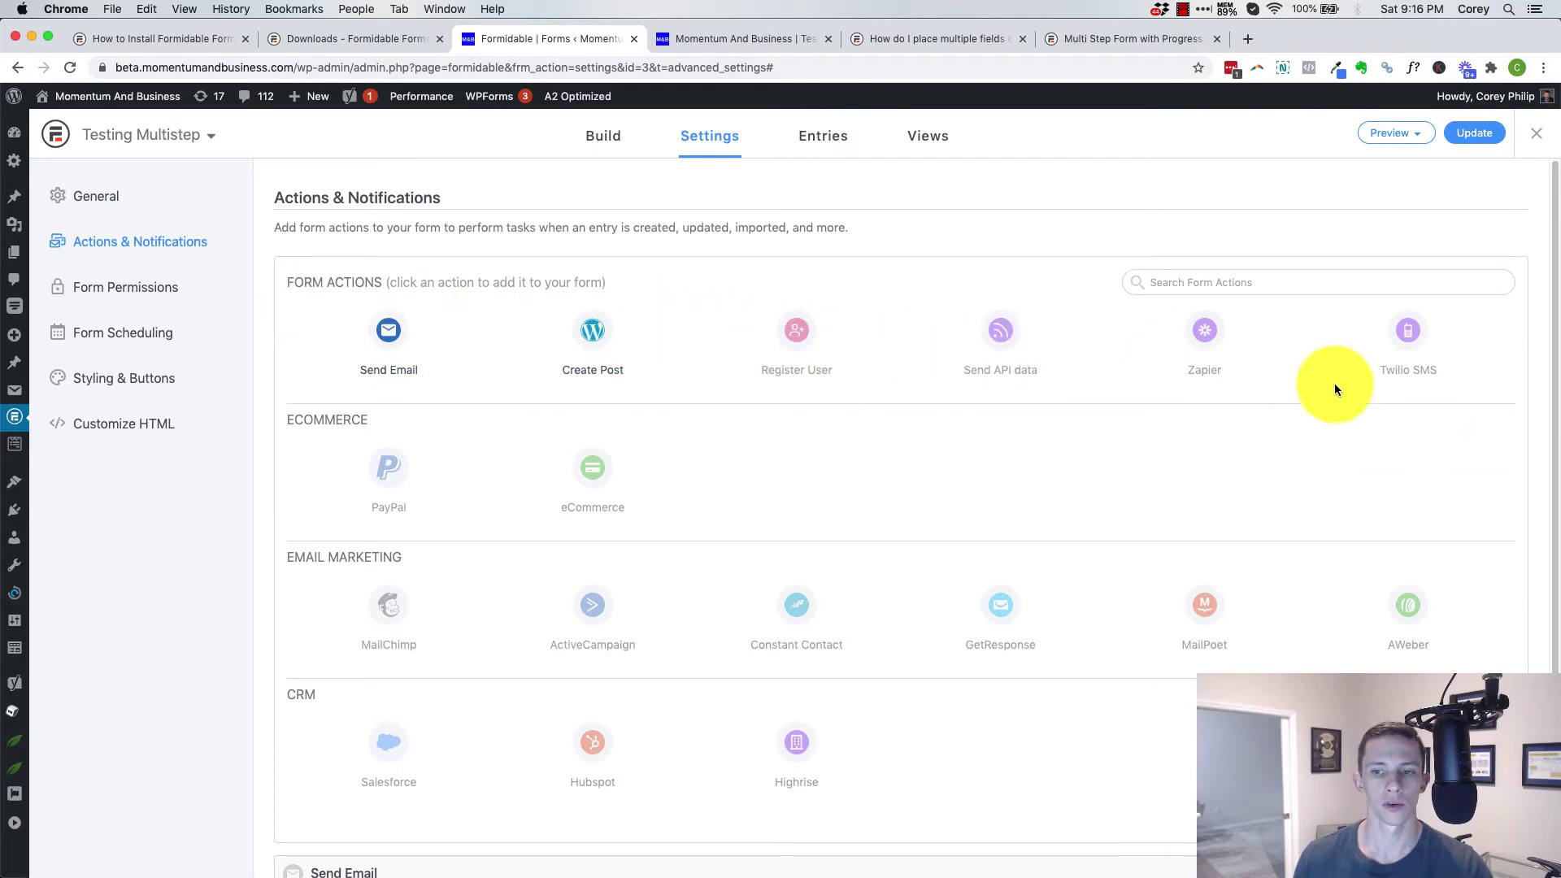
{"action": "scroll", "coordinate": [952, 431], "scroll_direction": "down", "scroll_amount": 3}
{"action": "scroll", "coordinate": [476, 491], "scroll_direction": "up", "scroll_amount": 2}
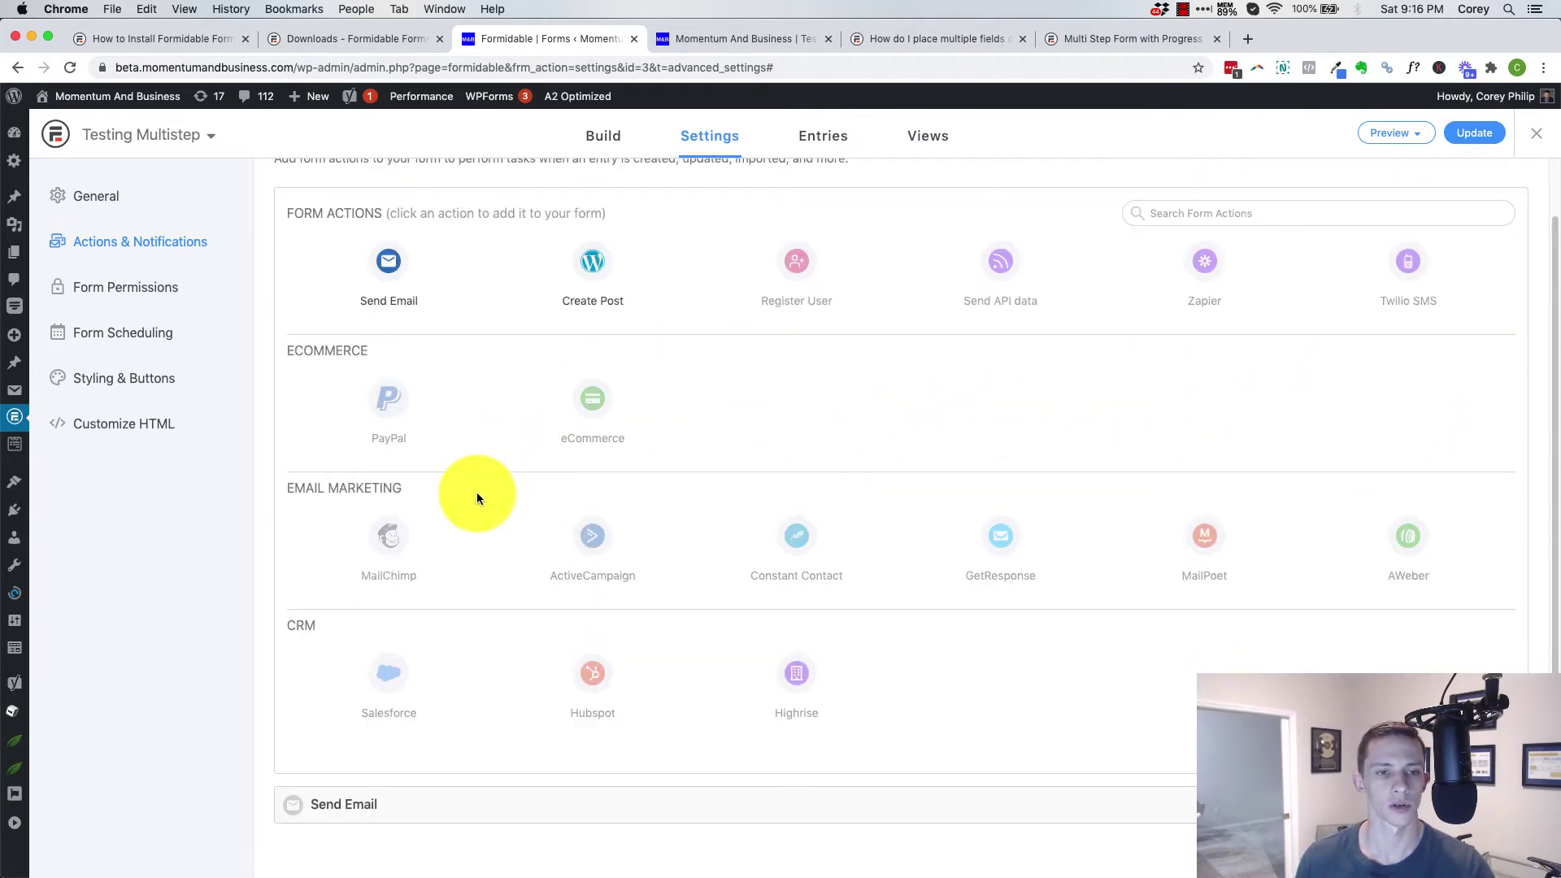
Set the form's on-submit action to Redirect to URL with submitted entries not stored, and open the redirect address for editing.
{"action": "left_click", "coordinate": [95, 196]}
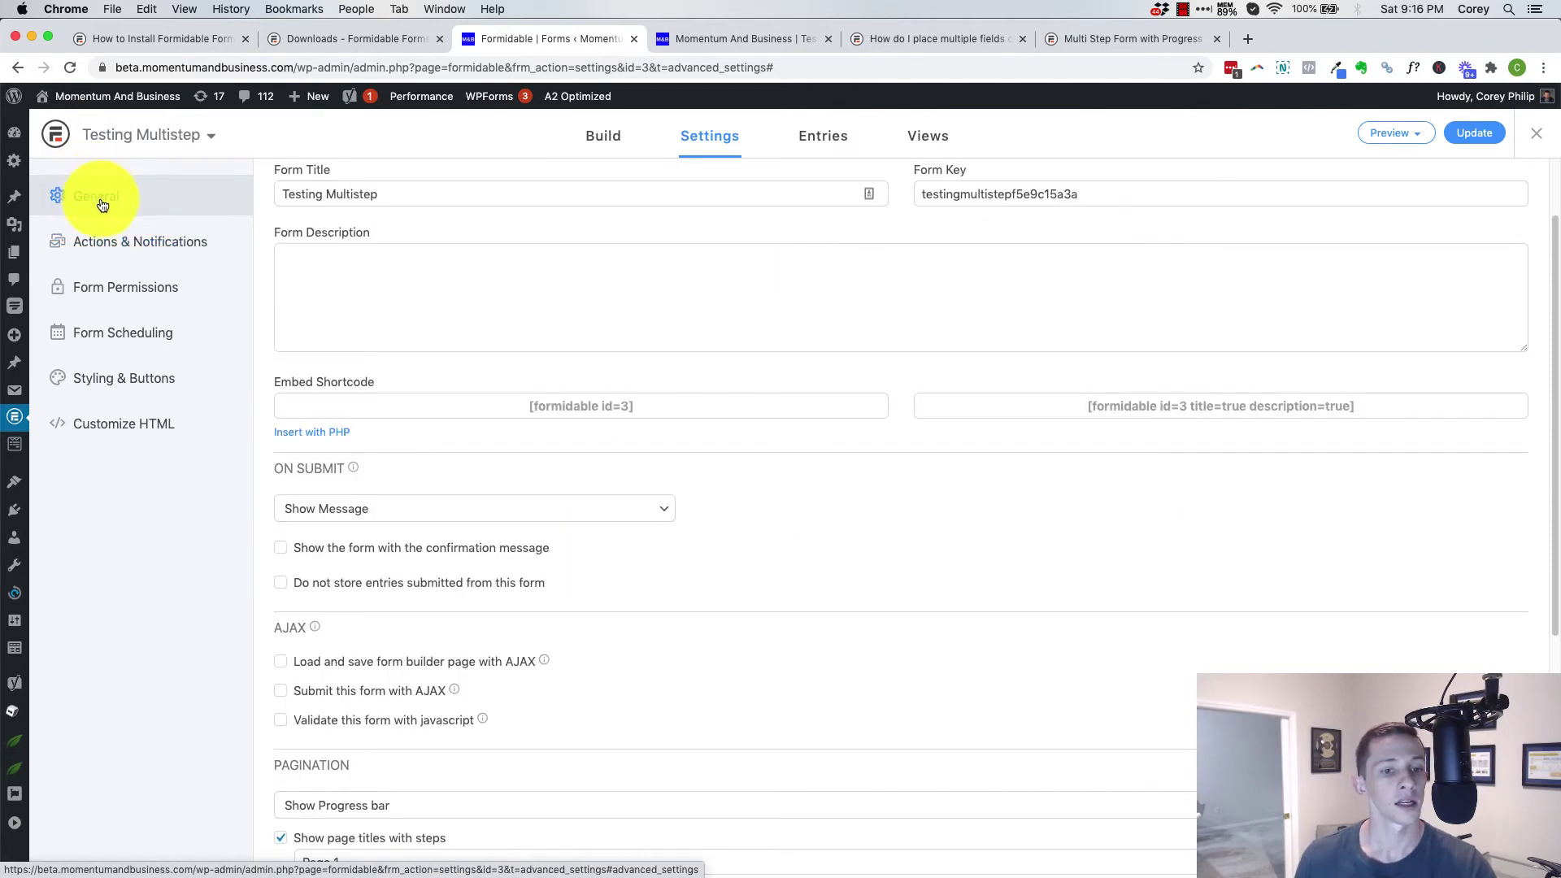
{"action": "left_click", "coordinate": [546, 510]}
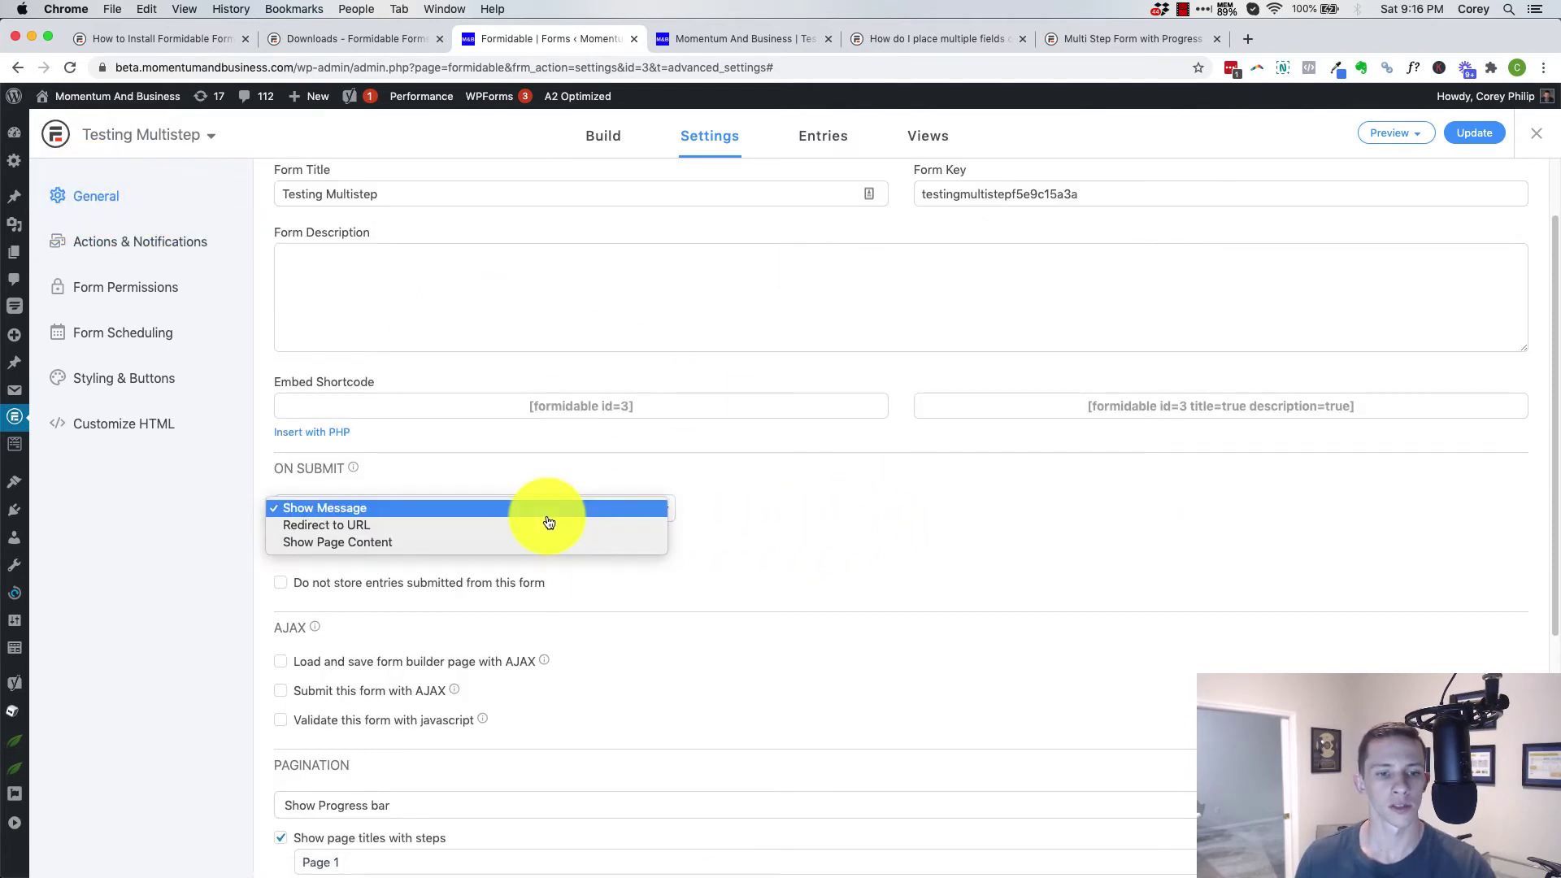
{"action": "left_click", "coordinate": [537, 527]}
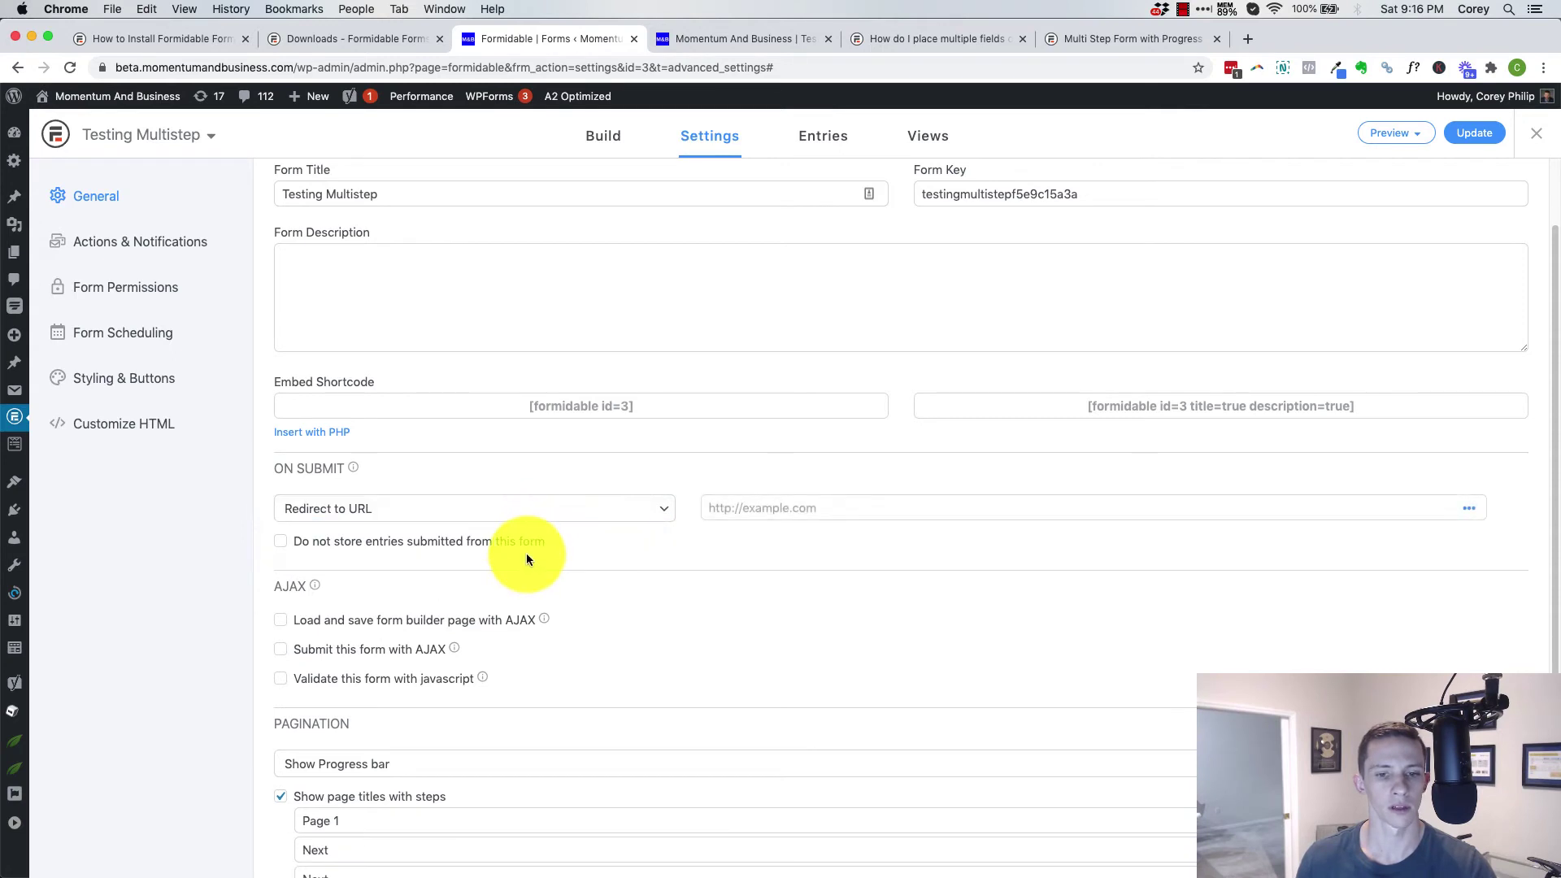
{"action": "left_click", "coordinate": [402, 543]}
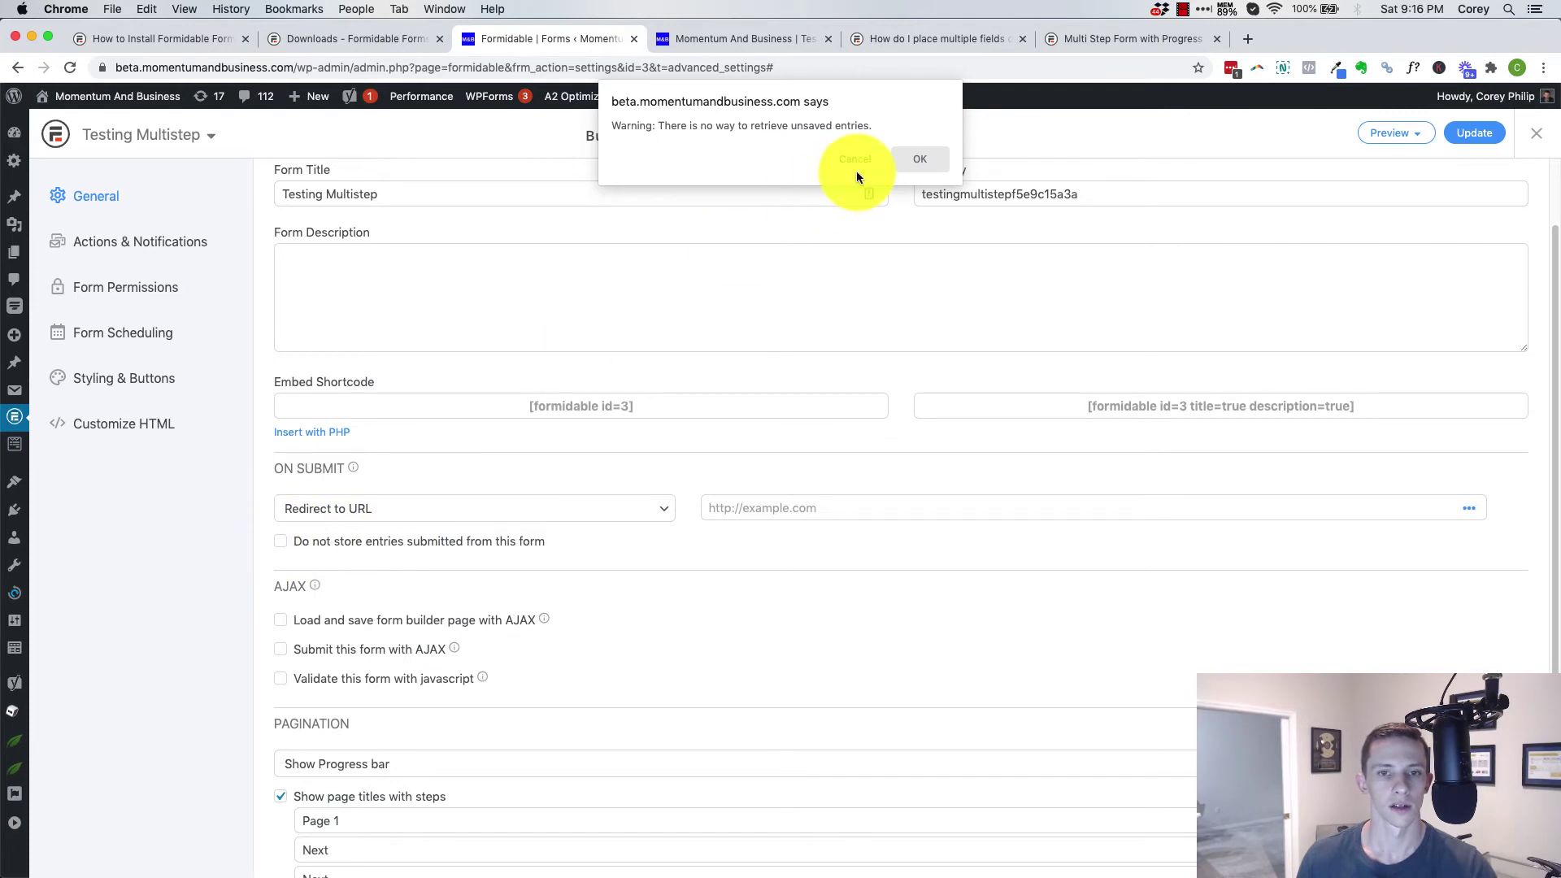
{"action": "left_click", "coordinate": [941, 160]}
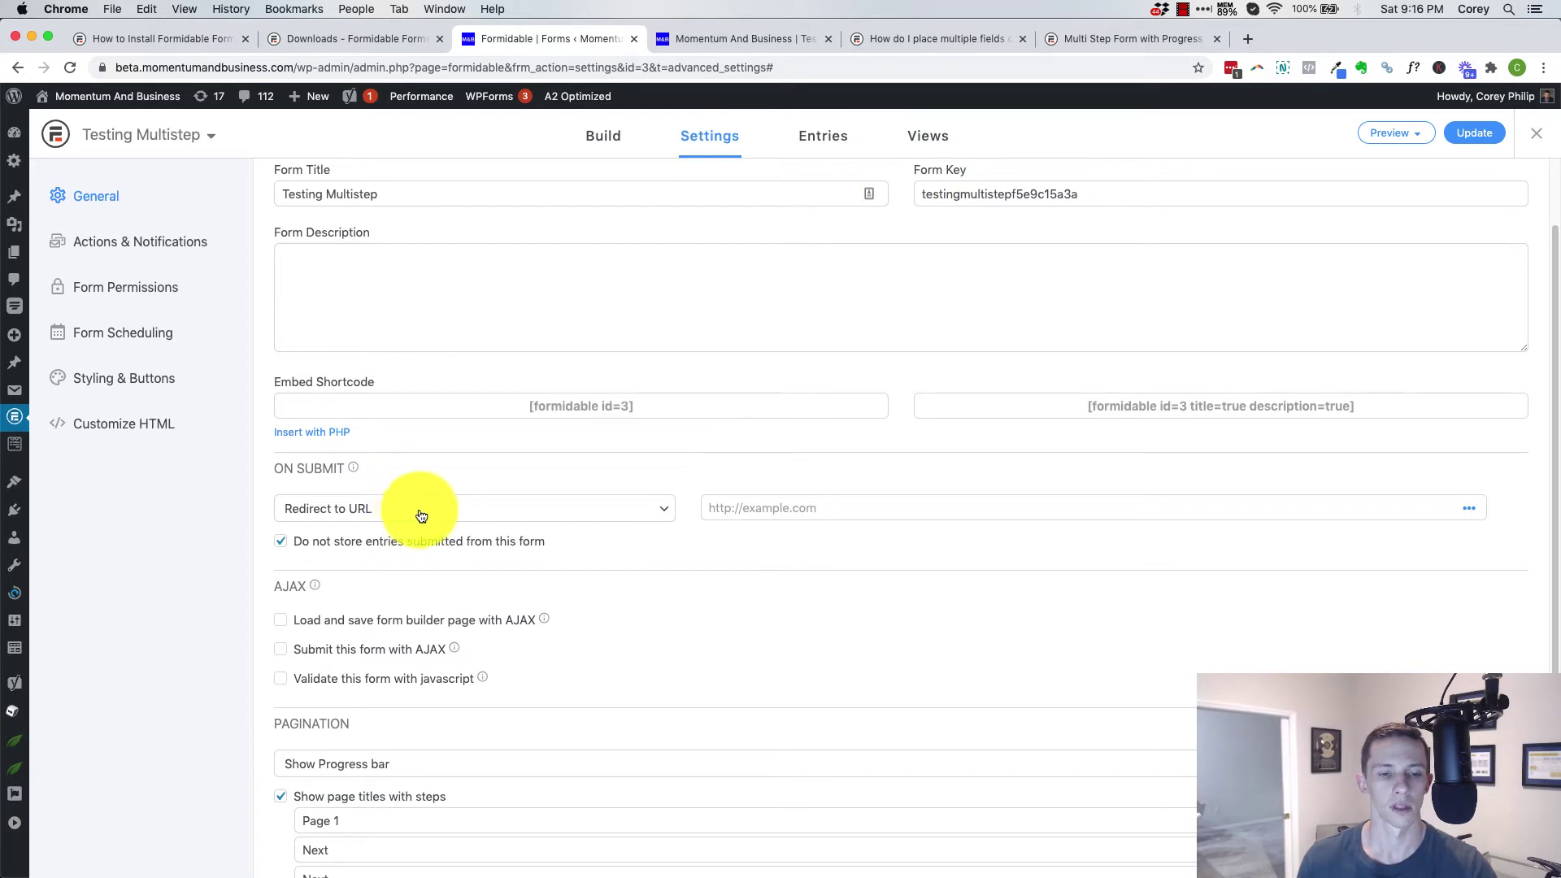
{"action": "left_click", "coordinate": [849, 510]}
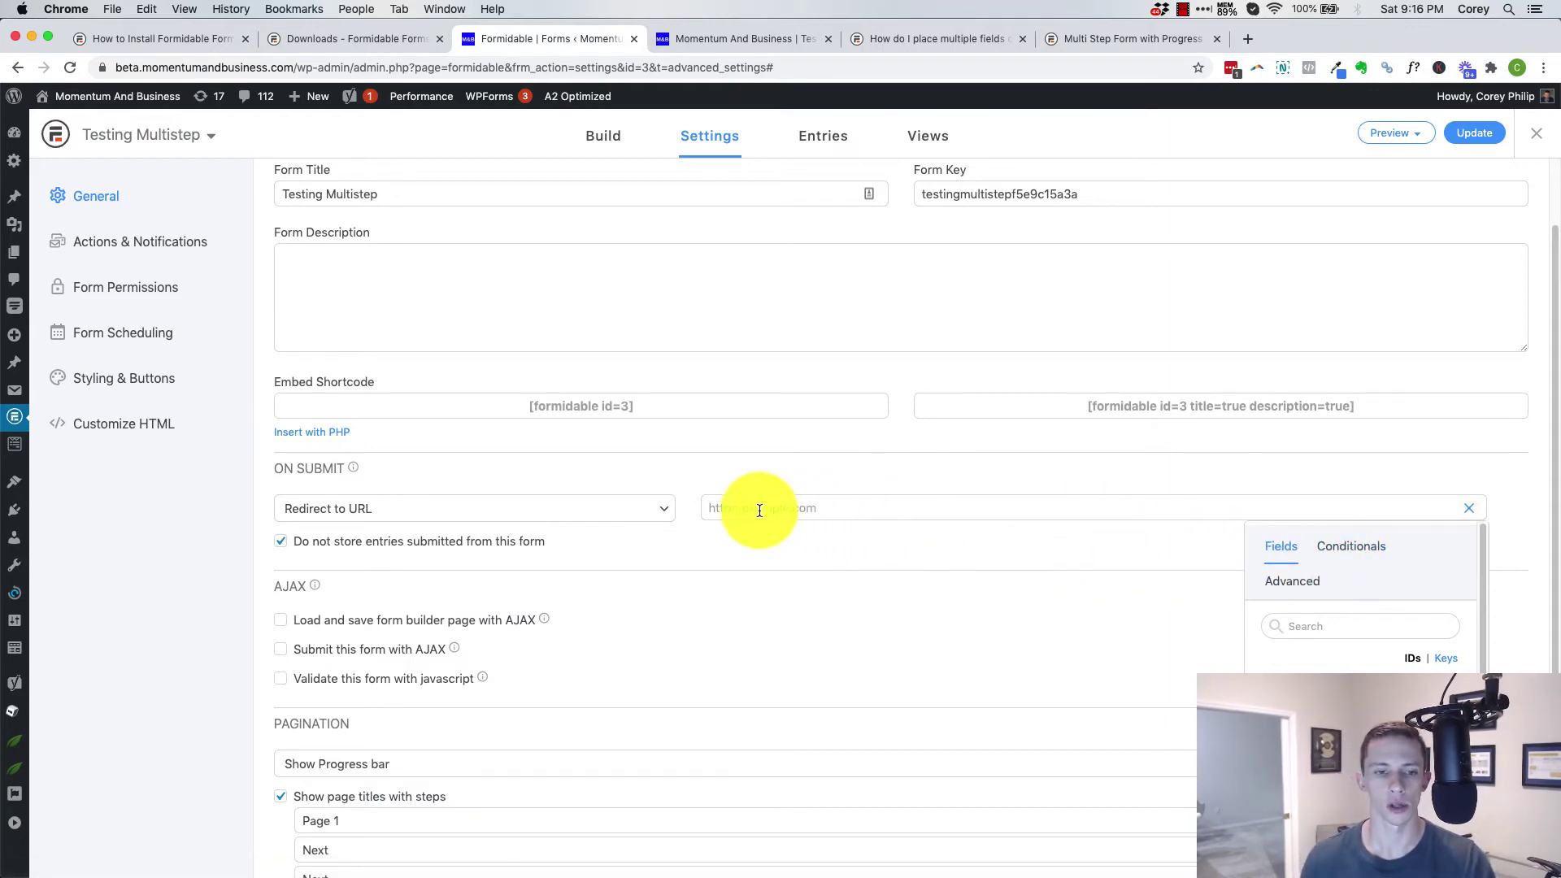
Insert the first Radio Buttons field's ID shortcode, [8], into the on-submit redirect URL.
{"action": "scroll", "coordinate": [1293, 642], "scroll_direction": "down", "scroll_amount": 1}
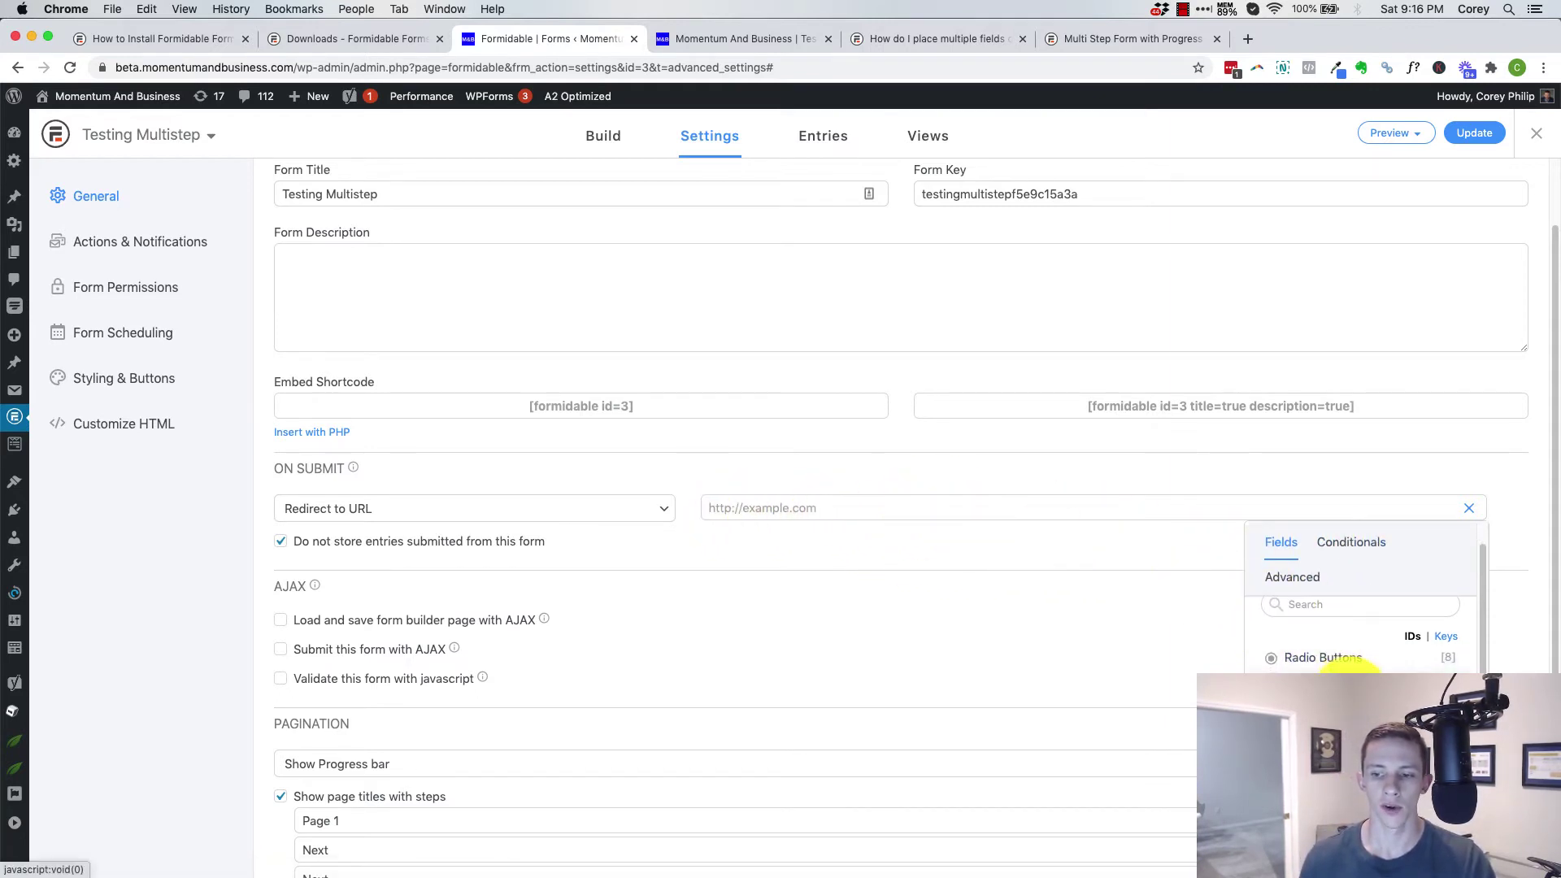
{"action": "scroll", "coordinate": [1348, 696], "scroll_direction": "down", "scroll_amount": 1}
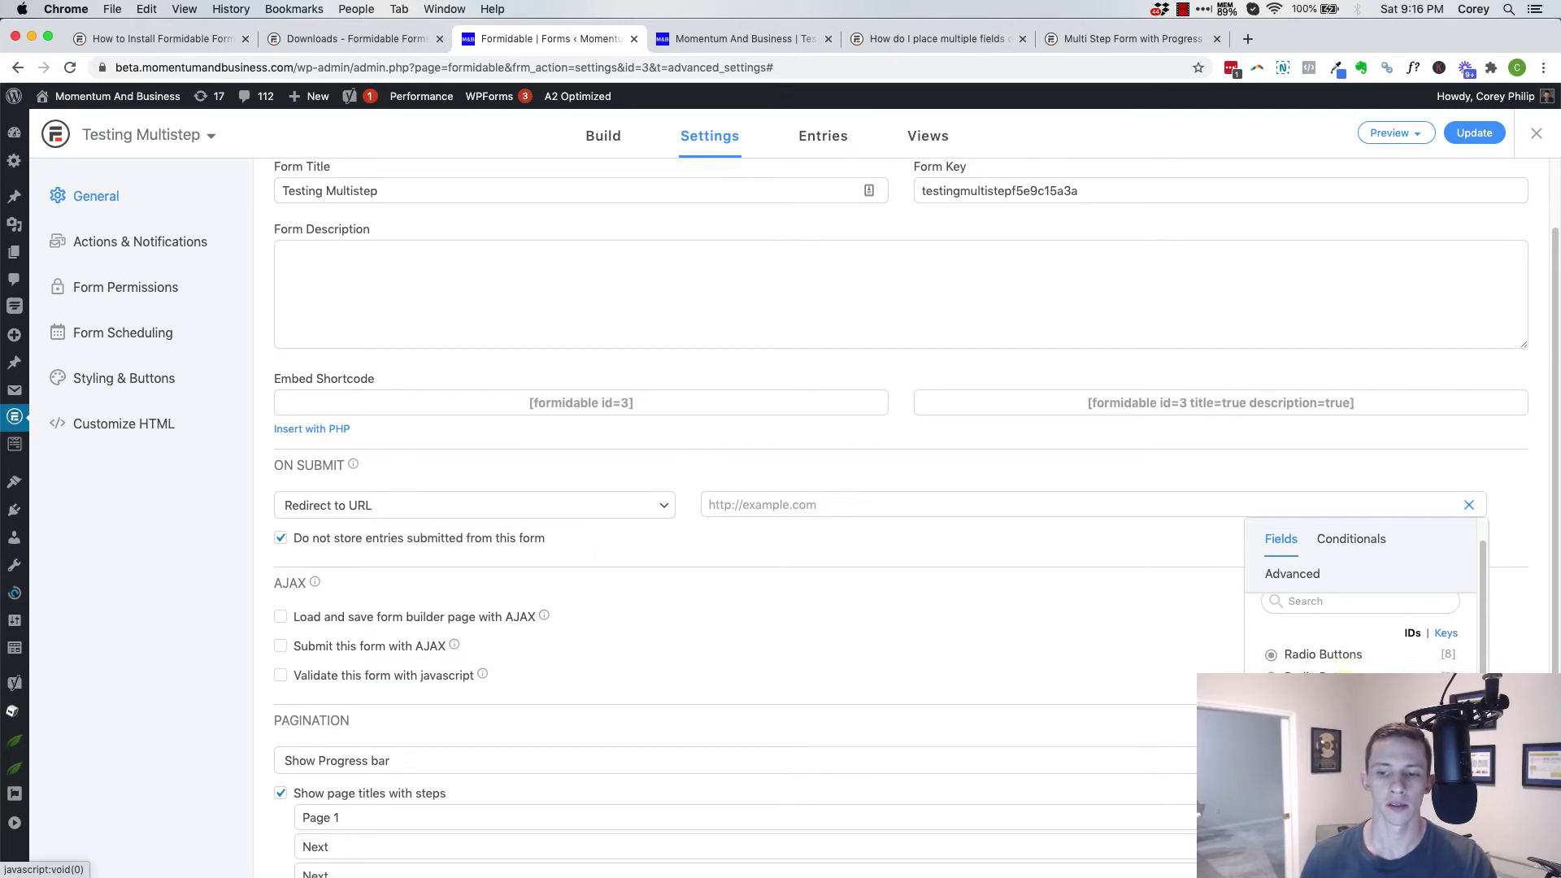
{"action": "left_click", "coordinate": [1335, 655]}
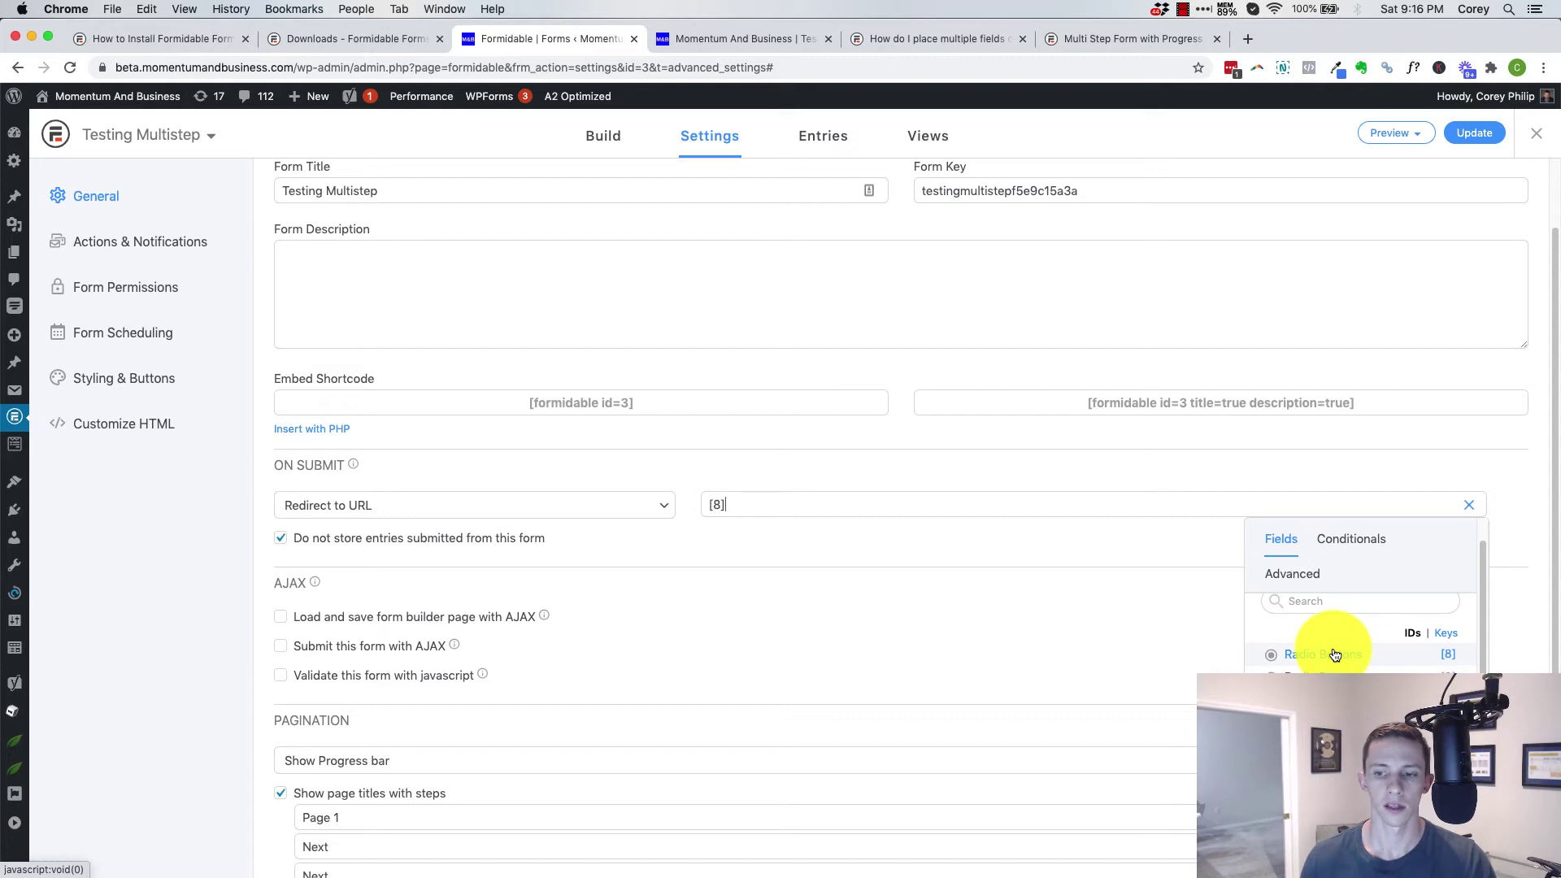
Show the insertable form fields by their keys instead of their IDs and look through the list.
{"action": "scroll", "coordinate": [1335, 650], "scroll_direction": "down", "scroll_amount": 4}
{"action": "left_click", "coordinate": [1449, 480]}
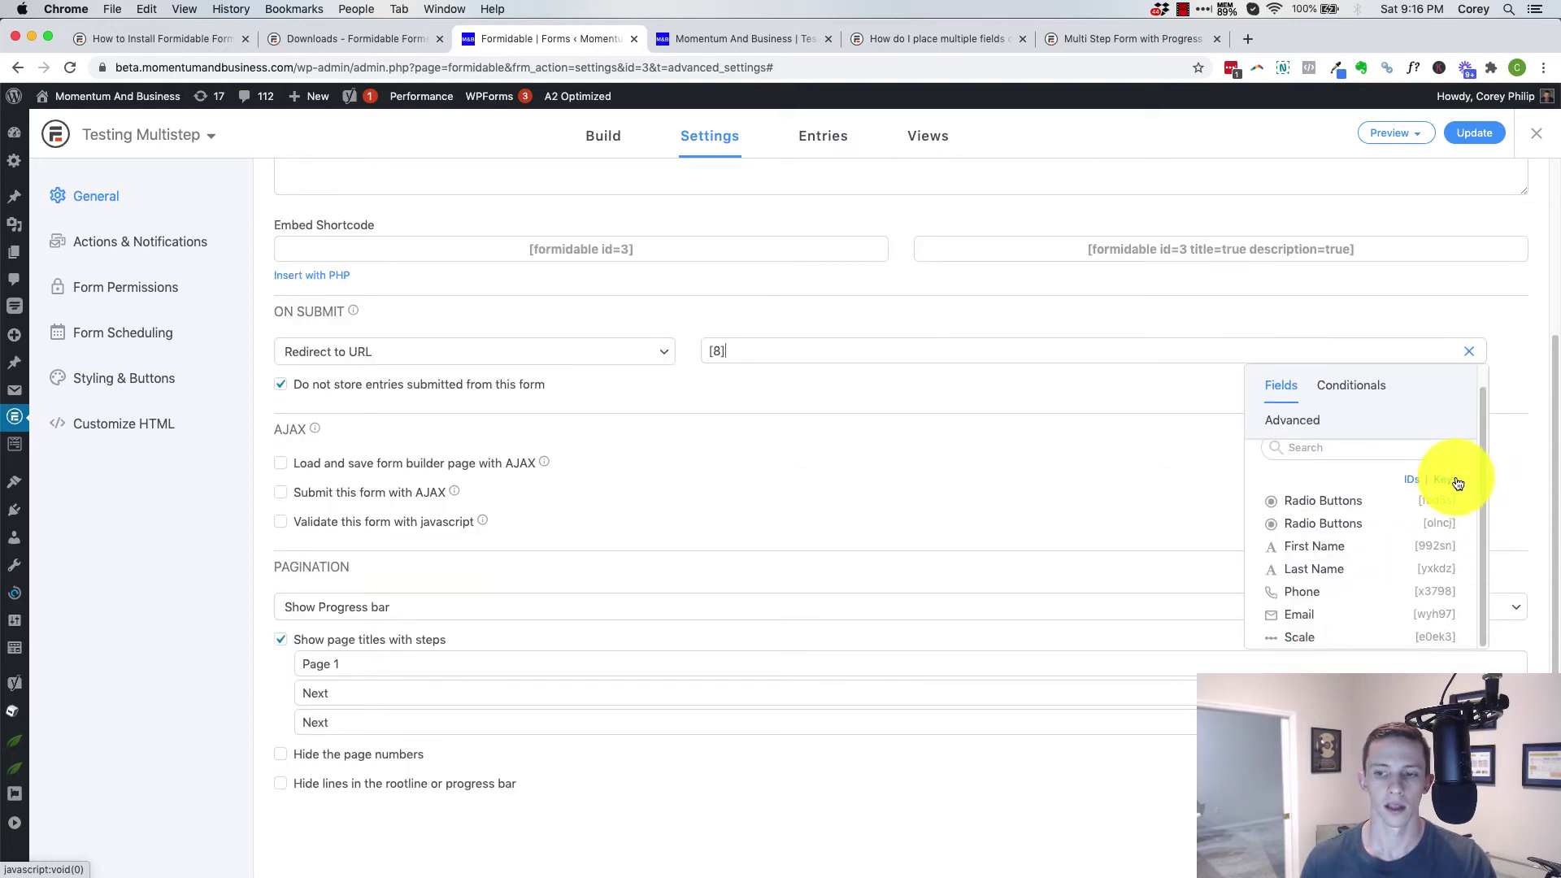
{"action": "scroll", "coordinate": [1403, 537], "scroll_direction": "down", "scroll_amount": 2}
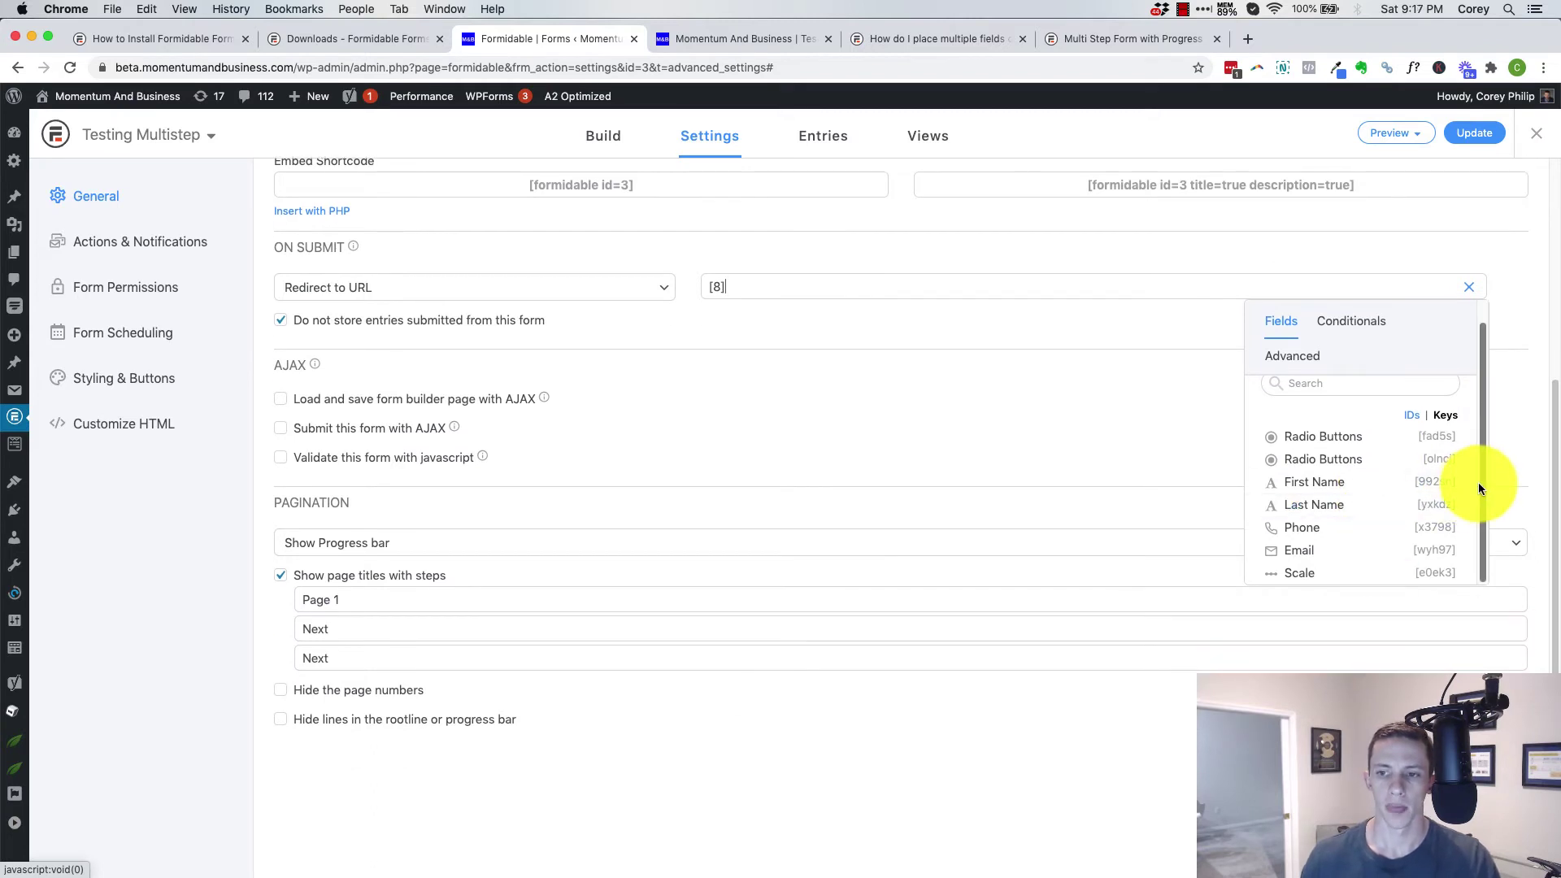
{"action": "scroll", "coordinate": [1382, 456], "scroll_direction": "up", "scroll_amount": 1}
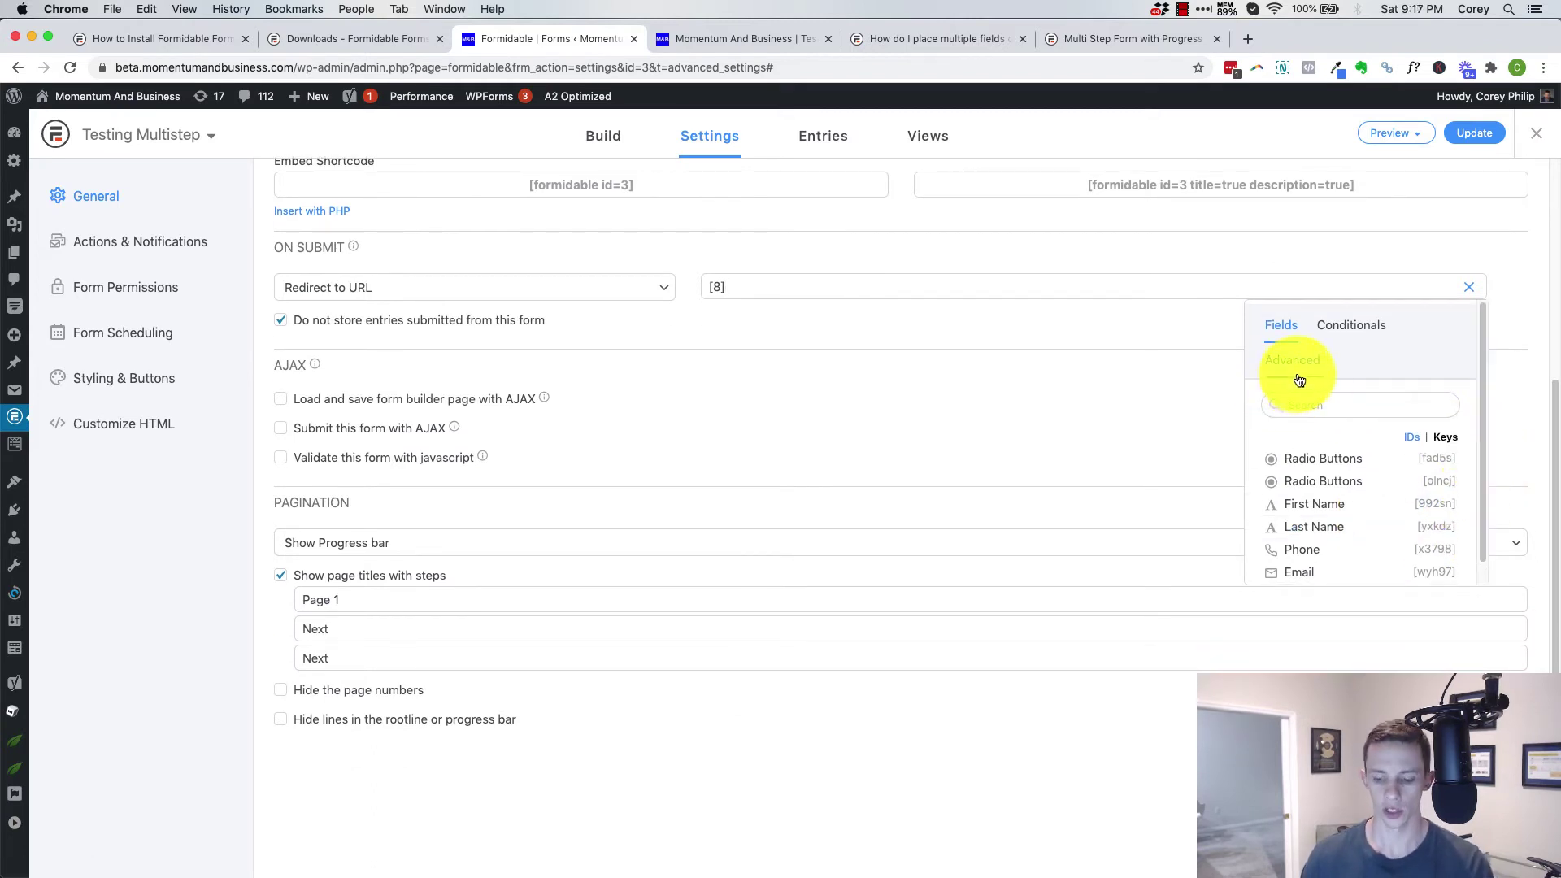
Clear the inserted field shortcode from the redirect URL.
{"action": "key", "text": "BackSpace"}
{"action": "key", "text": "BackSpace"}
{"action": "key", "text": "BackSpace"}
Set up a condition for the redirect URL: if the first Radio Buttons field equals a blank value.
{"action": "left_click", "coordinate": [1349, 338]}
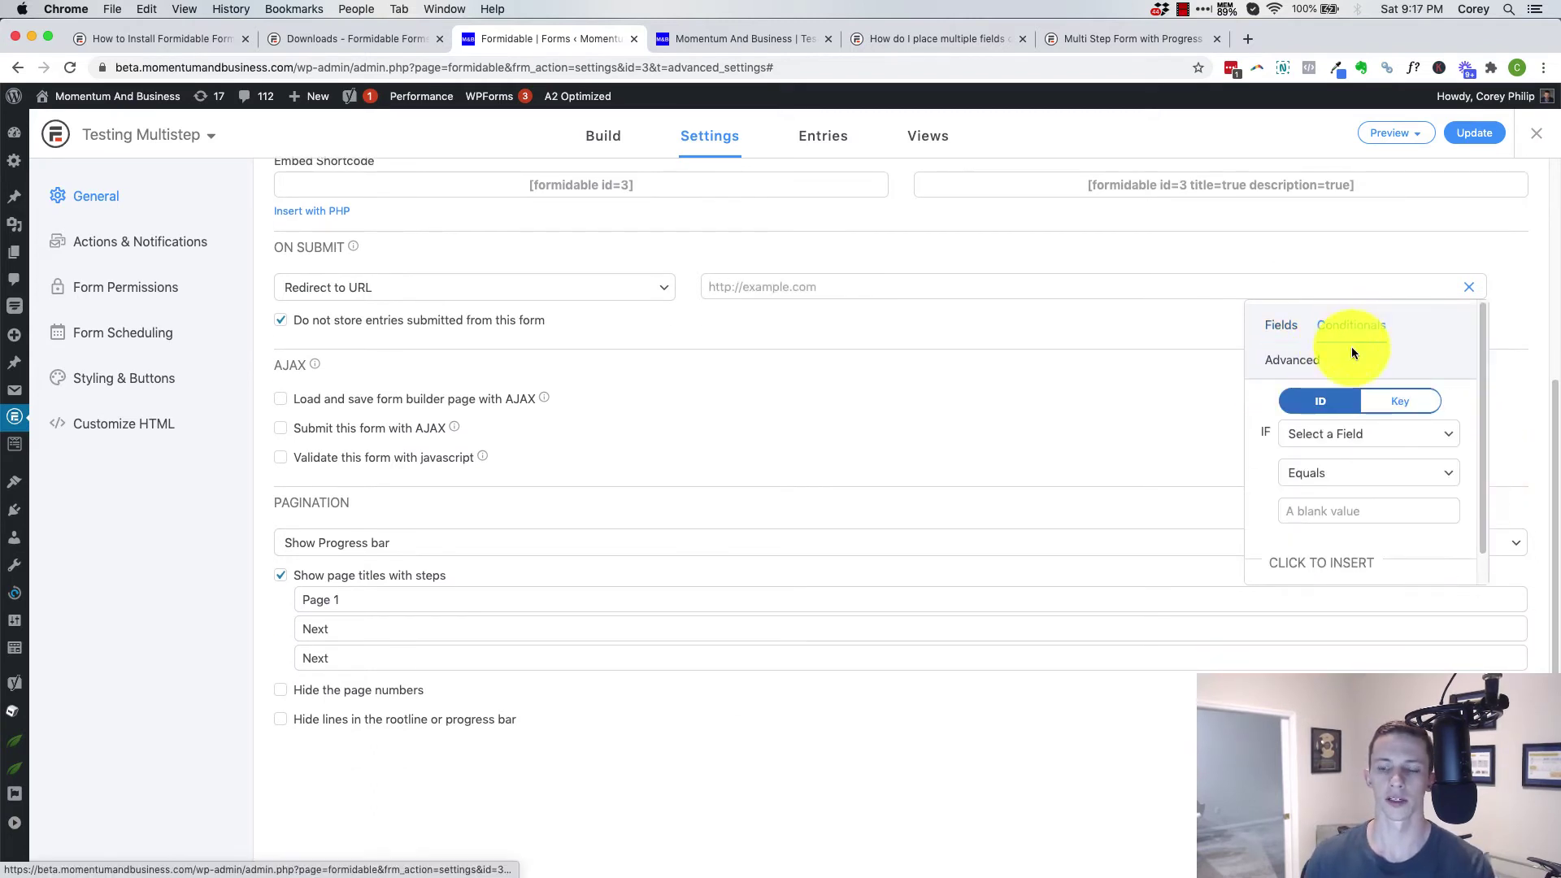
{"action": "left_click", "coordinate": [1340, 433]}
{"action": "left_click", "coordinate": [1334, 486]}
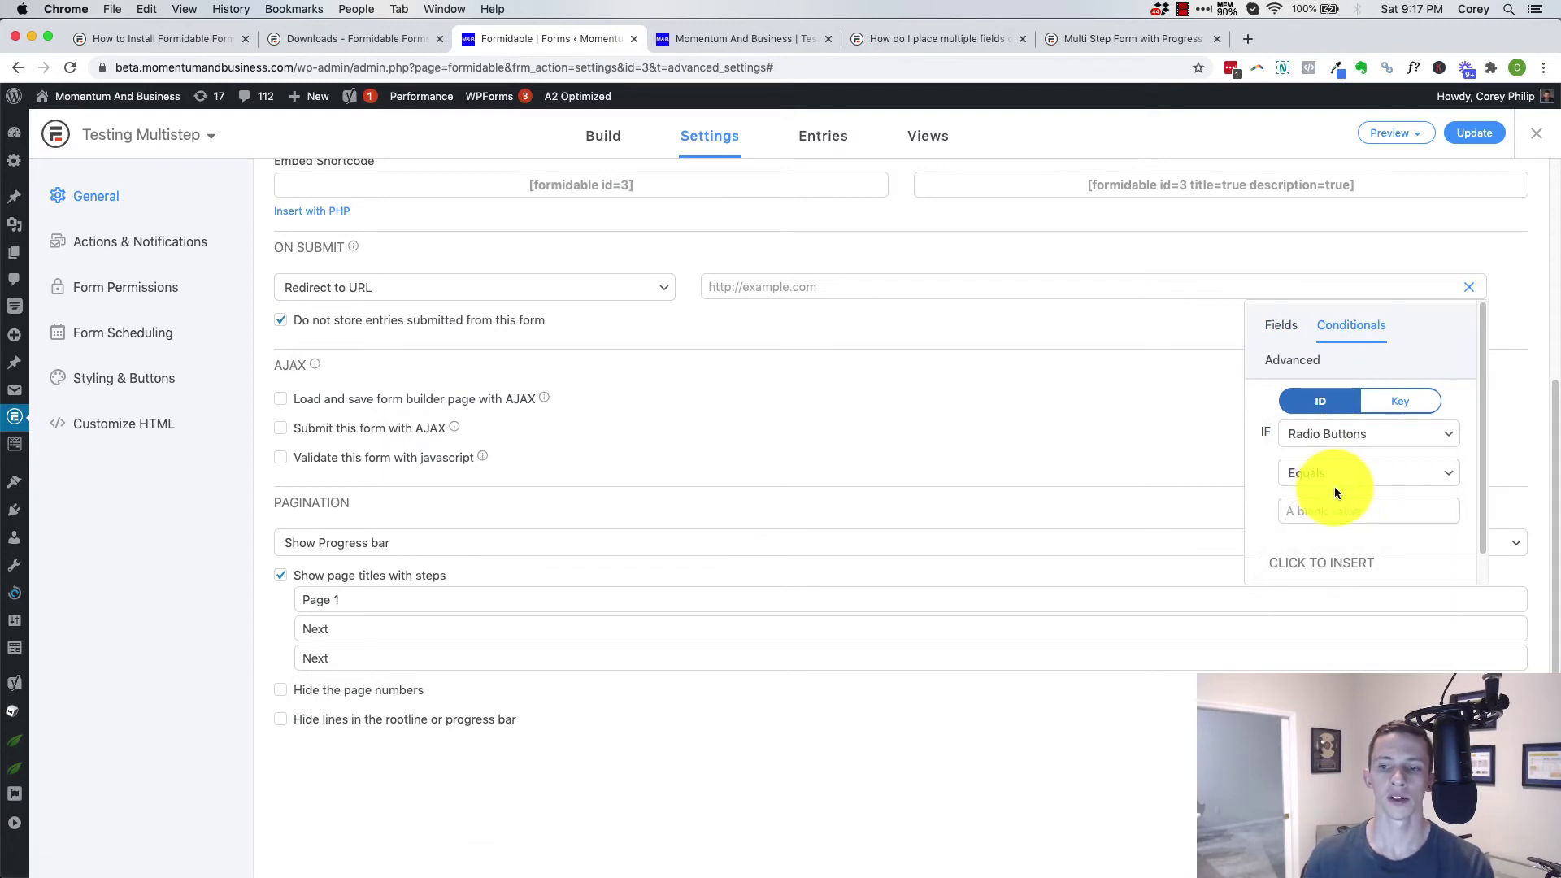
{"action": "left_click", "coordinate": [1350, 474]}
{"action": "left_click", "coordinate": [1352, 476]}
{"action": "left_click", "coordinate": [1339, 514]}
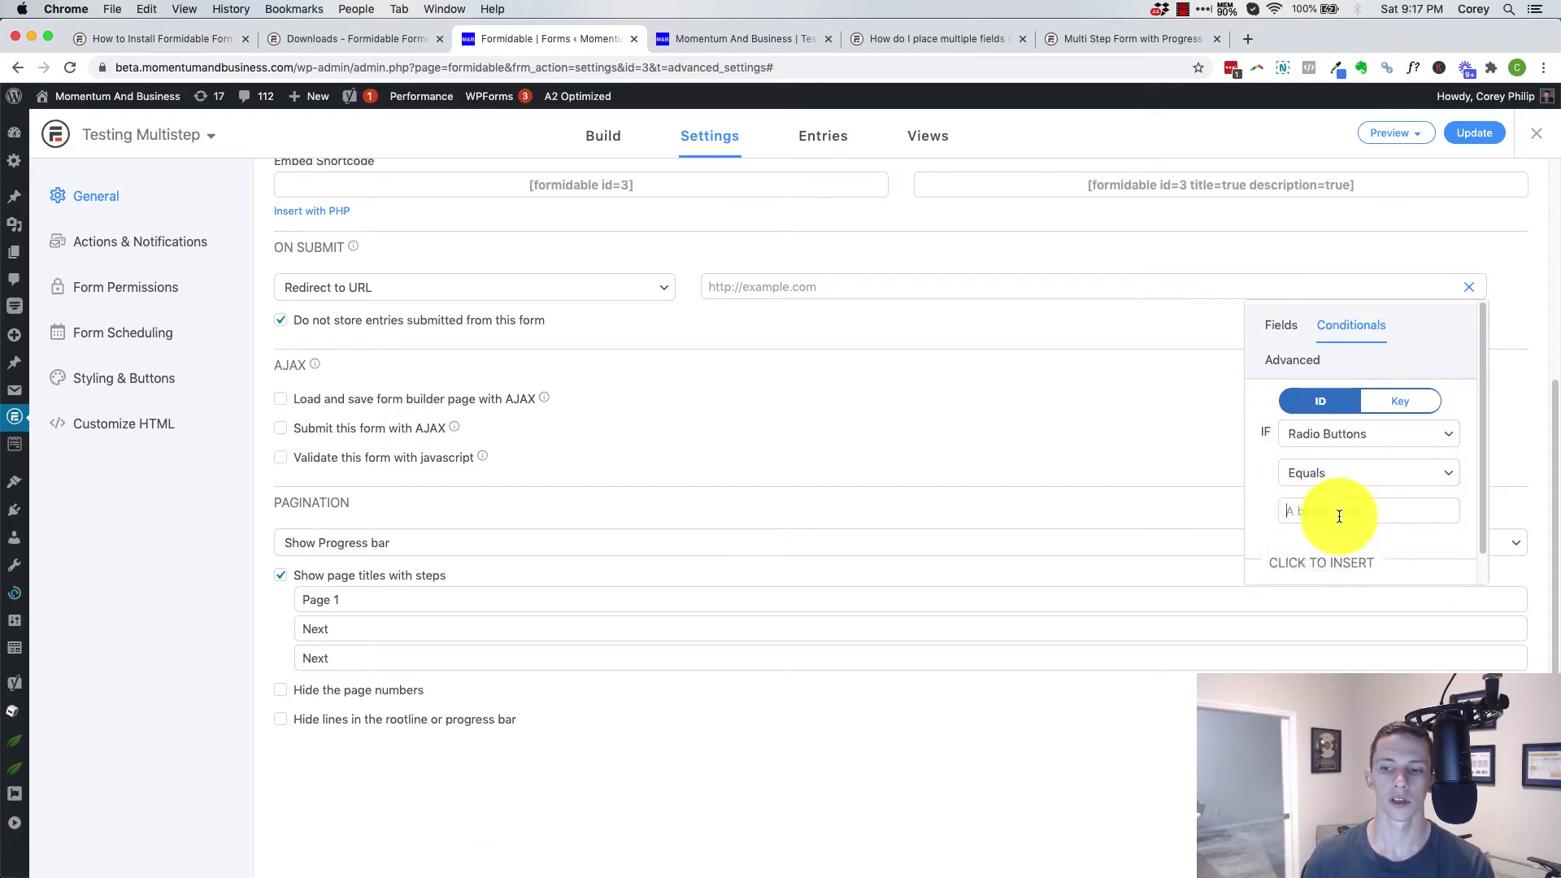
{"action": "scroll", "coordinate": [1335, 511], "scroll_direction": "down", "scroll_amount": 1}
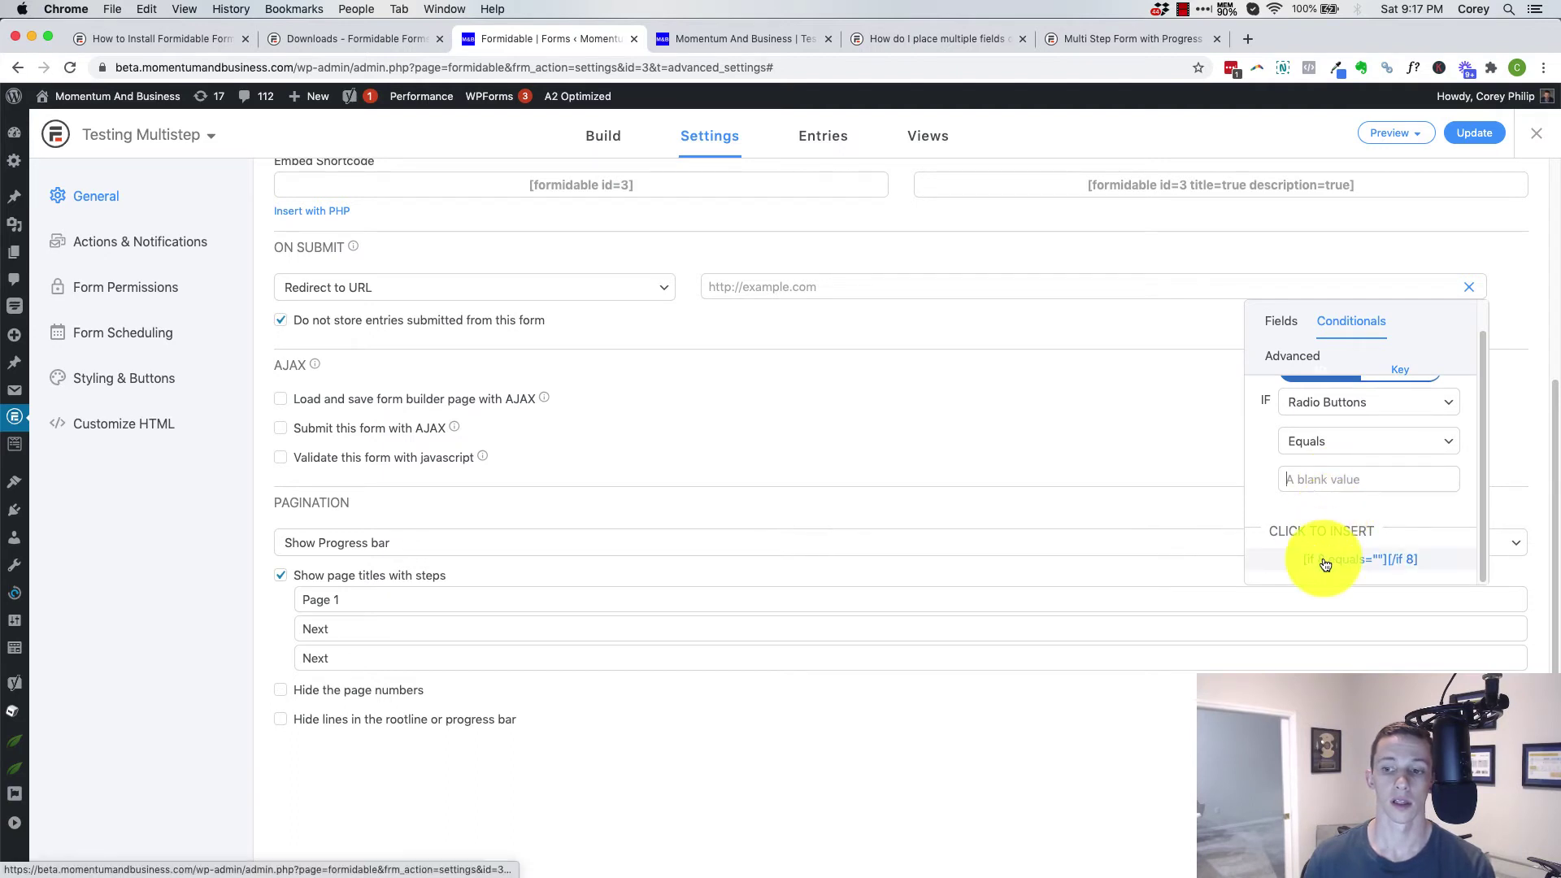
{"action": "scroll", "coordinate": [1325, 561], "scroll_direction": "up", "scroll_amount": 1}
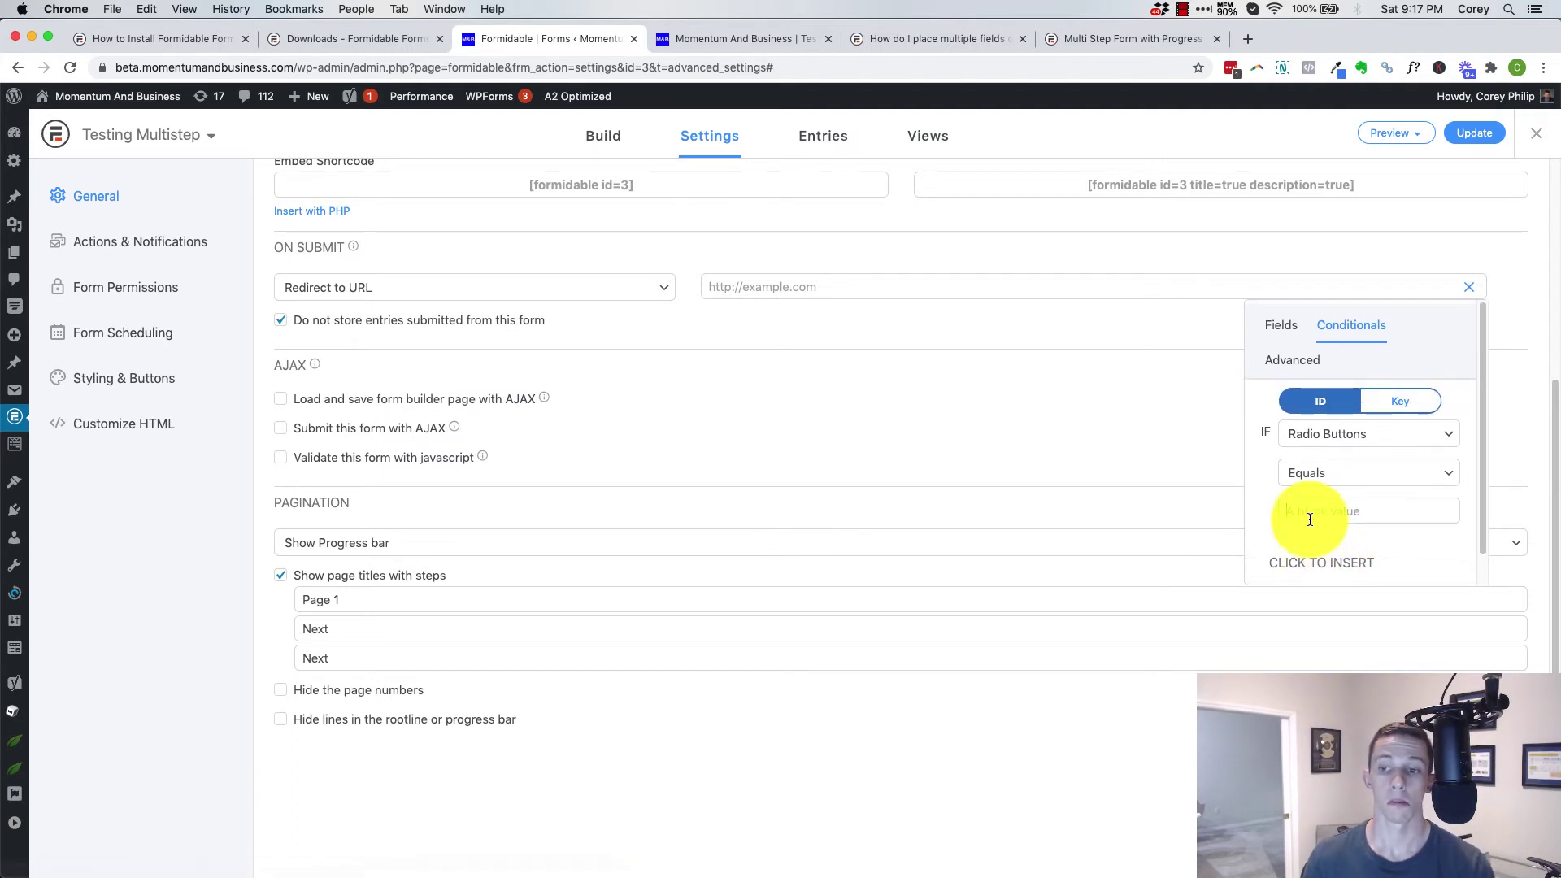
{"action": "left_click", "coordinate": [1335, 512]}
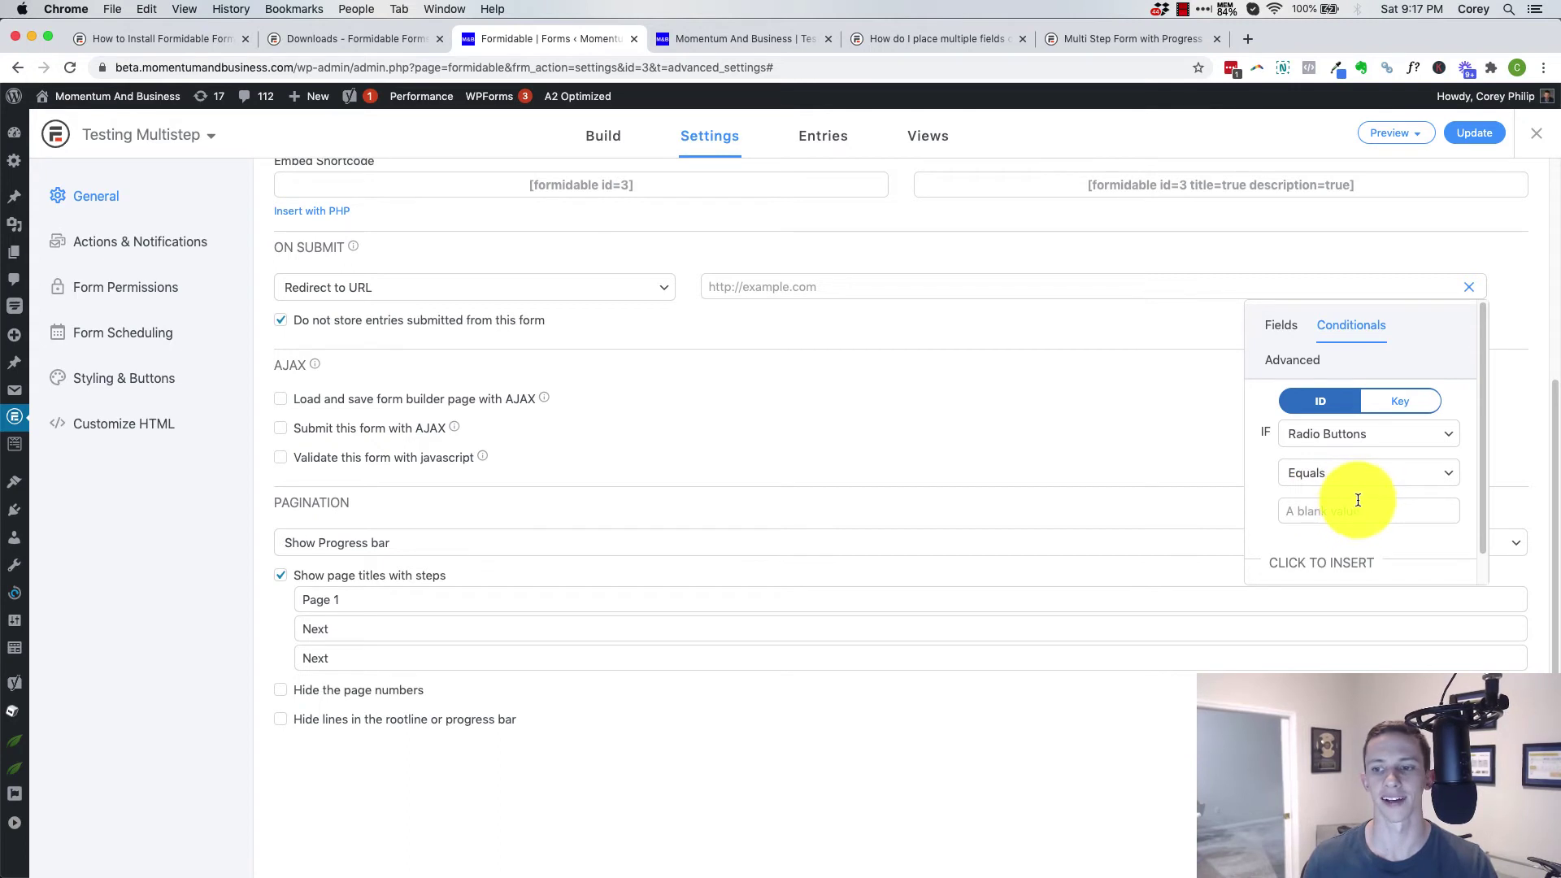
Review the condition's available fields and comparison operators, and compare its ID and Key modes, ending on ID with Radio Buttons selected.
{"action": "left_click", "coordinate": [1386, 437]}
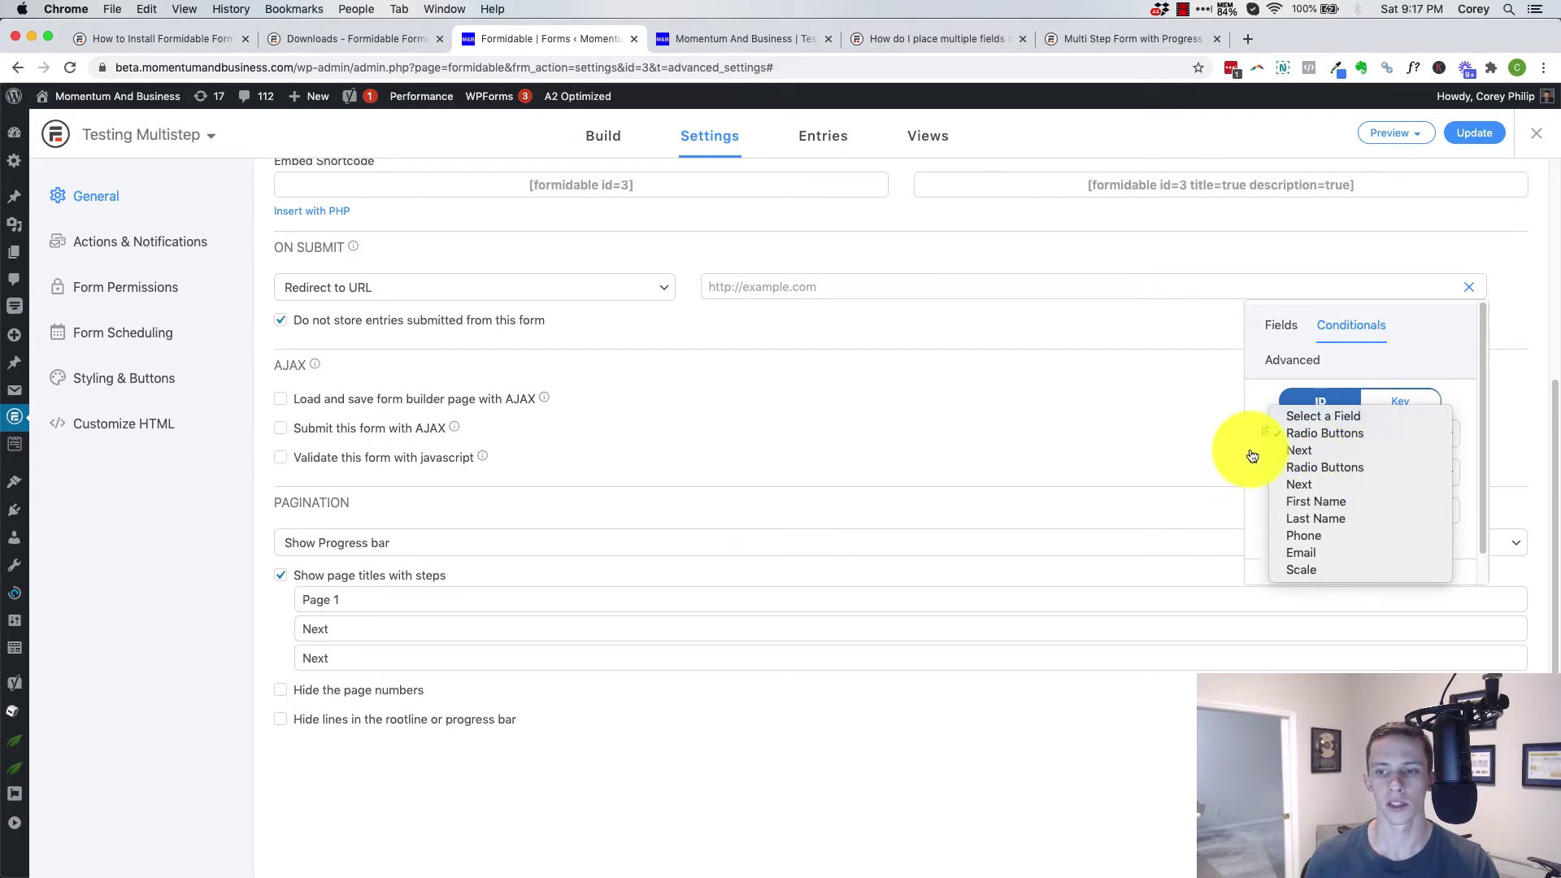
{"action": "left_click", "coordinate": [1273, 395]}
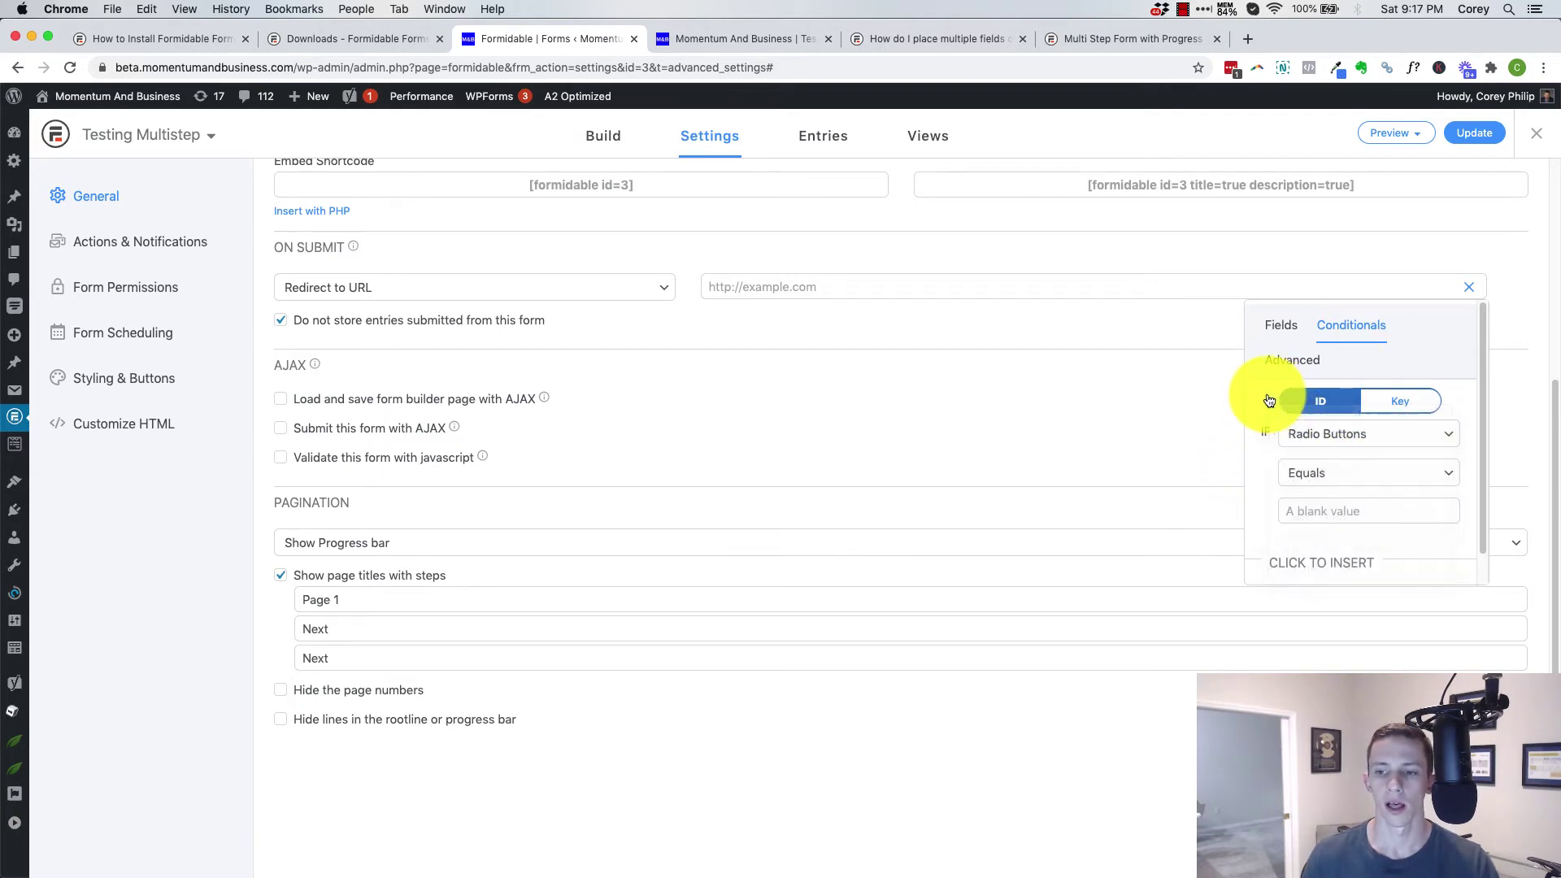
{"action": "left_click", "coordinate": [1340, 475]}
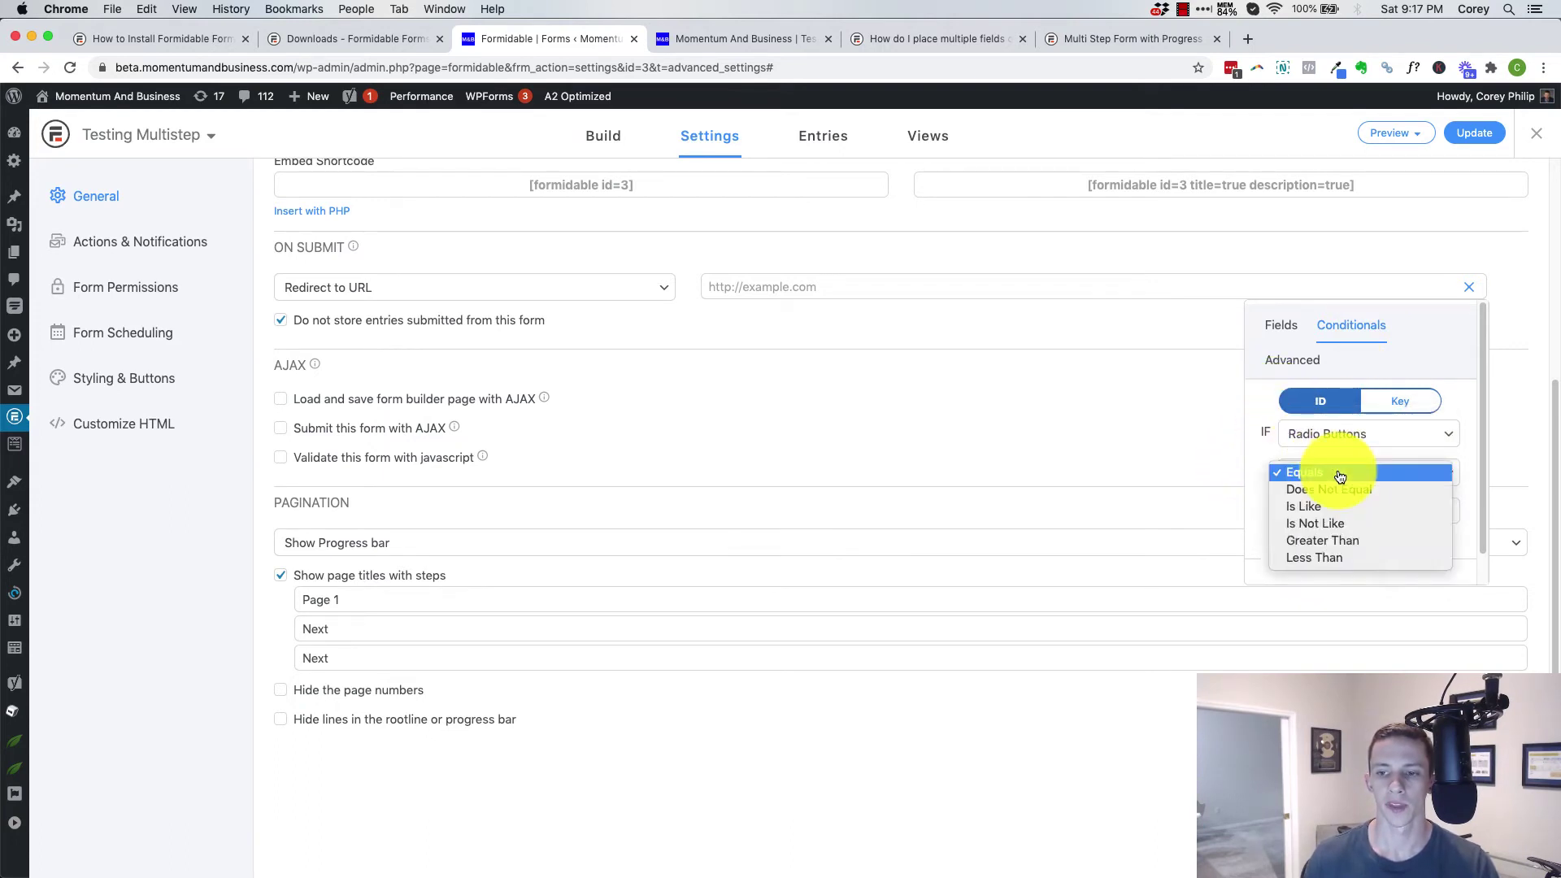
{"action": "left_click", "coordinate": [1402, 403]}
{"action": "left_click", "coordinate": [1400, 403]}
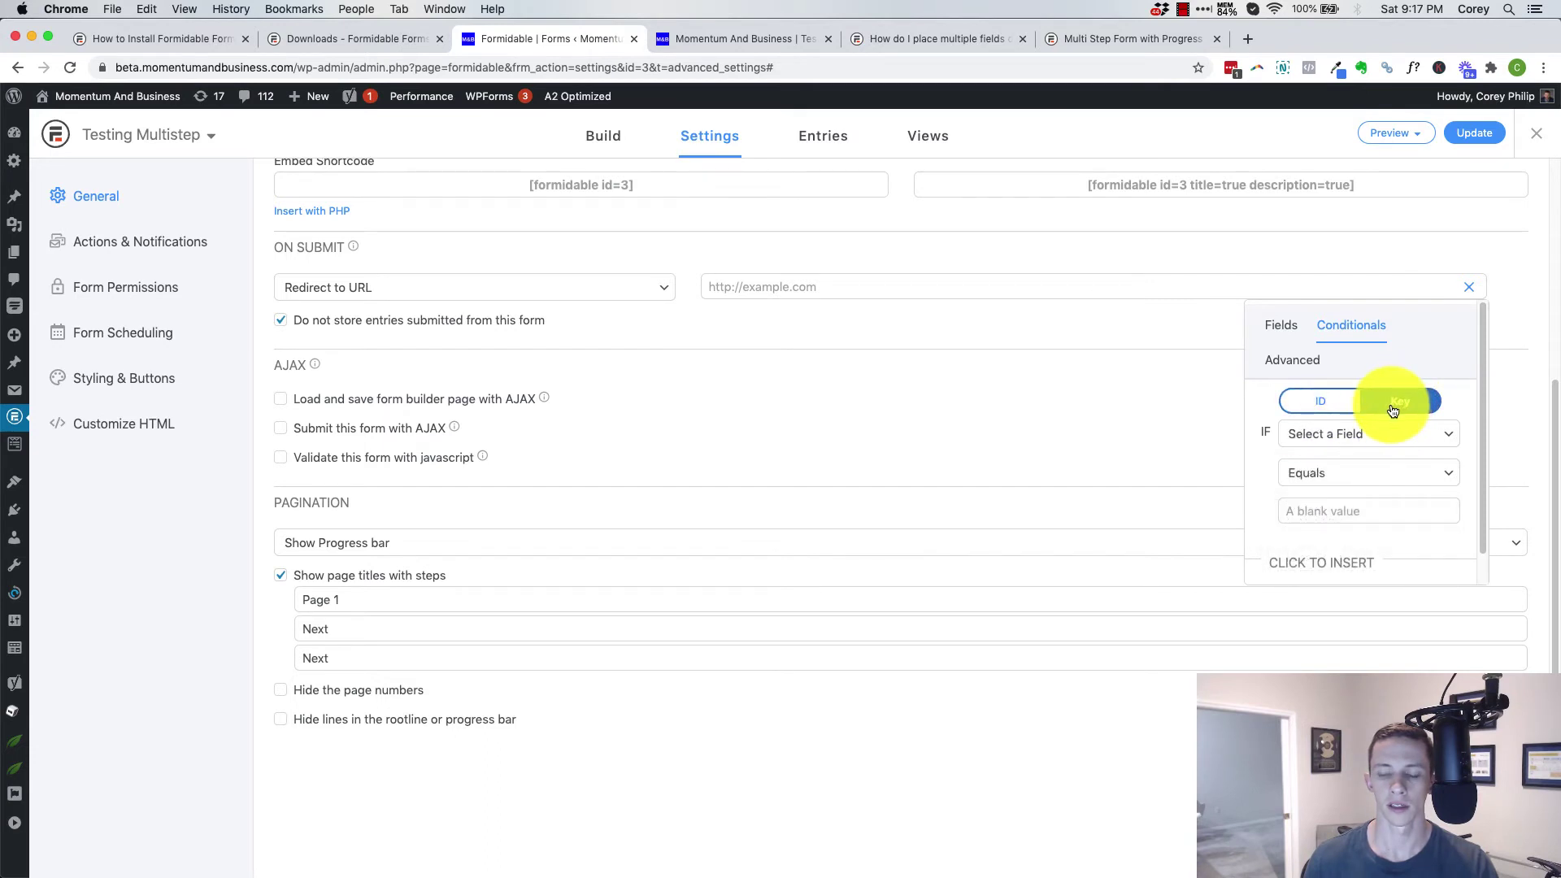
{"action": "left_click", "coordinate": [1389, 401]}
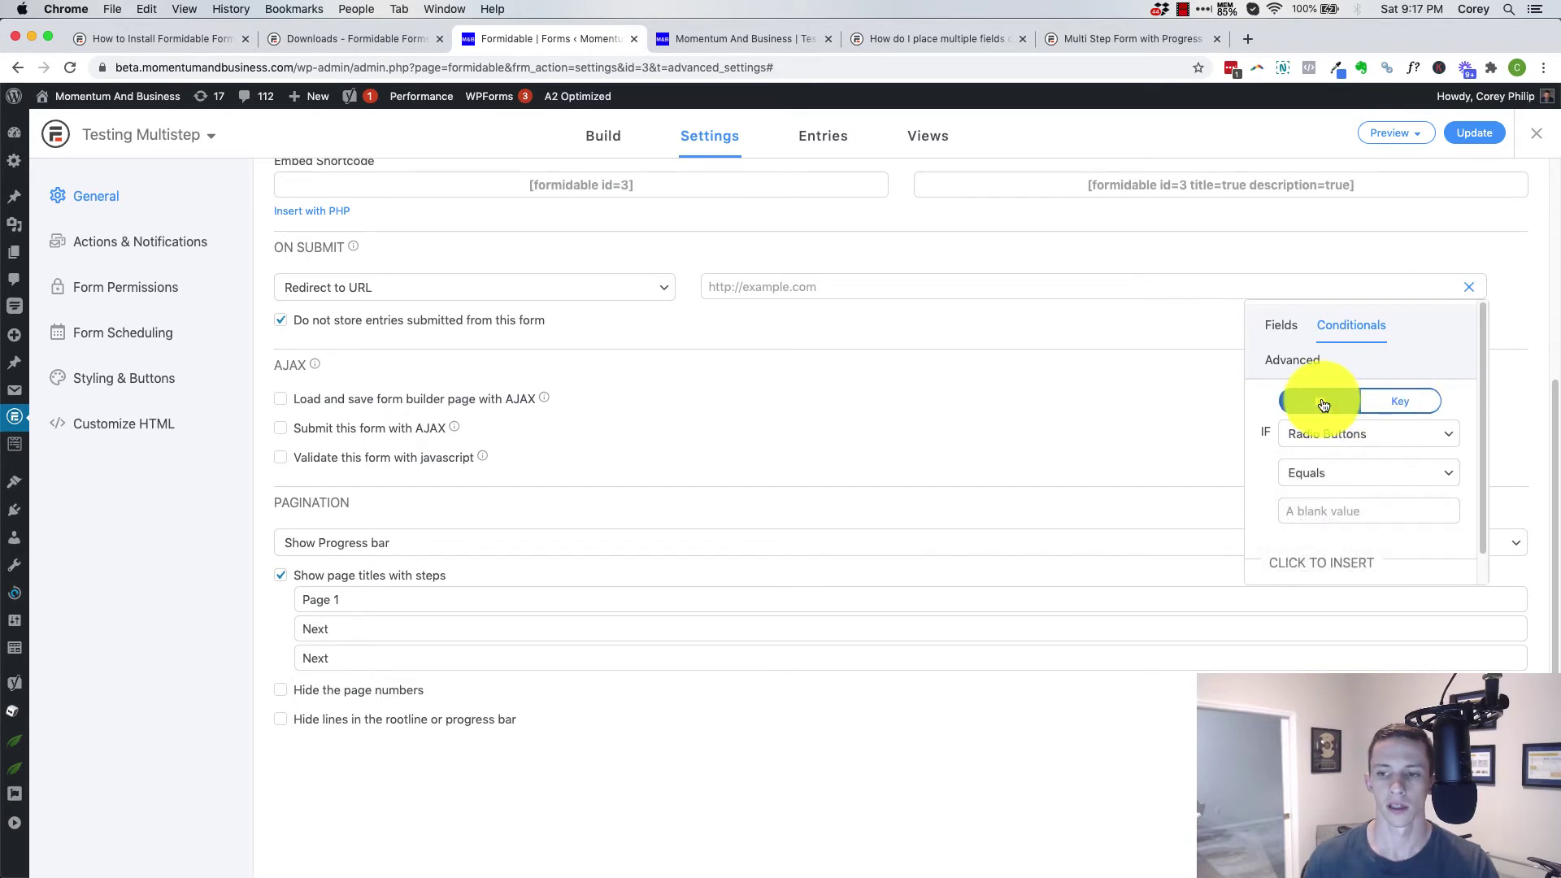
{"action": "left_click", "coordinate": [1324, 405]}
{"action": "left_click", "coordinate": [1334, 431]}
{"action": "left_click", "coordinate": [1378, 403]}
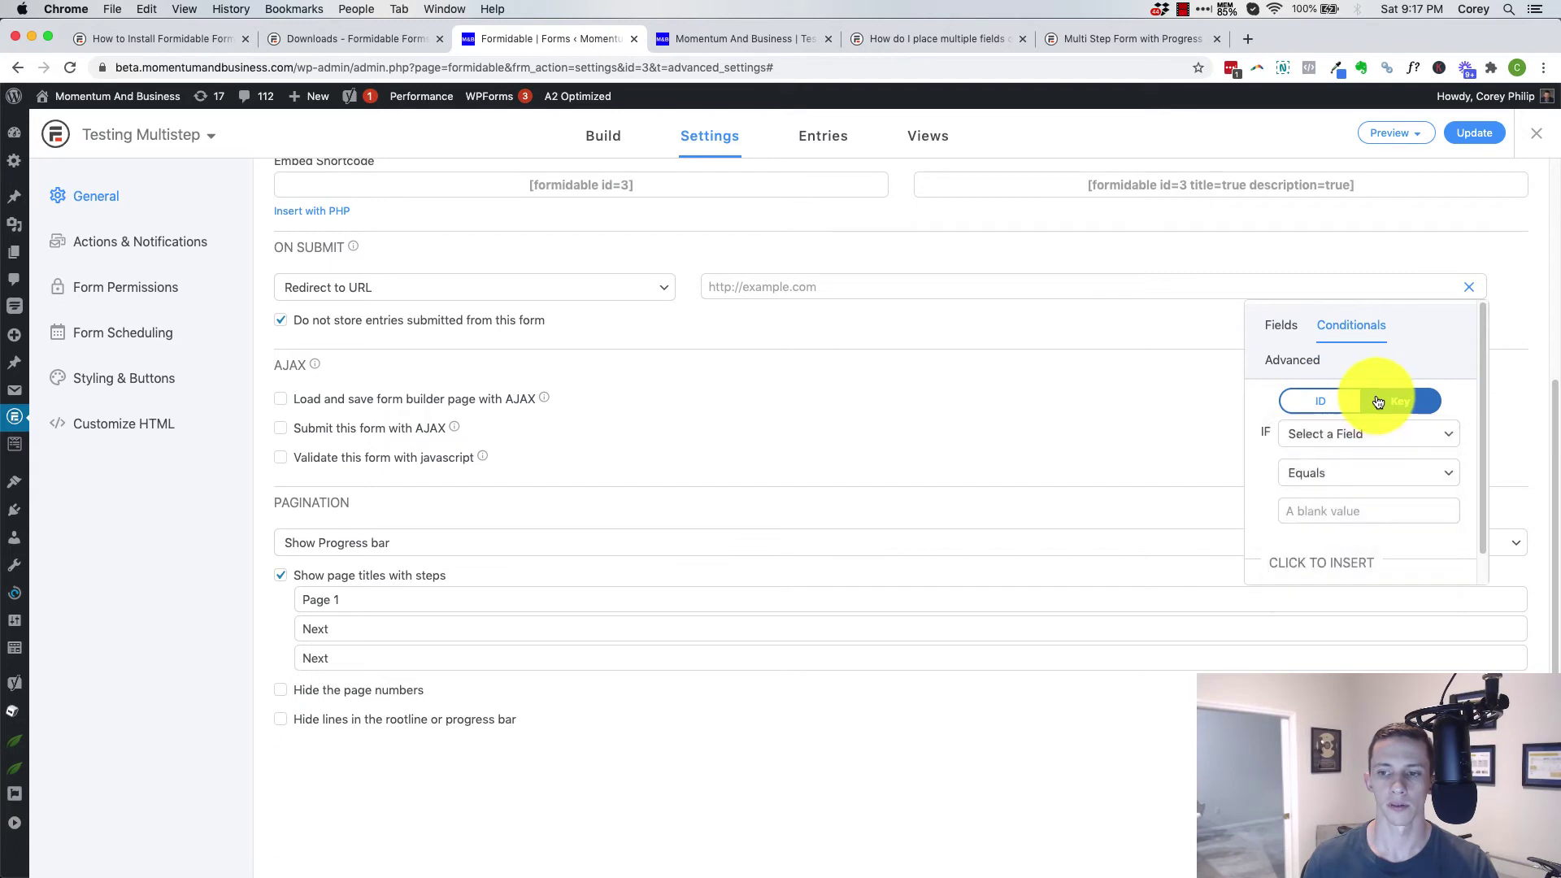
{"action": "left_click", "coordinate": [1378, 402]}
{"action": "left_click", "coordinate": [1373, 431]}
{"action": "left_click", "coordinate": [1356, 440]}
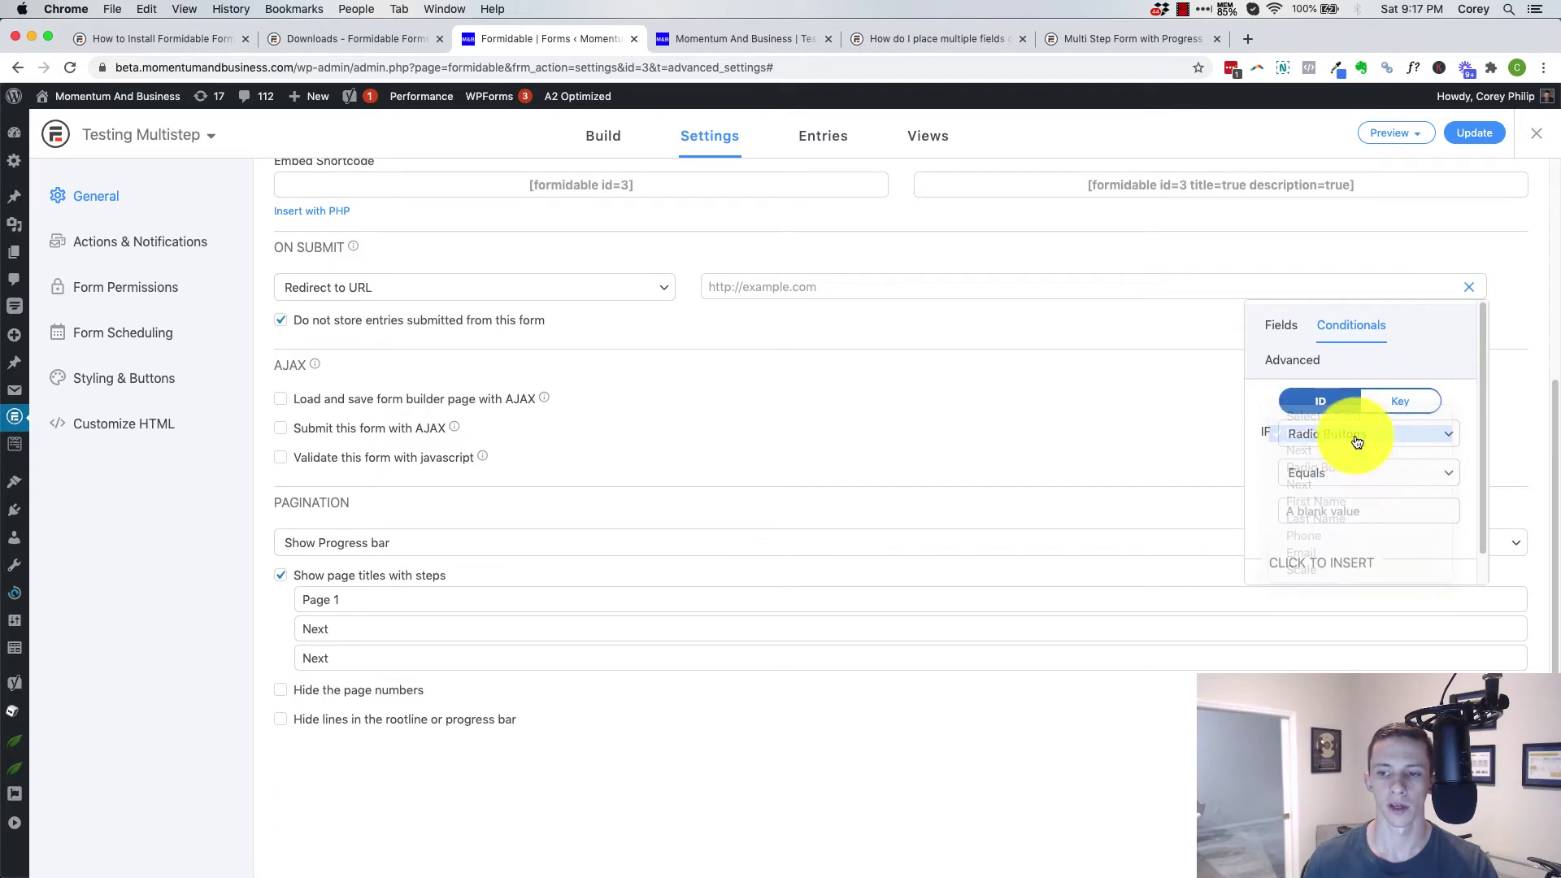
Insert the conditional shortcode for Radio Buttons ID 8 equal to a blank value into the redirect URL.
{"action": "scroll", "coordinate": [1344, 504], "scroll_direction": "down", "scroll_amount": 1}
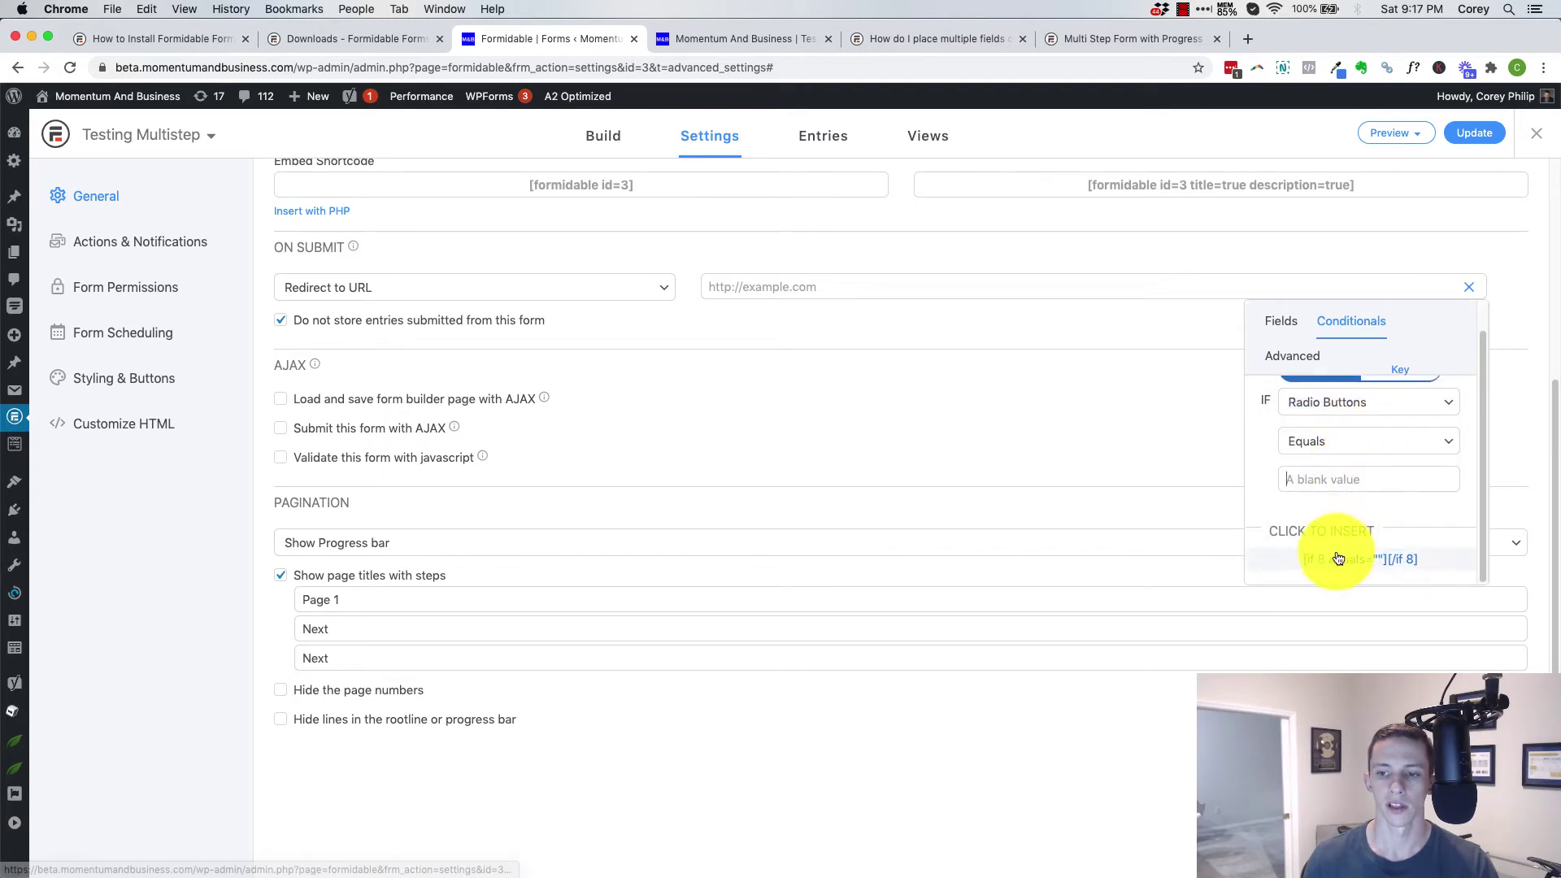
{"action": "left_click", "coordinate": [1338, 553]}
{"action": "scroll", "coordinate": [1360, 531], "scroll_direction": "up", "scroll_amount": 1}
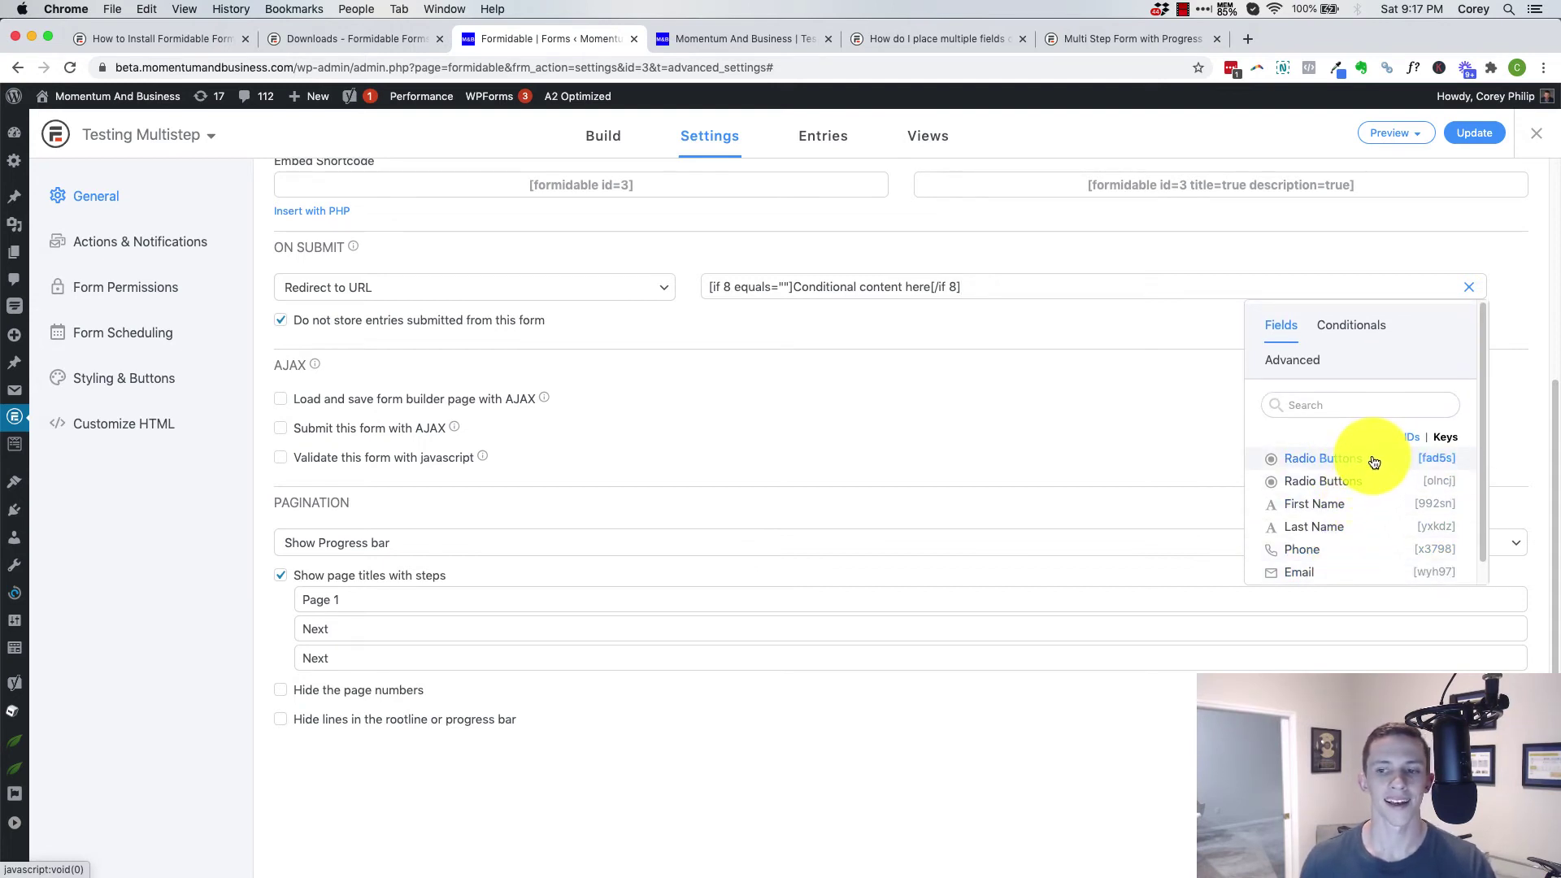
Open the Testing Multistep form's Build page in a new browser tab and switch to it.
{"action": "left_click", "coordinate": [94, 201]}
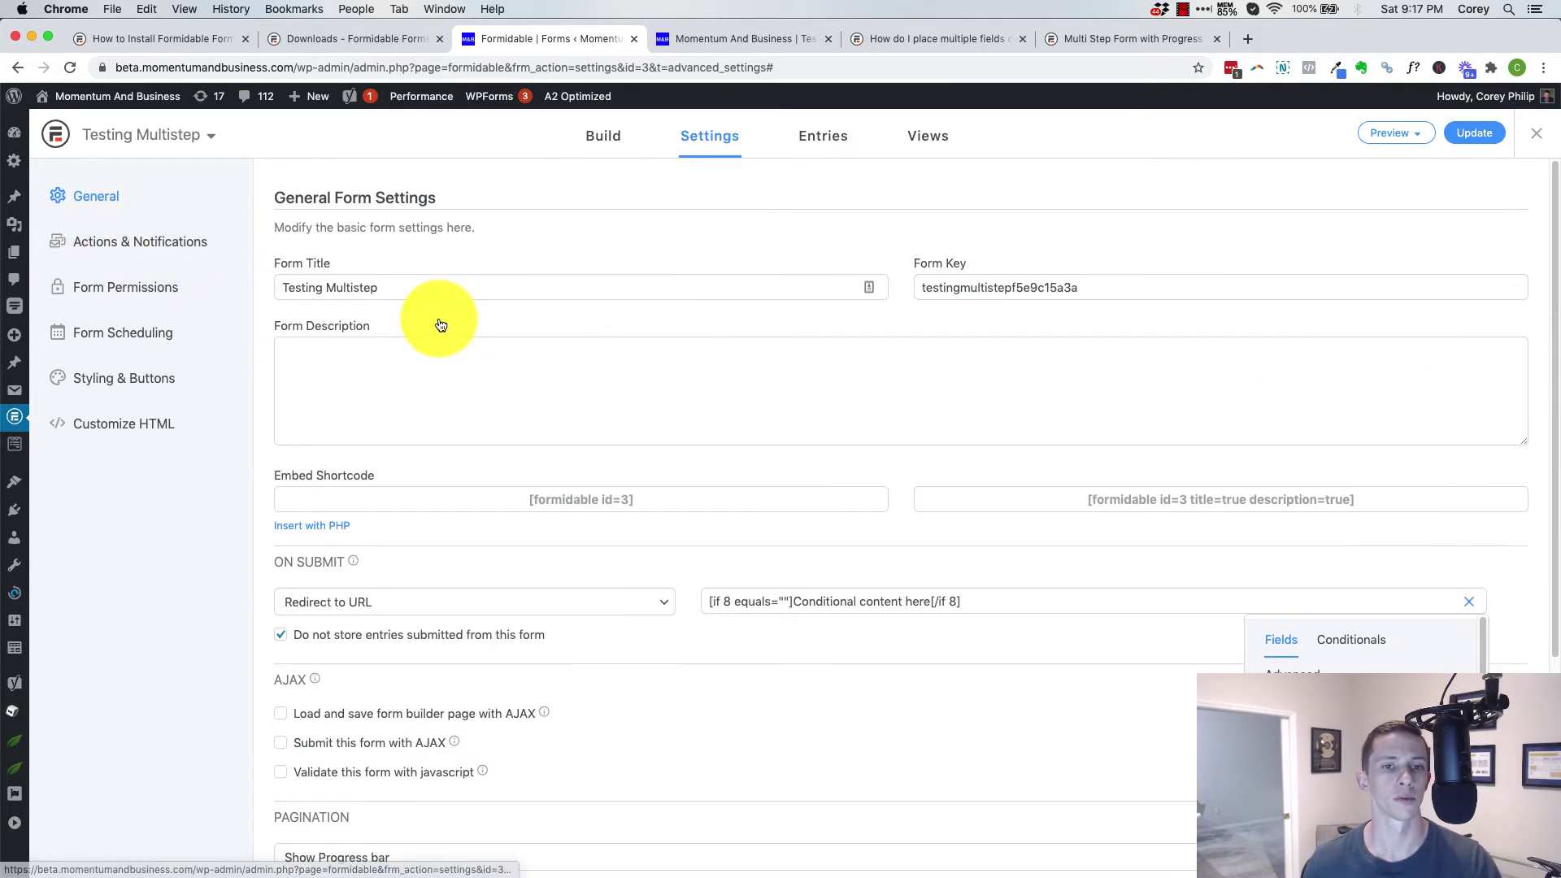
{"action": "right_click", "coordinate": [605, 137]}
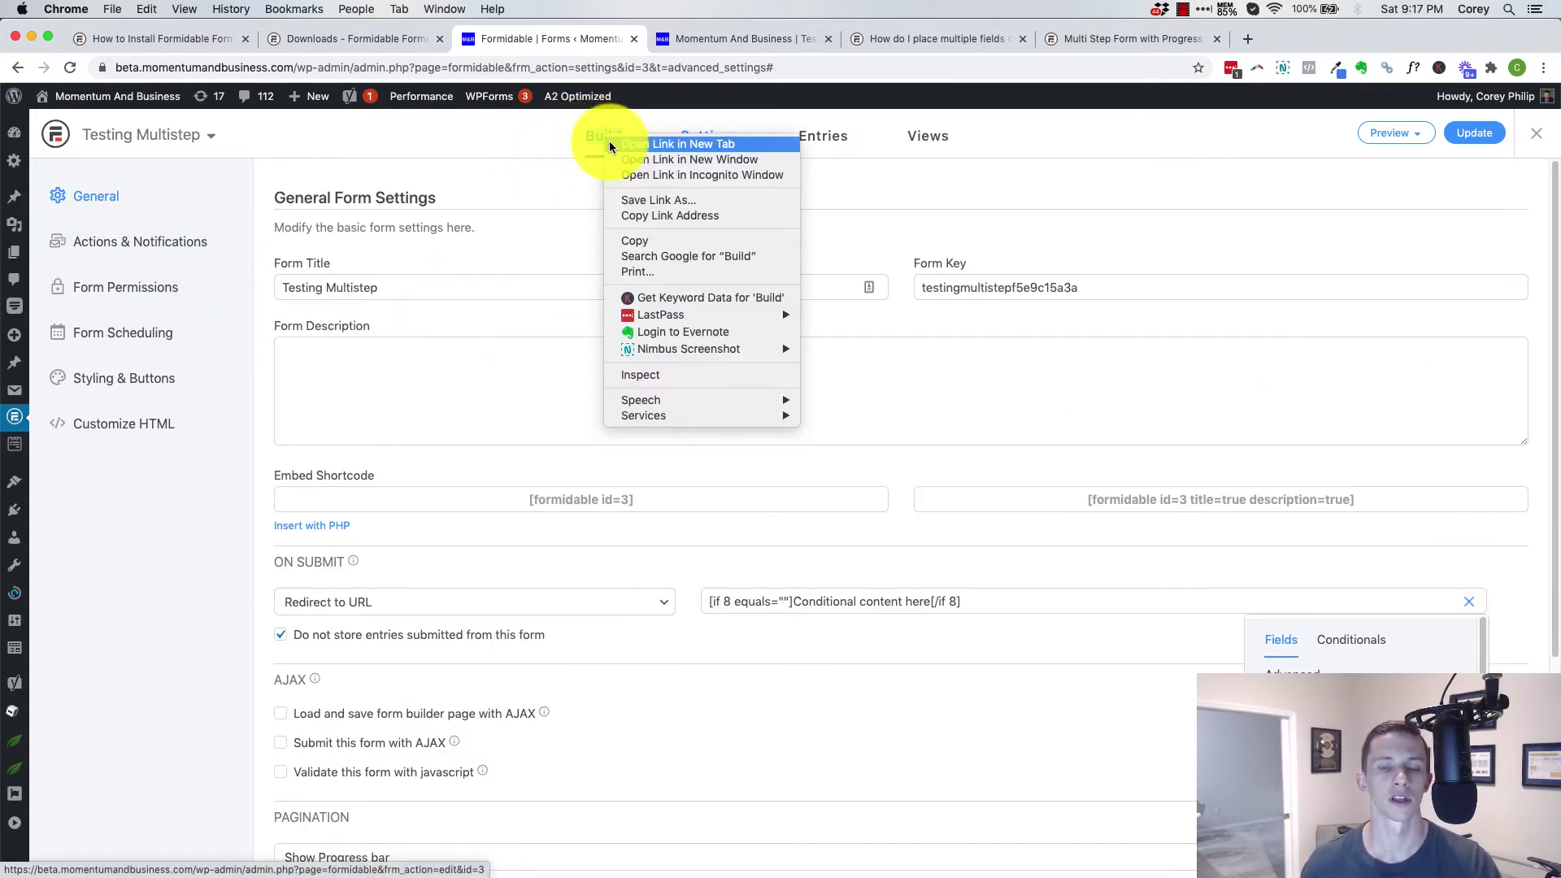
{"action": "left_click", "coordinate": [611, 144]}
{"action": "left_click", "coordinate": [709, 47]}
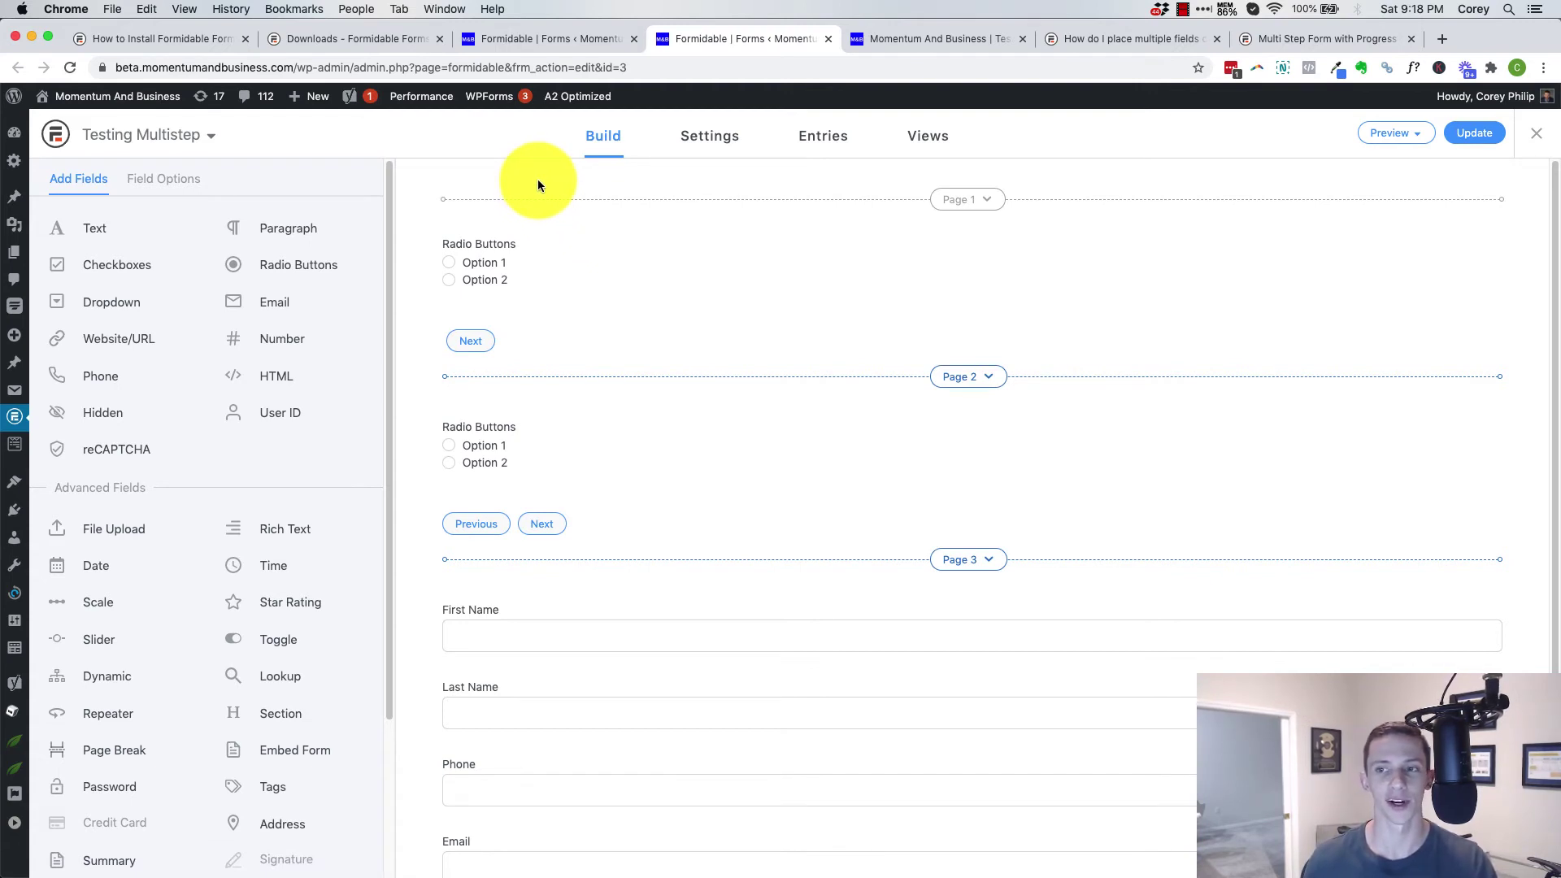
Examine the Page 1 Radio Buttons field's options, including its advanced settings, field key and the Bulk Edit Options presets.
{"action": "left_click", "coordinate": [472, 257]}
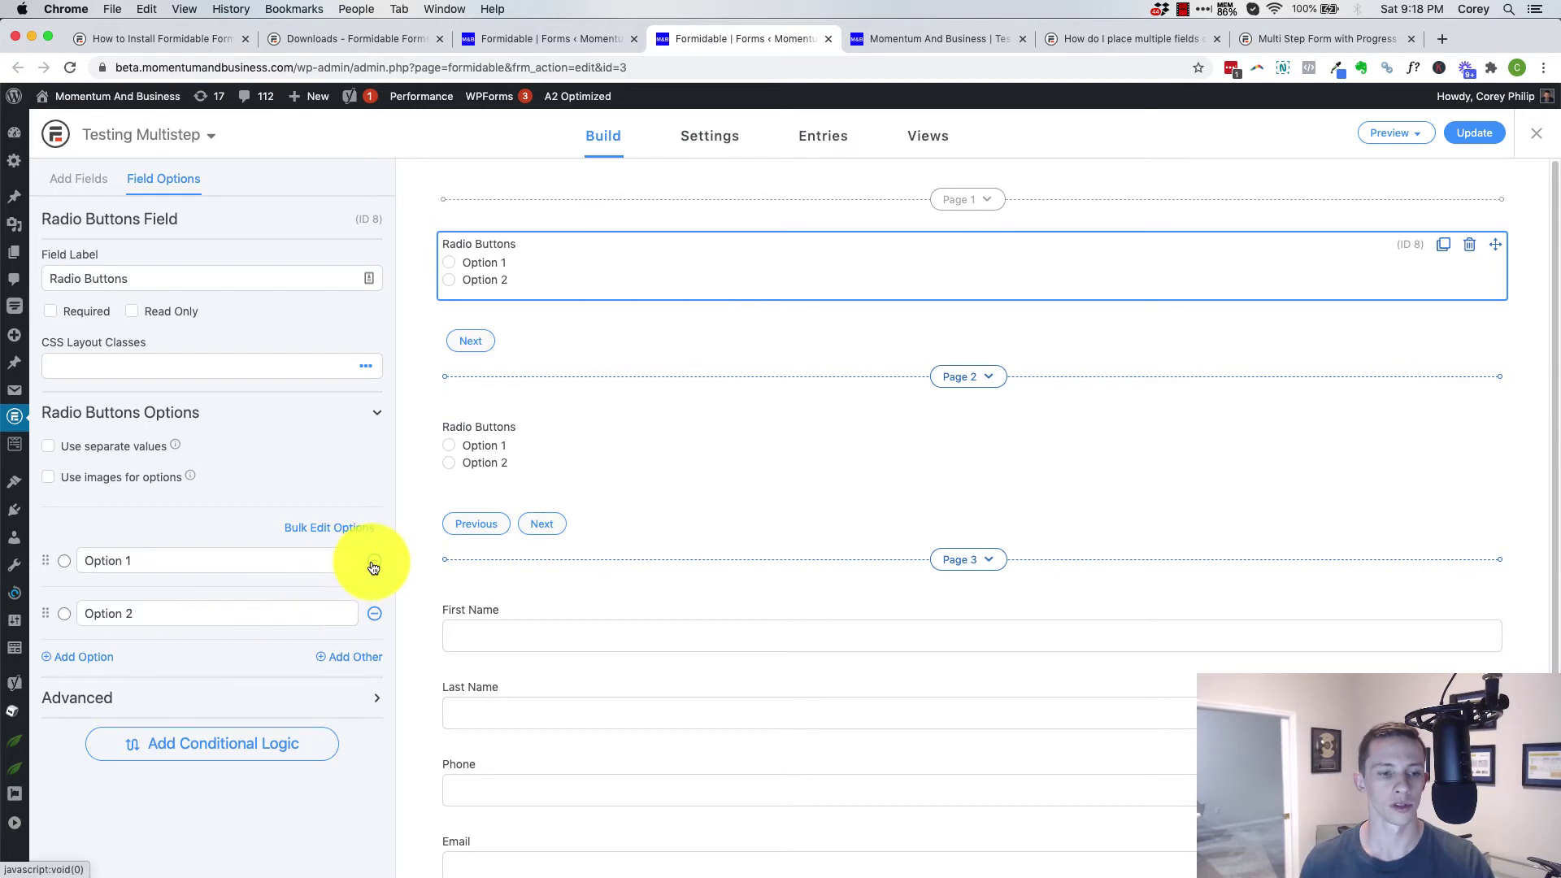
{"action": "left_click", "coordinate": [314, 695]}
{"action": "scroll", "coordinate": [316, 685], "scroll_direction": "down", "scroll_amount": 3}
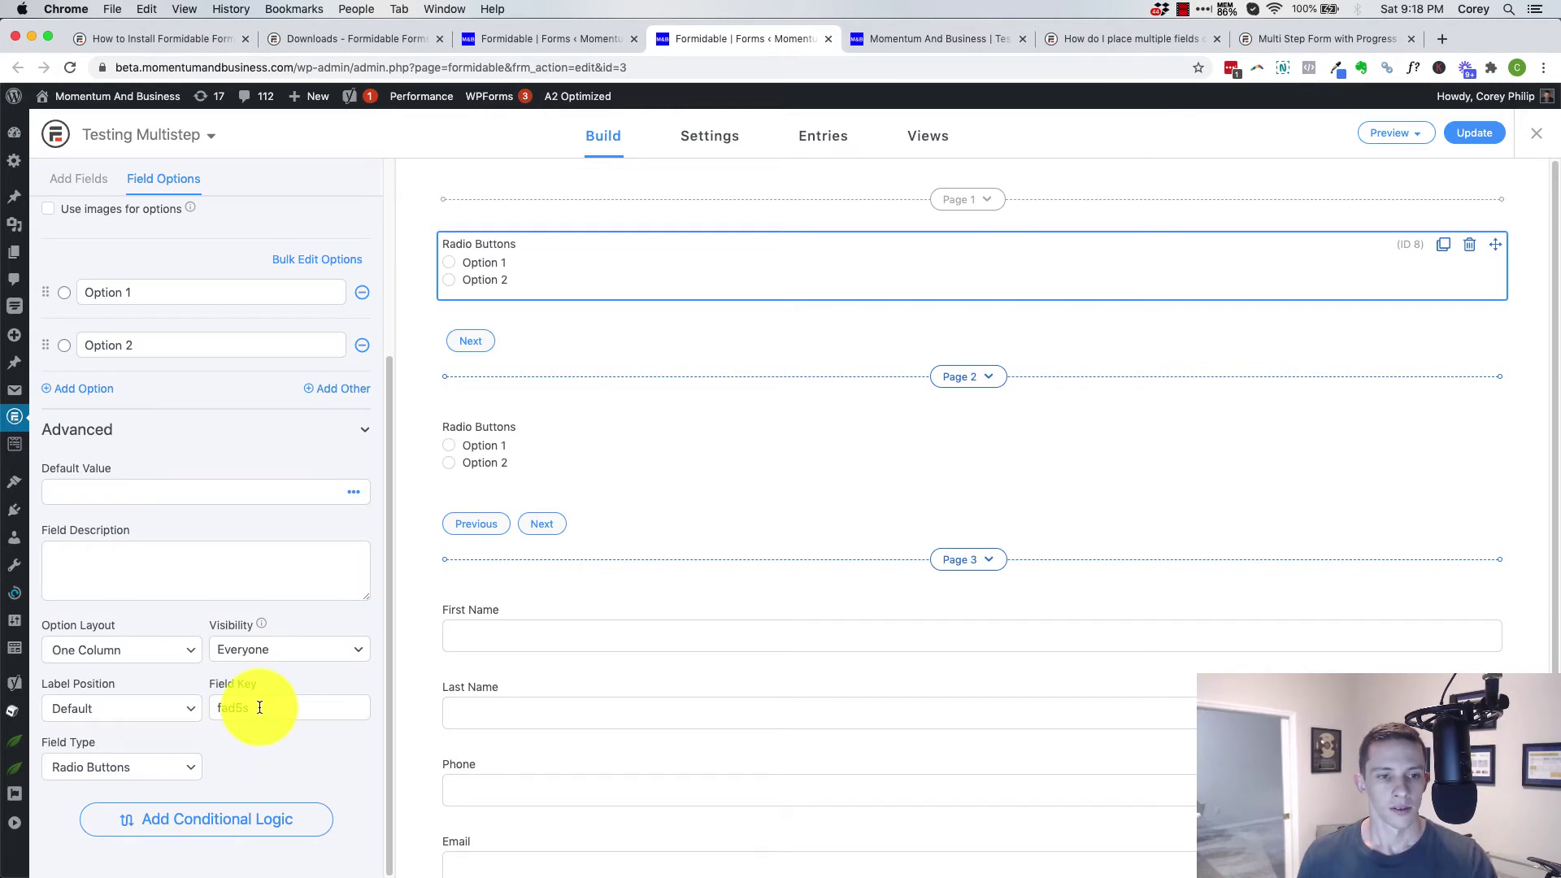
{"action": "left_click", "coordinate": [333, 262]}
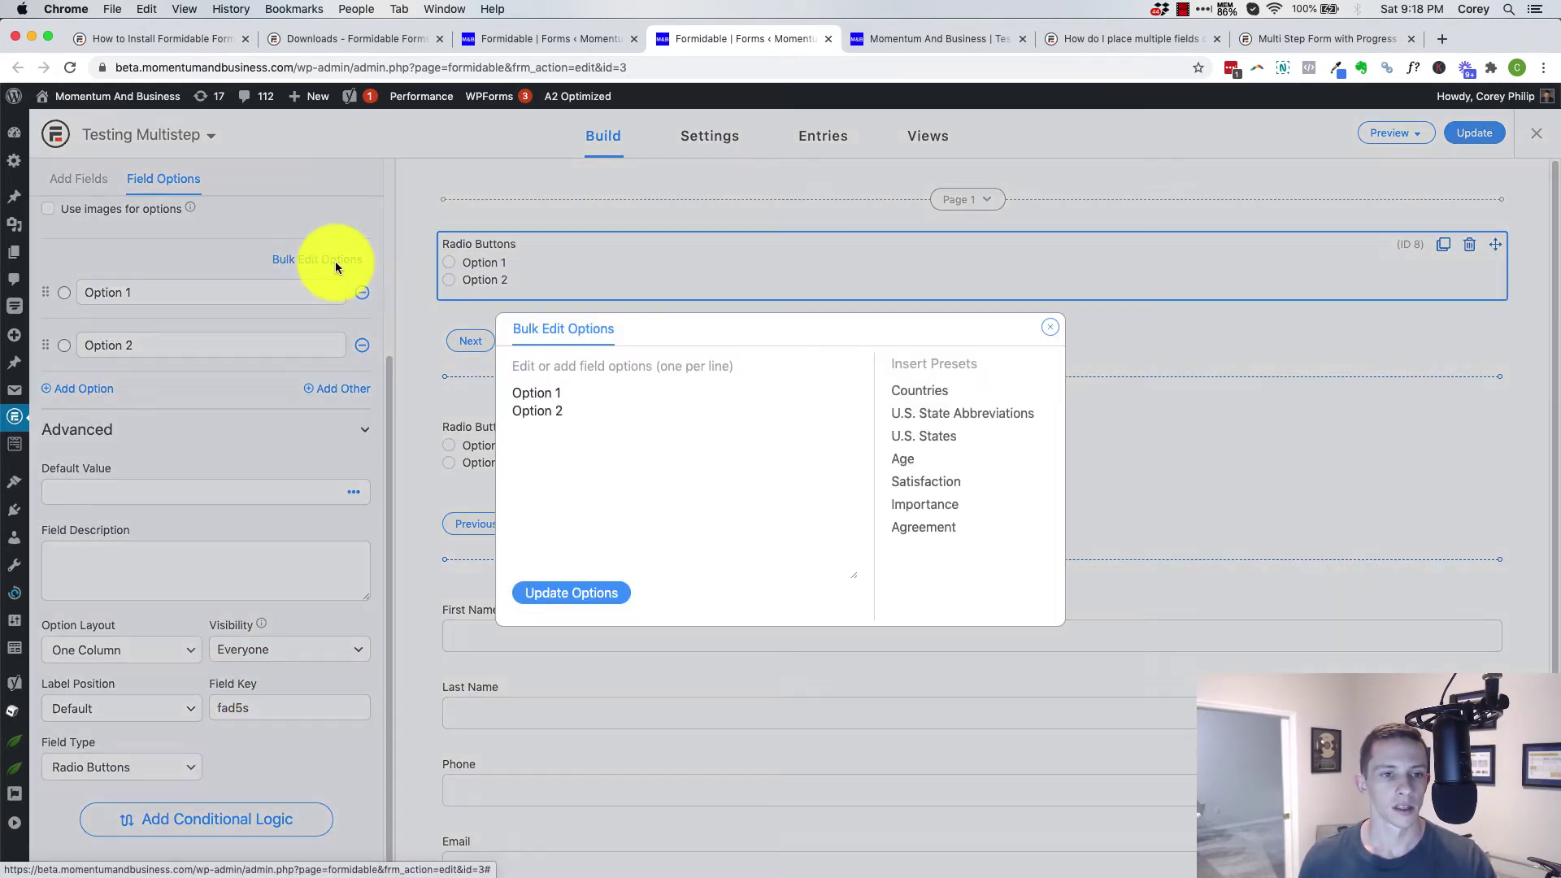
{"action": "left_click", "coordinate": [1051, 327]}
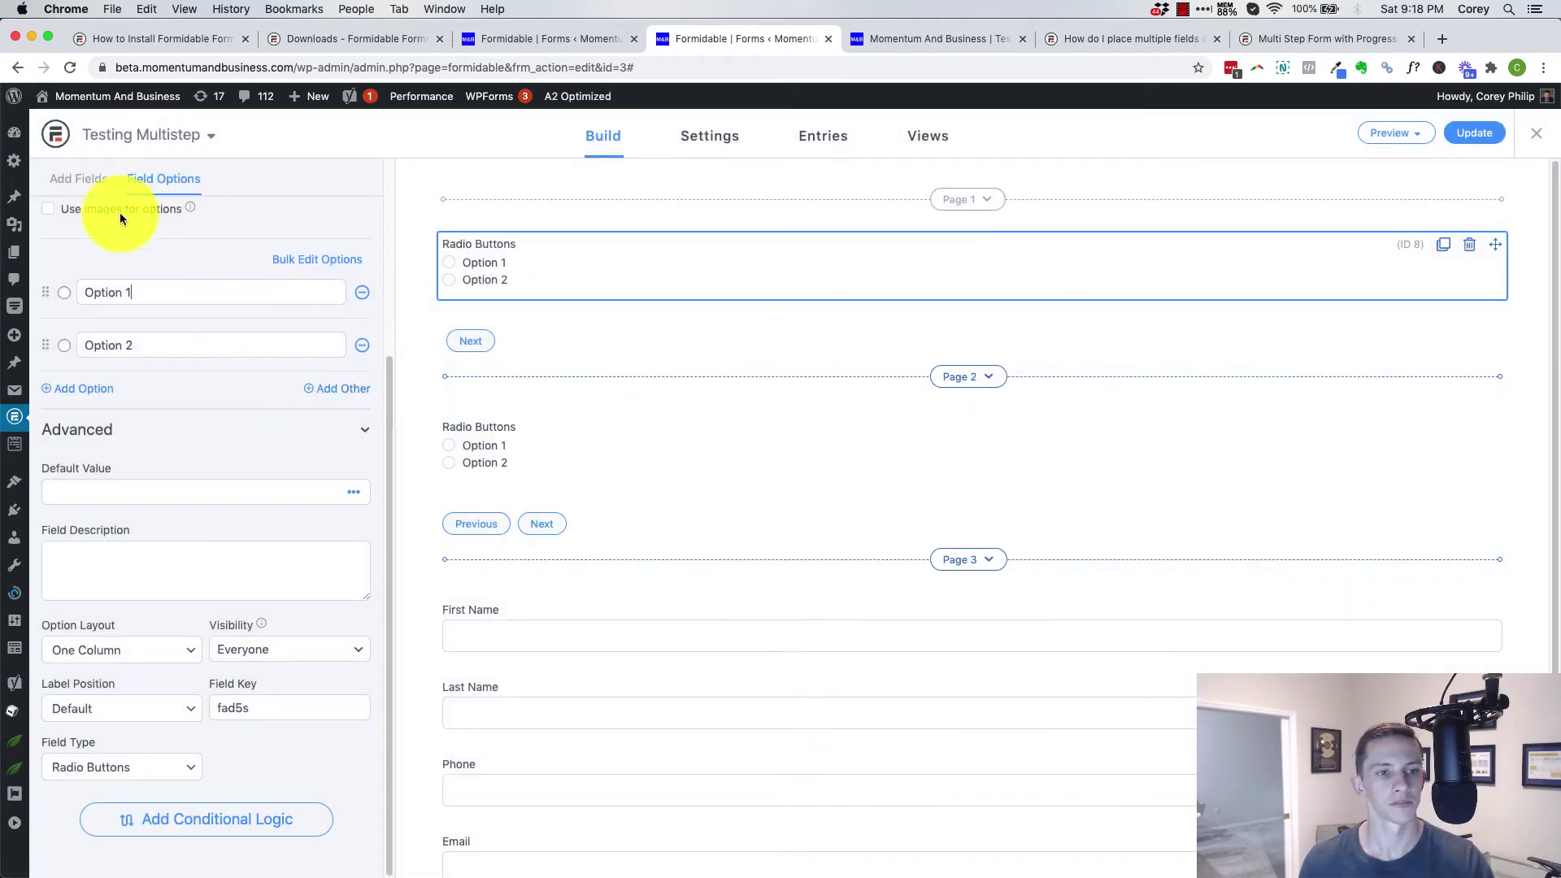
{"action": "scroll", "coordinate": [143, 260], "scroll_direction": "up", "scroll_amount": 3}
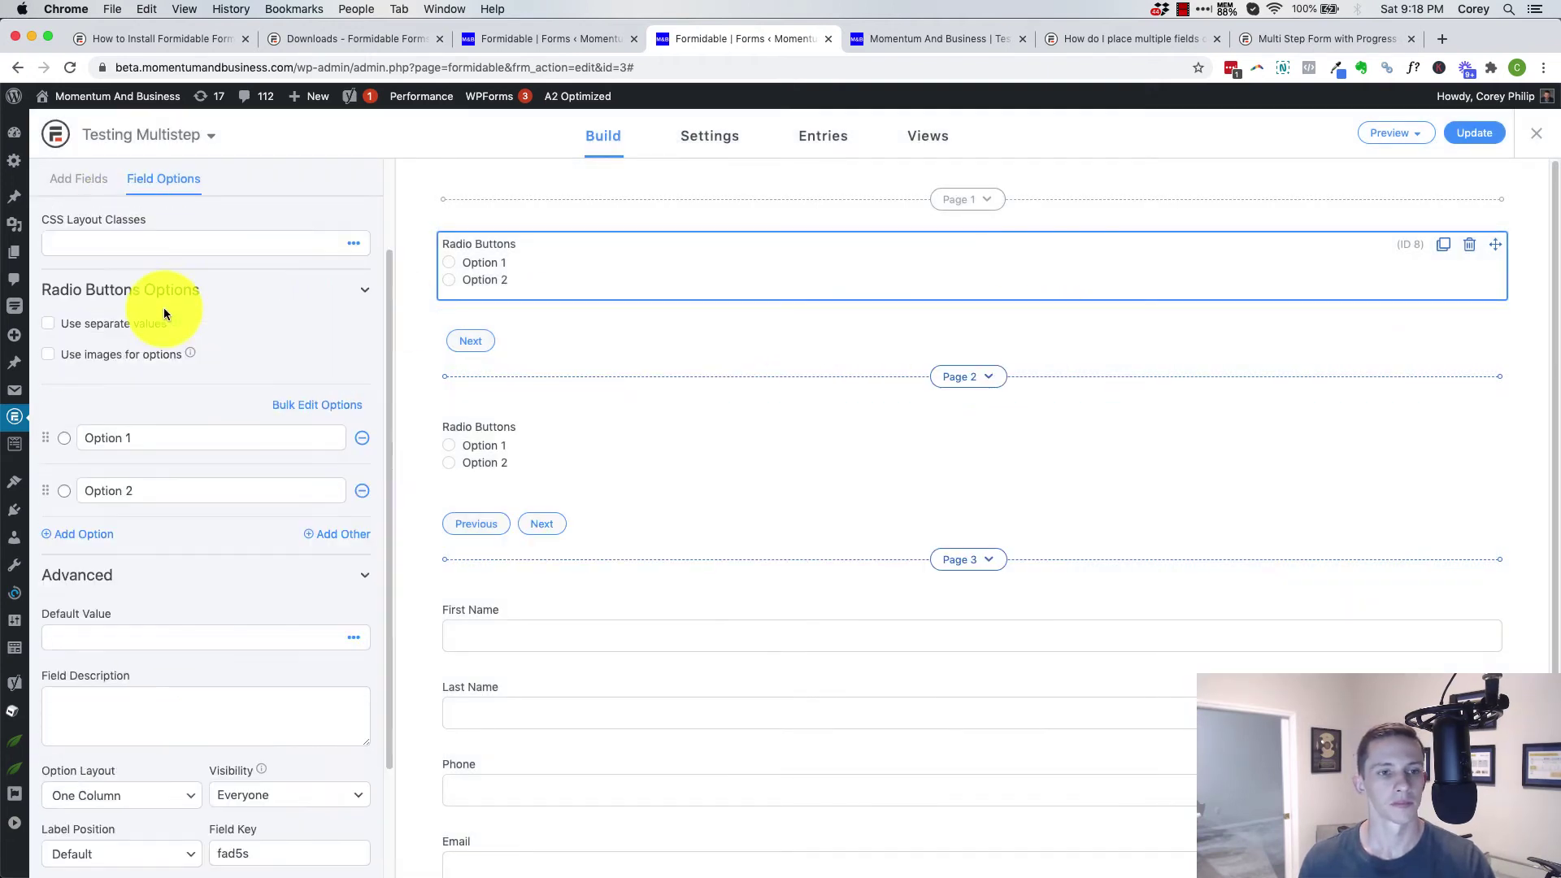
{"action": "left_click", "coordinate": [359, 575]}
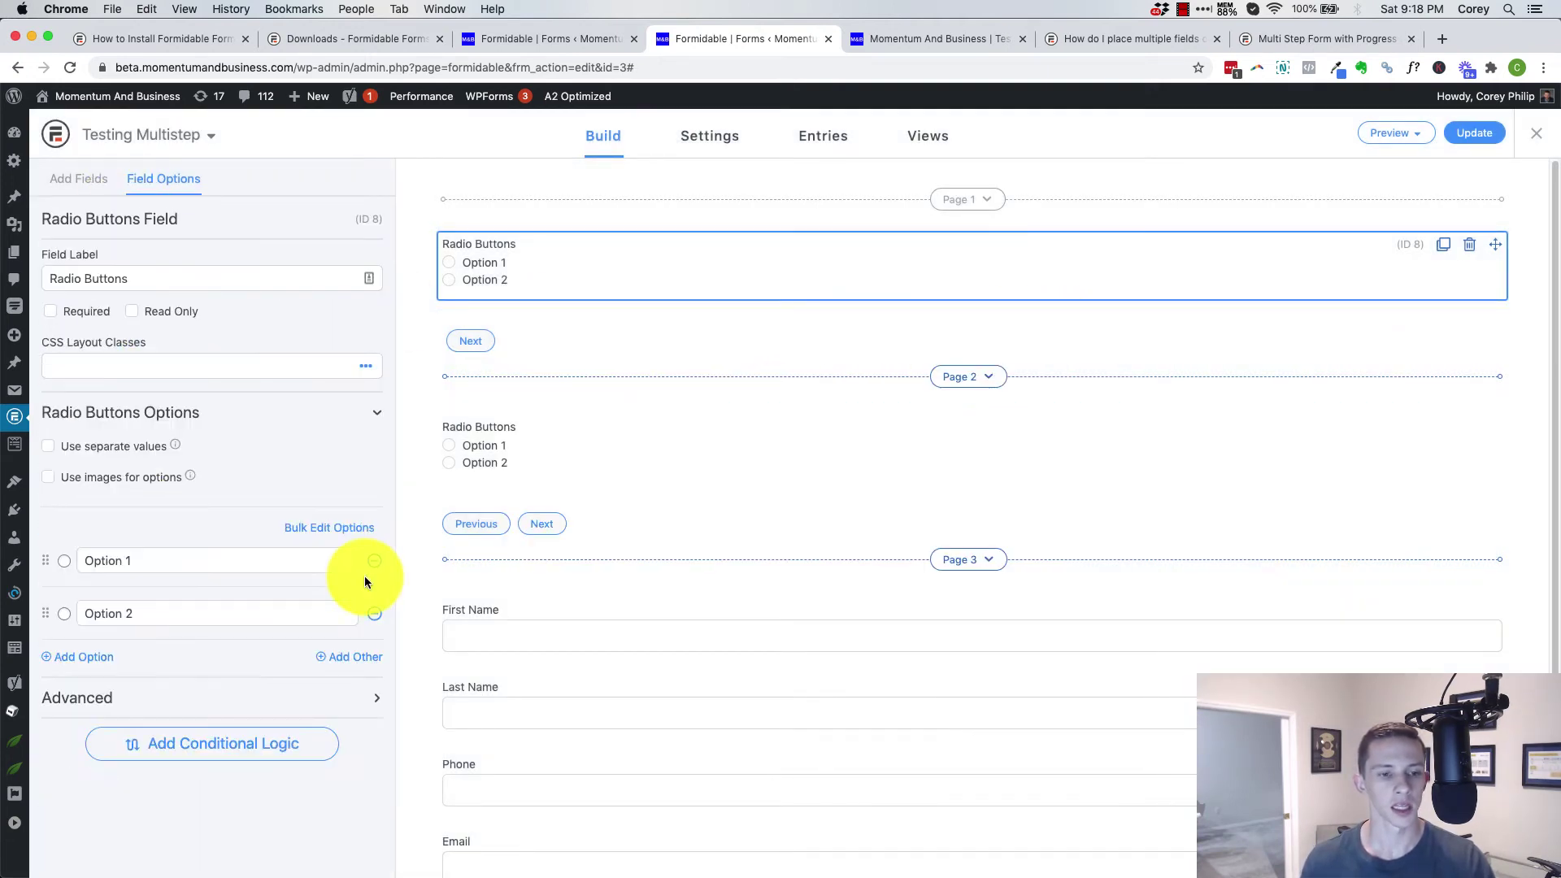
Append the first Radio Buttons field's key shortcode, [fad5s], to the redirect URL in the form settings and return to the form builder.
{"action": "left_click", "coordinate": [535, 40]}
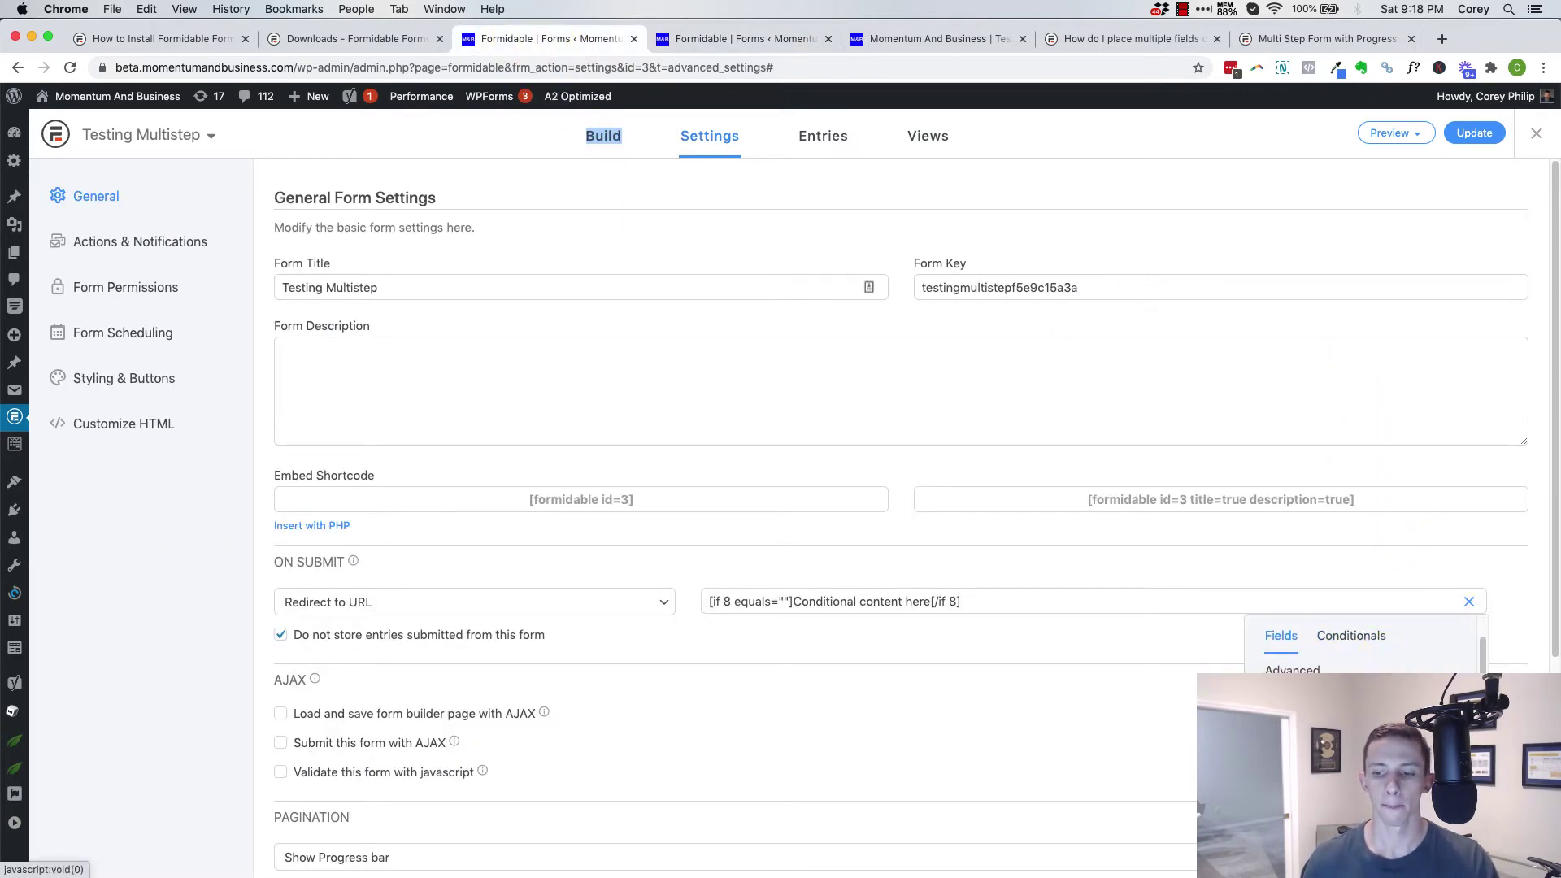
{"action": "scroll", "coordinate": [1375, 732], "scroll_direction": "down", "scroll_amount": 1}
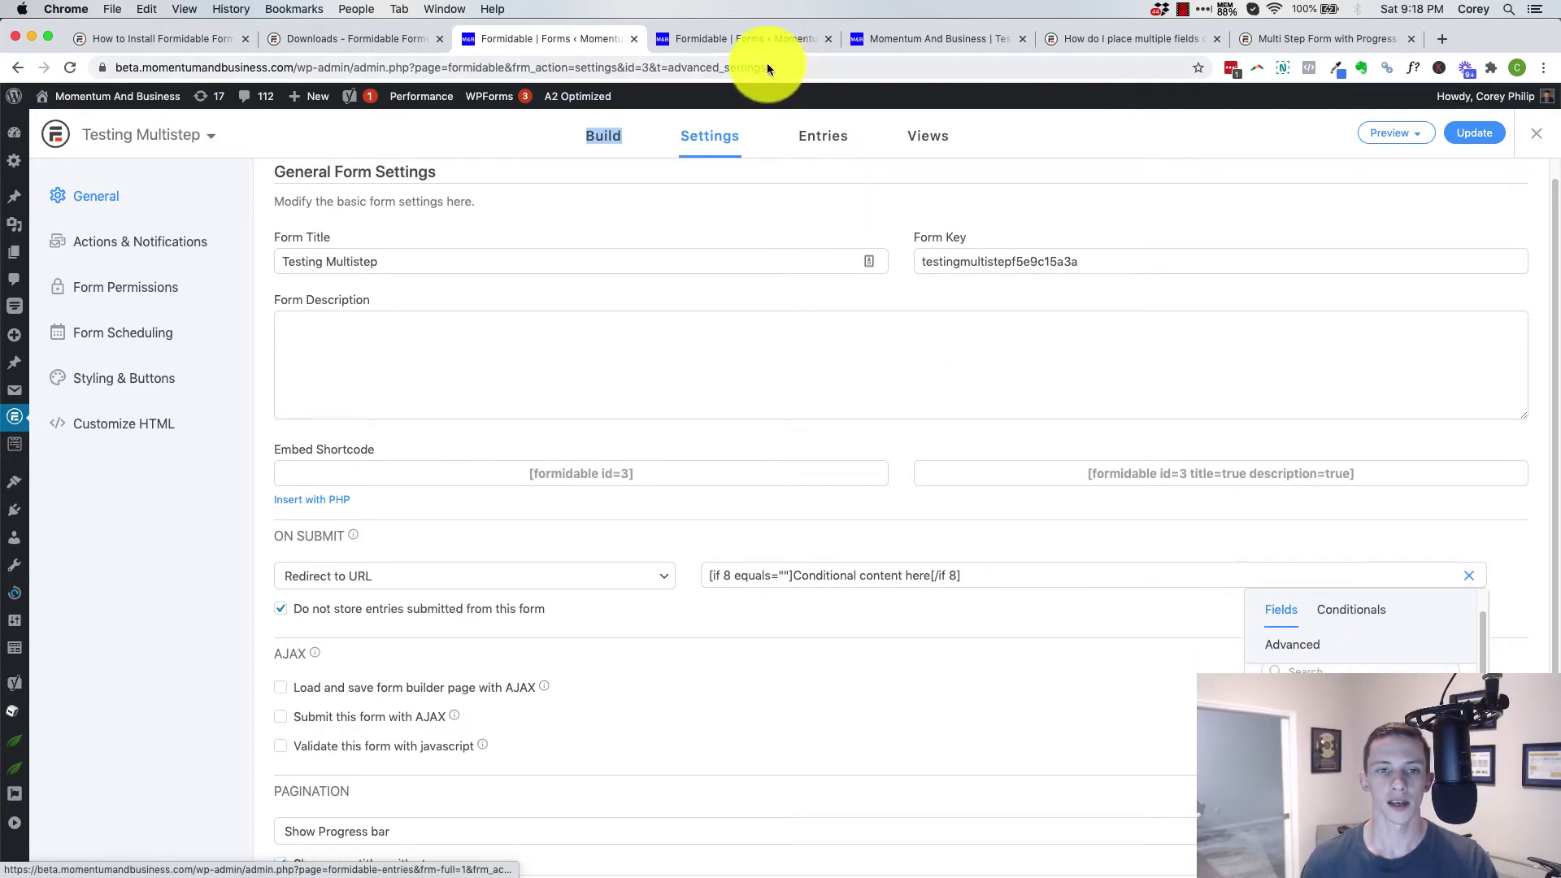
{"action": "left_click", "coordinate": [690, 39]}
{"action": "left_click", "coordinate": [498, 38]}
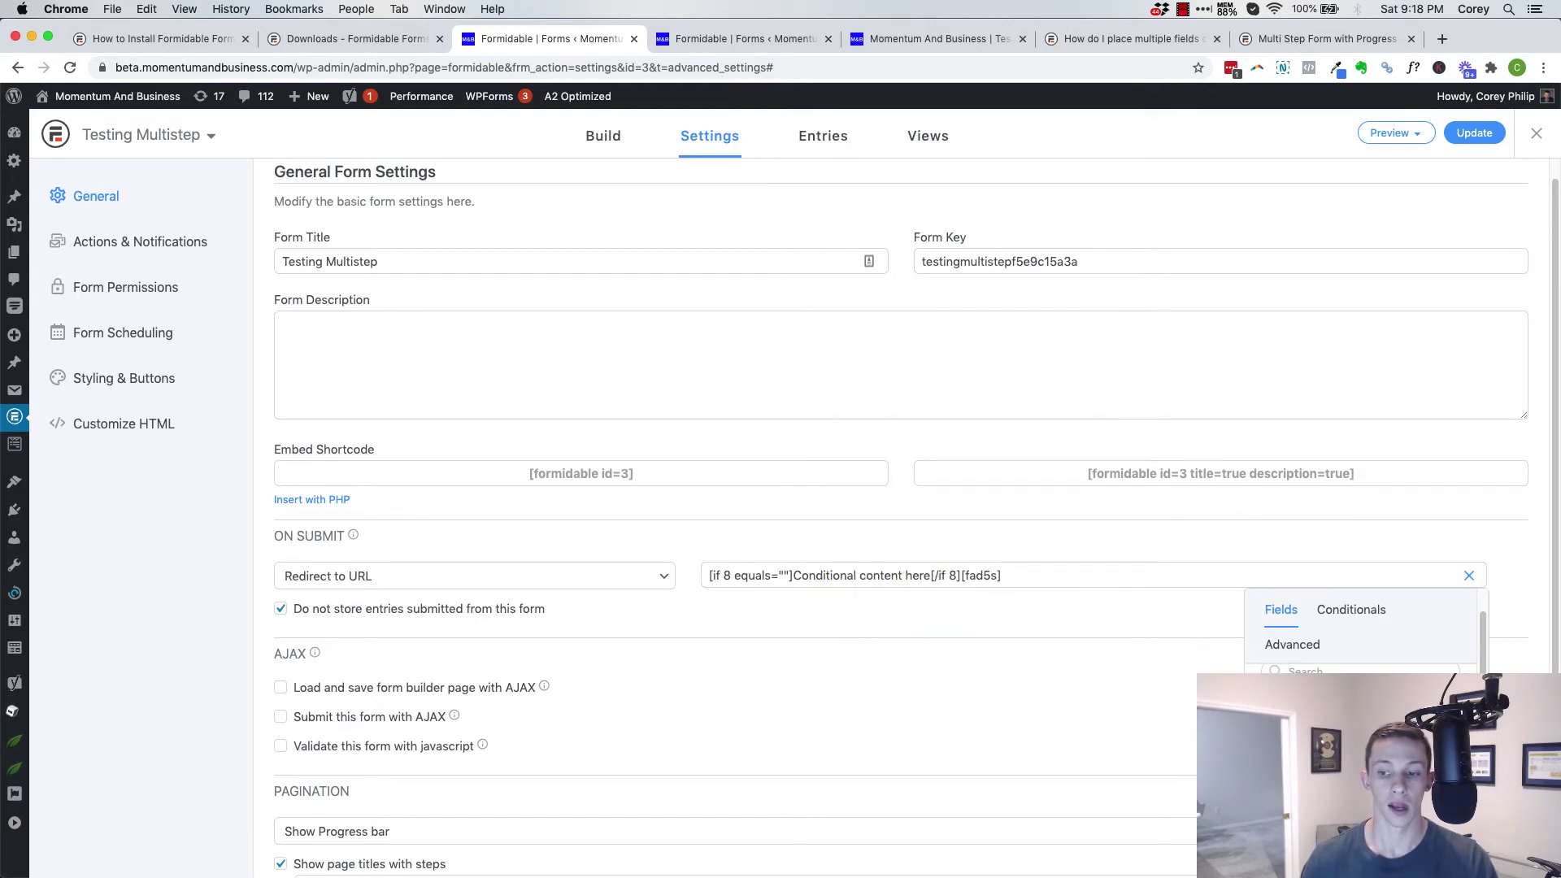
{"action": "scroll", "coordinate": [1399, 716], "scroll_direction": "down", "scroll_amount": 5}
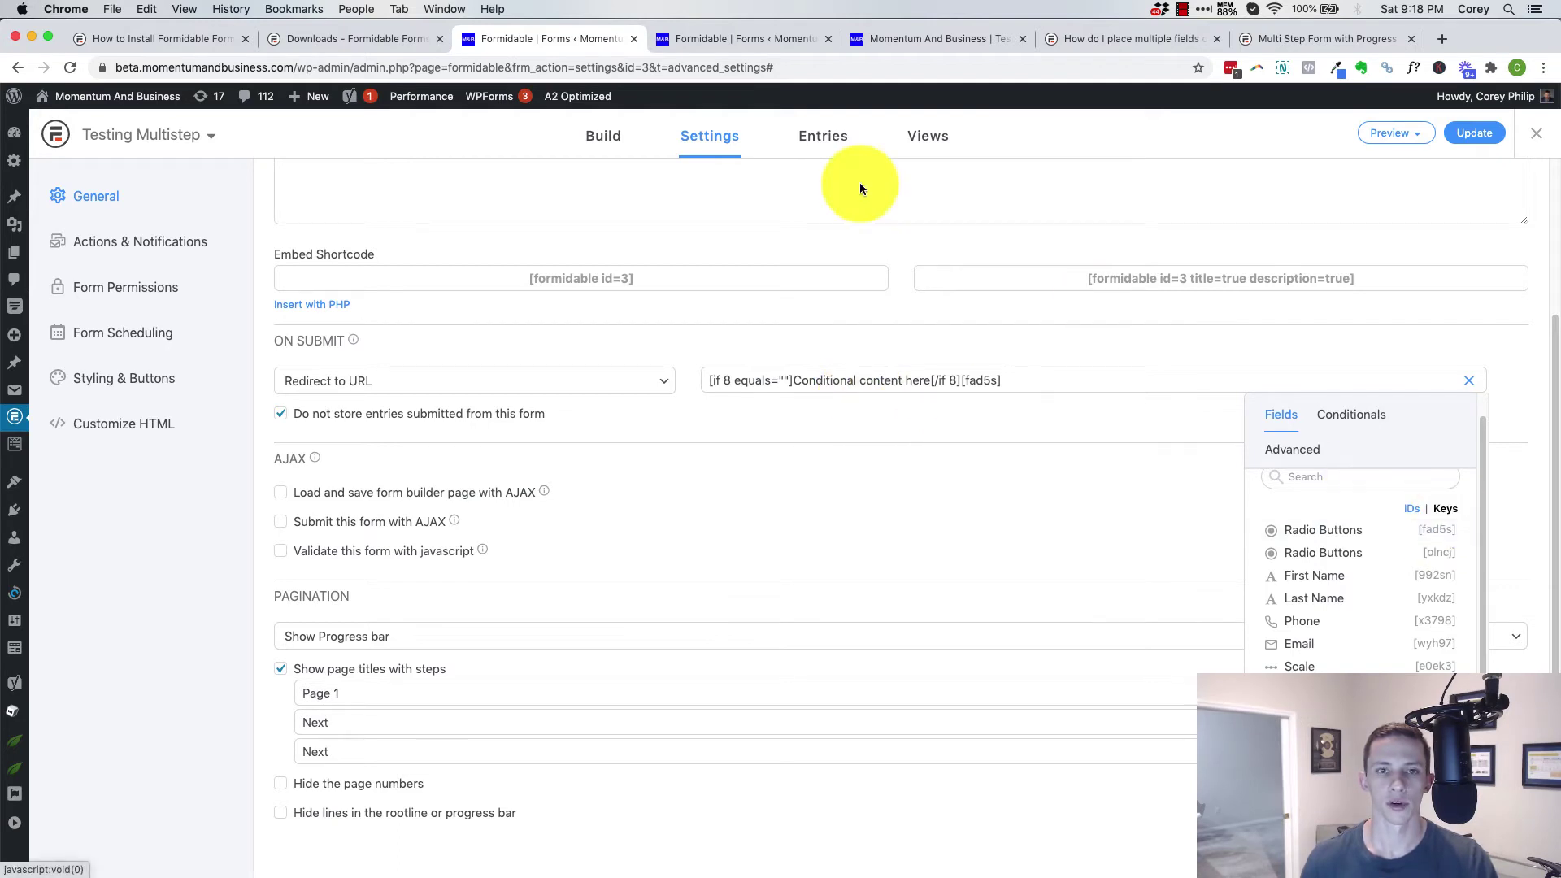
{"action": "left_click", "coordinate": [685, 36]}
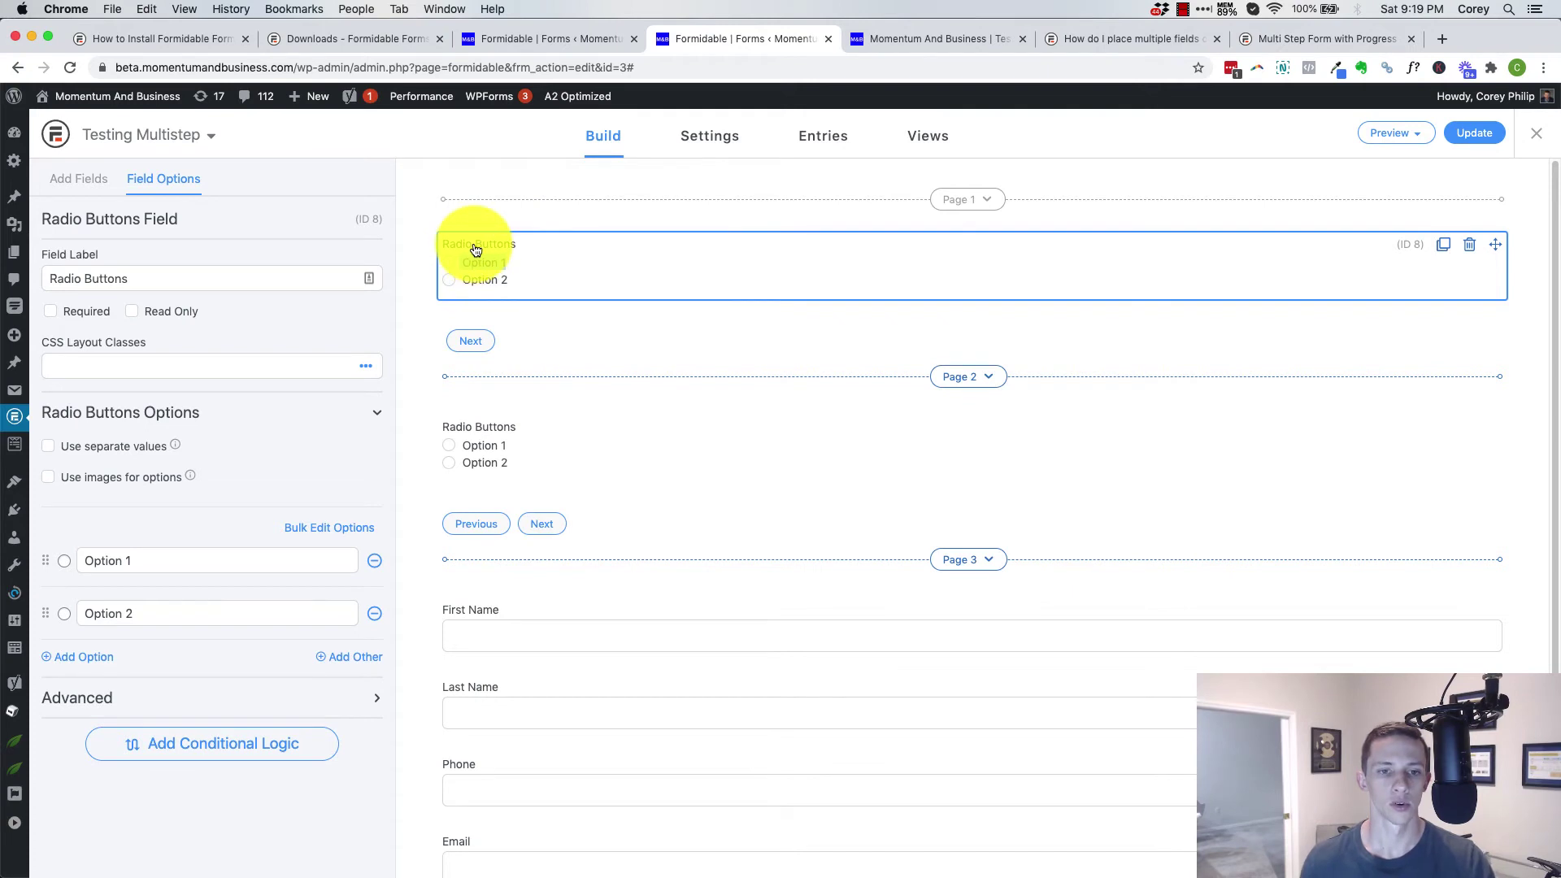
Replace the conditional content placeholder in the redirect URL with "Option 1" and select the whole redirect expression.
{"action": "left_click", "coordinate": [558, 36]}
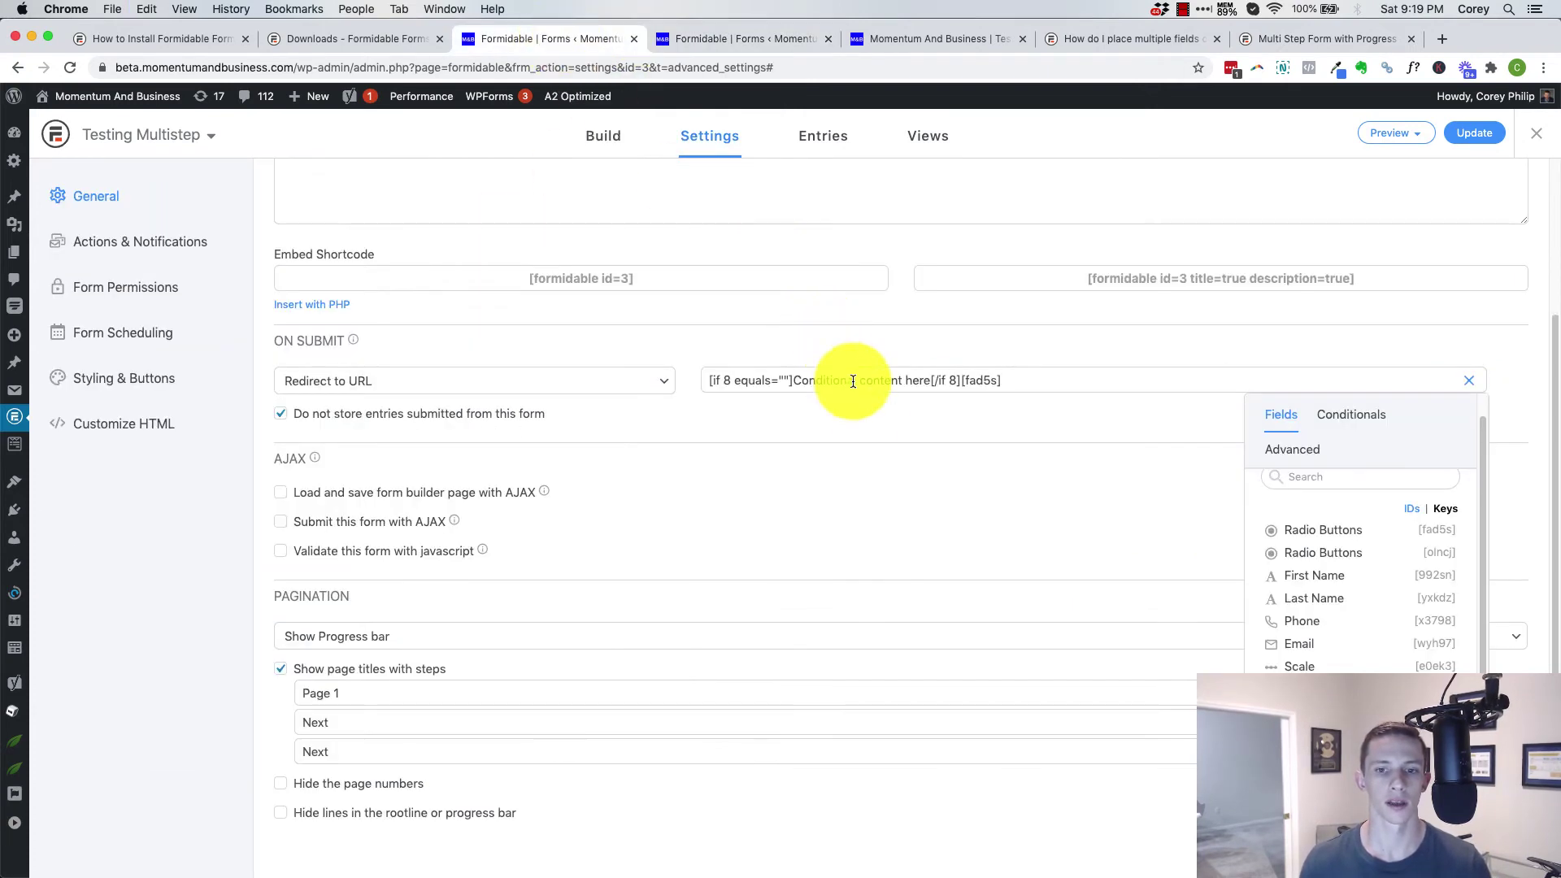
{"action": "left_click_drag", "start_coordinate": [795, 380], "coordinate": [926, 378]}
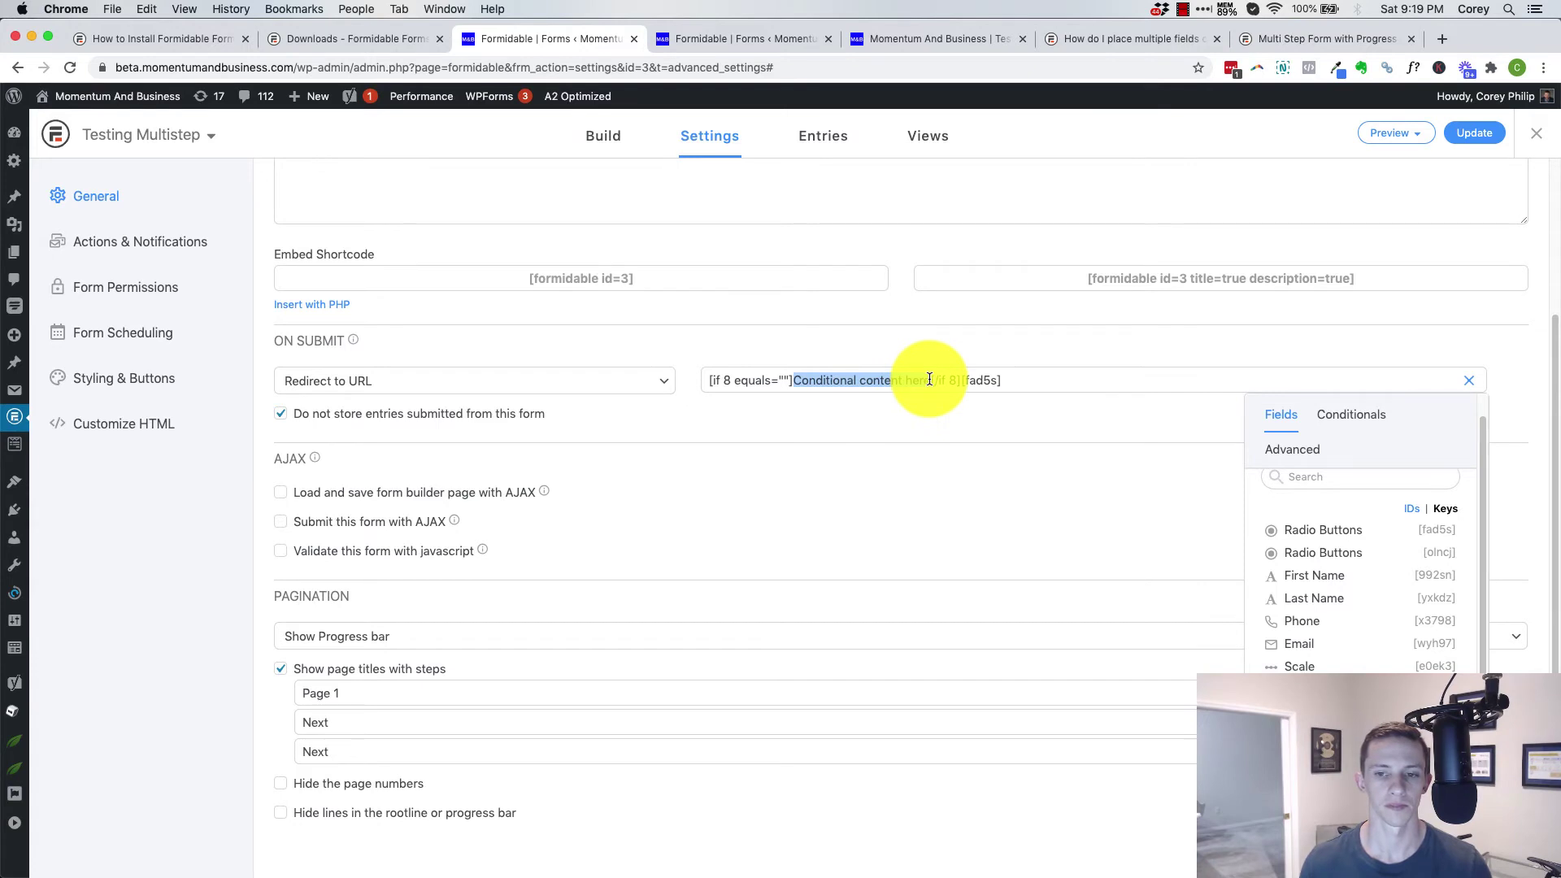
{"action": "type", "text": "Option 1"}
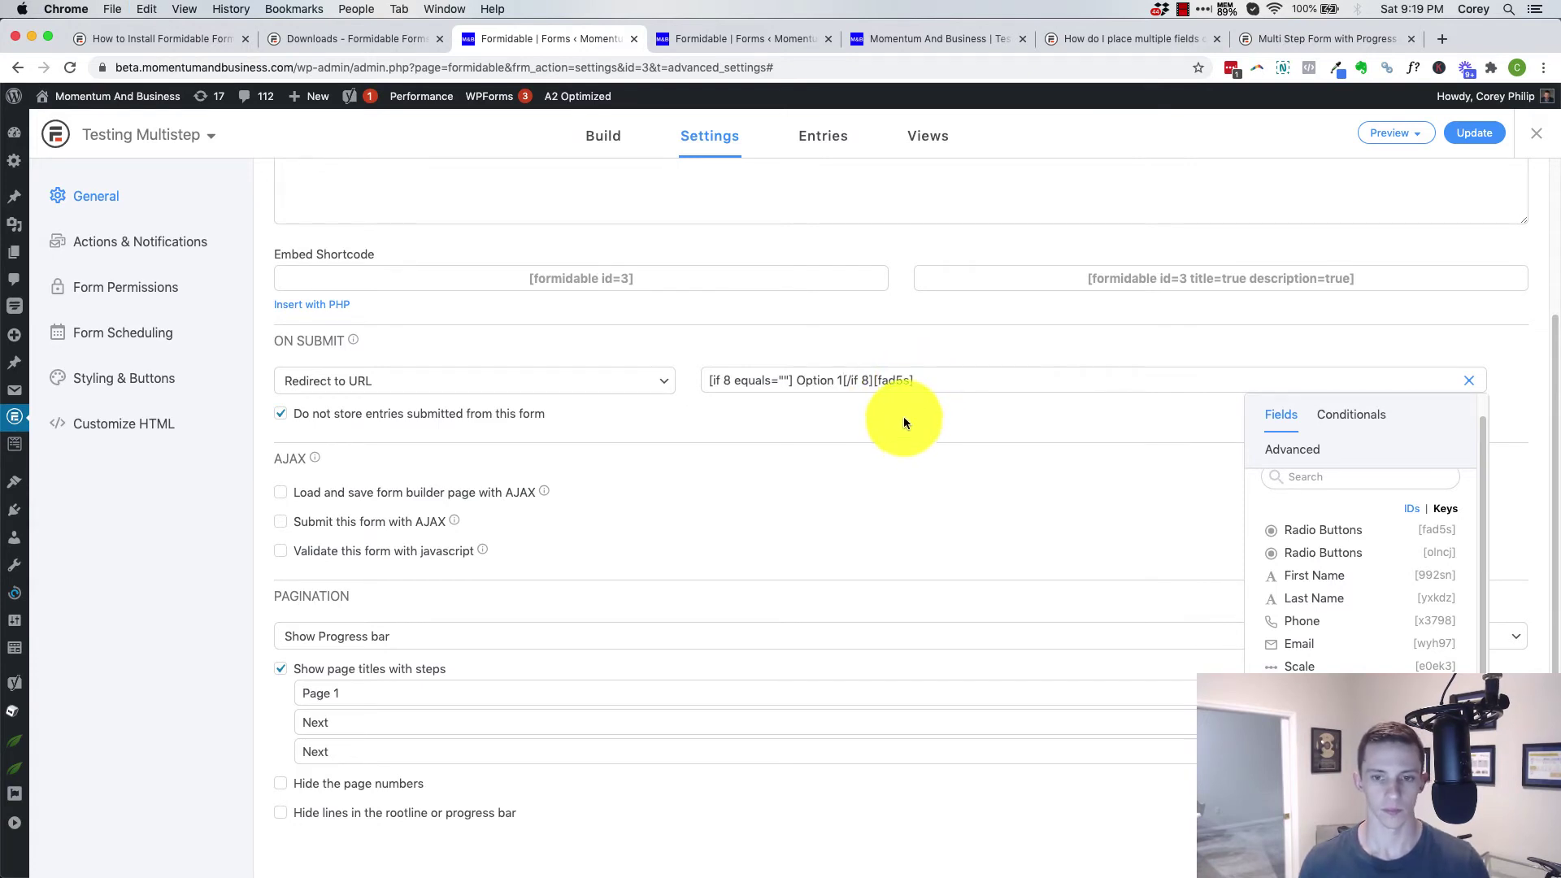
{"action": "left_click", "coordinate": [876, 427]}
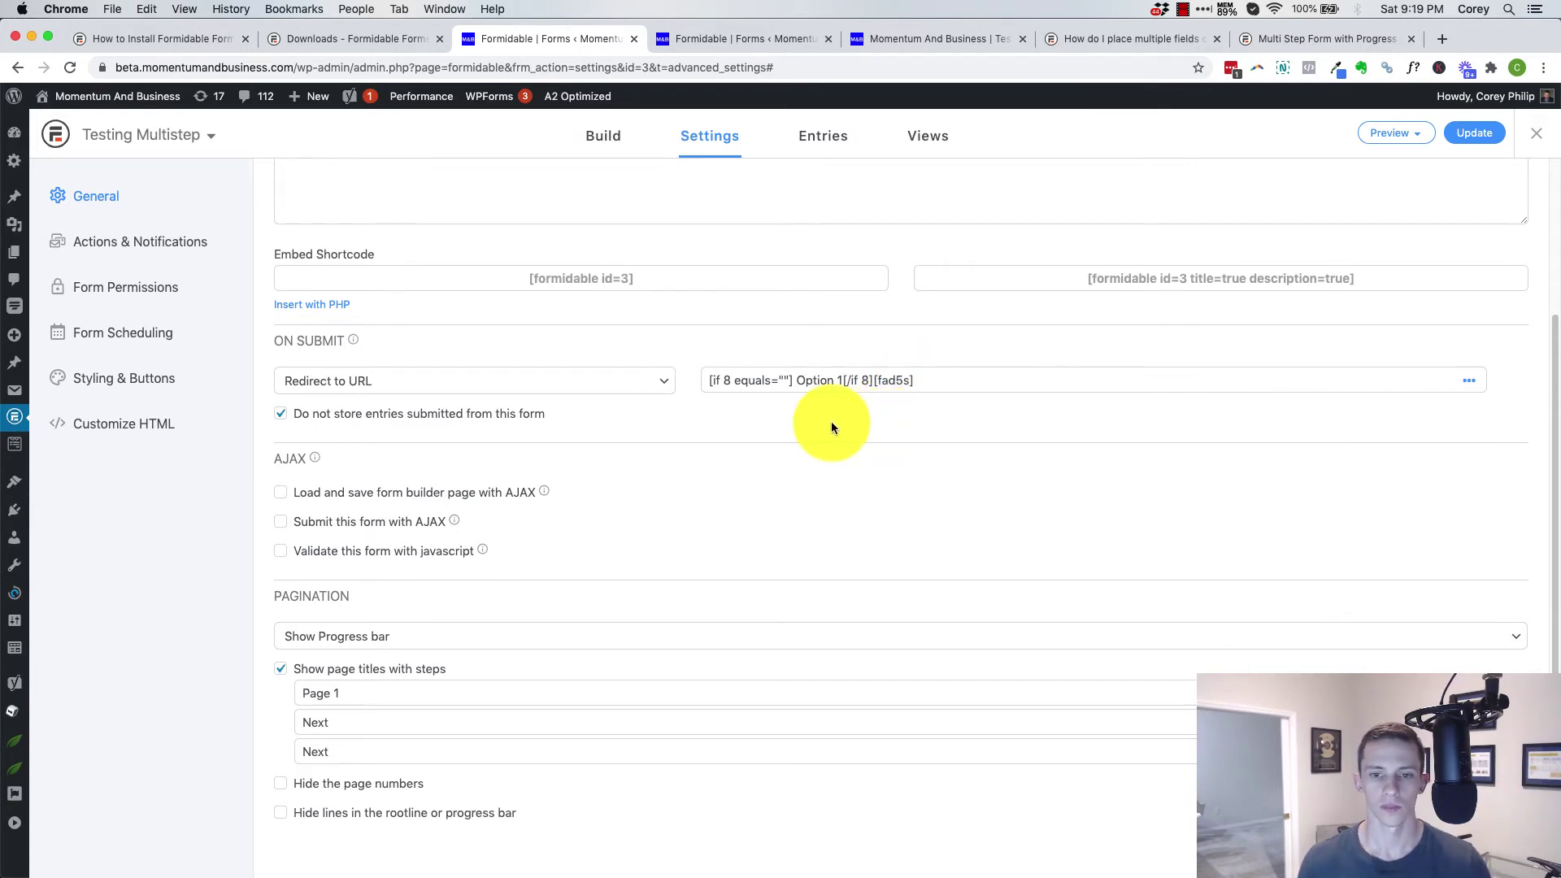
{"action": "left_click", "coordinate": [1026, 381]}
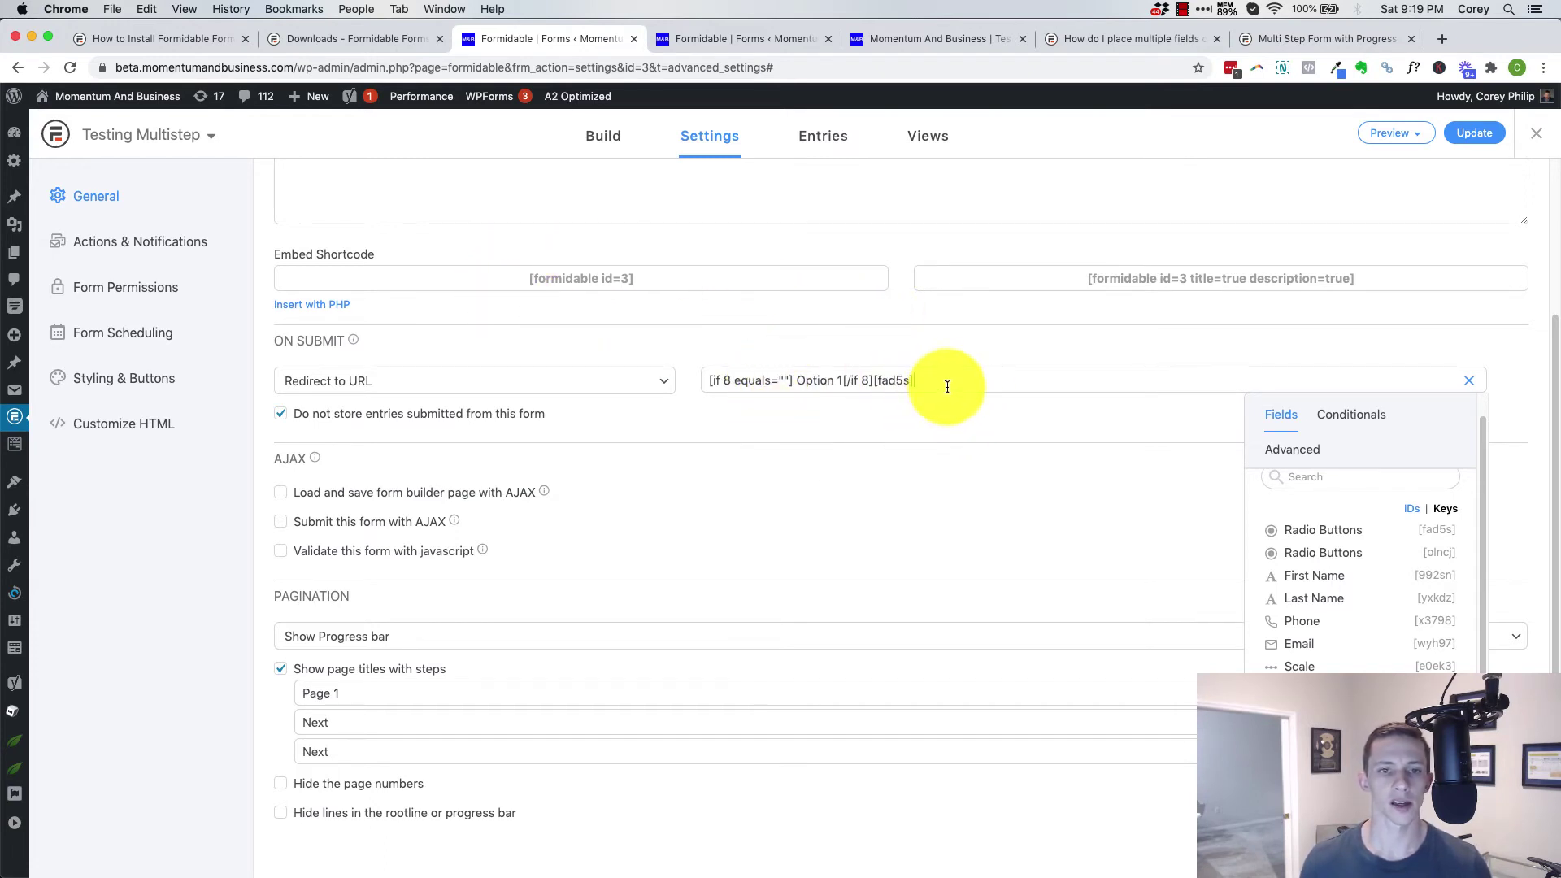
{"action": "left_click_drag", "start_coordinate": [941, 382], "coordinate": [696, 369]}
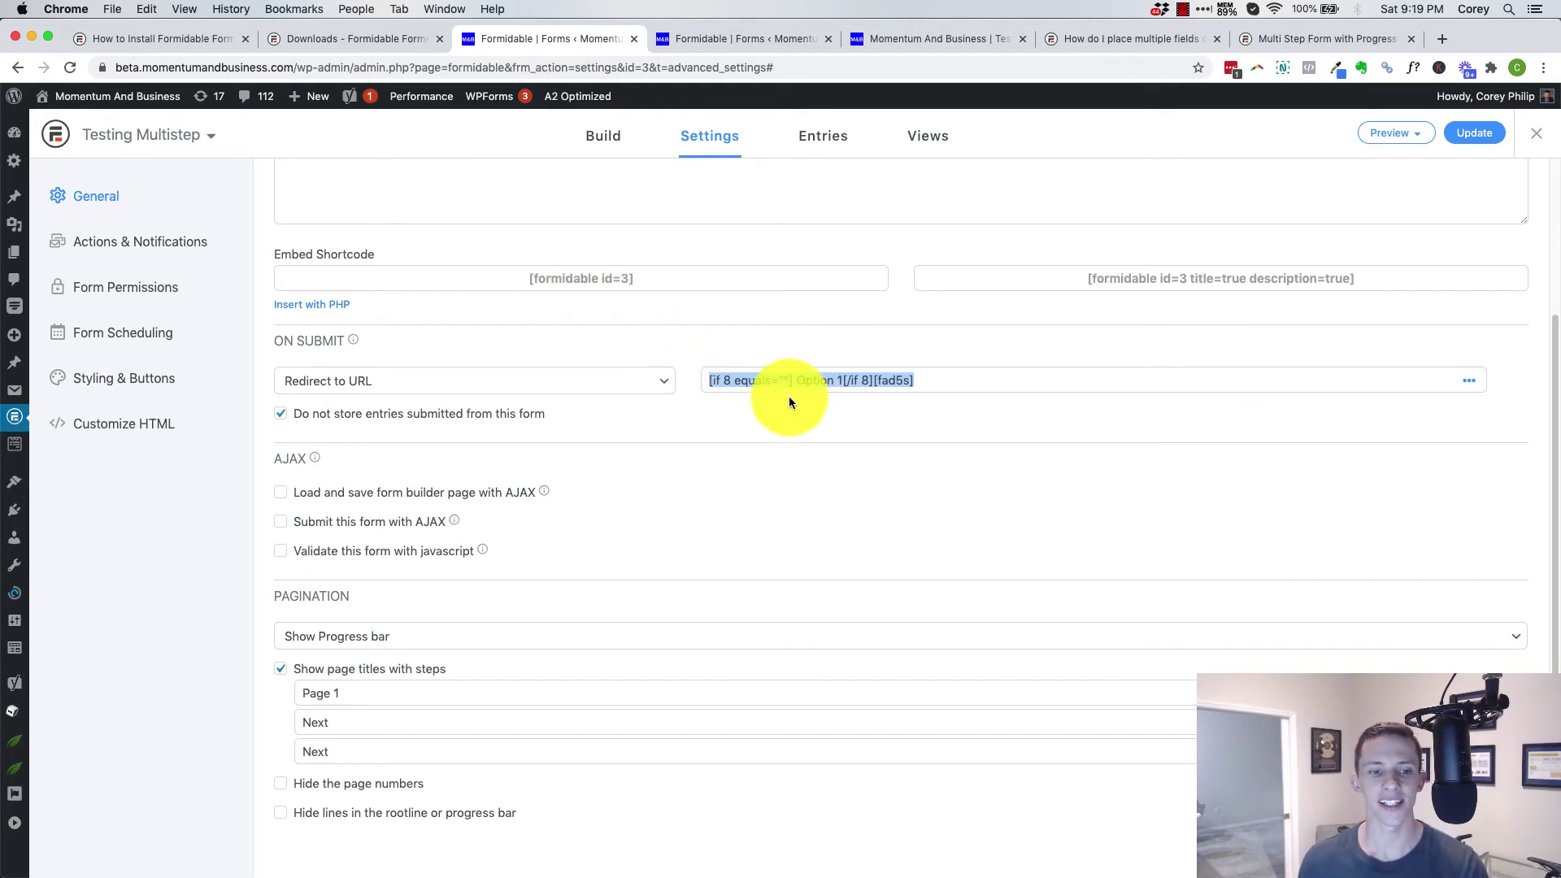
Look over the remaining general settings and open the form's Styling & Buttons settings.
{"action": "scroll", "coordinate": [773, 411], "scroll_direction": "down", "scroll_amount": 1}
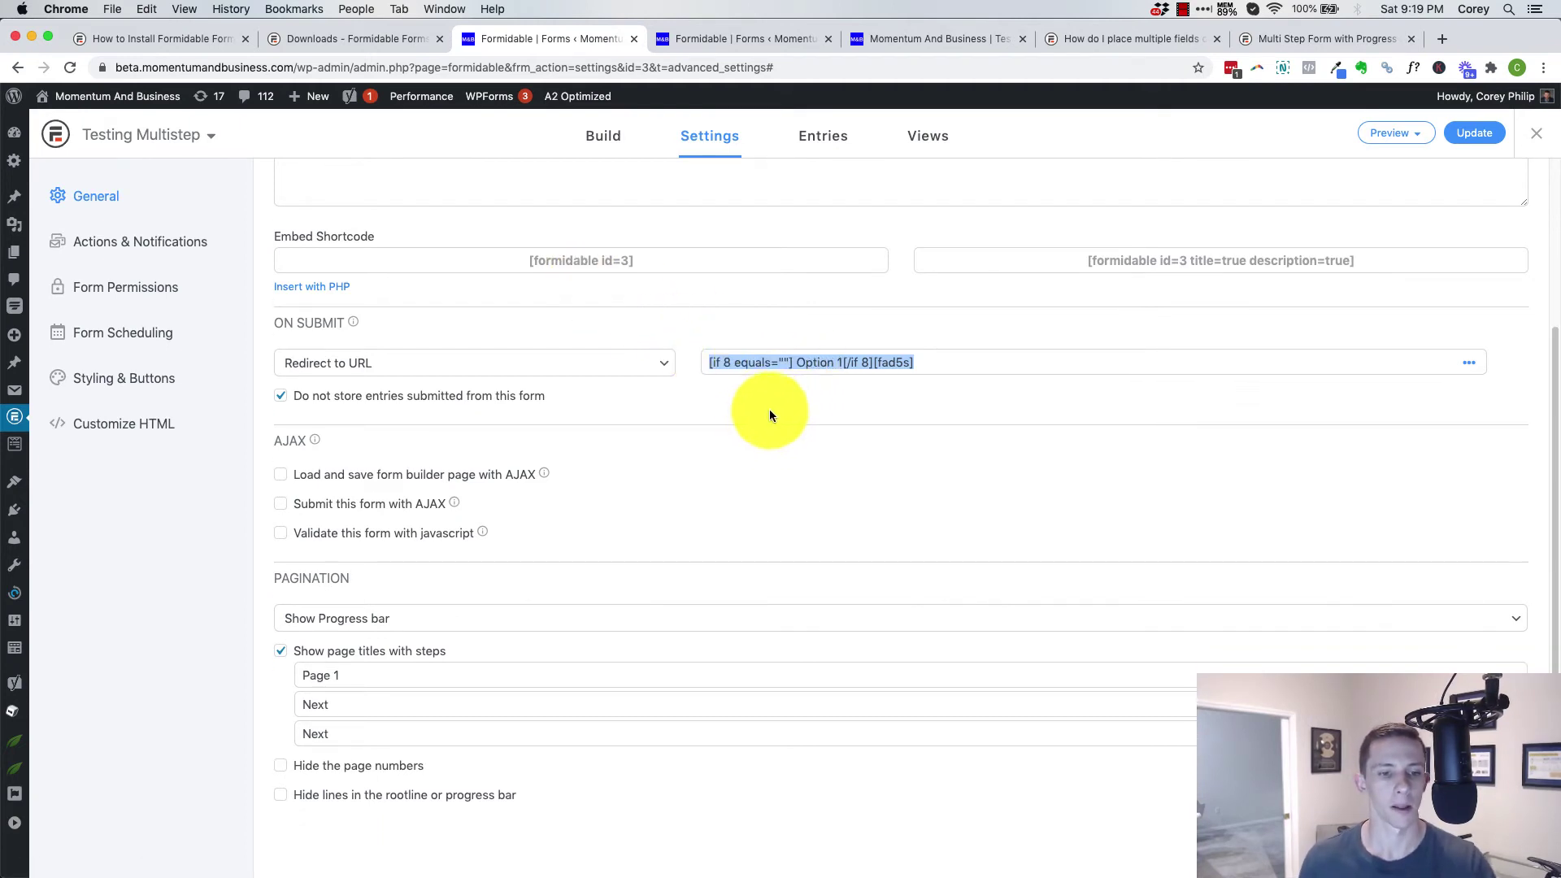
{"action": "scroll", "coordinate": [618, 403], "scroll_direction": "down", "scroll_amount": 3}
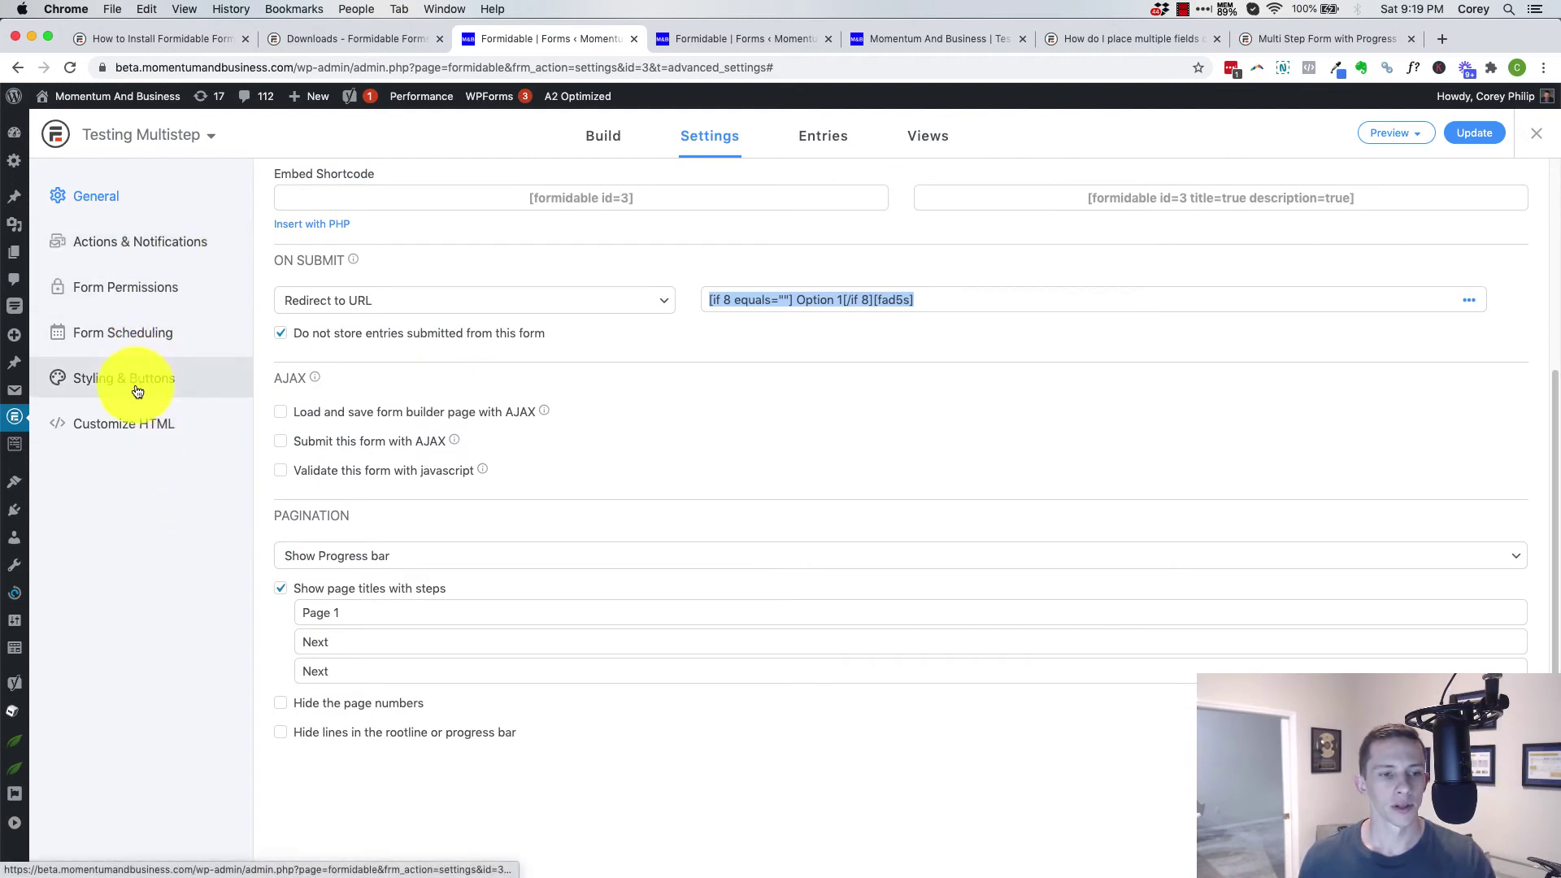
{"action": "left_click", "coordinate": [135, 392]}
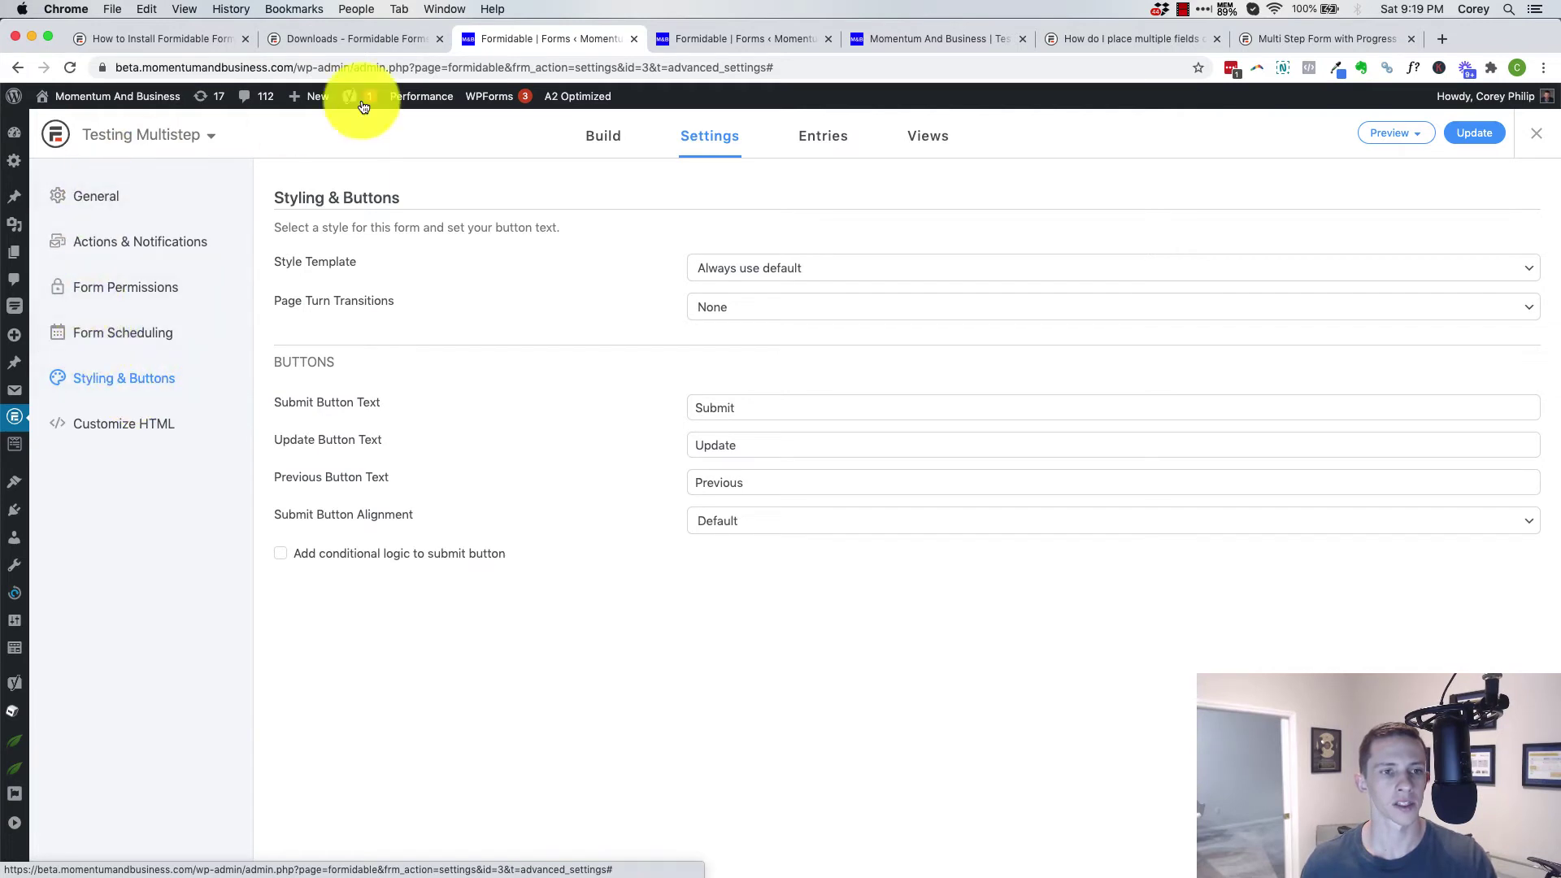
Return to the form builder and examine the form's pages and the available standard, advanced and pricing field types.
{"action": "left_click", "coordinate": [601, 140]}
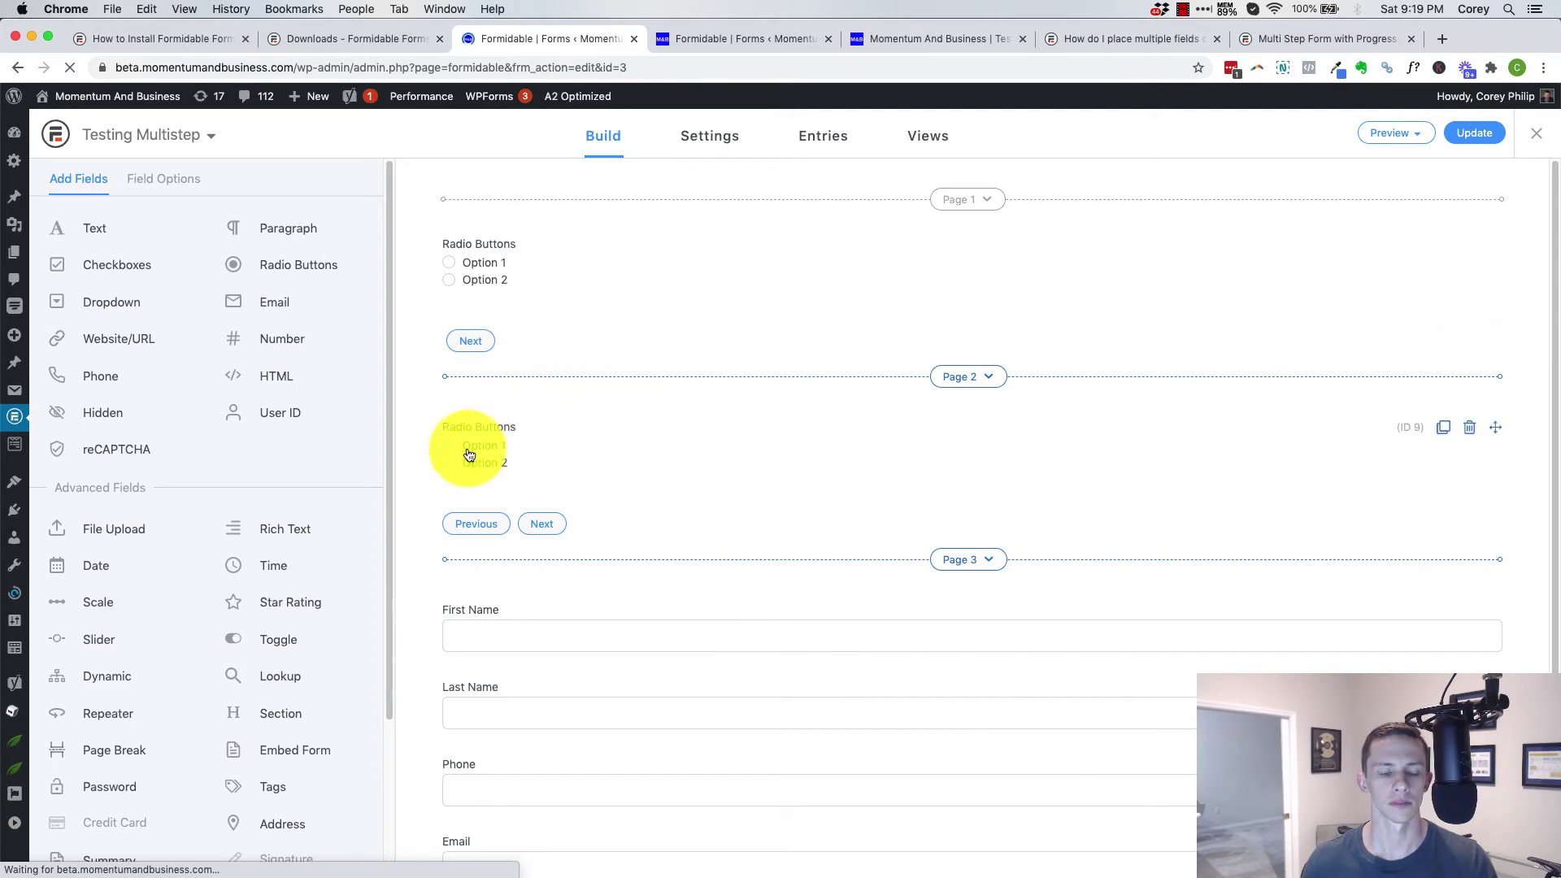
{"action": "scroll", "coordinate": [401, 436], "scroll_direction": "down", "scroll_amount": 5}
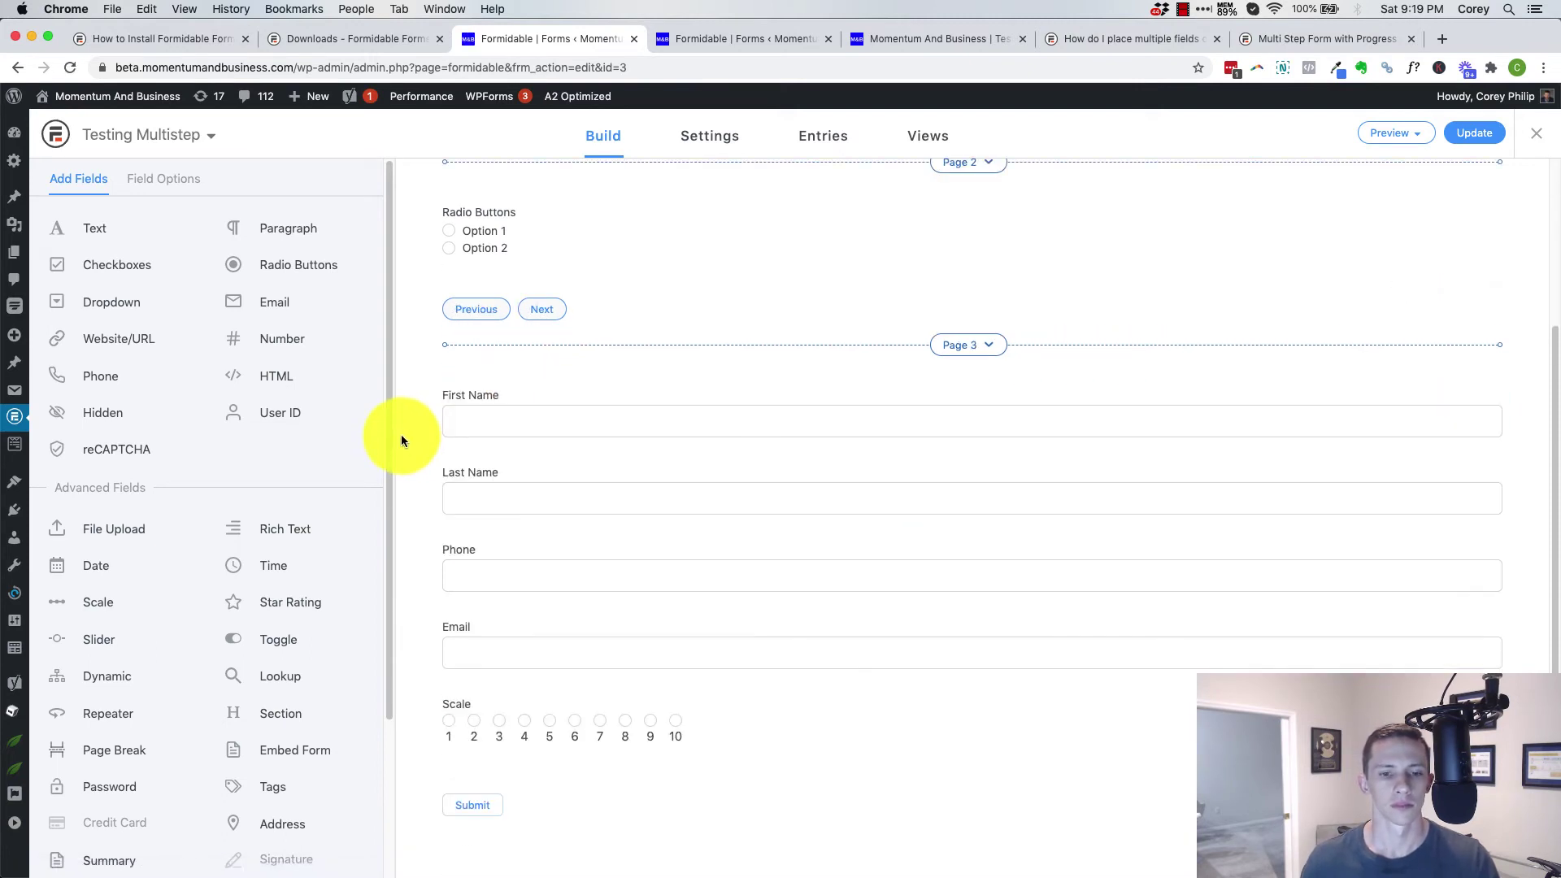
{"action": "scroll", "coordinate": [577, 455], "scroll_direction": "up", "scroll_amount": 5}
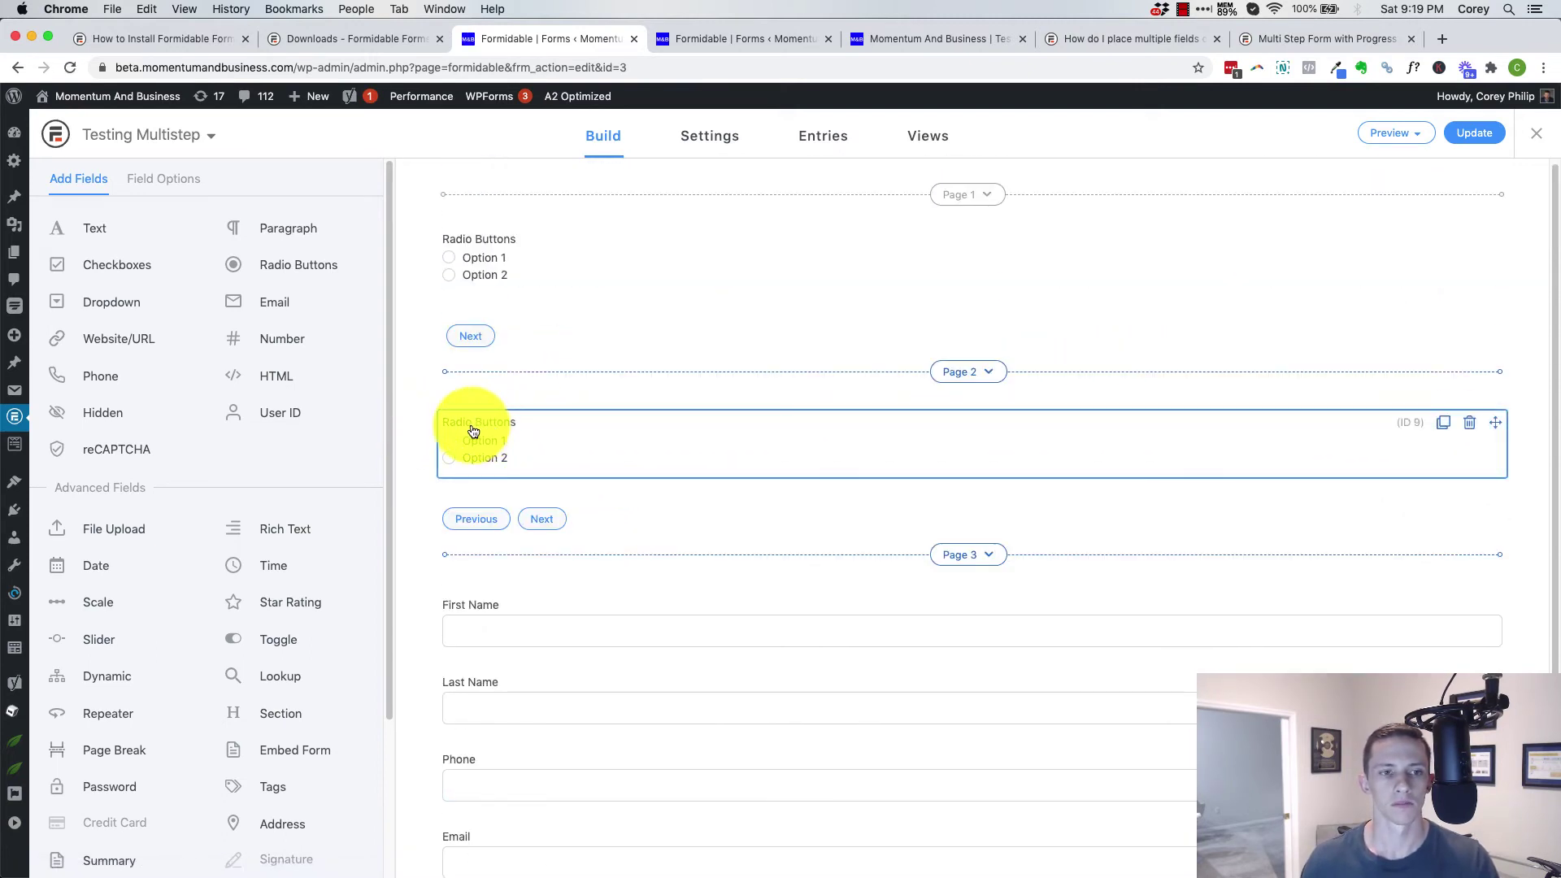
{"action": "scroll", "coordinate": [338, 460], "scroll_direction": "down", "scroll_amount": 5}
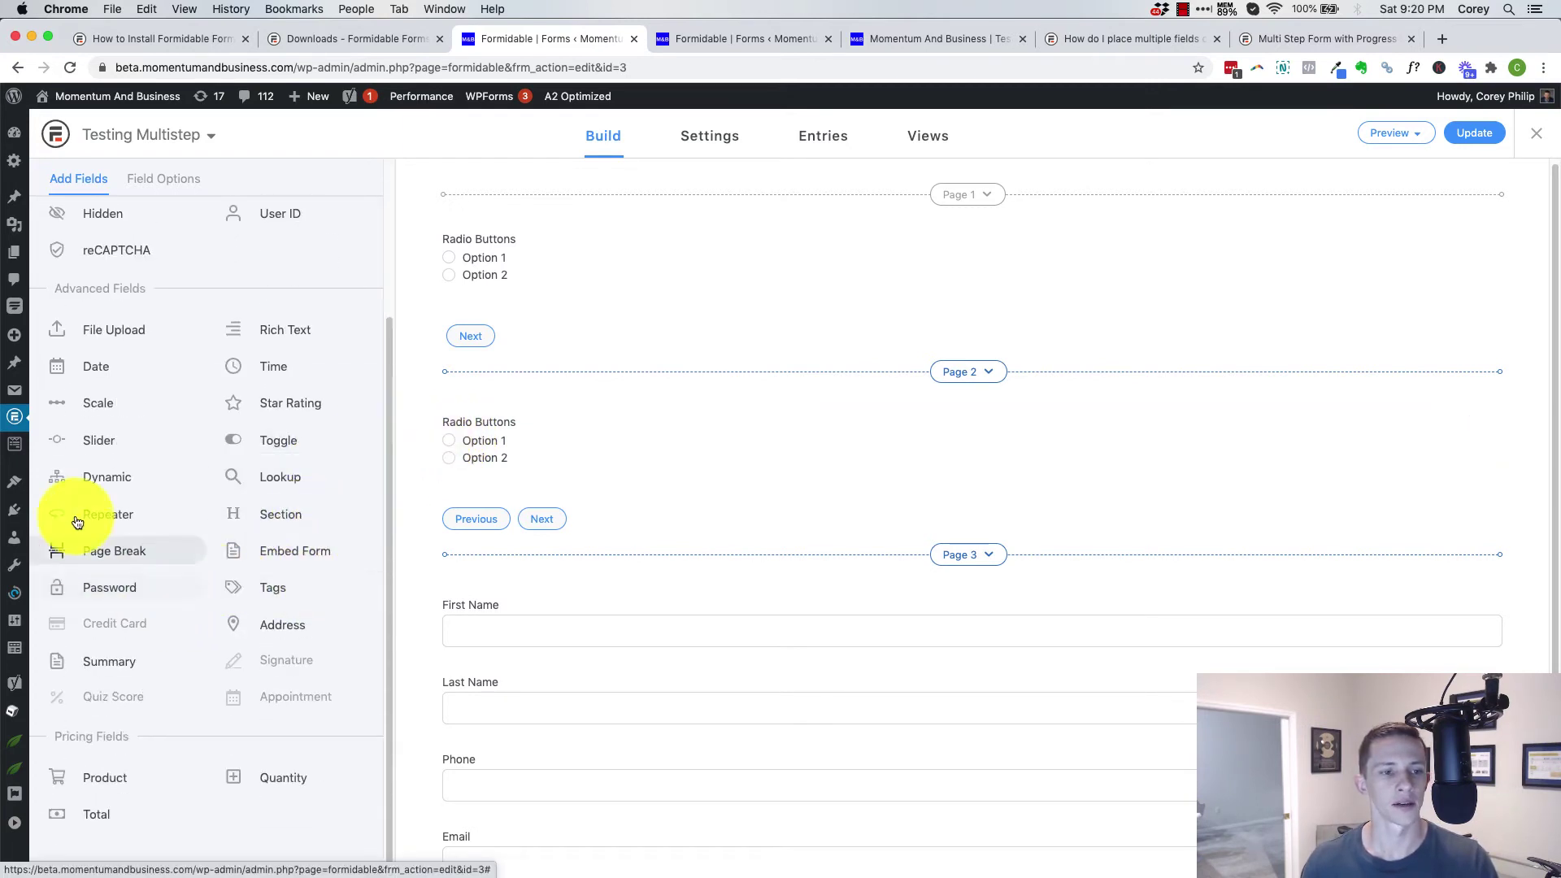
{"action": "mouse_move", "coordinate": [16, 453]}
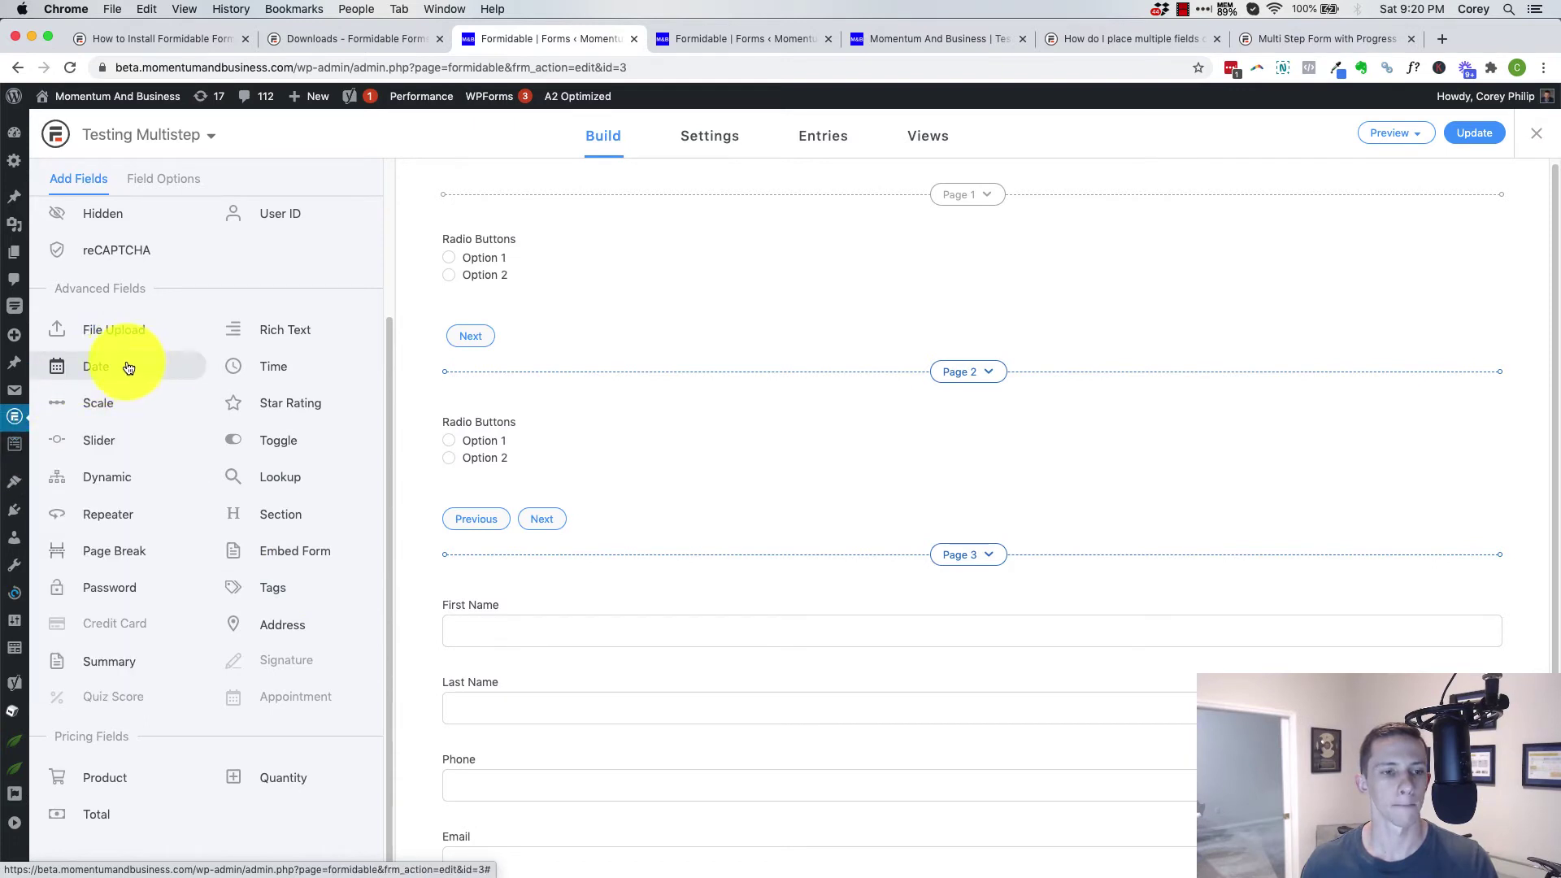
{"action": "scroll", "coordinate": [272, 637], "scroll_direction": "up", "scroll_amount": 3}
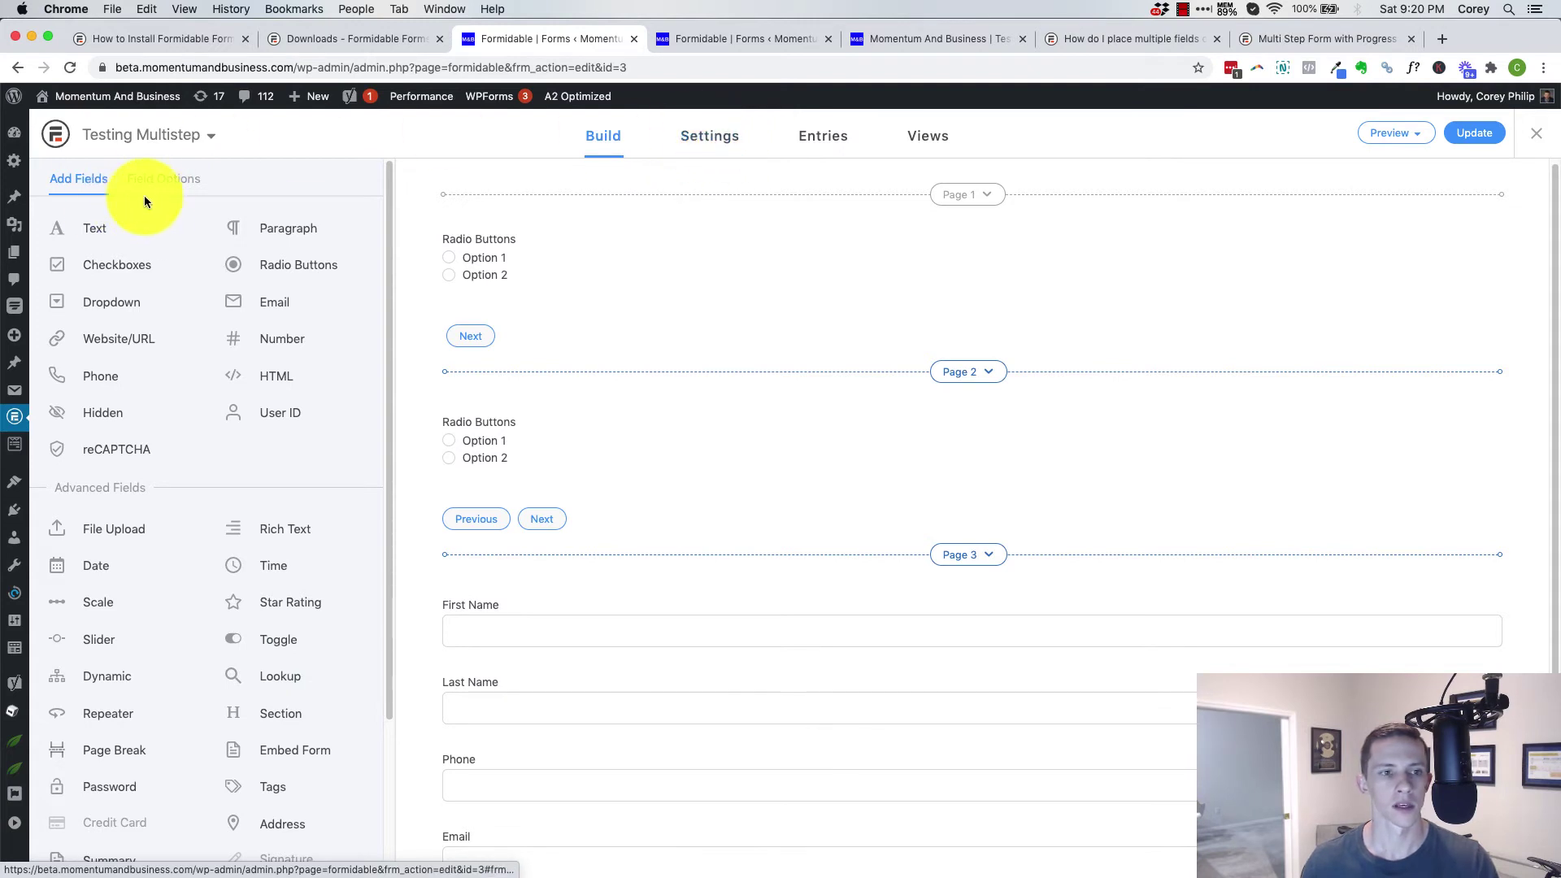
{"action": "scroll", "coordinate": [199, 373], "scroll_direction": "down", "scroll_amount": 3}
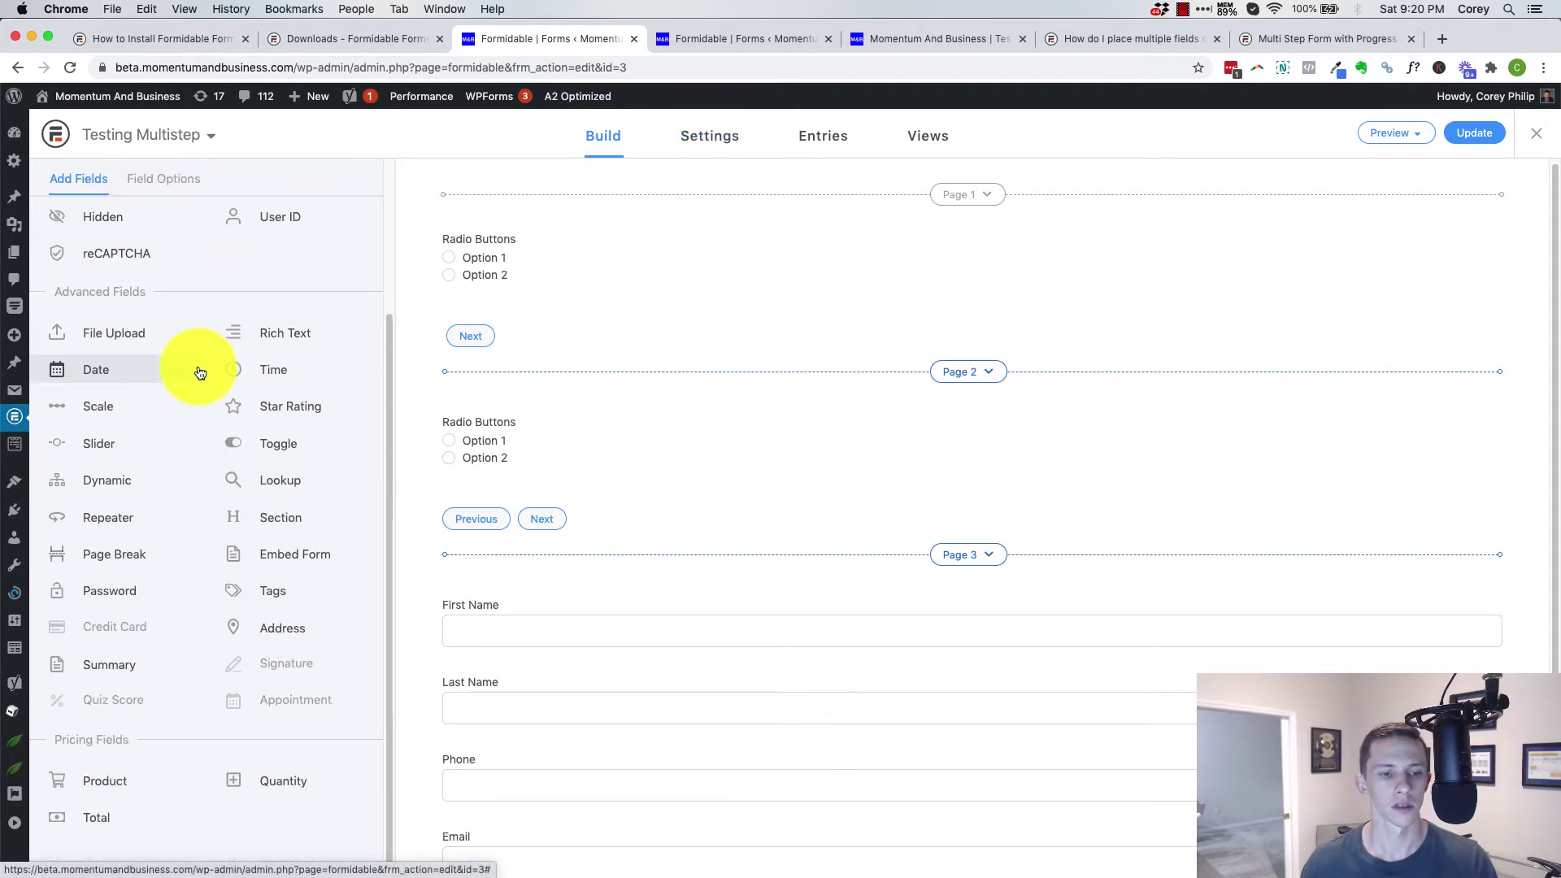
{"action": "scroll", "coordinate": [199, 373], "scroll_direction": "up", "scroll_amount": 3}
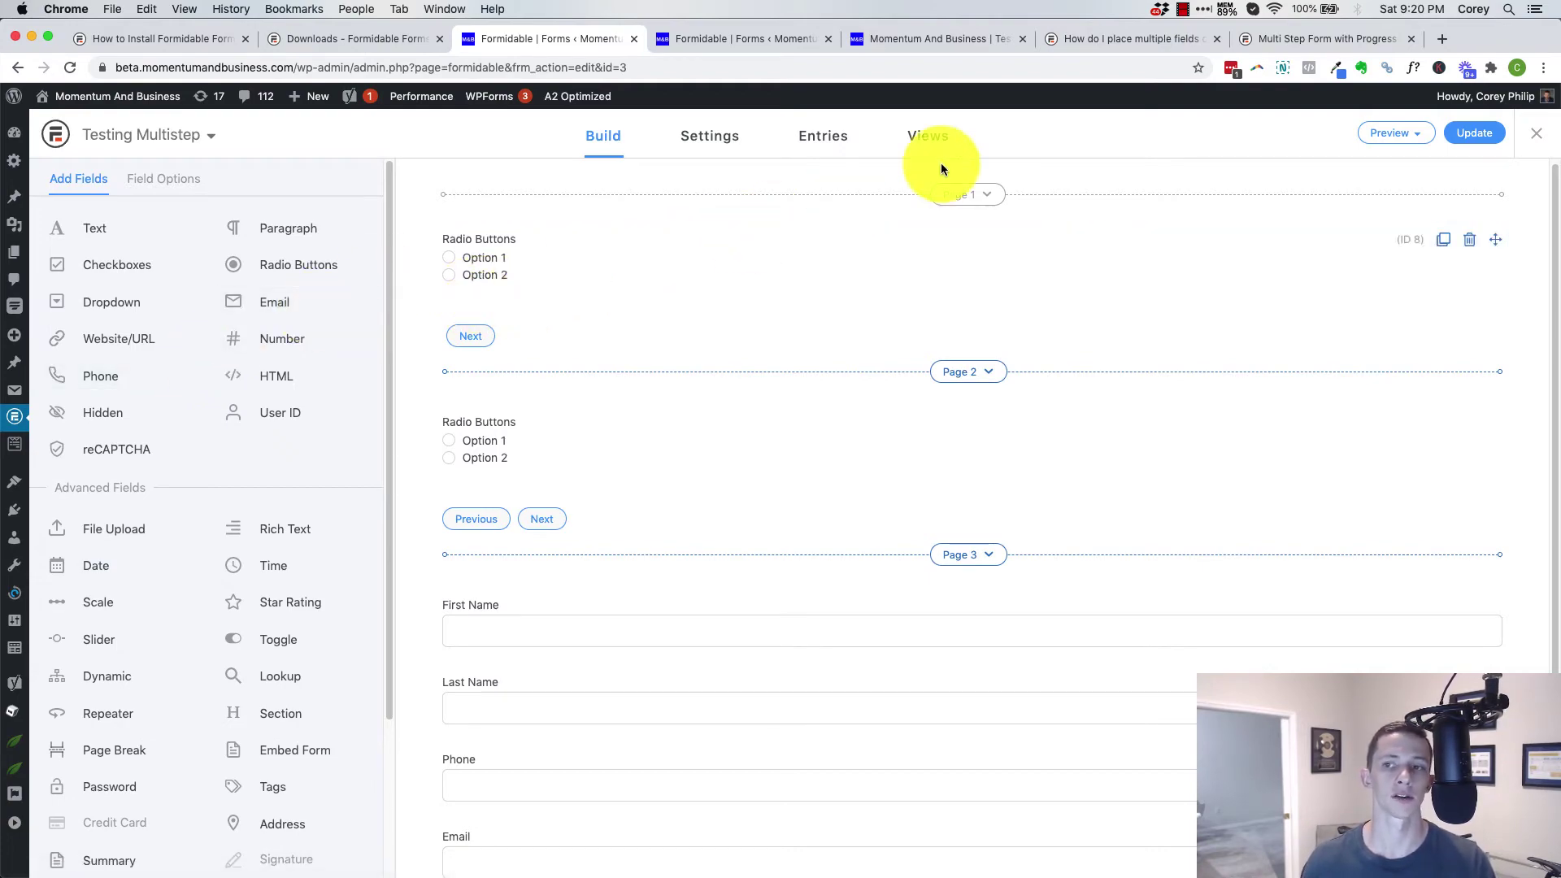
Consult the Formidable Form Styler knowledge base article for where the Styles section is found.
{"action": "left_click", "coordinate": [1302, 46]}
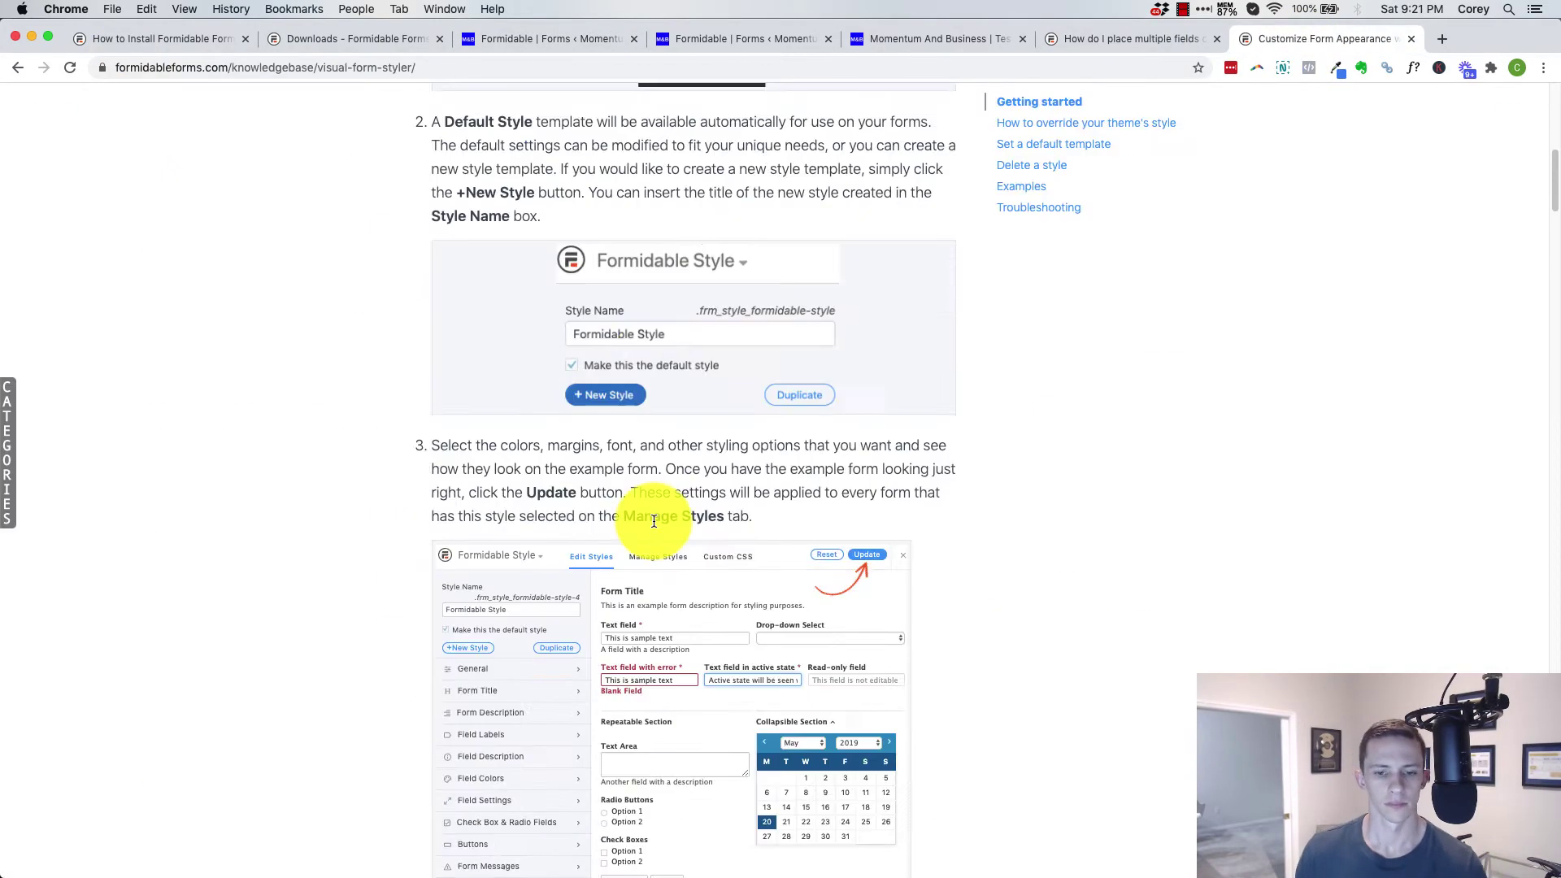
{"action": "scroll", "coordinate": [652, 521], "scroll_direction": "up", "scroll_amount": 7}
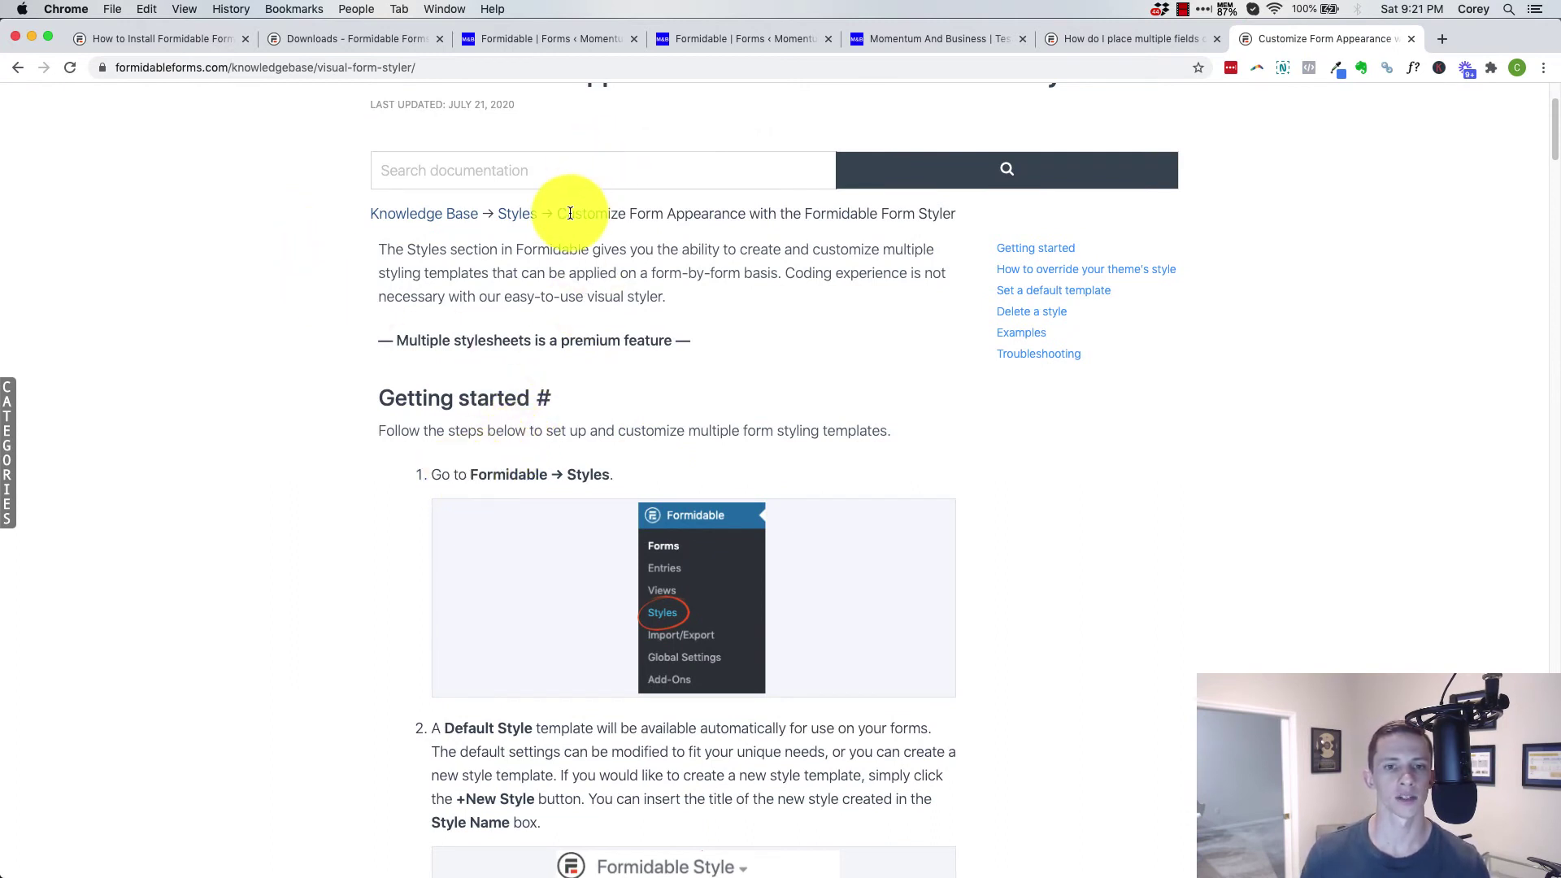
{"action": "left_click_drag", "start_coordinate": [562, 213], "coordinate": [709, 213]}
{"action": "left_click", "coordinate": [460, 470]}
{"action": "left_click_drag", "start_coordinate": [460, 472], "coordinate": [613, 475]}
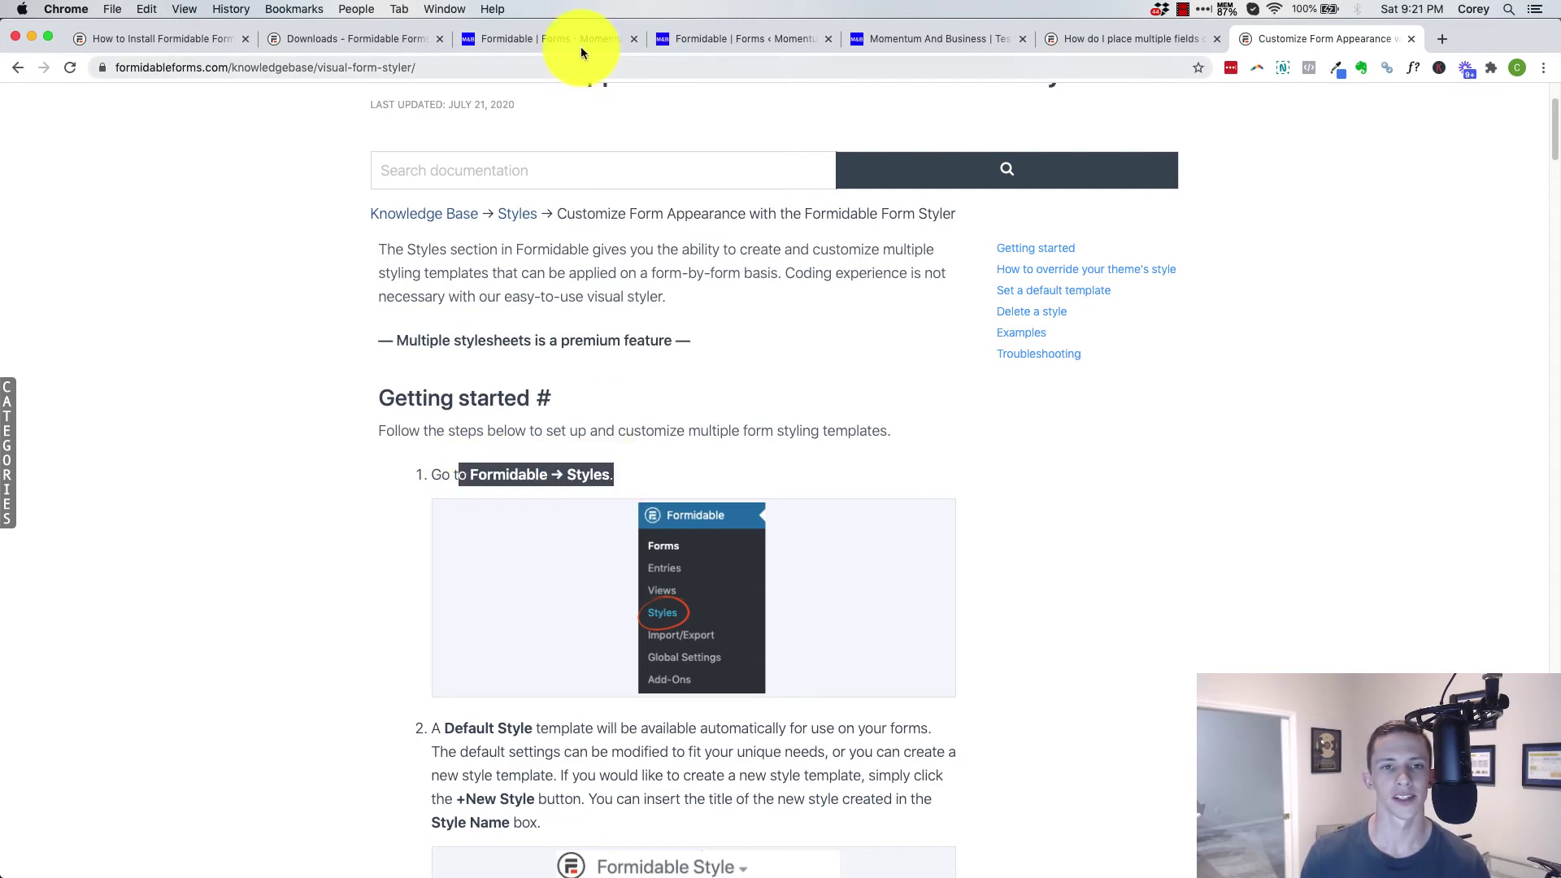
Switch back to the Testing Multistep form builder and save the form.
{"action": "left_click", "coordinate": [486, 34]}
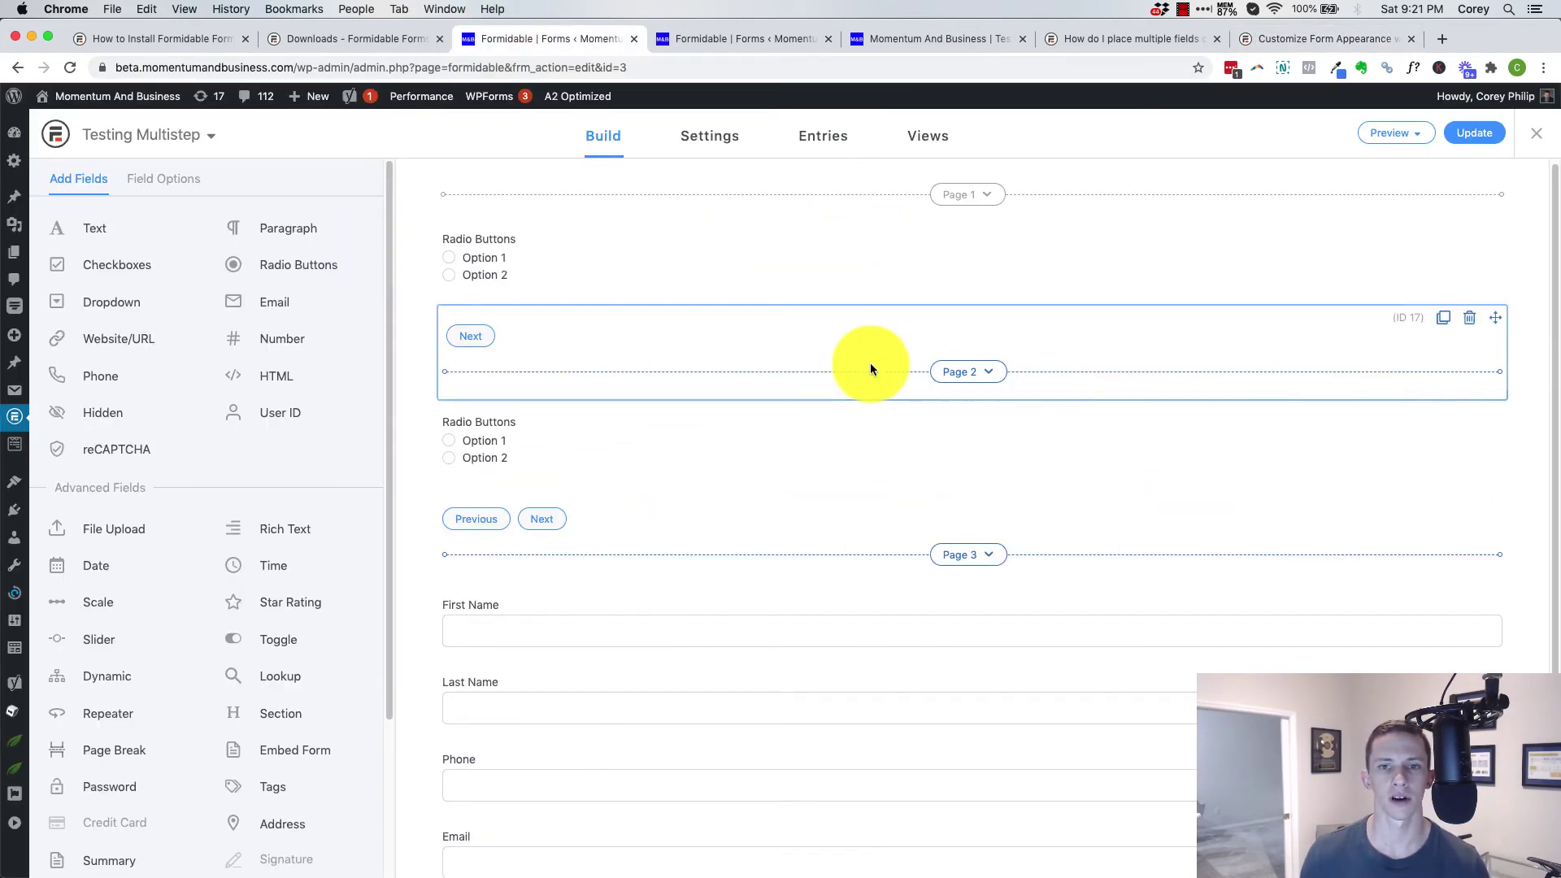
{"action": "left_click", "coordinate": [1501, 138]}
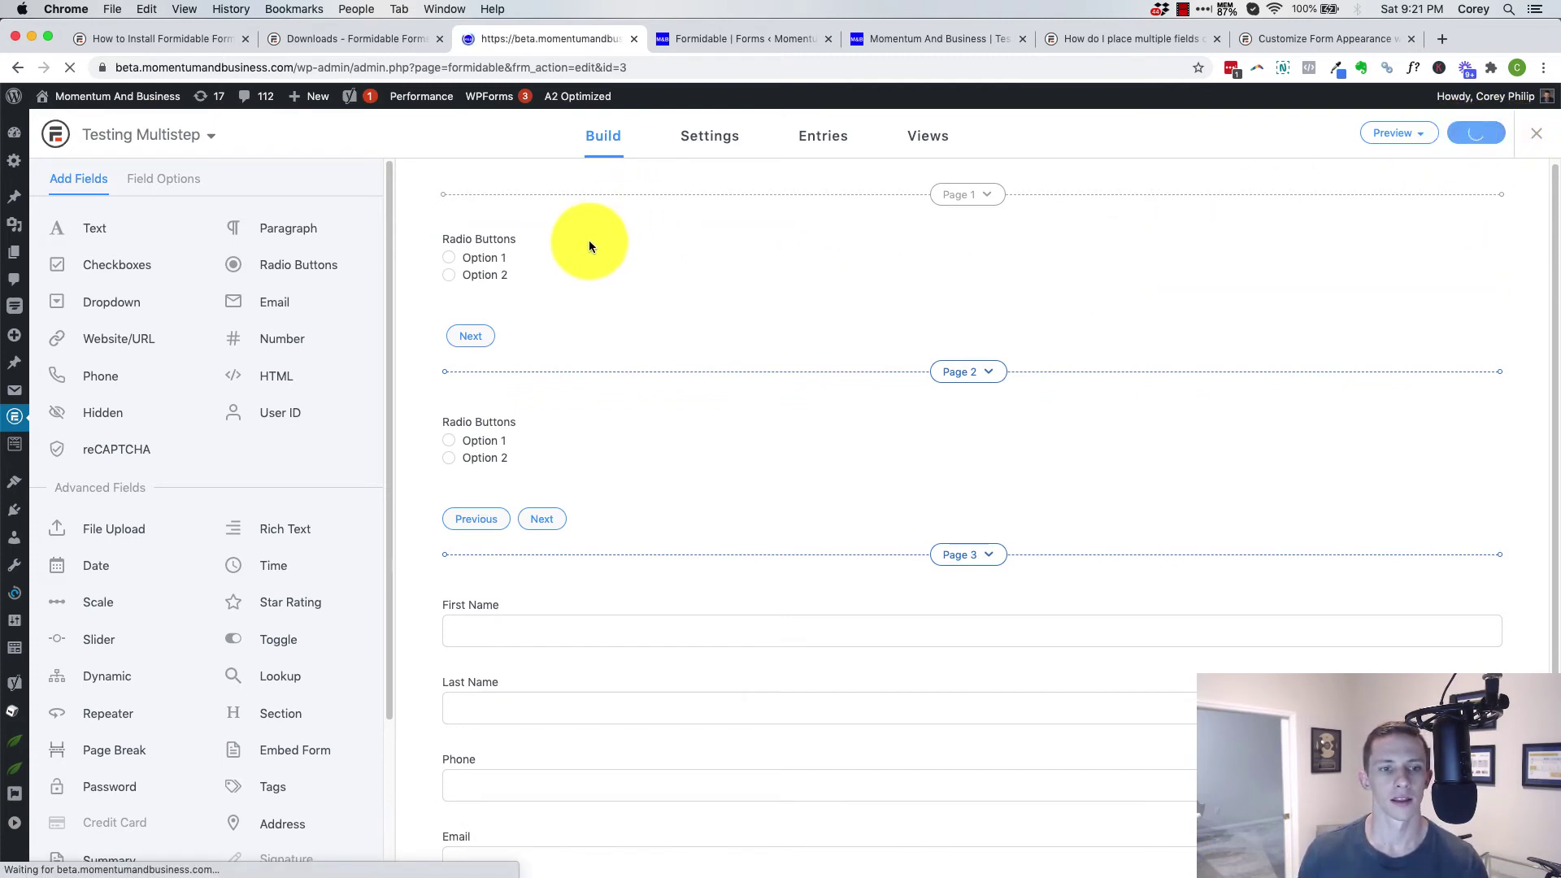
Read the Form Styler article's instructions on creating and assigning styles, overriding theme styling, setting a default template and deleting a style.
{"action": "left_click", "coordinate": [1257, 37]}
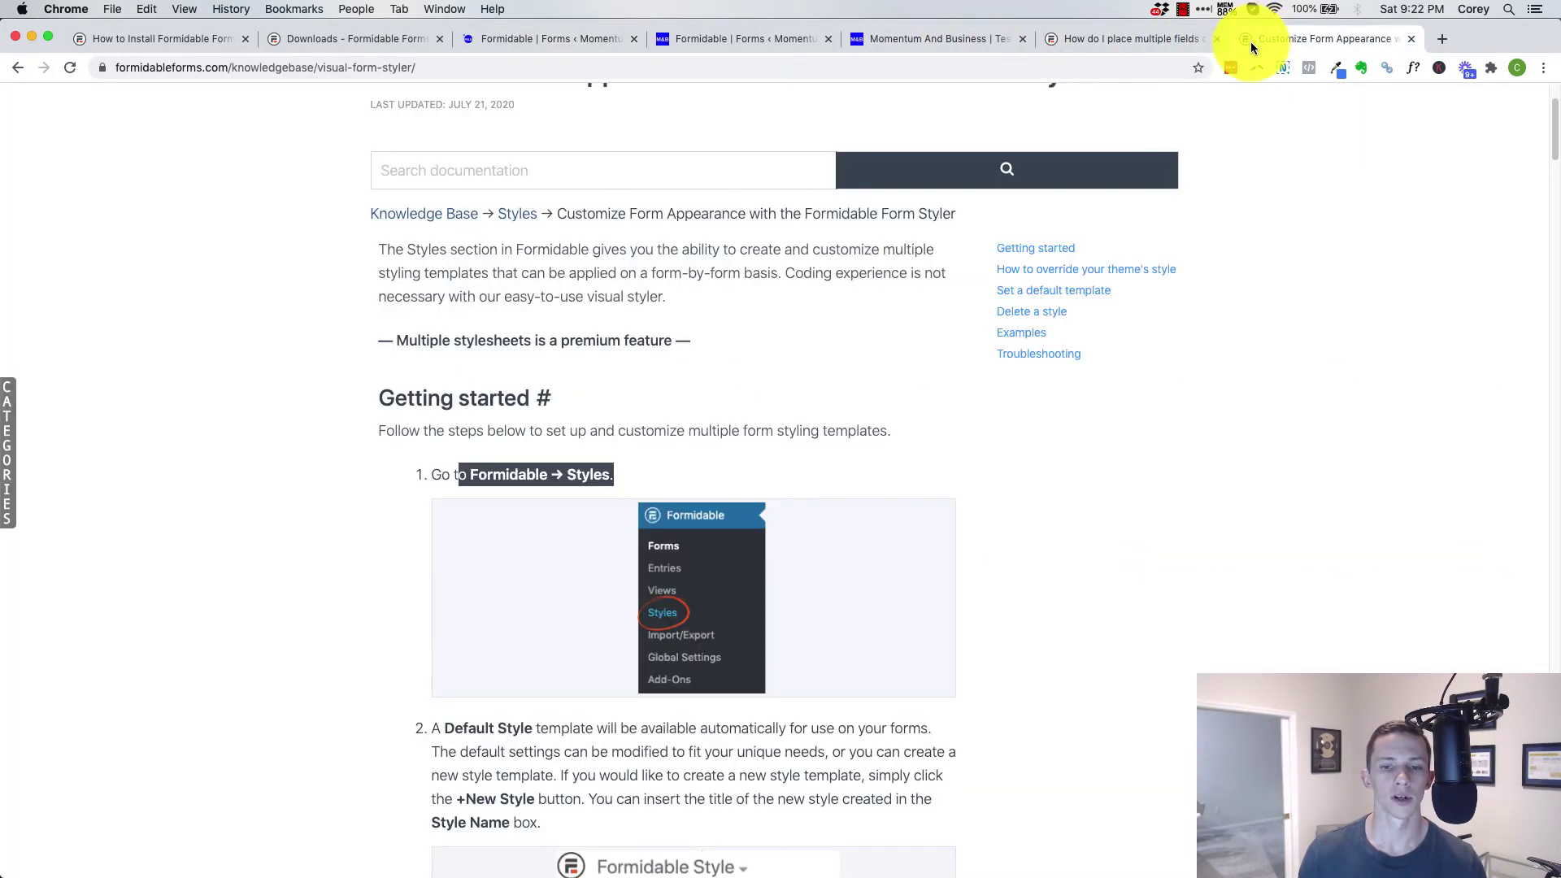
{"action": "scroll", "coordinate": [643, 407], "scroll_direction": "down", "scroll_amount": 5}
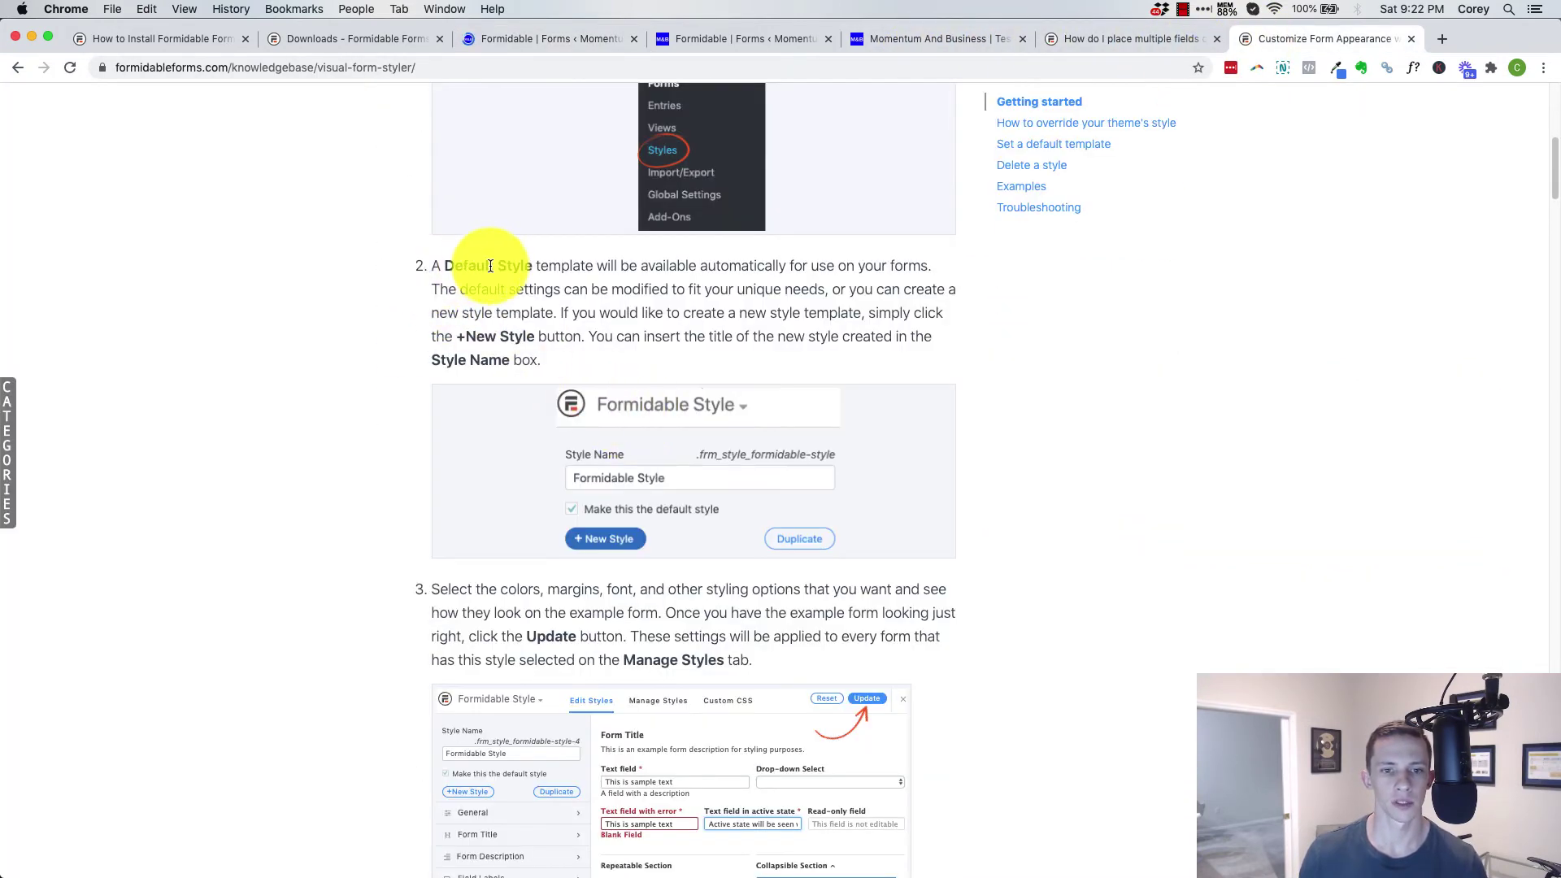
{"action": "scroll", "coordinate": [509, 363], "scroll_direction": "down", "scroll_amount": 5}
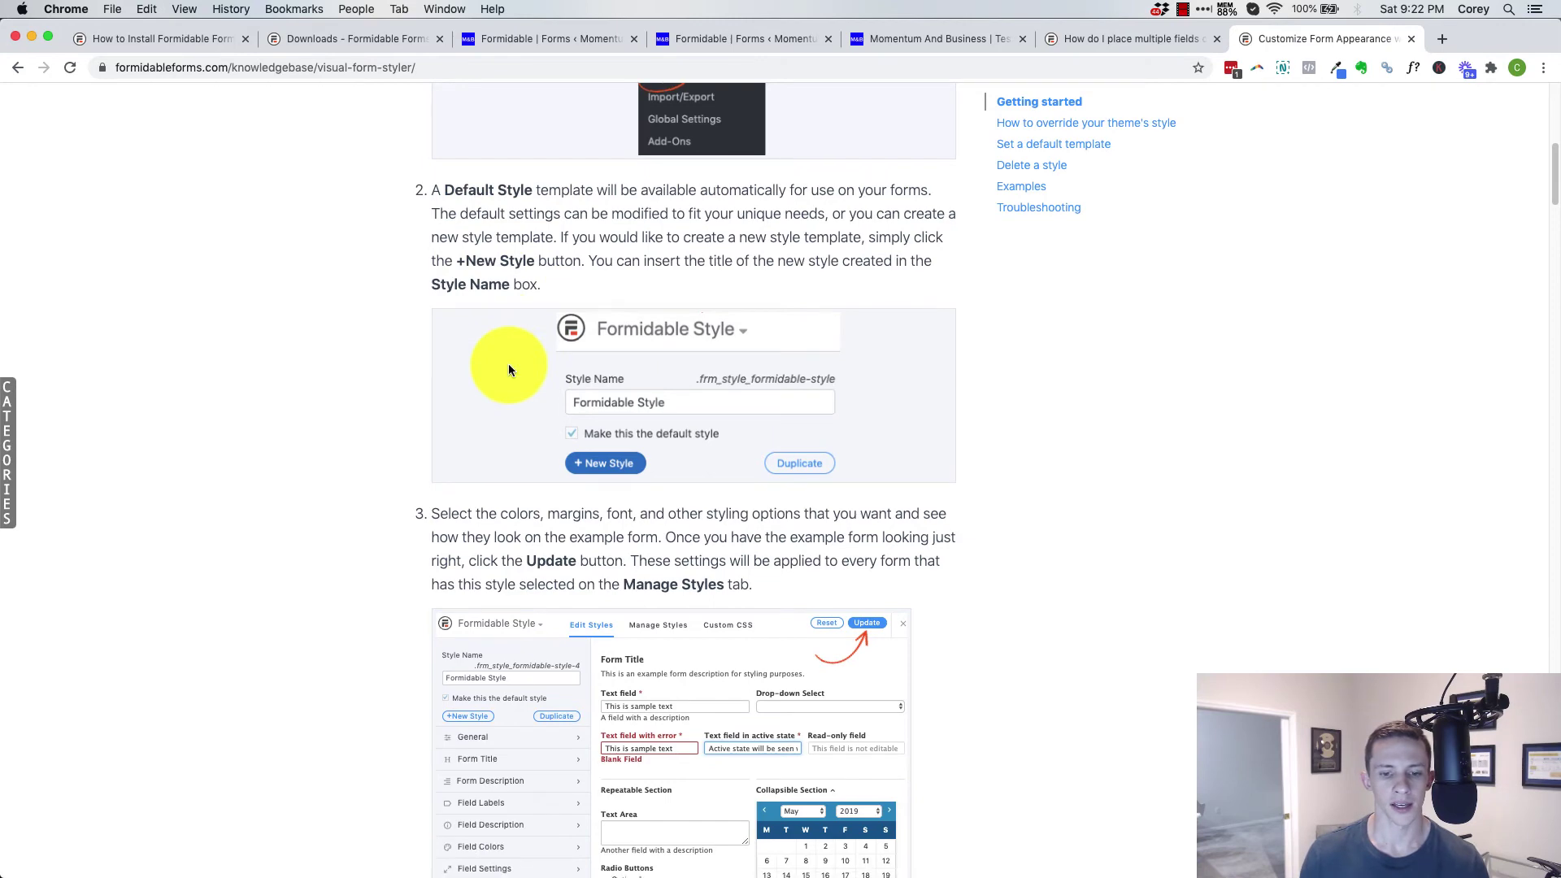
{"action": "scroll", "coordinate": [510, 368], "scroll_direction": "down", "scroll_amount": 1}
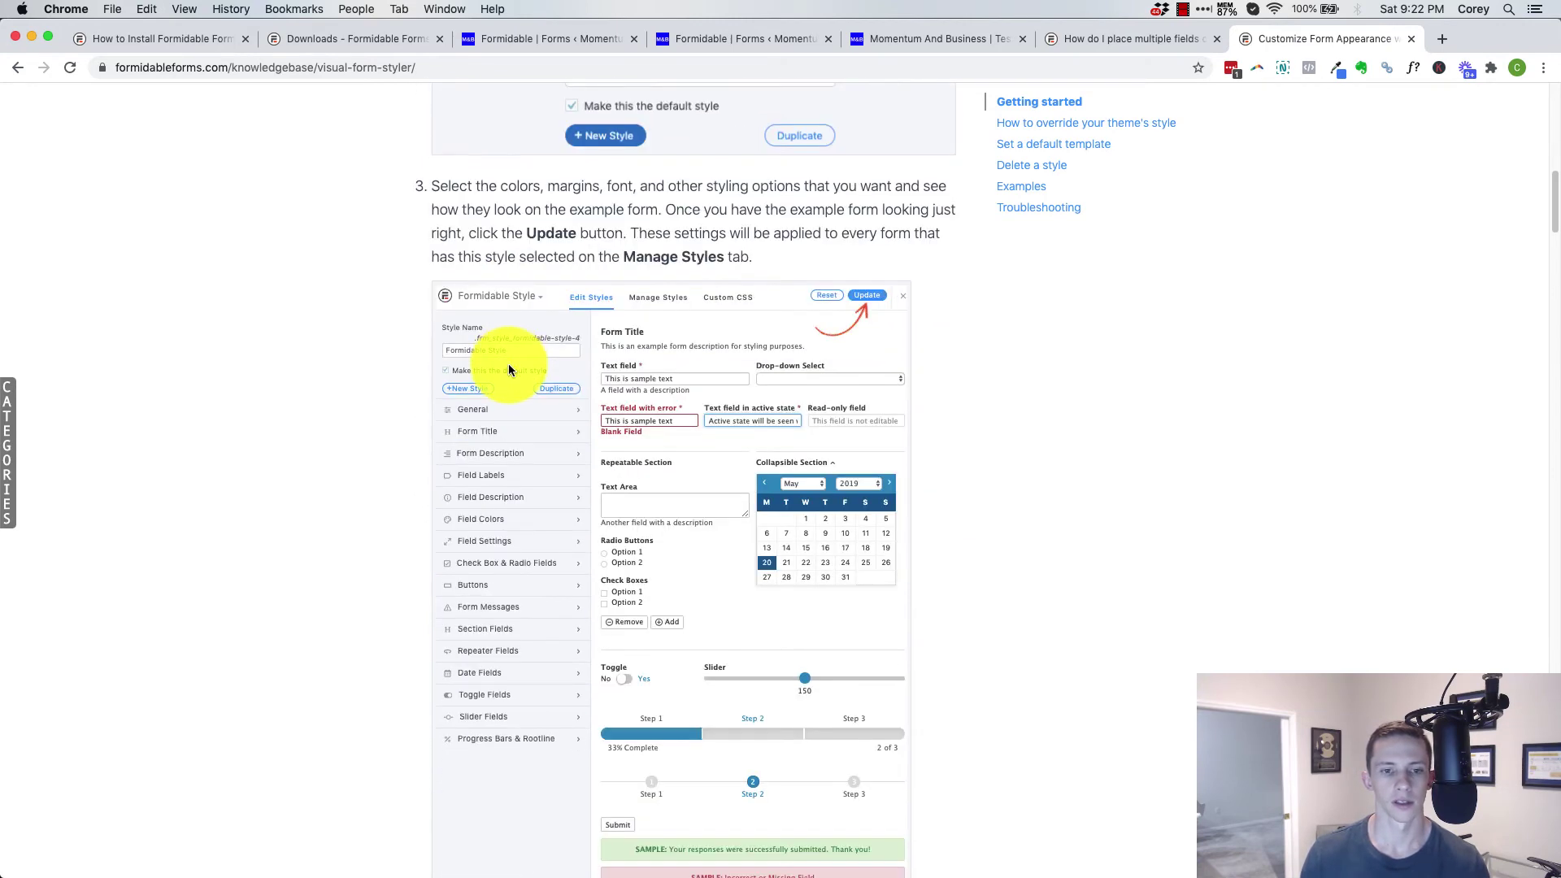
{"action": "scroll", "coordinate": [509, 370], "scroll_direction": "down", "scroll_amount": 8}
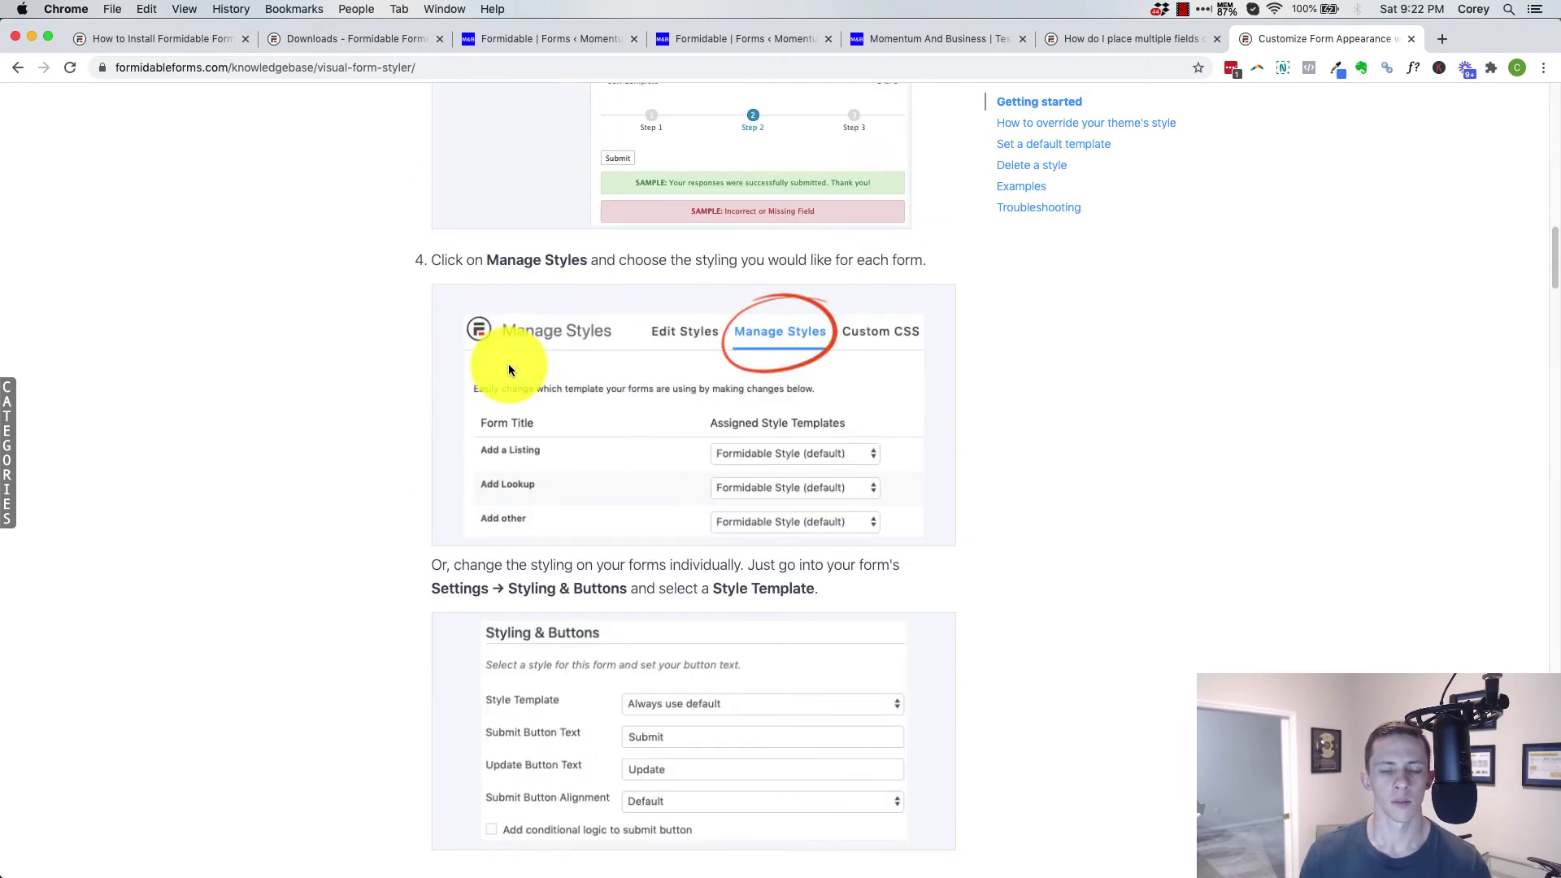
{"action": "scroll", "coordinate": [509, 368], "scroll_direction": "down", "scroll_amount": 8}
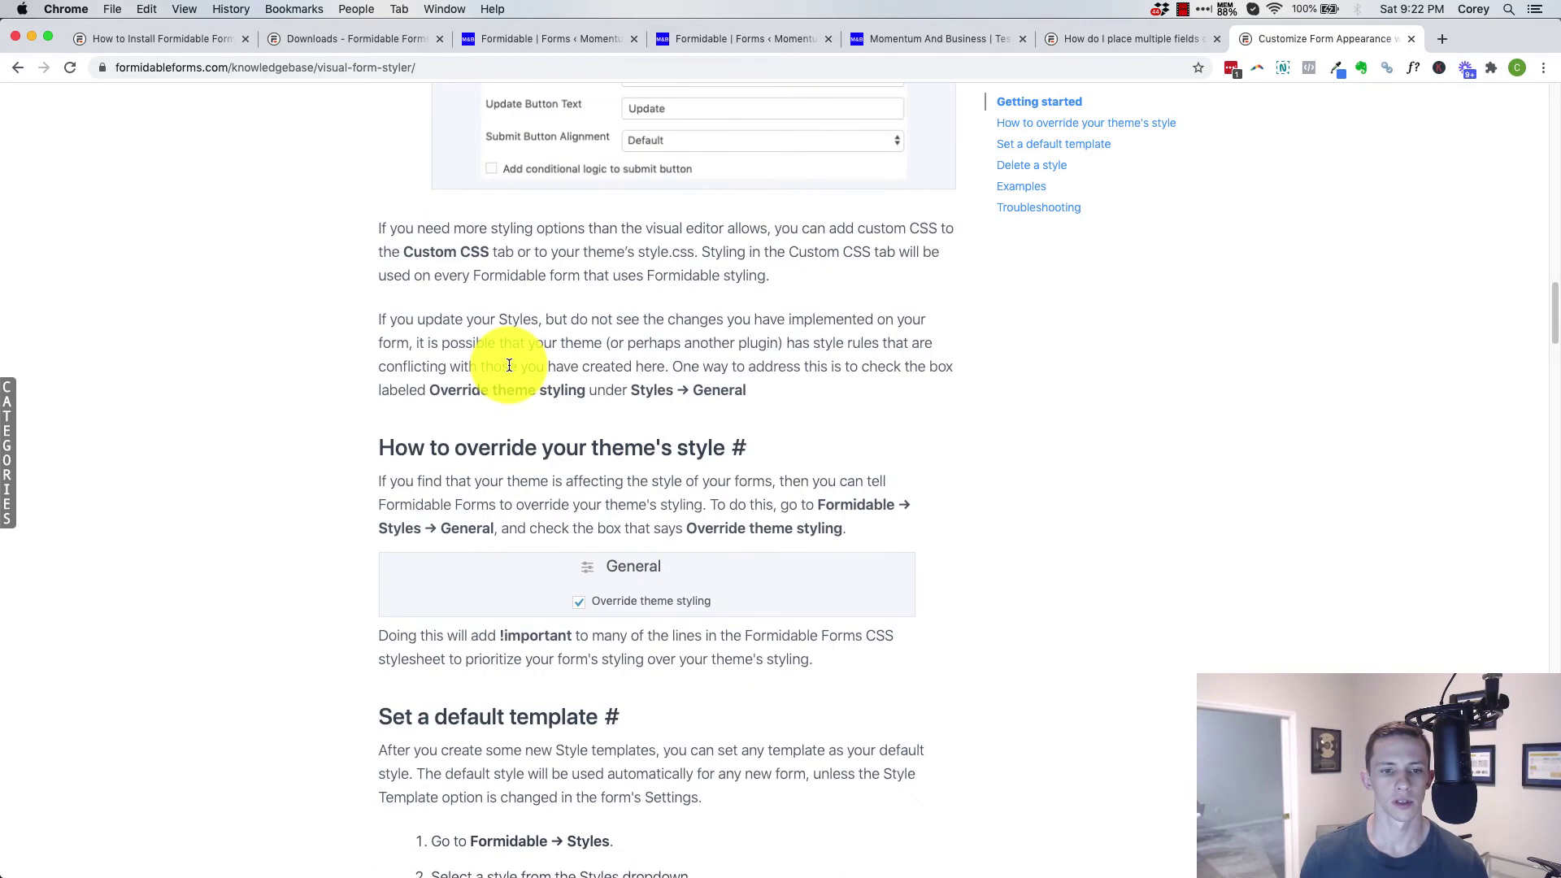
{"action": "scroll", "coordinate": [509, 365], "scroll_direction": "down", "scroll_amount": 3}
{"action": "scroll", "coordinate": [509, 368], "scroll_direction": "down", "scroll_amount": 7}
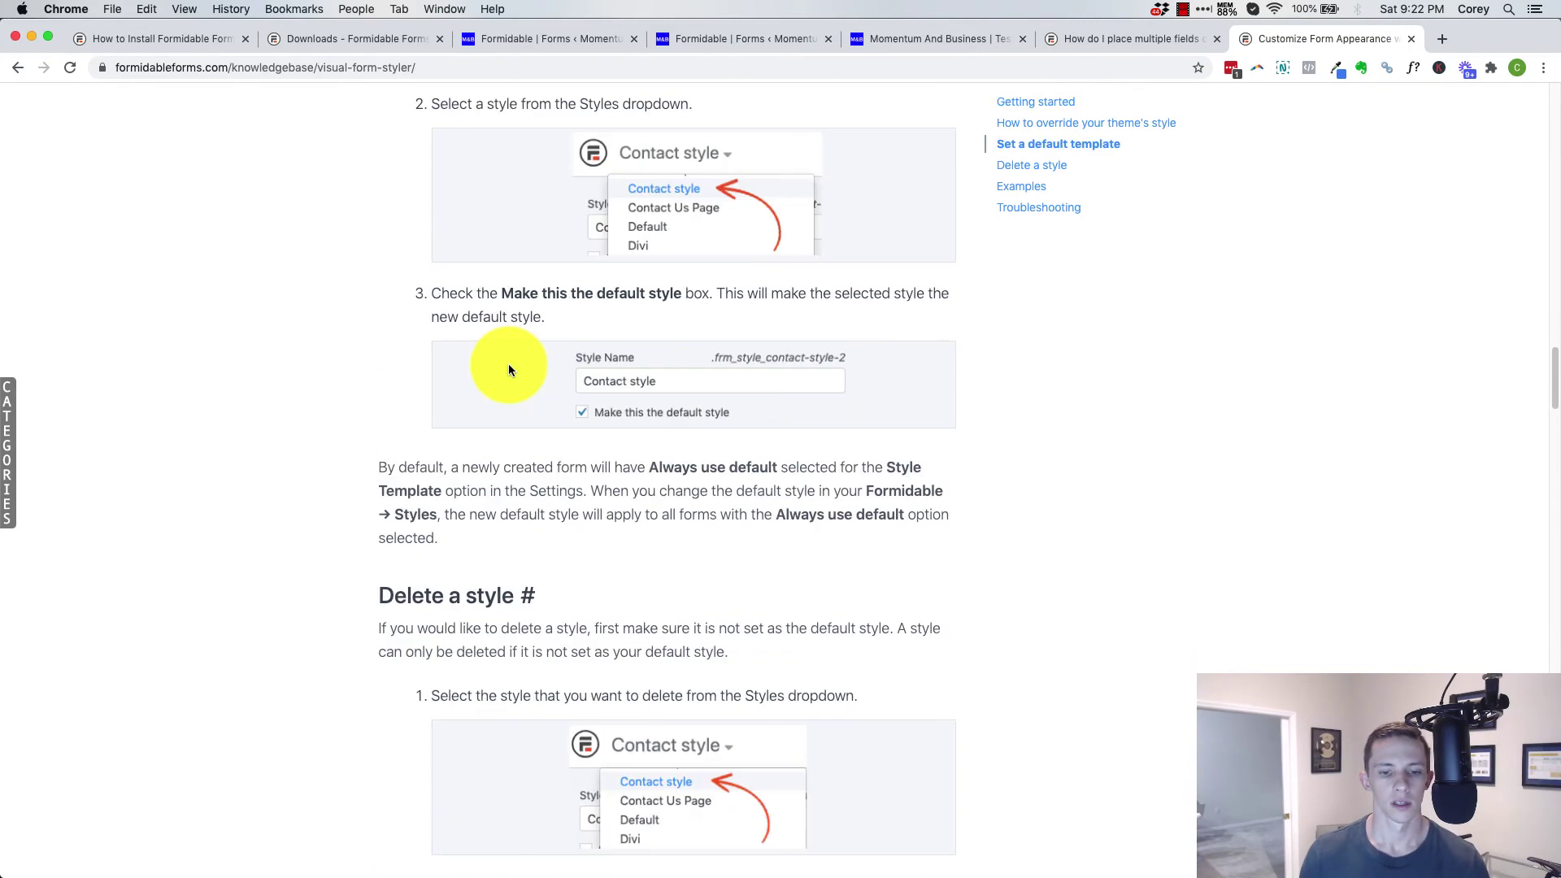
{"action": "scroll", "coordinate": [510, 364], "scroll_direction": "down", "scroll_amount": 3}
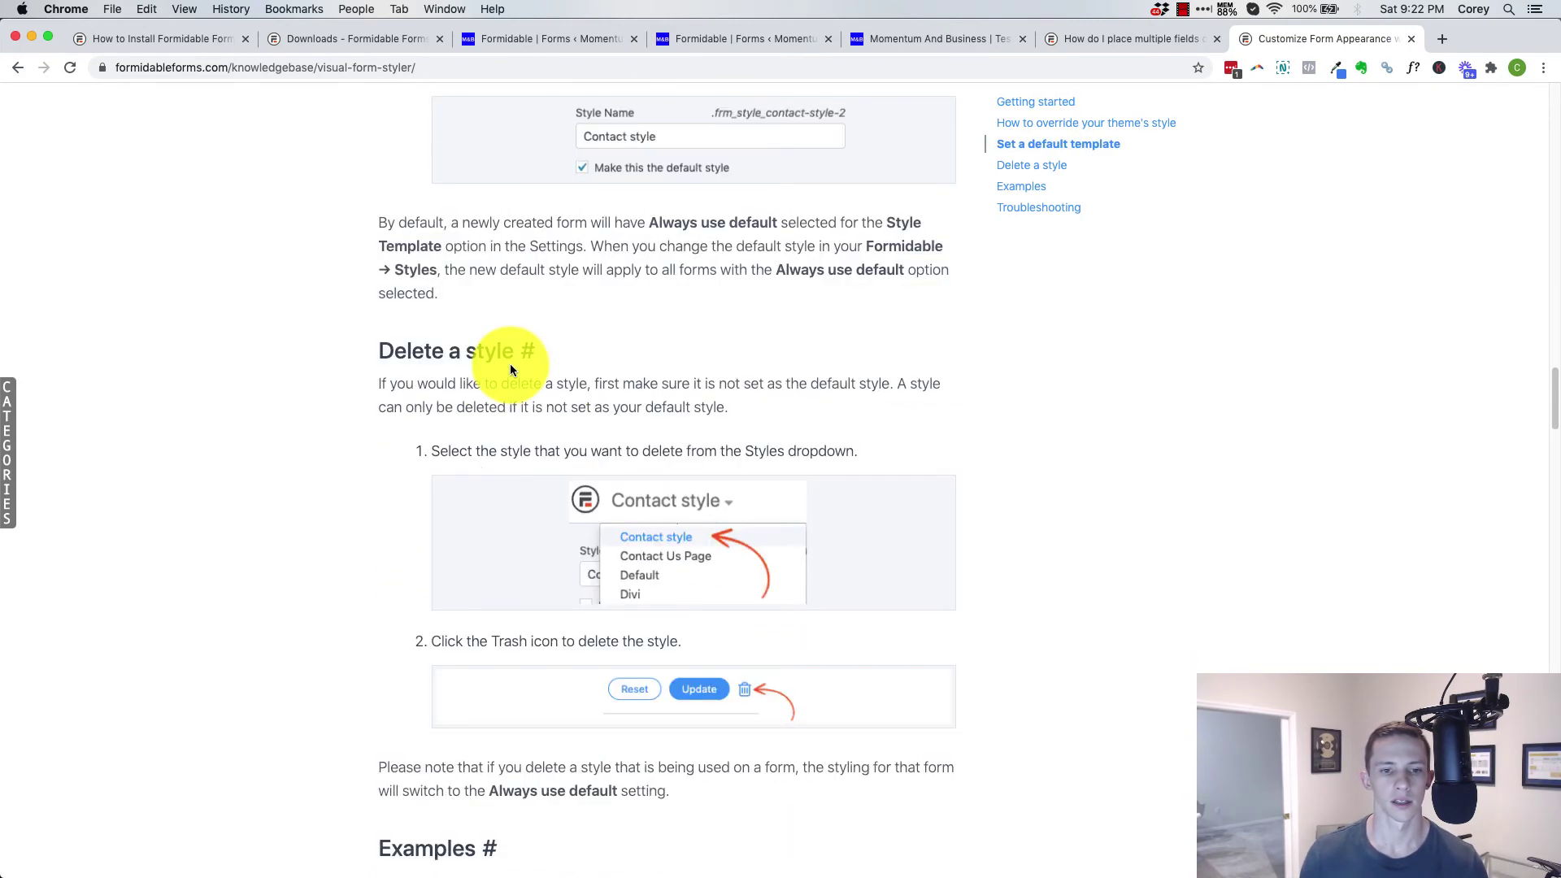
{"action": "scroll", "coordinate": [542, 381], "scroll_direction": "up", "scroll_amount": 7}
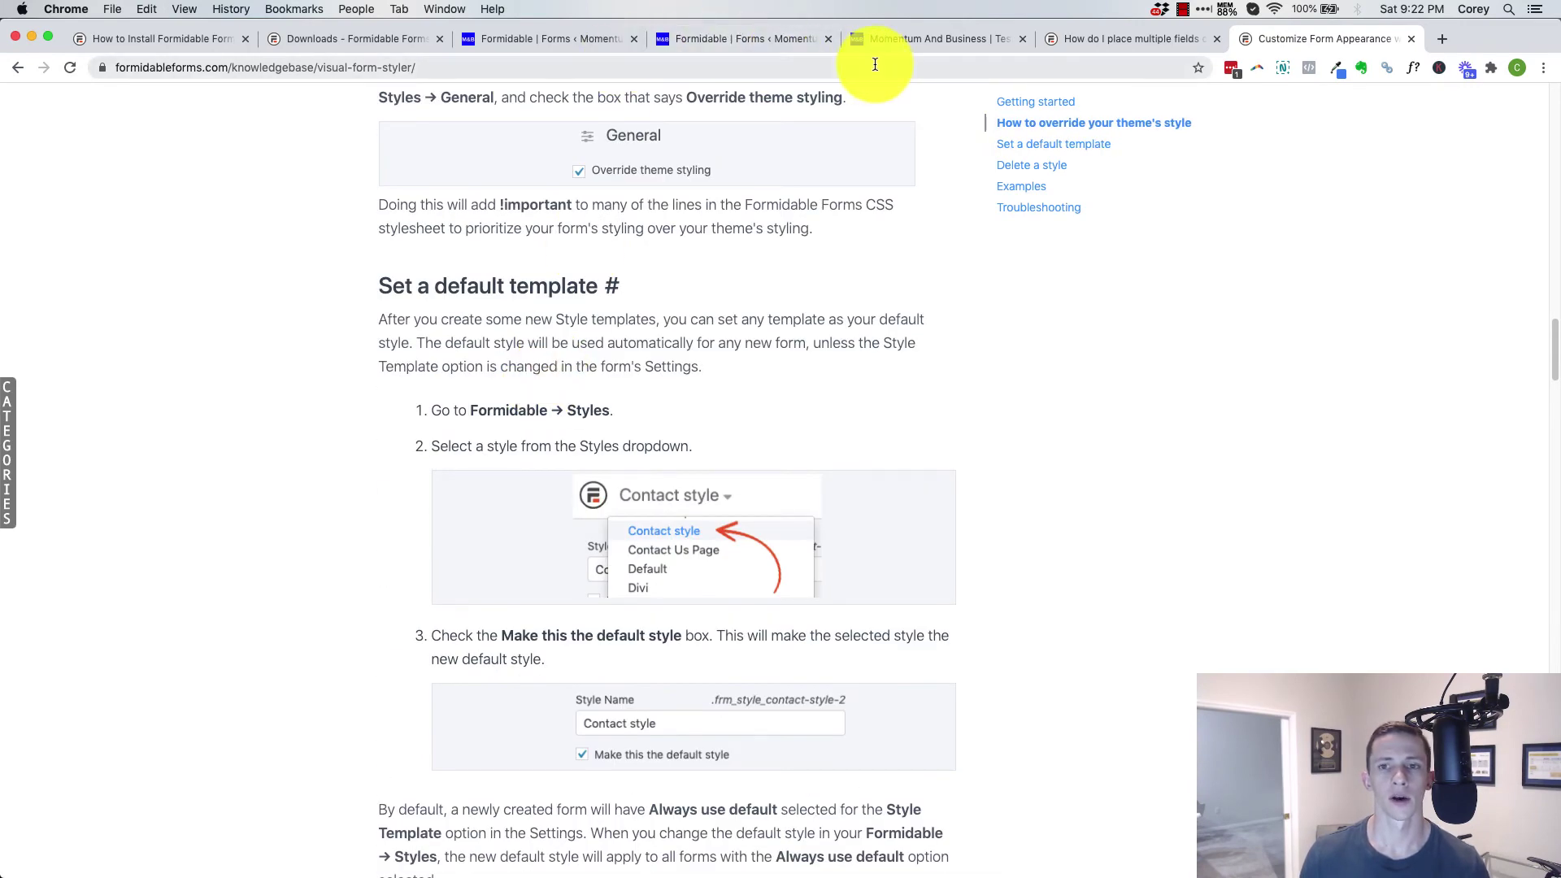
Return to the WordPress form builder, open Formidable's Styles section and create a new style named with the owner's first name plus "Test Form".
{"action": "left_click", "coordinate": [524, 43]}
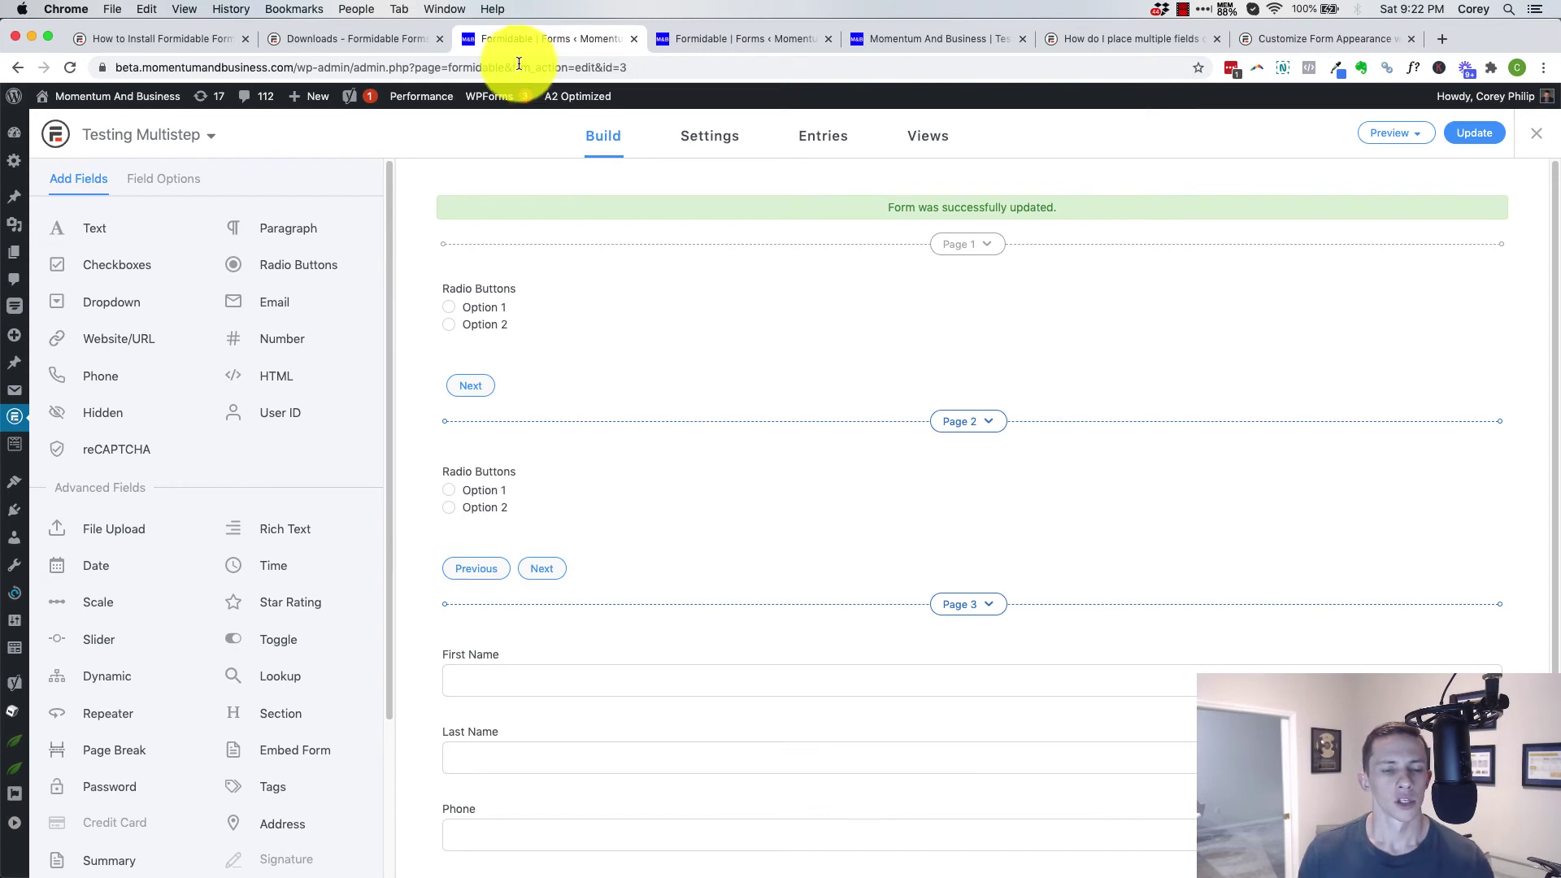
{"action": "mouse_move", "coordinate": [8, 423]}
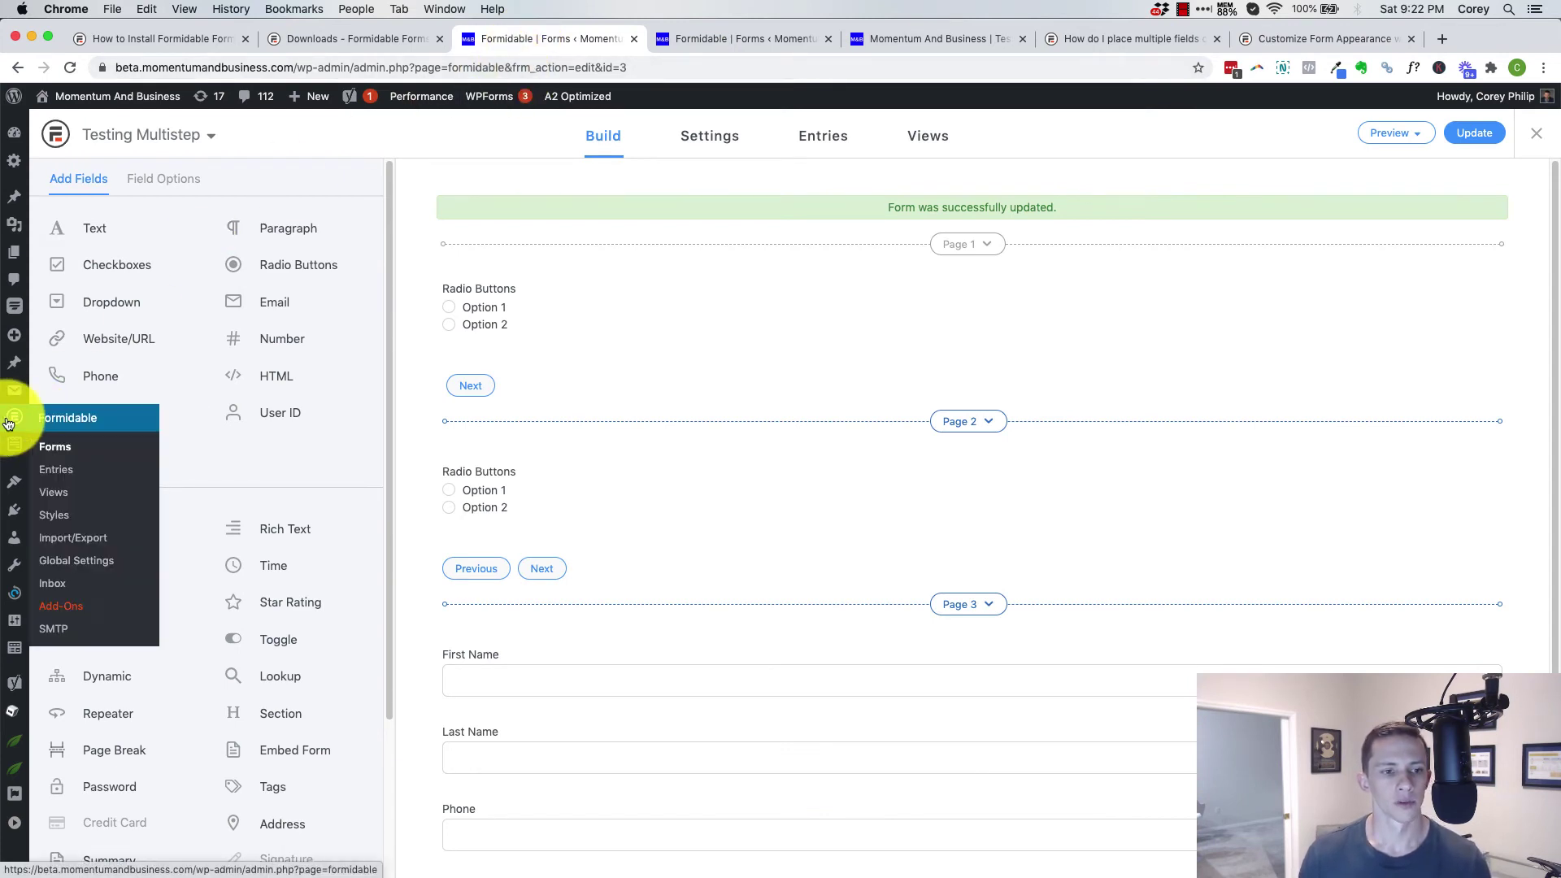
{"action": "left_click", "coordinate": [65, 496]}
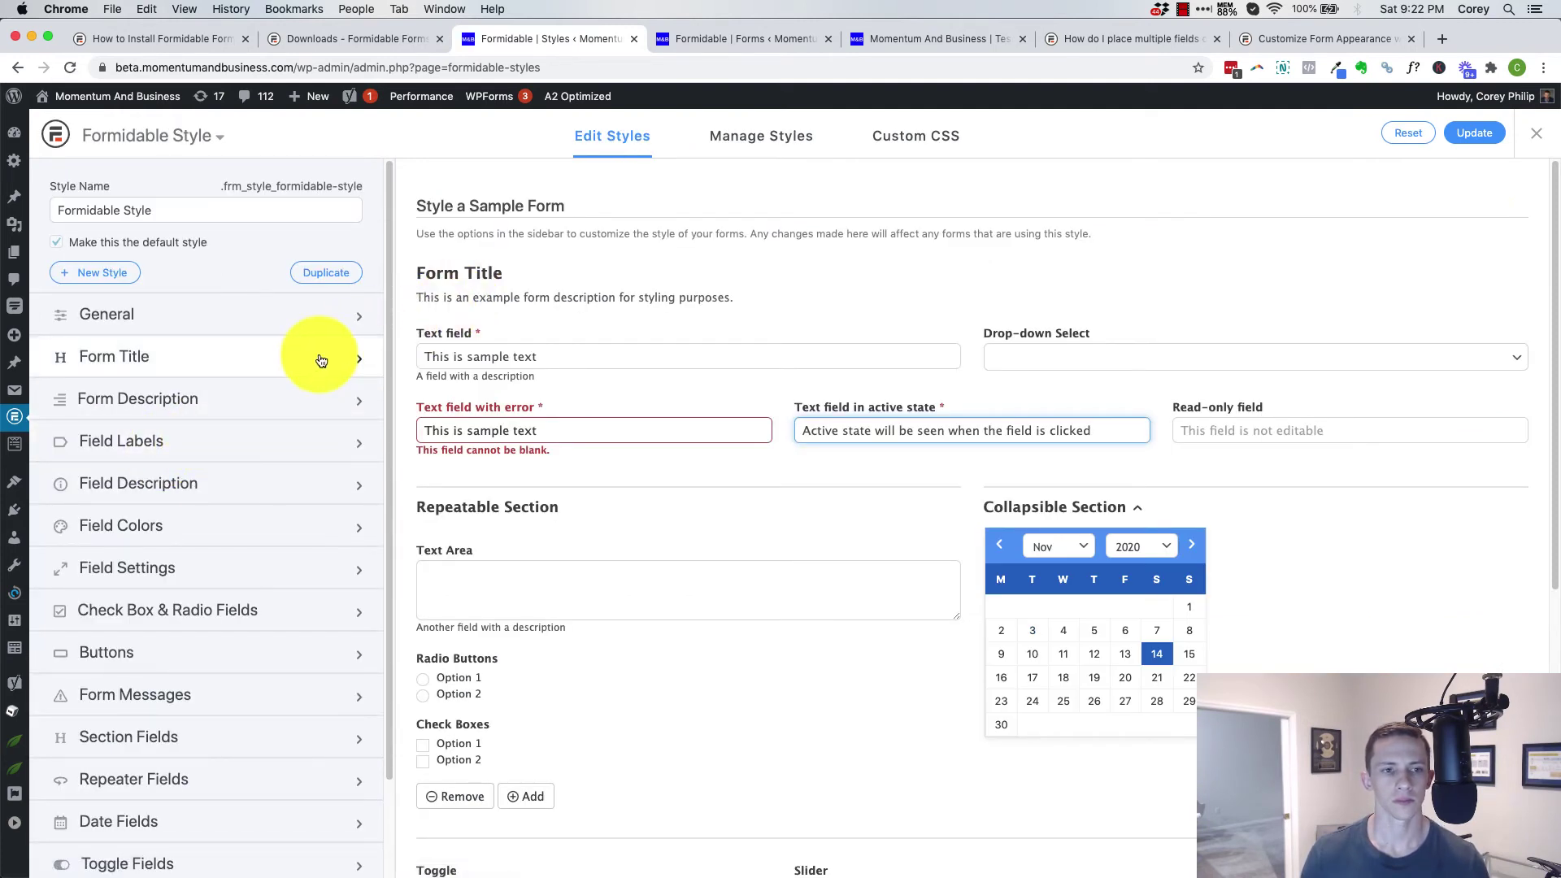
{"action": "left_click", "coordinate": [106, 279]}
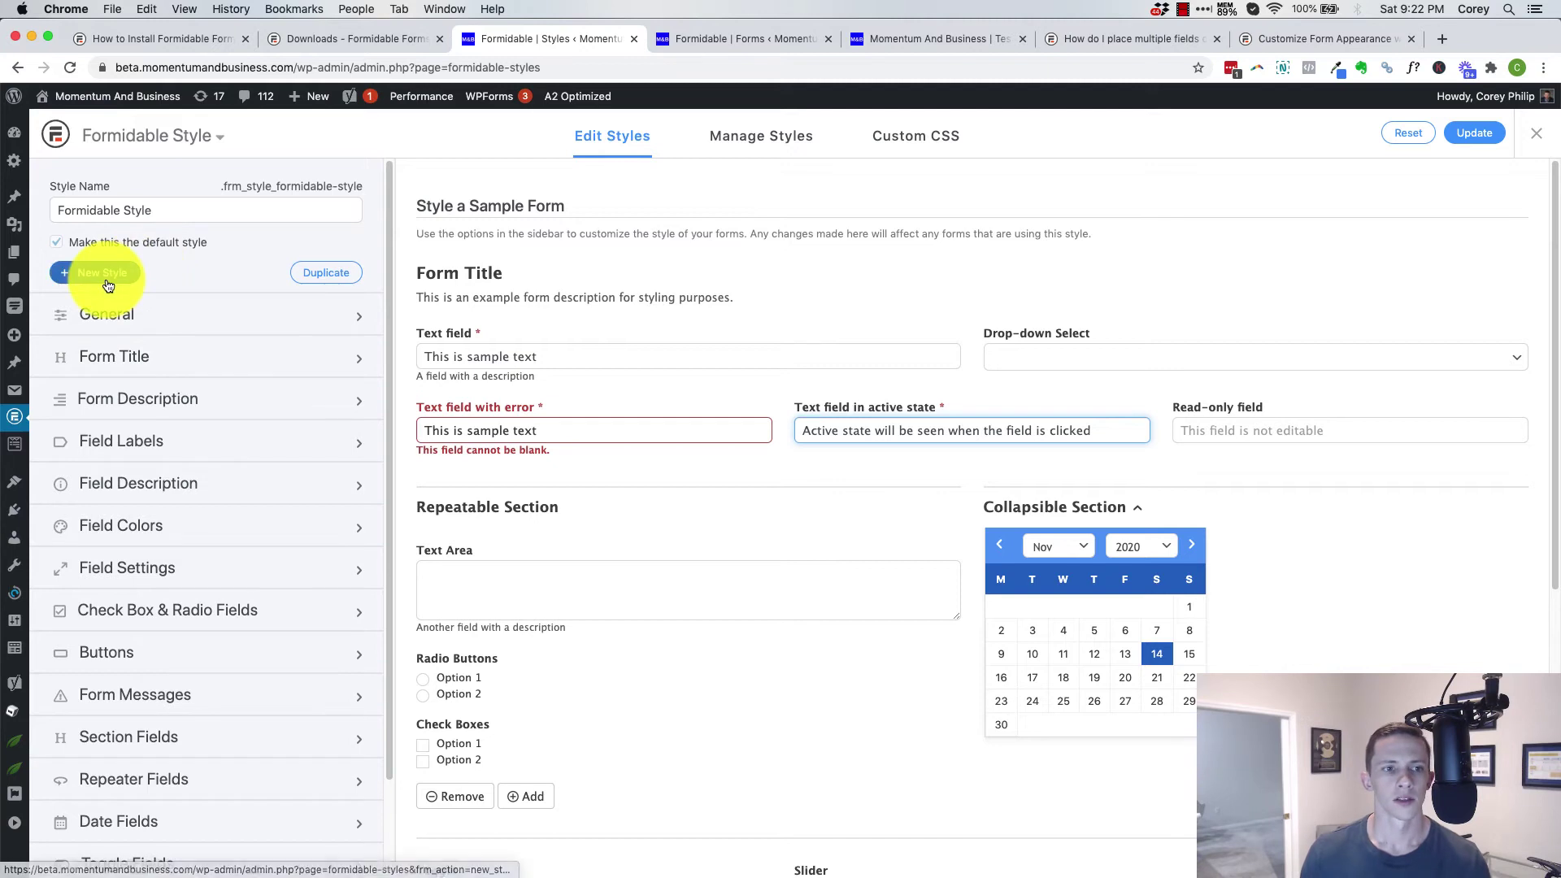
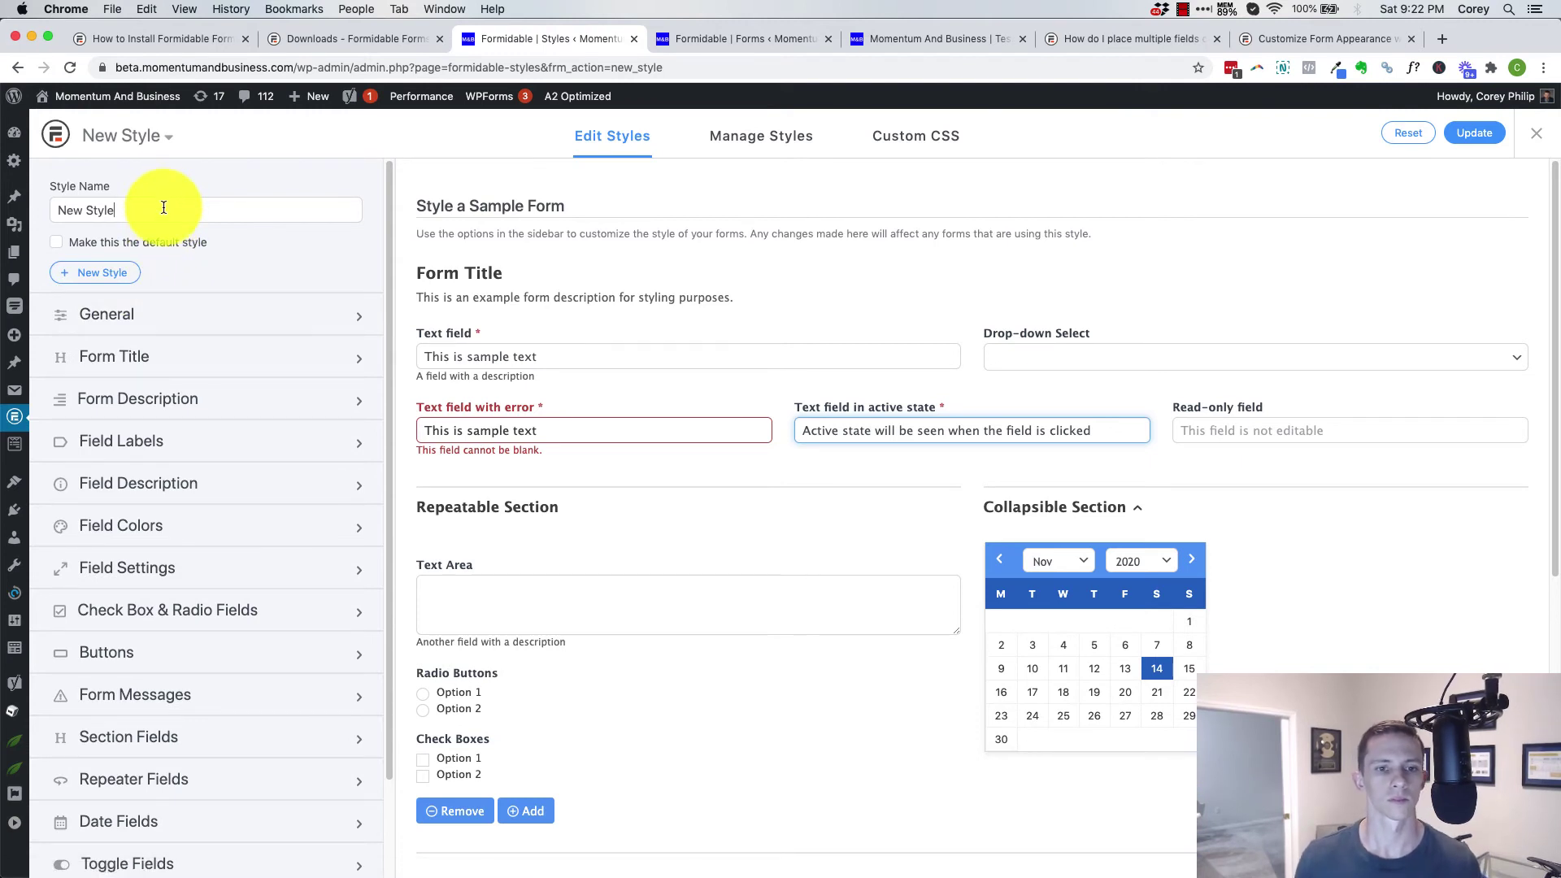
{"action": "left_click_drag", "start_coordinate": [199, 210], "coordinate": [59, 206]}
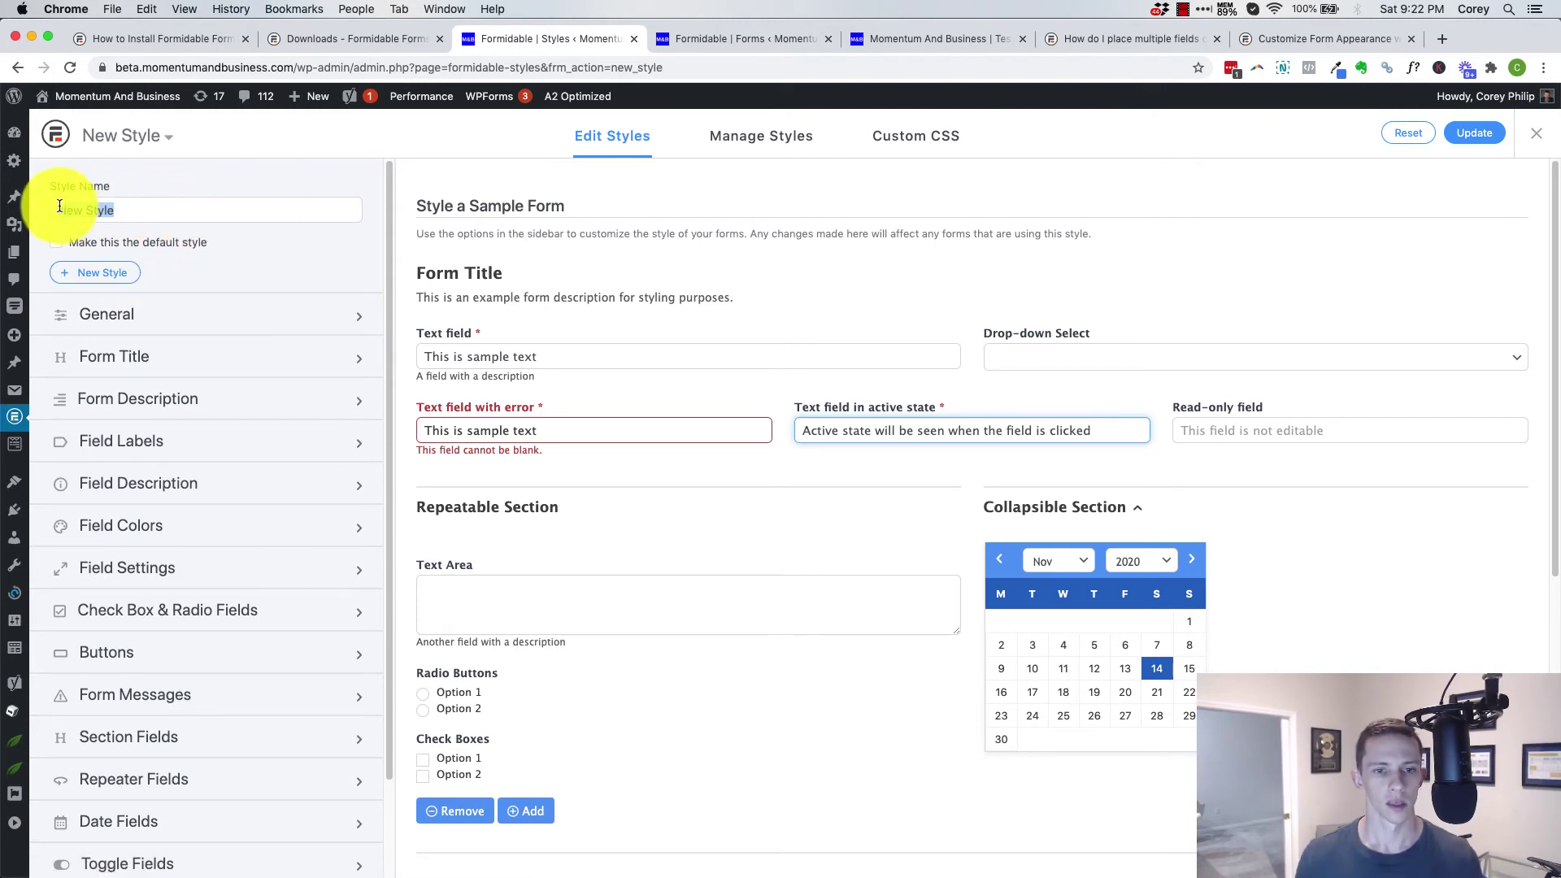
{"action": "type", "text": "Coreys Test Form"}
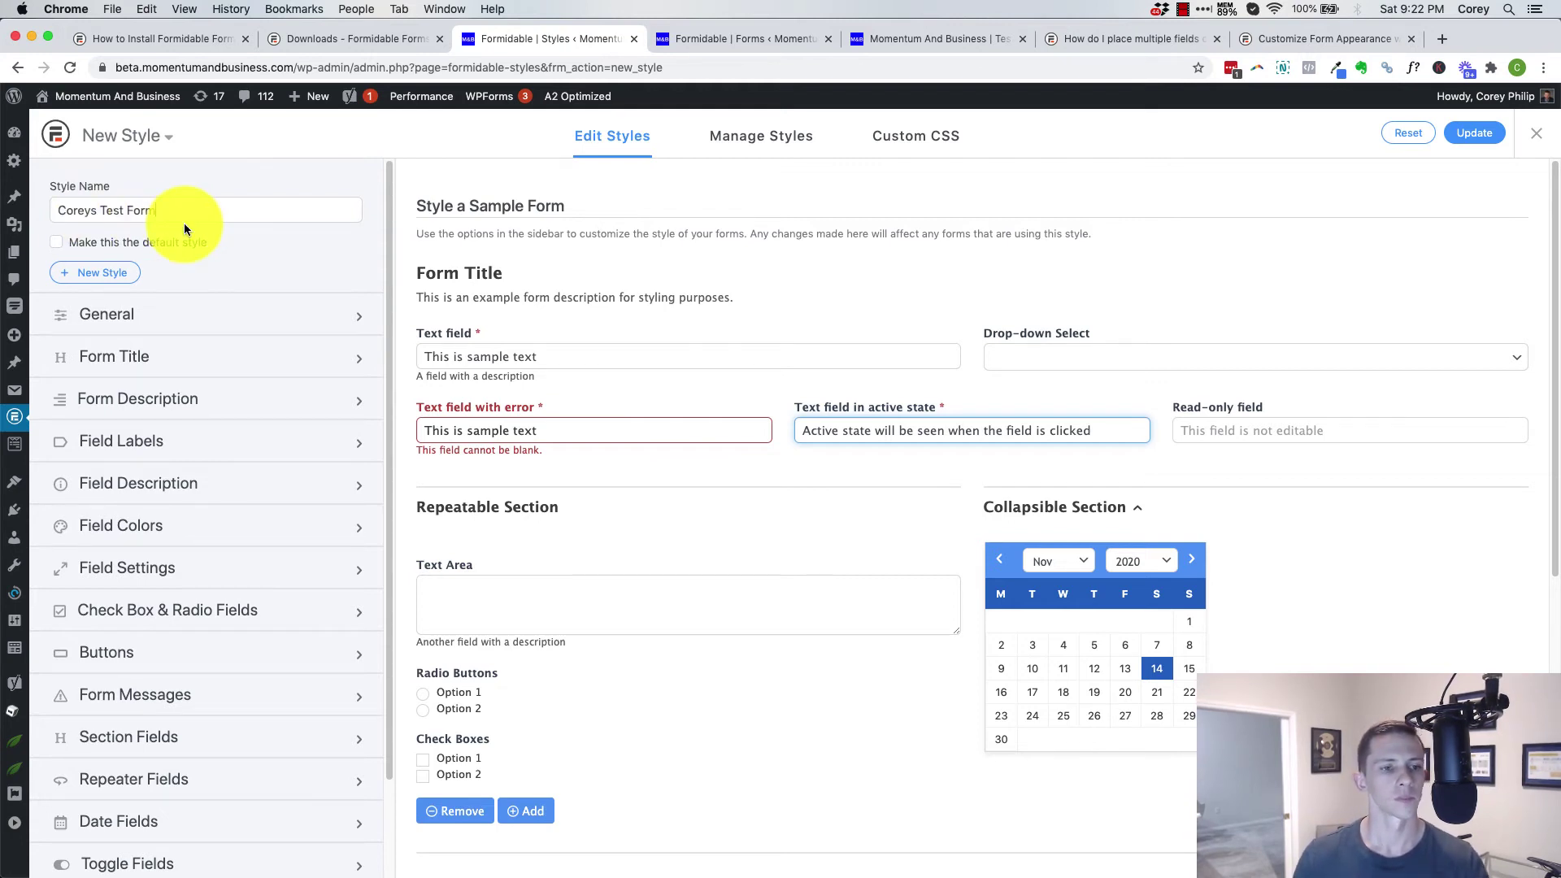
In the new style's General settings, set the alignment to center and the max width to 50%.
{"action": "left_click", "coordinate": [225, 311]}
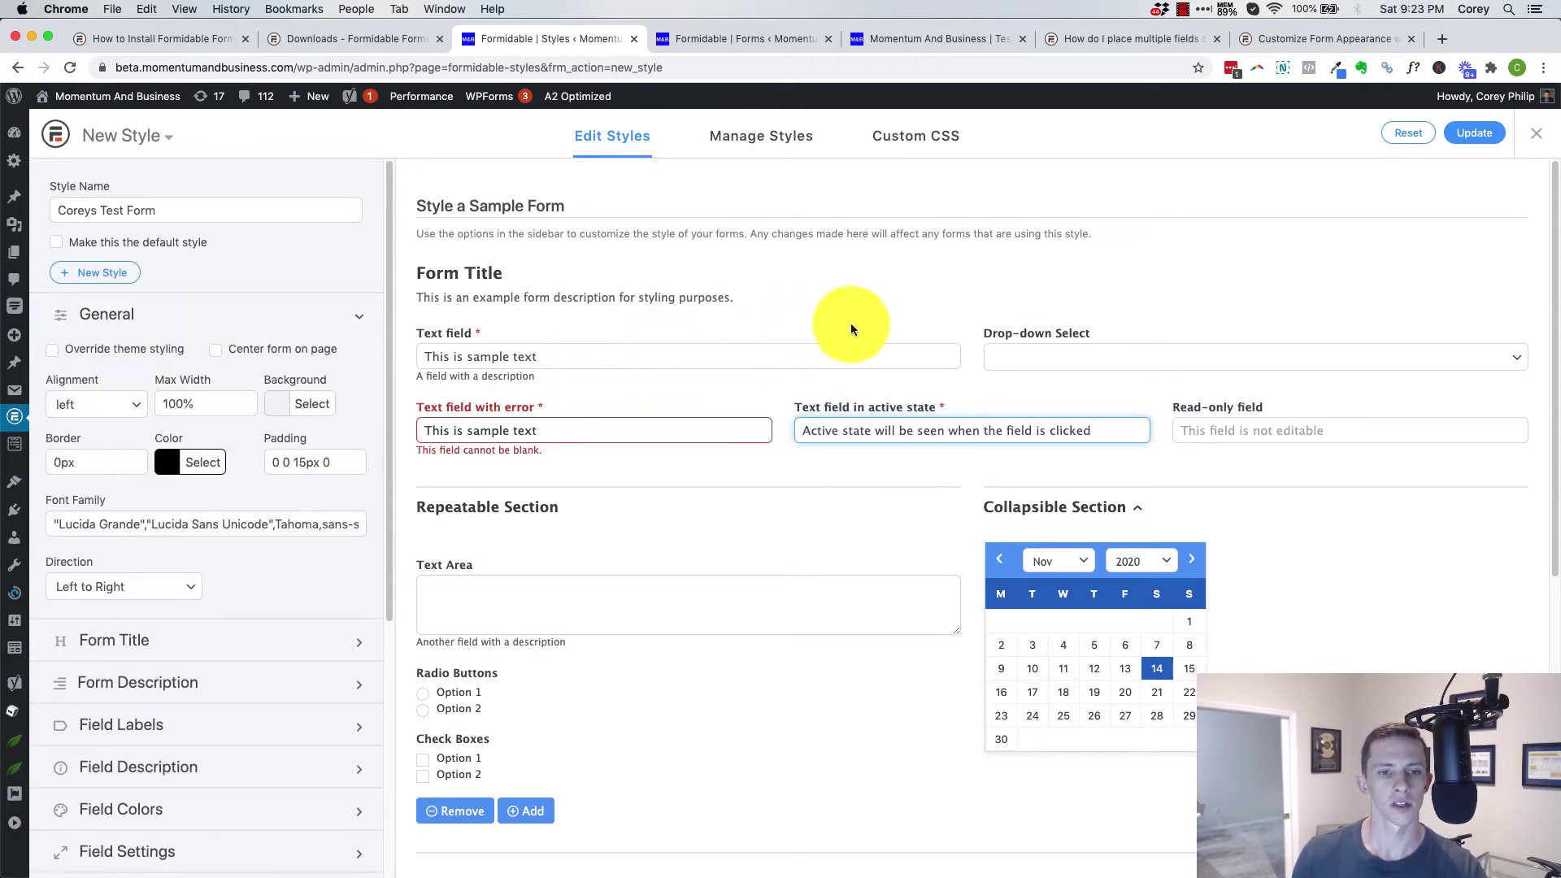
{"action": "scroll", "coordinate": [803, 314], "scroll_direction": "down", "scroll_amount": 5}
{"action": "scroll", "coordinate": [687, 412], "scroll_direction": "down", "scroll_amount": 3}
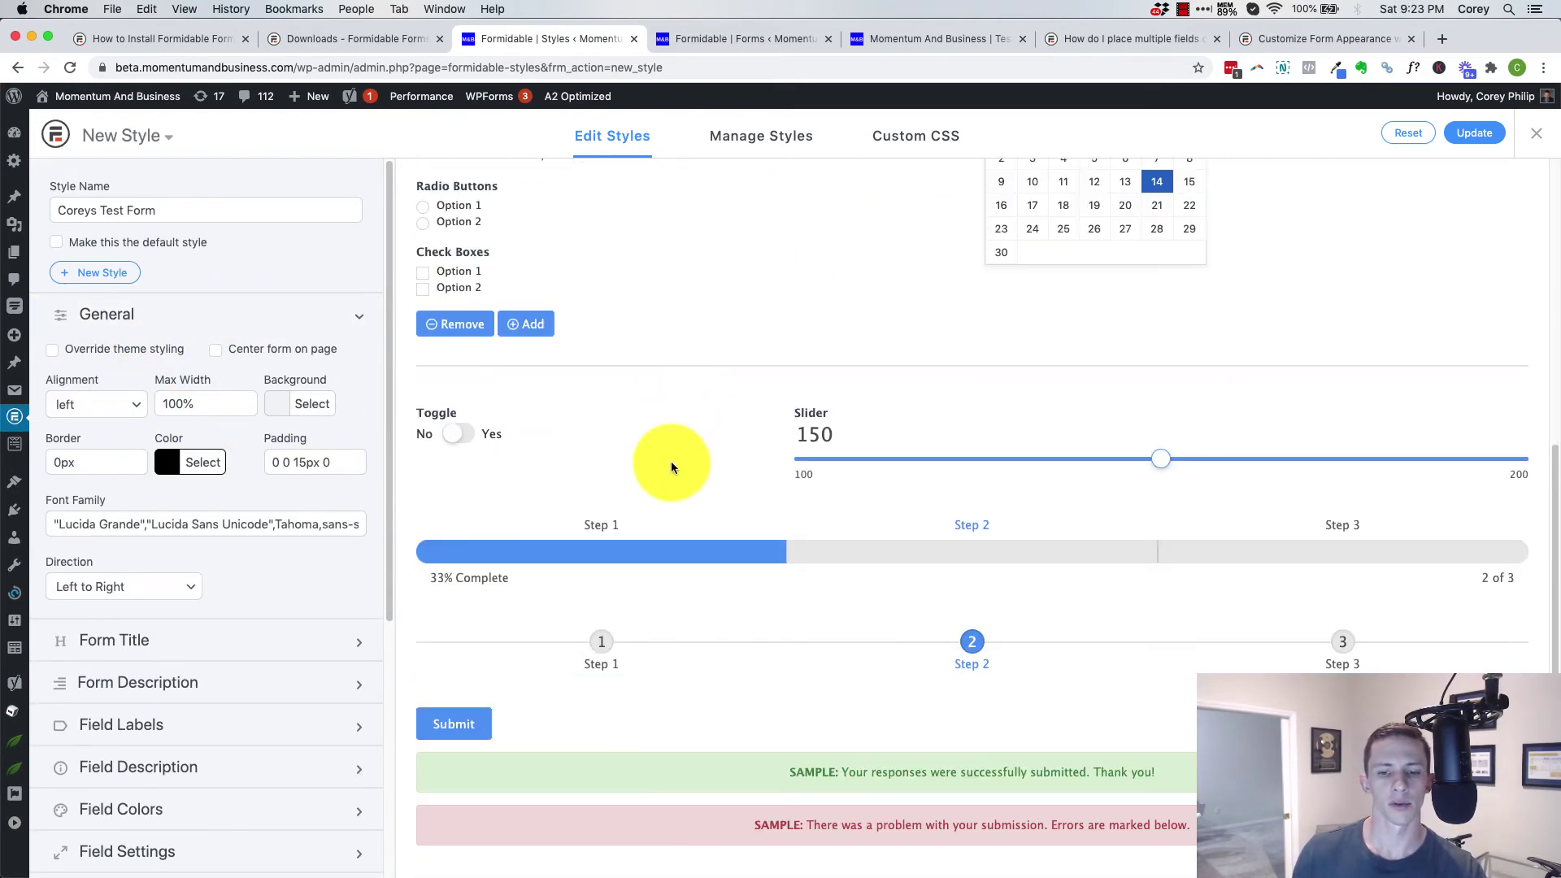
{"action": "scroll", "coordinate": [817, 595], "scroll_direction": "up", "scroll_amount": 8}
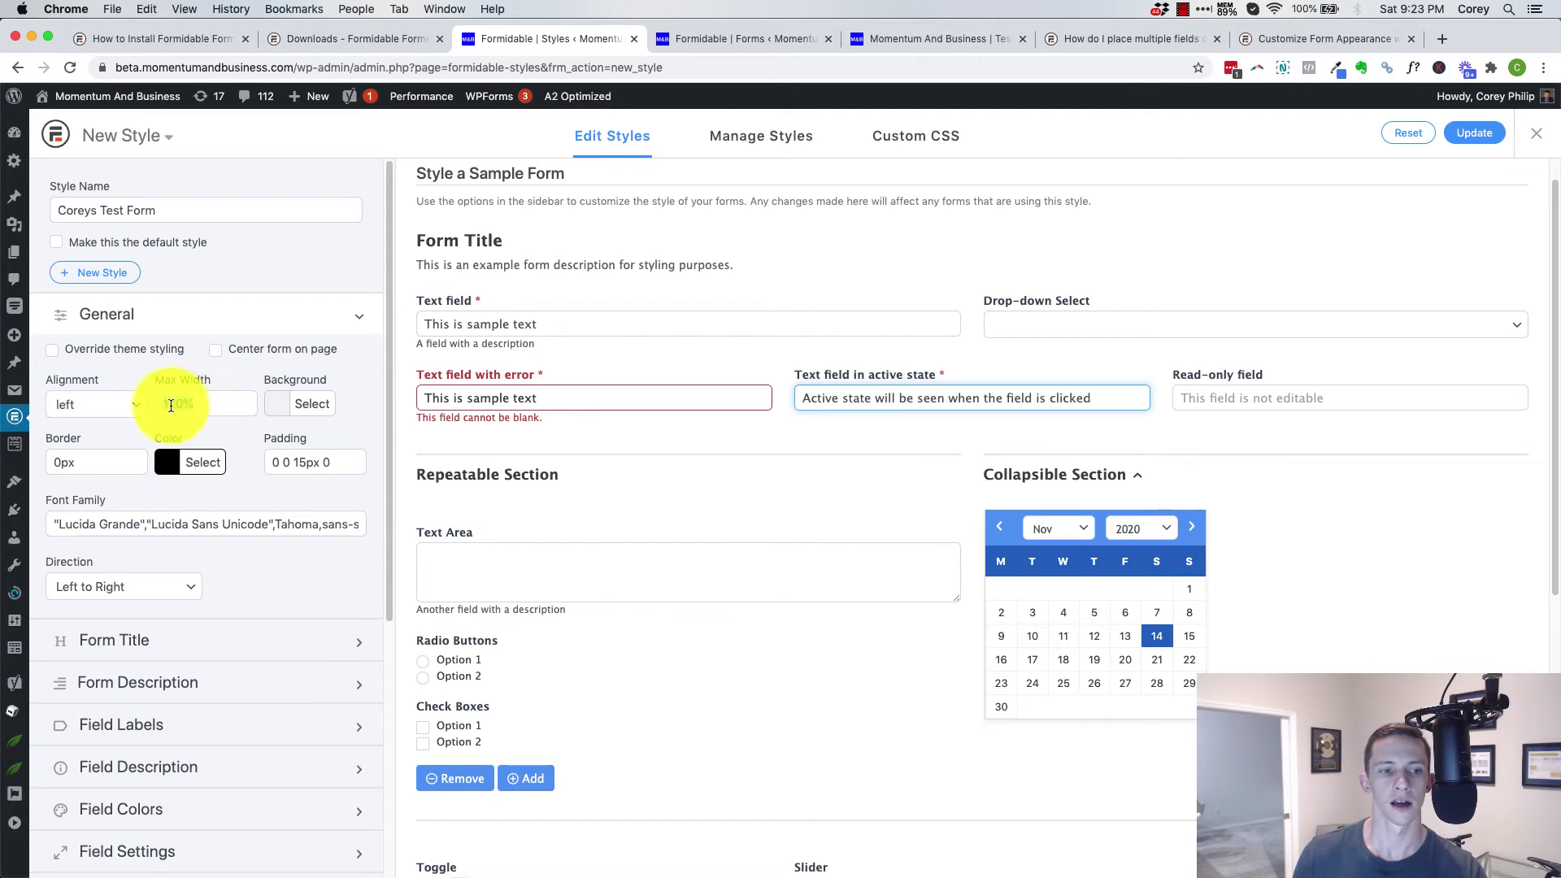
{"action": "left_click", "coordinate": [128, 404]}
{"action": "left_click", "coordinate": [112, 439]}
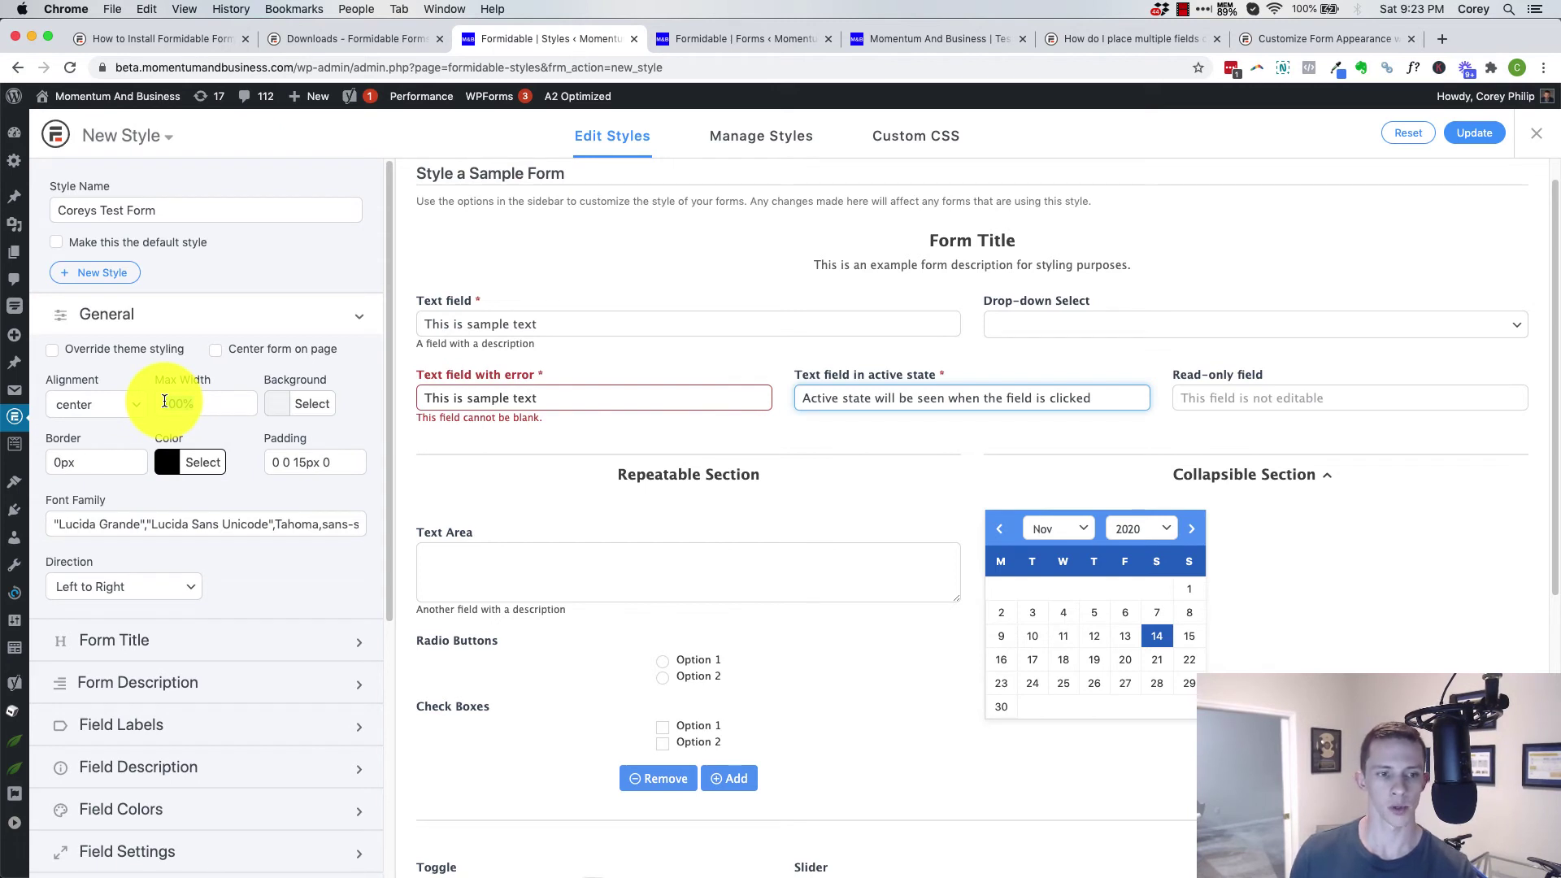
{"action": "type", "text": "50"}
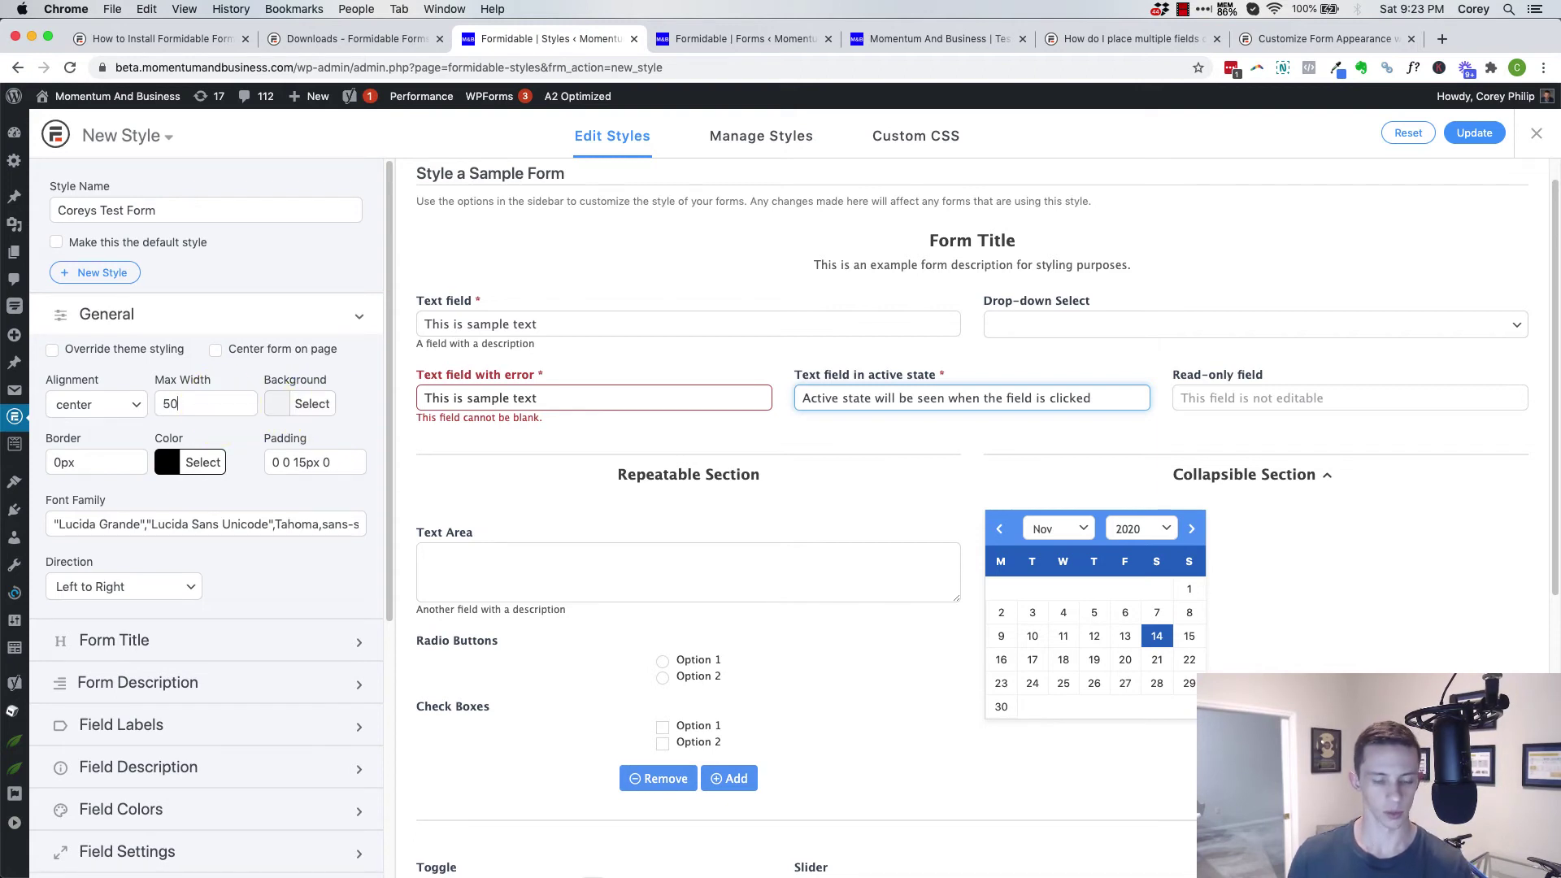
{"action": "left_click", "coordinate": [369, 431]}
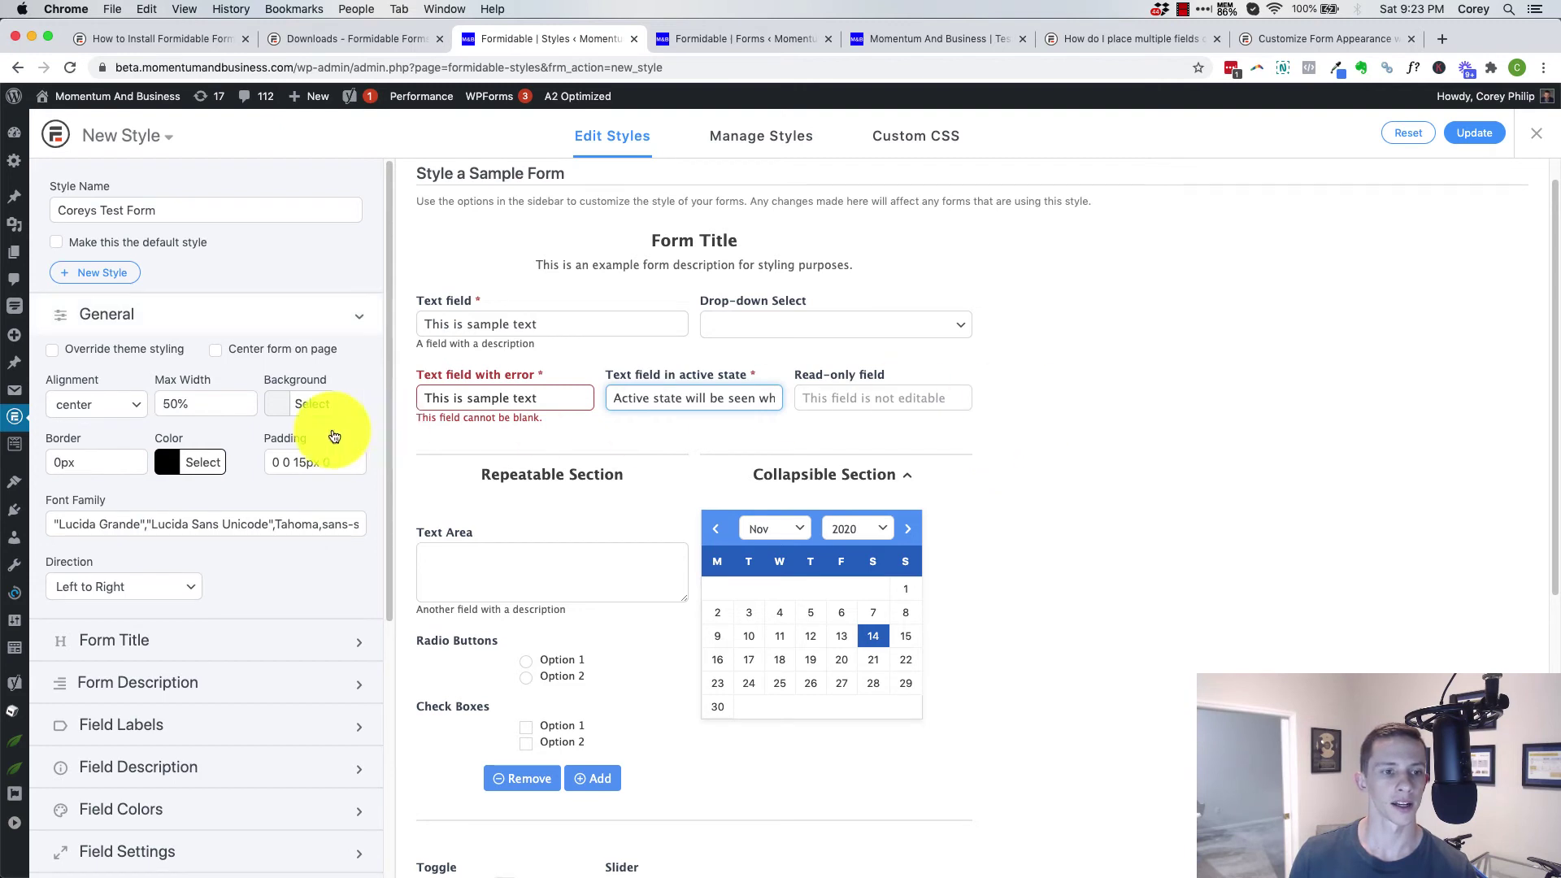
Try the right and left alignments on the sample form, then set the alignment back to center.
{"action": "left_click", "coordinate": [92, 404]}
{"action": "left_click", "coordinate": [99, 387]}
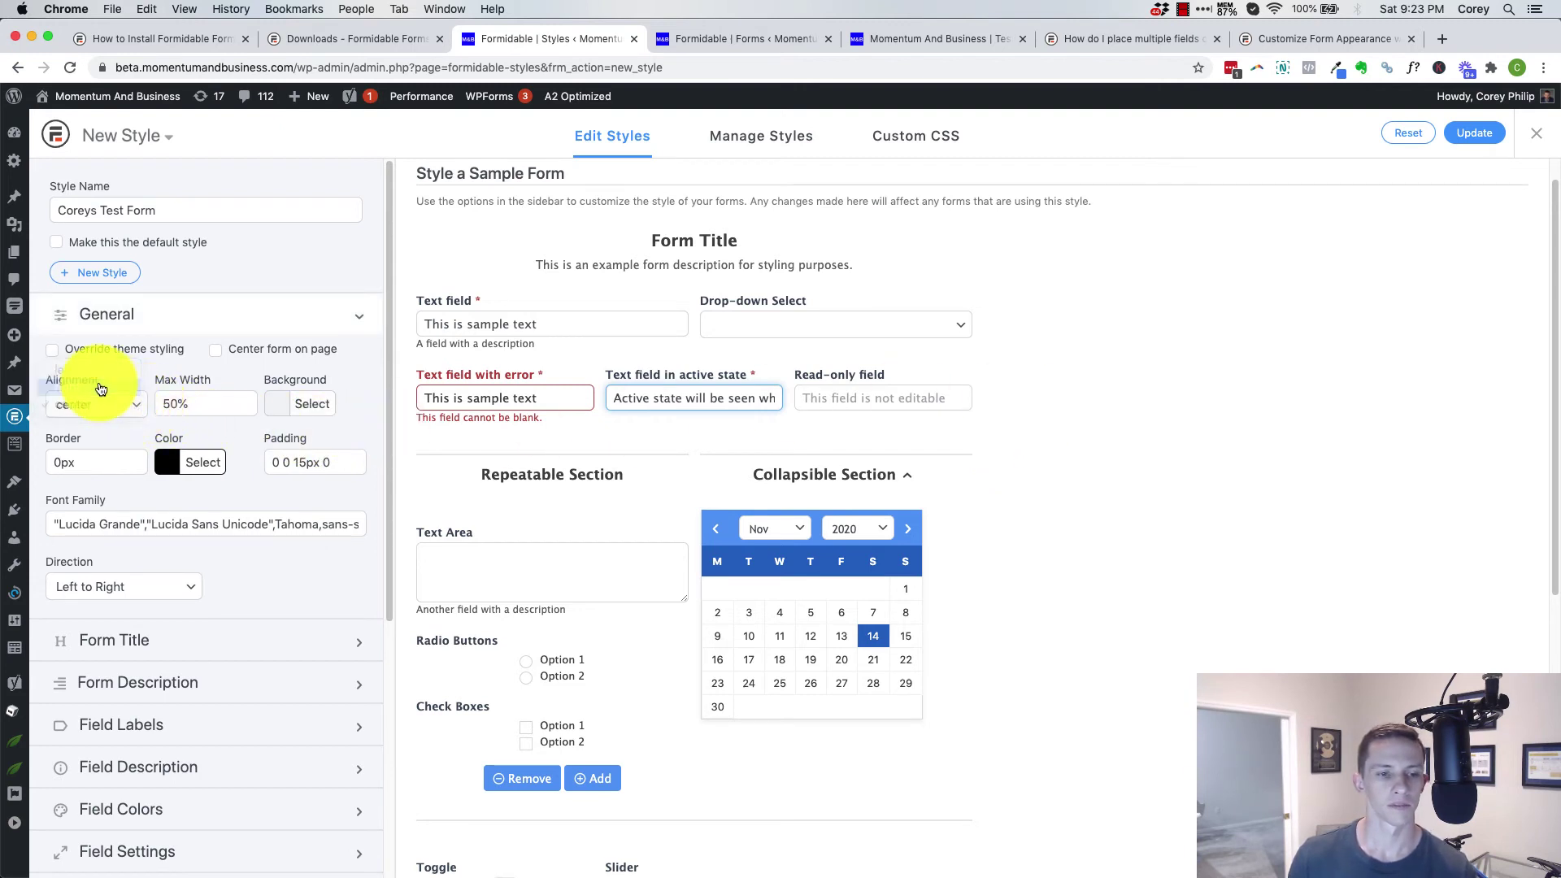
{"action": "left_click", "coordinate": [114, 407]}
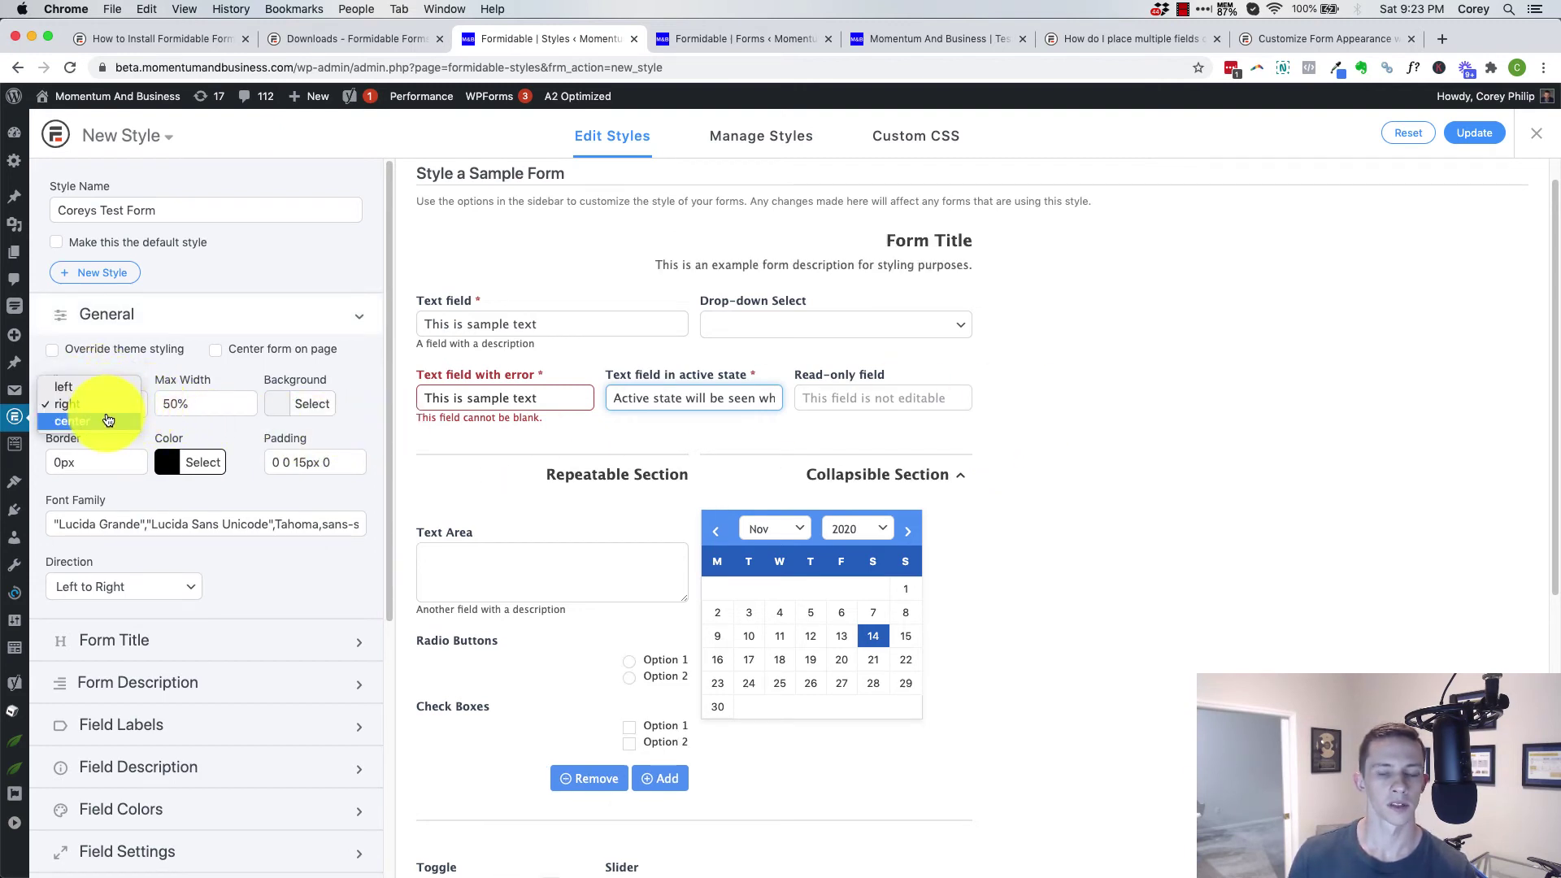
{"action": "left_click", "coordinate": [109, 422]}
{"action": "left_click", "coordinate": [87, 407]}
{"action": "left_click", "coordinate": [90, 376]}
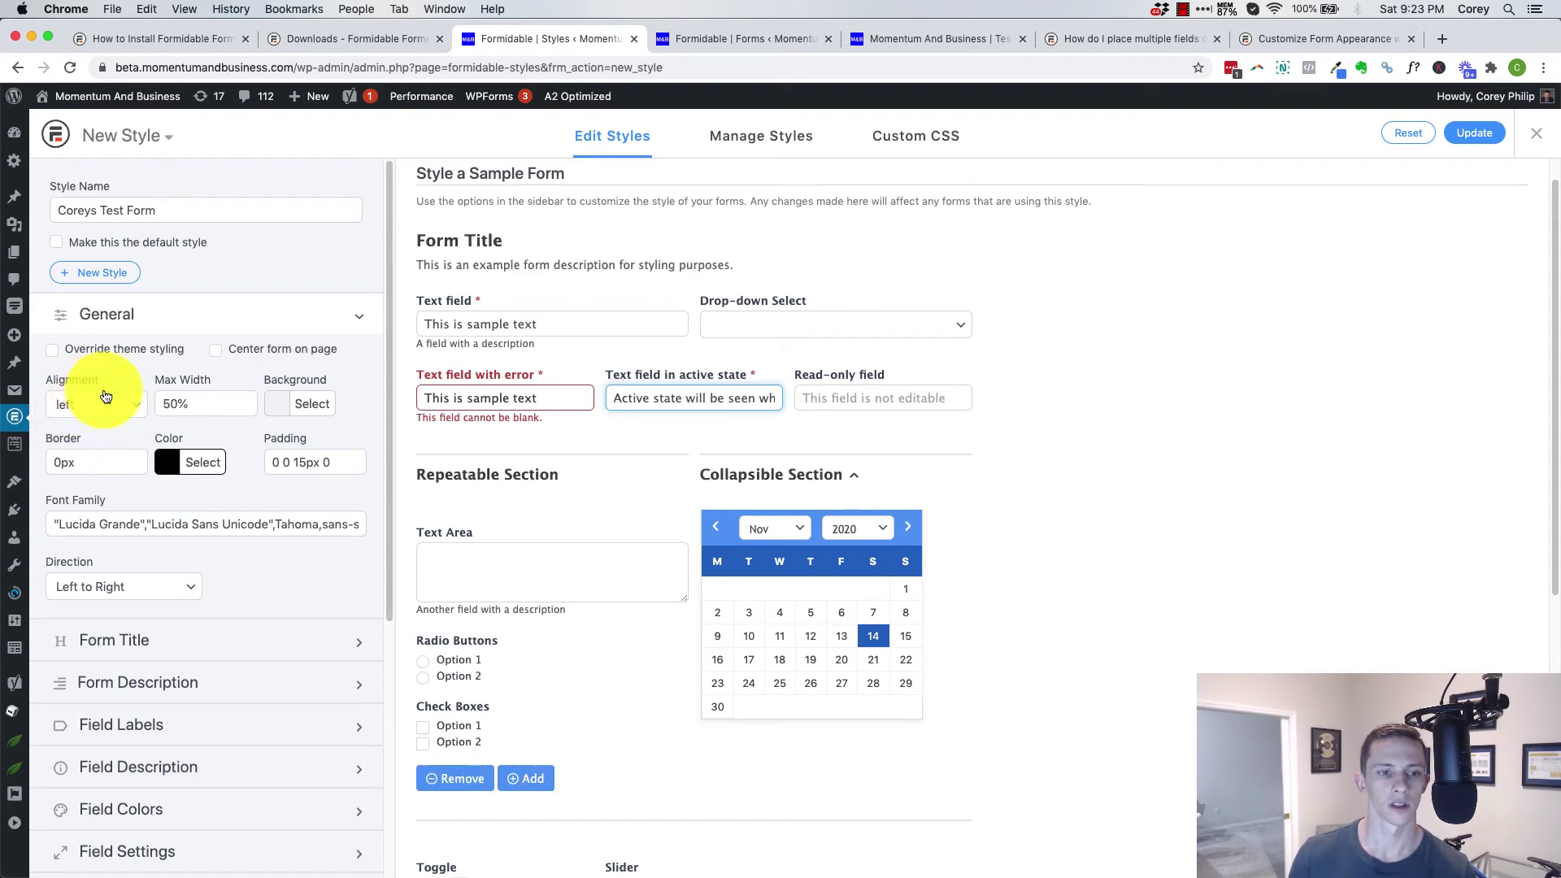
{"action": "left_click", "coordinate": [92, 403]}
{"action": "left_click", "coordinate": [99, 437]}
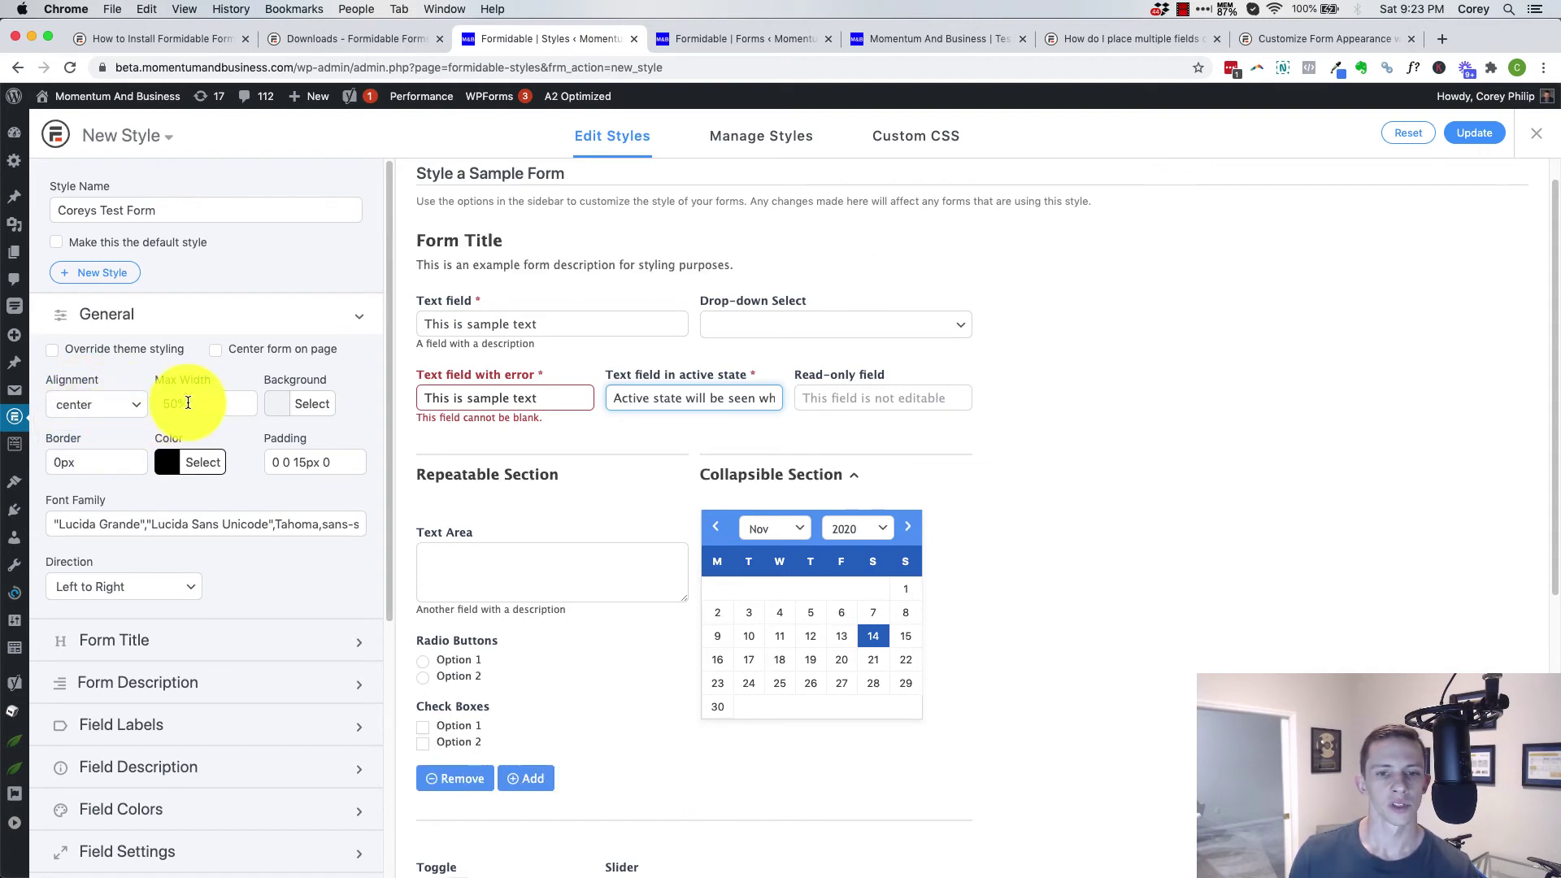
Set the form background color to white (#ffffff) and enable centering the form on the page.
{"action": "left_click", "coordinate": [292, 404]}
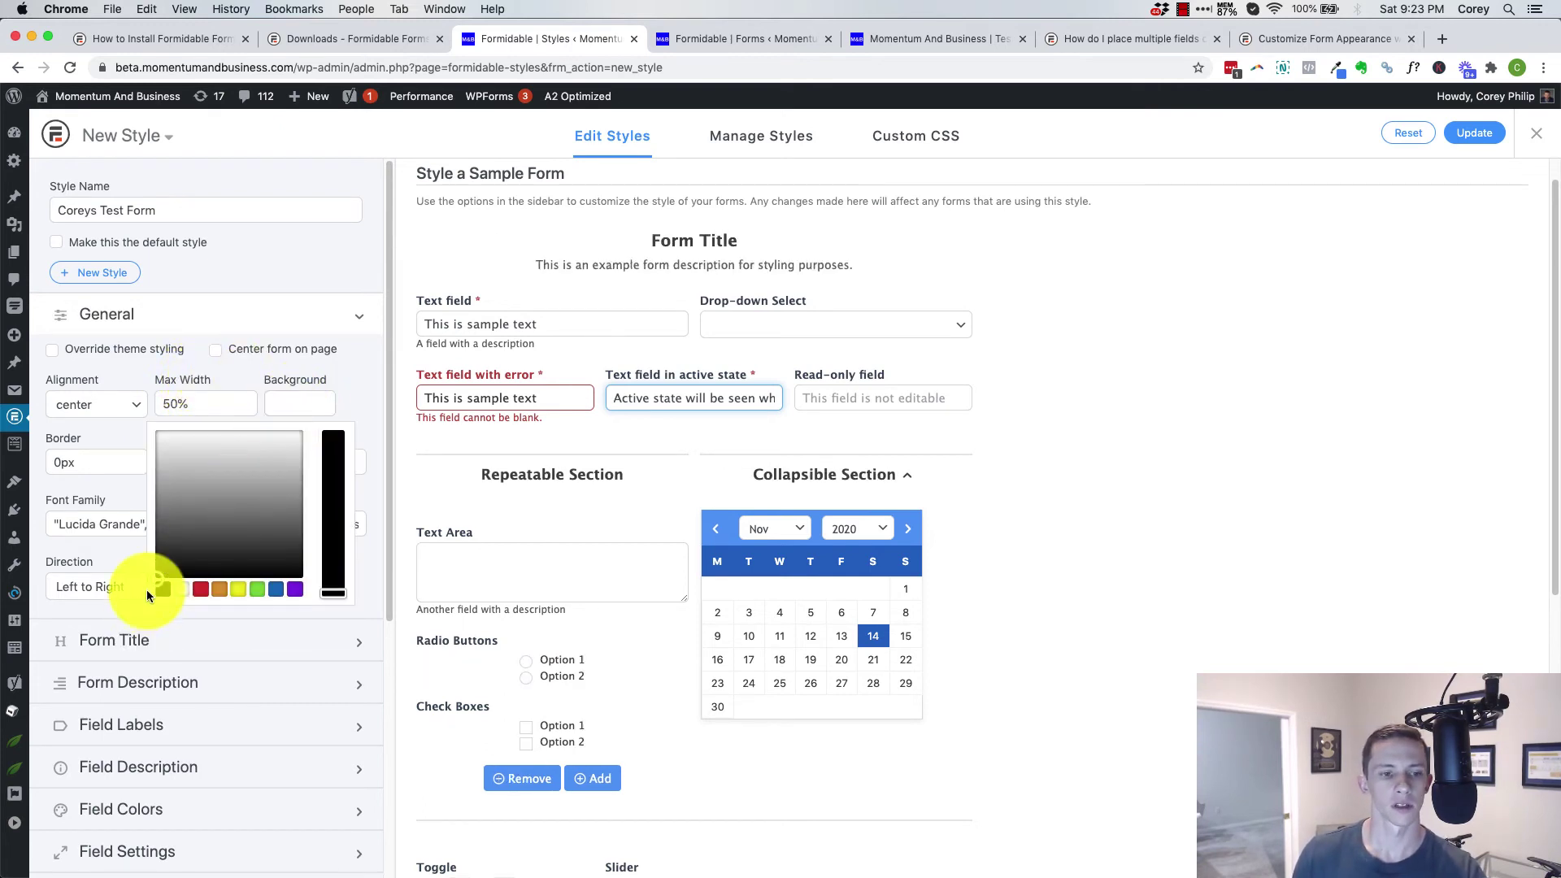
{"action": "left_click", "coordinate": [273, 431]}
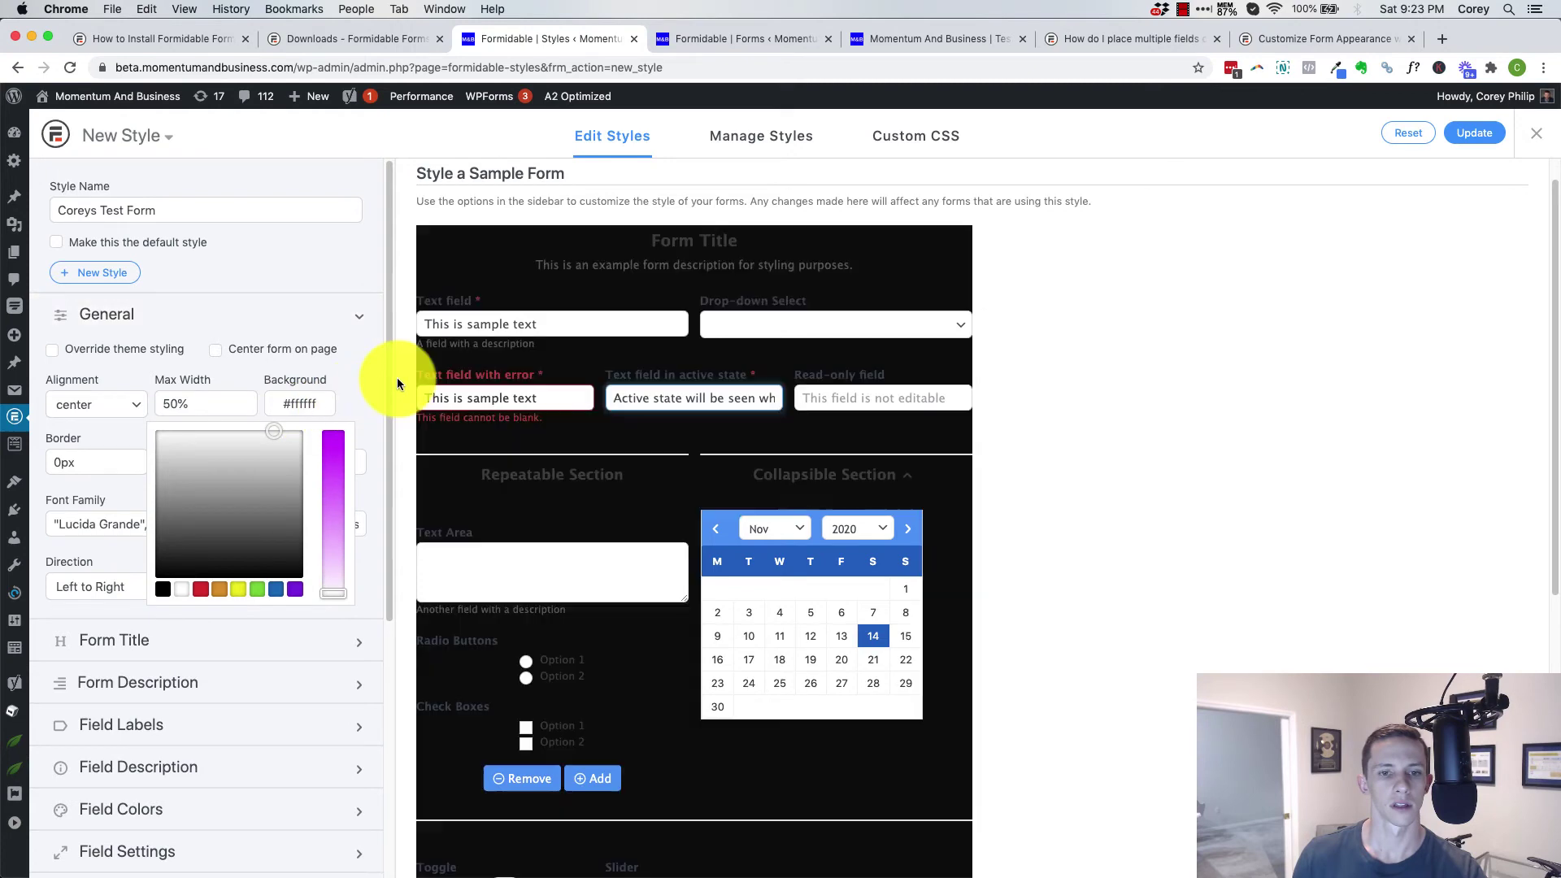
{"action": "left_click", "coordinate": [397, 377]}
{"action": "left_click", "coordinate": [284, 409]}
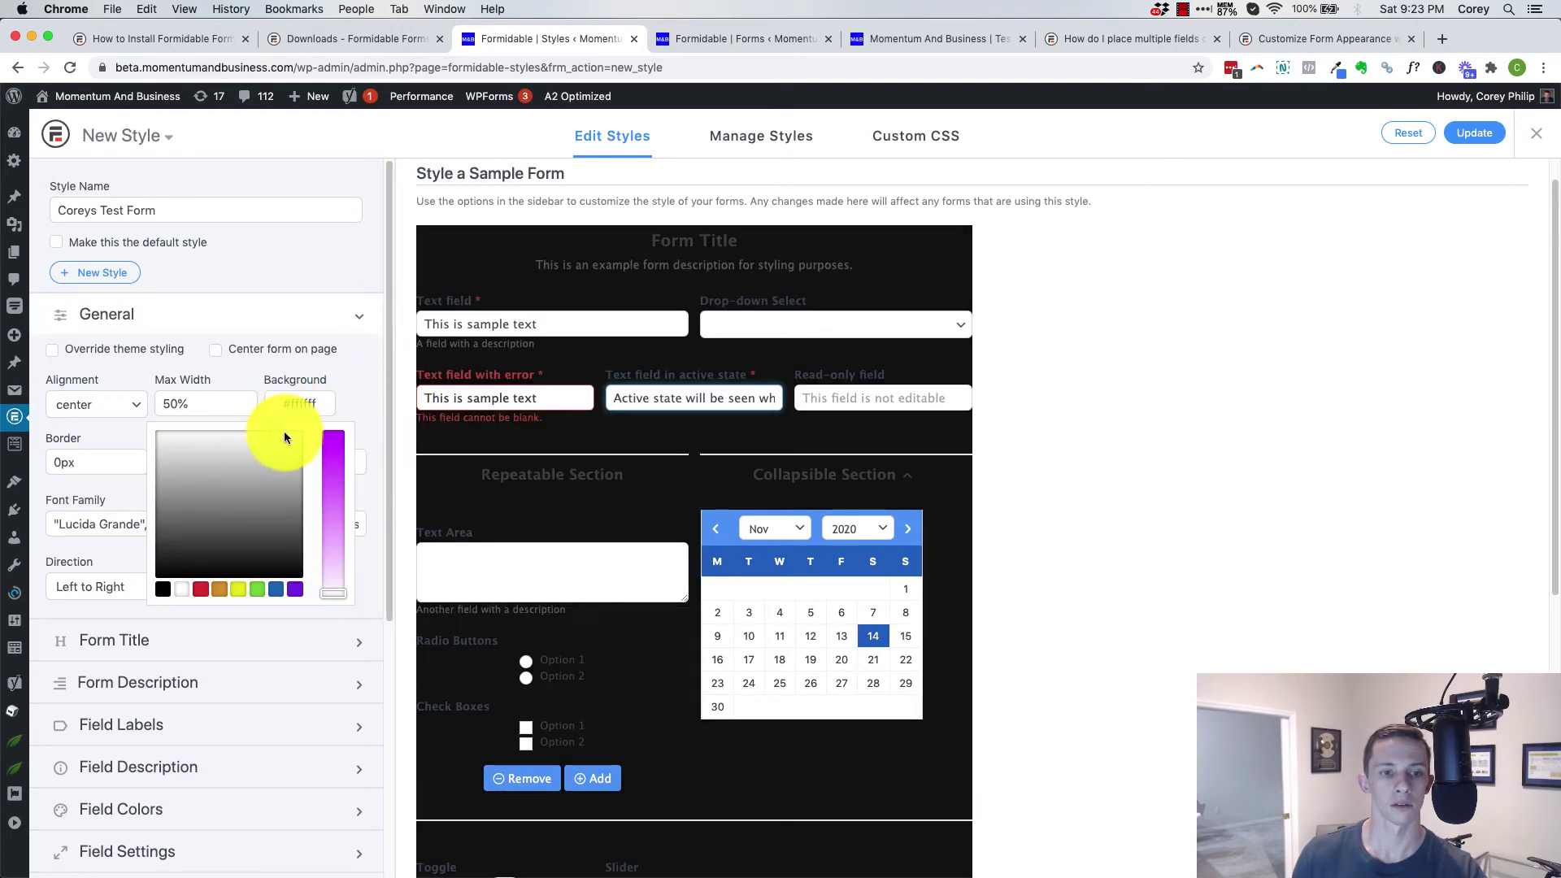
{"action": "left_click", "coordinate": [87, 401]}
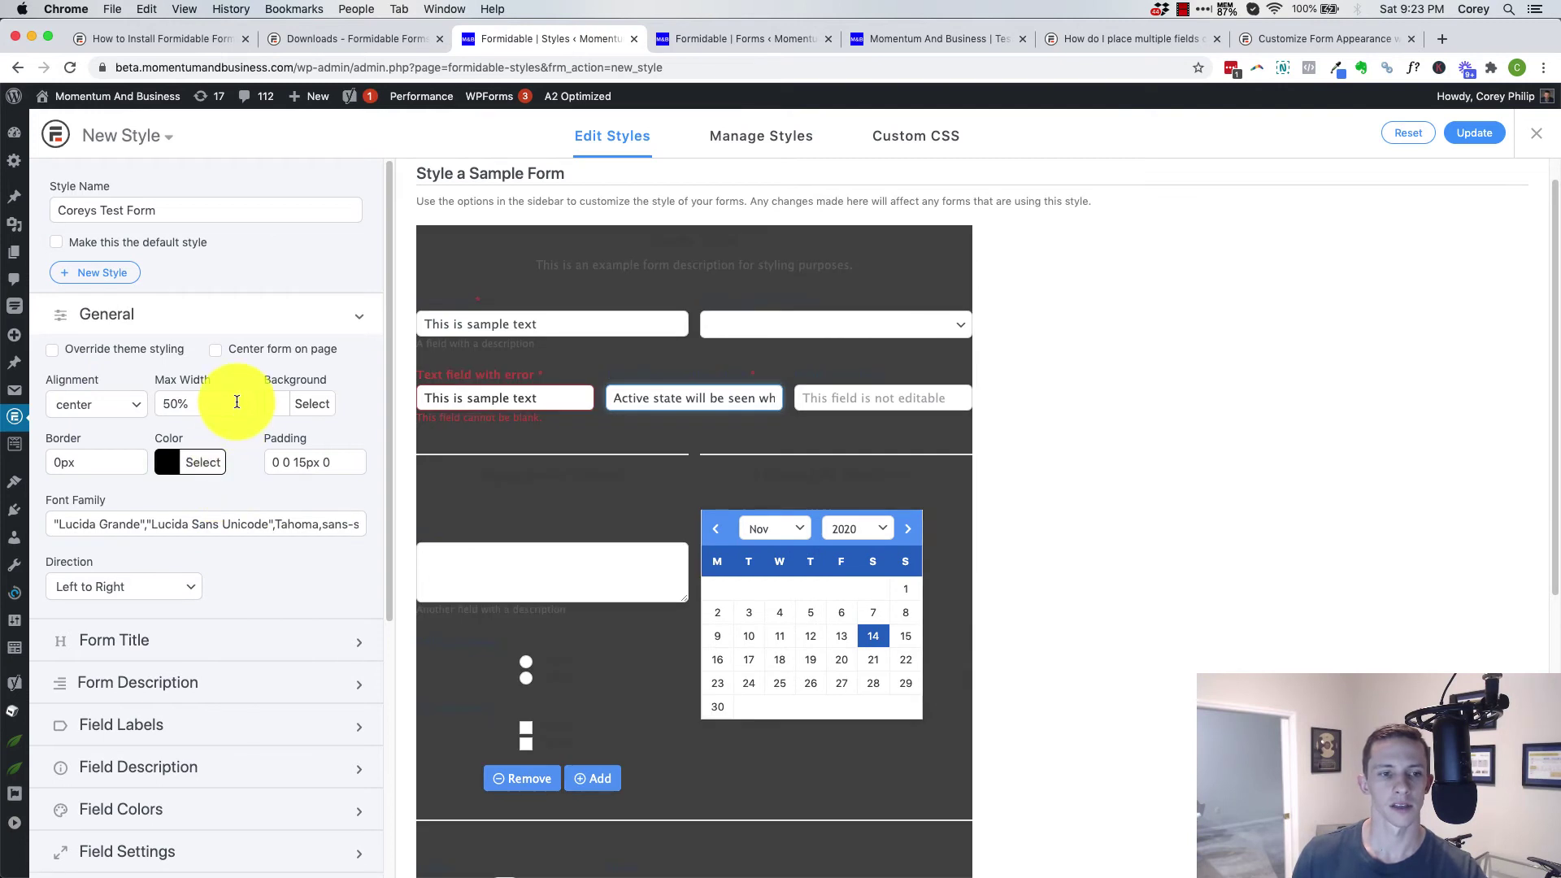
{"action": "mouse_move", "coordinate": [216, 349]}
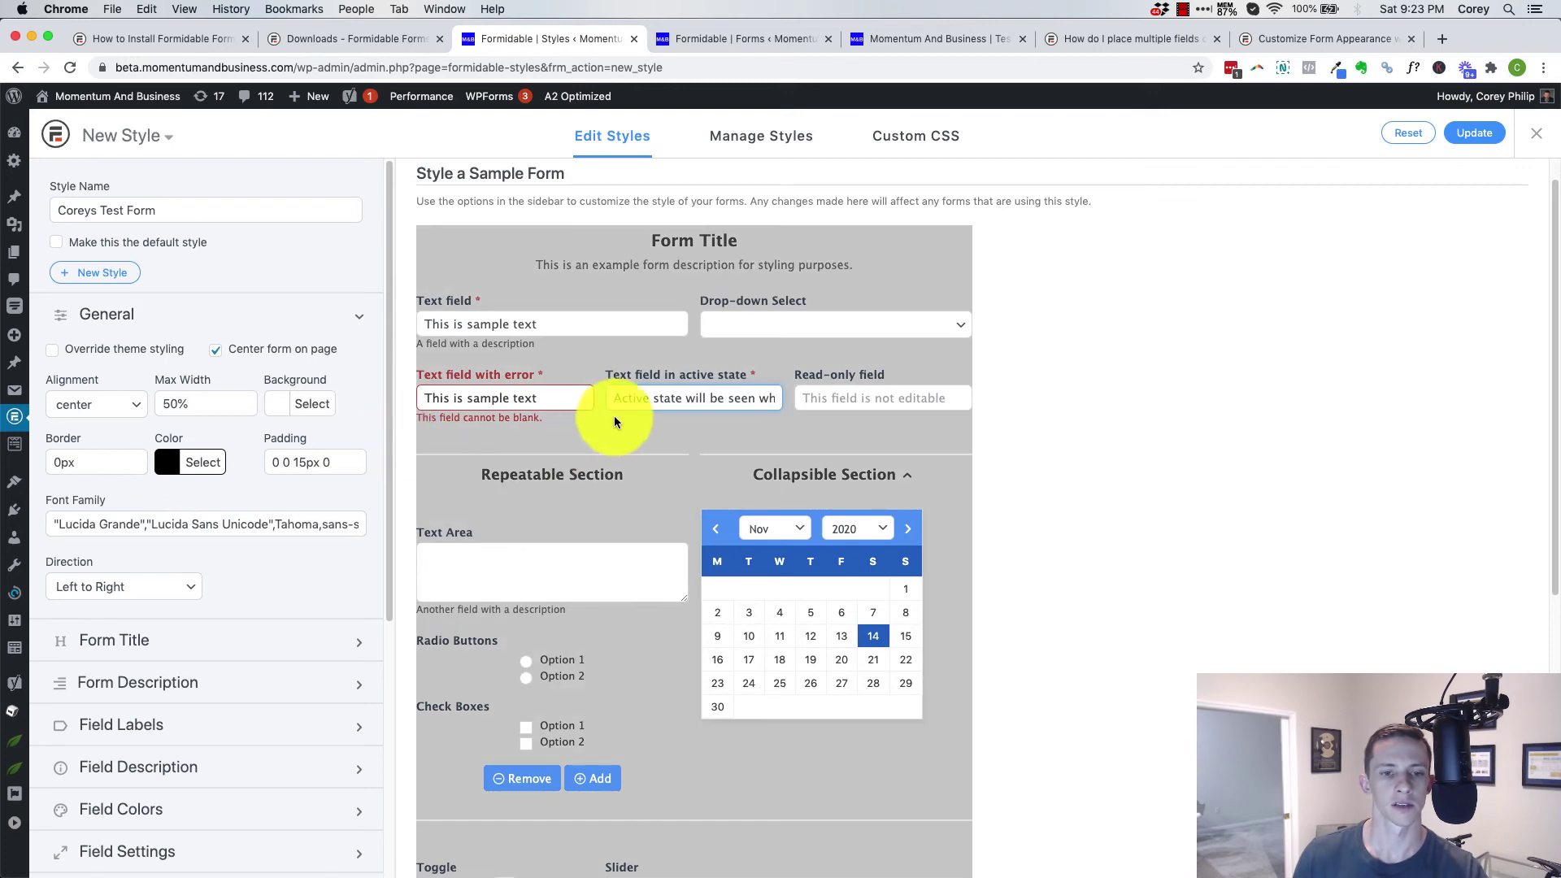
Examine the style options for the form title, field labels, field colors, check box and radio fields, and buttons.
{"action": "scroll", "coordinate": [252, 561], "scroll_direction": "down", "scroll_amount": 3}
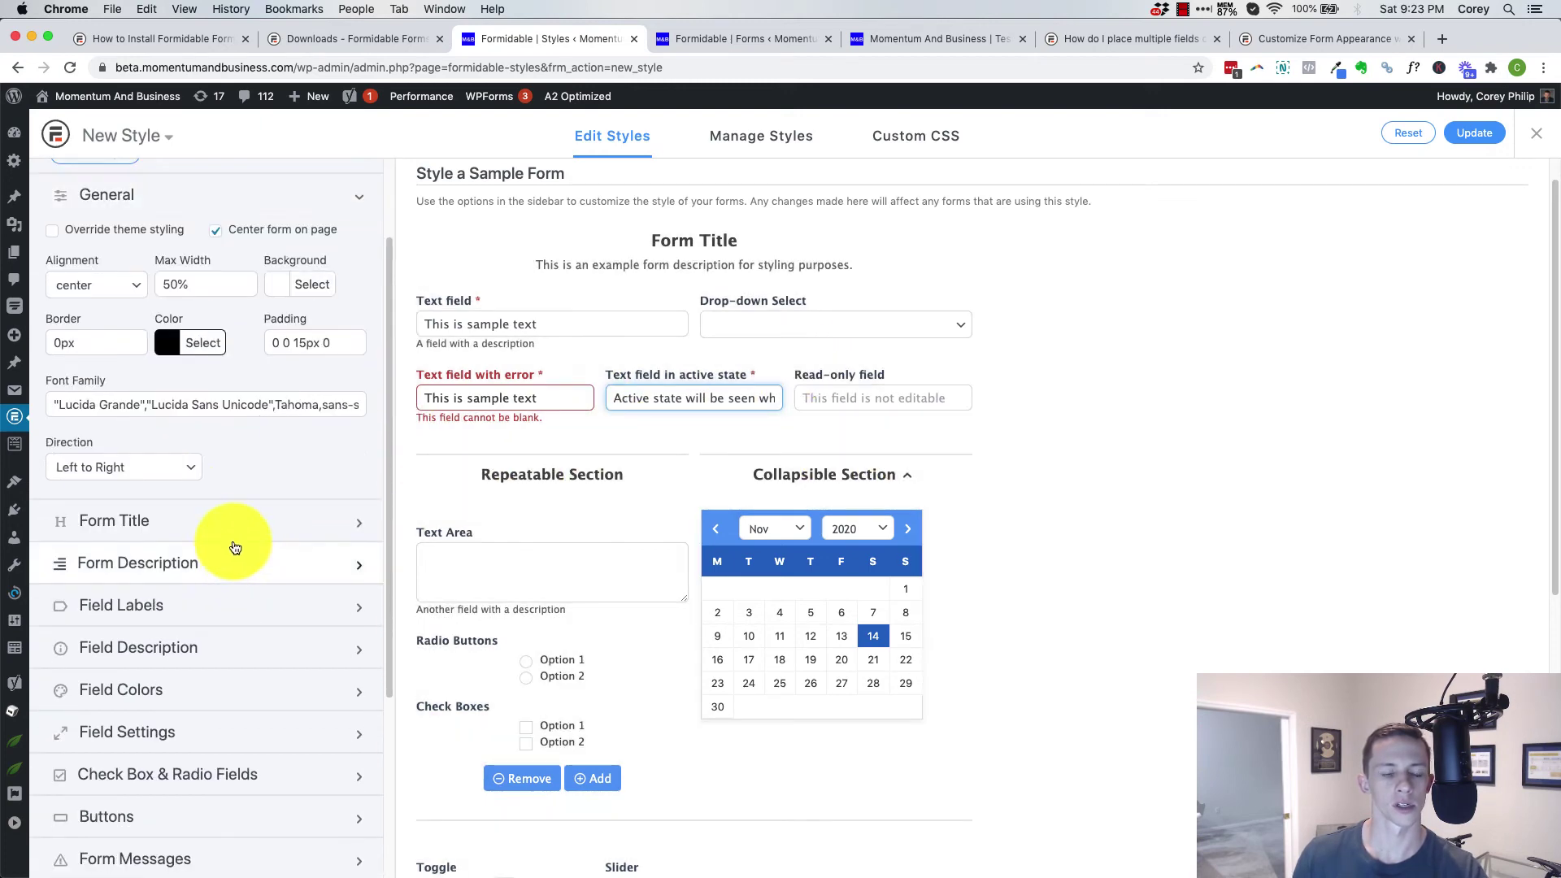
{"action": "left_click", "coordinate": [206, 530]}
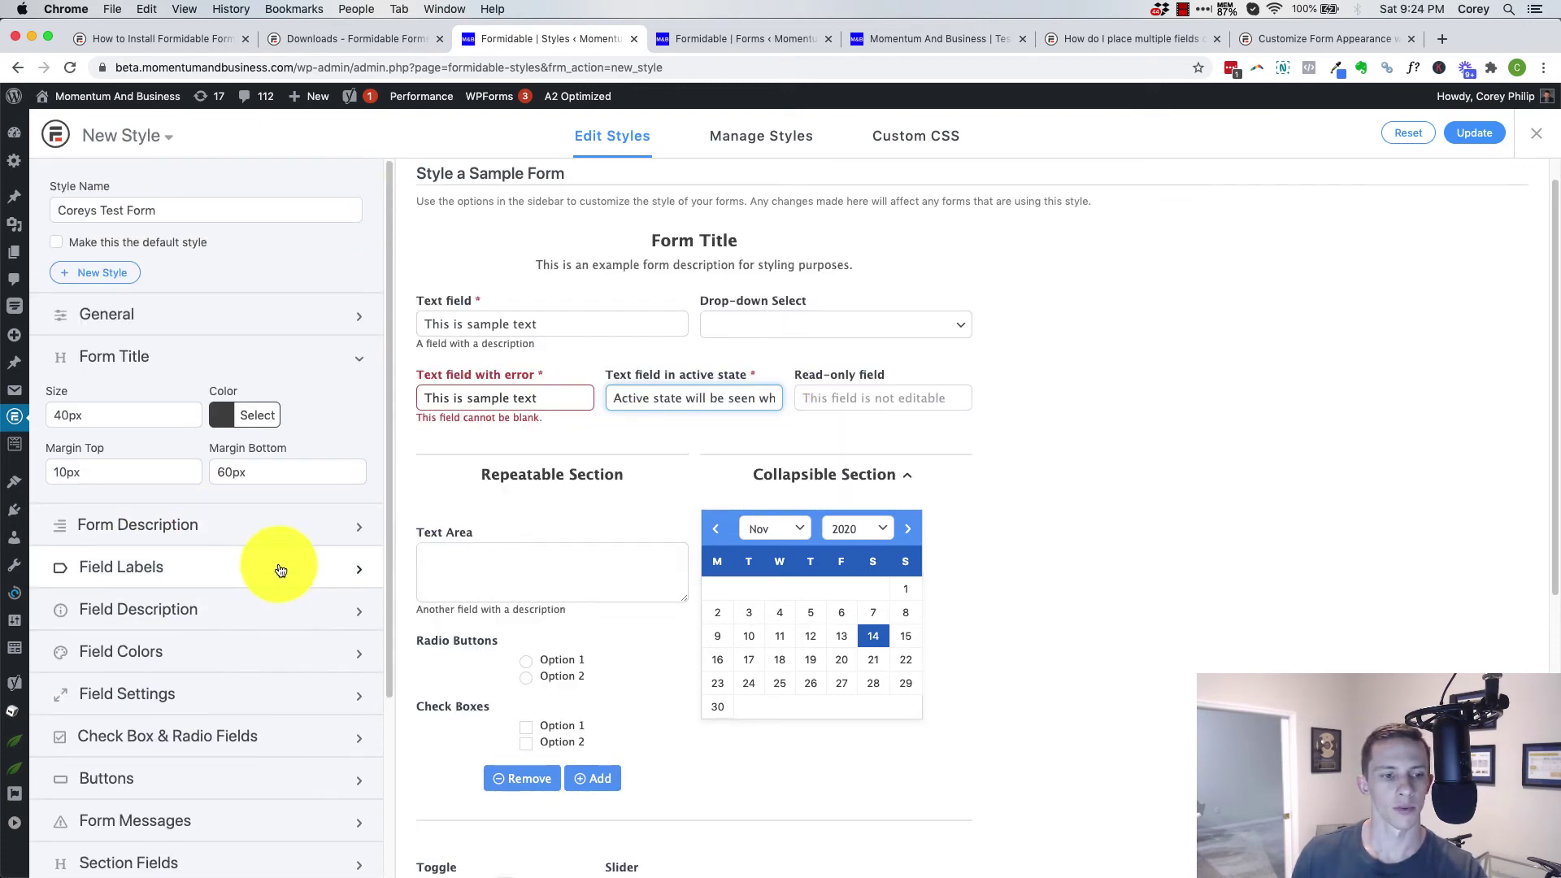
{"action": "left_click", "coordinate": [279, 567]}
{"action": "scroll", "coordinate": [255, 627], "scroll_direction": "down", "scroll_amount": 7}
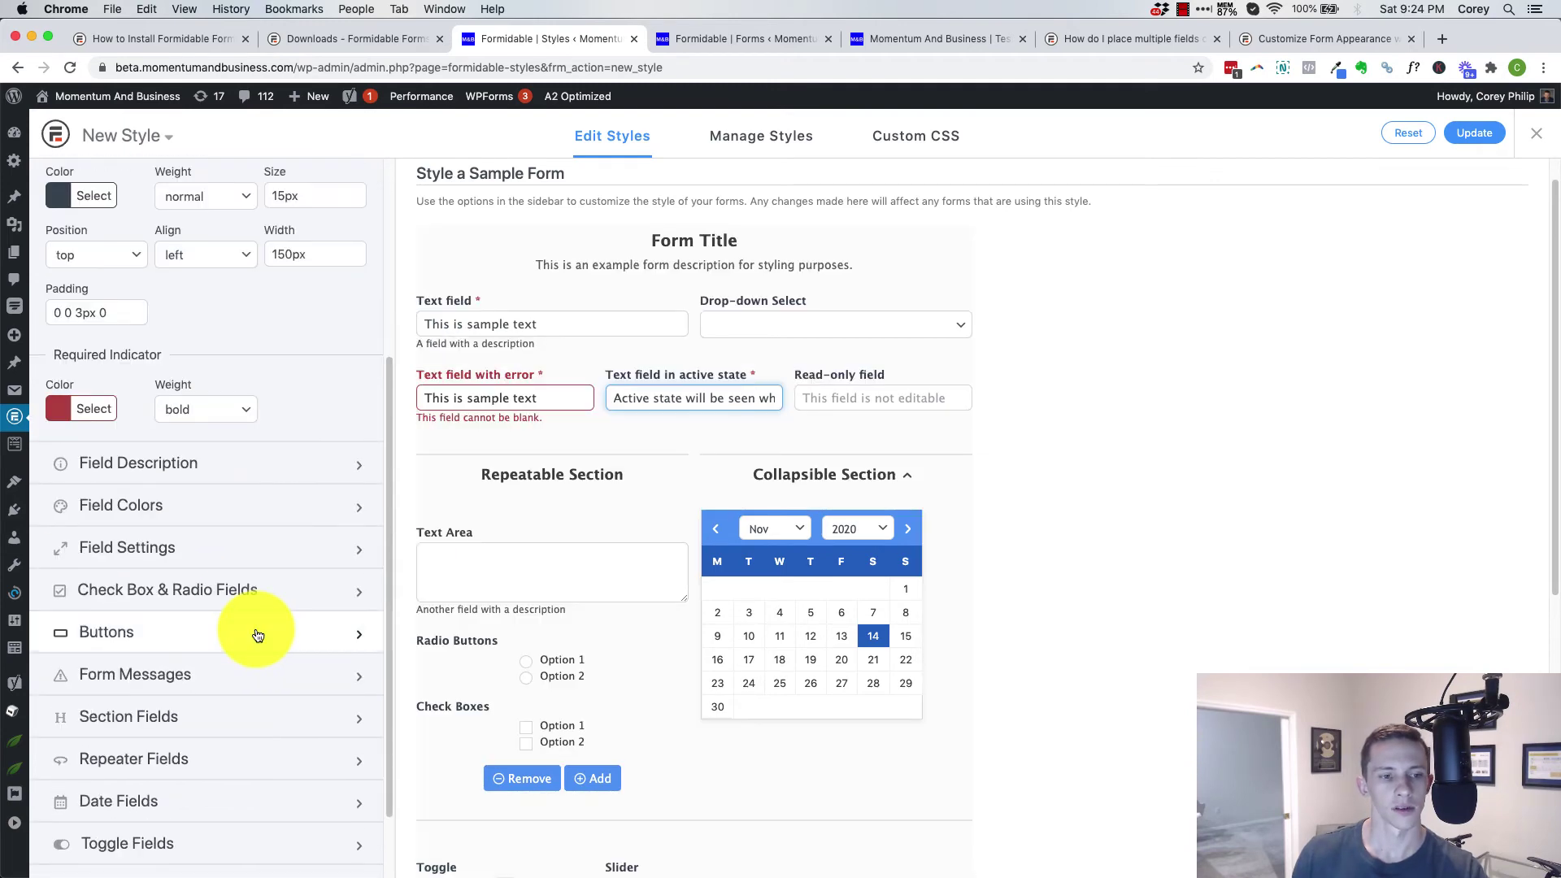
{"action": "left_click", "coordinate": [250, 512]}
{"action": "scroll", "coordinate": [268, 599], "scroll_direction": "down", "scroll_amount": 15}
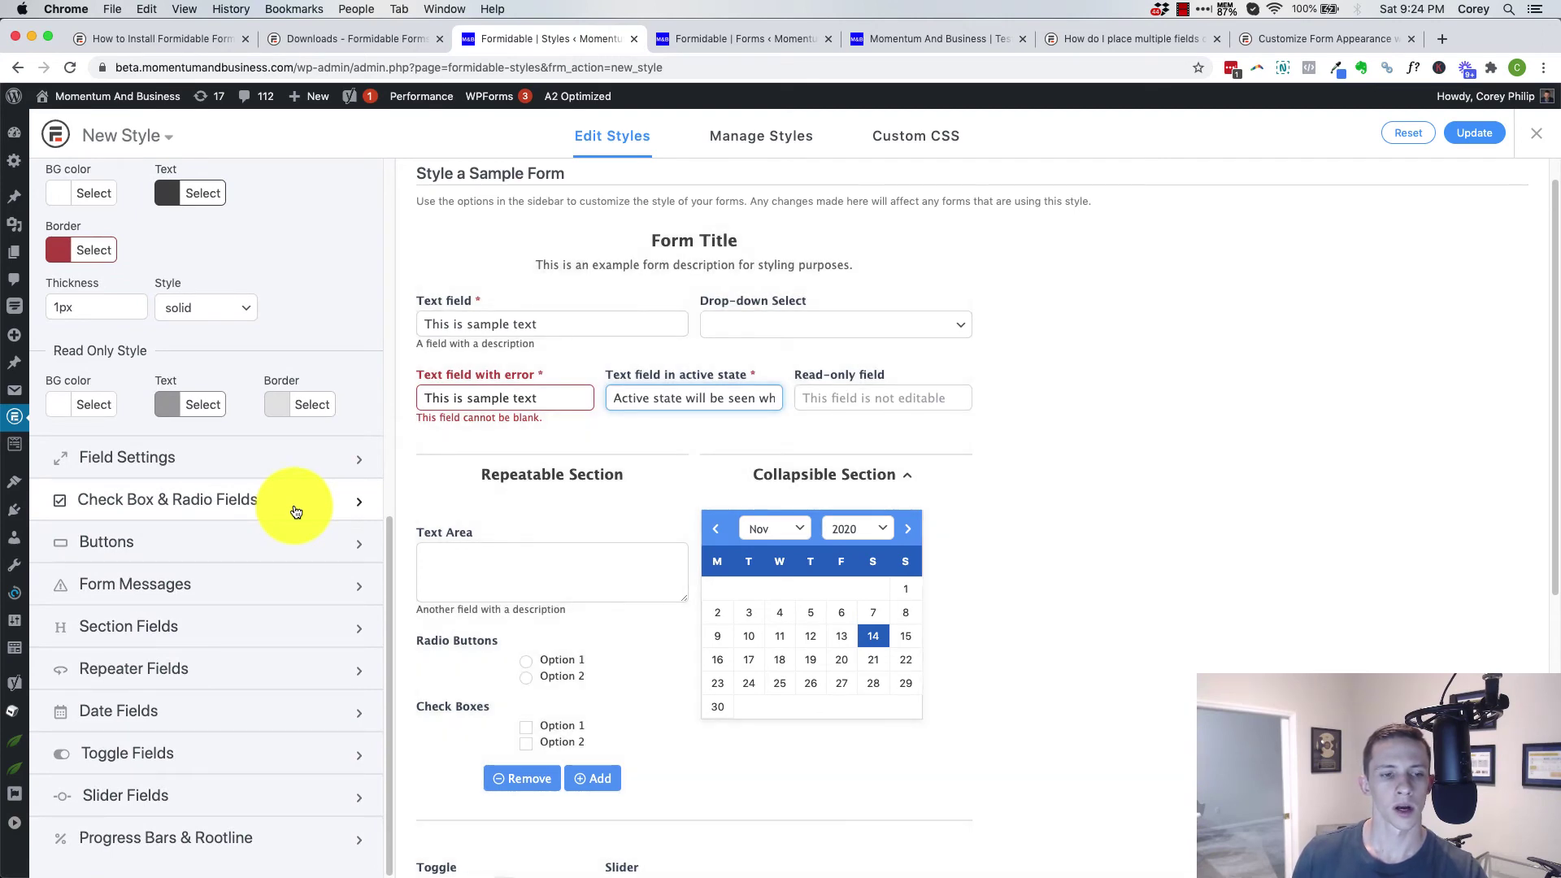
{"action": "left_click", "coordinate": [296, 511]}
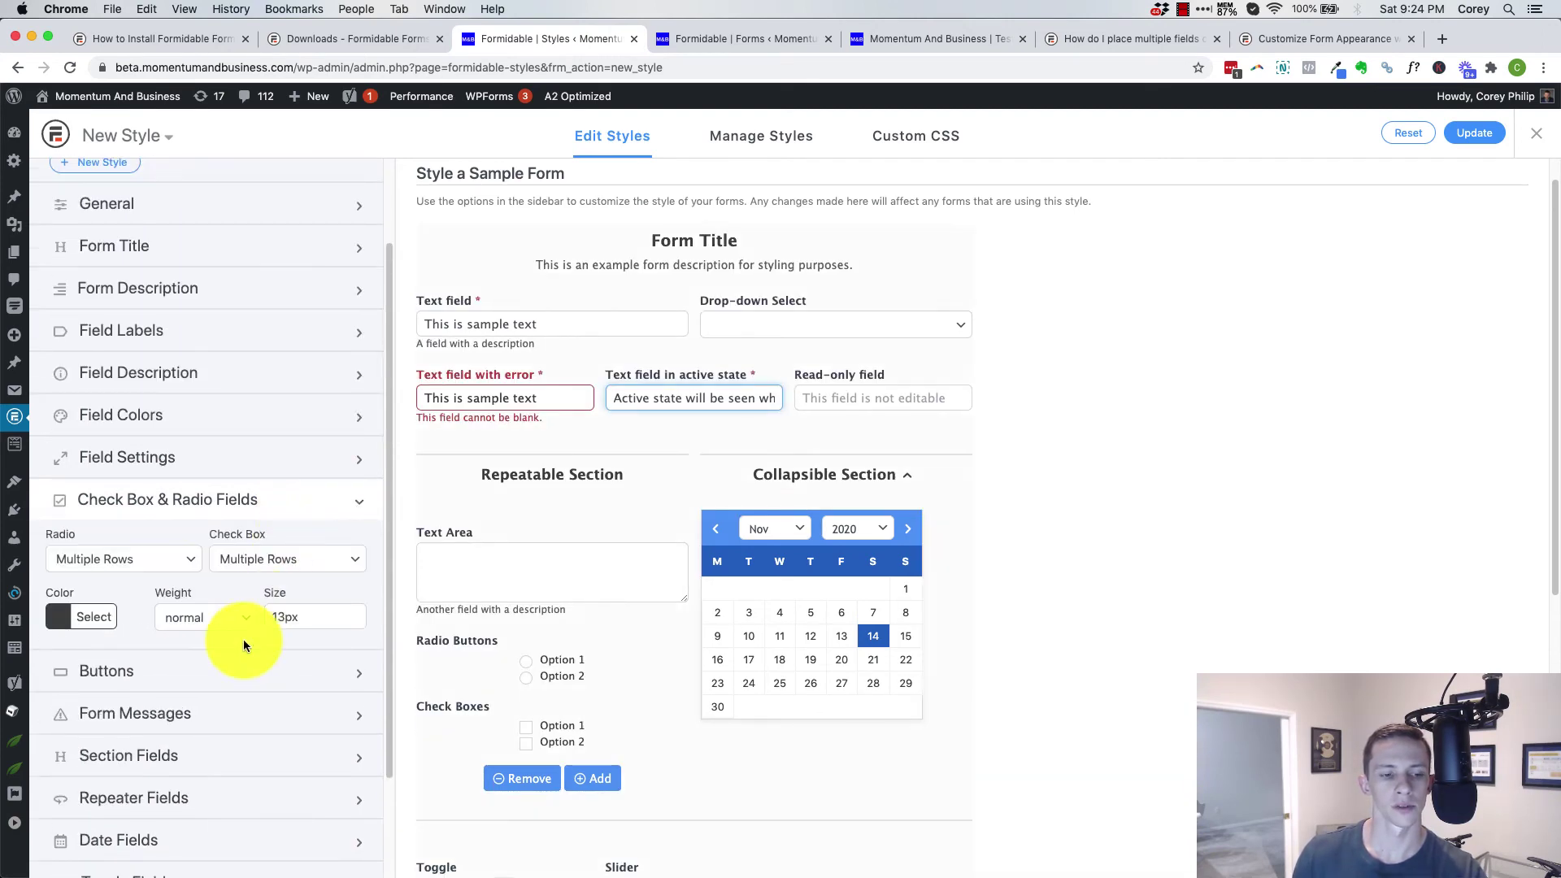
{"action": "left_click", "coordinate": [233, 668]}
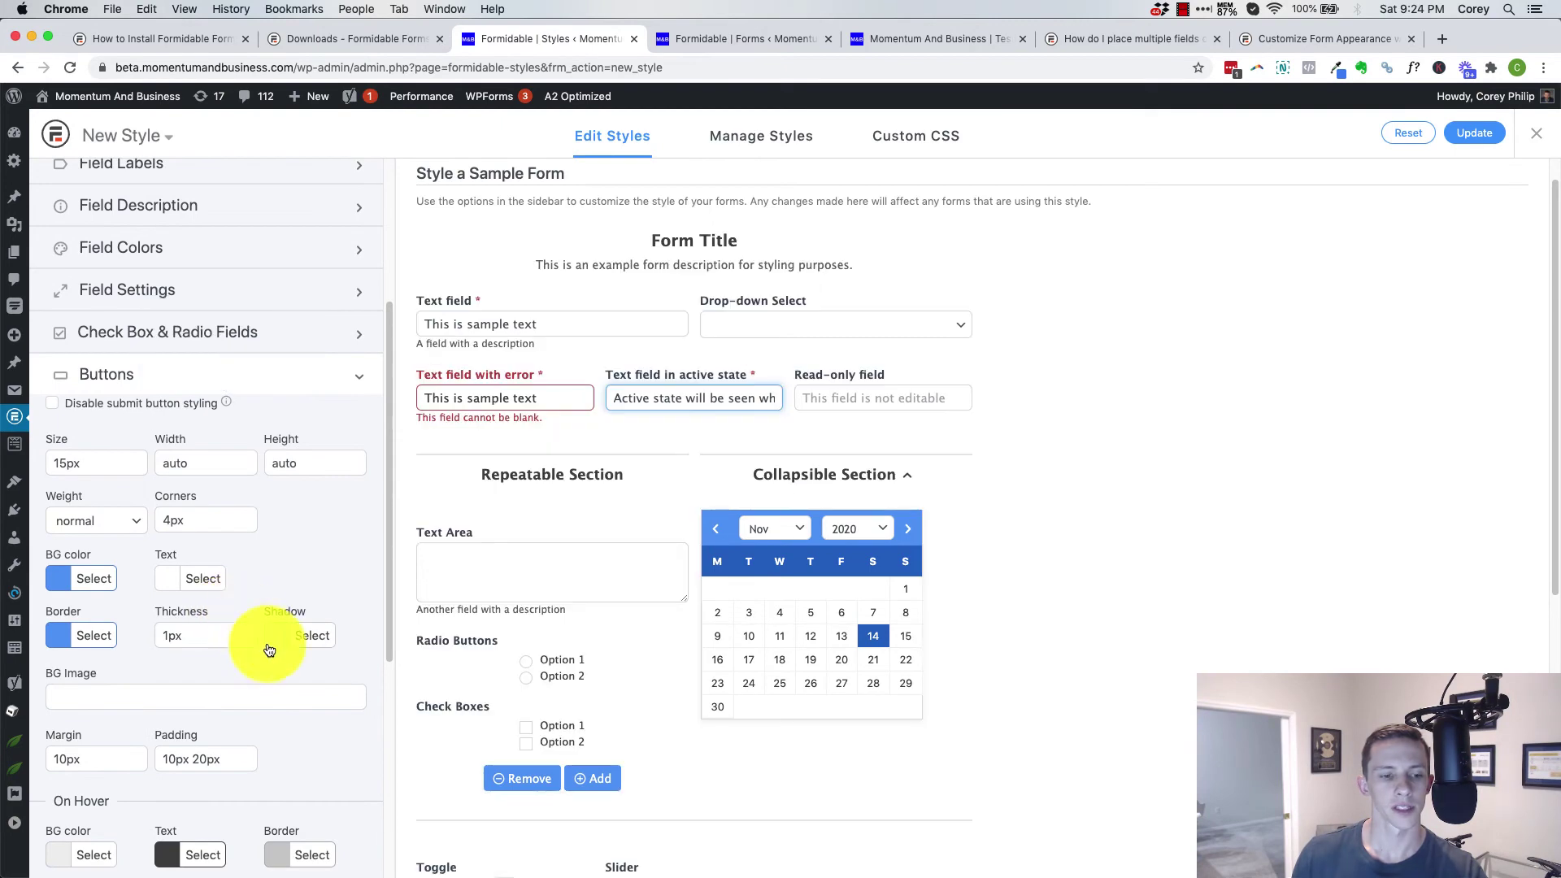
{"action": "scroll", "coordinate": [269, 648], "scroll_direction": "down", "scroll_amount": 5}
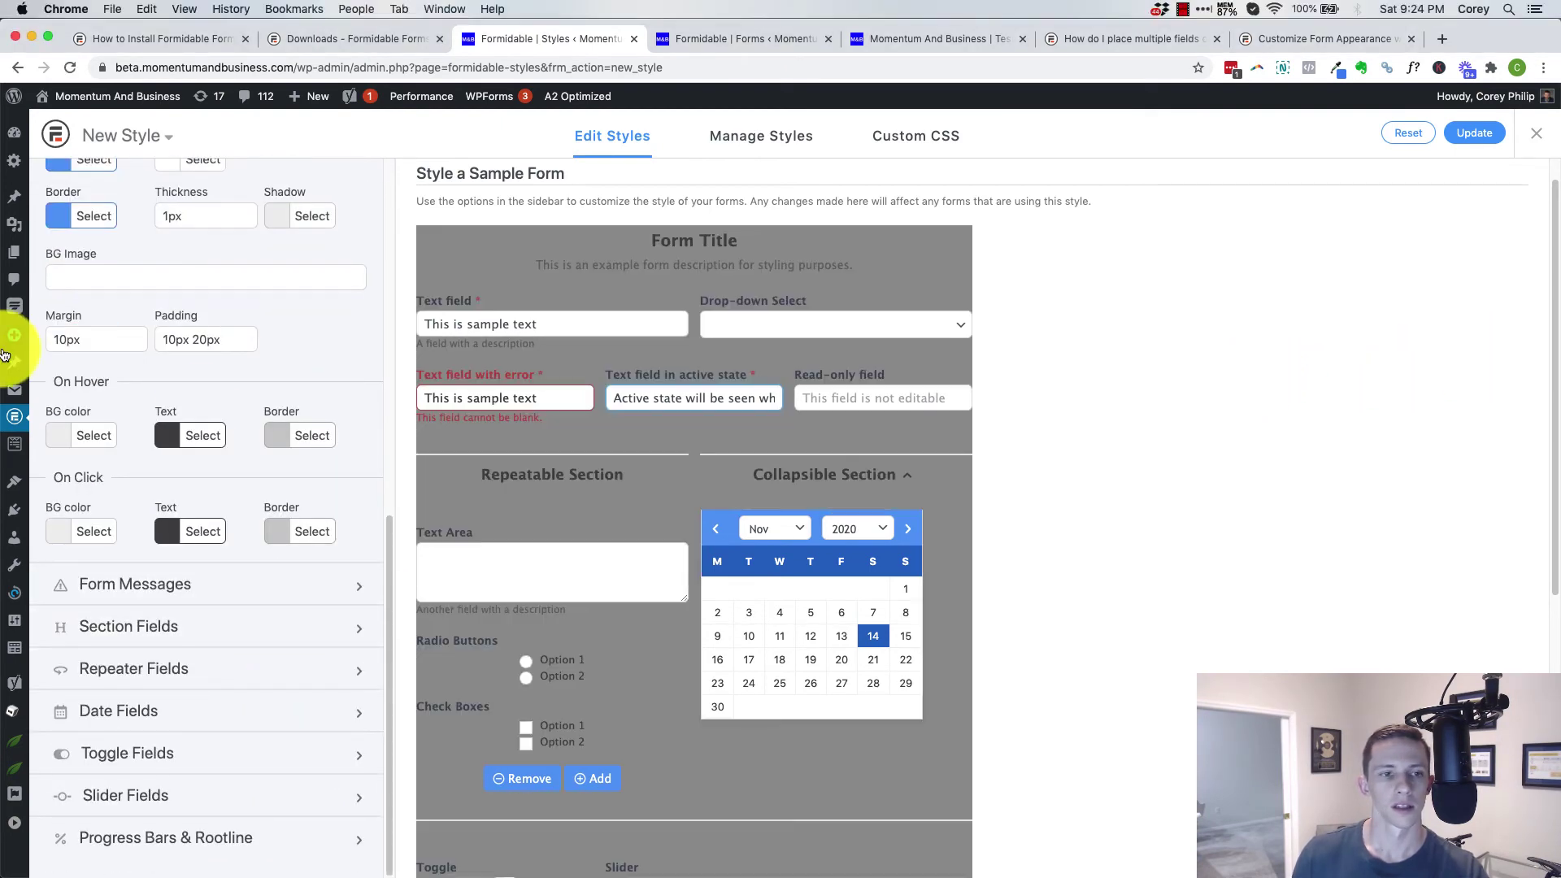
Set the style's max width to 100% in the General settings, save the style and check the sample form.
{"action": "scroll", "coordinate": [358, 425], "scroll_direction": "up", "scroll_amount": 10}
{"action": "left_click", "coordinate": [232, 318]}
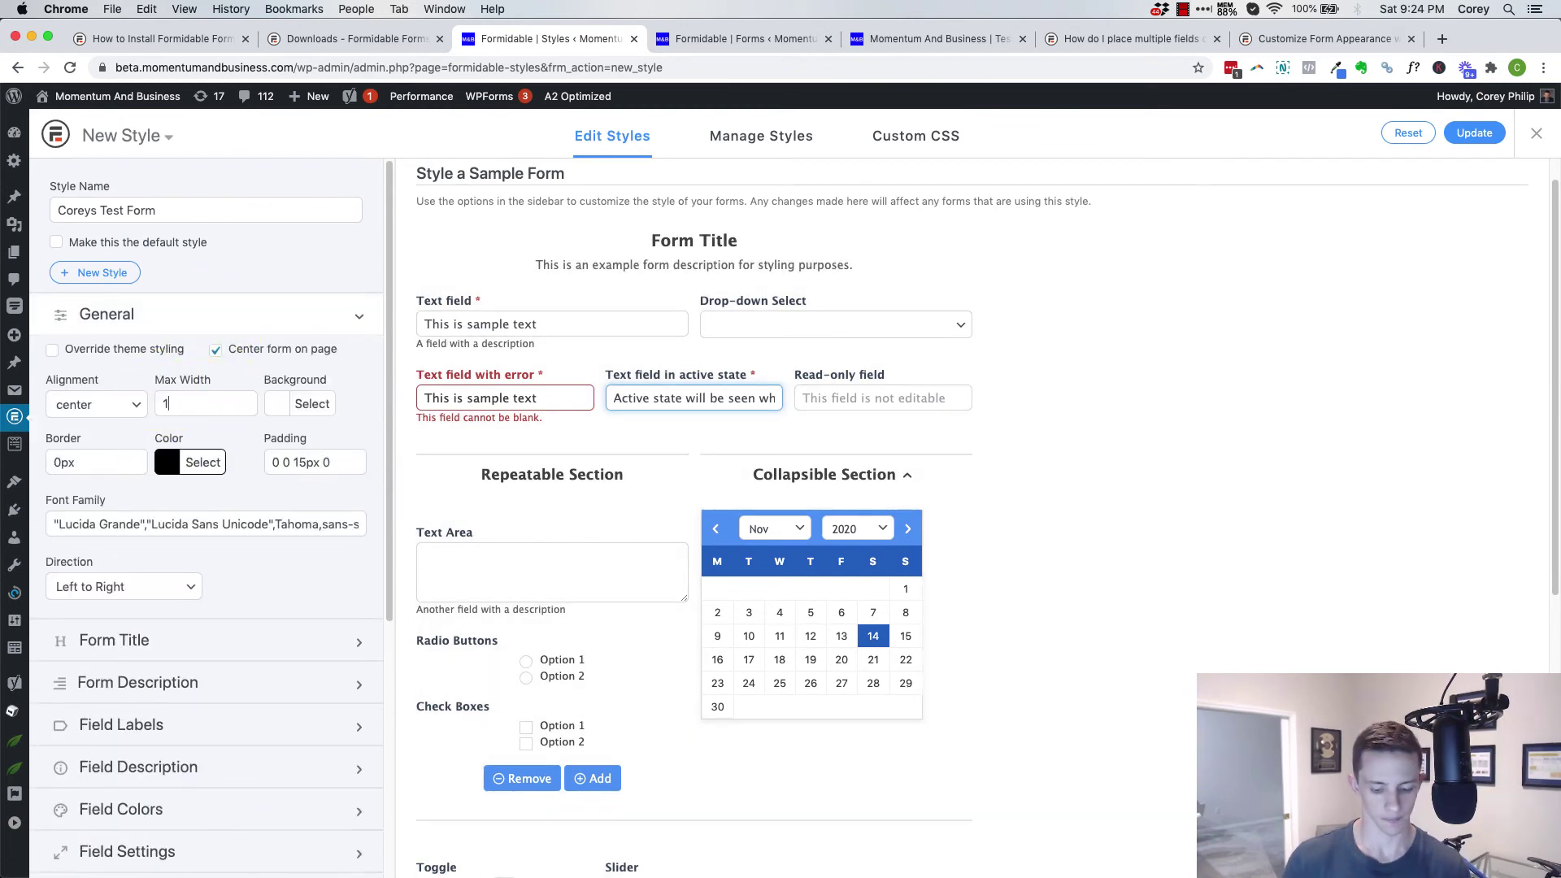
{"action": "type", "text": "%"}
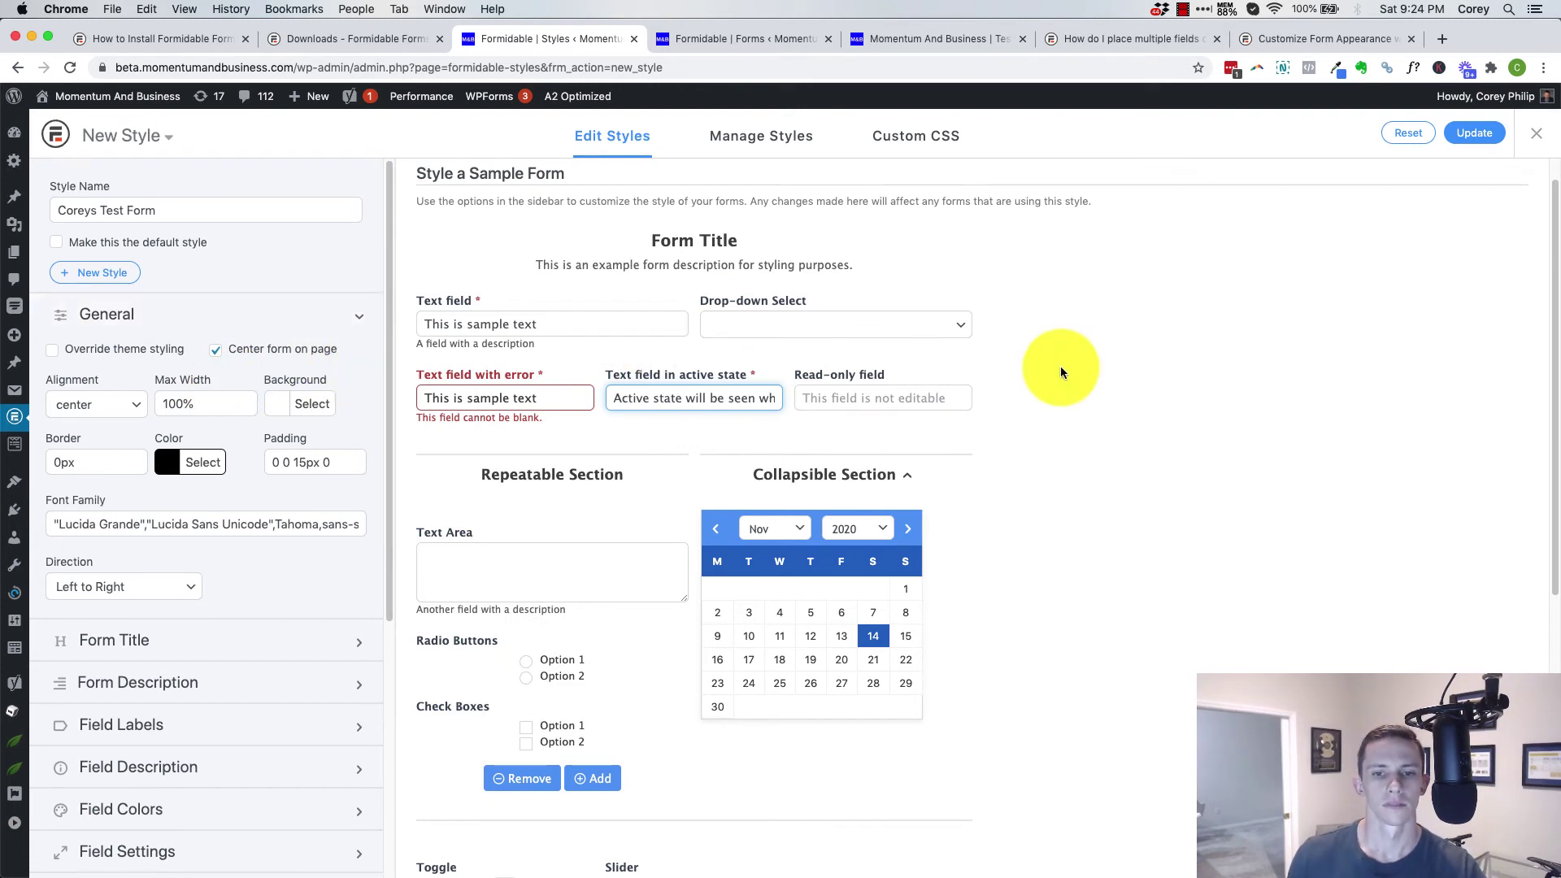
{"action": "left_click", "coordinate": [1467, 134]}
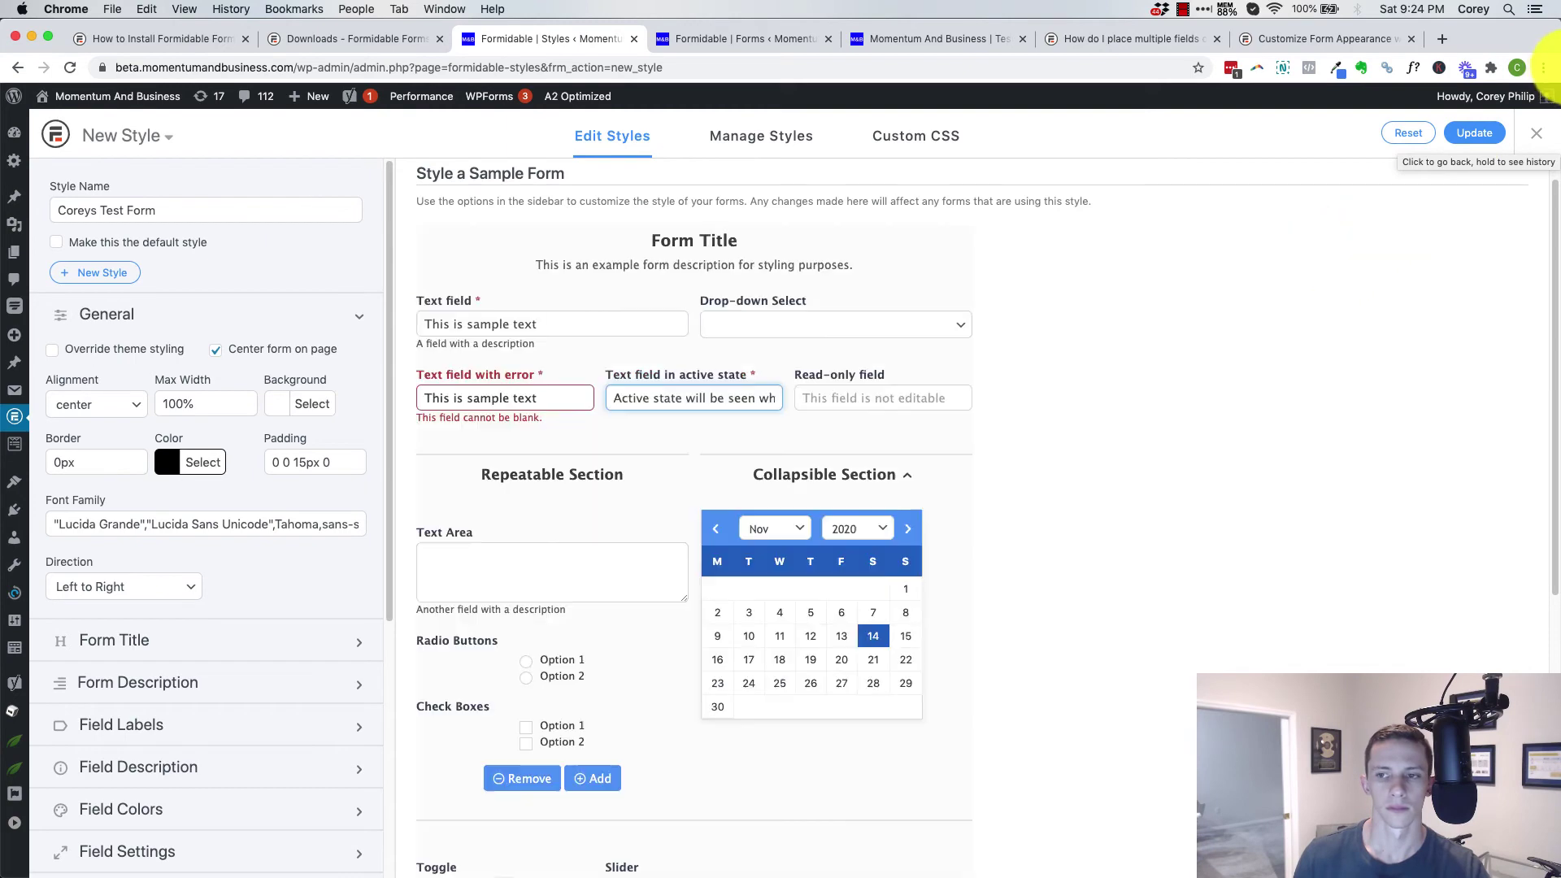
{"action": "left_click", "coordinate": [1475, 135]}
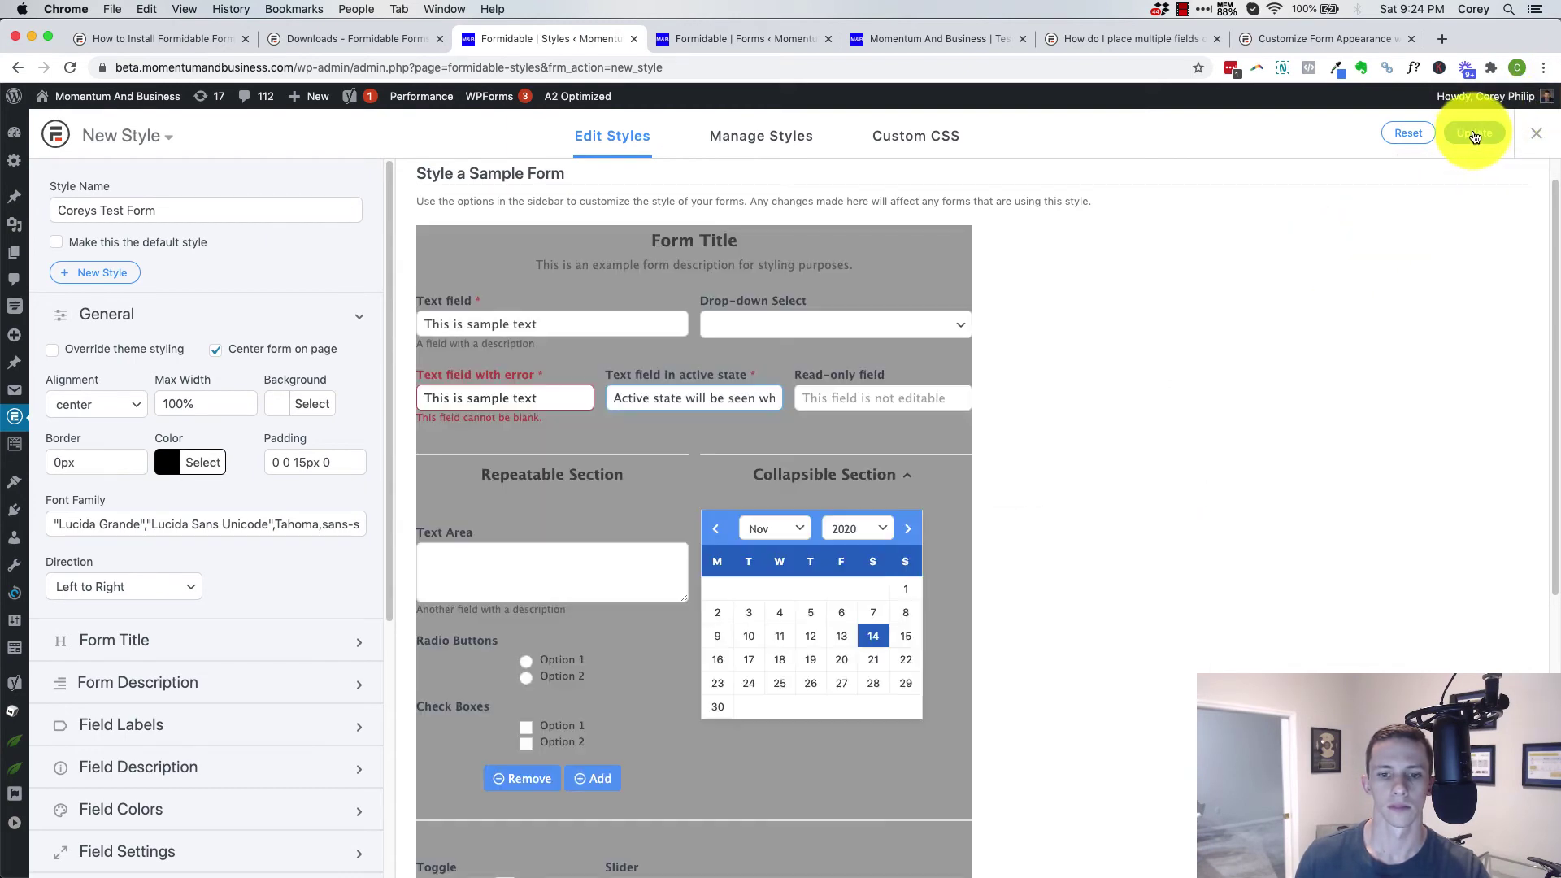
{"action": "left_click", "coordinate": [1475, 135]}
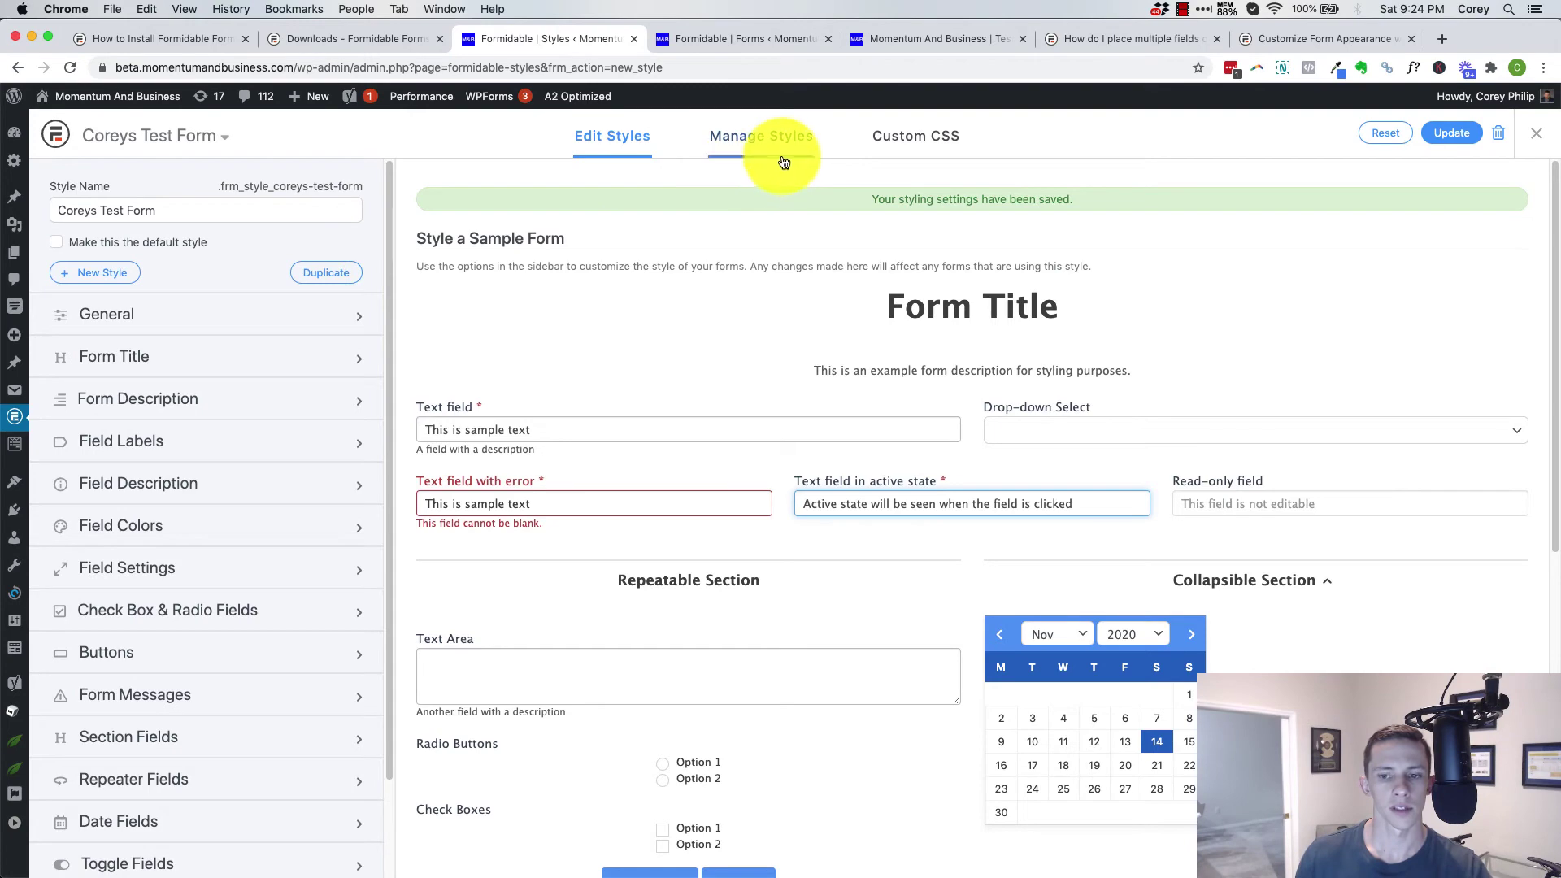
{"action": "scroll", "coordinate": [569, 480], "scroll_direction": "down", "scroll_amount": 8}
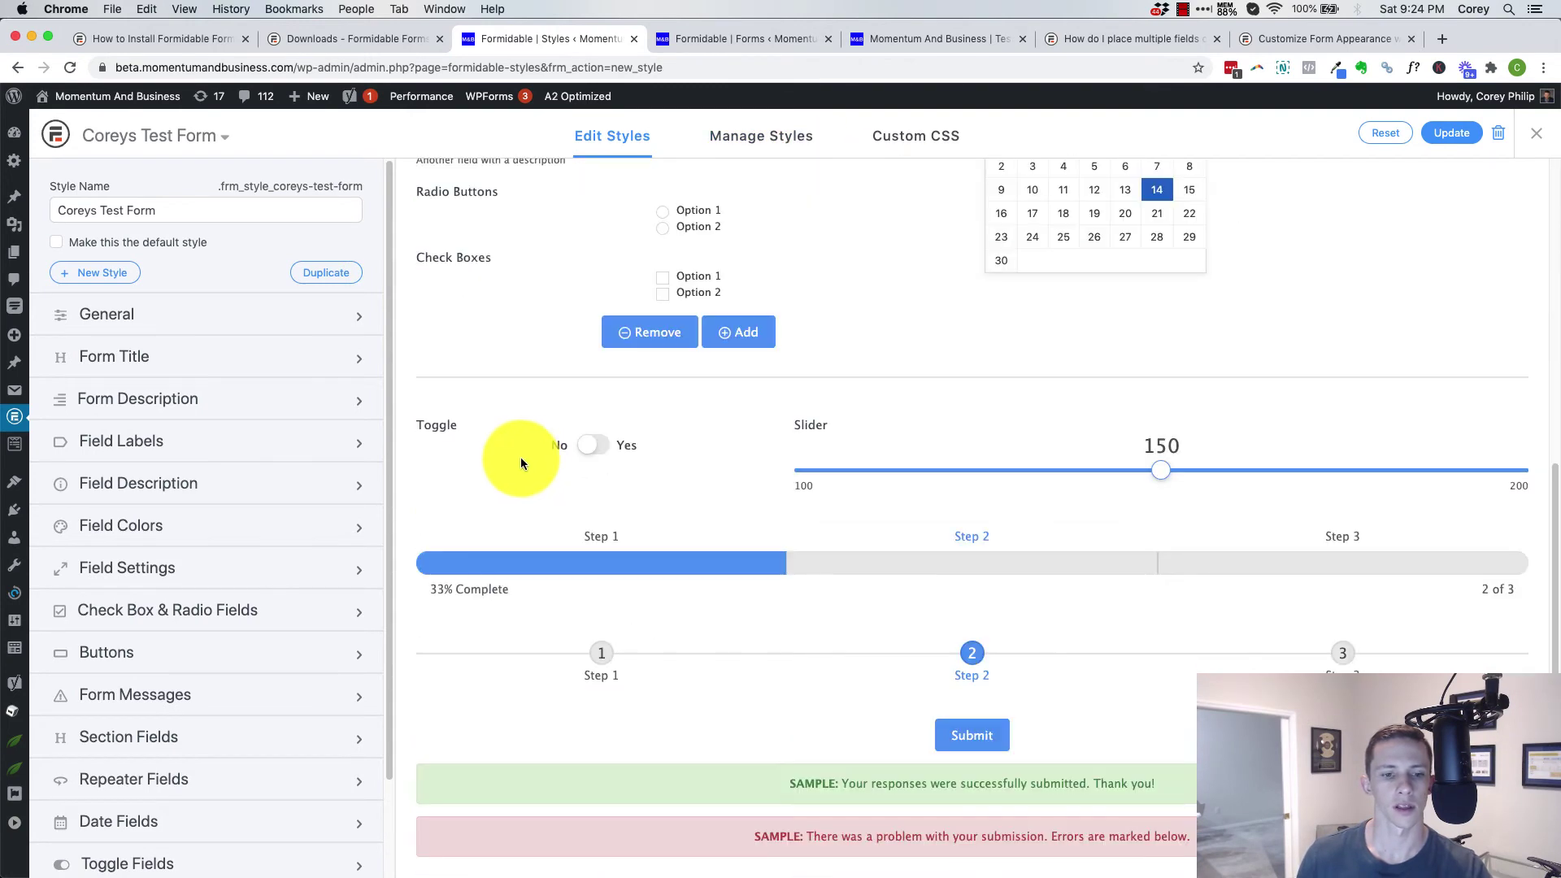
Review the sample form under the saved style and open the list of Formidable forms.
{"action": "scroll", "coordinate": [496, 479], "scroll_direction": "up", "scroll_amount": 8}
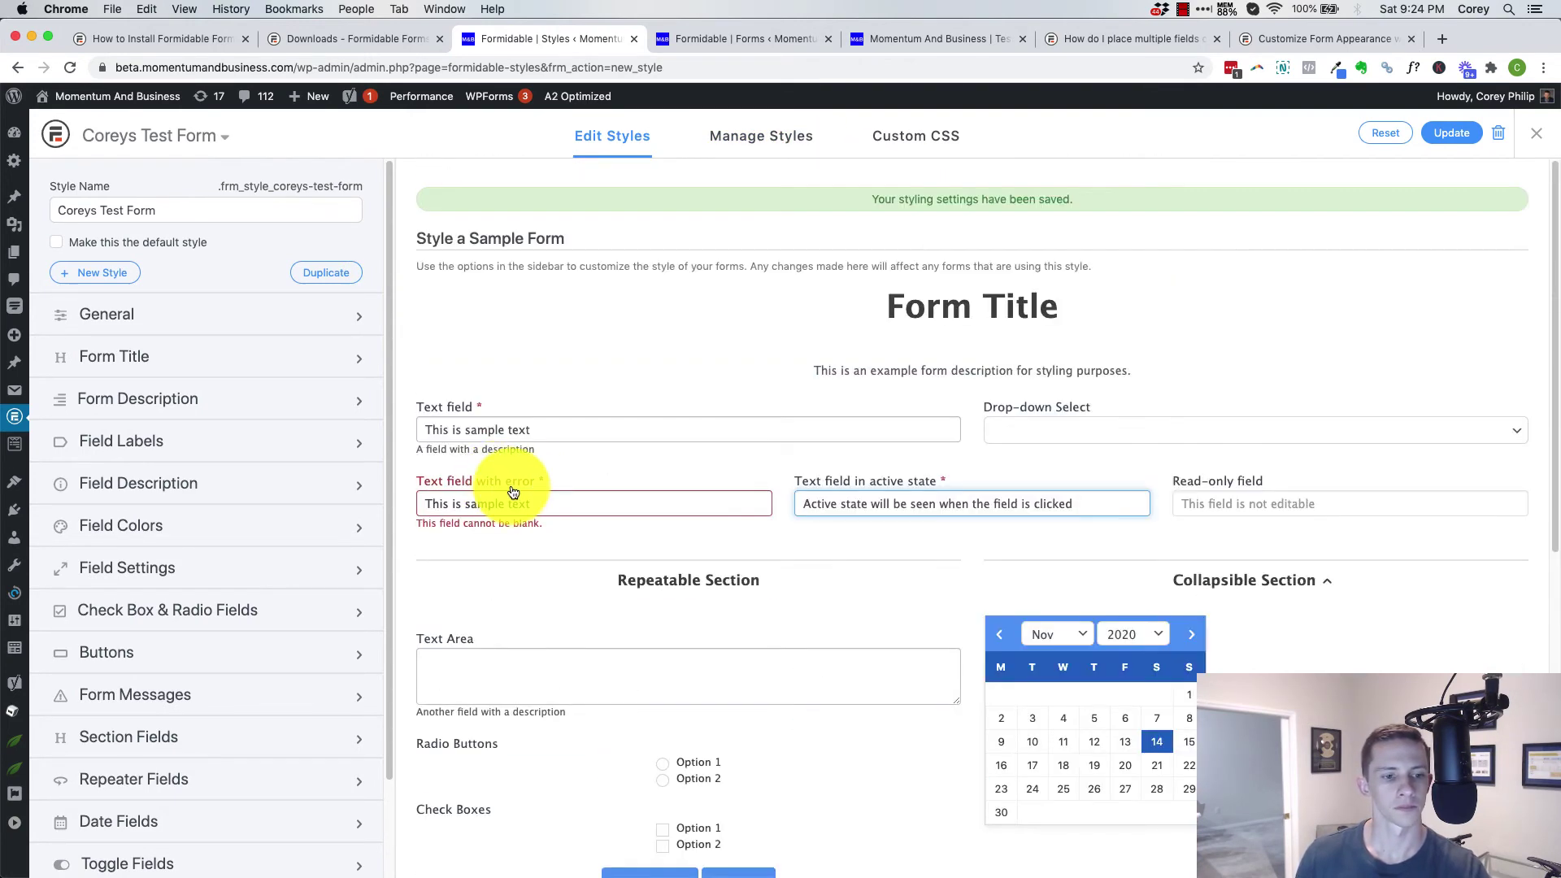
{"action": "scroll", "coordinate": [214, 530], "scroll_direction": "down", "scroll_amount": 3}
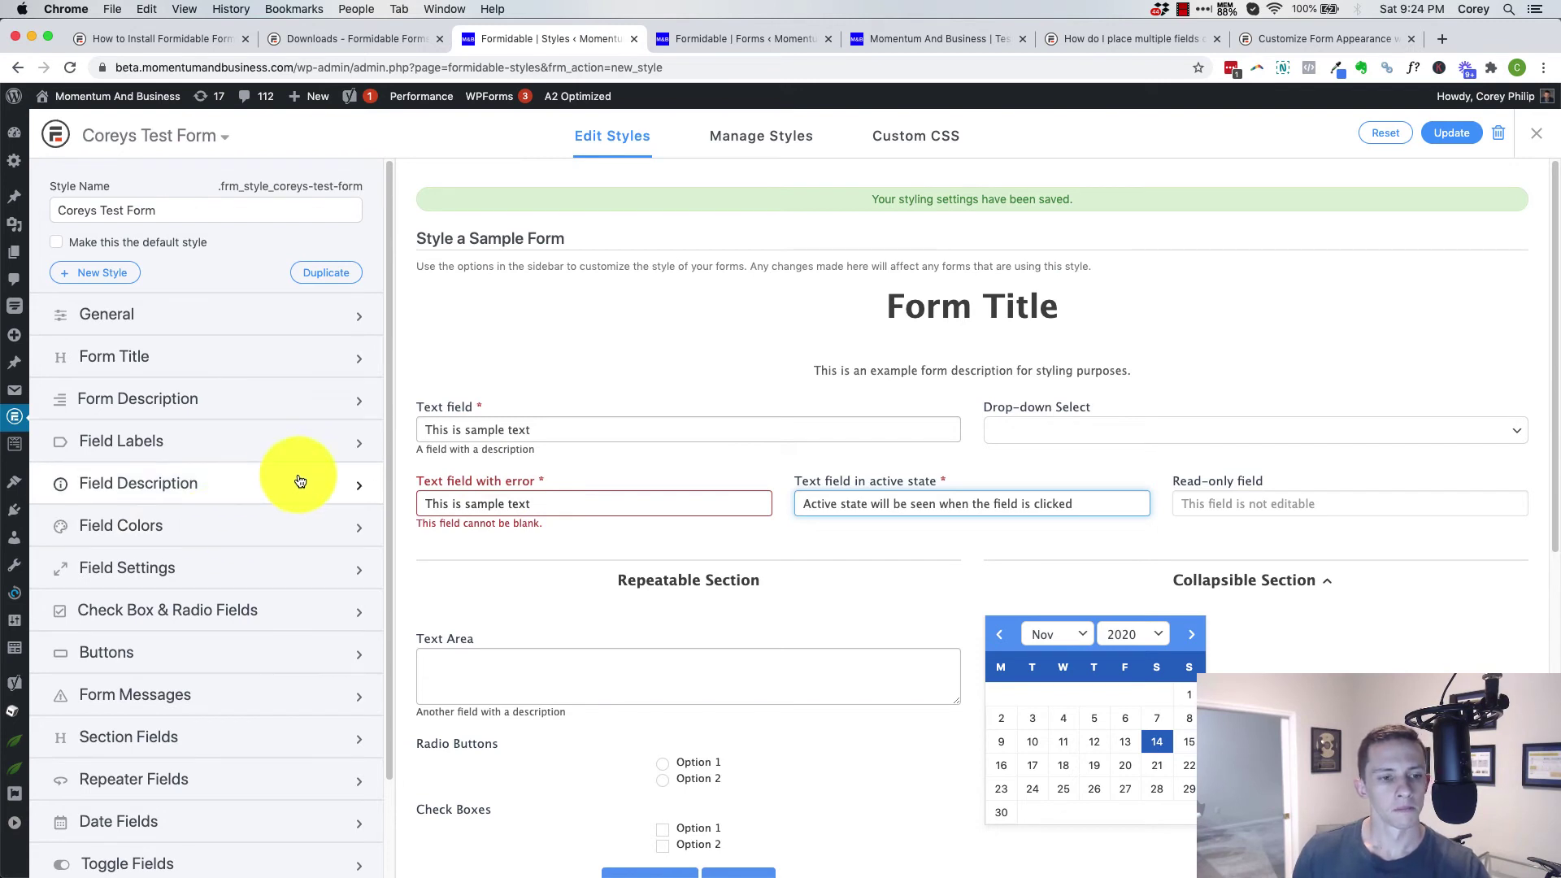
{"action": "scroll", "coordinate": [244, 569], "scroll_direction": "up", "scroll_amount": 3}
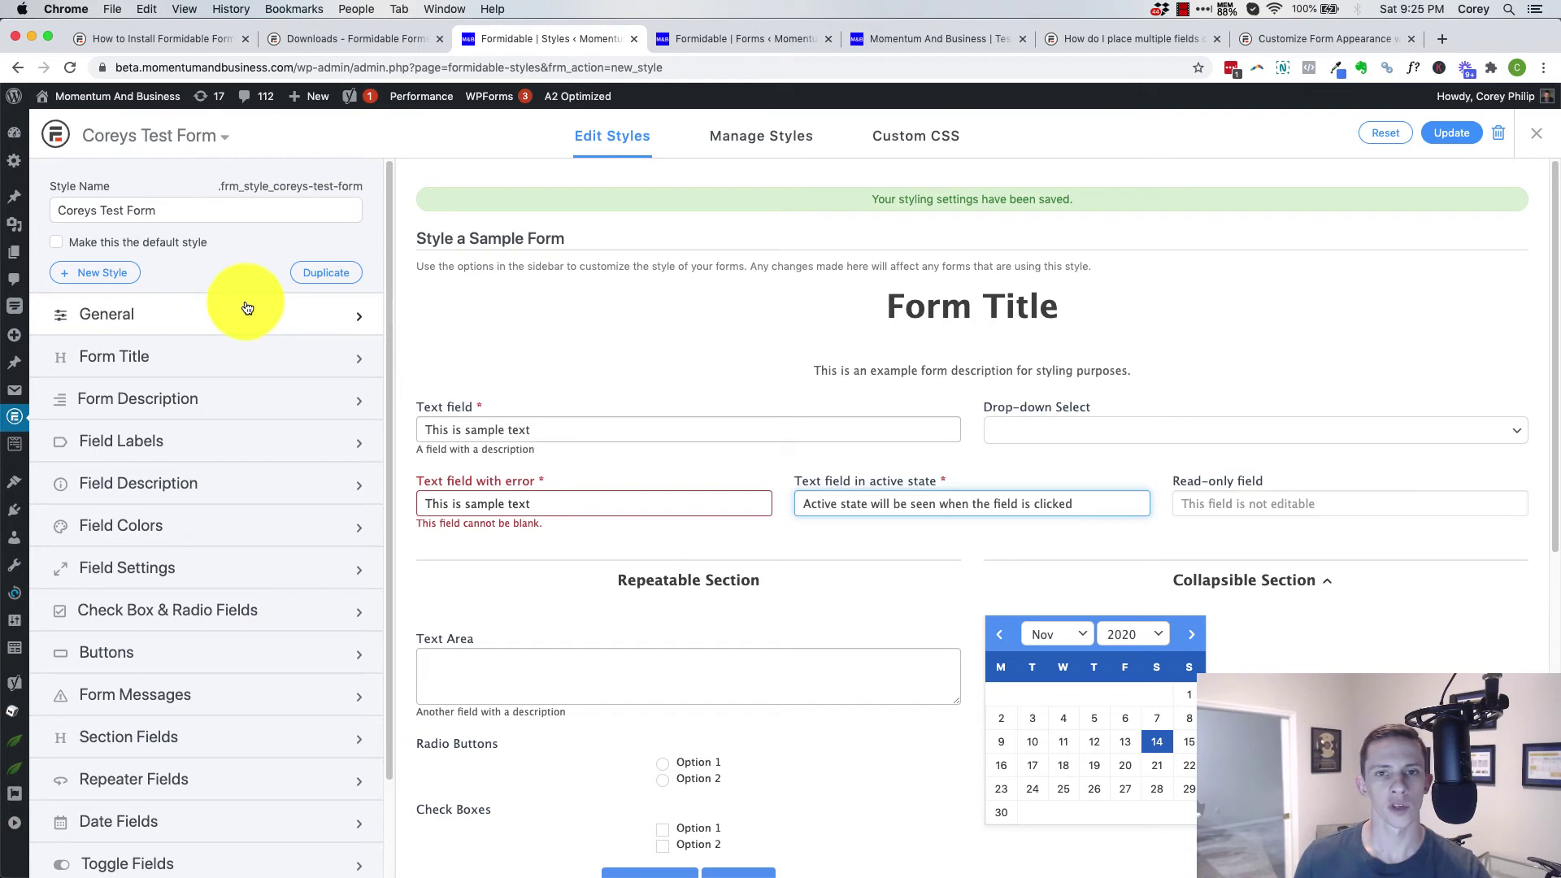
{"action": "mouse_move", "coordinate": [23, 447]}
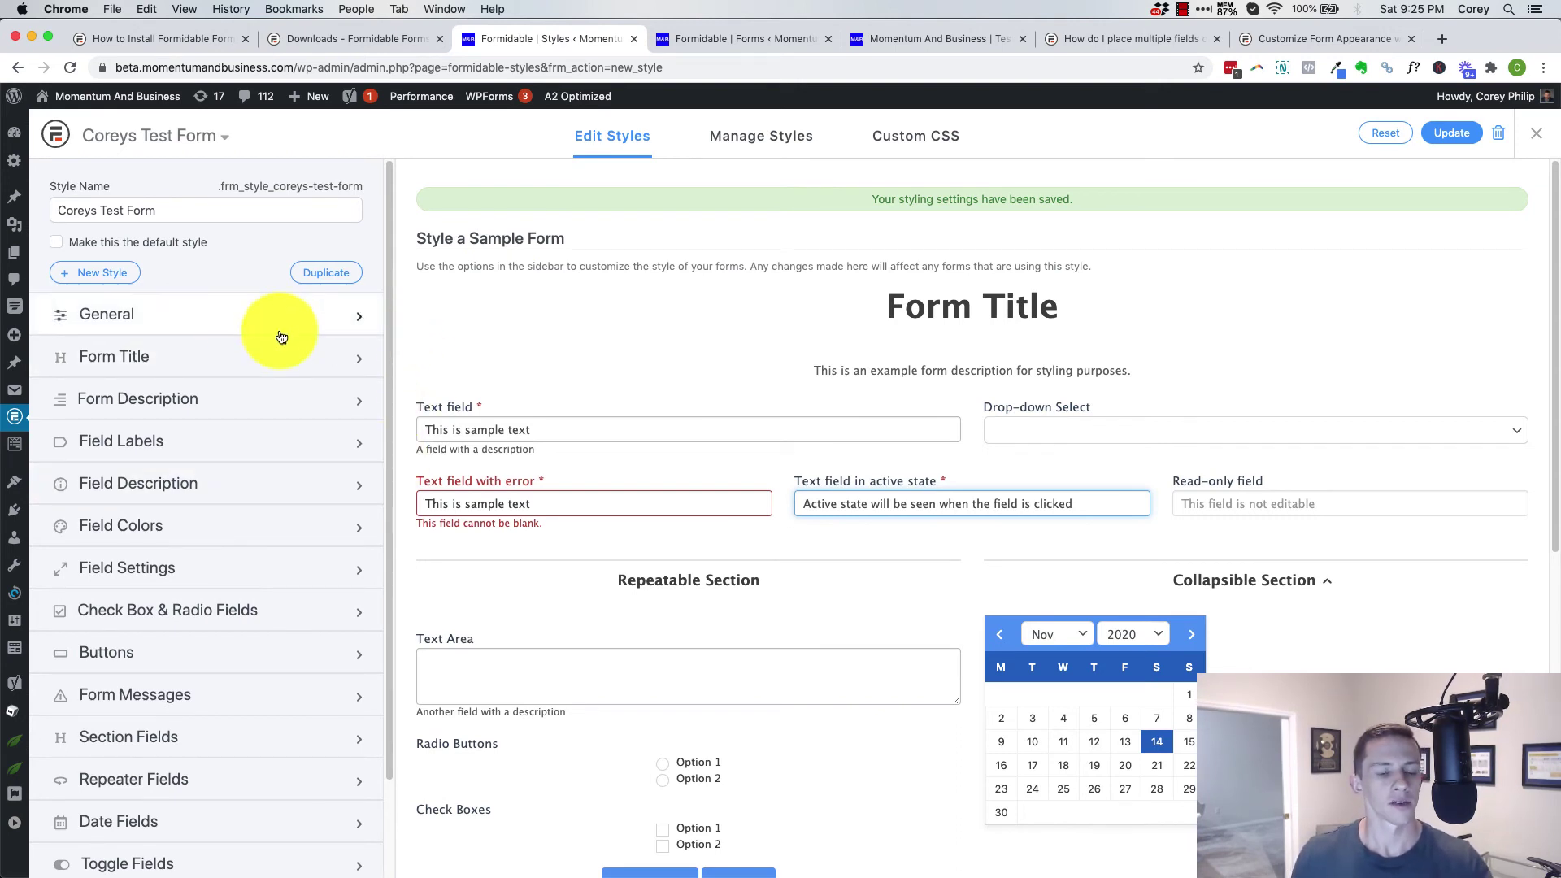
{"action": "mouse_move", "coordinate": [15, 417]}
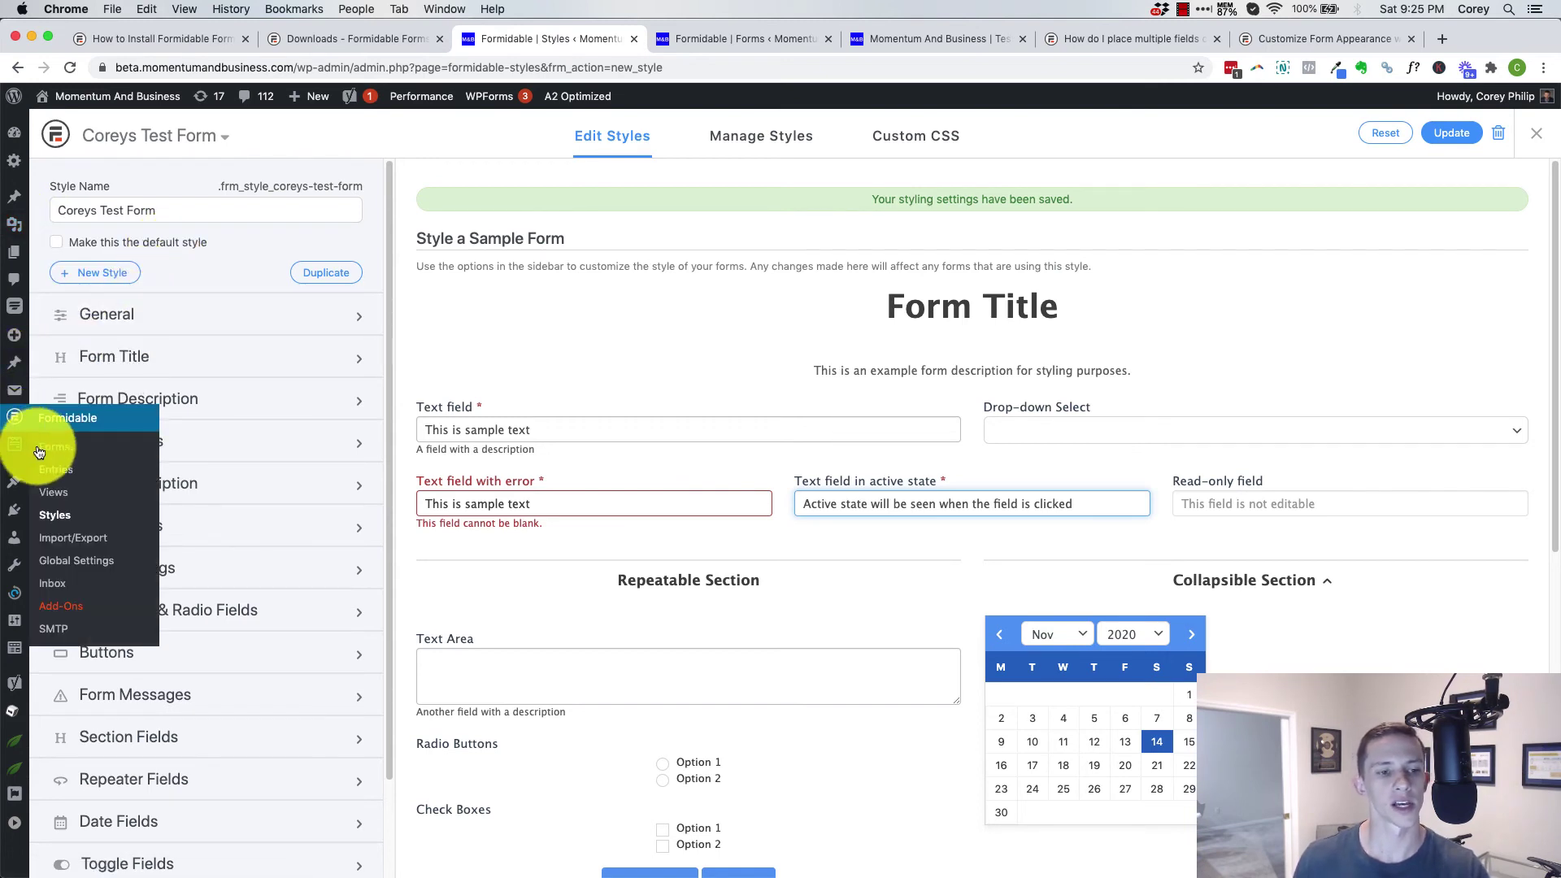
{"action": "left_click", "coordinate": [39, 452]}
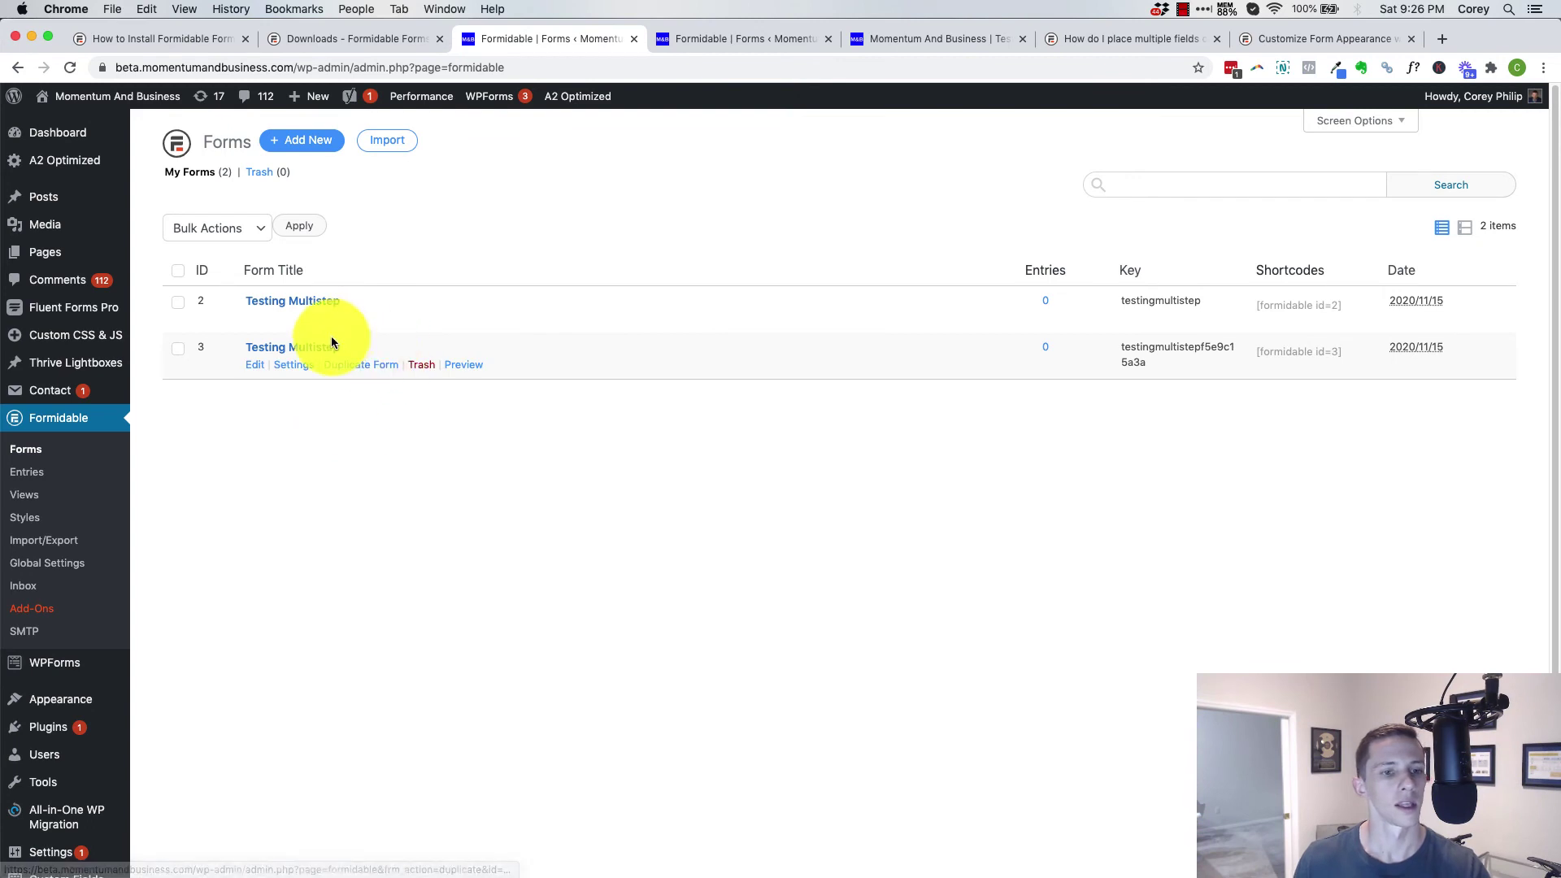
Open the editor for a new WordPress page in a separate browser tab.
{"action": "mouse_move", "coordinate": [59, 260]}
{"action": "right_click", "coordinate": [167, 278]}
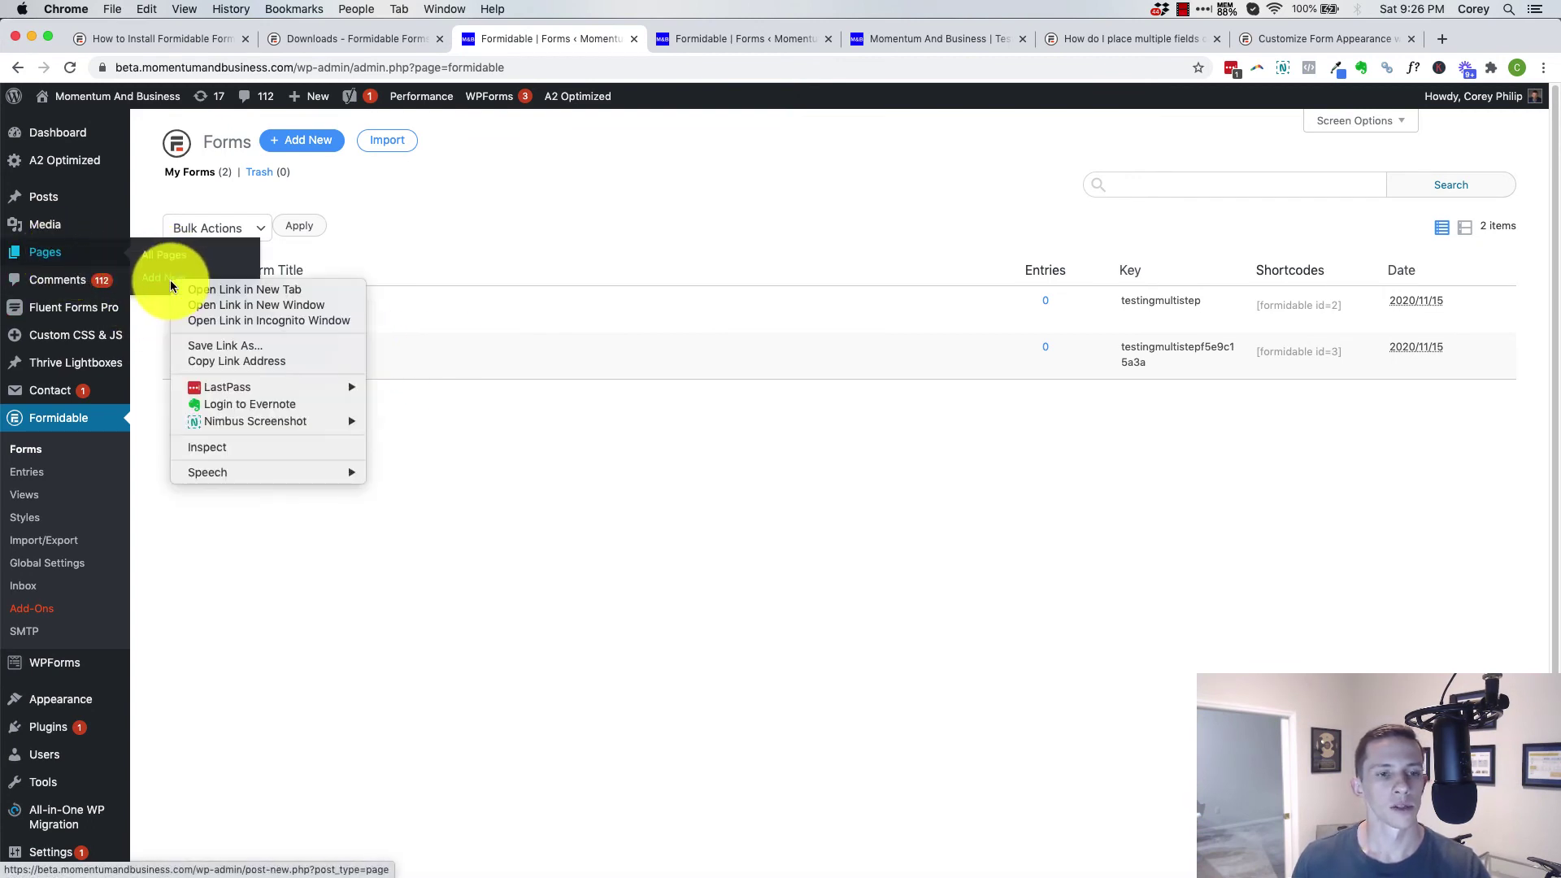
{"action": "left_click", "coordinate": [179, 283]}
{"action": "left_click", "coordinate": [665, 41]}
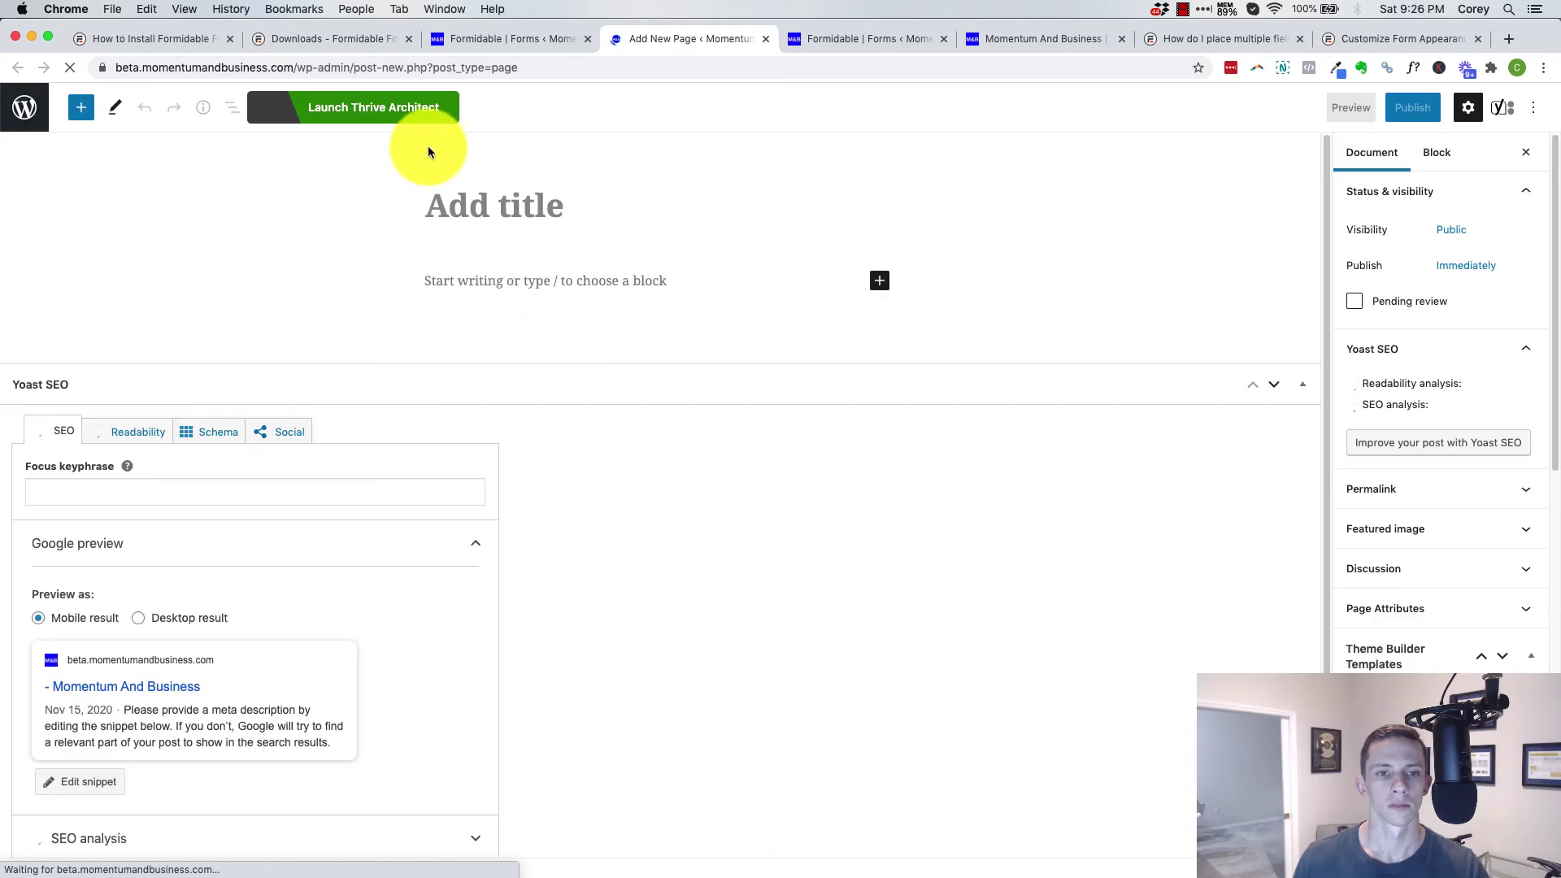
Title the new page "Testing Formidable Forms" and launch it in Thrive Architect.
{"action": "left_click", "coordinate": [453, 204]}
{"action": "type", "text": "T"}
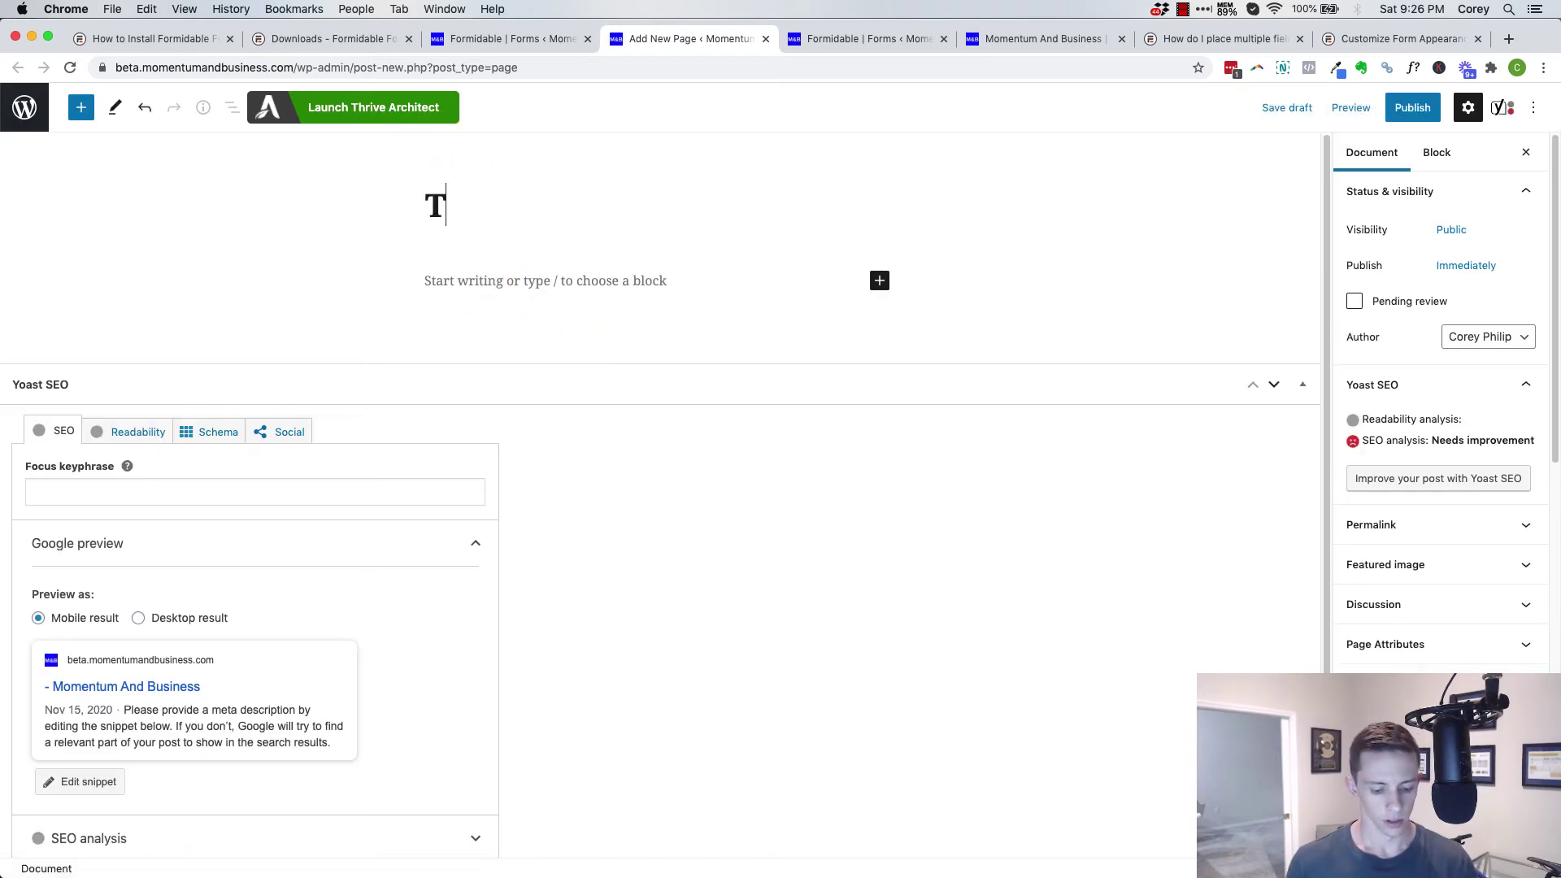
{"action": "type", "text": "esting Form"}
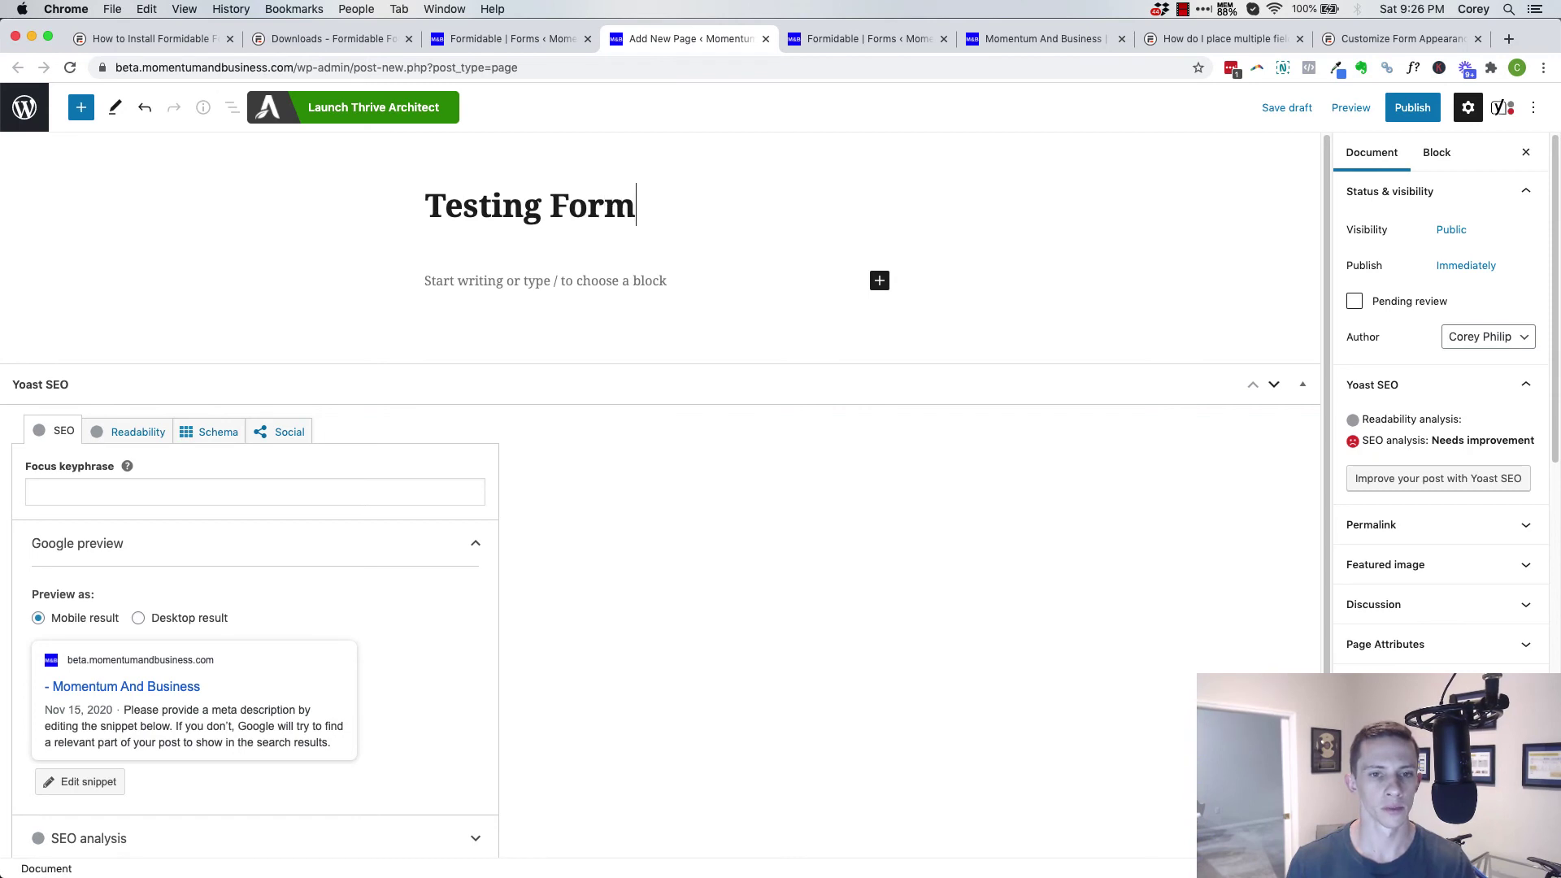
{"action": "type", "text": "idabl"}
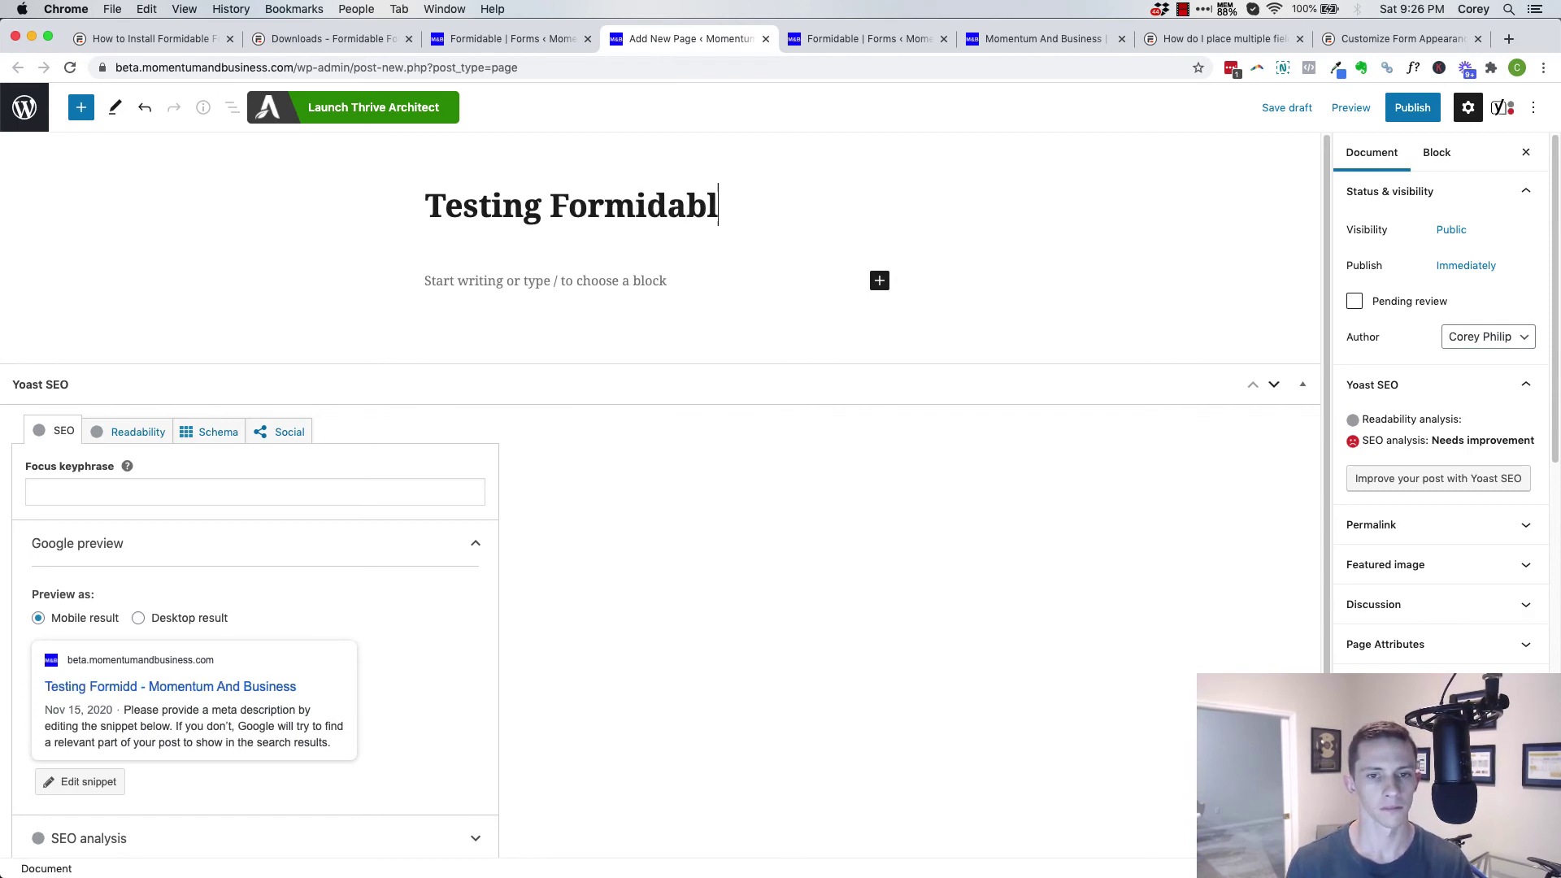
{"action": "type", "text": "e Forms"}
{"action": "left_click", "coordinate": [403, 141]}
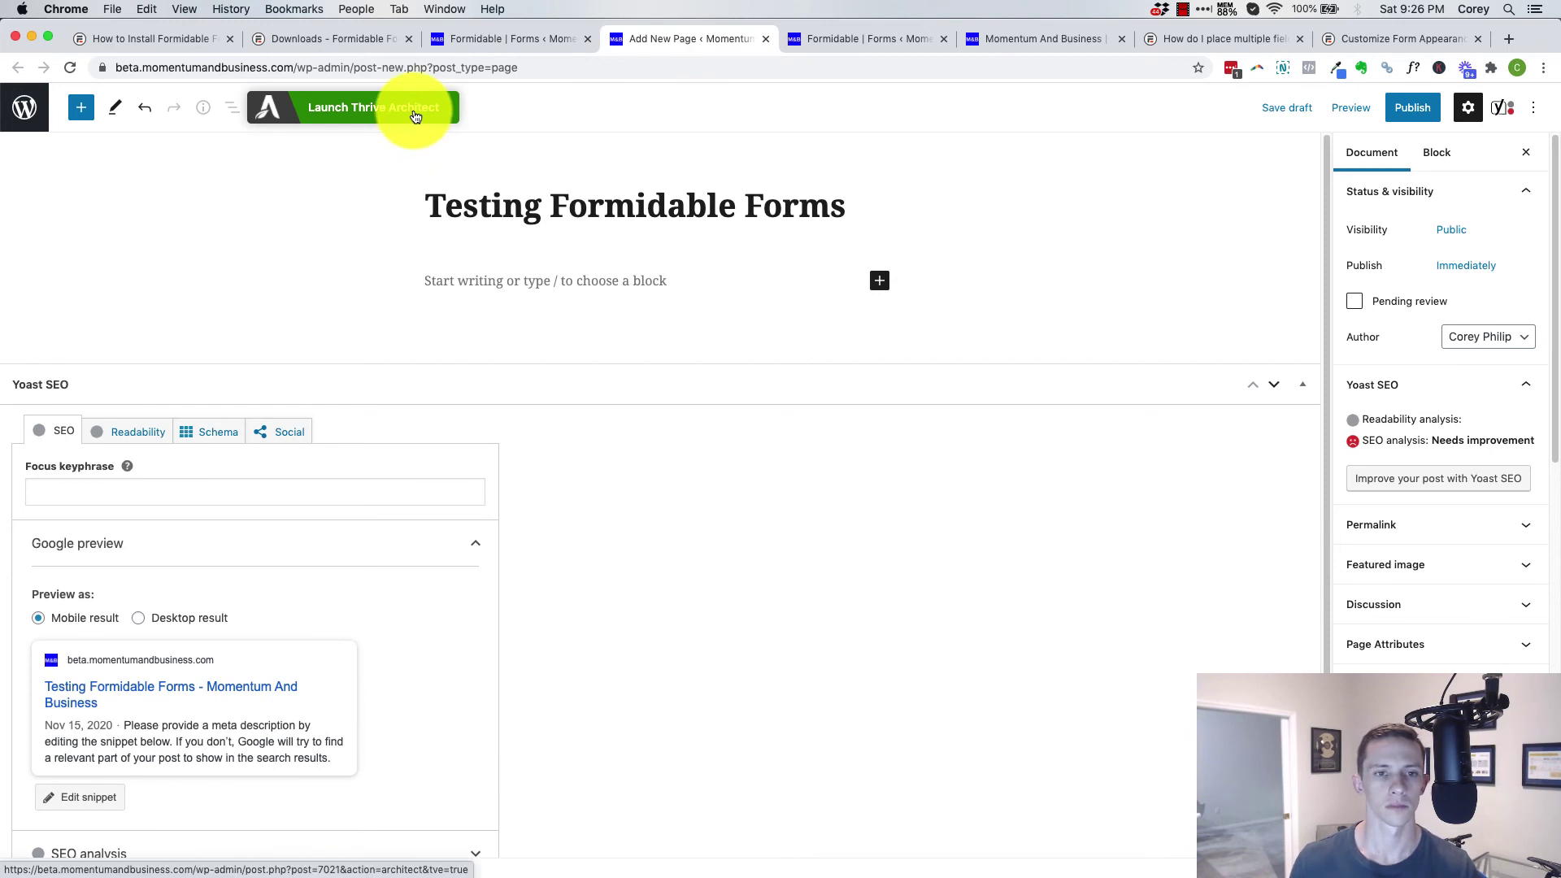
{"action": "left_click", "coordinate": [415, 111]}
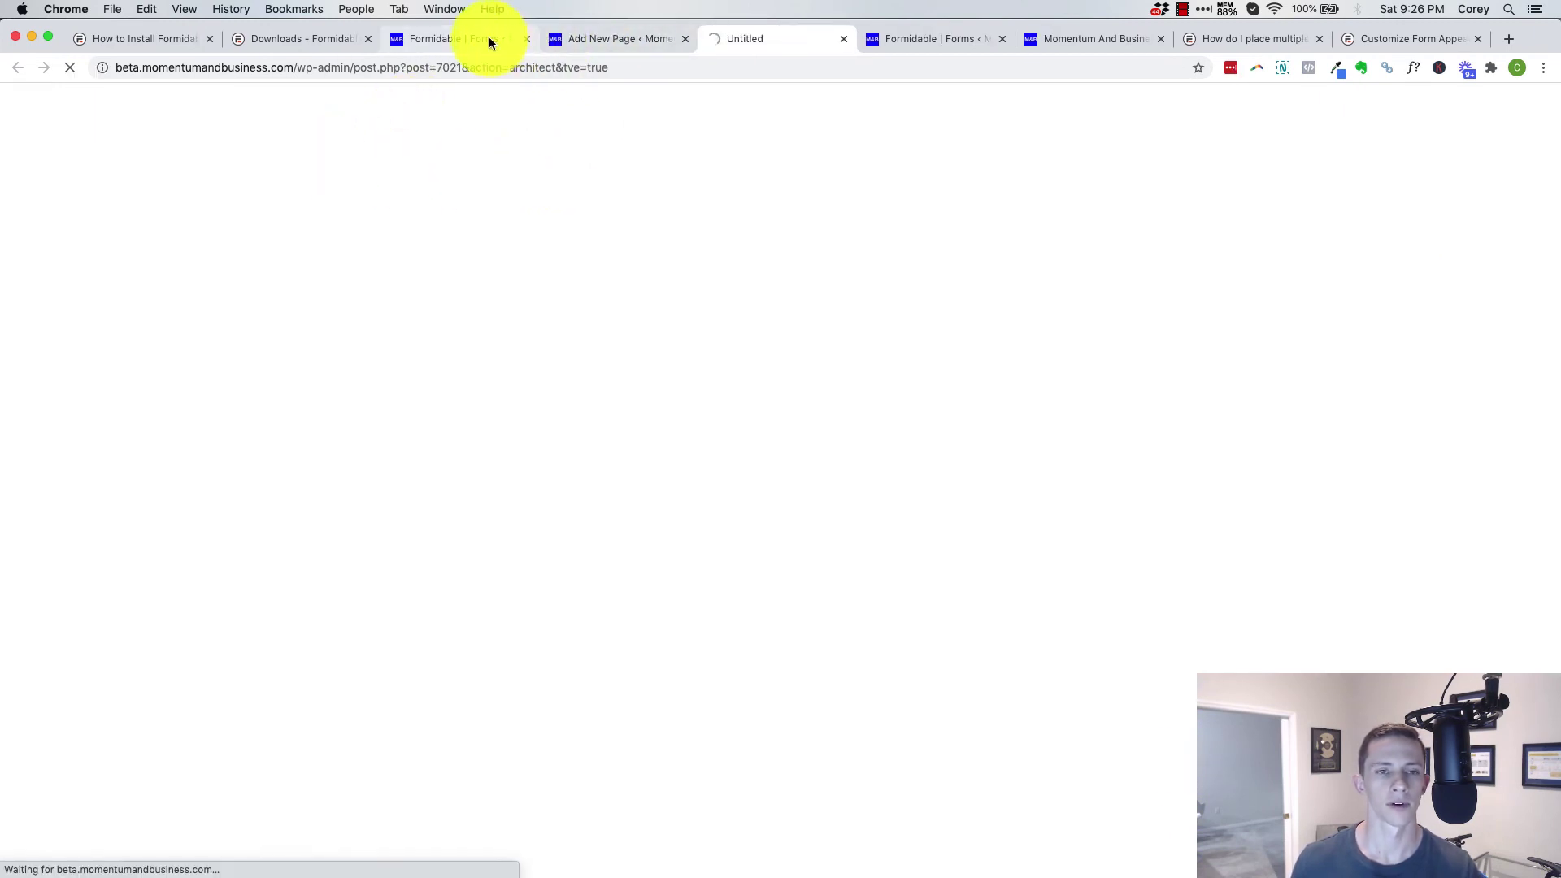
Preview the Testing Multistep form with ID 2 in a new tab and close the preview.
{"action": "left_click", "coordinate": [491, 42]}
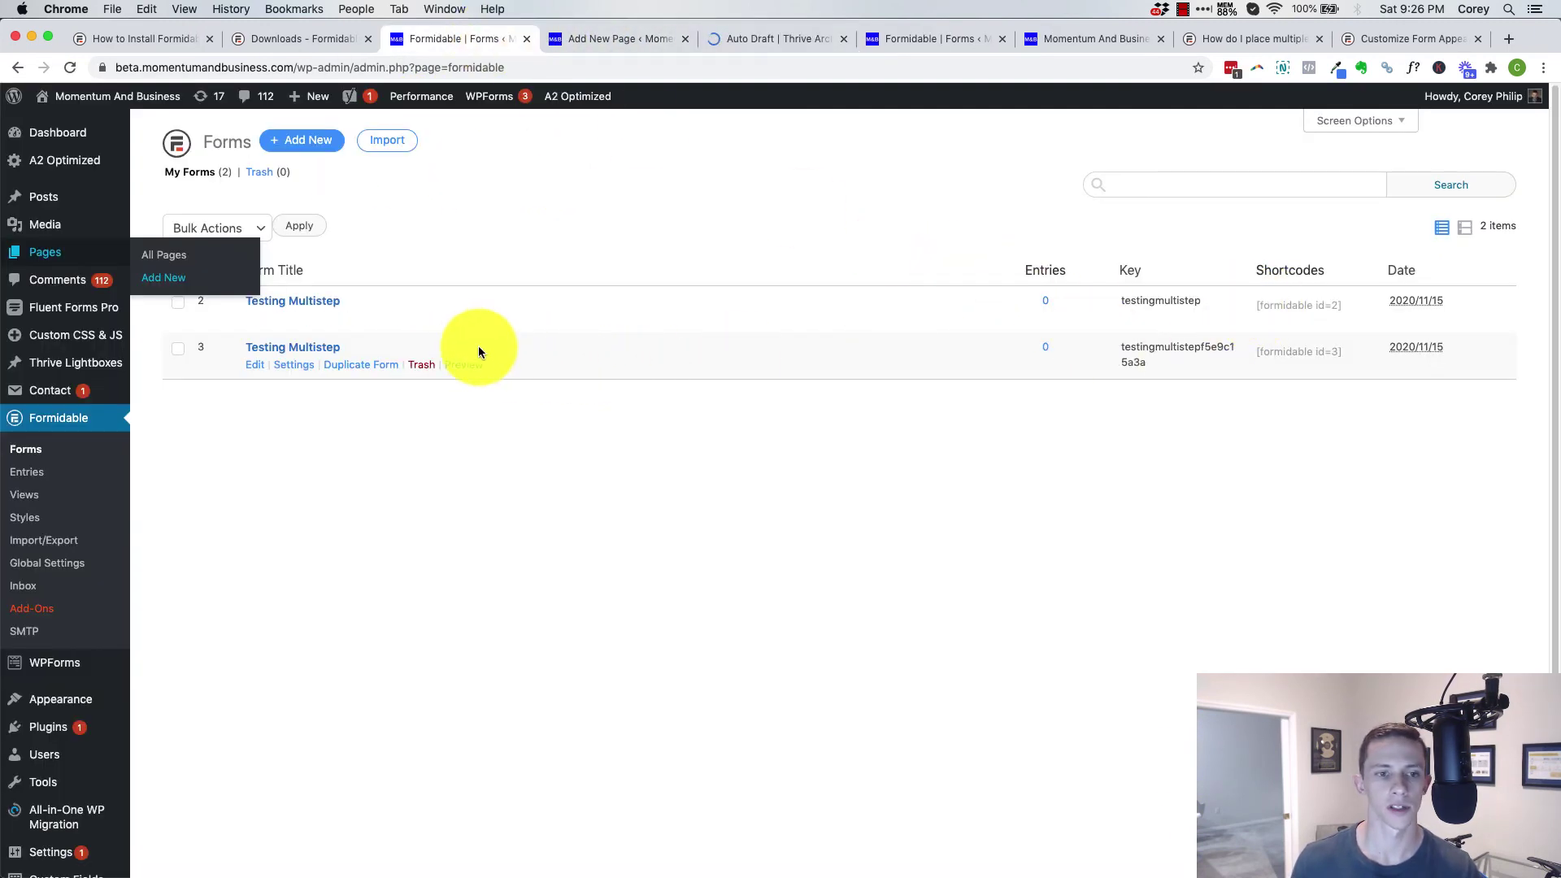
{"action": "right_click", "coordinate": [462, 318]}
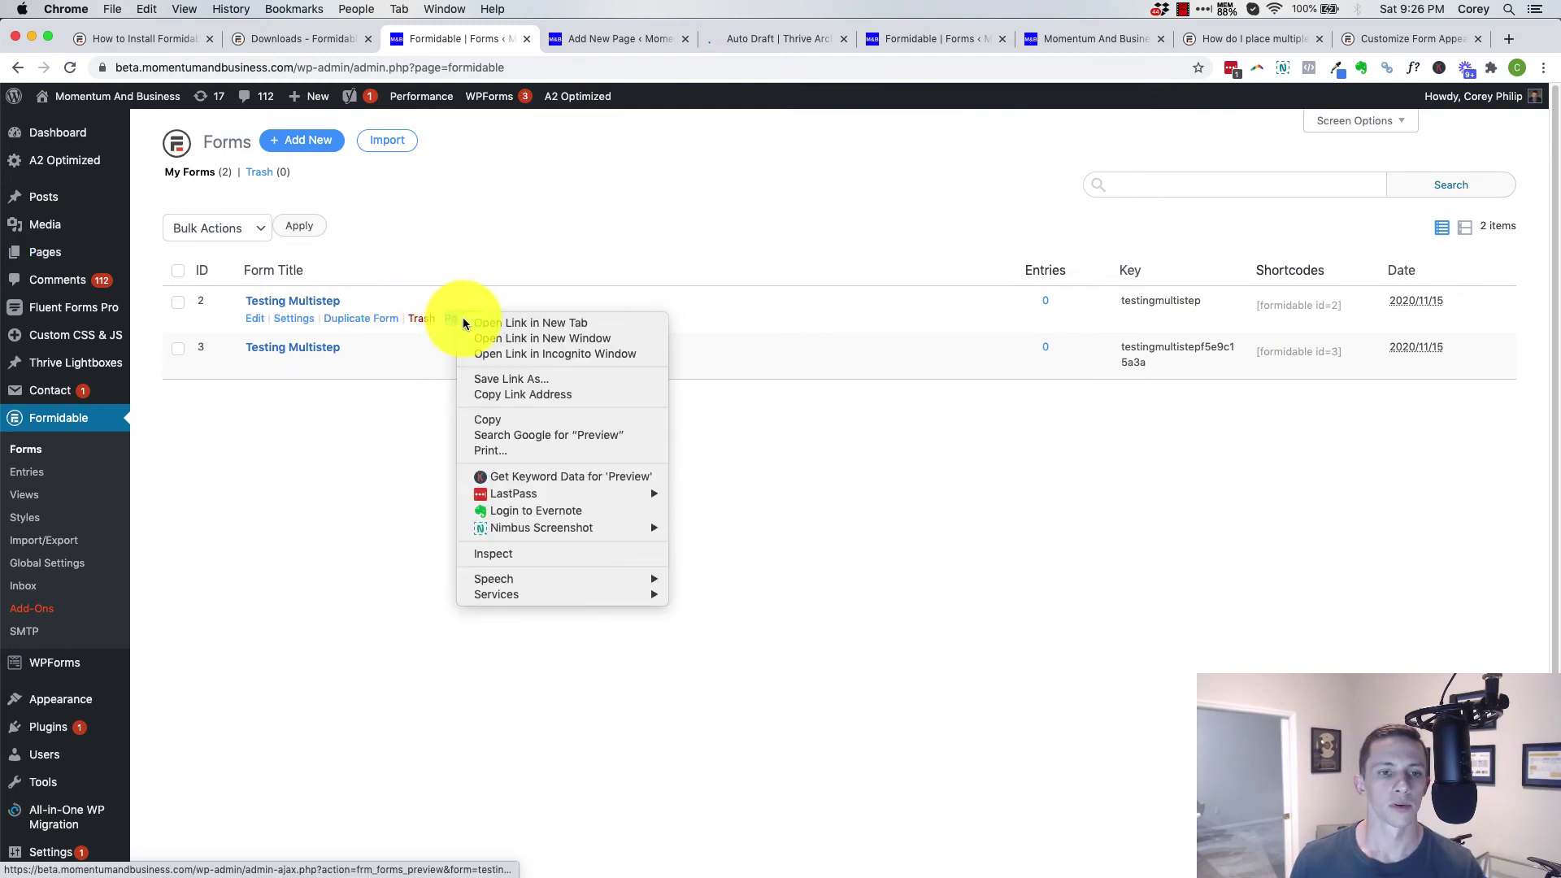
{"action": "left_click", "coordinate": [496, 324]}
{"action": "left_click", "coordinate": [576, 37]}
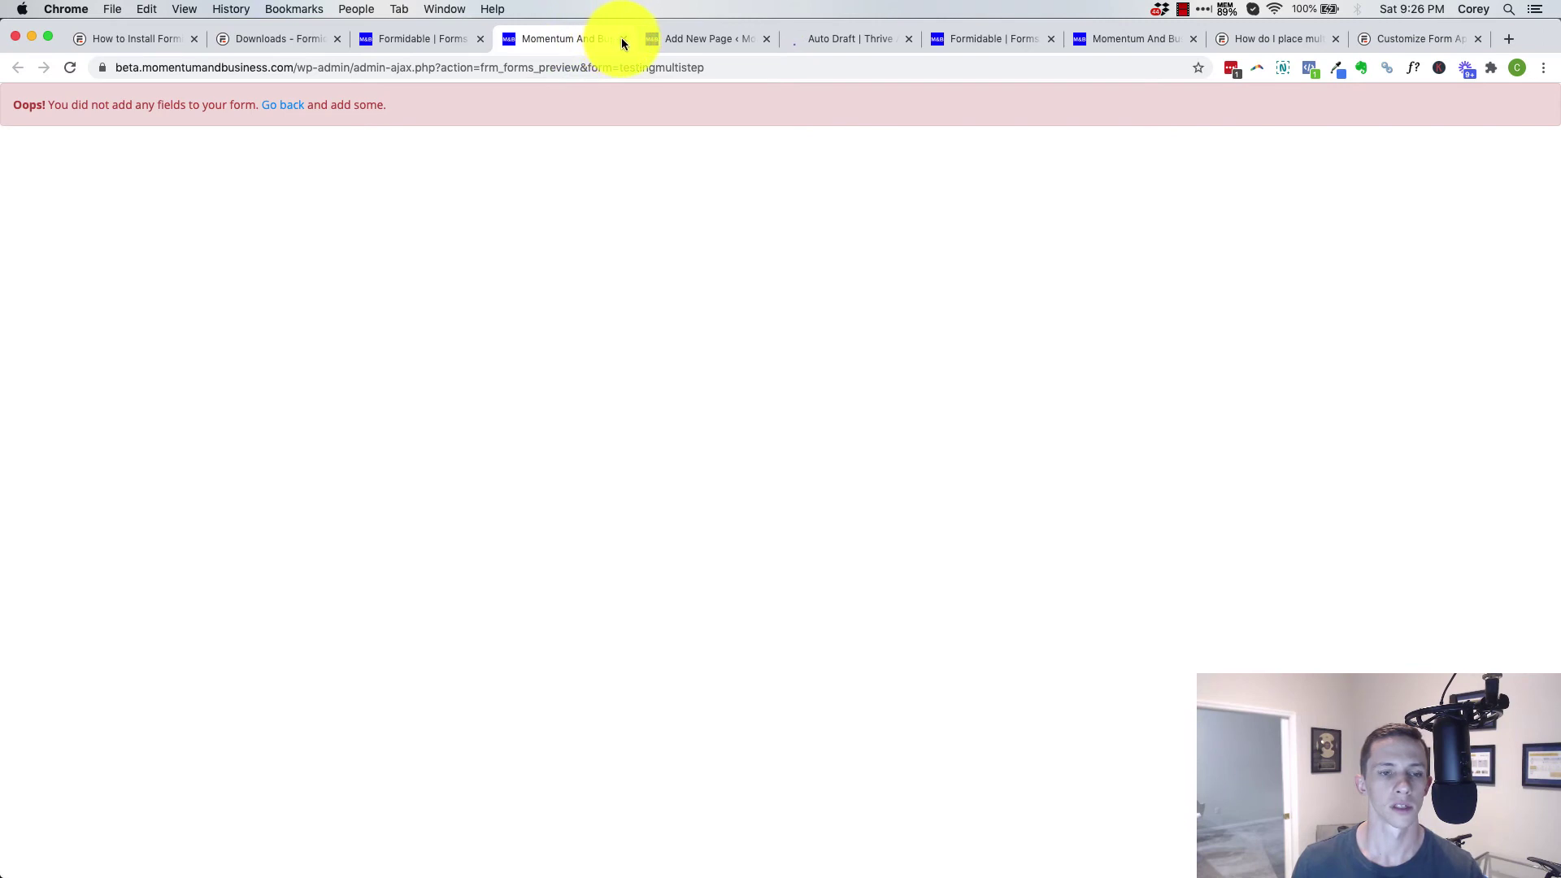
{"action": "key", "text": "super+w"}
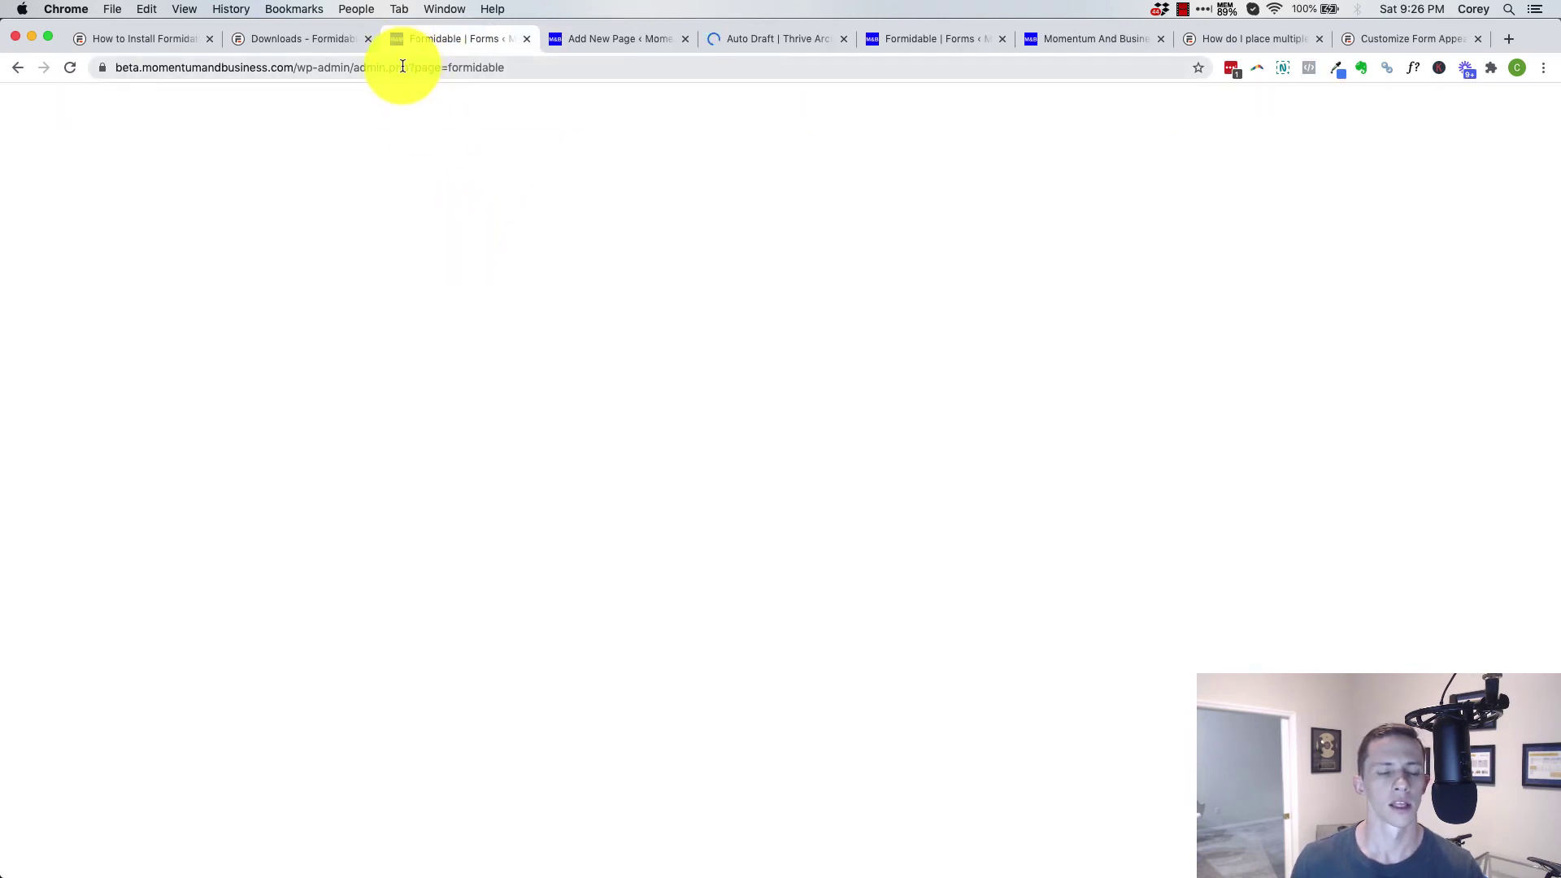
Go back to the forms list and select the [formidable id=3] shortcode of the second Testing Multistep form.
{"action": "left_click", "coordinate": [402, 67]}
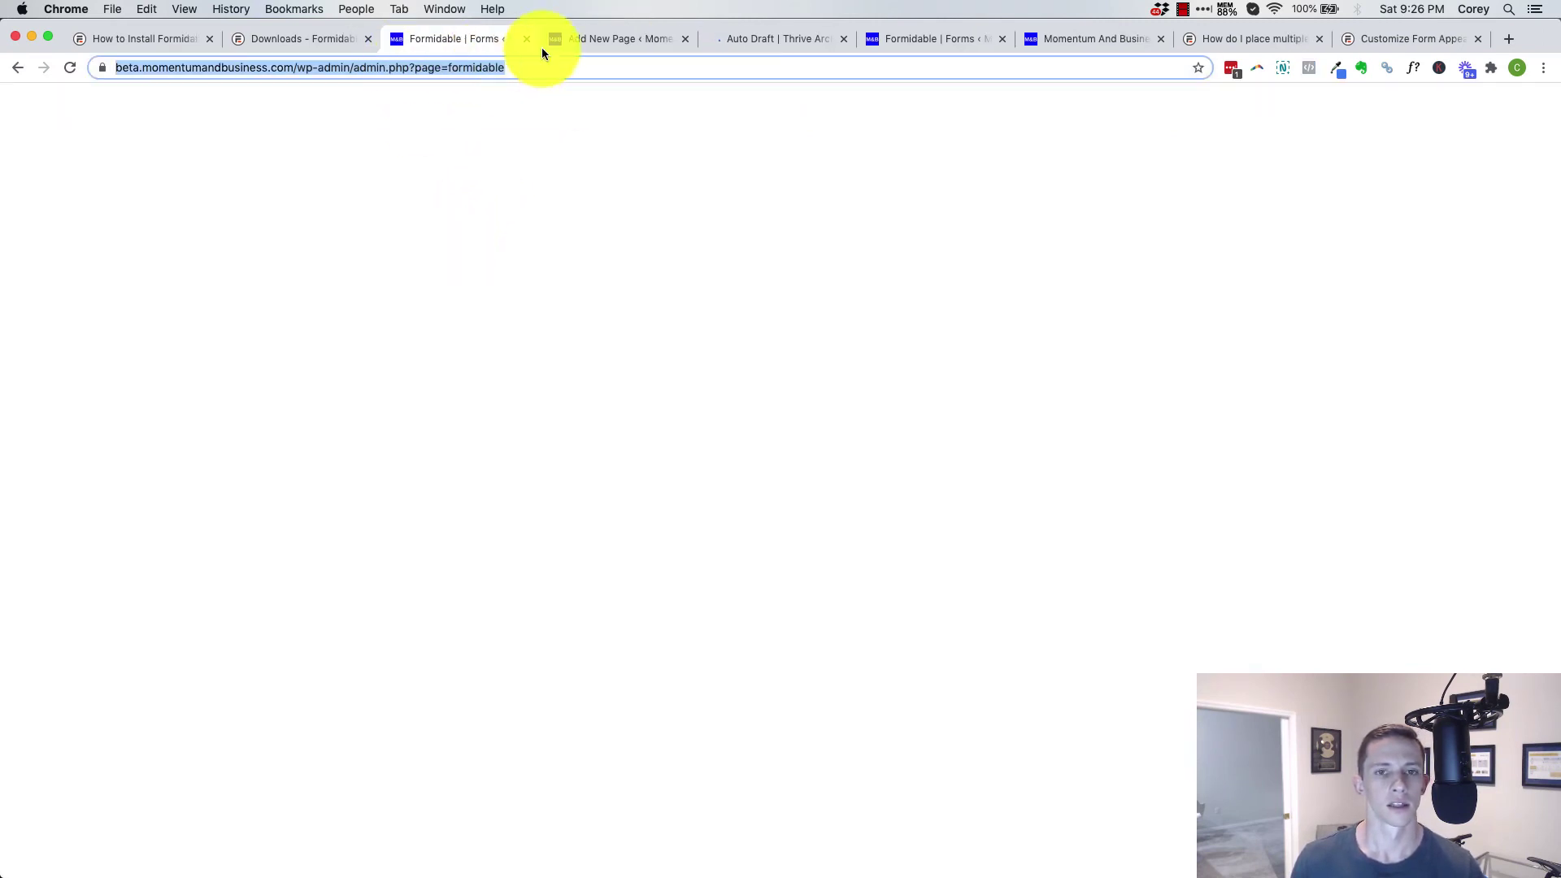
{"action": "left_click", "coordinate": [569, 41]}
{"action": "left_click", "coordinate": [501, 42]}
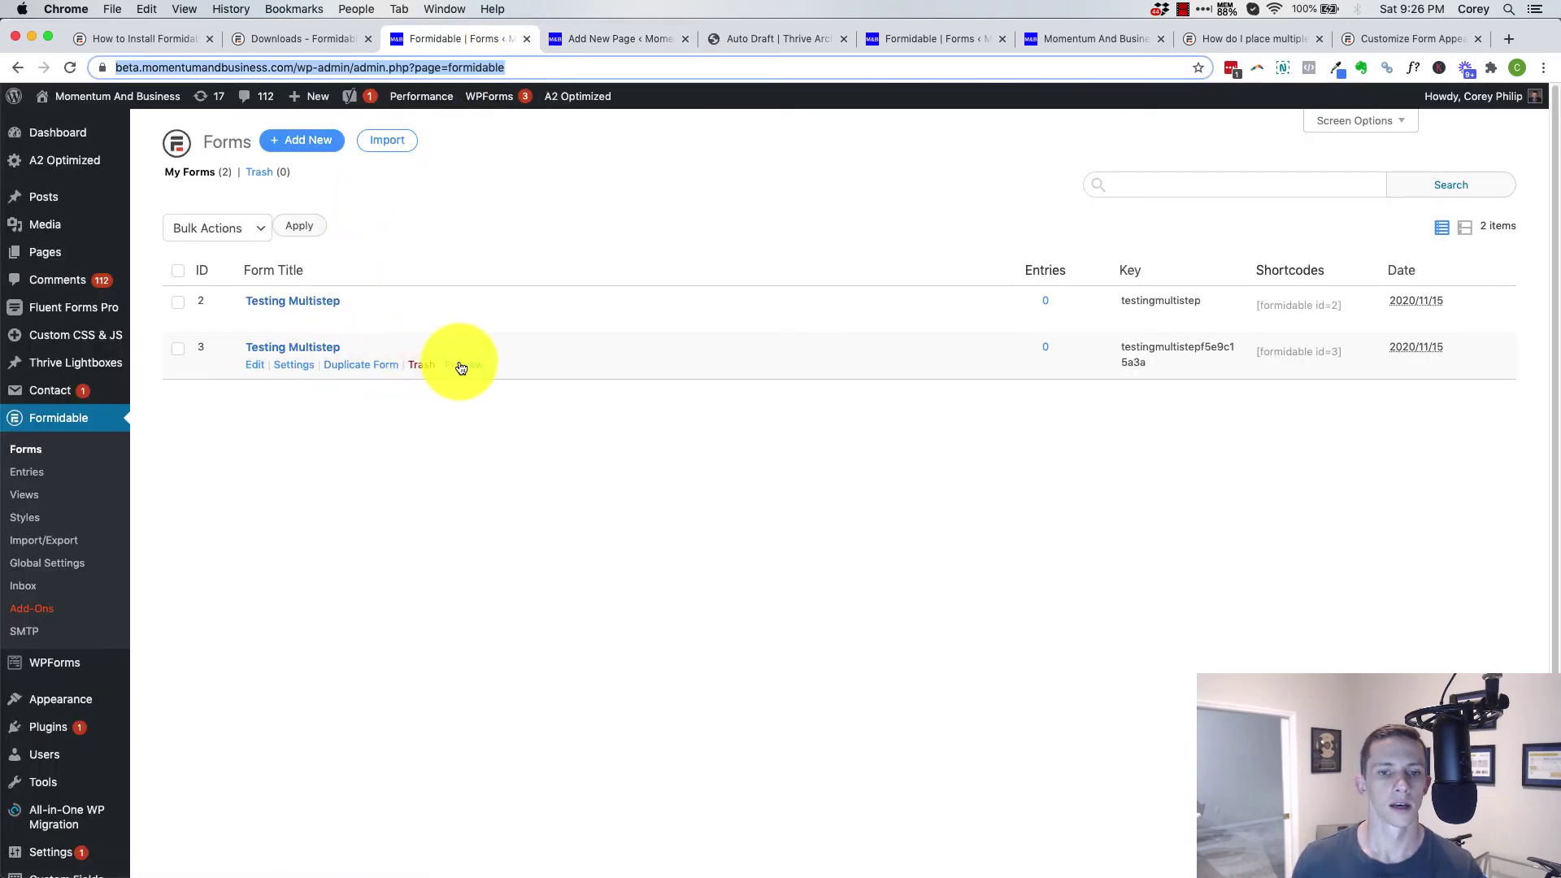
{"action": "left_click", "coordinate": [1272, 351]}
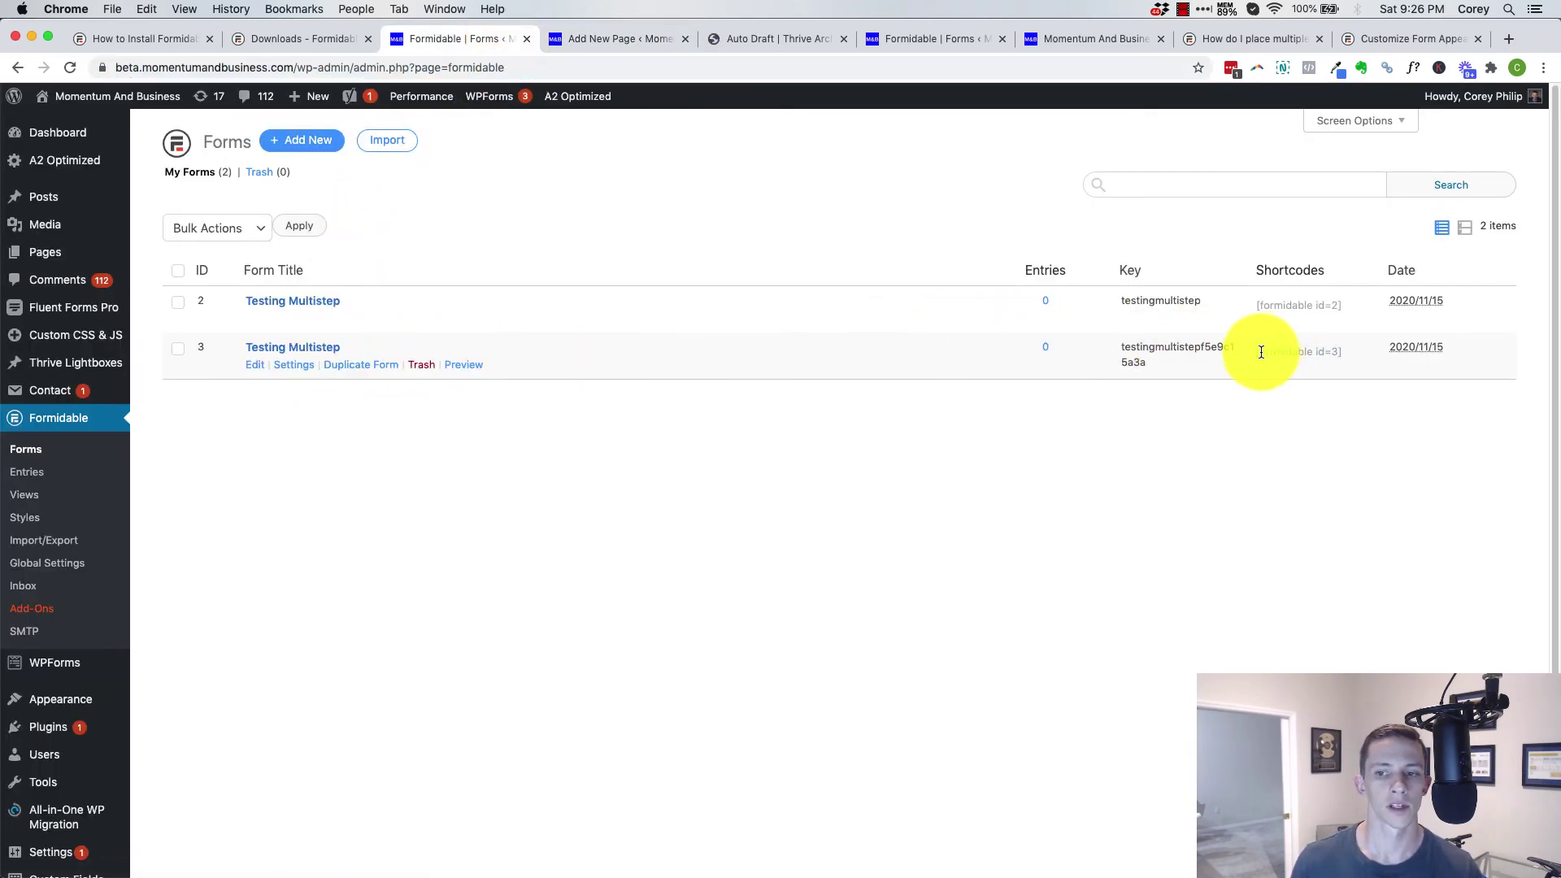
Return to Thrive Architect and create the page as a Completely Blank Page.
{"action": "left_click", "coordinate": [574, 41]}
{"action": "left_click", "coordinate": [753, 39]}
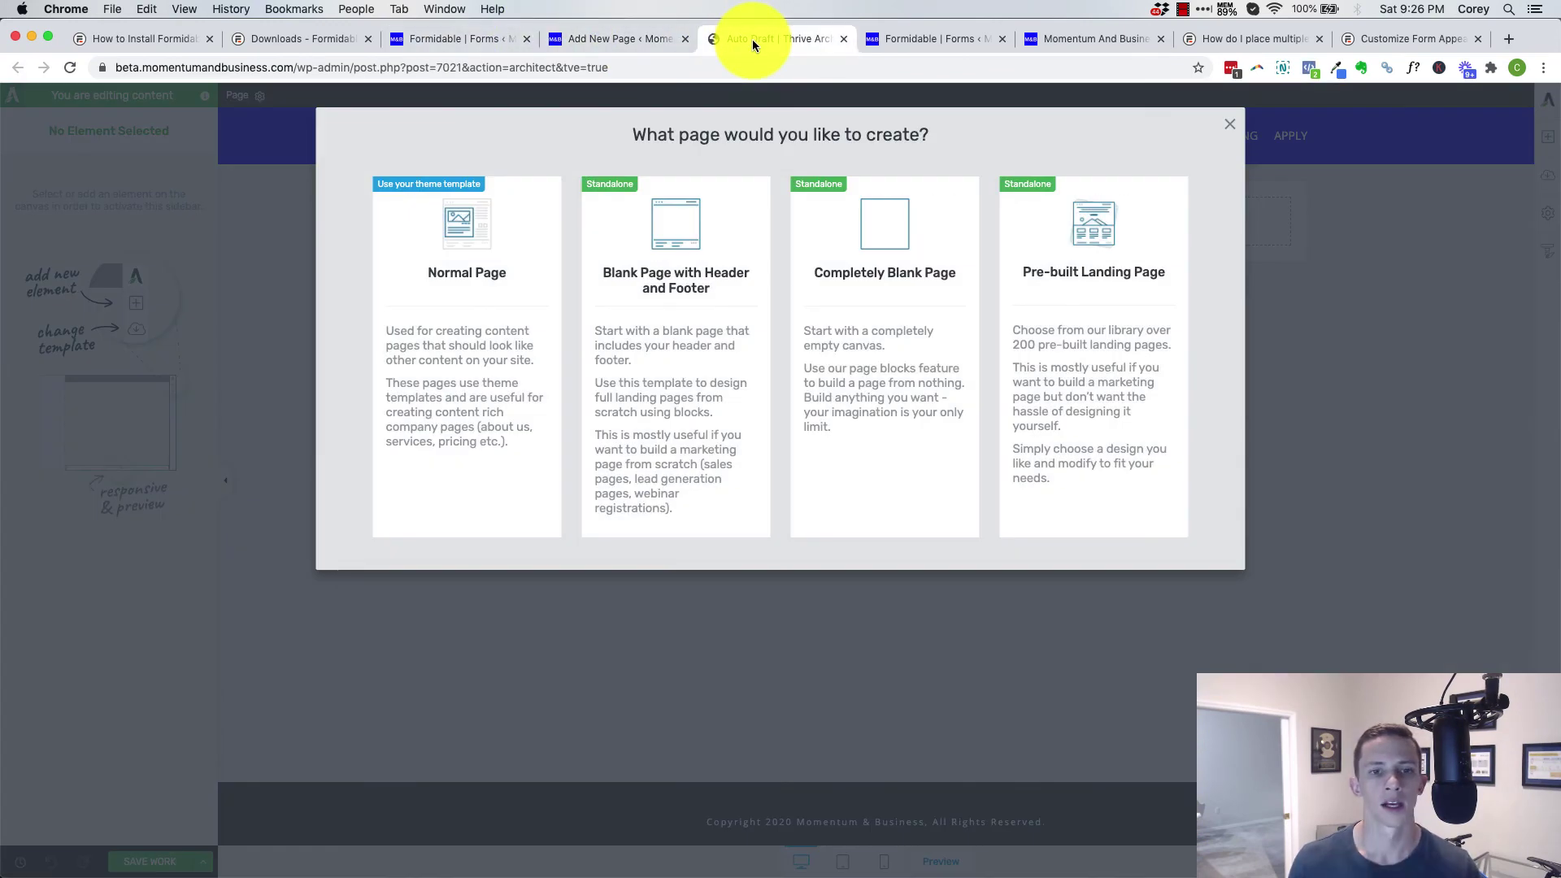
{"action": "left_click", "coordinate": [869, 301]}
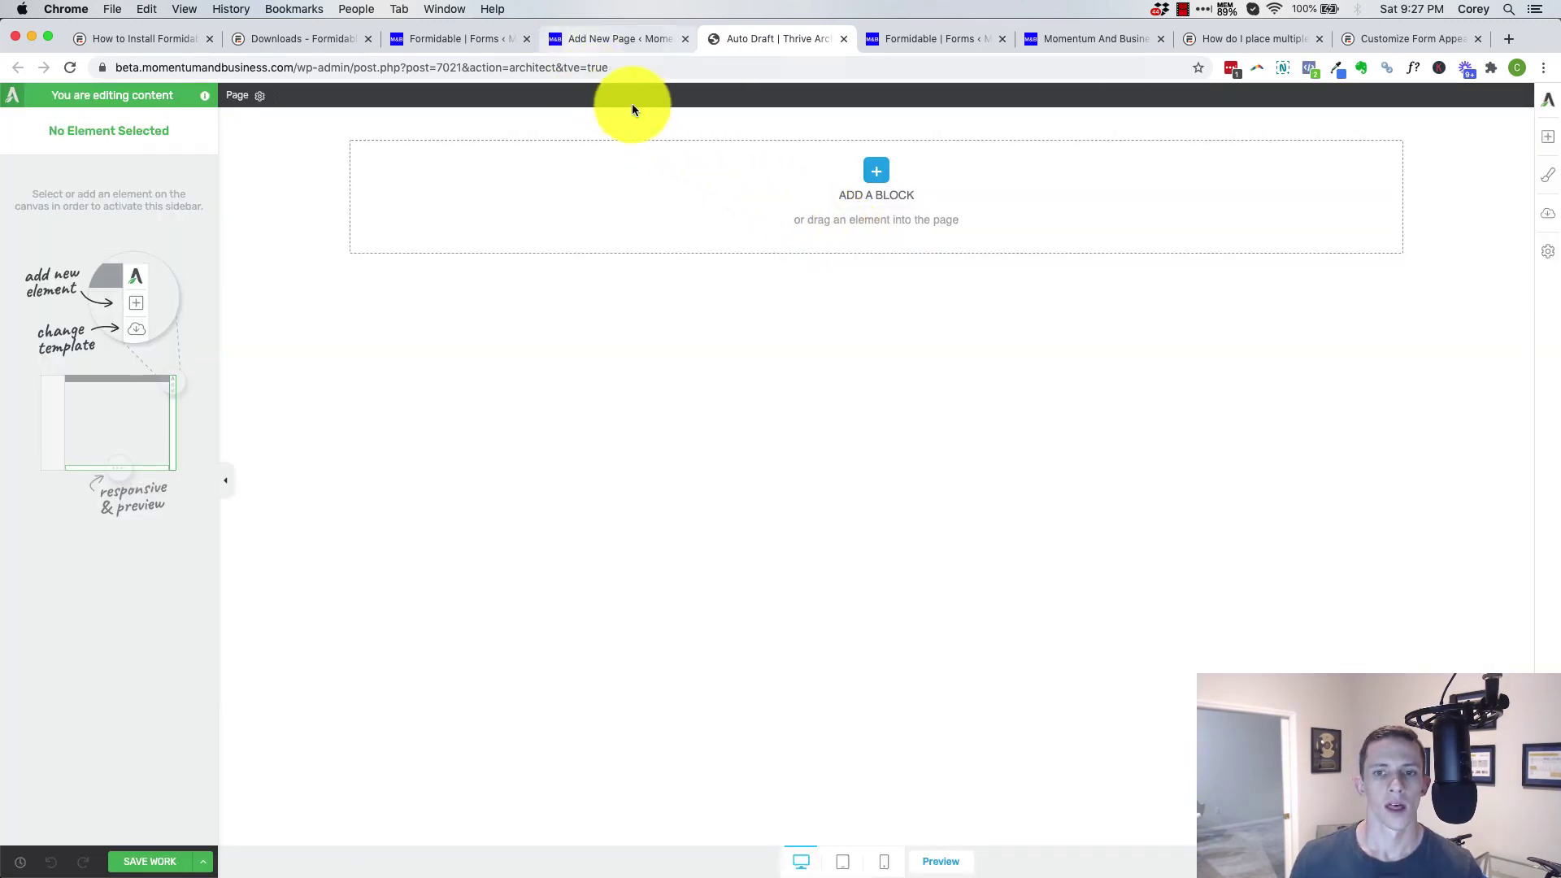
Find the Background Section element by searching for "back" and place it at the top of the blank page.
{"action": "left_click", "coordinate": [1545, 143]}
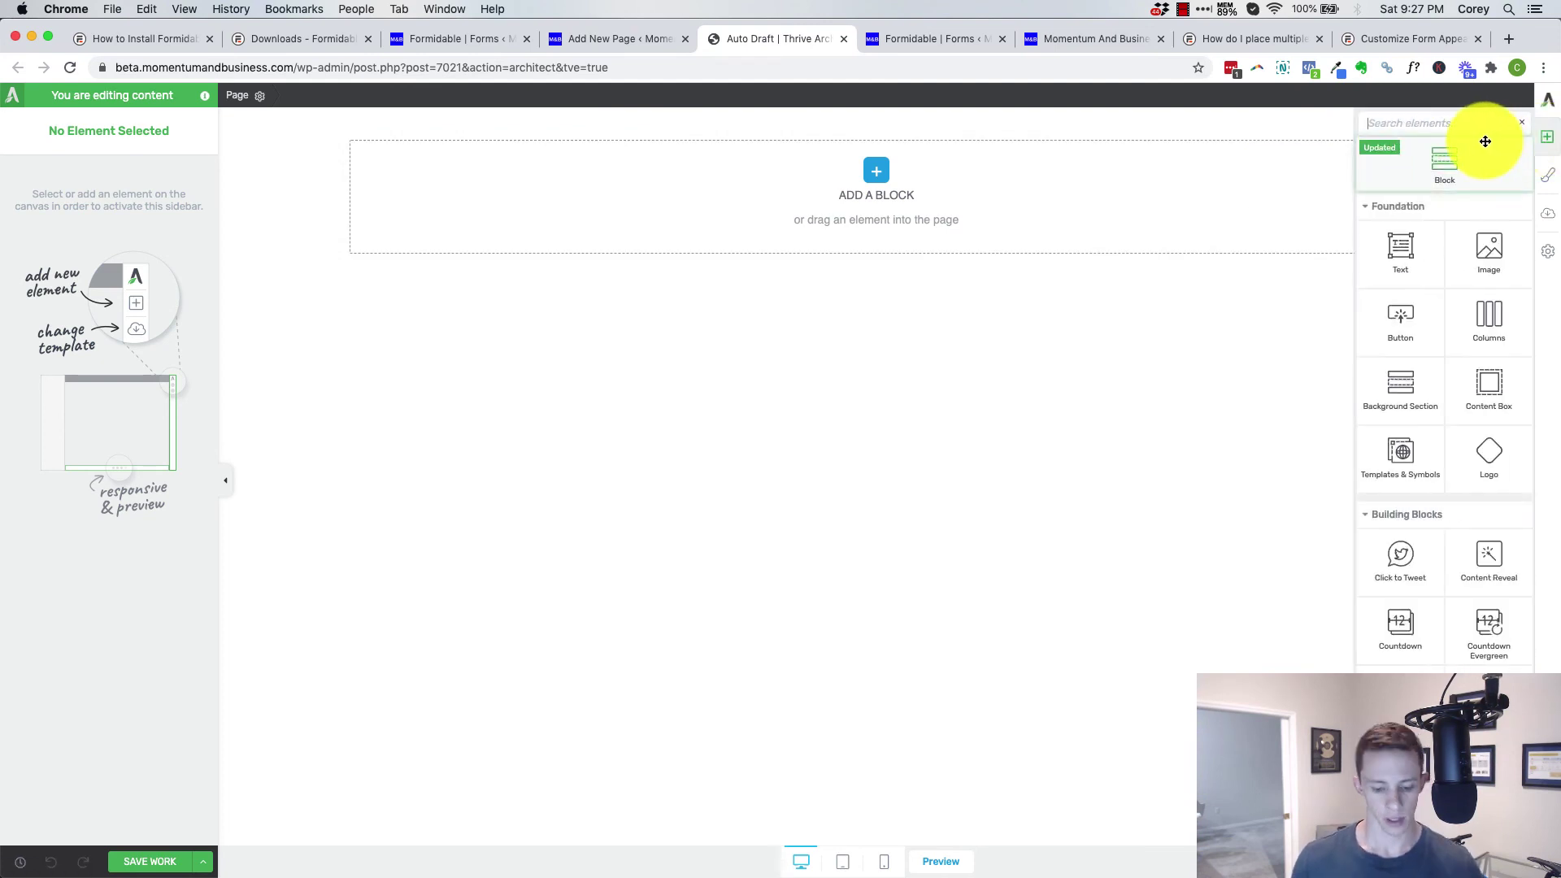
{"action": "type", "text": "bac"}
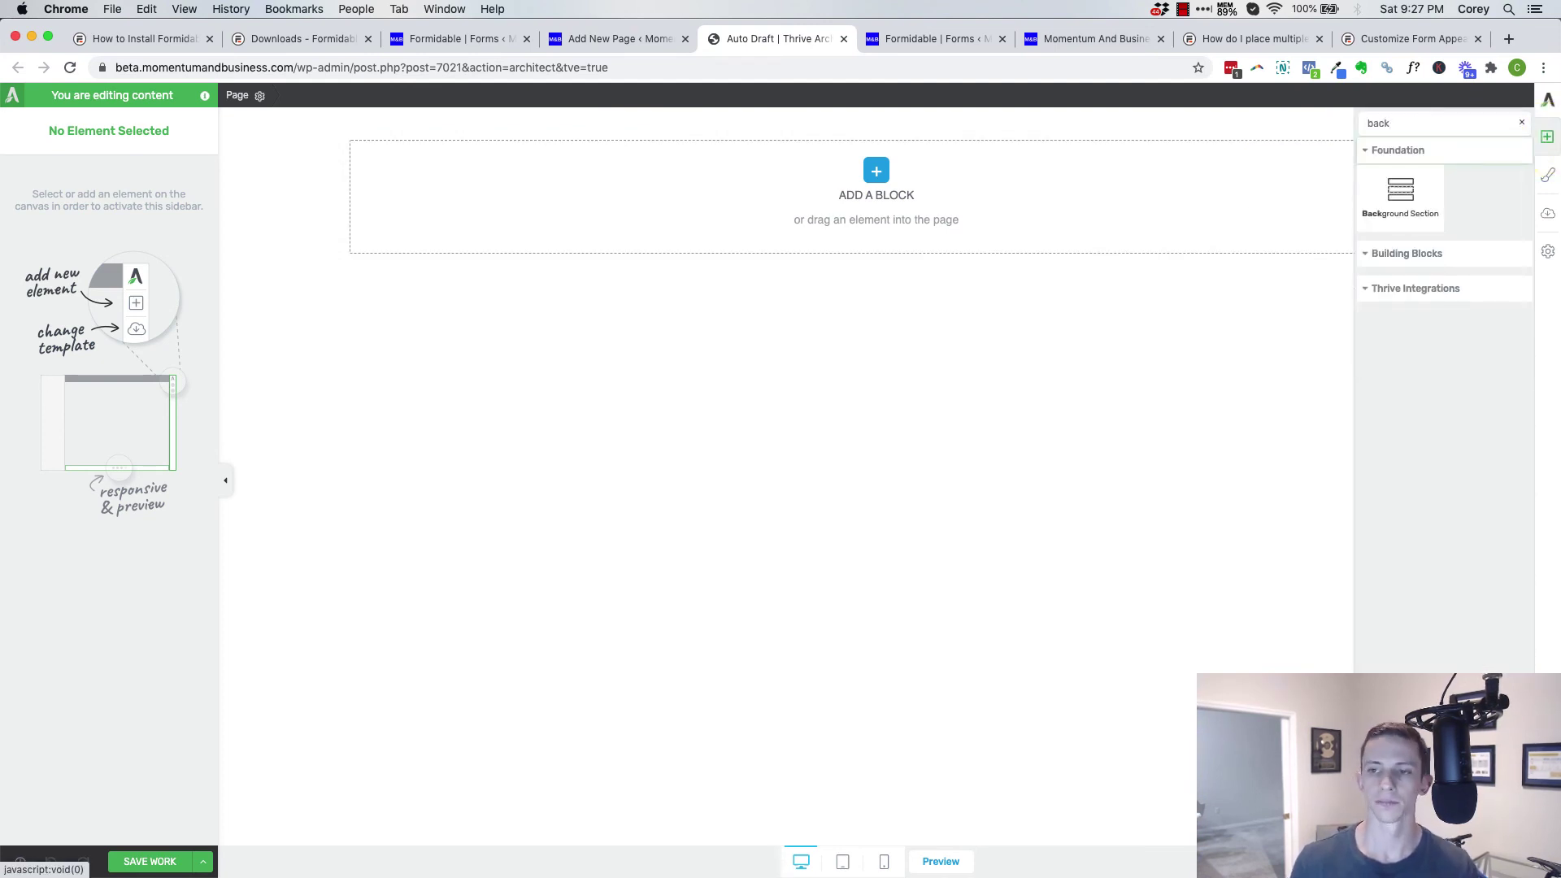
{"action": "type", "text": "k"}
{"action": "left_click_drag", "start_coordinate": [1401, 195], "coordinate": [1002, 153]}
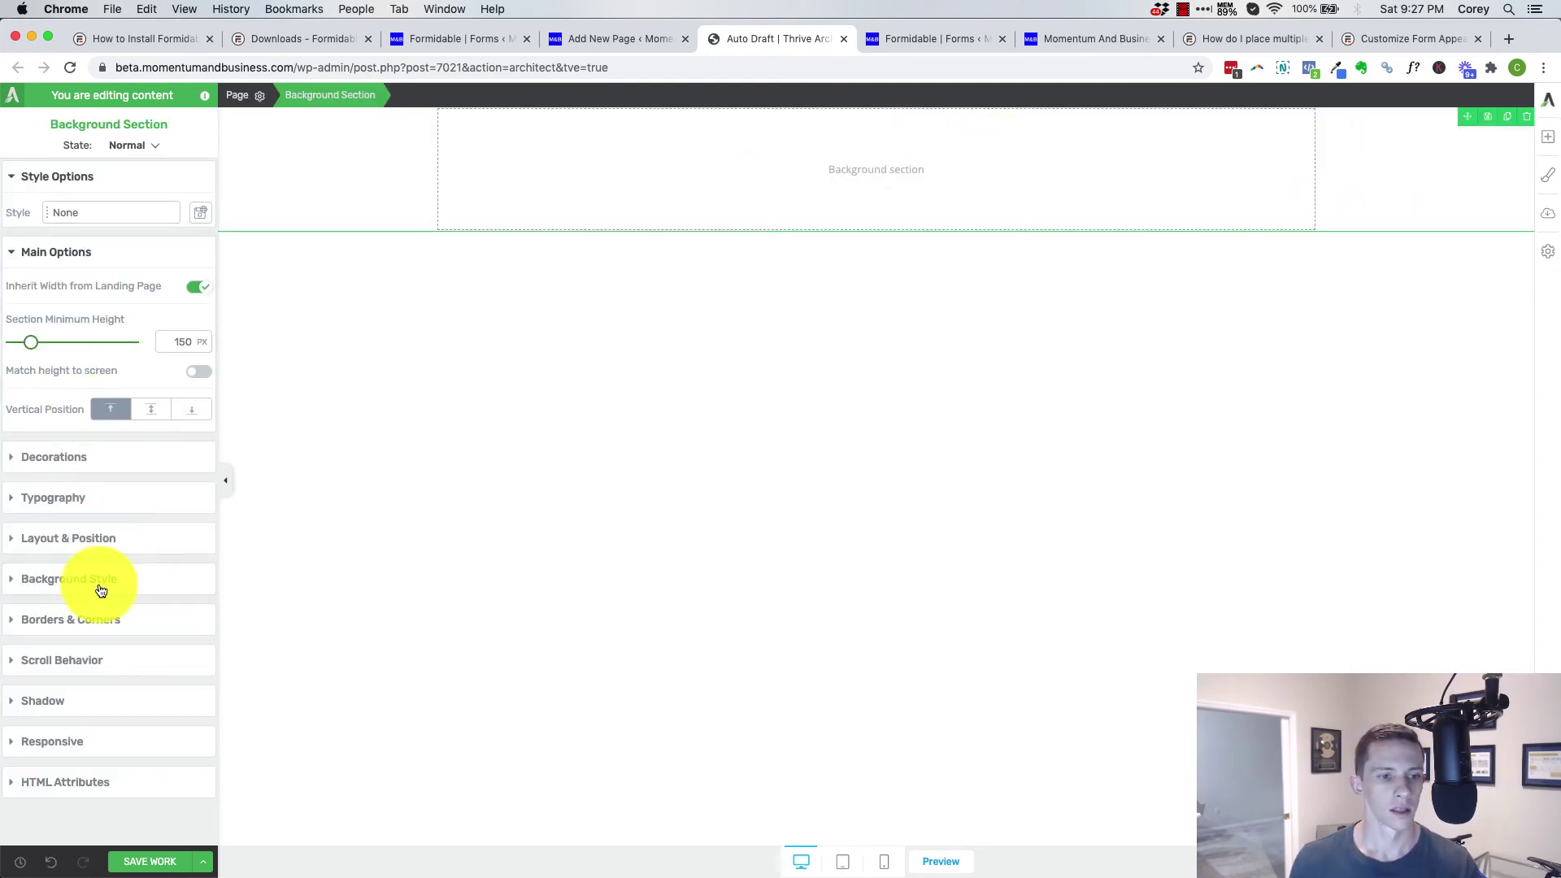
Add a linear gradient layer to the section's background and set its end color to light blue (#cadaff).
{"action": "left_click", "coordinate": [101, 581]}
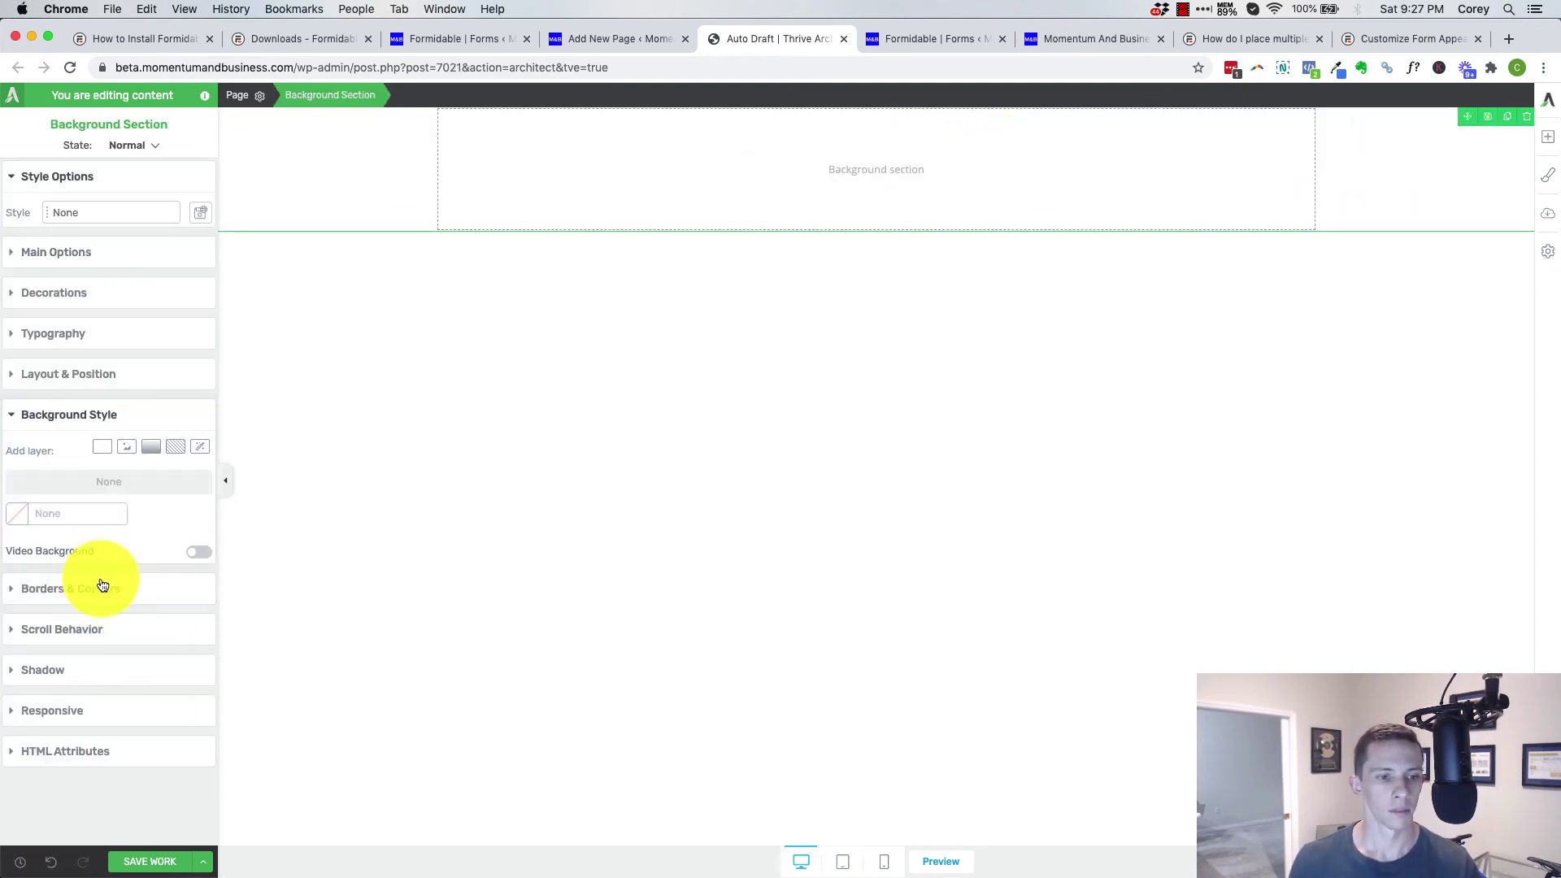
{"action": "left_click", "coordinate": [152, 448]}
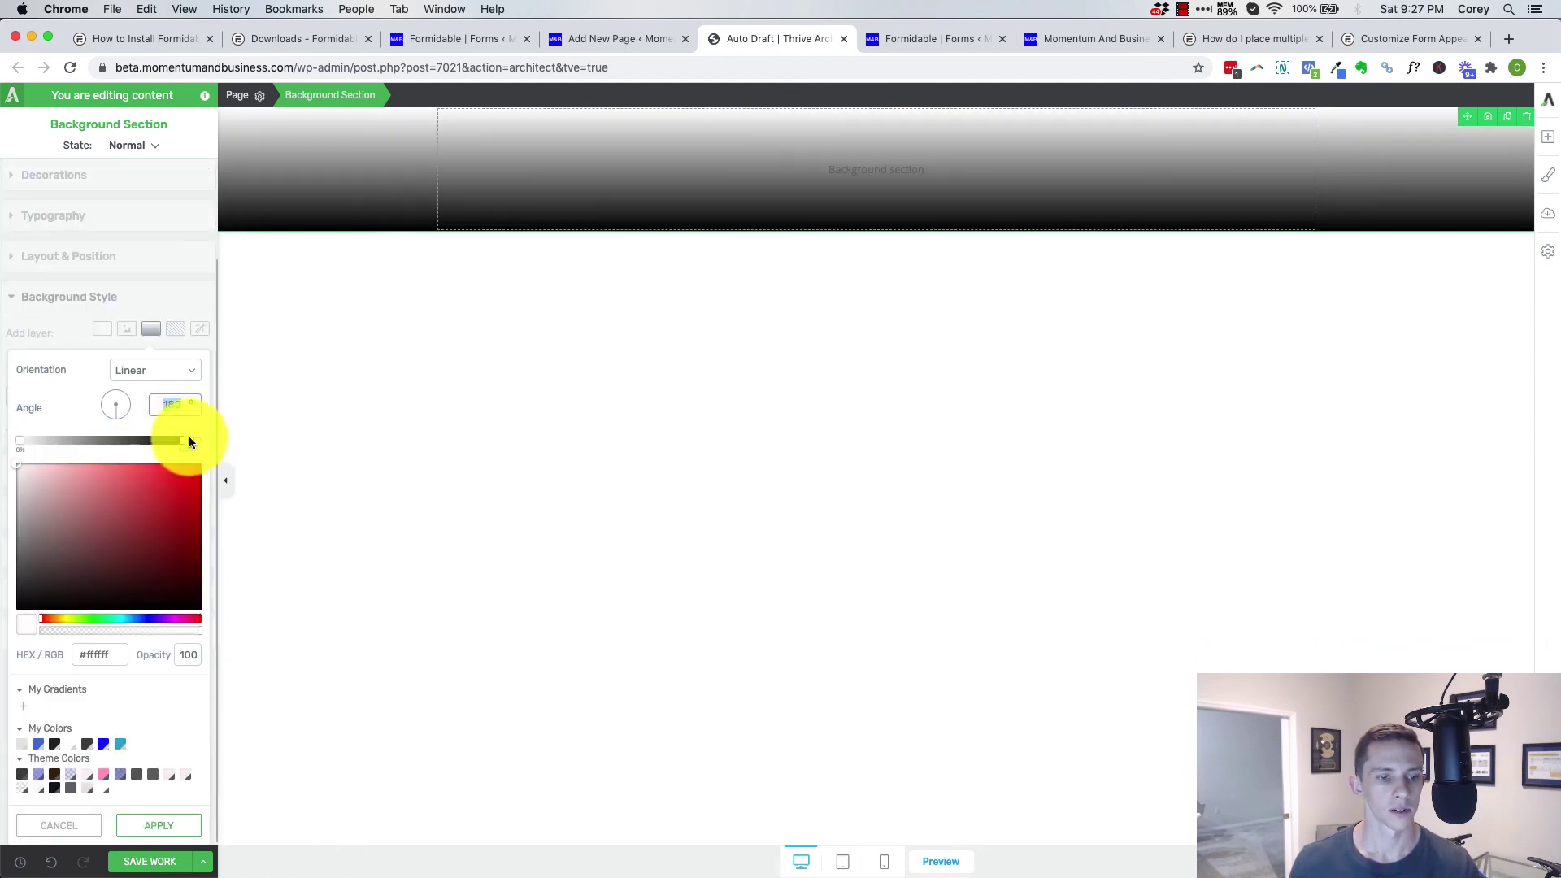
{"action": "left_click", "coordinate": [185, 439]}
{"action": "left_click", "coordinate": [140, 621]}
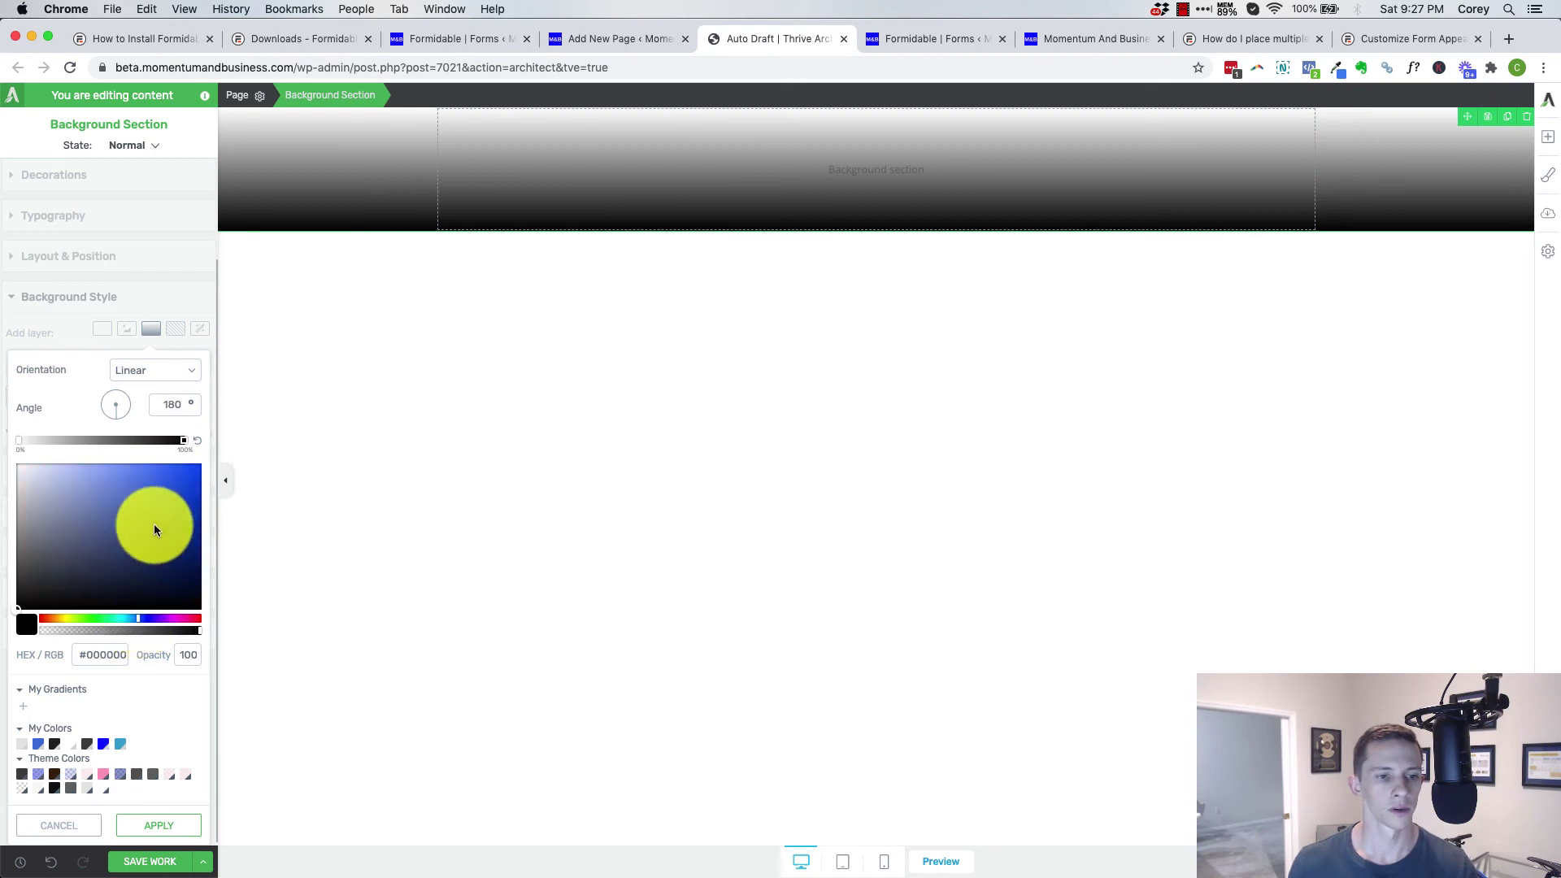
{"action": "left_click_drag", "start_coordinate": [147, 487], "coordinate": [55, 451]}
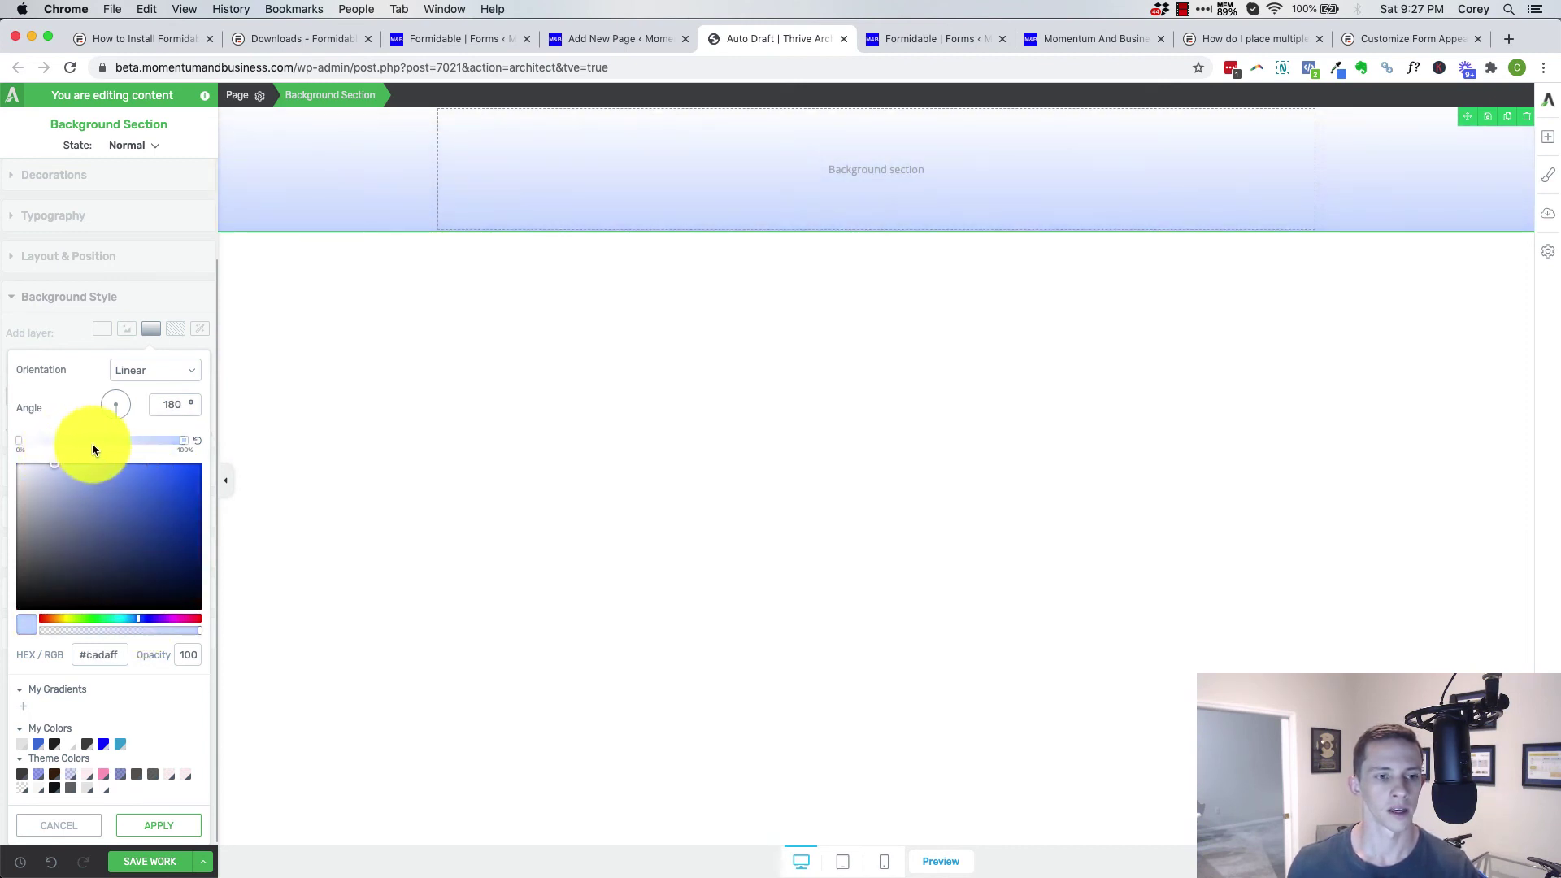
Set the gradient's start color to a very light grey-blue (#f6f8f9) and close the gradient settings.
{"action": "left_click", "coordinate": [18, 441]}
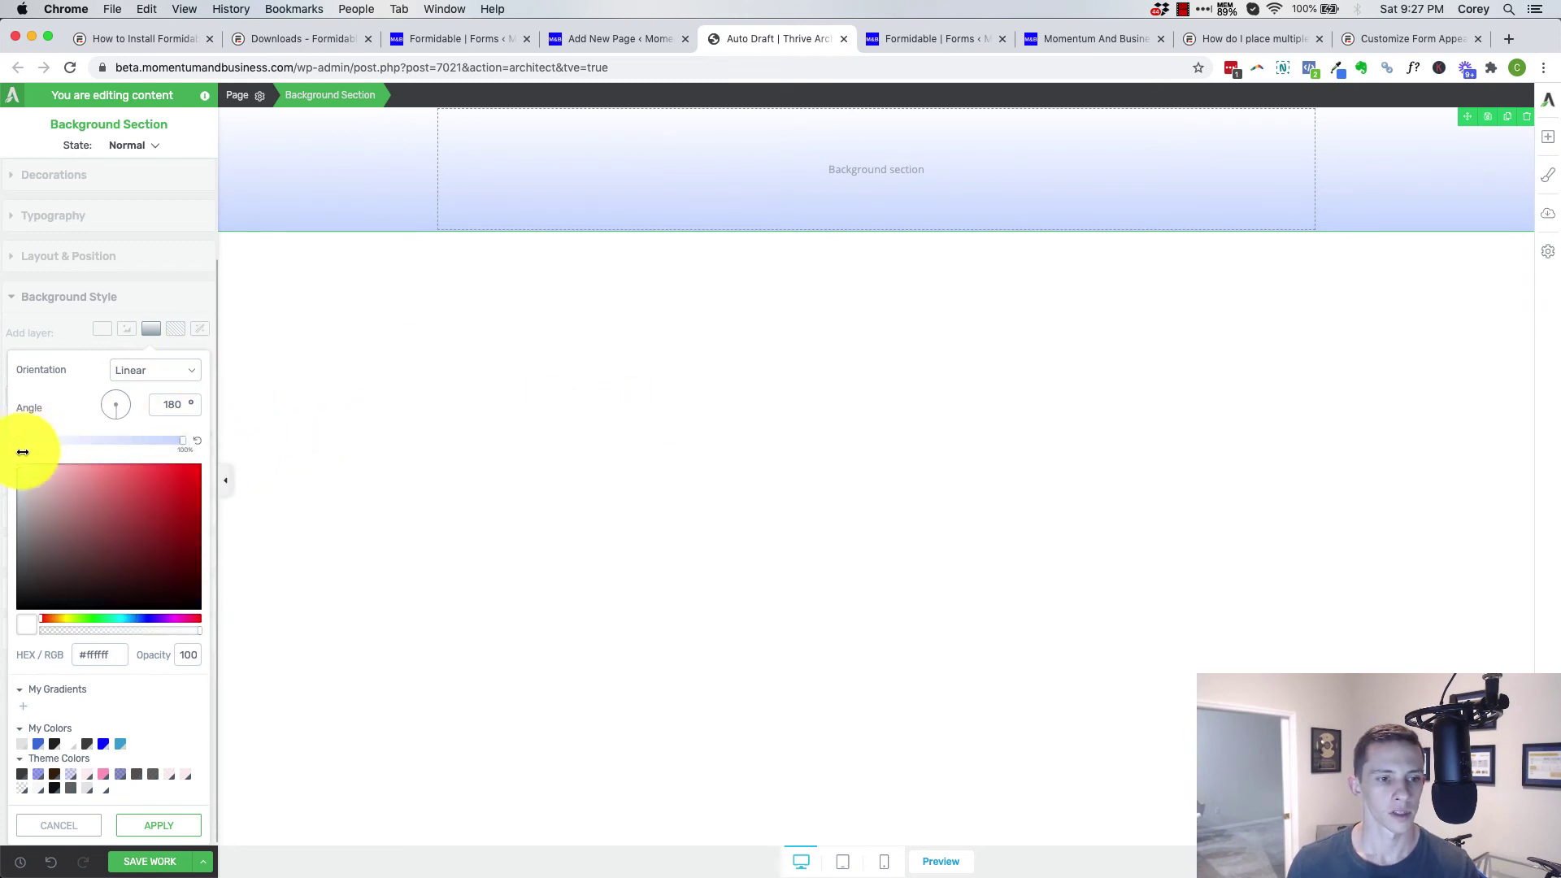
{"action": "left_click", "coordinate": [127, 619]}
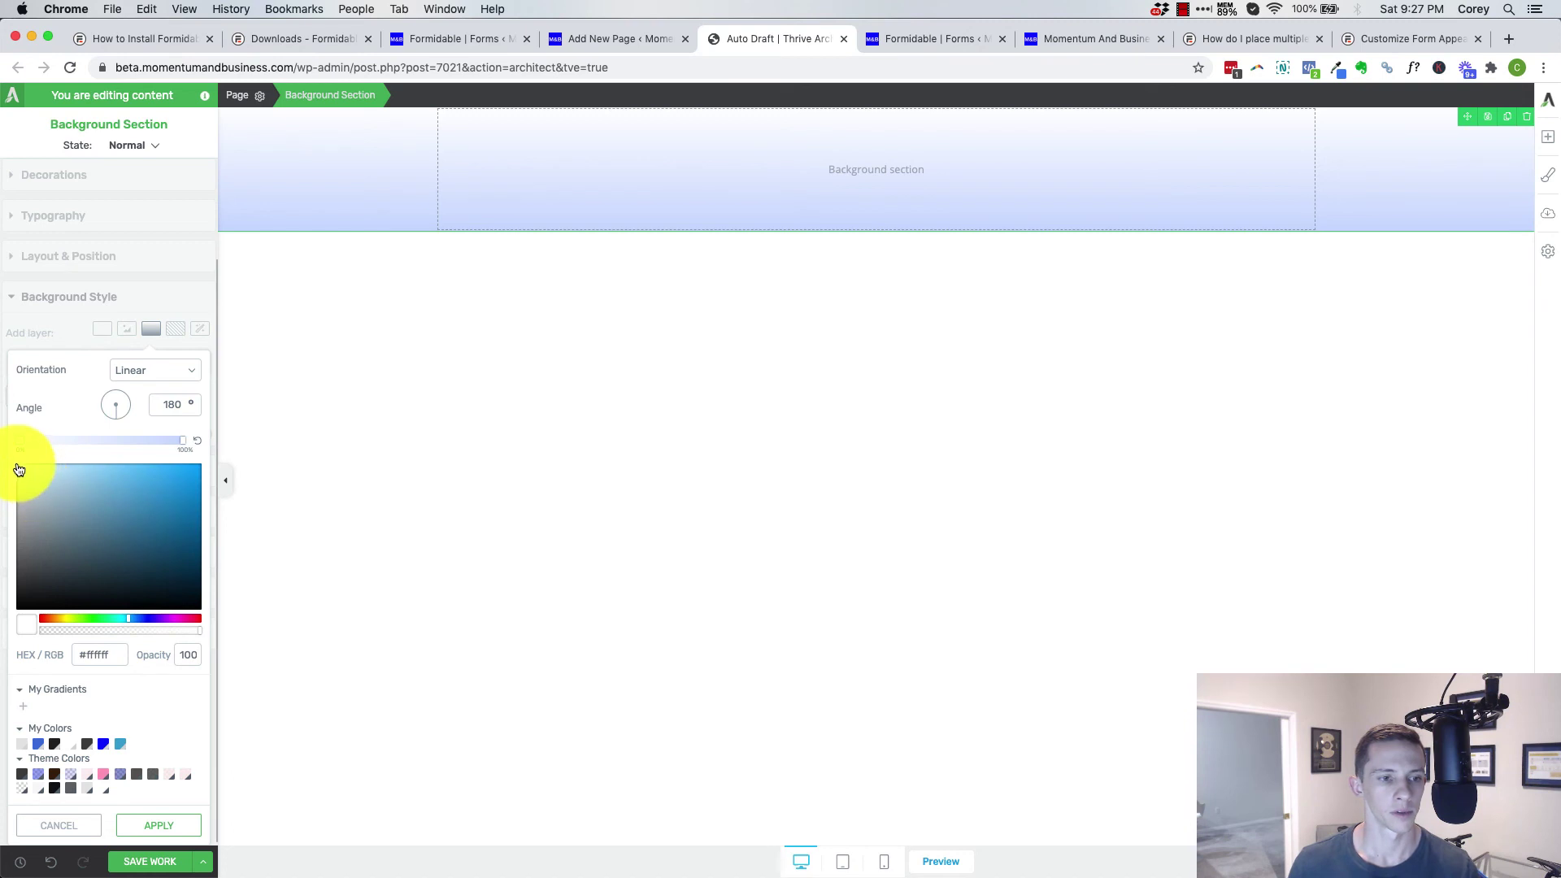
{"action": "left_click_drag", "start_coordinate": [21, 468], "coordinate": [18, 466]}
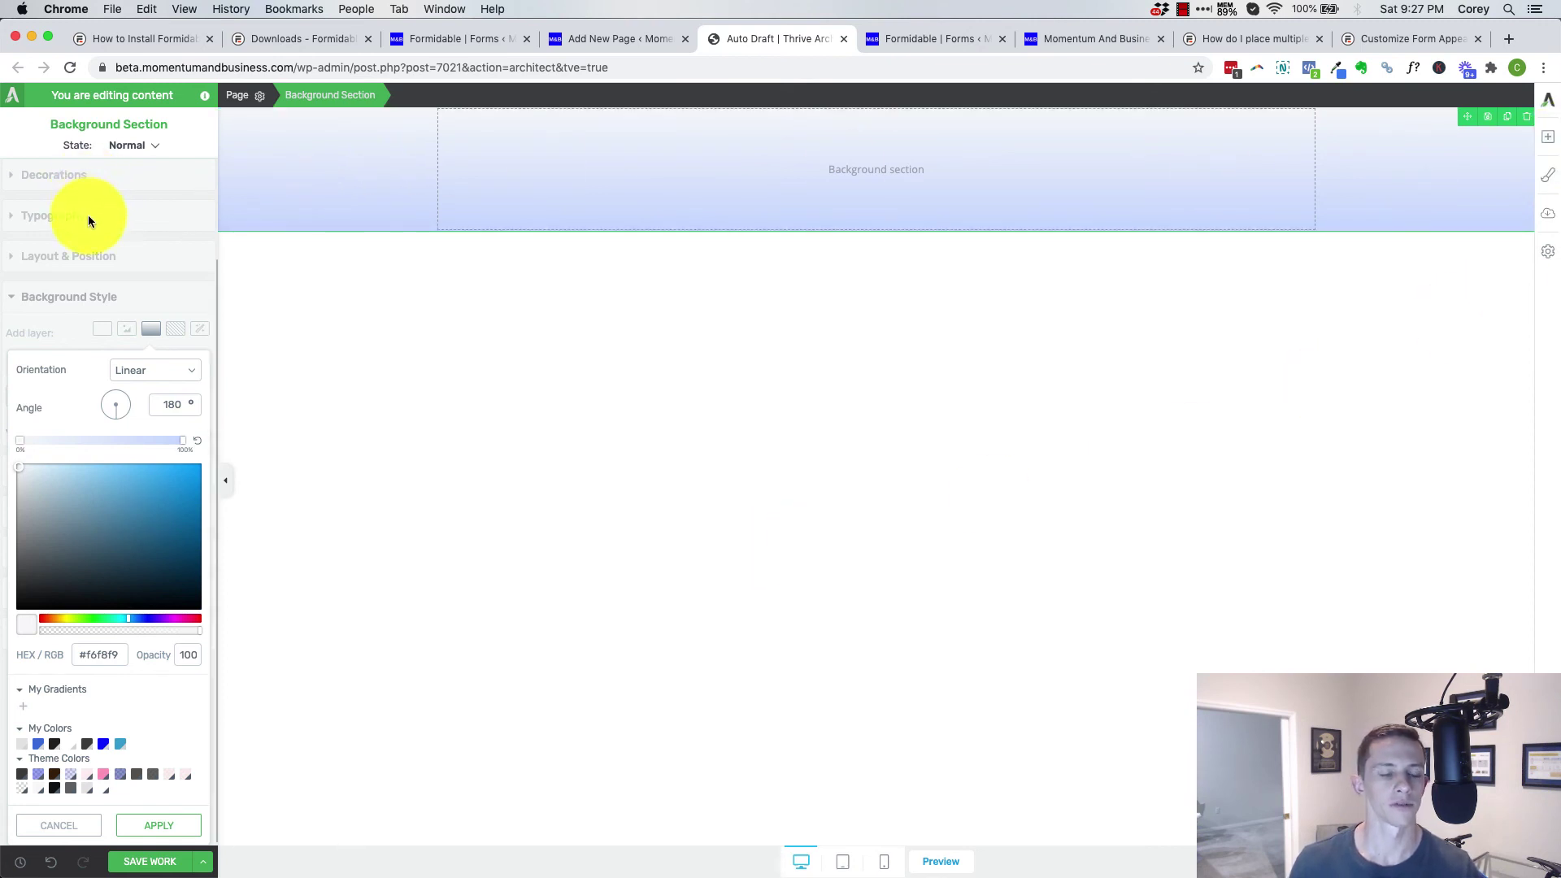
{"action": "left_click", "coordinate": [565, 401]}
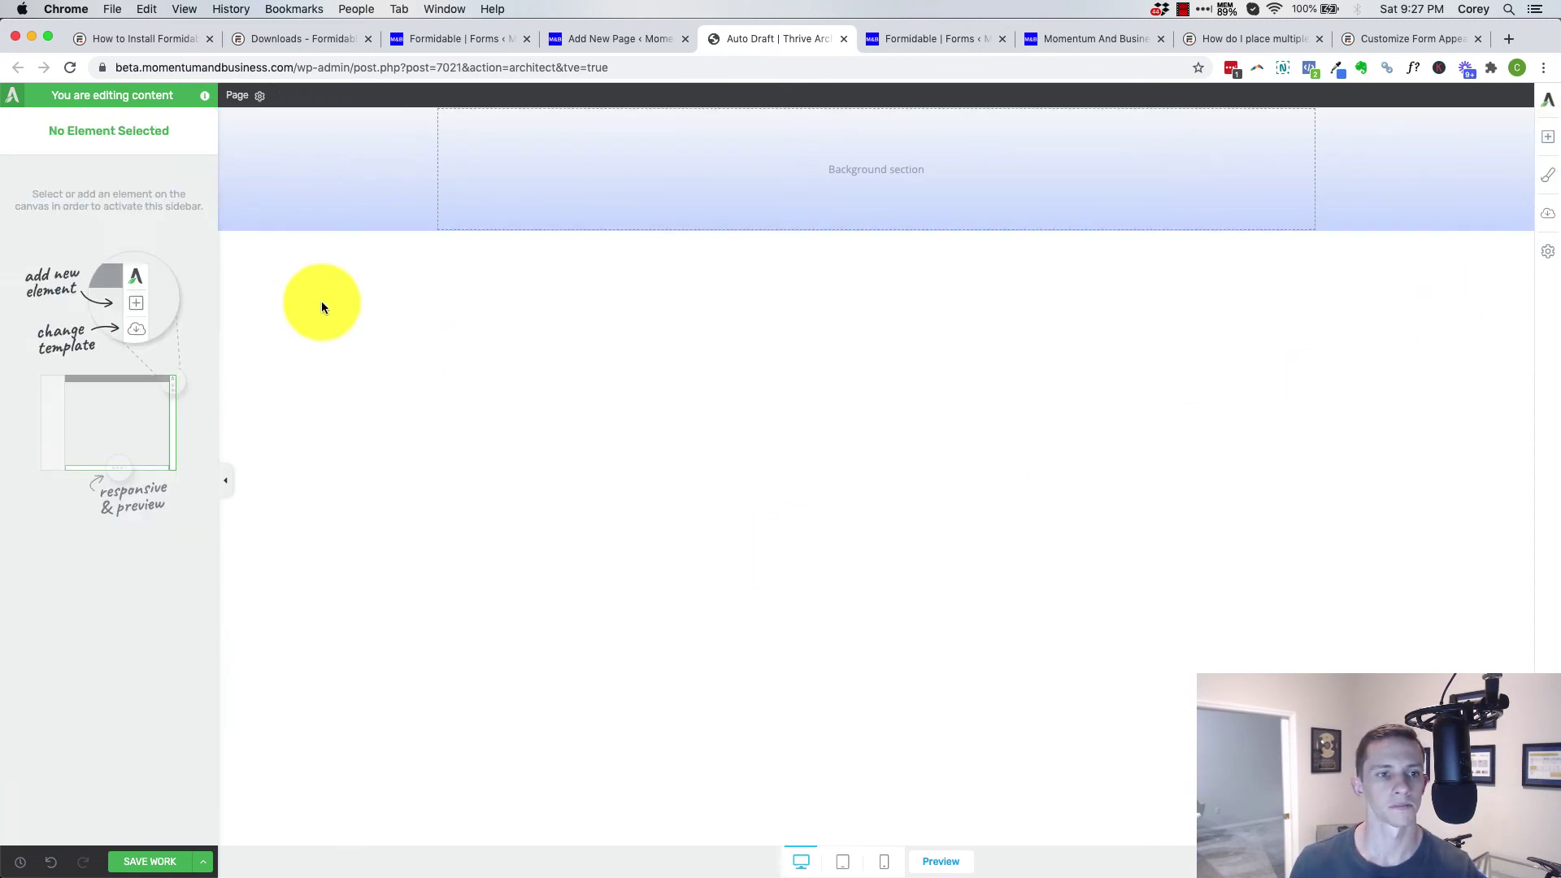
Make the background section match the height of the screen.
{"action": "left_click", "coordinate": [299, 213]}
{"action": "left_click", "coordinate": [115, 253]}
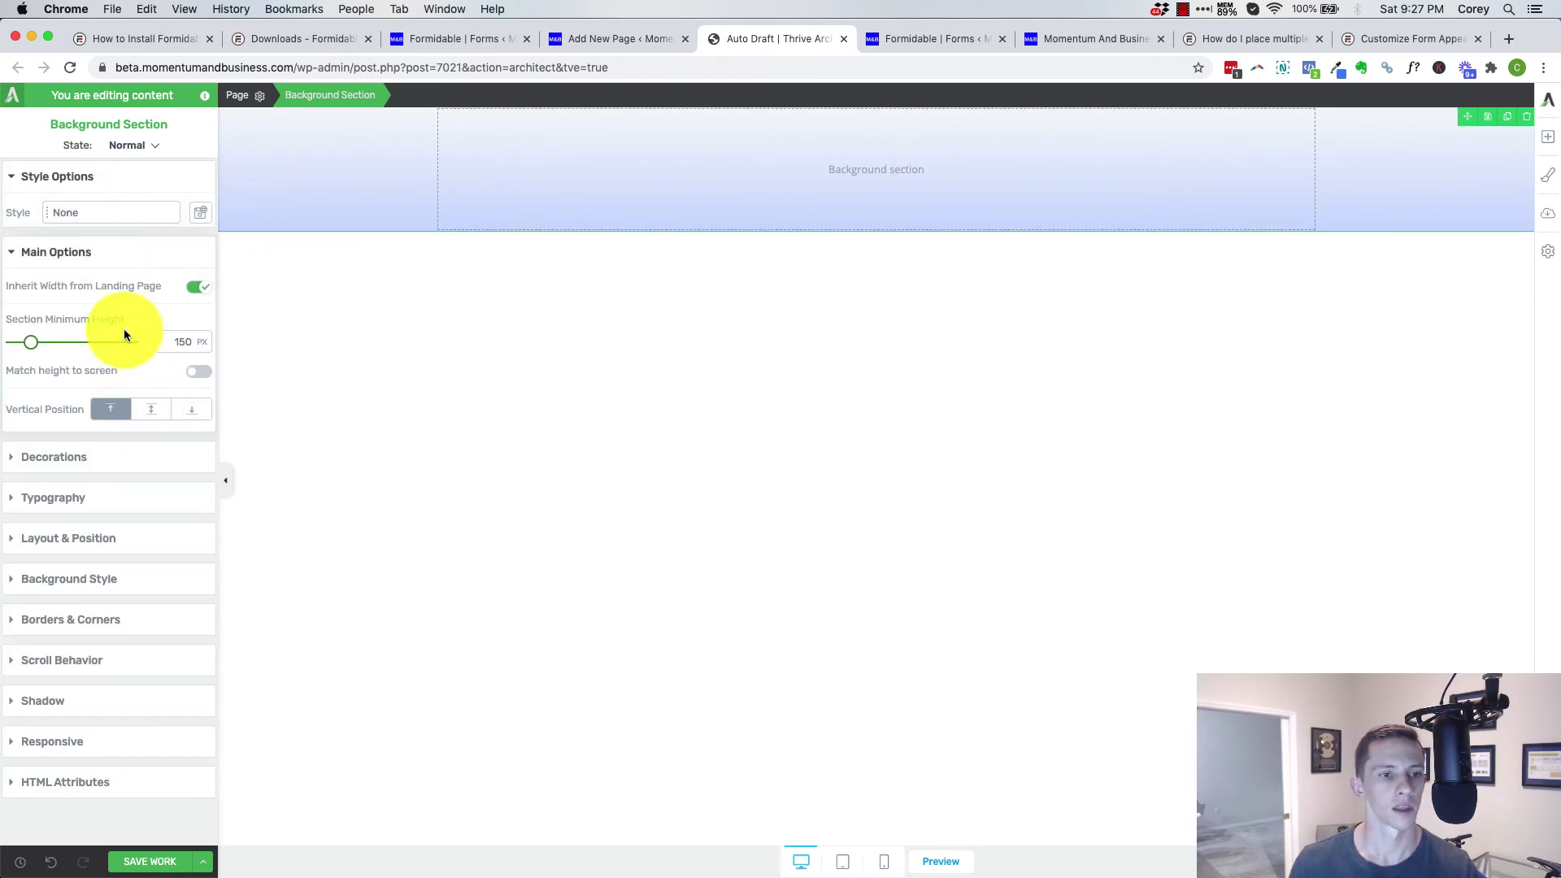
{"action": "left_click", "coordinate": [196, 371]}
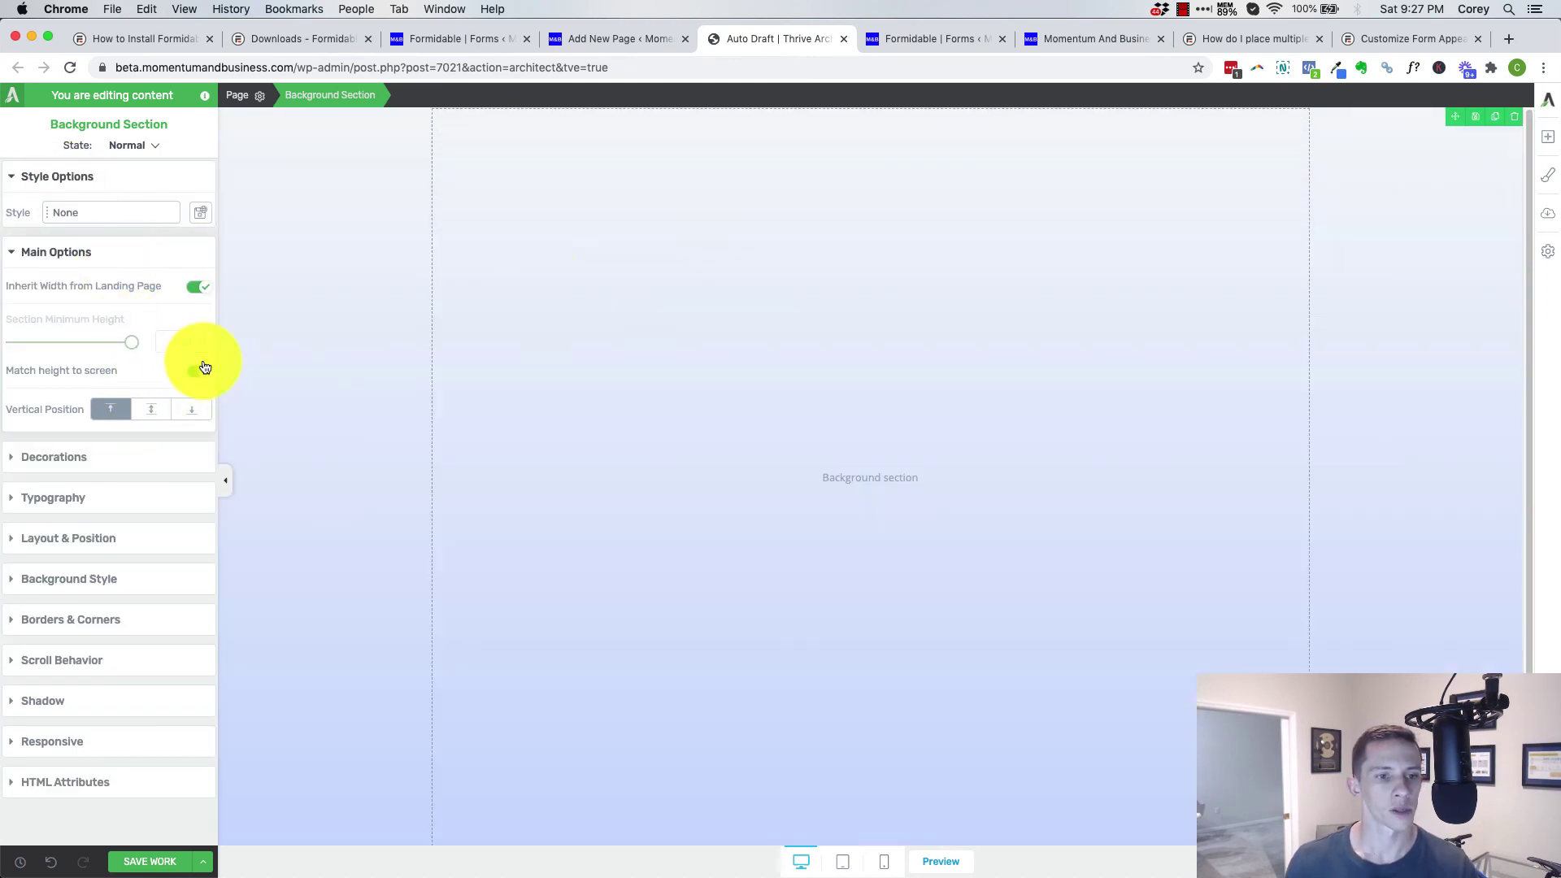
Find the Content Box element by searching for "content" and place it inside the background section.
{"action": "left_click", "coordinate": [1548, 138]}
{"action": "type", "text": "content"}
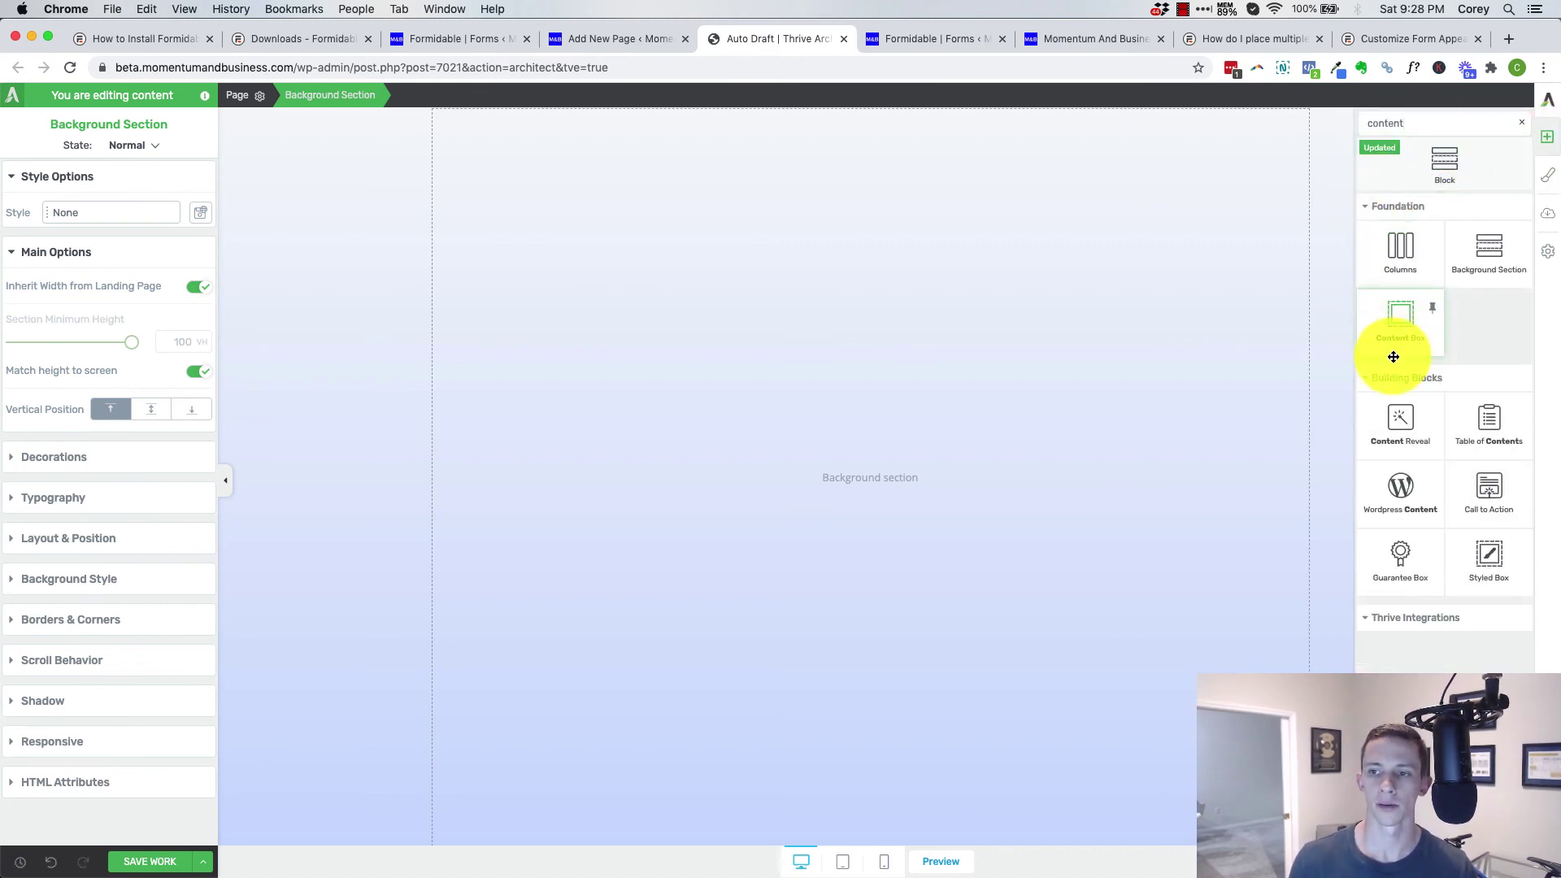
{"action": "left_click_drag", "start_coordinate": [1402, 329], "coordinate": [892, 446]}
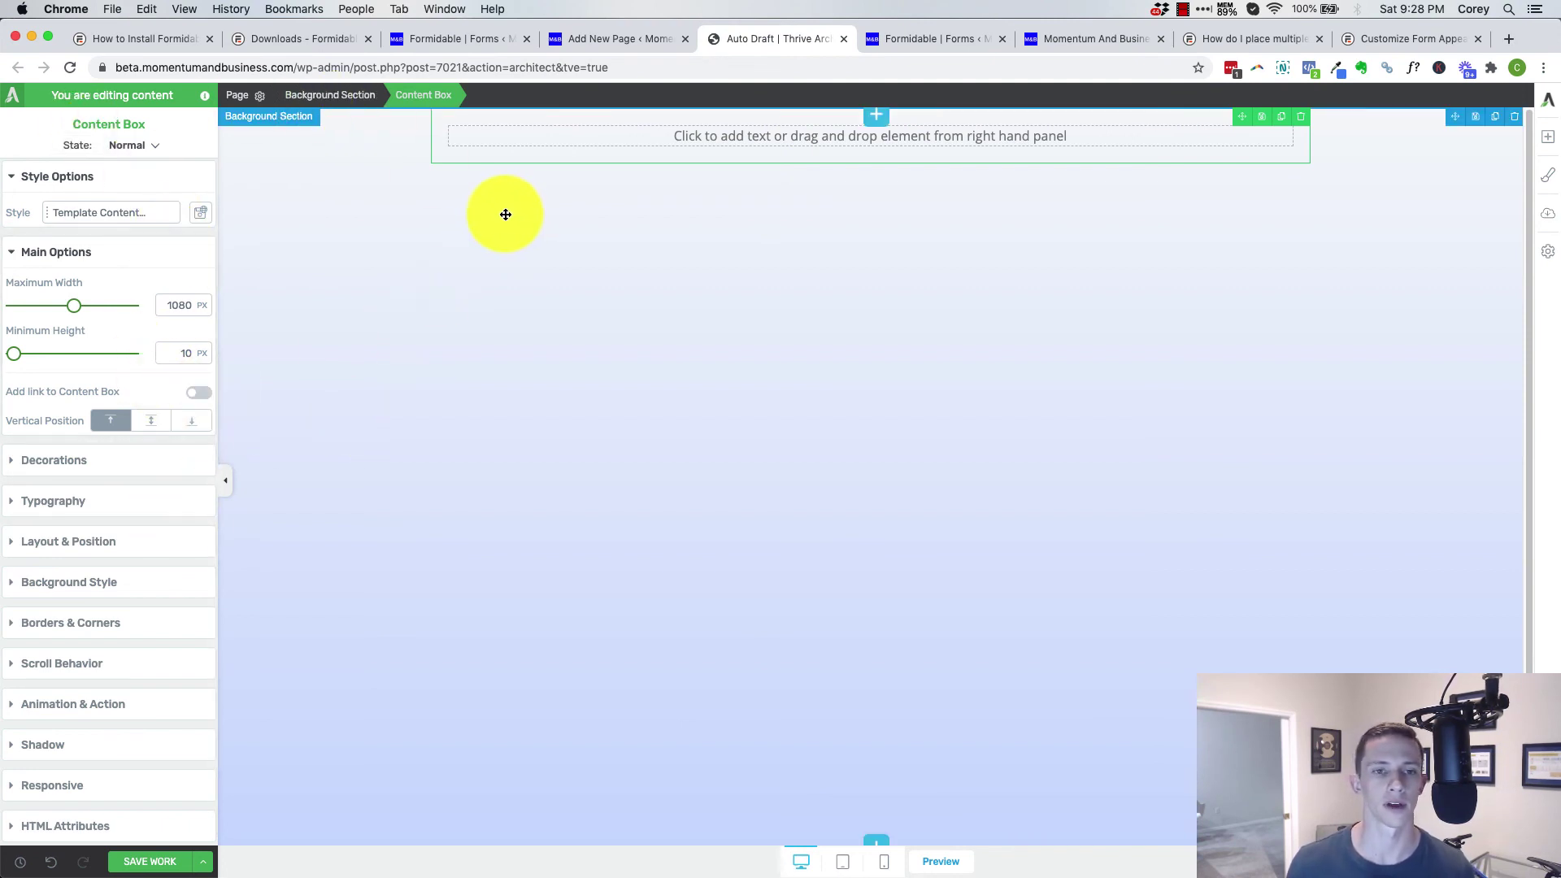
Add a solid white (#ffffff) layer to the content box's background.
{"action": "left_click", "coordinate": [120, 543]}
{"action": "scroll", "coordinate": [142, 506], "scroll_direction": "down", "scroll_amount": 3}
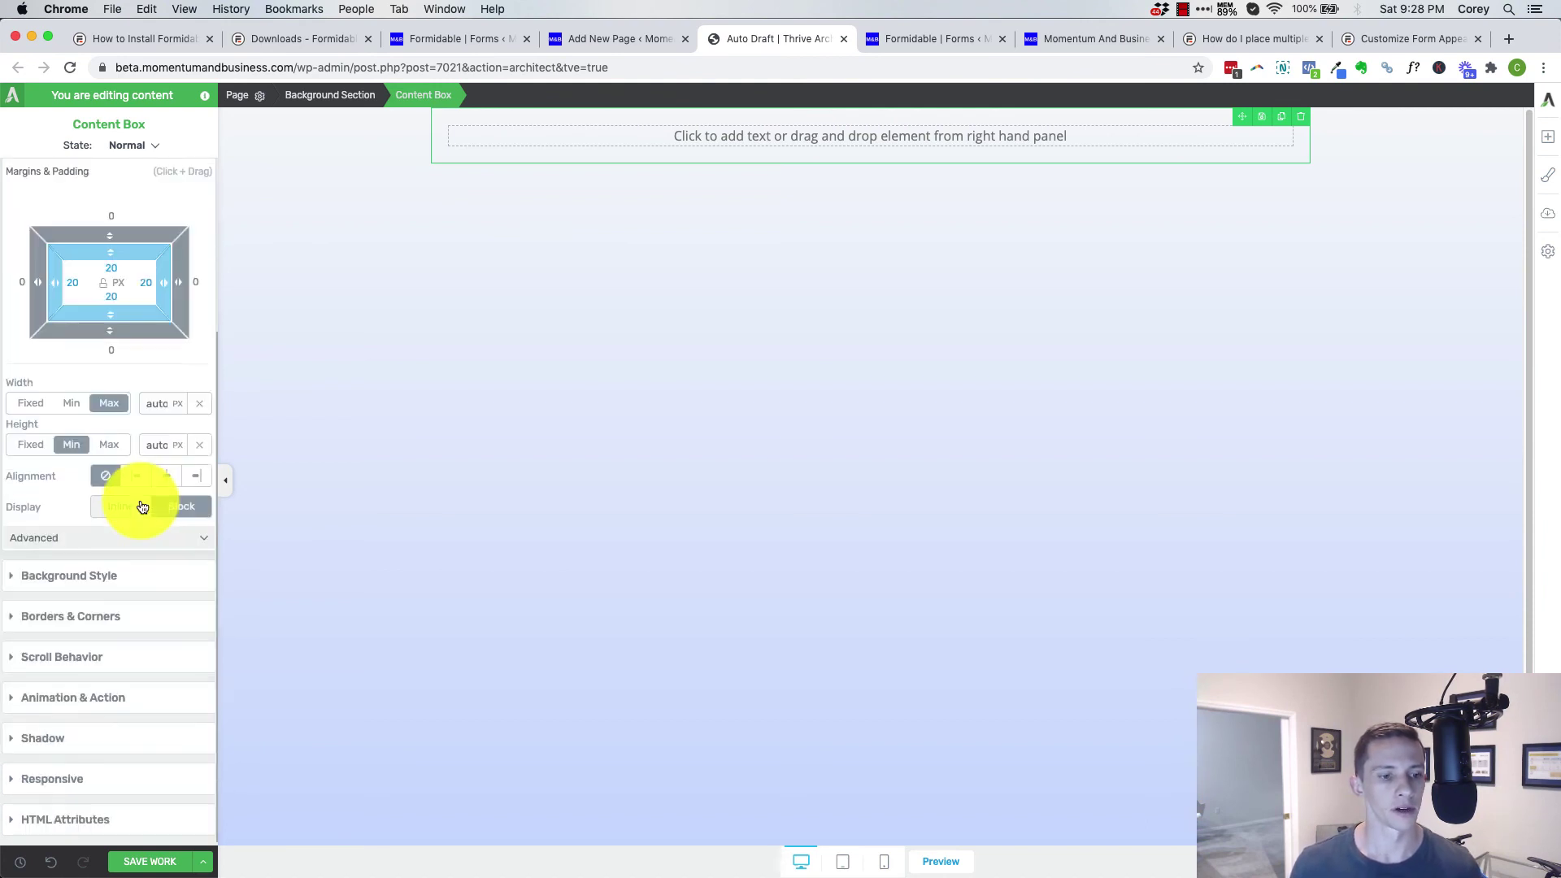
{"action": "left_click", "coordinate": [116, 576]}
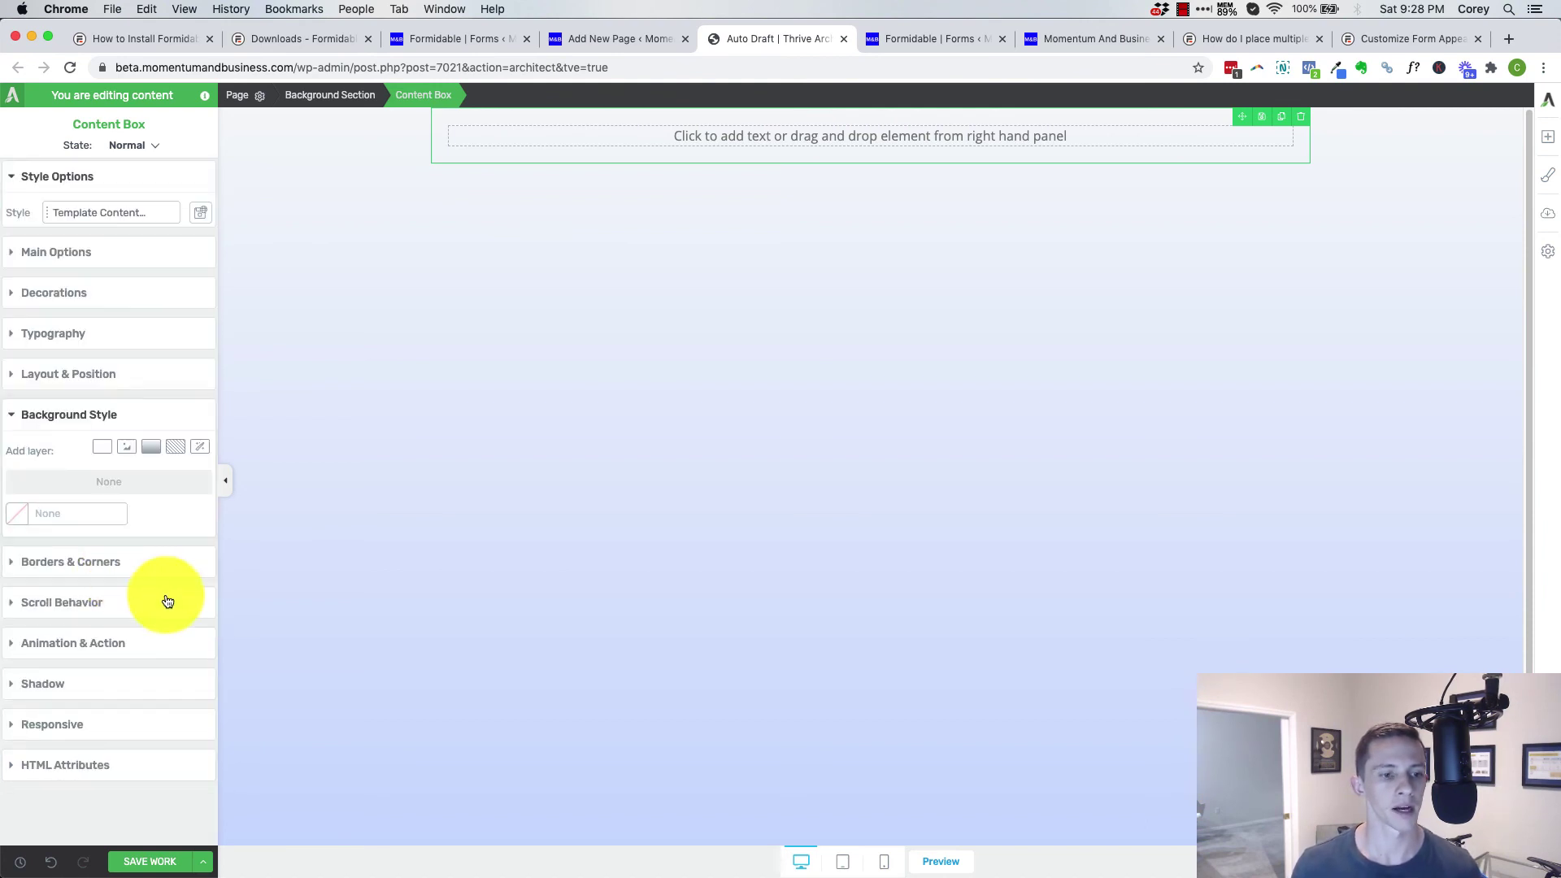
{"action": "left_click", "coordinate": [100, 450]}
{"action": "left_click_drag", "start_coordinate": [32, 568], "coordinate": [0, 415]}
{"action": "left_click", "coordinate": [145, 802]}
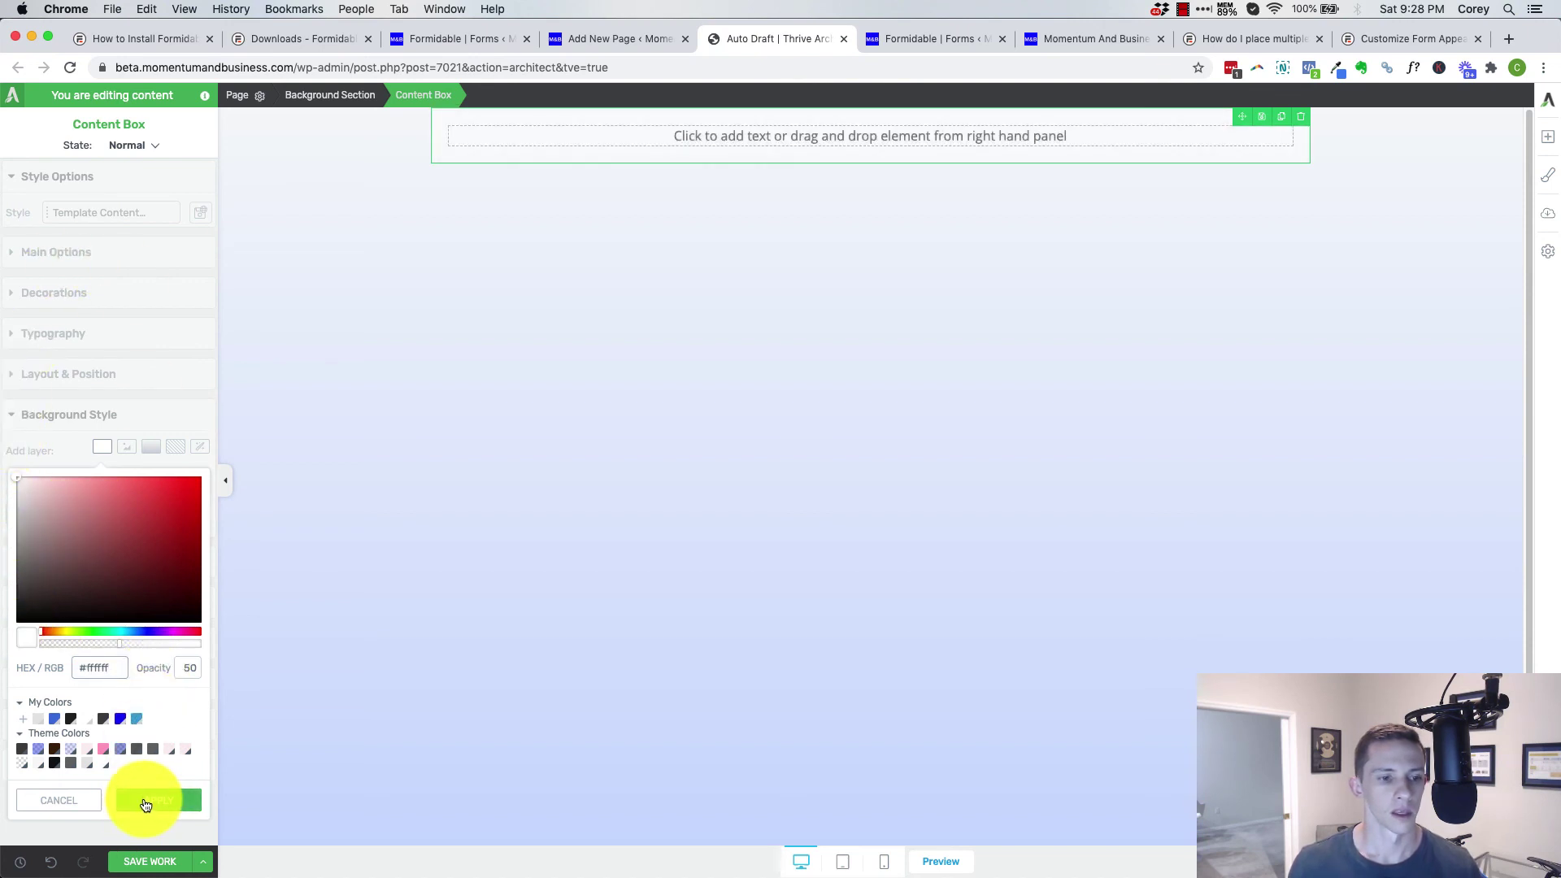
Round the content box's corners to 9 px and raise its white background layer's opacity to 100.
{"action": "left_click", "coordinate": [125, 576]}
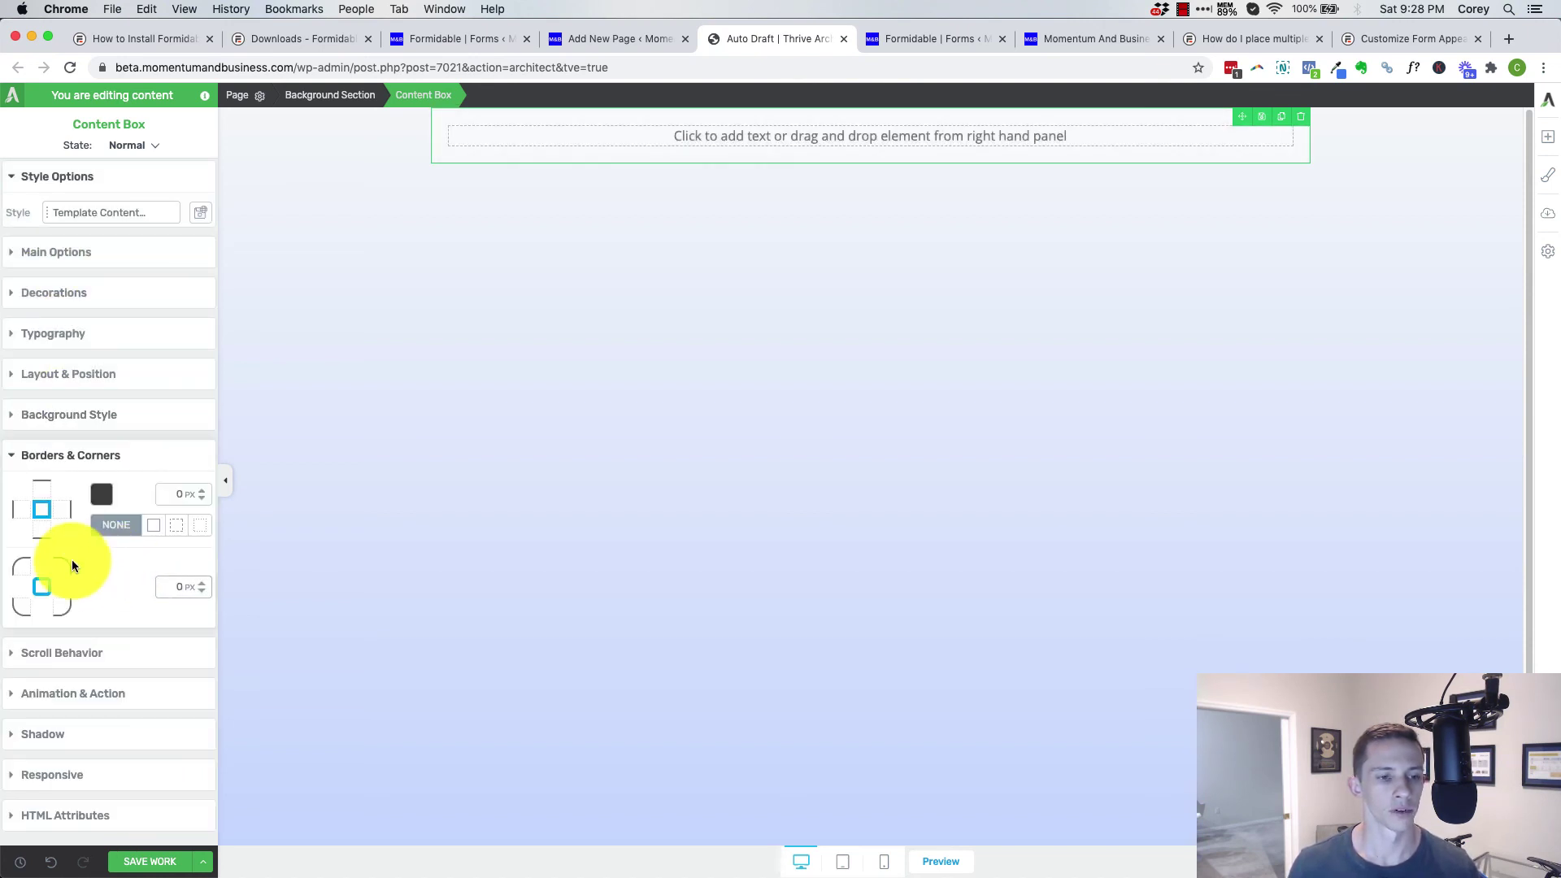
{"action": "left_click_drag", "start_coordinate": [202, 584], "coordinate": [153, 590]}
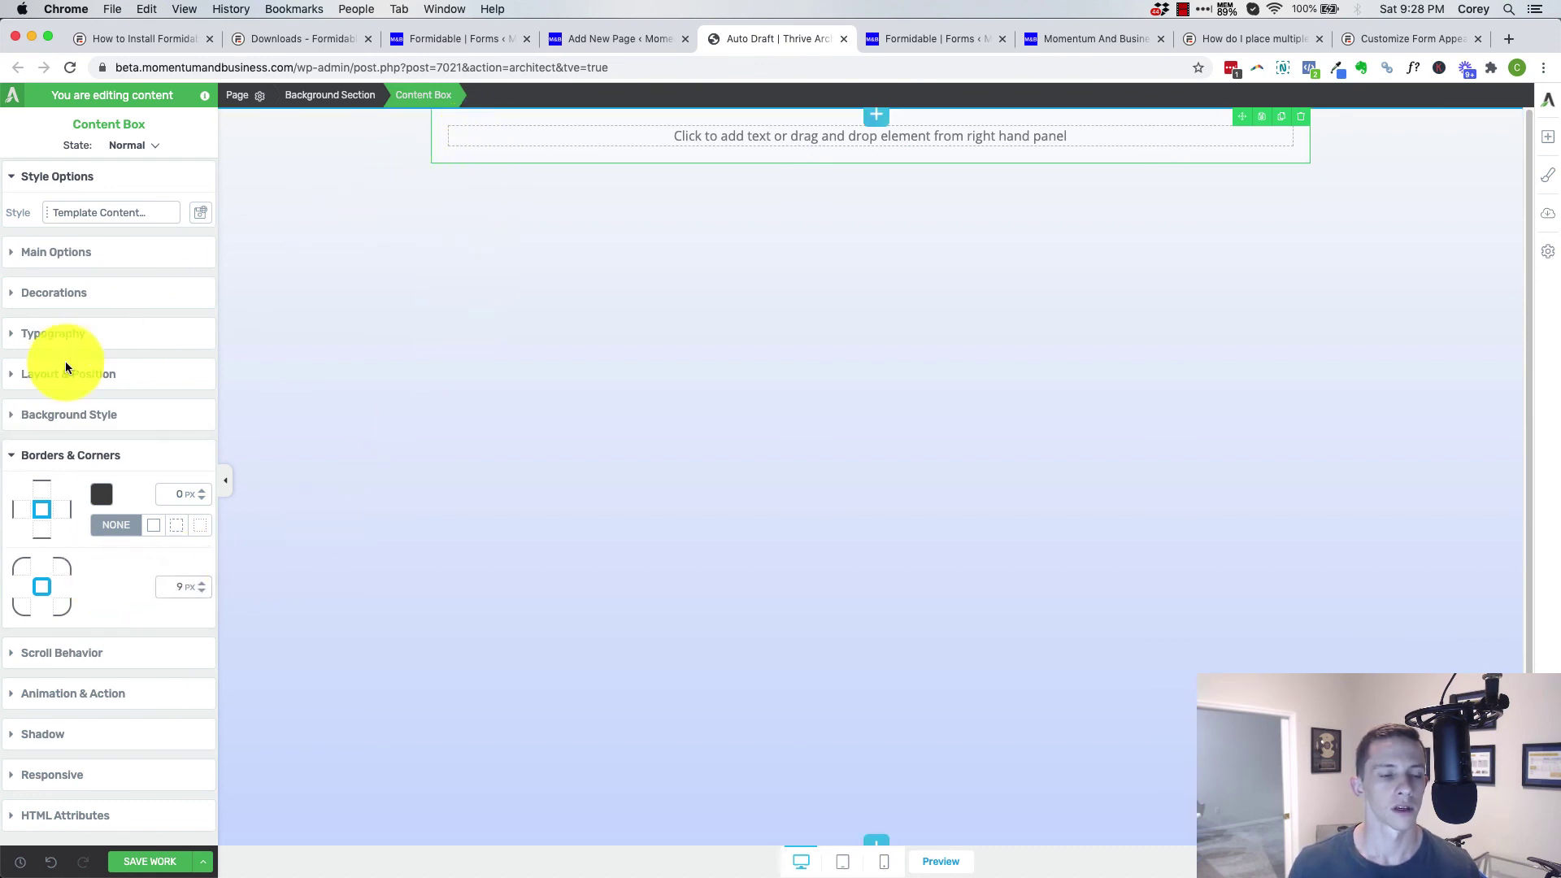
{"action": "left_click", "coordinate": [115, 413]}
{"action": "left_click", "coordinate": [77, 481]}
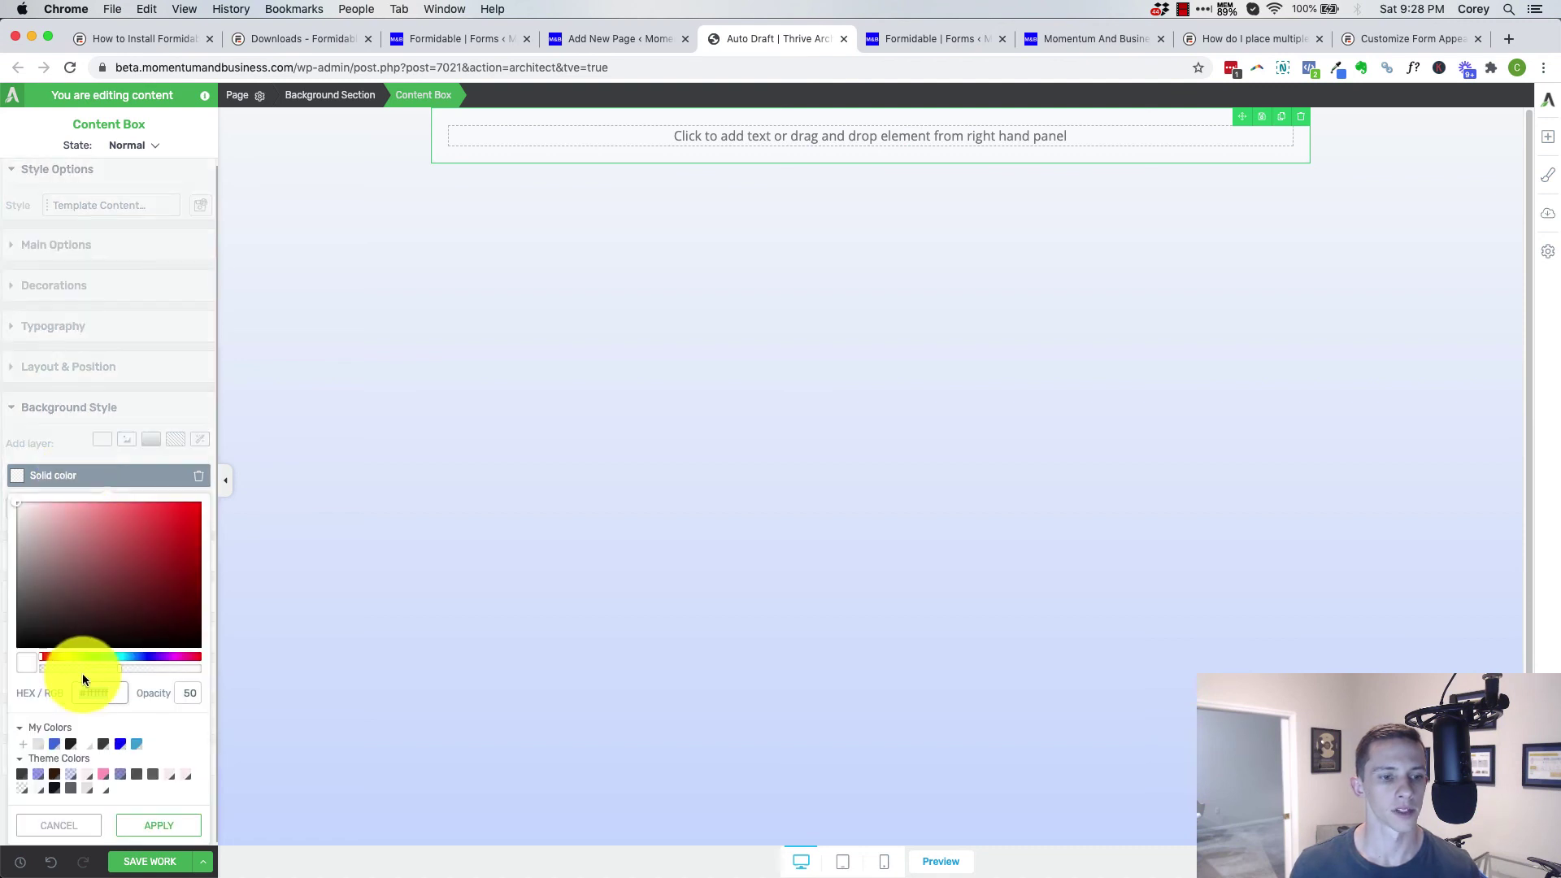
{"action": "left_click_drag", "start_coordinate": [118, 666], "coordinate": [230, 656]}
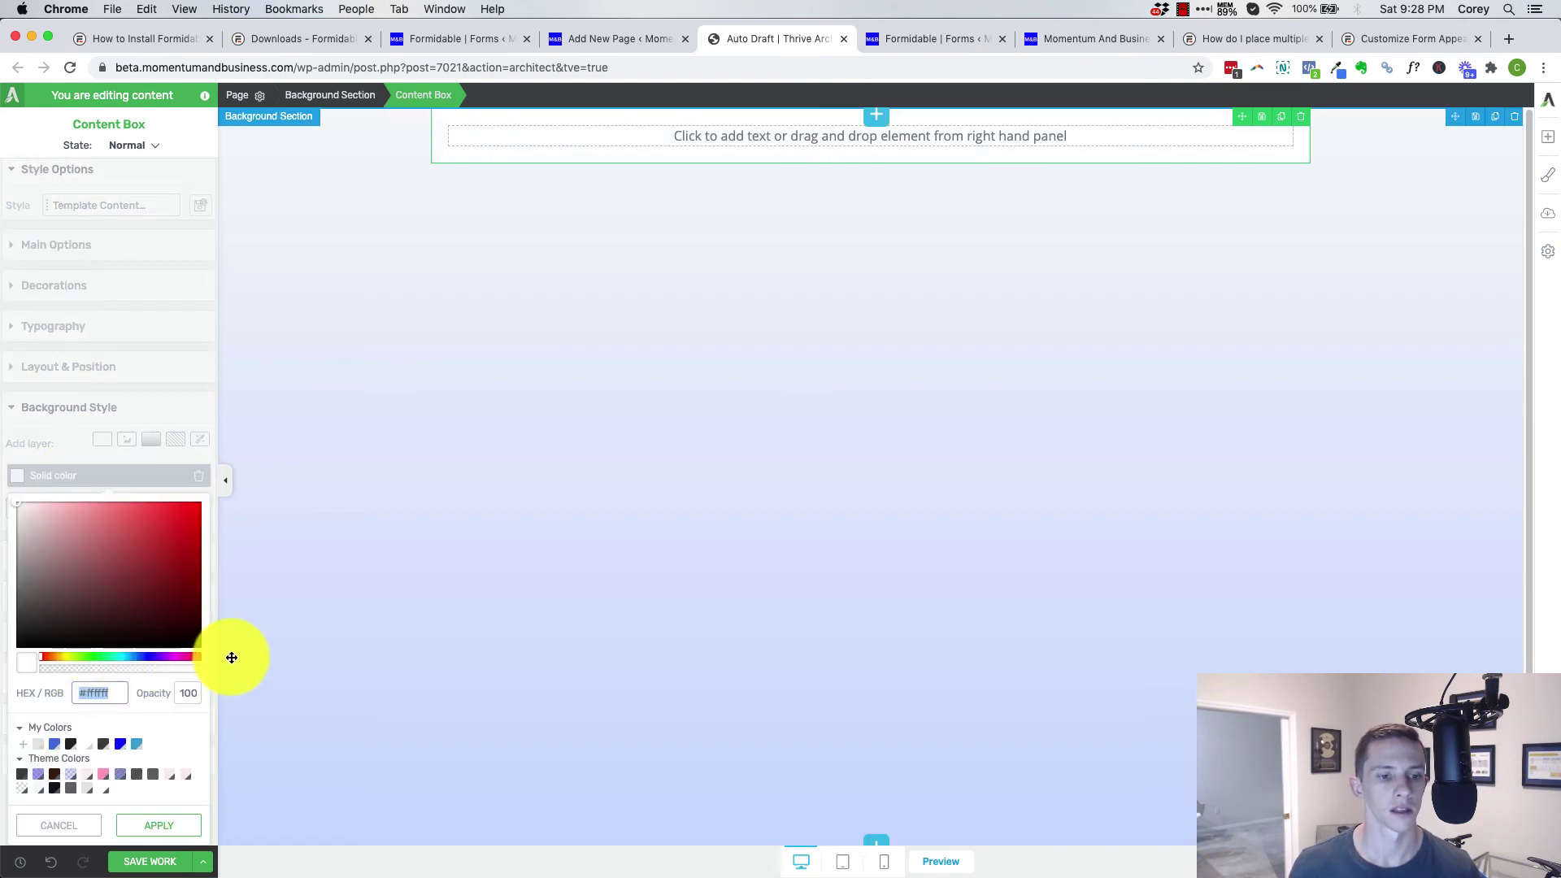
{"action": "left_click", "coordinate": [309, 542]}
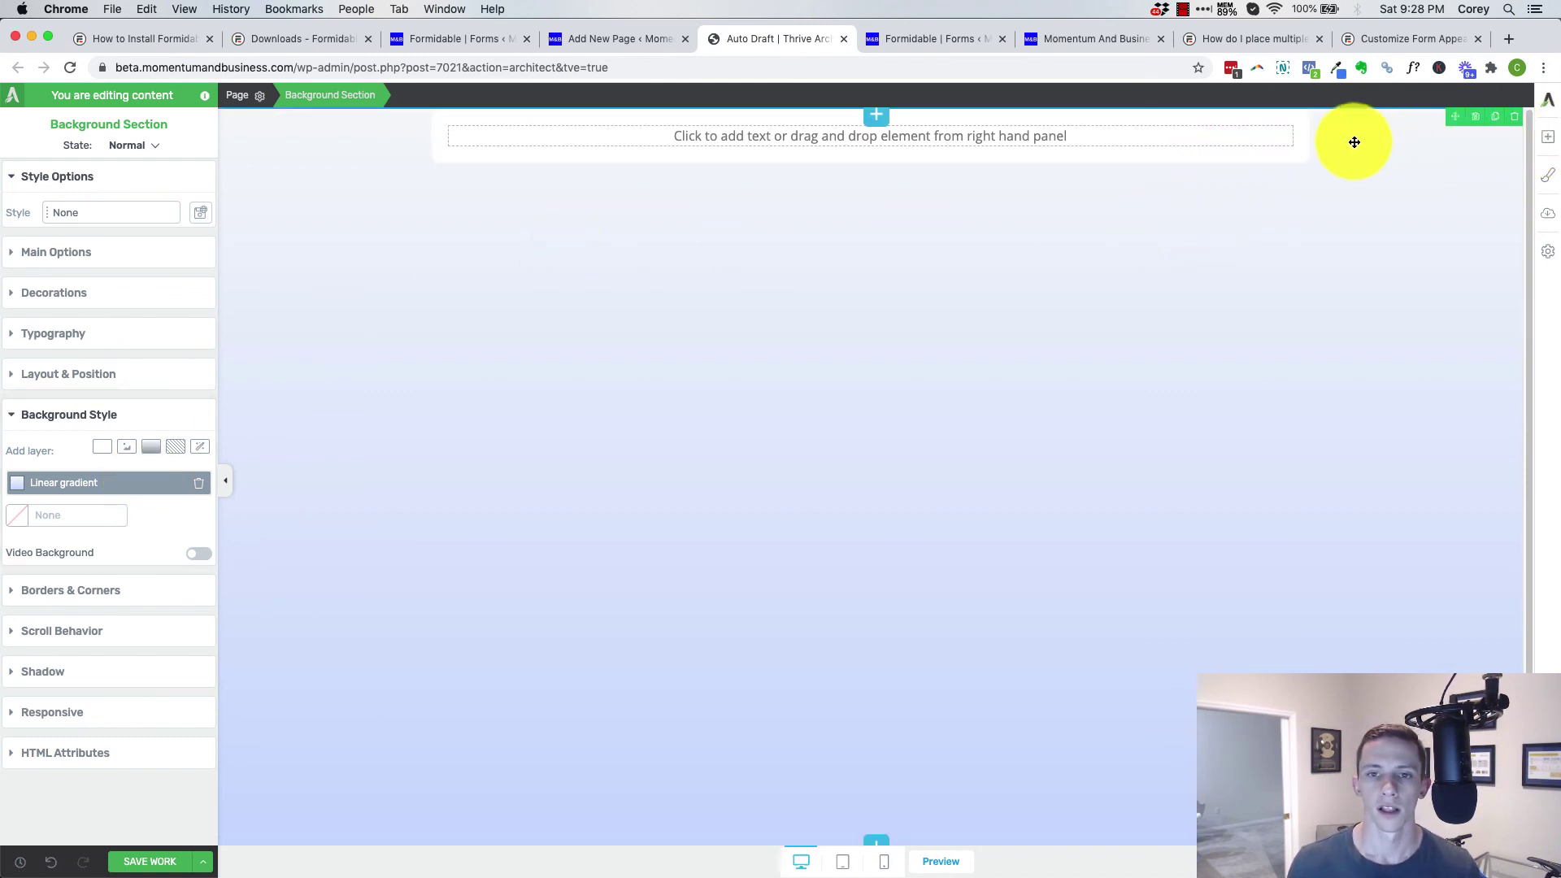
Set the content box's top margin to 83 px.
{"action": "left_click", "coordinate": [672, 155]}
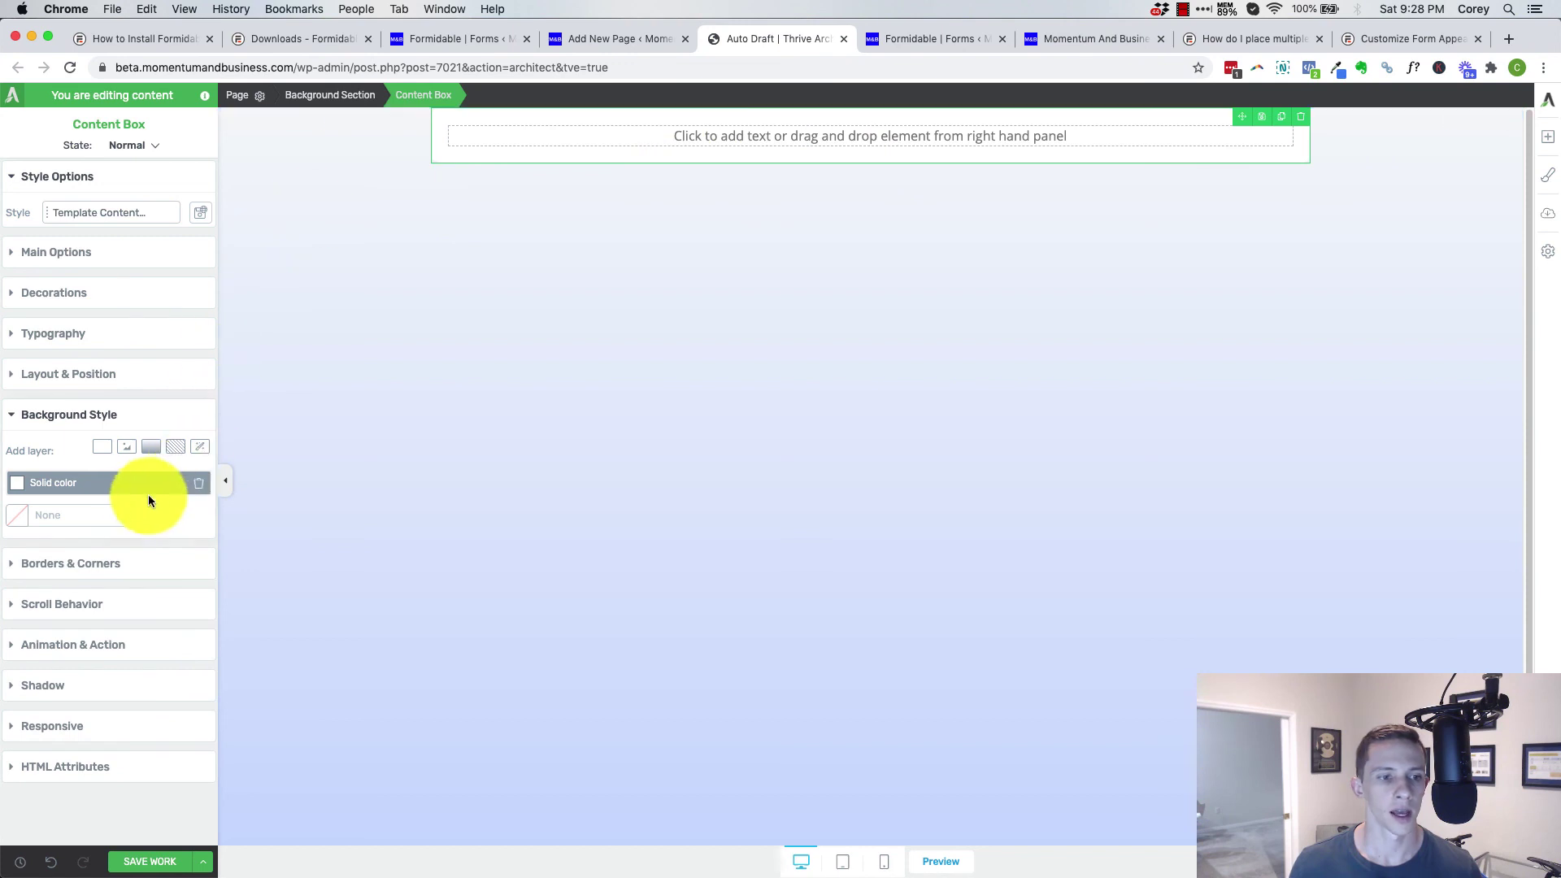
{"action": "left_click", "coordinate": [115, 374]}
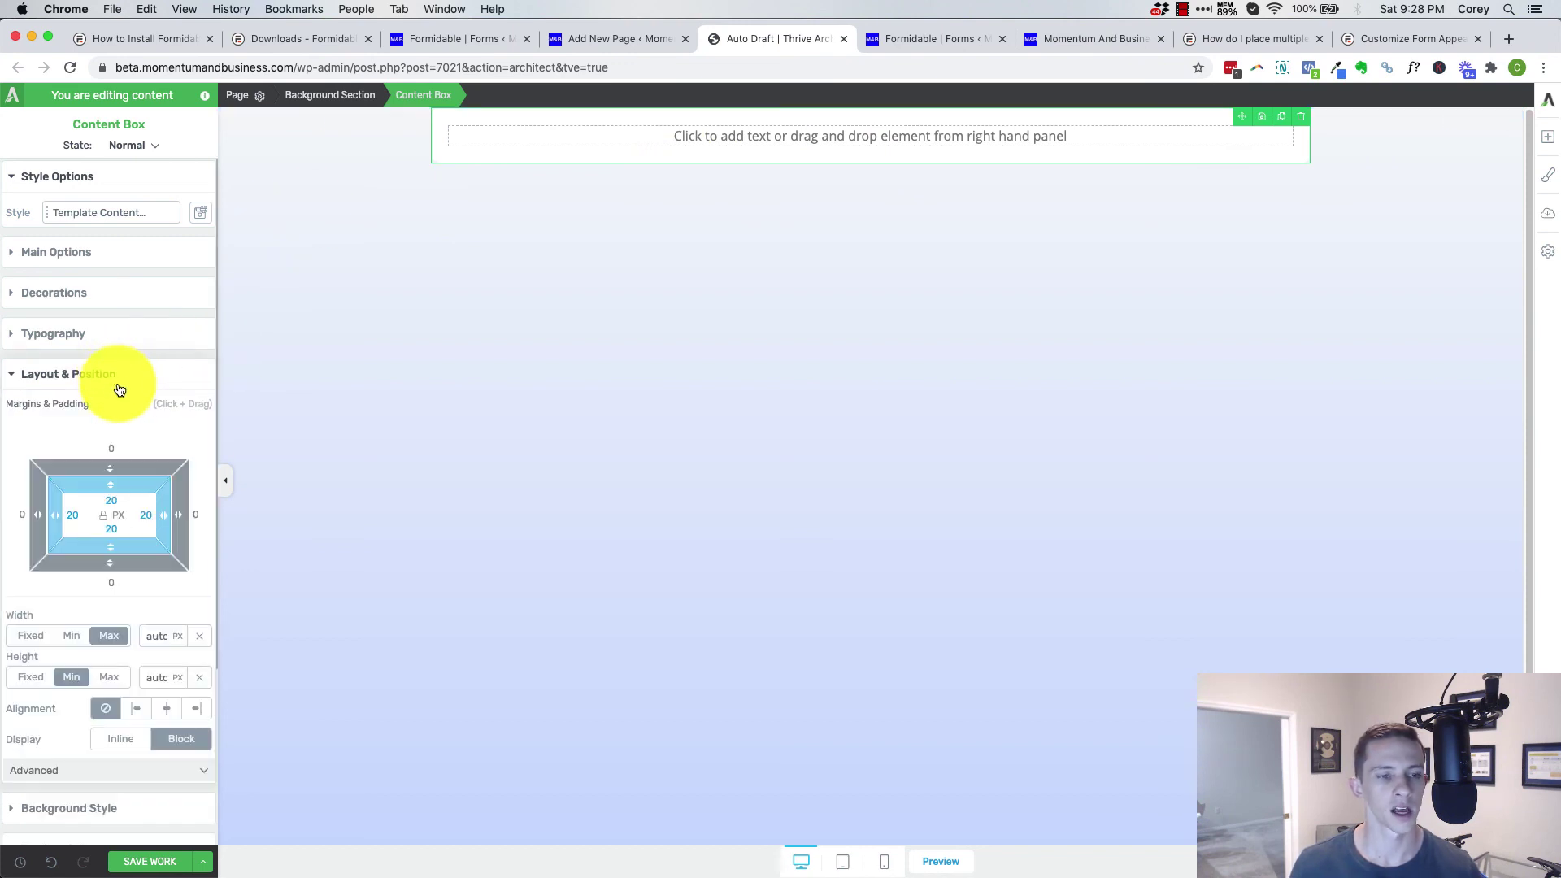
{"action": "left_click_drag", "start_coordinate": [115, 475], "coordinate": [631, 234]}
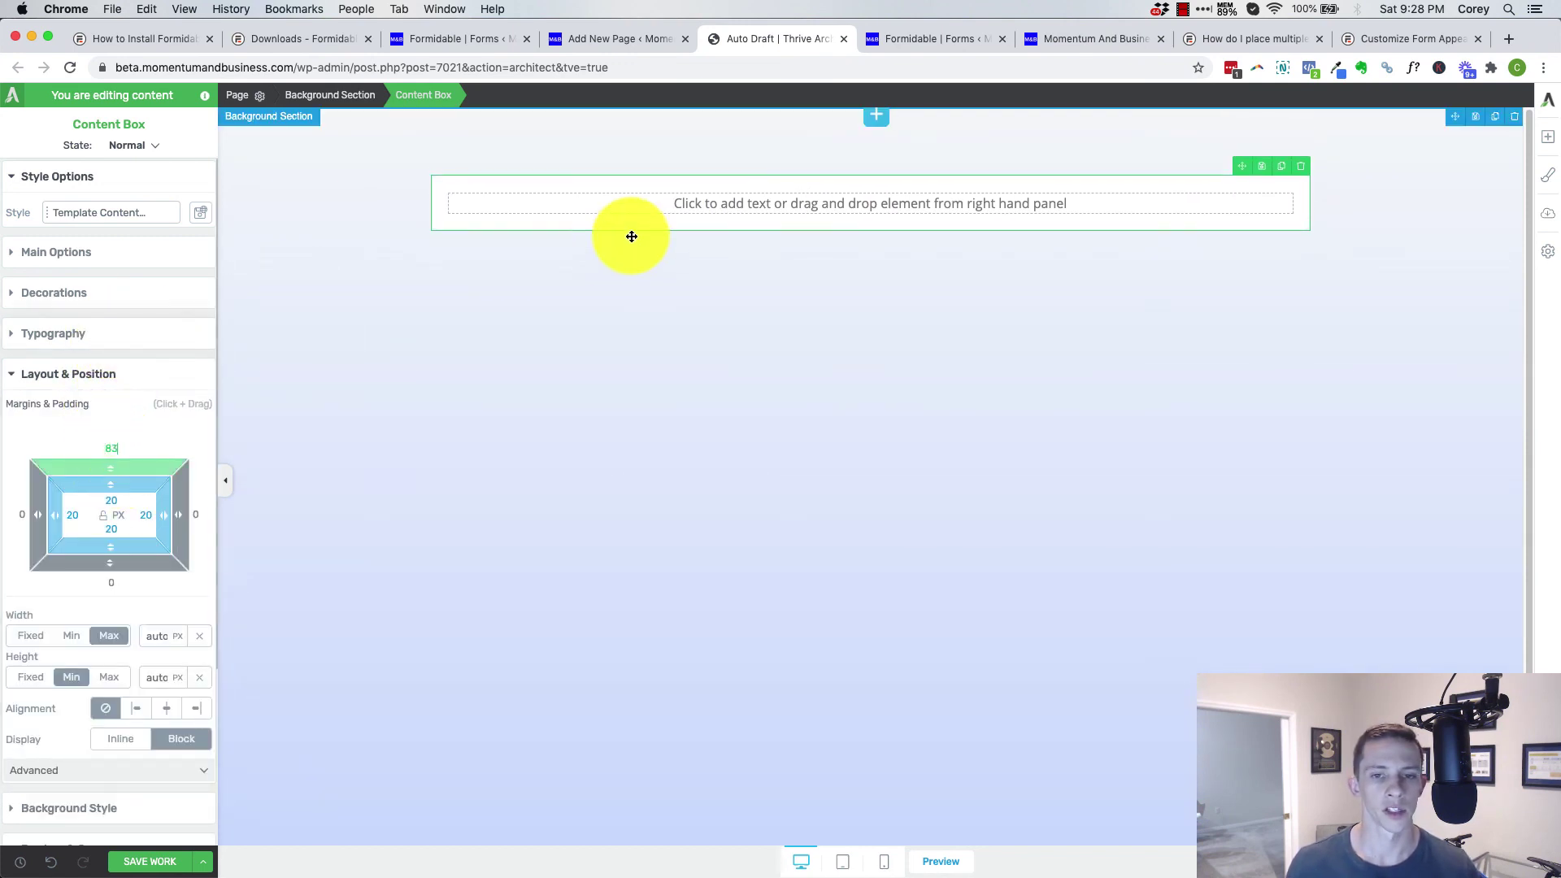
Replace the content box's placeholder text with the shortcode [formidable id=3].
{"action": "left_click", "coordinate": [1066, 204]}
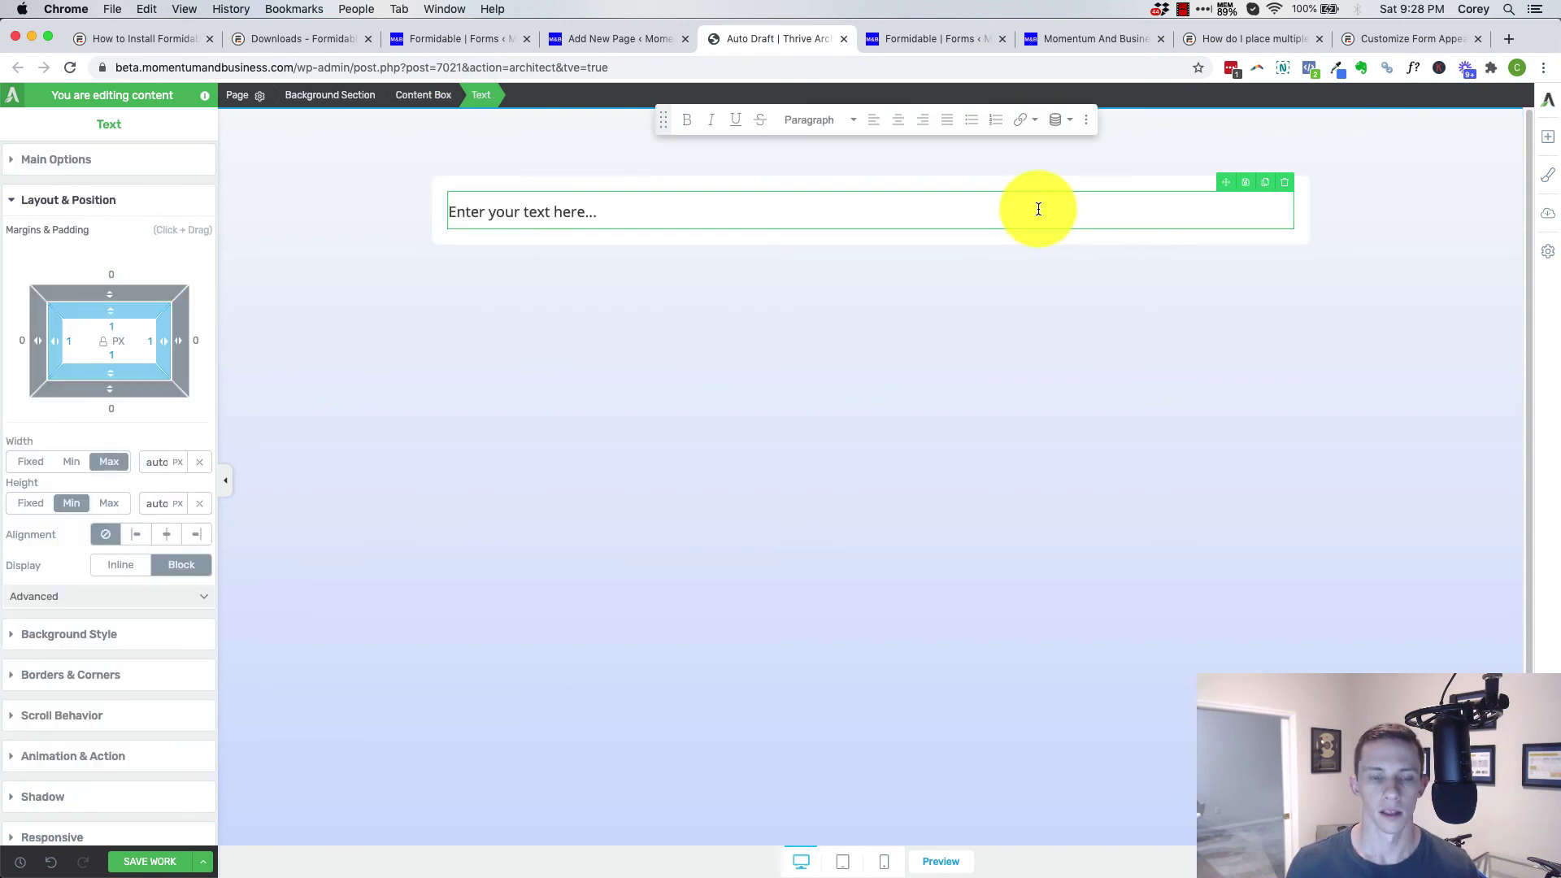
{"action": "key", "text": "super+v"}
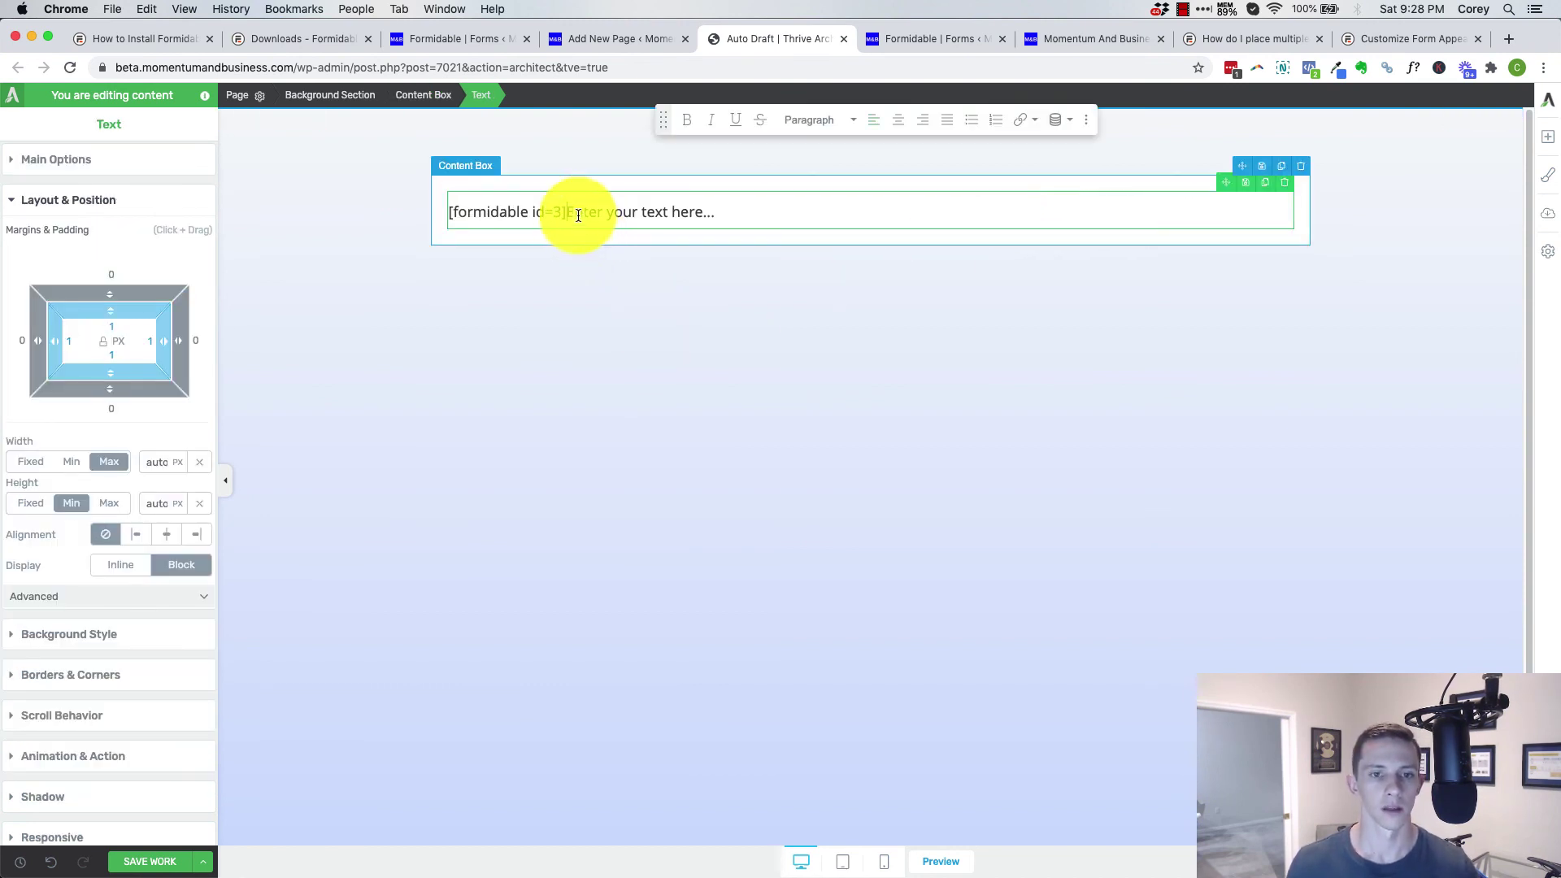
{"action": "left_click_drag", "start_coordinate": [568, 213], "coordinate": [714, 210]}
{"action": "key", "text": "BackSpace"}
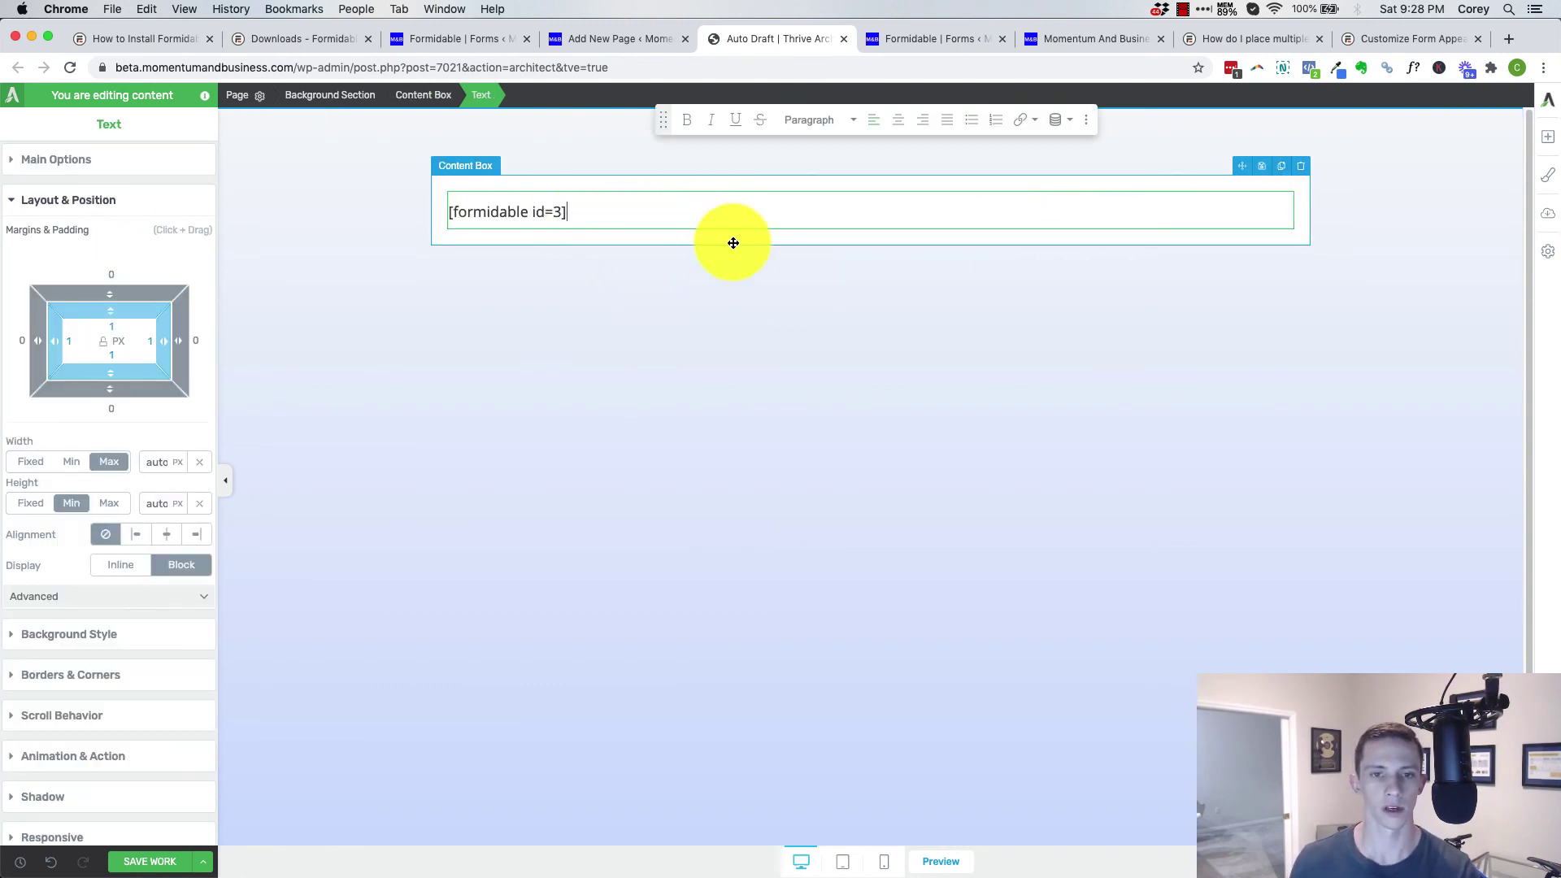
{"action": "left_click", "coordinate": [697, 375]}
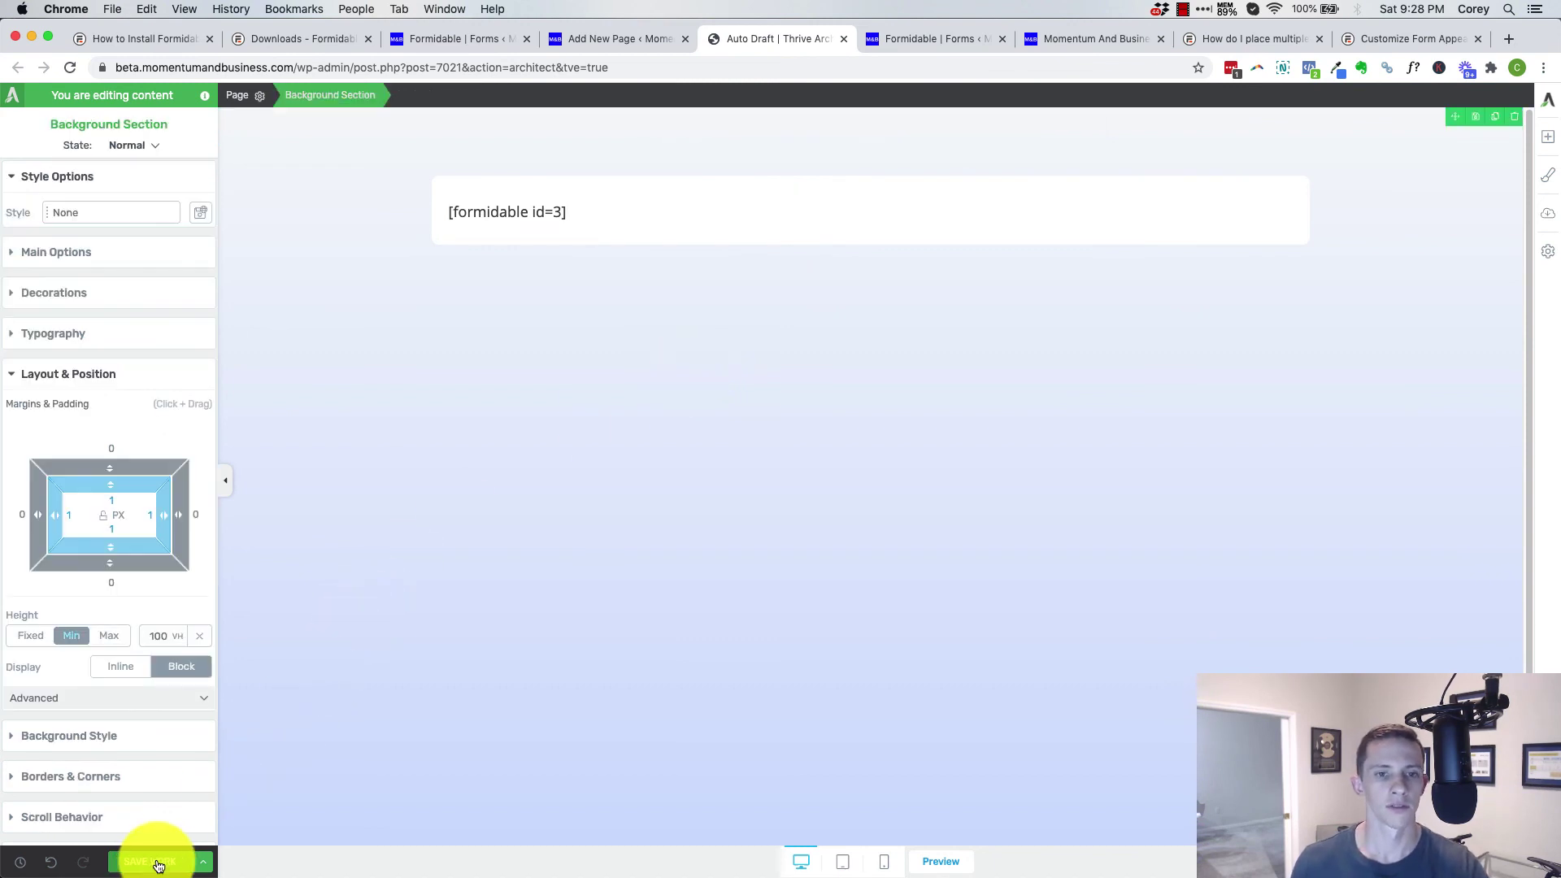
Open a preview of the test page, then return to the editor and save the page.
{"action": "left_click", "coordinate": [943, 861]}
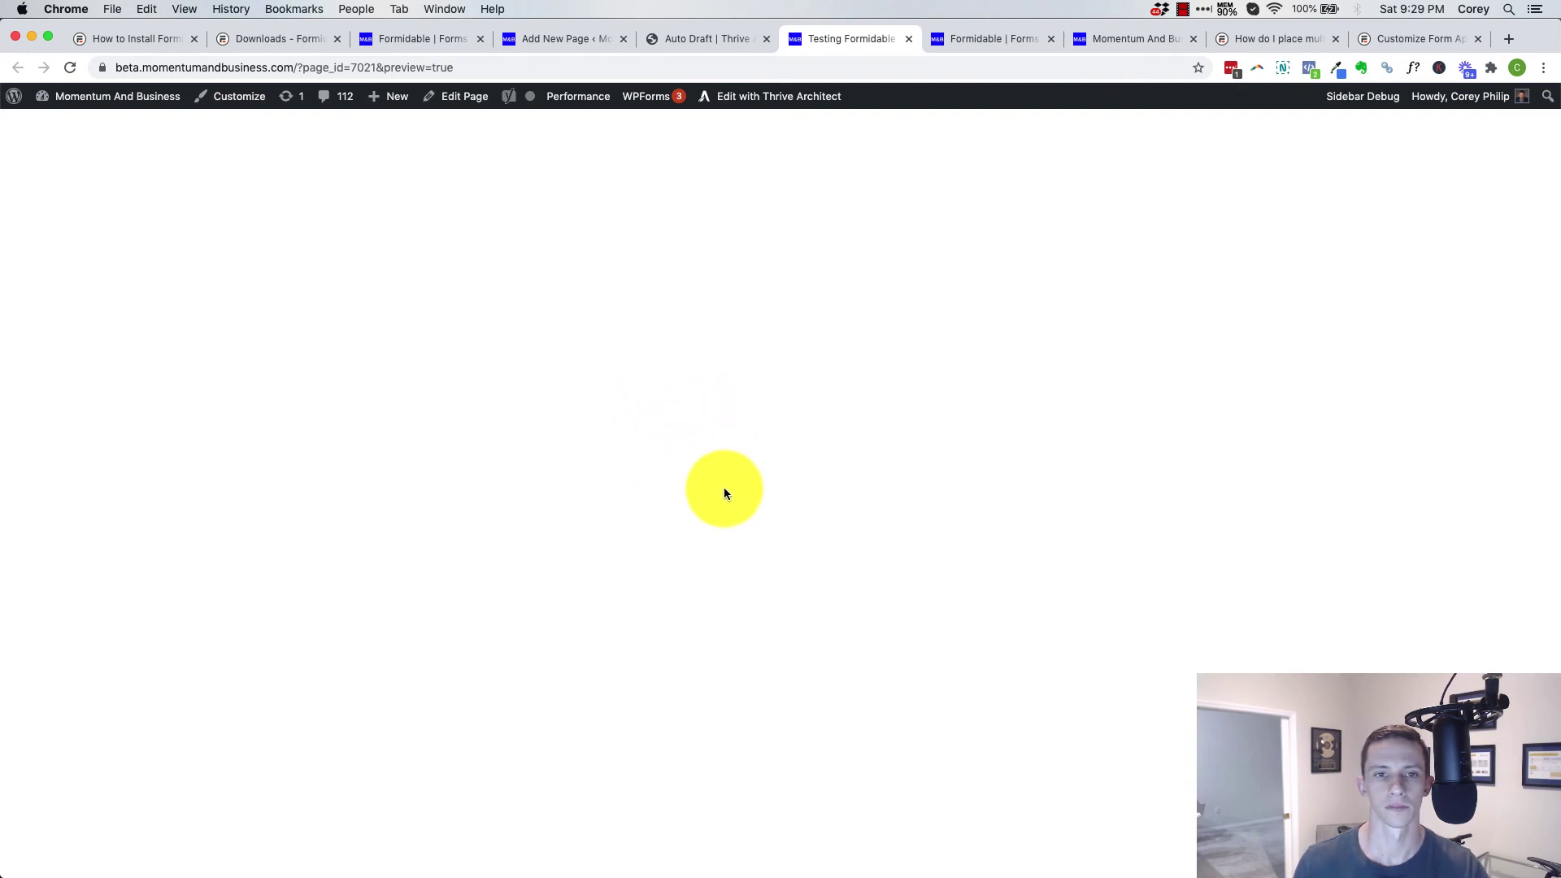
{"action": "left_click", "coordinate": [709, 25]}
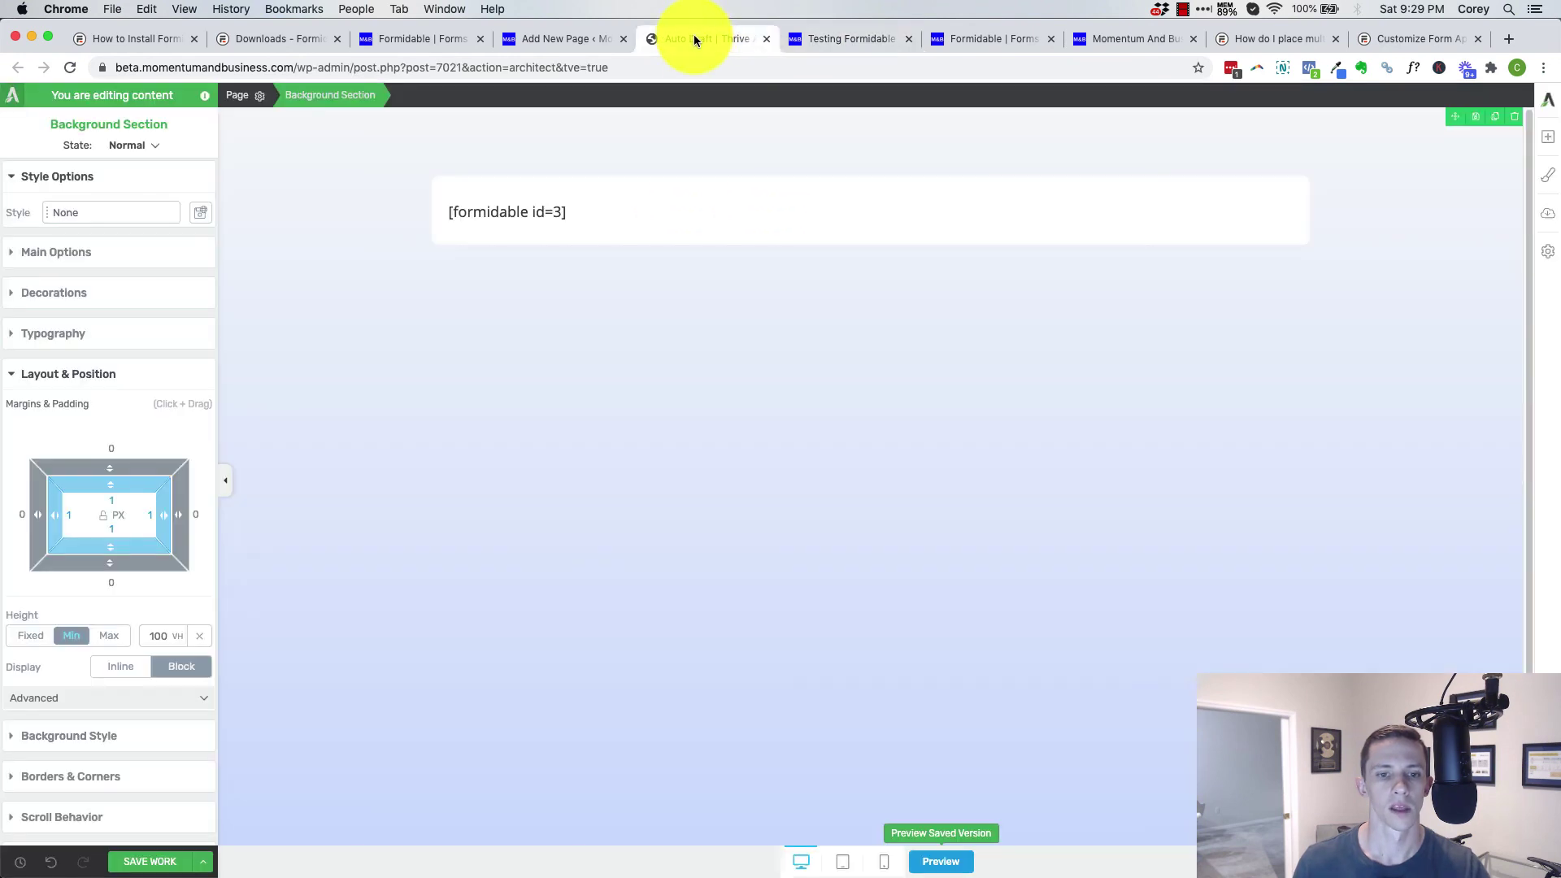
{"action": "left_click", "coordinate": [130, 862]}
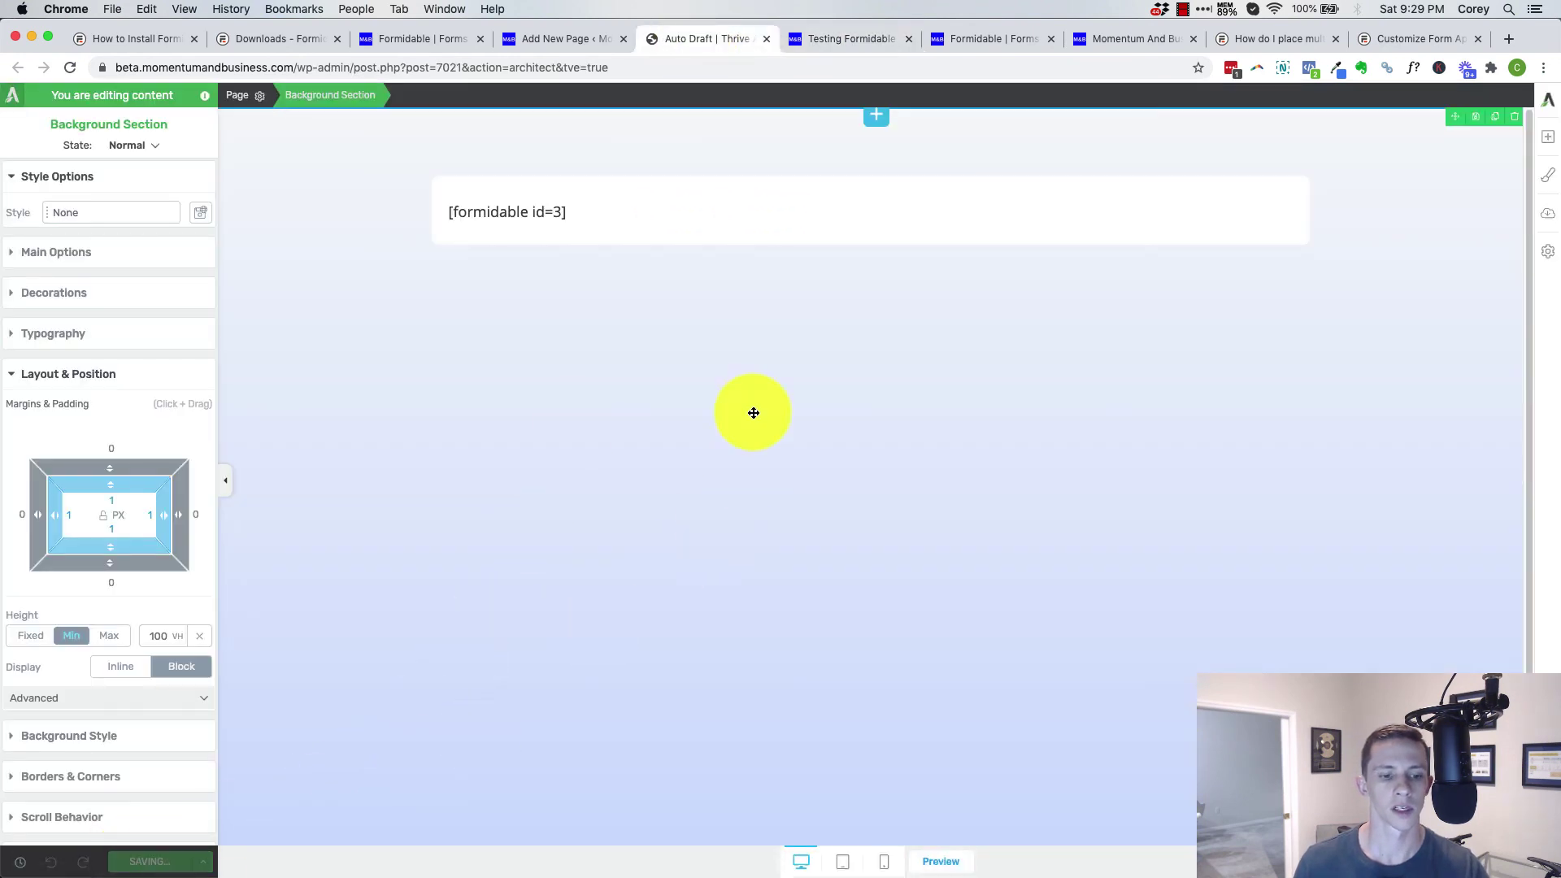
Refresh the page preview and test the form by choosing Option 1 and advancing through its first two pages.
{"action": "left_click", "coordinate": [847, 39]}
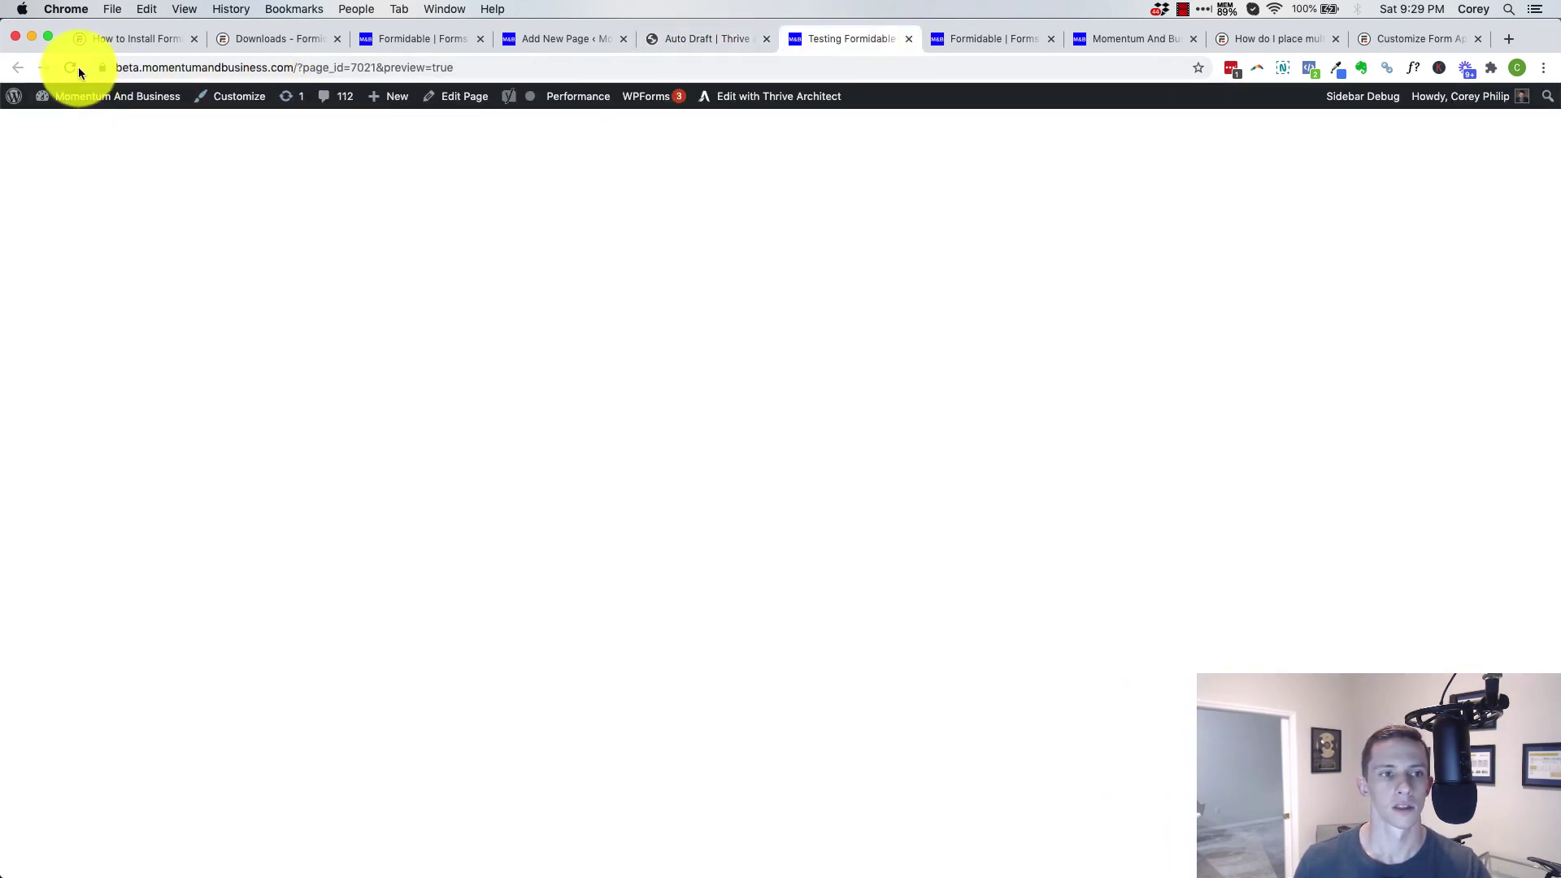
{"action": "left_click", "coordinate": [71, 68]}
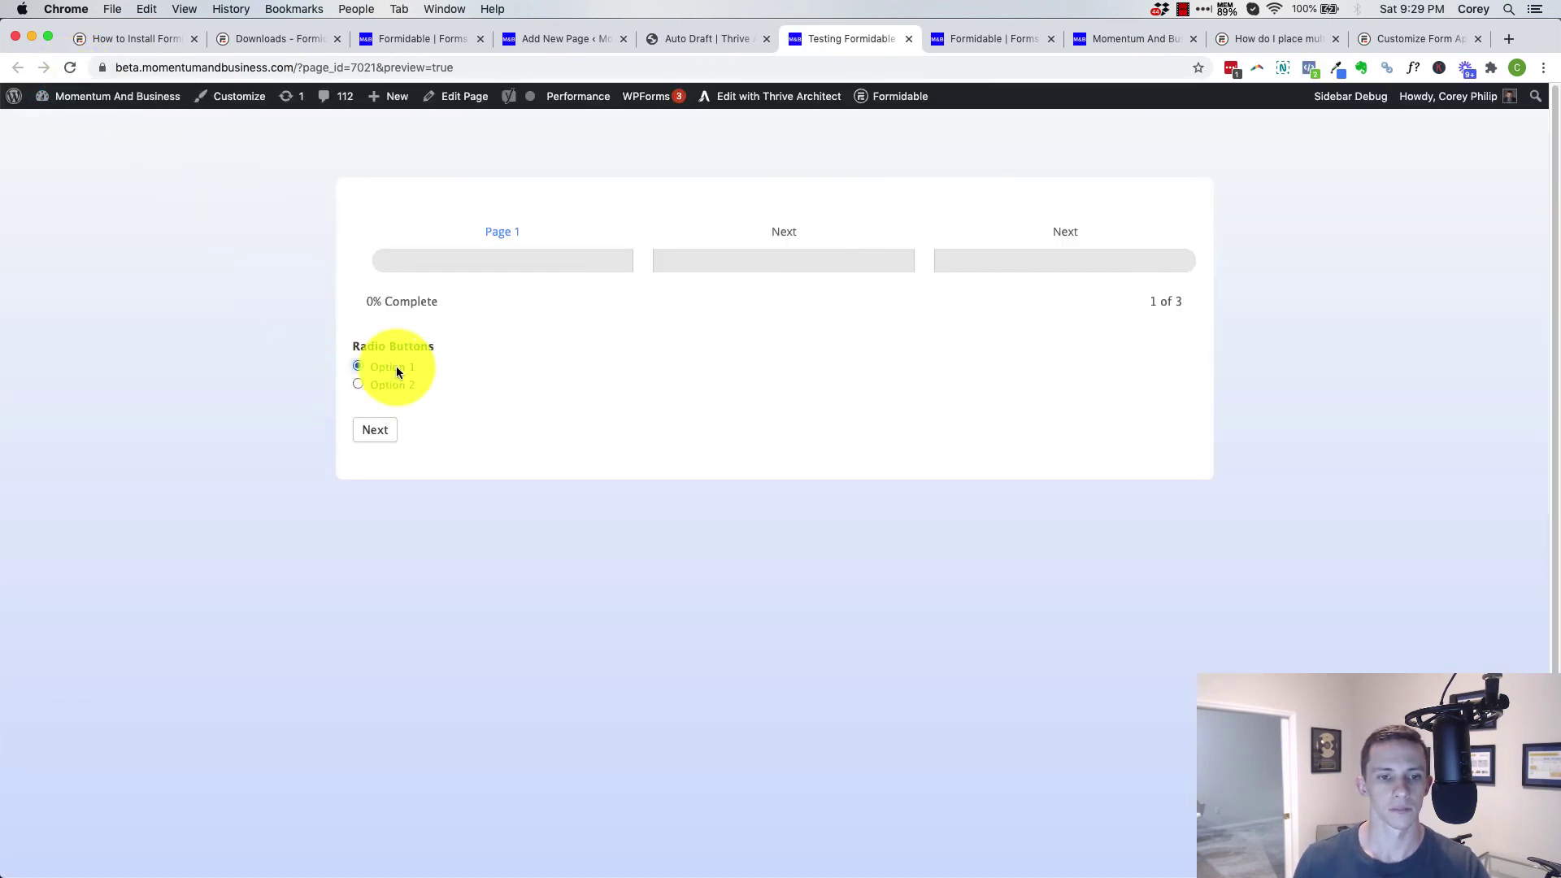
{"action": "left_click", "coordinate": [375, 430]}
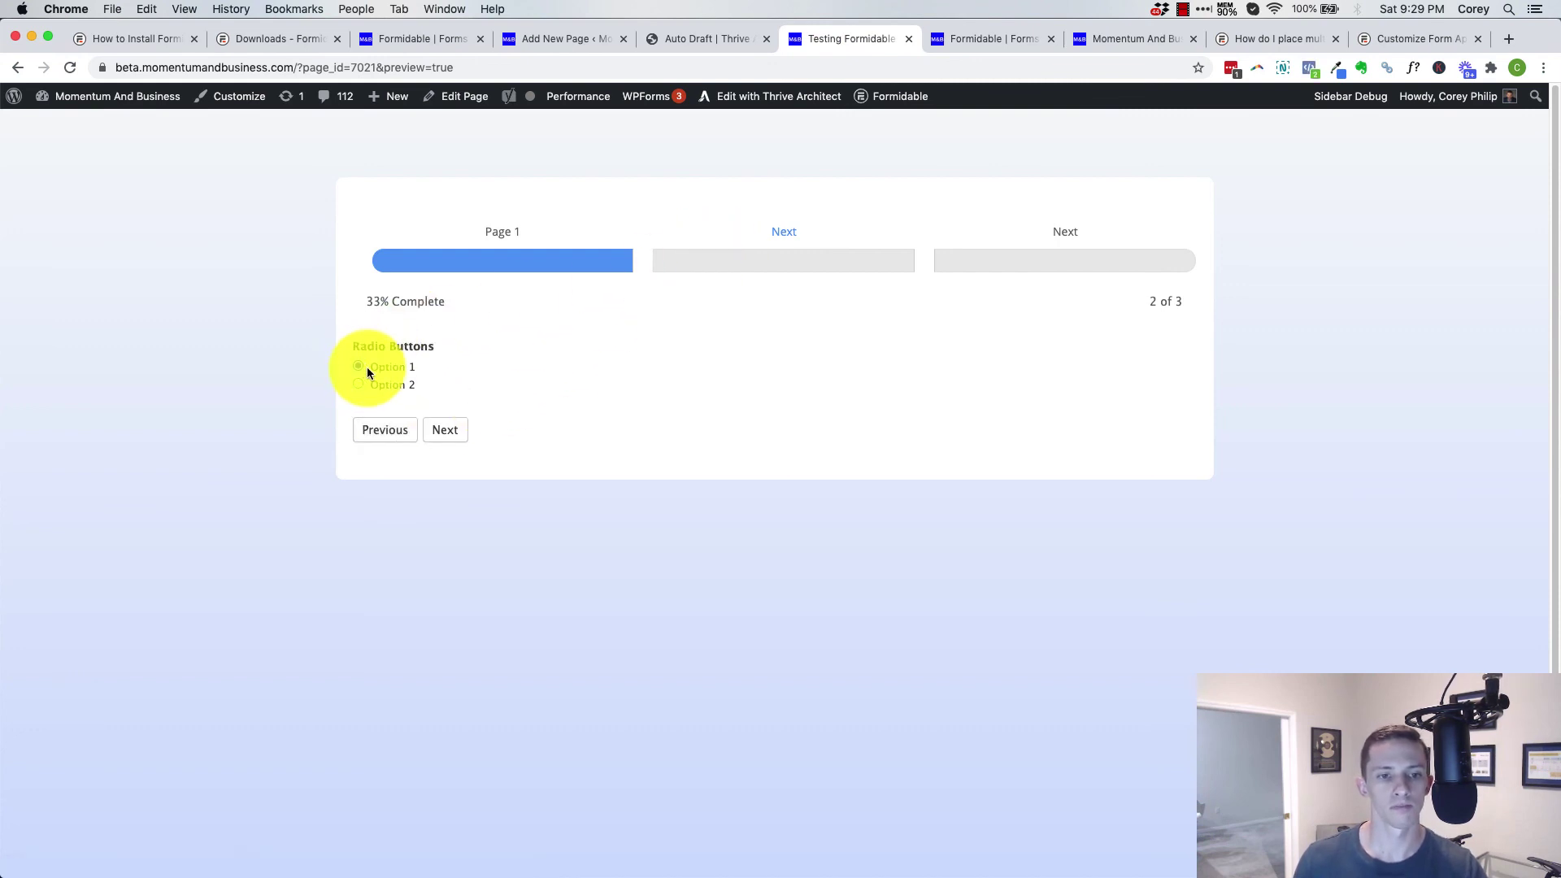
{"action": "left_click", "coordinate": [452, 433]}
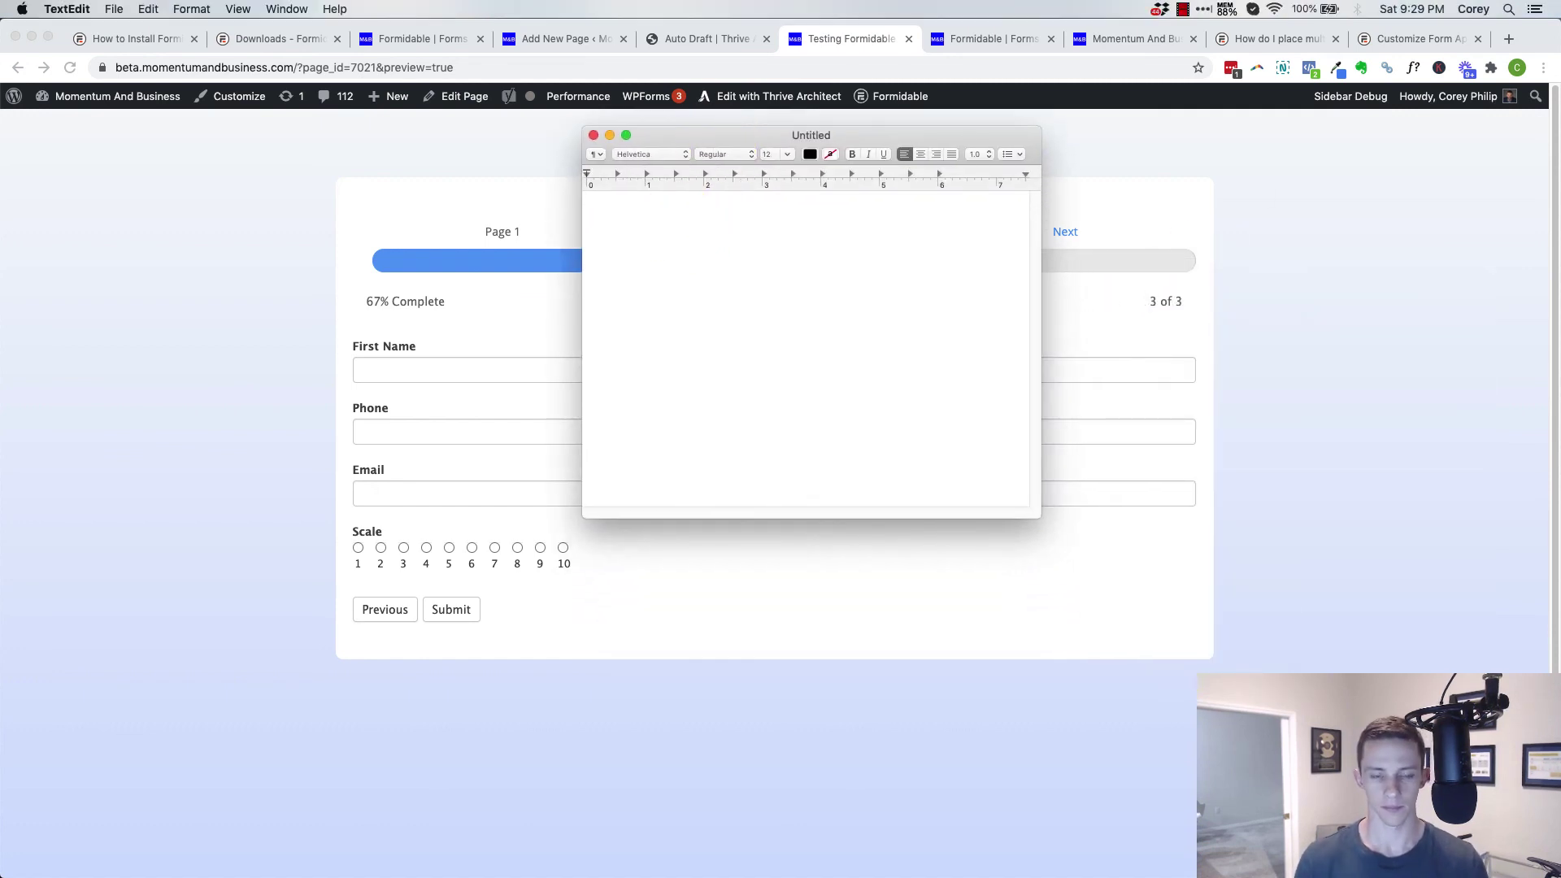
Switch to a blank TextEdit document and write the review note "- The Form builder Not user friendly".
{"action": "type", "text": "- The"}
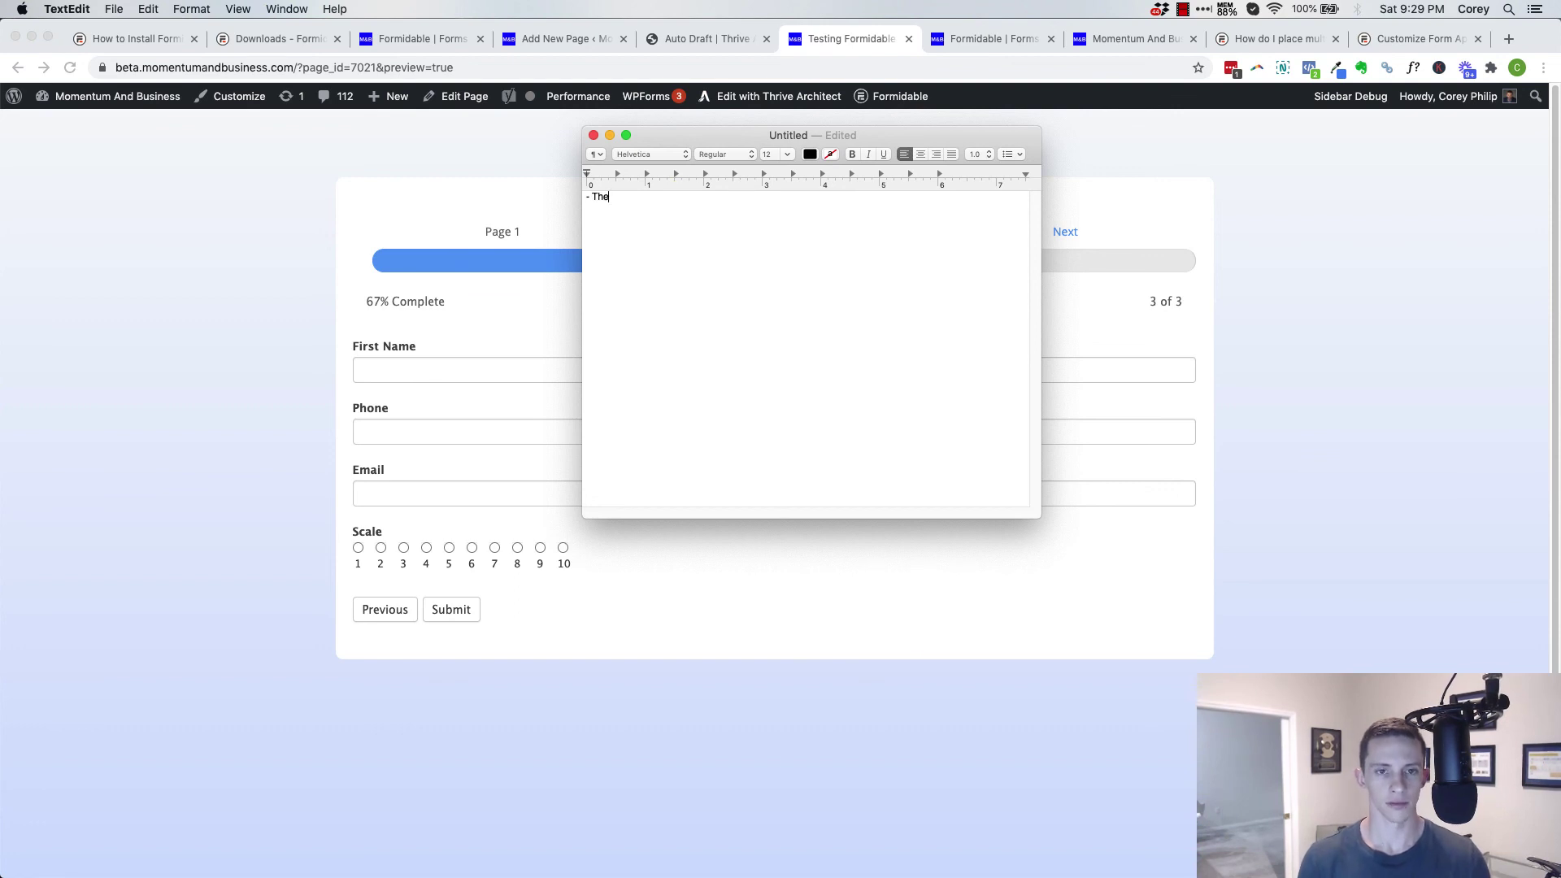
{"action": "key", "text": "BackSpace"}
{"action": "key", "text": "BackSpace"}
{"action": "type", "text": "he Form"}
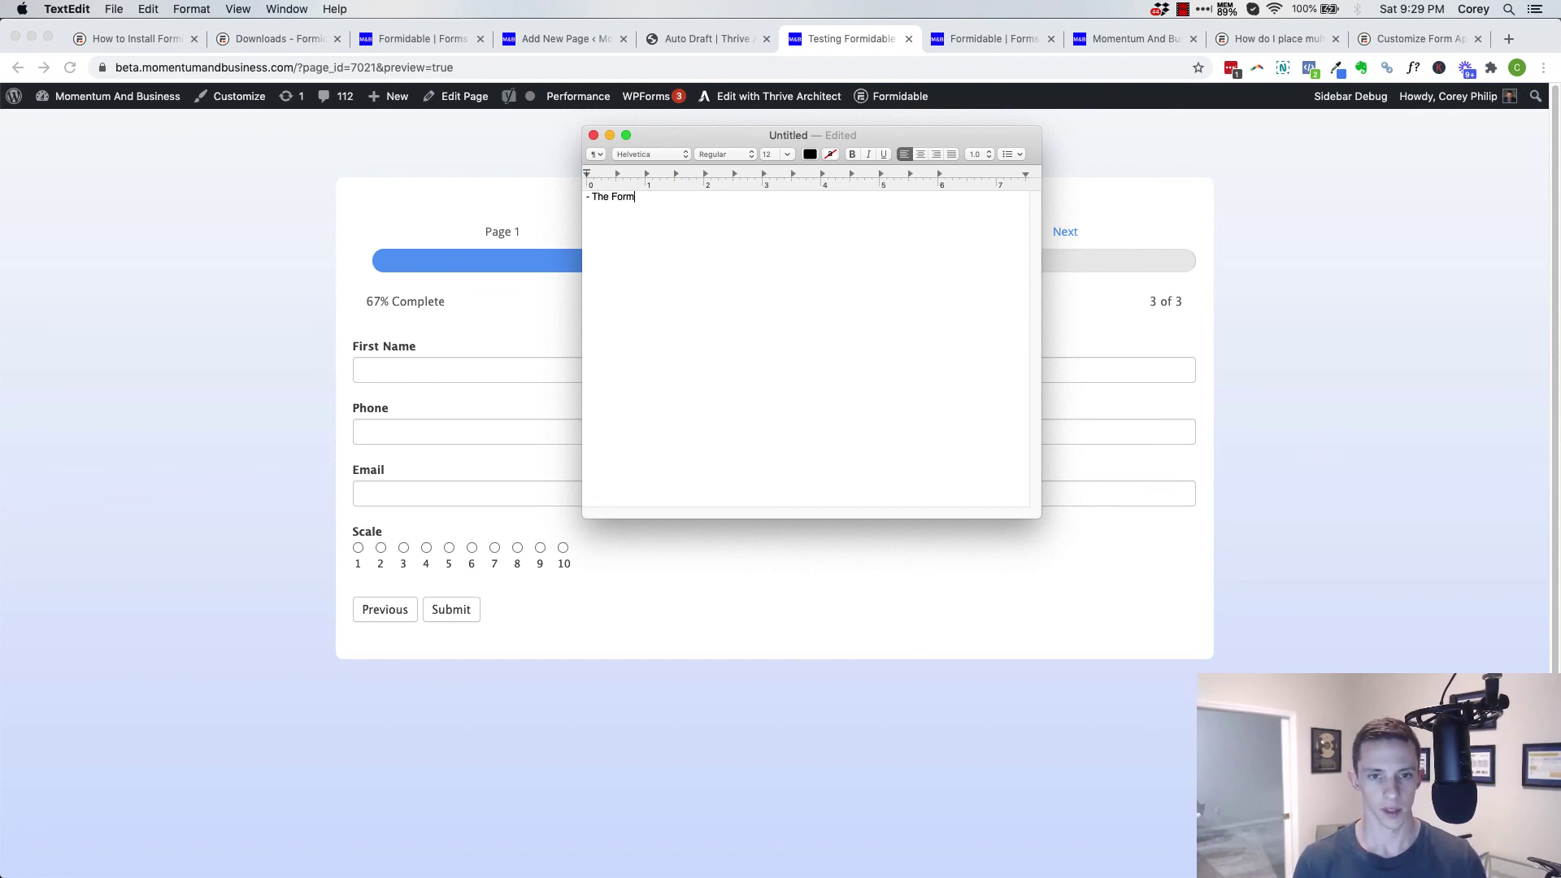
{"action": "type", "text": " builder "}
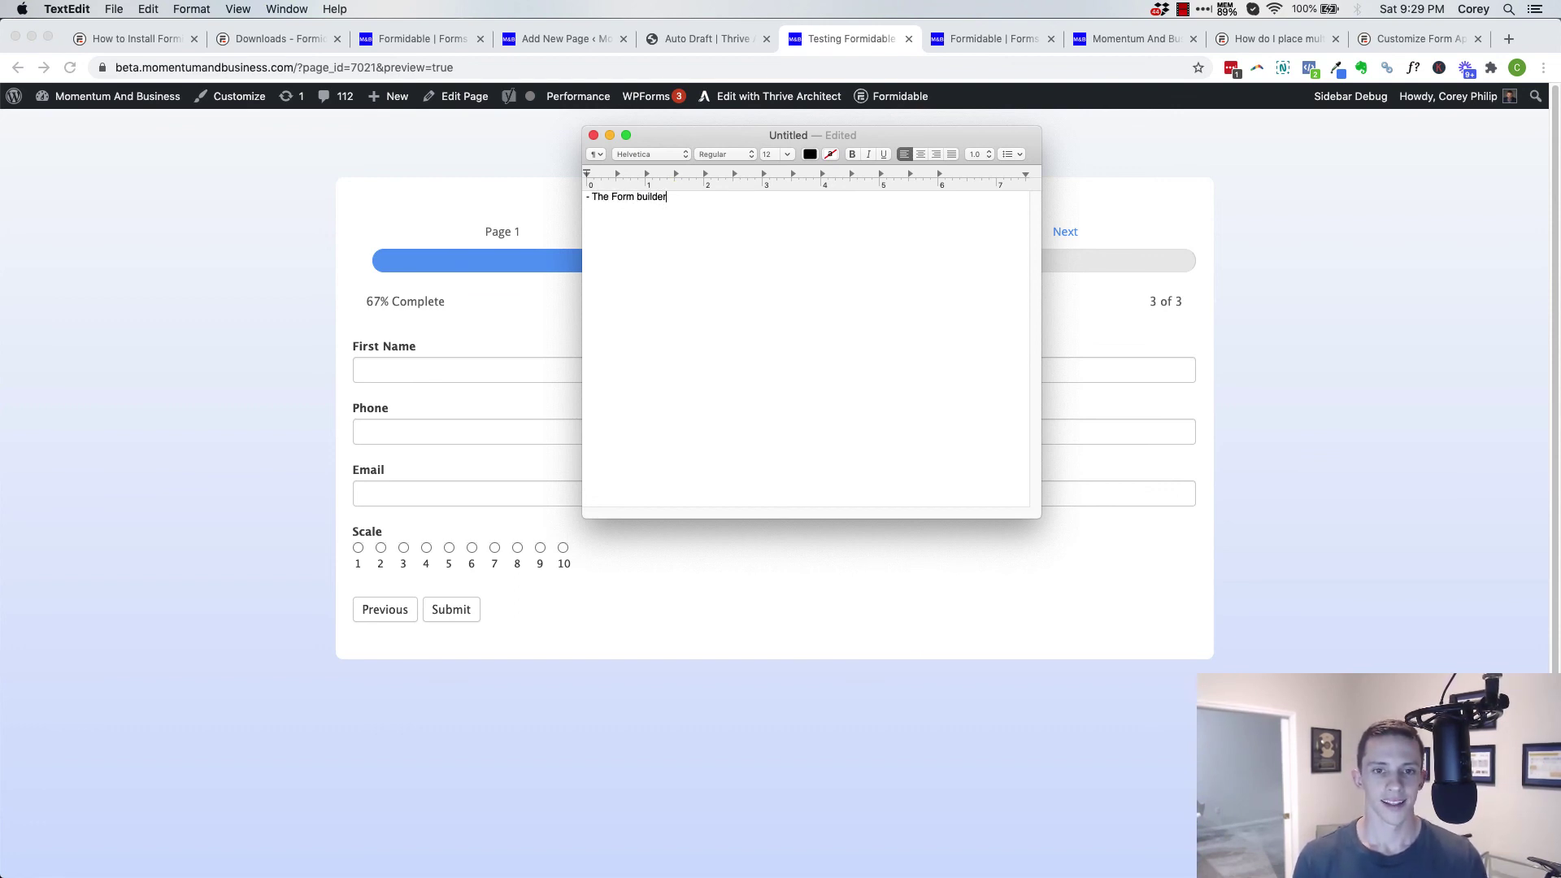
{"action": "type", "text": "Not "}
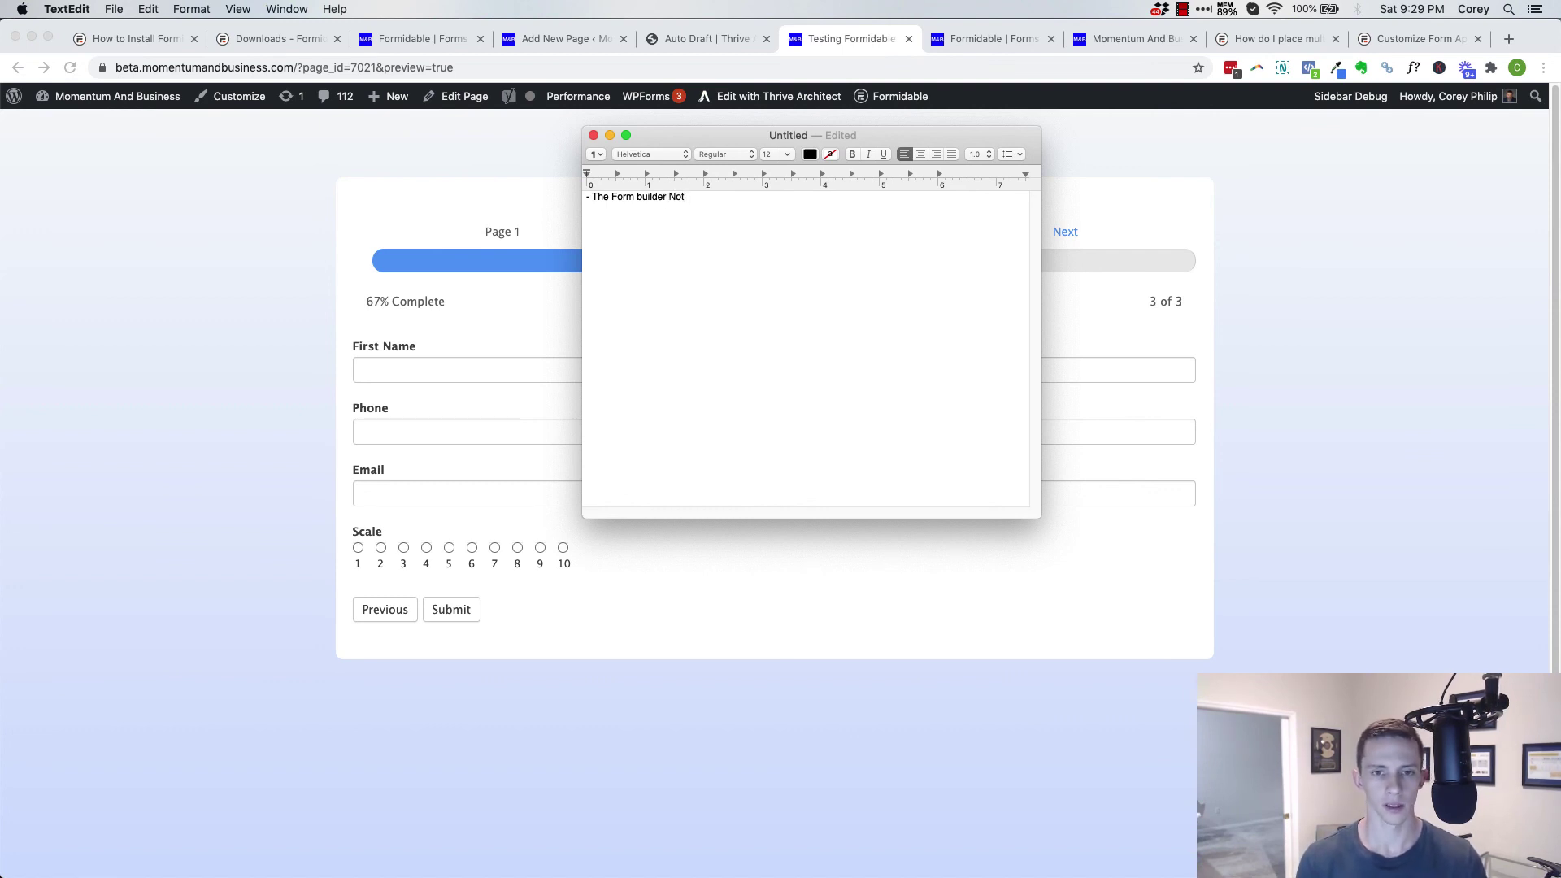
{"action": "type", "text": "user f"}
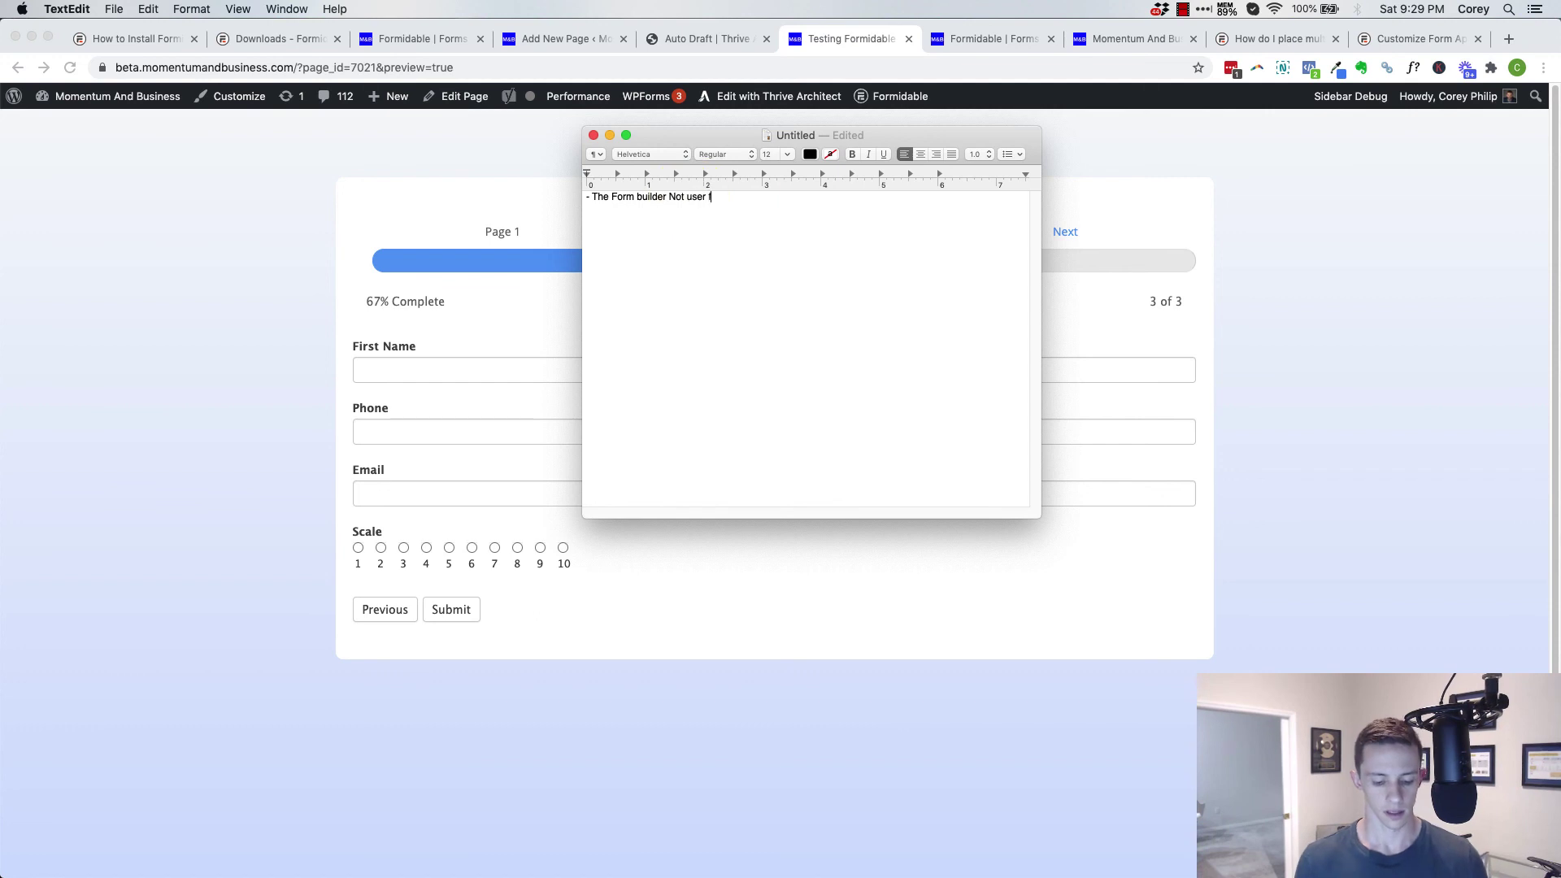
{"action": "type", "text": "riendly"}
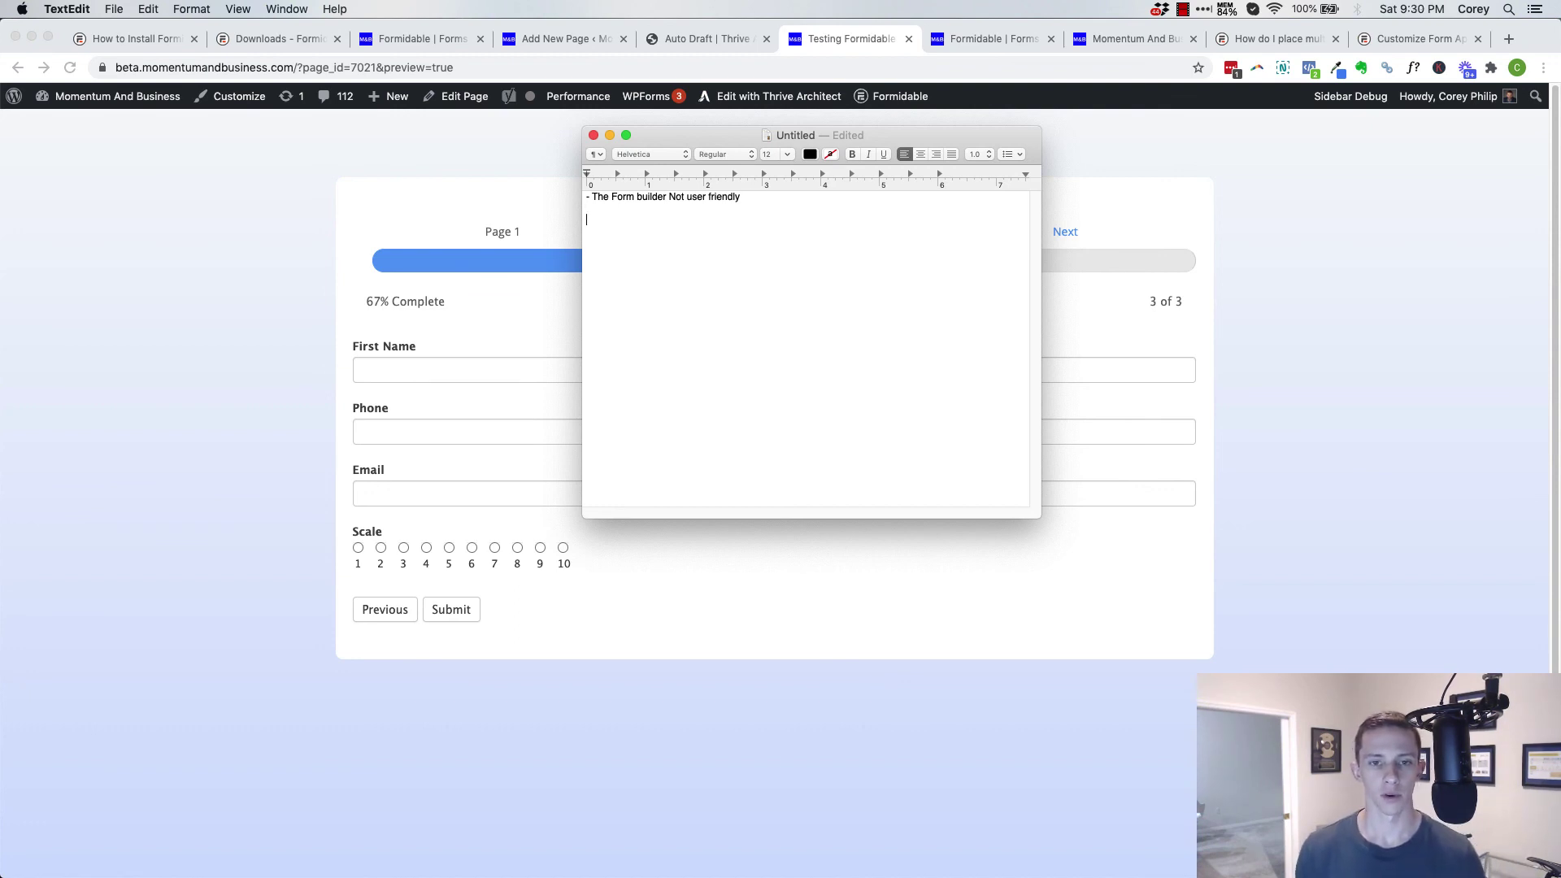
Add the line "Front end styling not intuitive" beneath the first review note.
{"action": "type", "text": "Front end"}
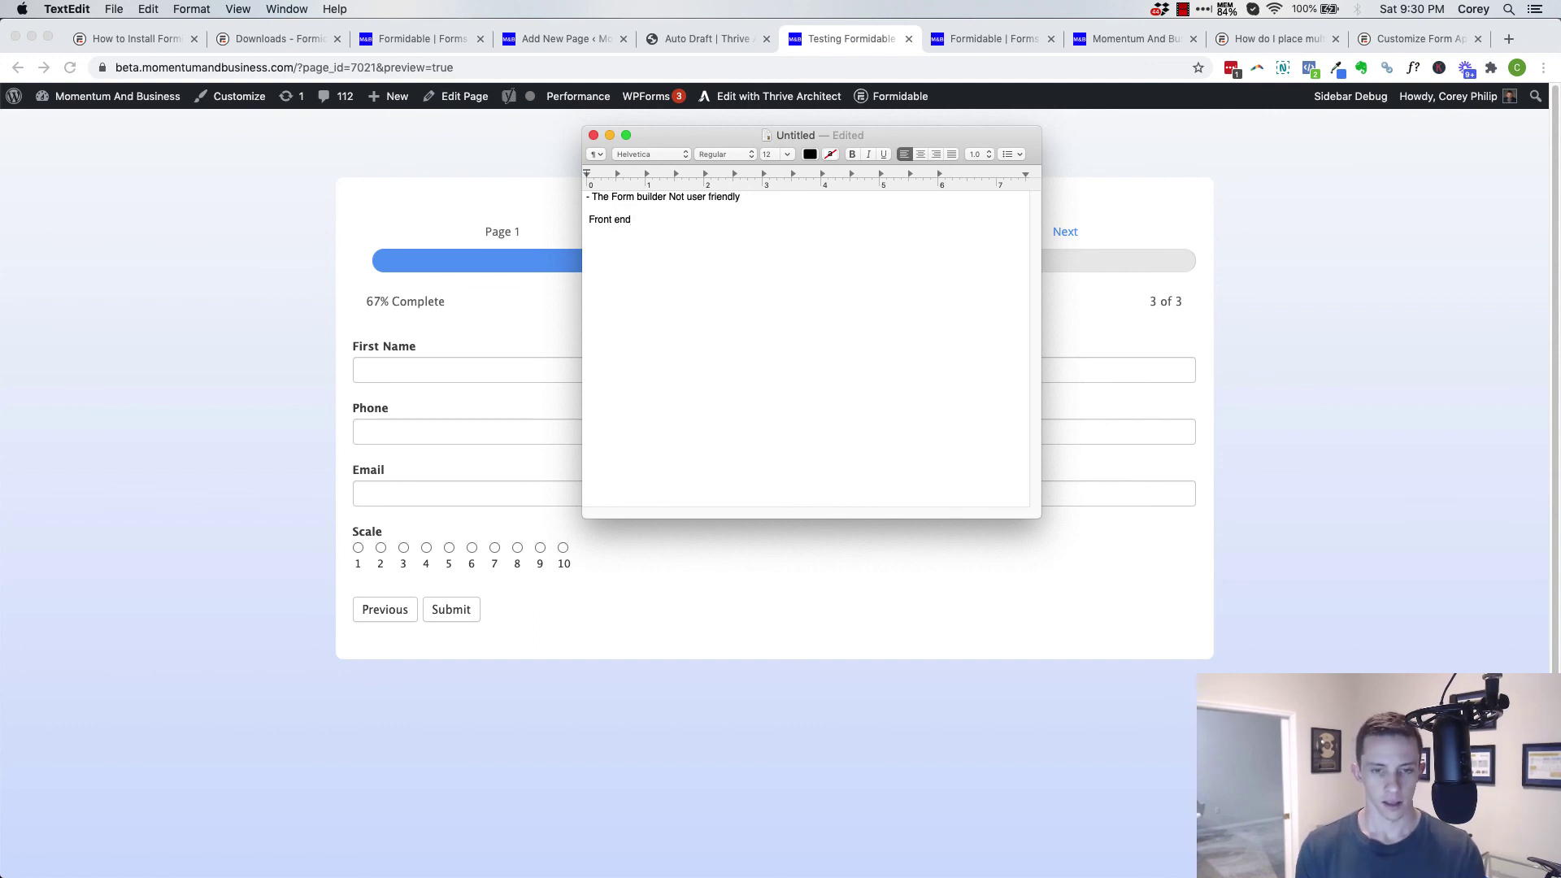
{"action": "type", "text": " styling "}
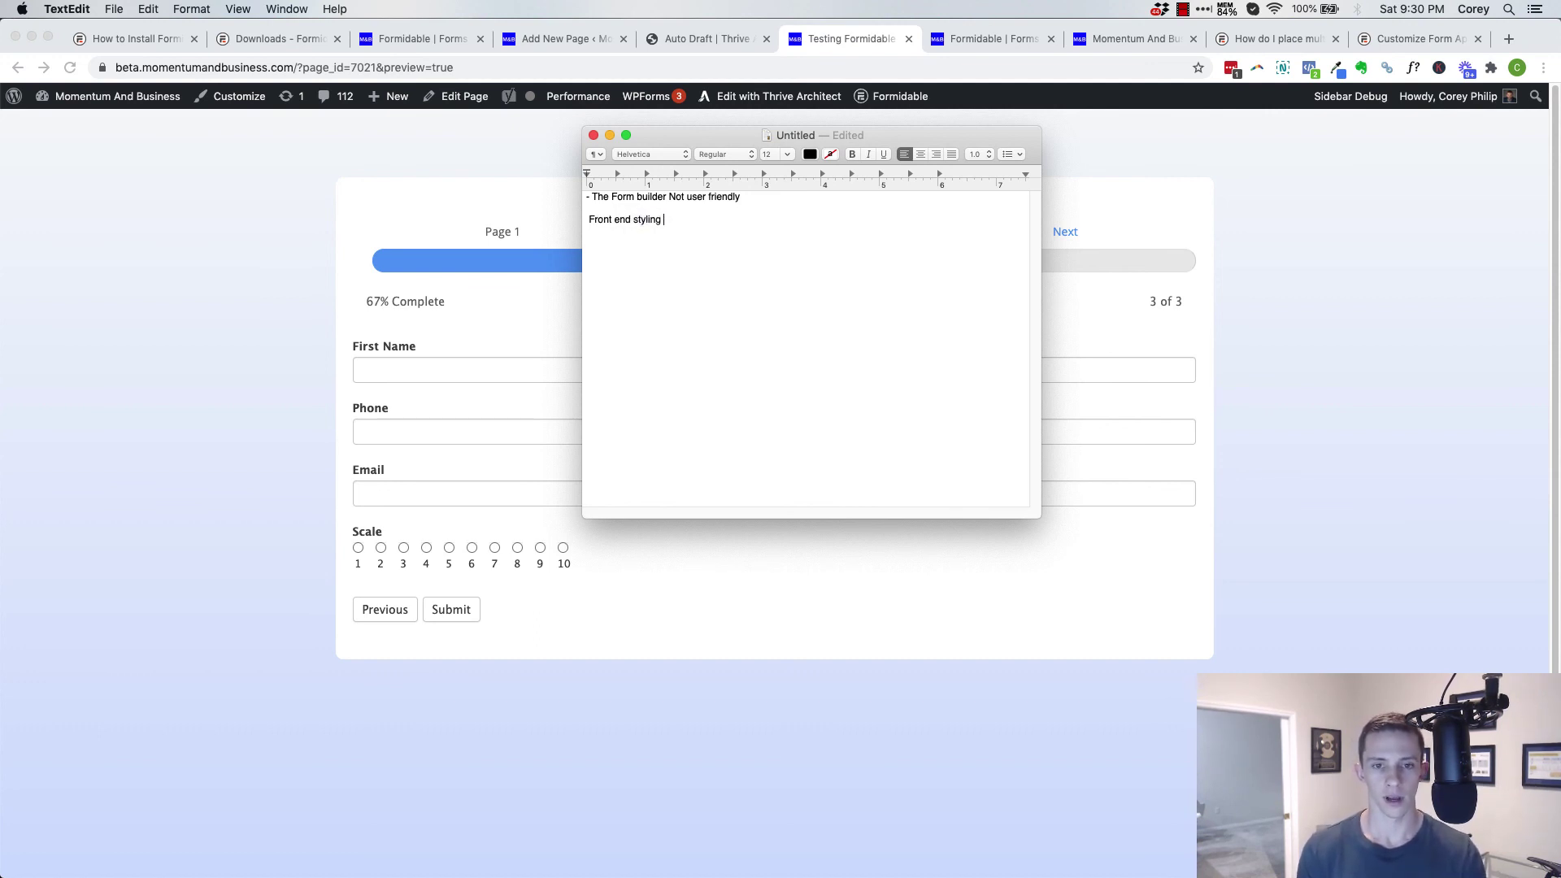
{"action": "type", "text": "not intuit"}
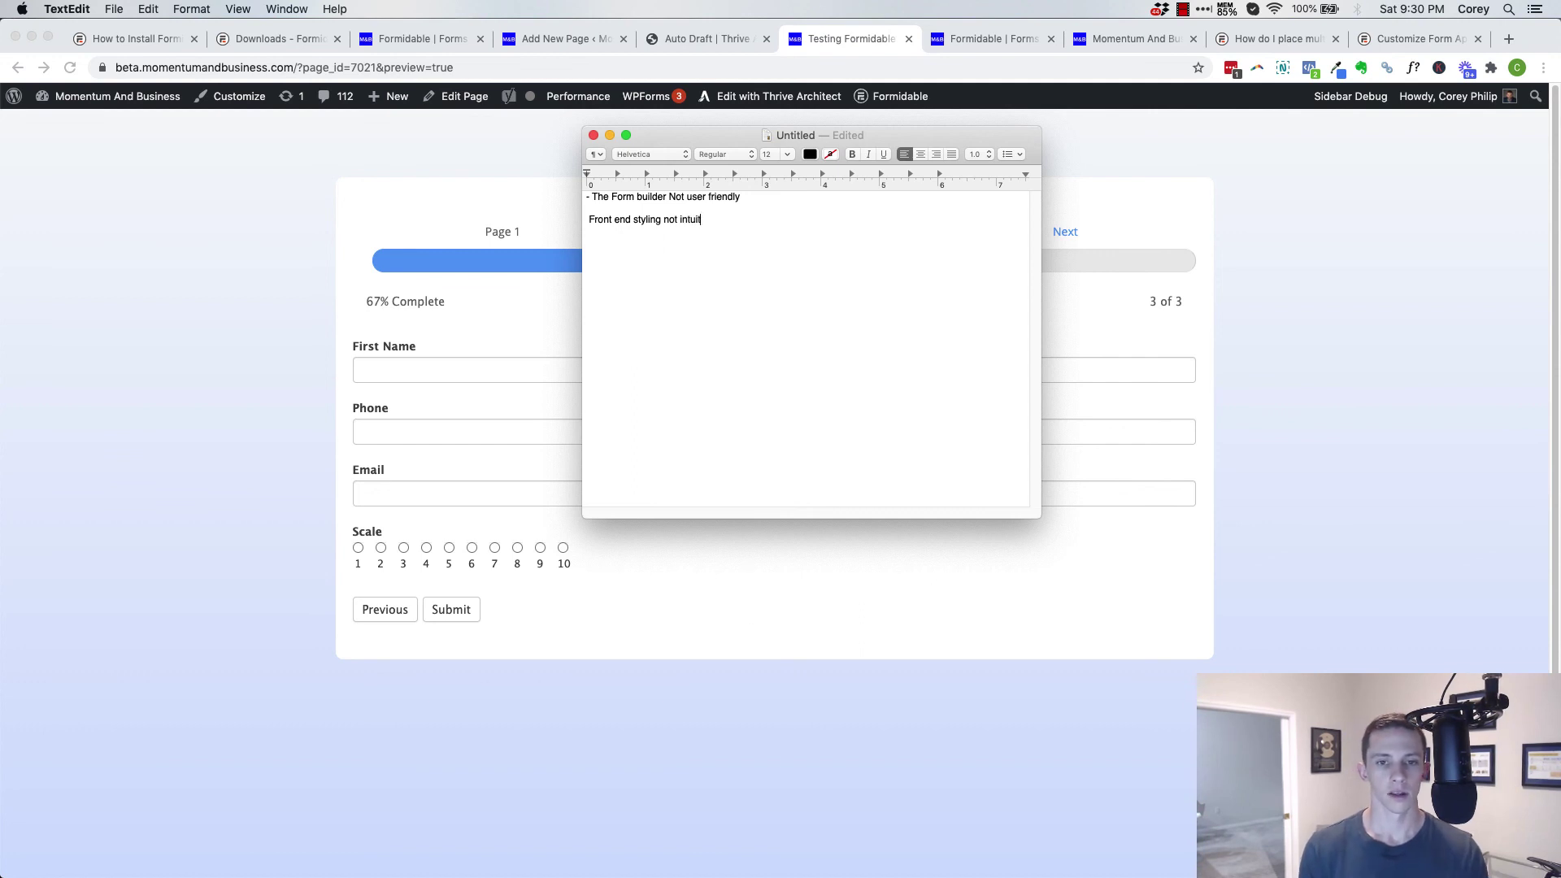
{"action": "key", "text": "BackSpace"}
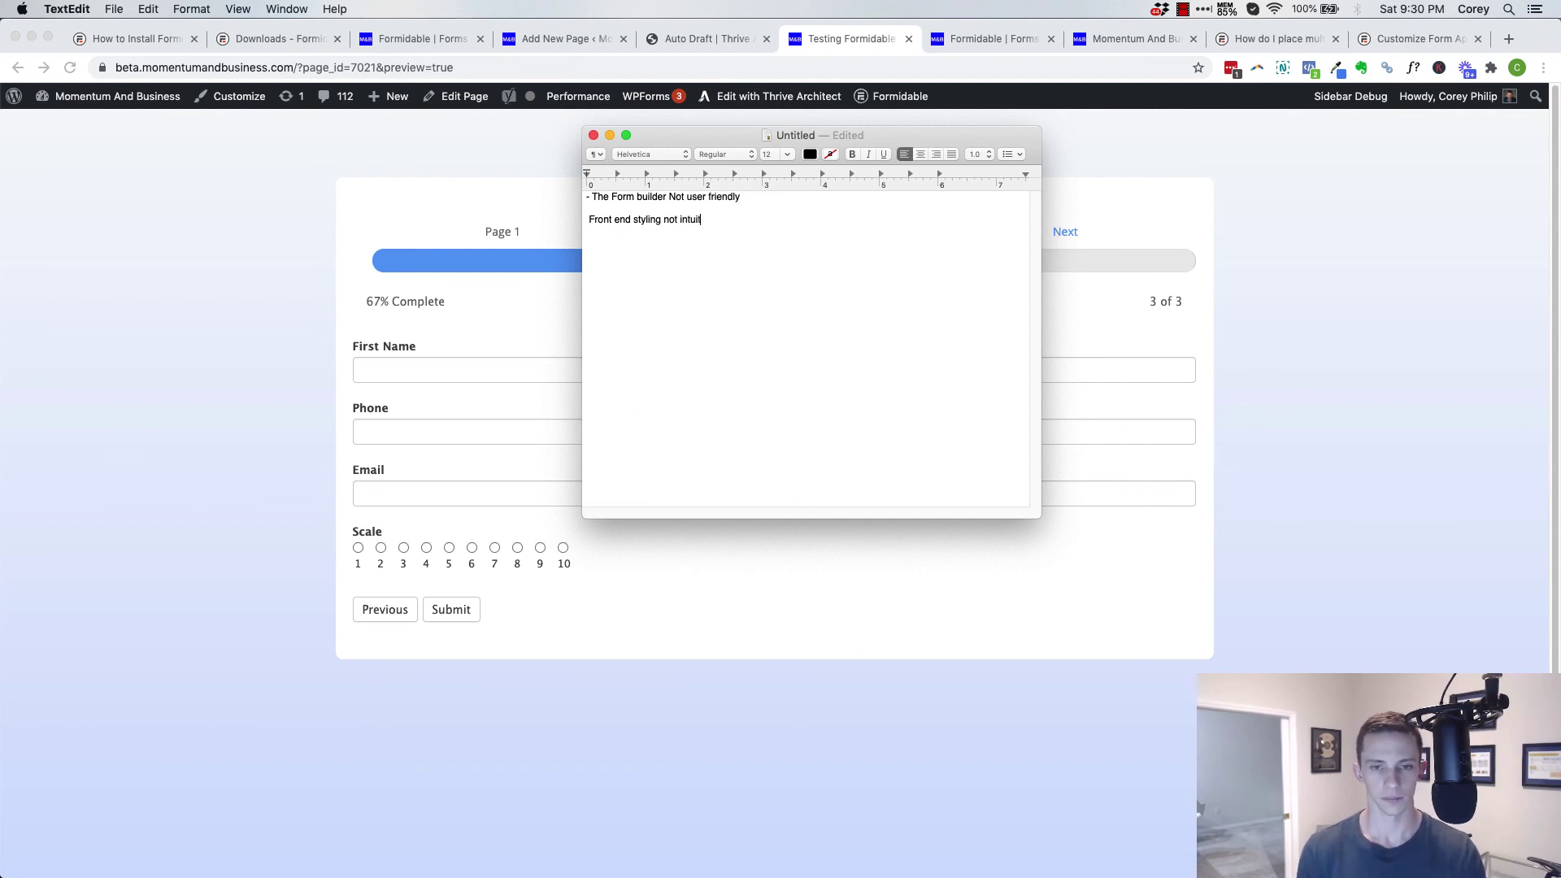
{"action": "type", "text": "tive"}
{"action": "key", "text": "Return"}
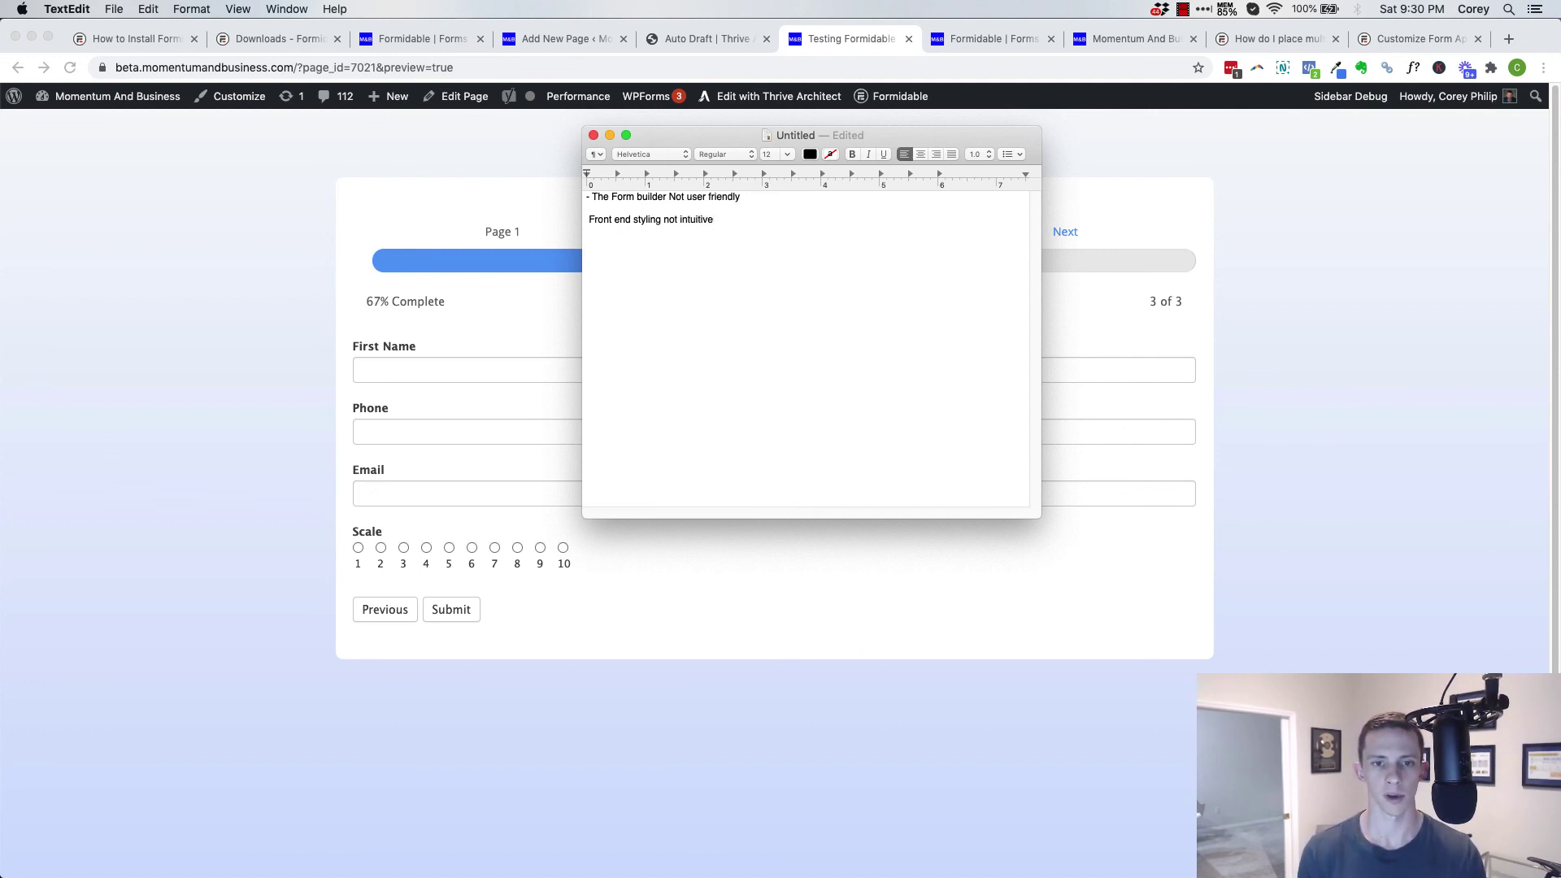
Prefix the front end styling note with a dash and add the line "- Conditional Thank You Page... Not intuitive." beneath it.
{"action": "type", "text": "- "}
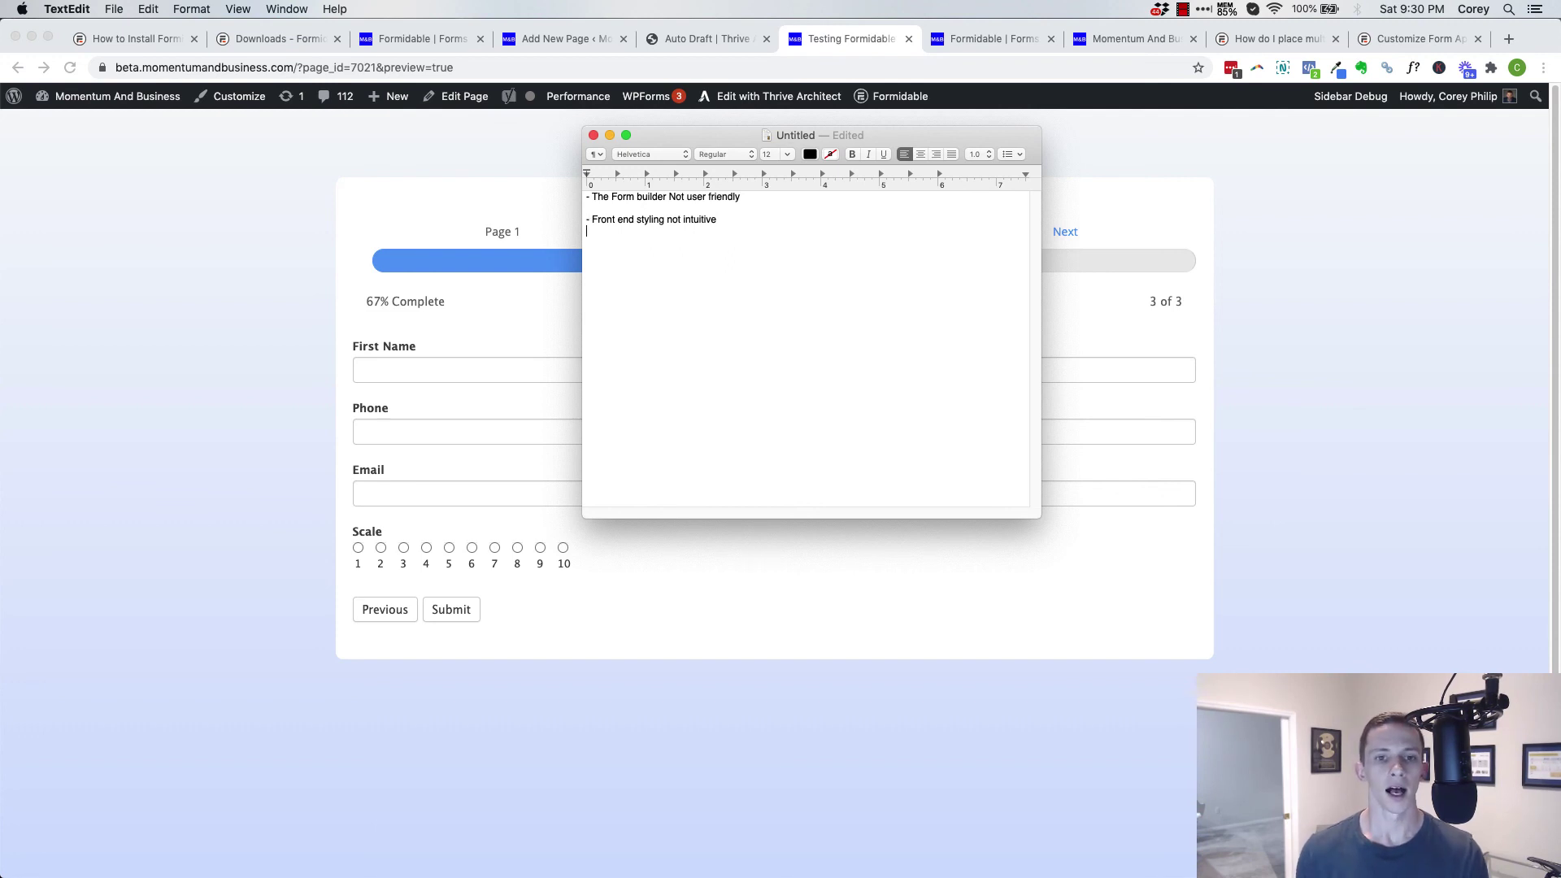
{"action": "type", "text": "CSS"}
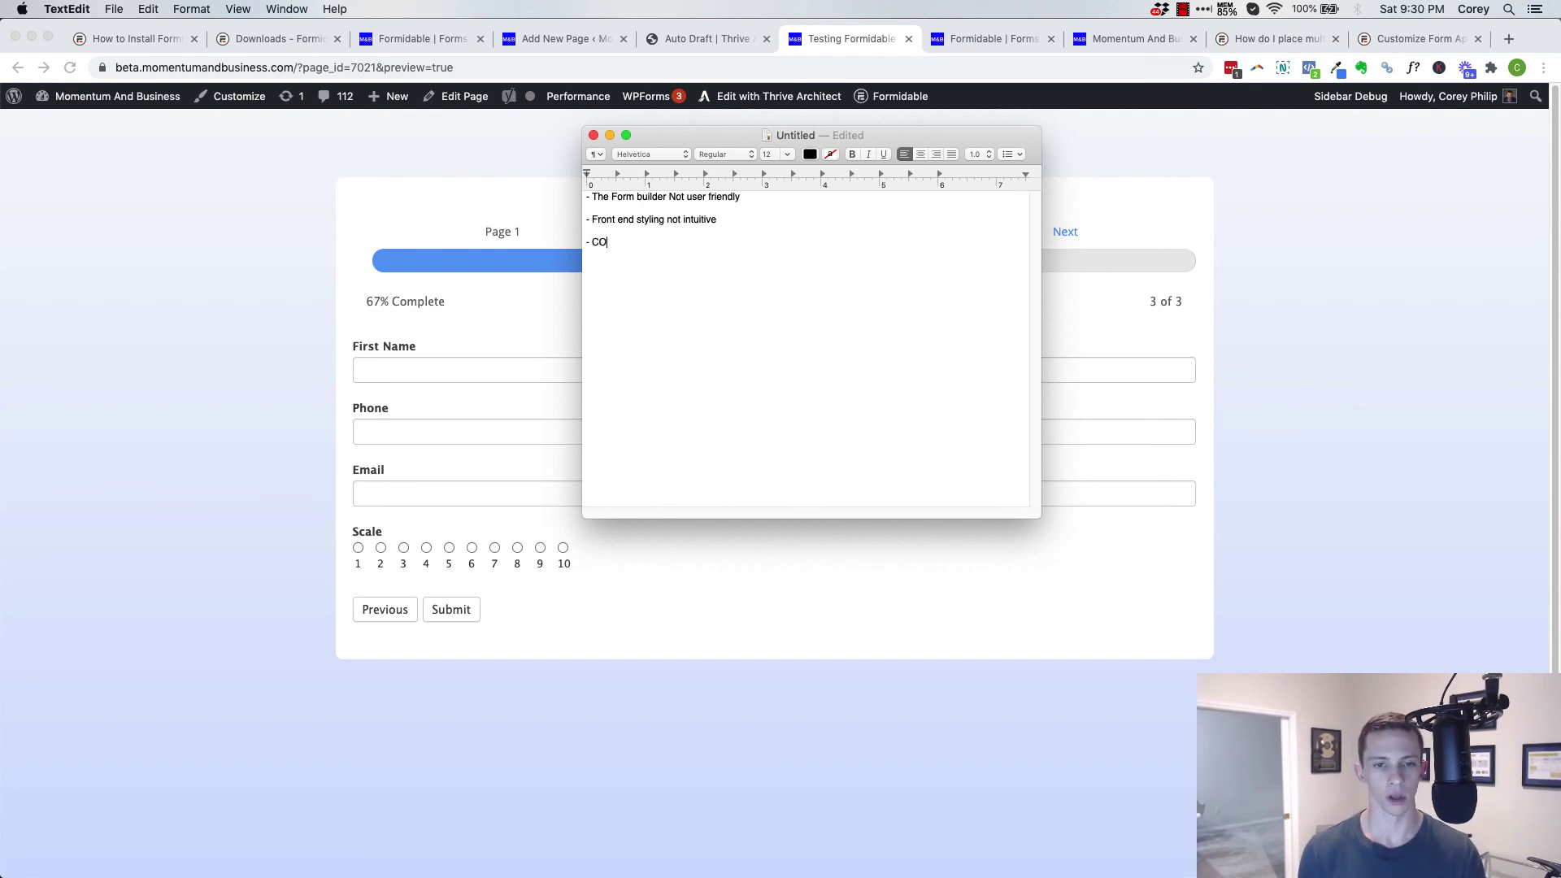
{"action": "key", "text": "BackSpace"}
{"action": "key", "text": "BackSpace"}
{"action": "key", "text": "BackSpace"}
{"action": "type", "text": "on"}
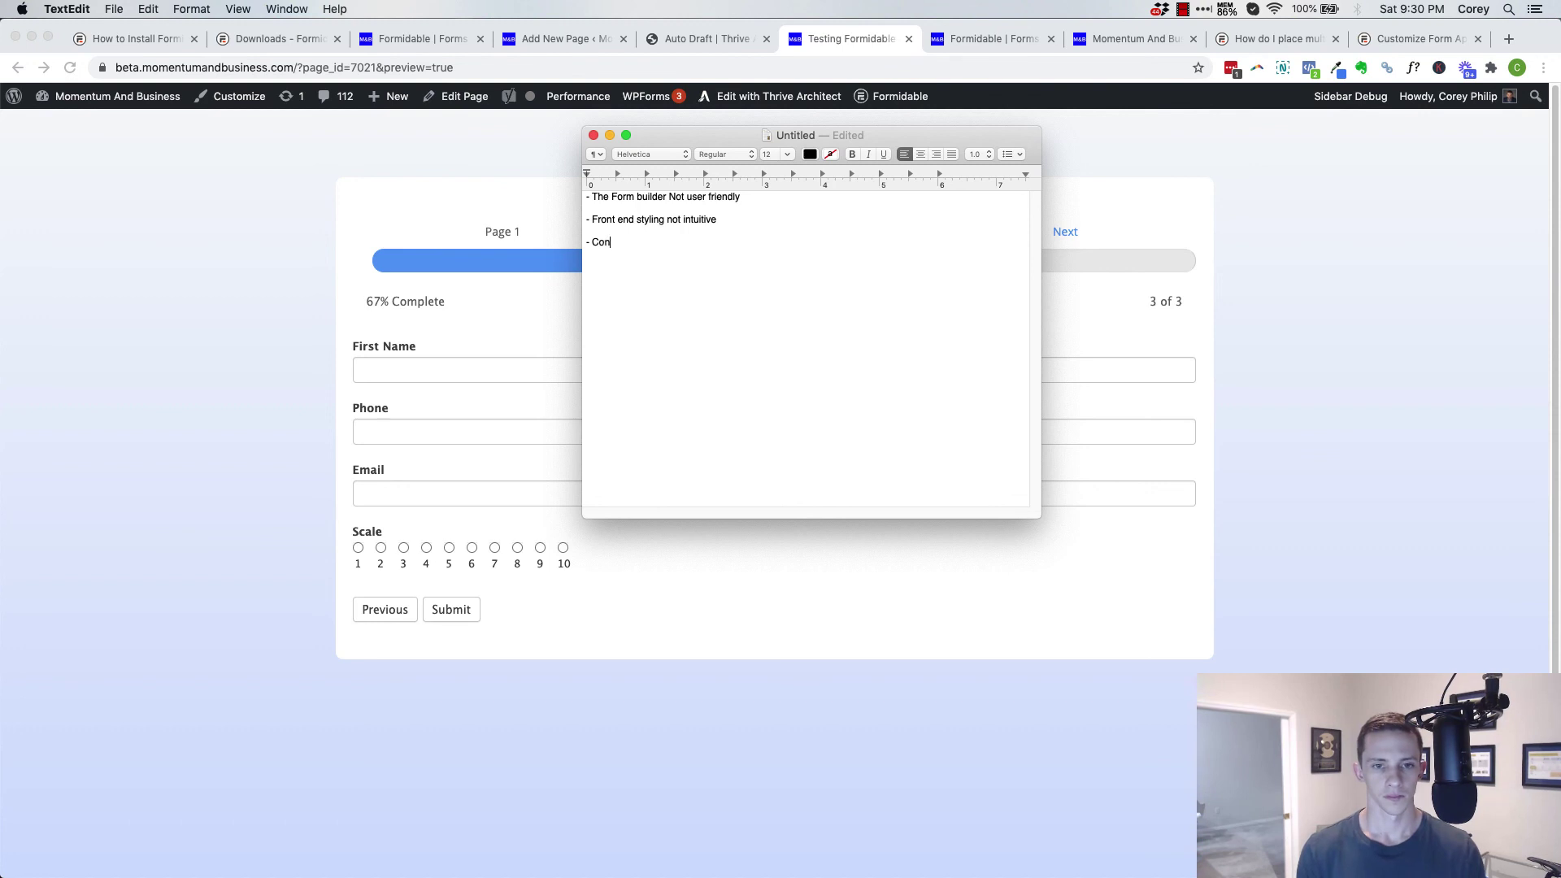
{"action": "type", "text": "ditional T"}
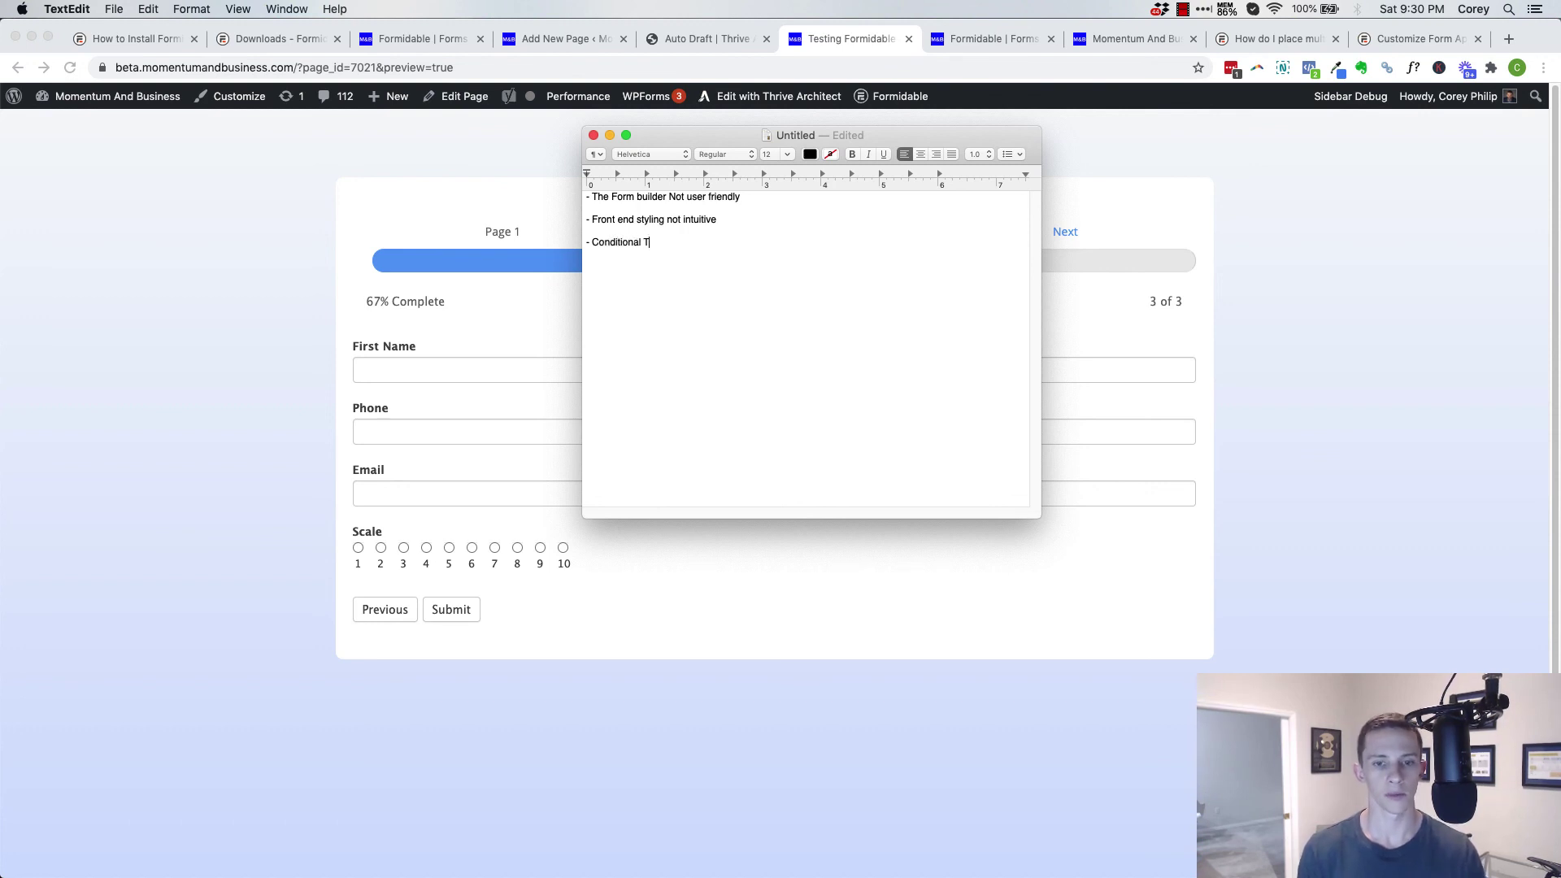
{"action": "type", "text": "hank You Page..."}
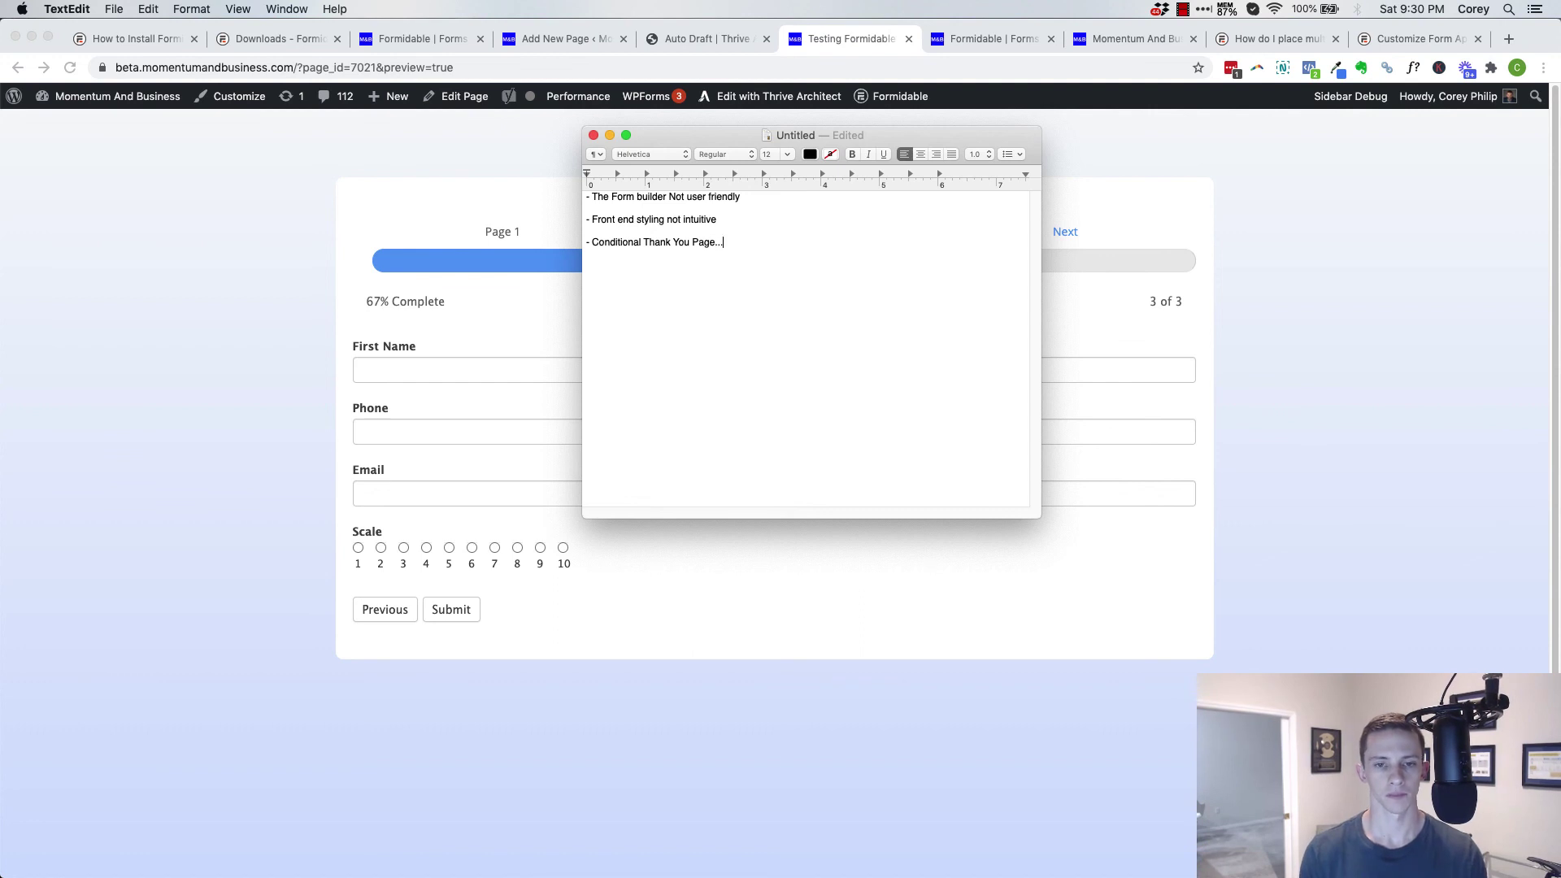
{"action": "type", "text": " Not i"}
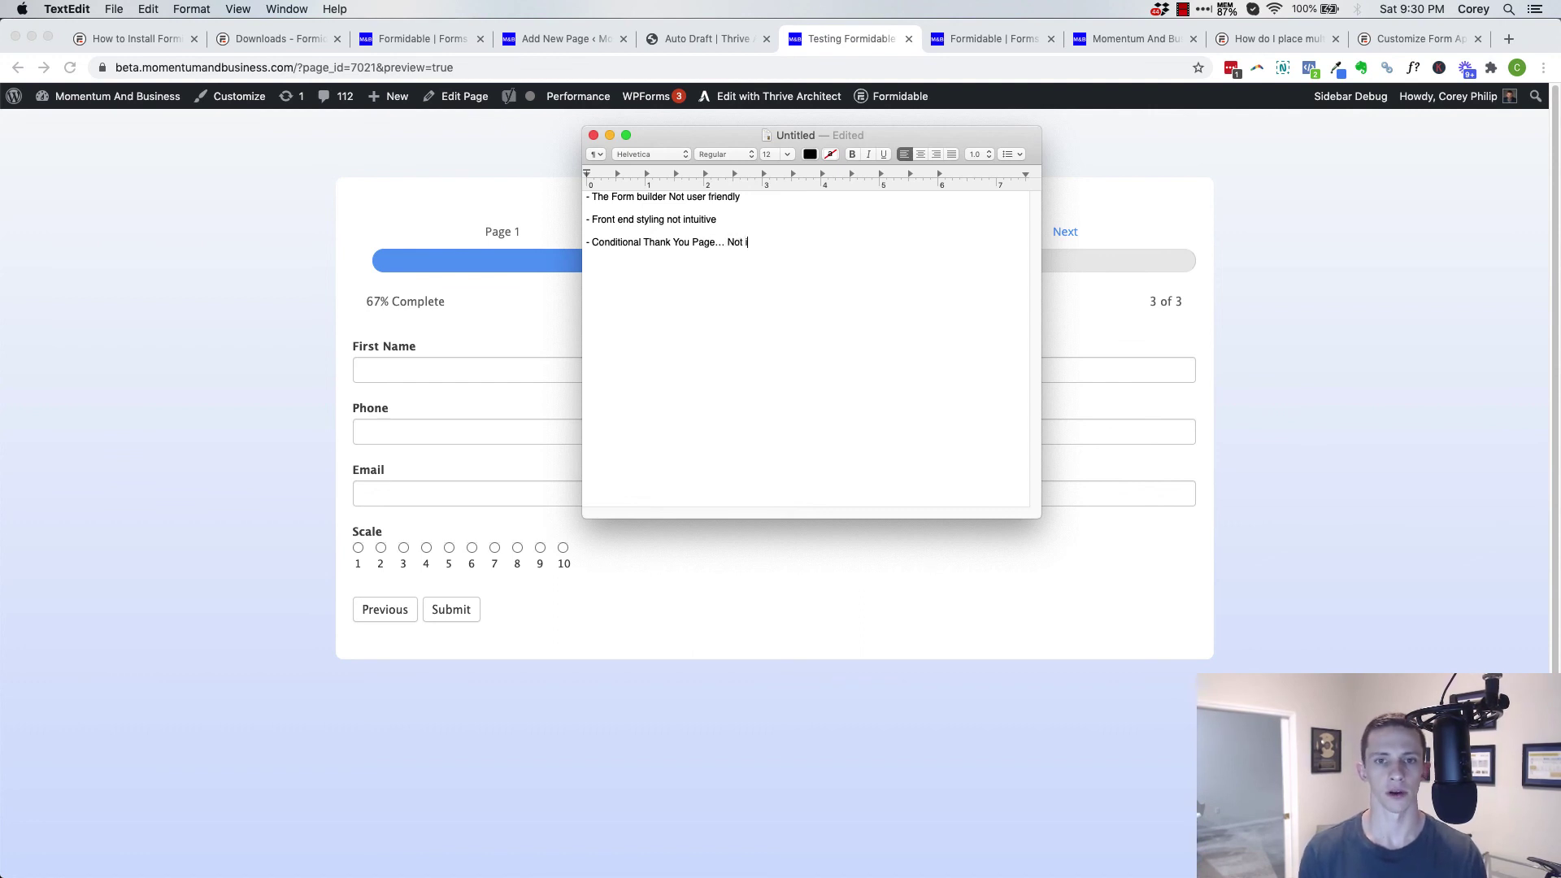
{"action": "type", "text": "ntuitive."}
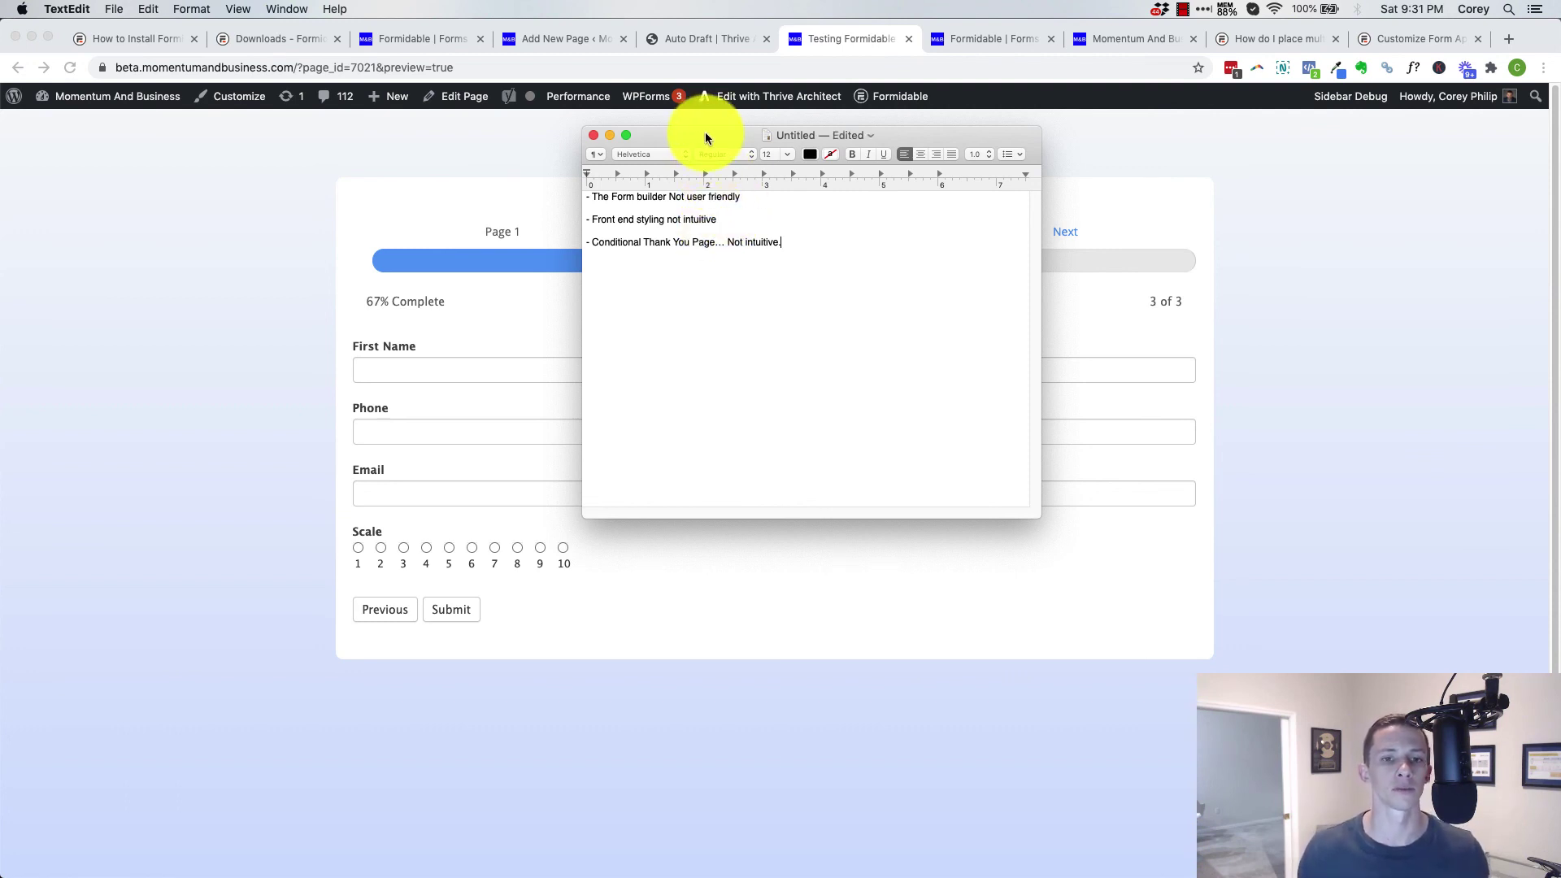
Move the notes window aside, test the form in Chrome by going back to page 1 and forward to page 2, and return to TextEdit.
{"action": "left_click_drag", "start_coordinate": [703, 137], "coordinate": [1117, 157]}
{"action": "left_click", "coordinate": [368, 612]}
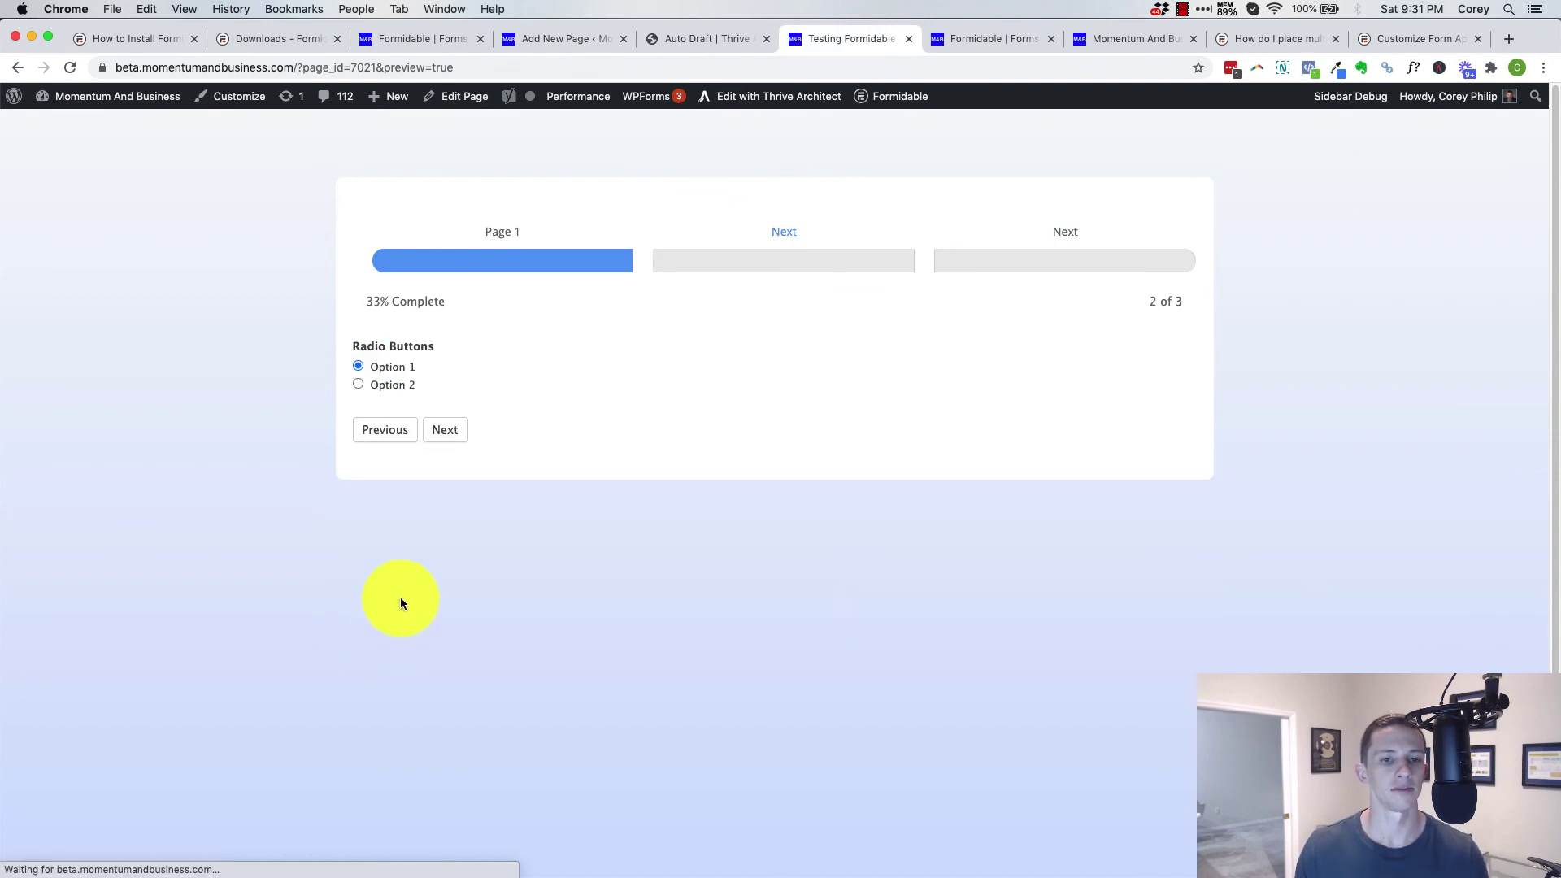
{"action": "left_click", "coordinate": [379, 430]}
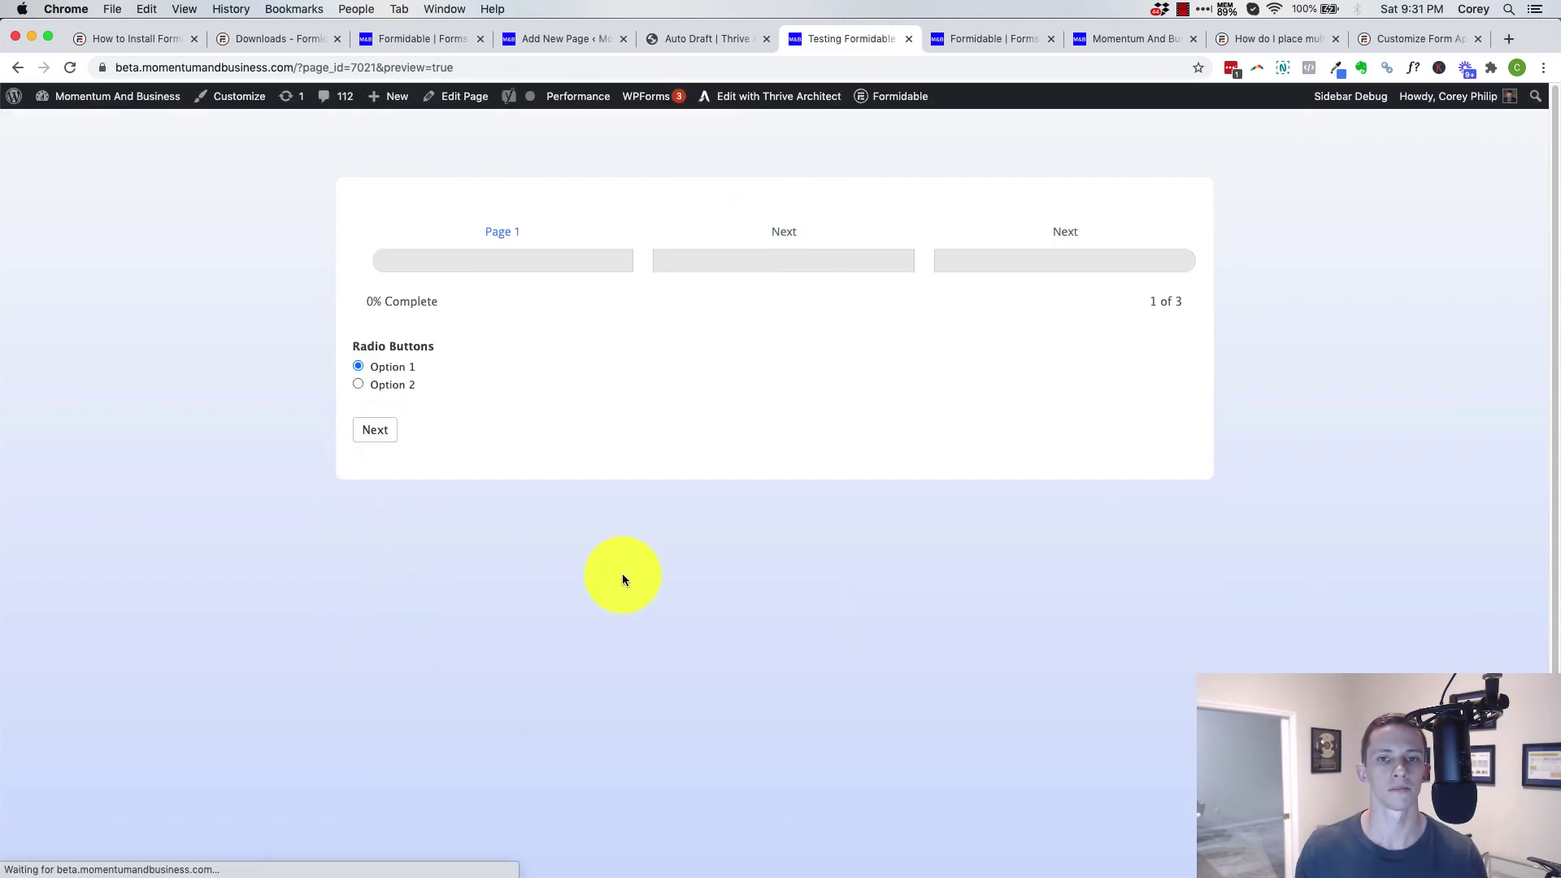
{"action": "left_click", "coordinate": [391, 393]}
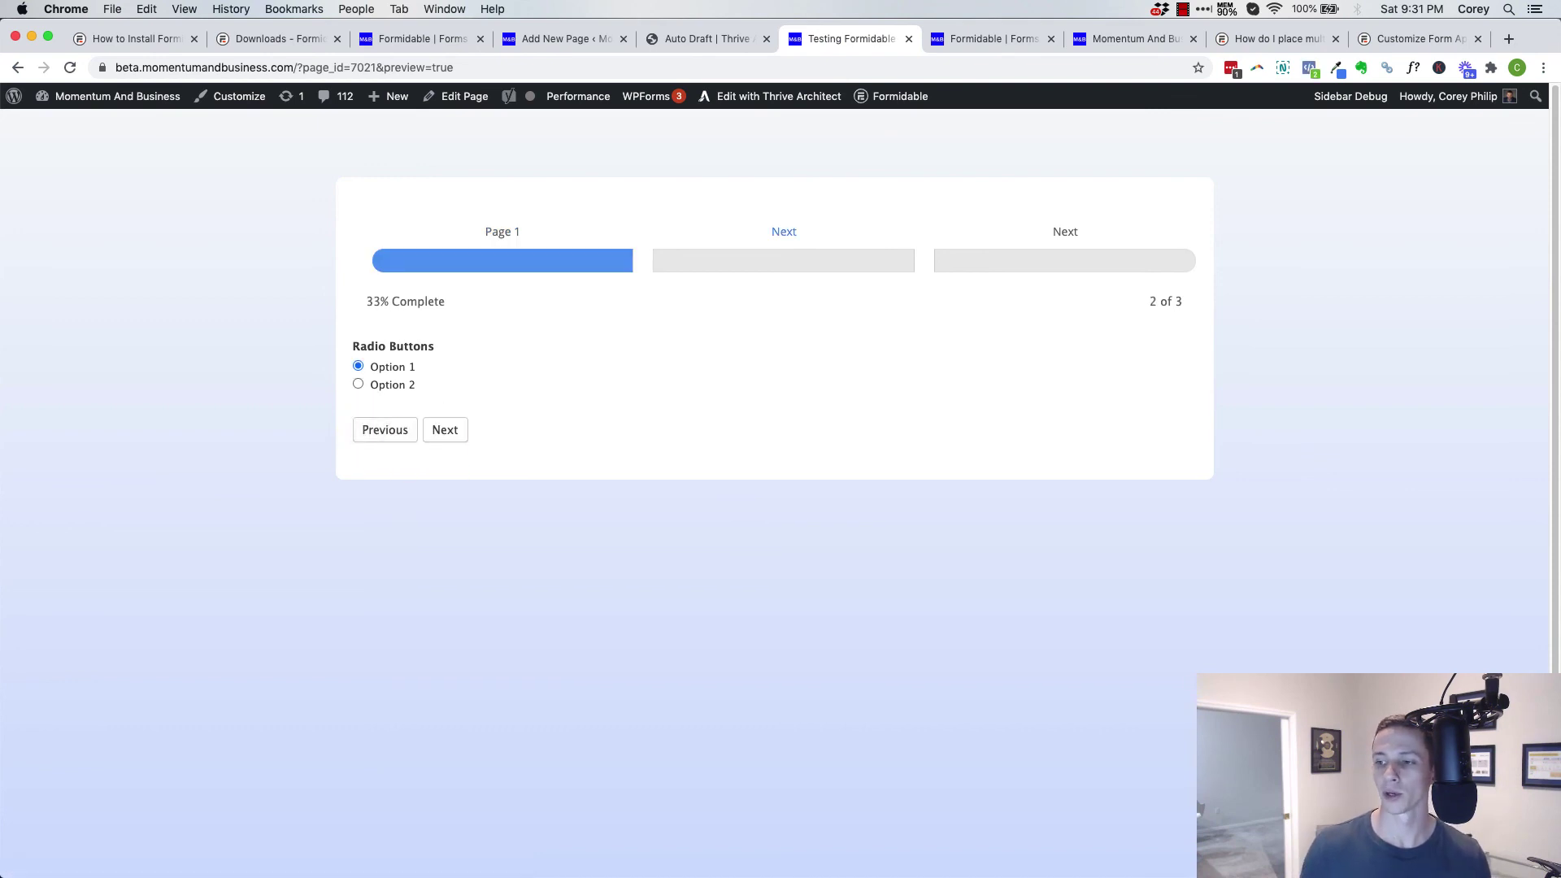
{"action": "key", "text": "super+Tab"}
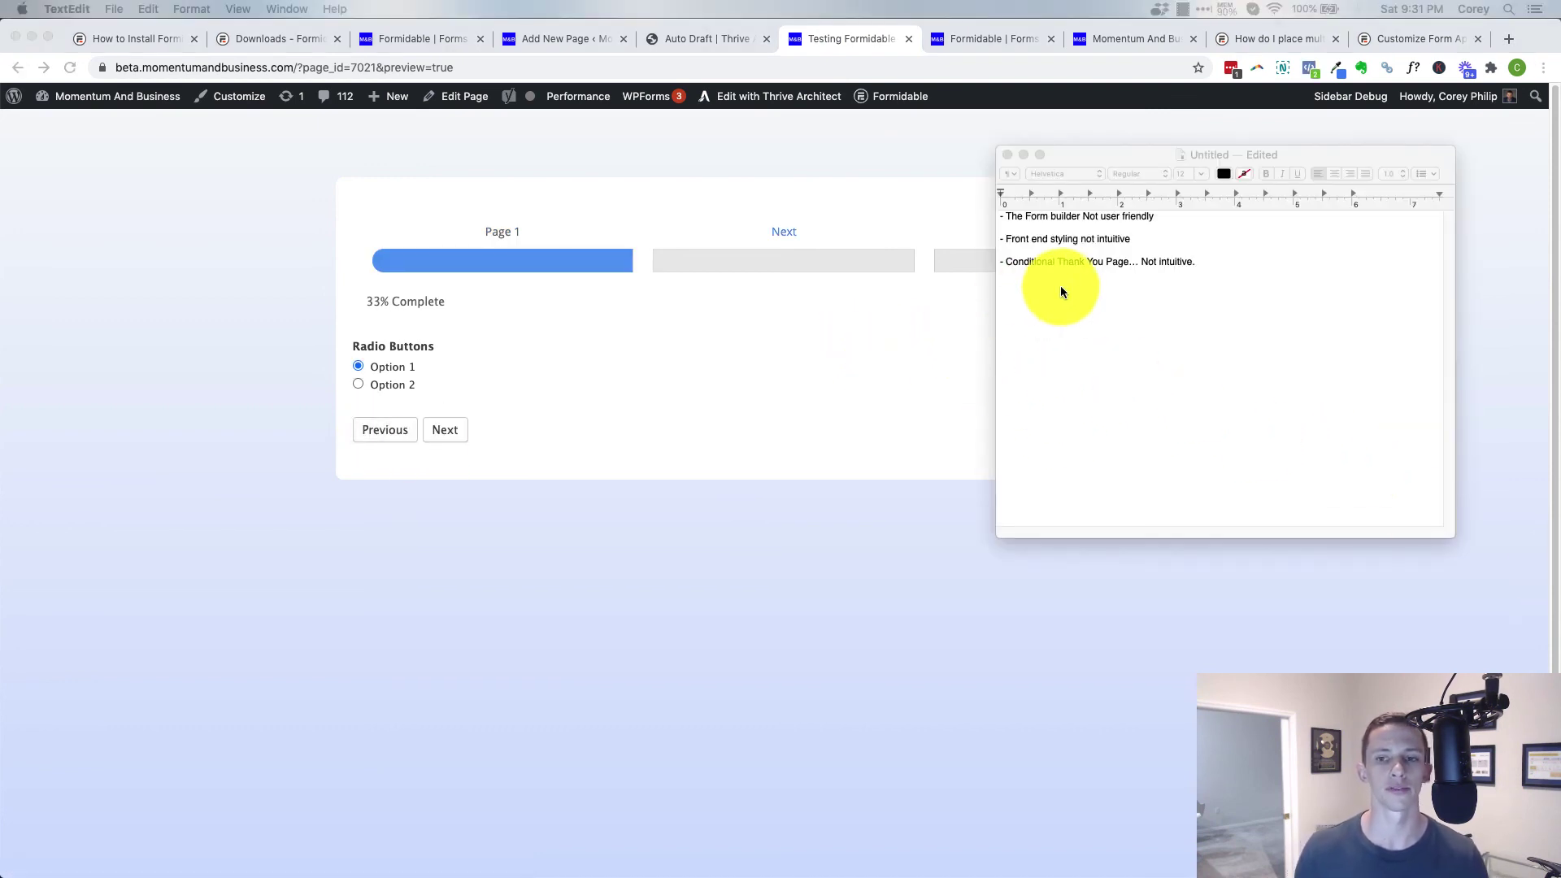